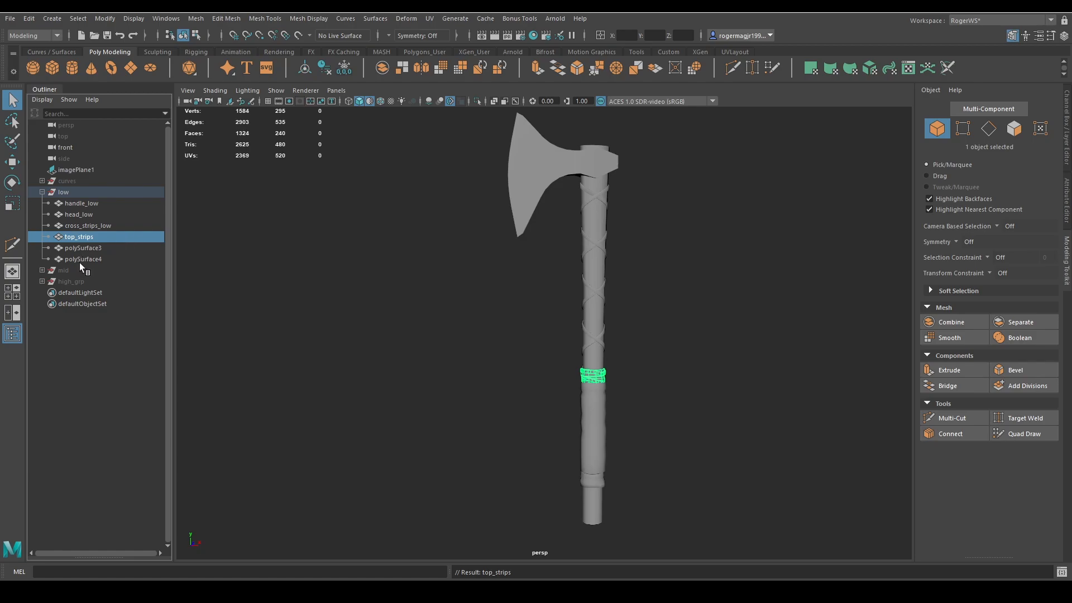
# Step: Rename polySurface4 to bottom_strips_low, polySurface3 to main_strips_low and top_strips to top_strips_low
pyautogui.doubleClick(83, 260)
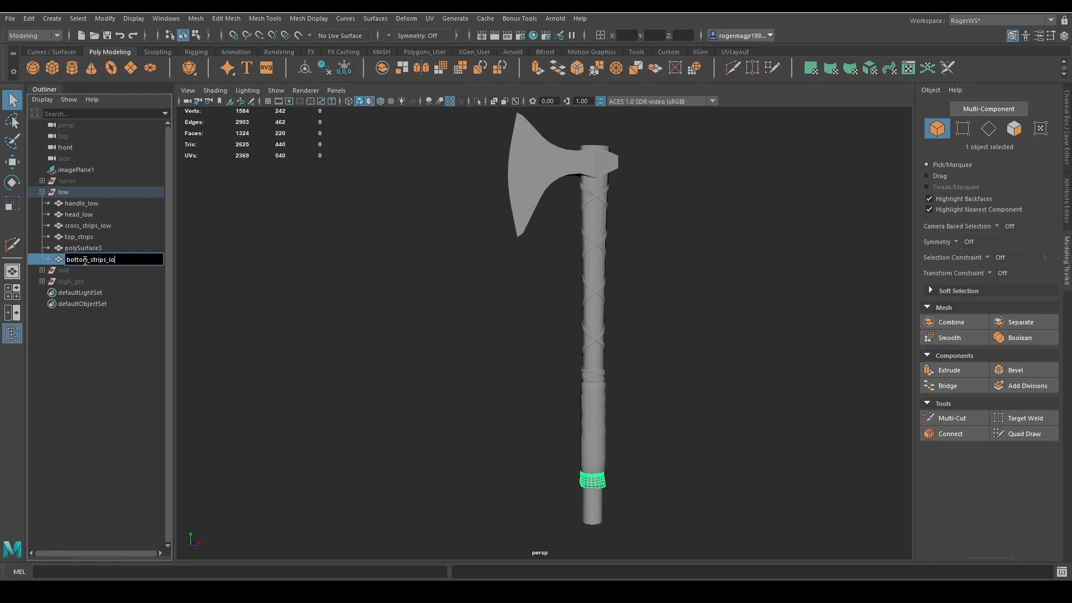
pyautogui.doubleClick(101, 248)
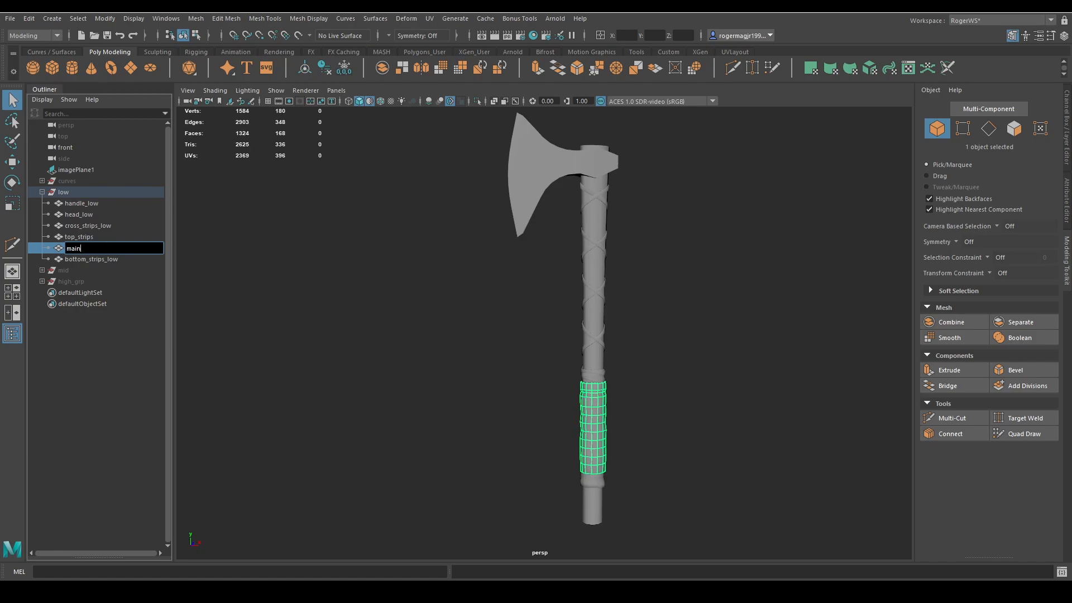
pyautogui.doubleClick(112, 250)
pyautogui.press('Return')
pyautogui.doubleClick(125, 237)
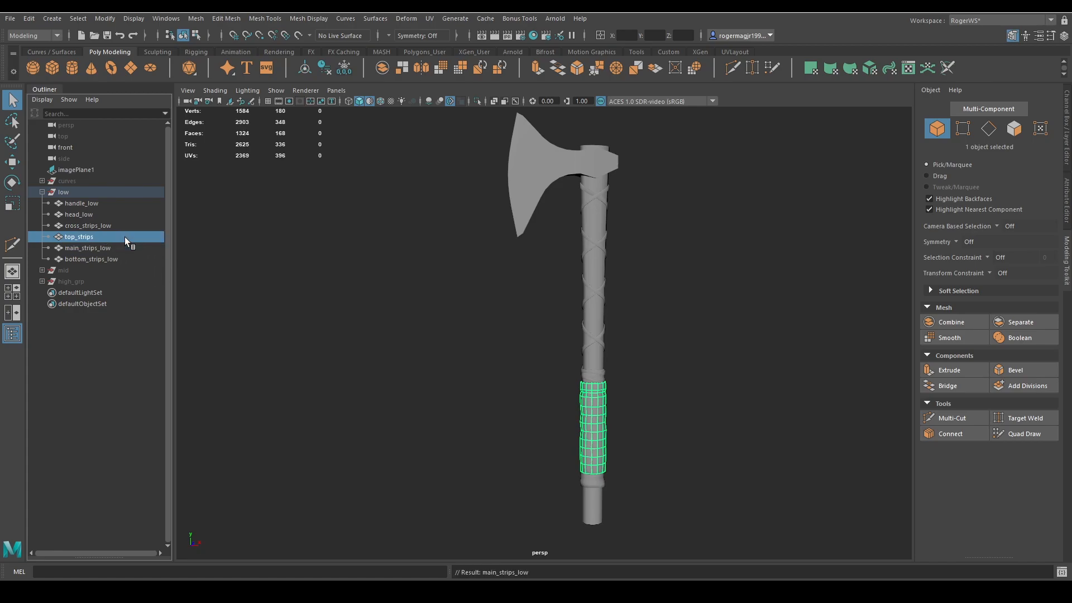
pyautogui.write('_low')
pyautogui.press('Return')
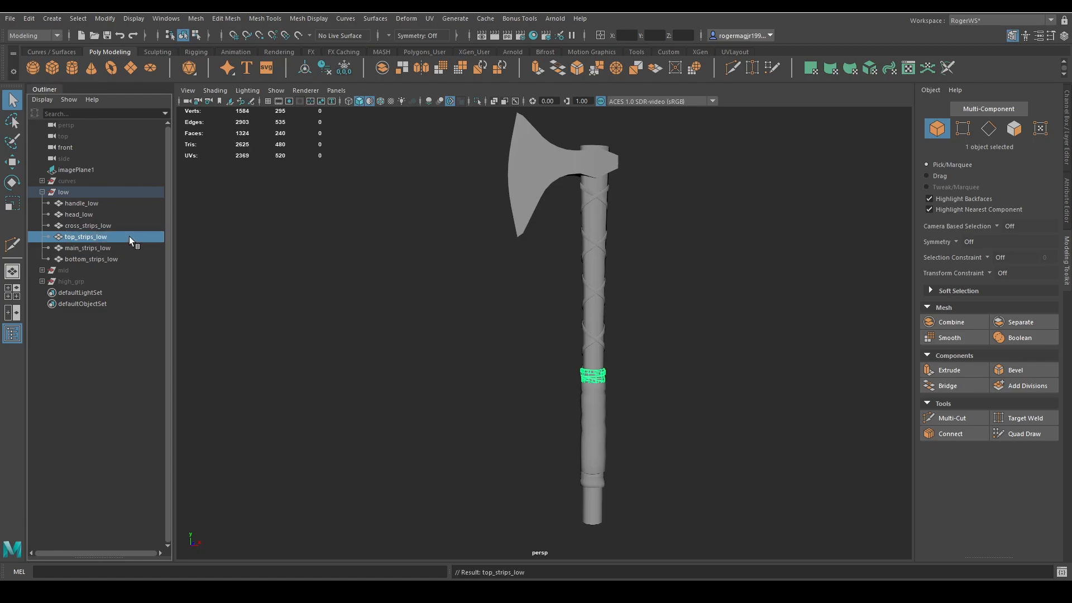
# Step: Show the hidden mid group and check it in isolation before returning to the full axe
pyautogui.keyDown('alt'); pyautogui.moveTo(382, 207); pyautogui.dragTo(341, 205, button='middle'); pyautogui.keyUp('alt')
pyautogui.keyDown('alt'); pyautogui.moveTo(572, 151); pyautogui.dragTo(552, 246); pyautogui.keyUp('alt')
pyautogui.click(63, 270)
pyautogui.hotkey('shift', 'h')
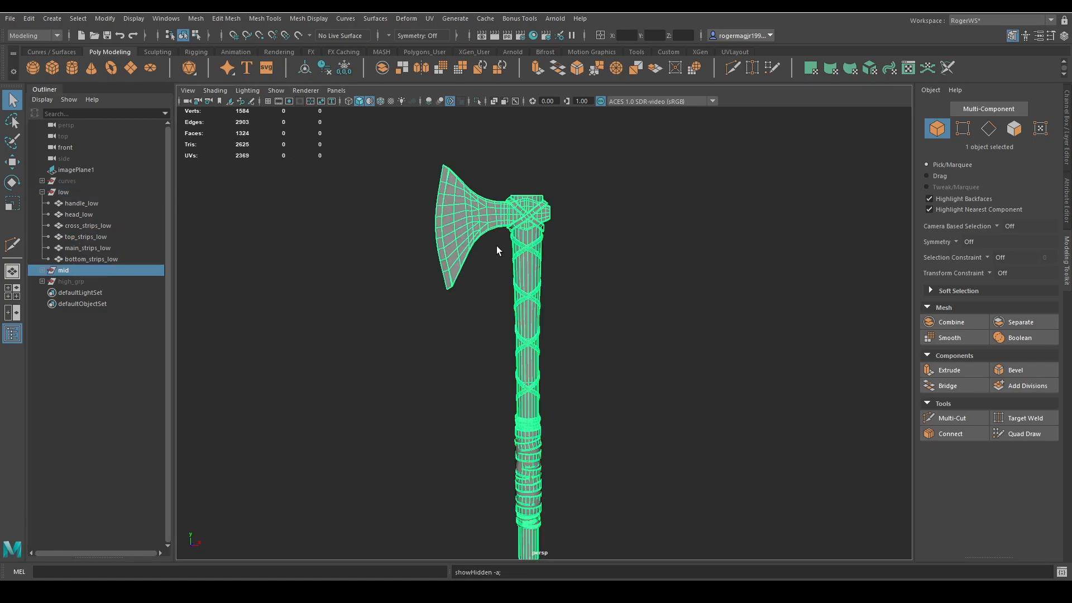
pyautogui.hotkey('ctrl', '1')
pyautogui.press('f')
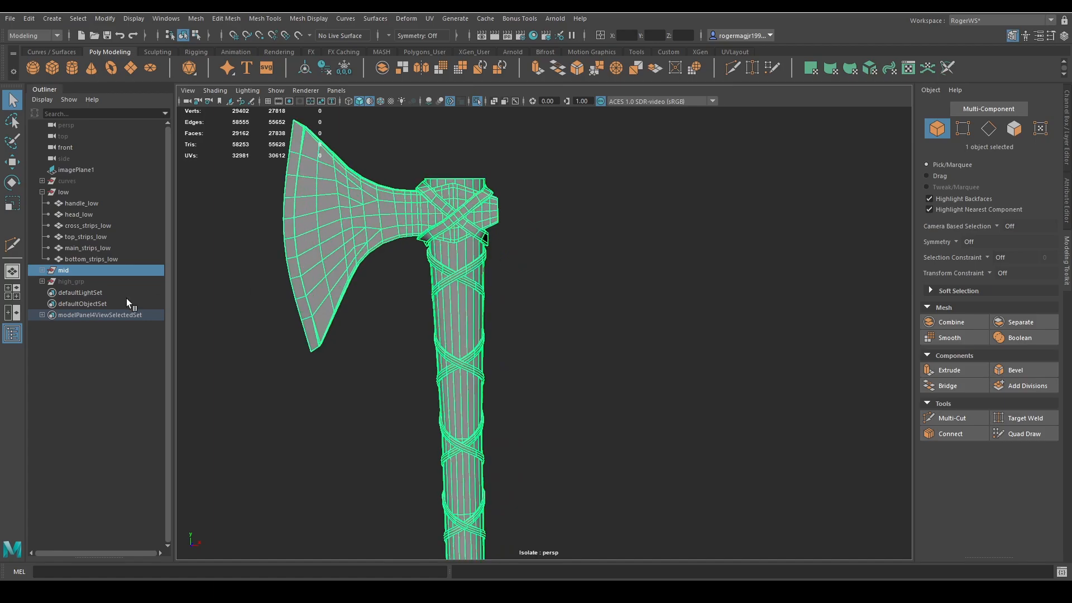
pyautogui.hotkey('ctrl', '1')
# Step: Duplicate the two crossing straps on the axe head outside the mid group, then hide the mid group
pyautogui.click(472, 209)
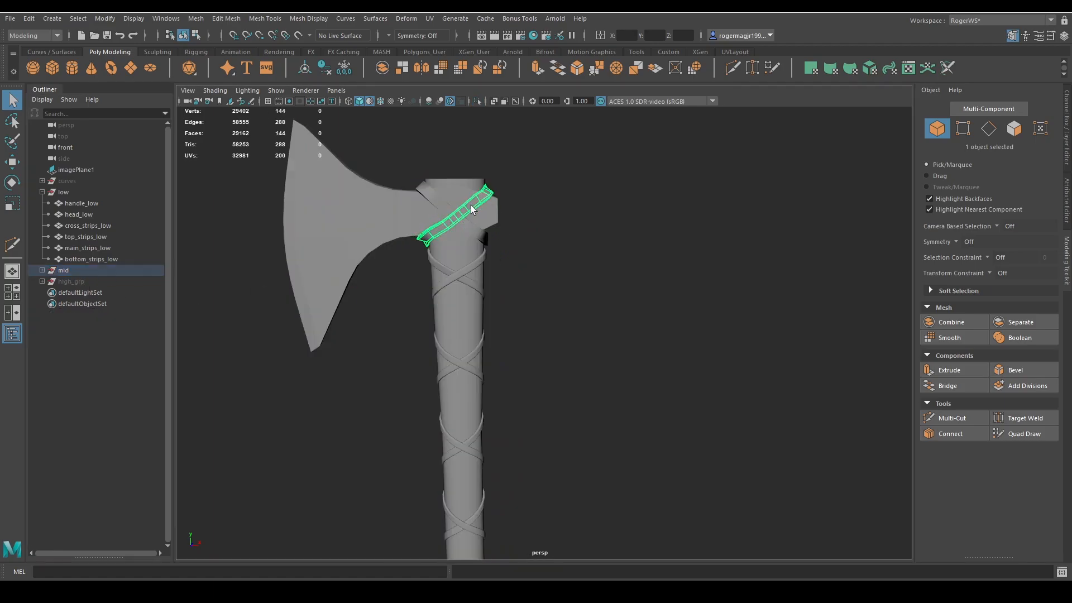
pyautogui.keyDown('shift'); pyautogui.click(437, 207); pyautogui.keyUp('shift')
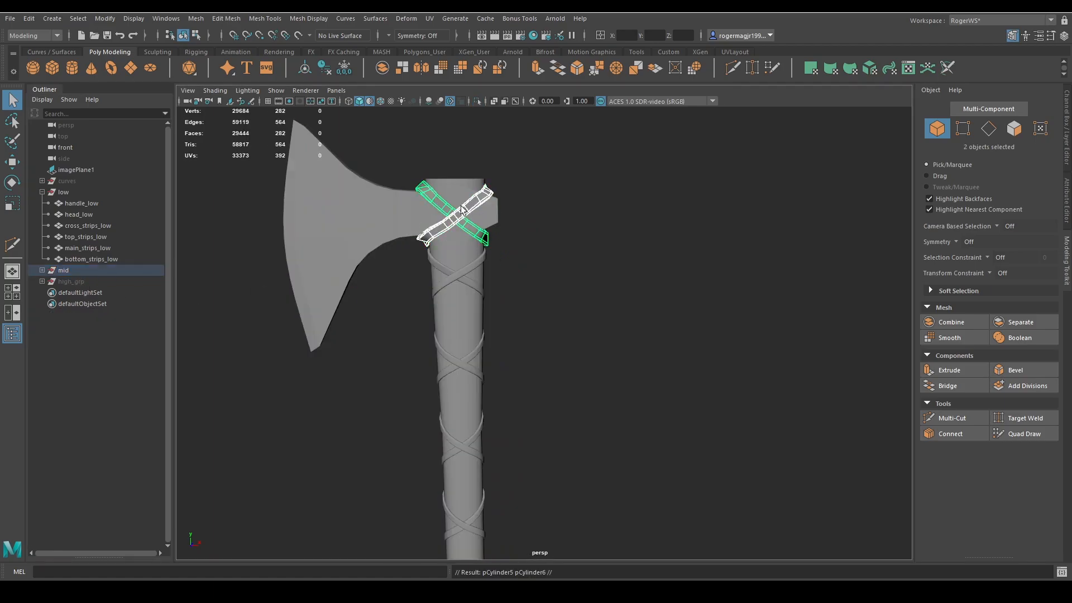
pyautogui.click(84, 271)
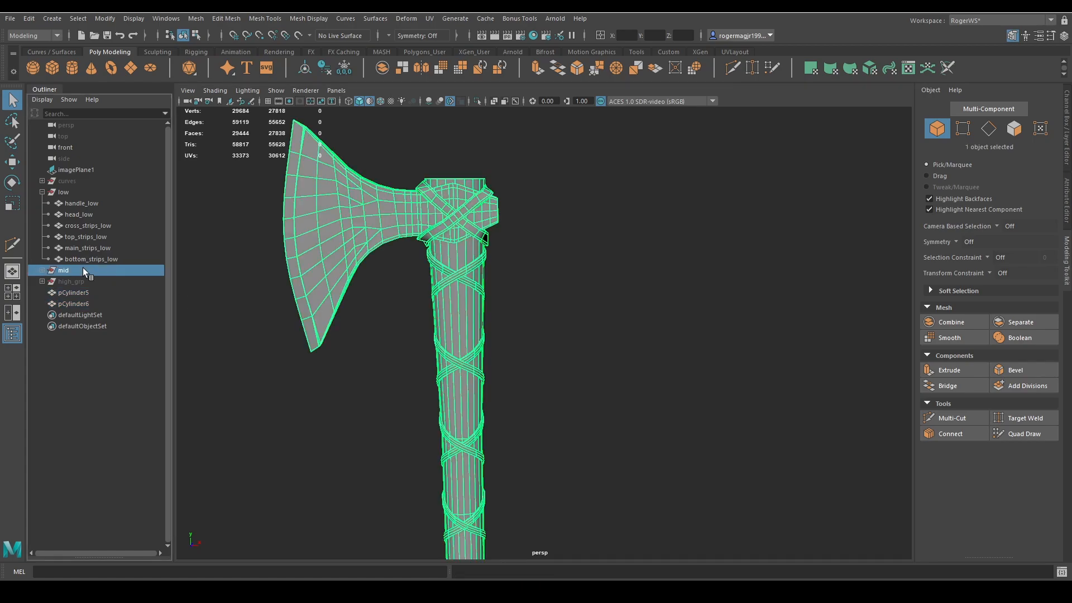
pyautogui.hotkey('ctrl', 'h')
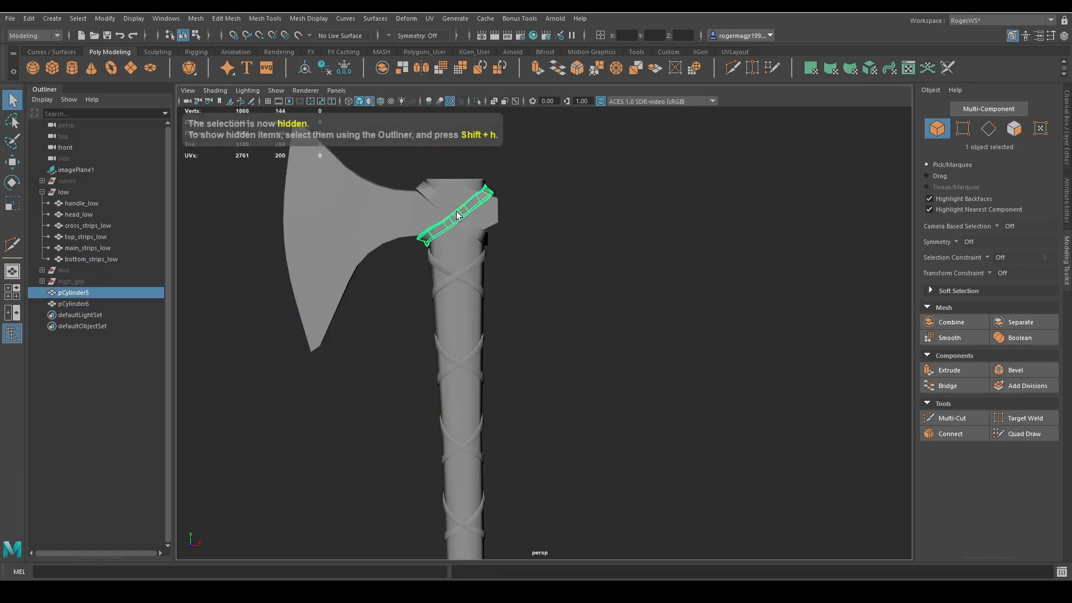
# Step: Isolate the duplicated strap pCylinder5 and apply Smooth to its mesh
pyautogui.press('f')
pyautogui.scroll(-3, 543, 201)
pyautogui.hotkey('ctrl', '1')
pyautogui.keyDown('alt'); pyautogui.moveTo(669, 283); pyautogui.dragTo(665, 276); pyautogui.keyUp('alt')
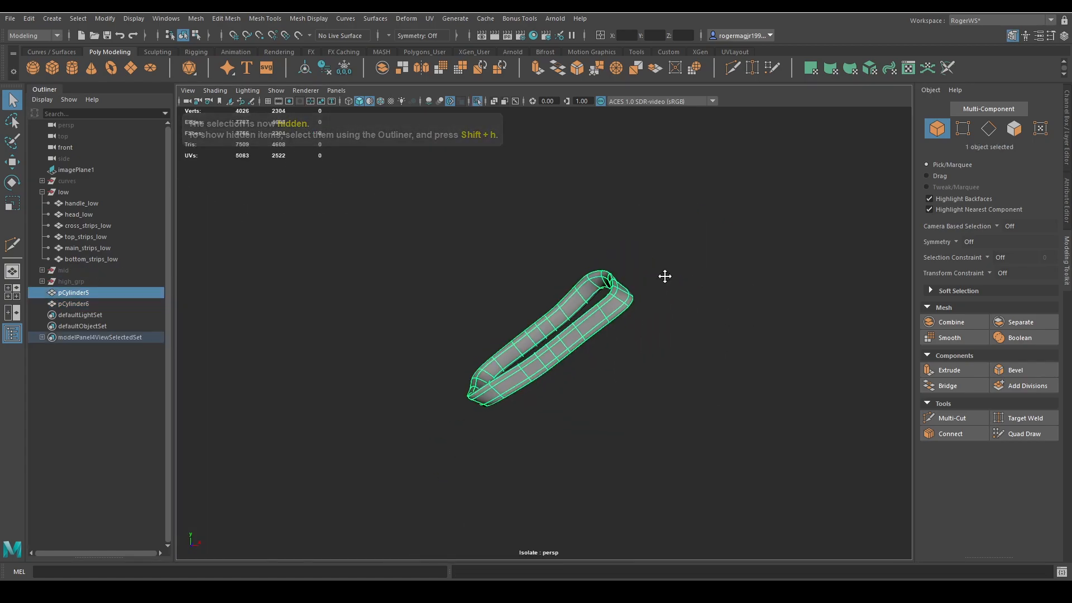
pyautogui.keyDown('alt'); pyautogui.moveTo(665, 275); pyautogui.dragTo(614, 270, button='middle'); pyautogui.keyUp('alt')
pyautogui.press('3')
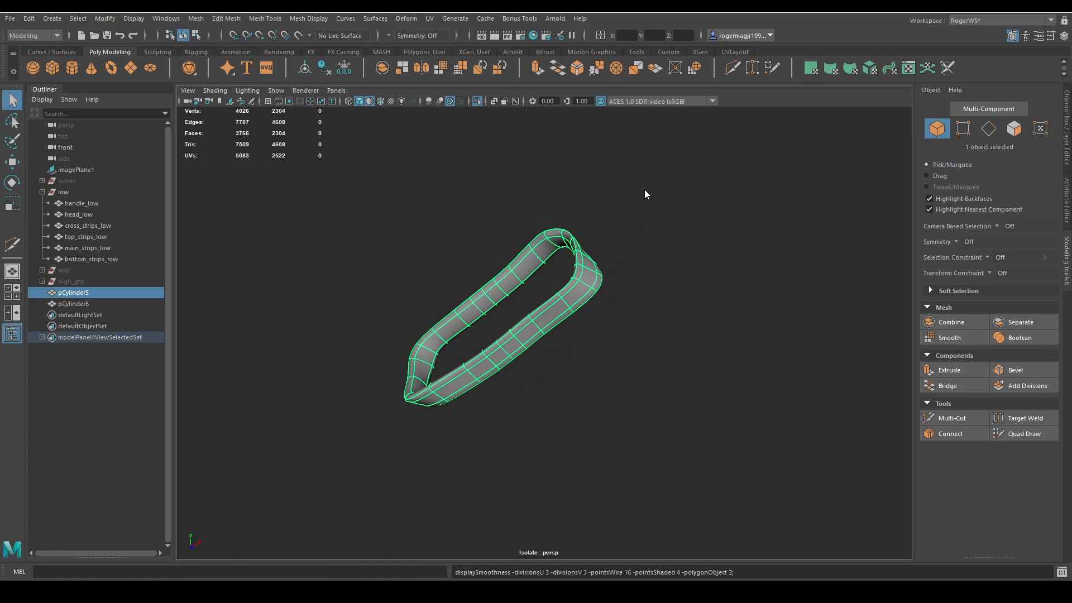
pyautogui.keyDown('shift'); pyautogui.moveTo(644, 190); pyautogui.dragTo(633, 253, button='right'); pyautogui.keyUp('shift')
pyautogui.click(633, 253)
pyautogui.click(588, 274)
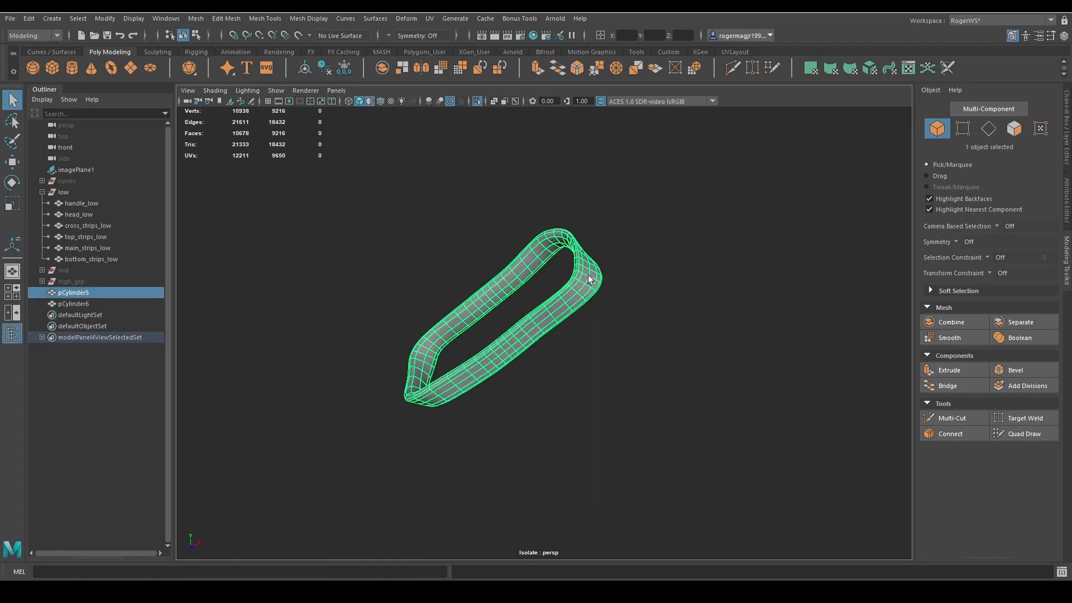
pyautogui.press('1')
pyautogui.click(632, 235)
pyautogui.keyDown('alt'); pyautogui.moveTo(620, 293); pyautogui.dragTo(614, 269); pyautogui.keyUp('alt')
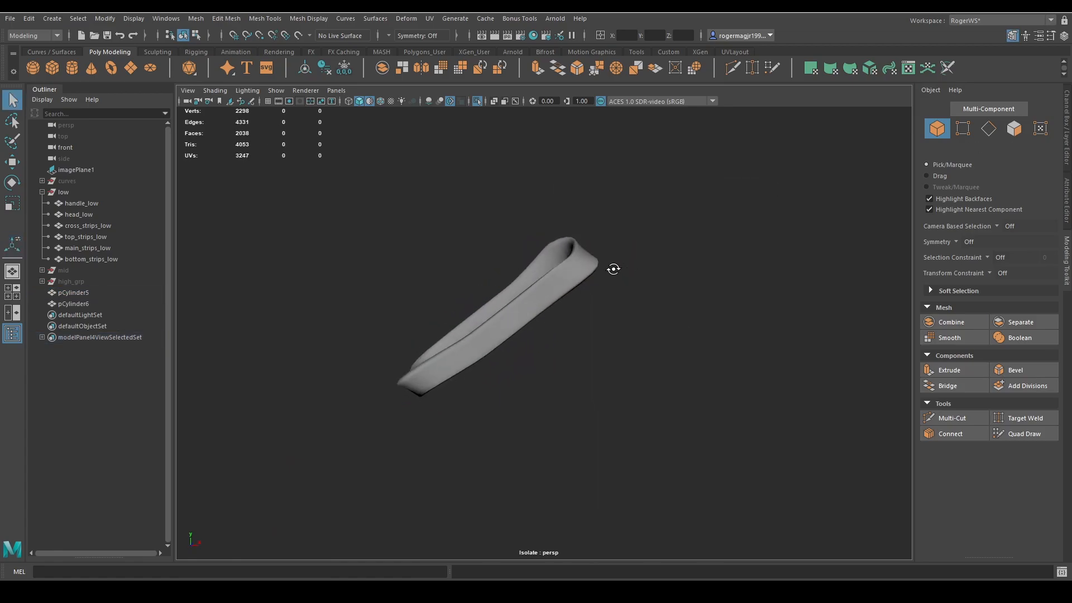
# Step: Try to delete the complete inner face loop of the smoothed strap
pyautogui.click(561, 264)
pyautogui.press('f')
pyautogui.press('F11')
pyautogui.doubleClick(487, 200)
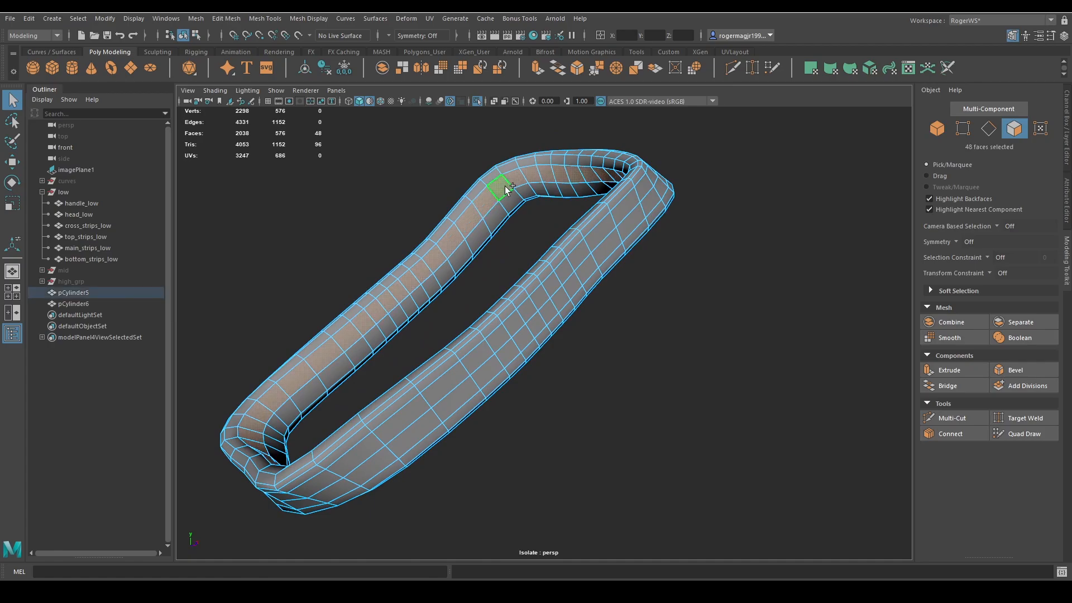
pyautogui.press('Delete')
pyautogui.press('F8')
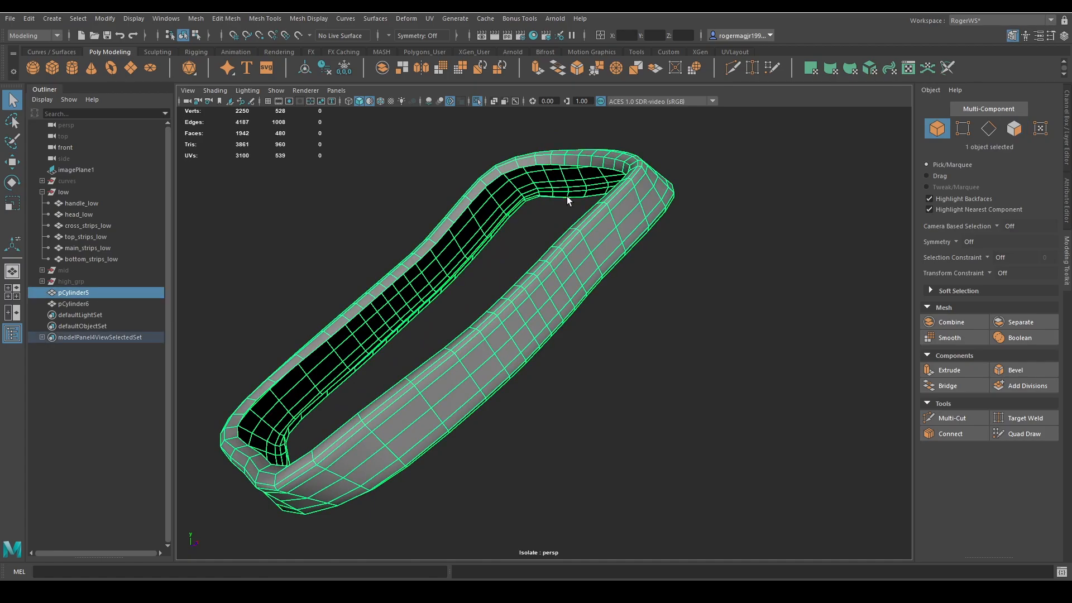
# Step: Compare the opened strap with the axe and undo the deletion of its inner face loop
pyautogui.hotkey('ctrl', '1')
pyautogui.keyDown('alt'); pyautogui.moveTo(568, 216); pyautogui.dragTo(565, 265); pyautogui.keyUp('alt')
pyautogui.click(771, 260)
pyautogui.click(618, 241)
pyautogui.hotkey('ctrl', '1')
pyautogui.hotkey('ctrl', '1')
pyautogui.hotkey('ctrl', 'z')
pyautogui.hotkey('ctrl', 'z')
pyautogui.hotkey('ctrl', 'z')
pyautogui.moveTo(588, 238); pyautogui.dragTo(641, 205, button='right')
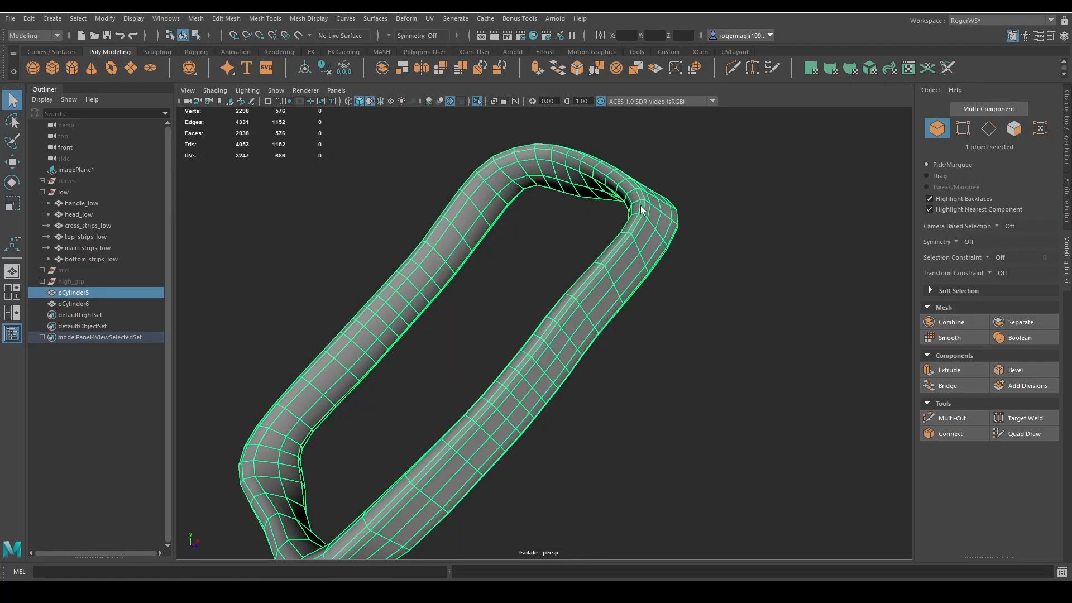
# Step: Apply Reduce to the smoothed strap pCylinder5 to lower its polygon count
pyautogui.keyDown('alt'); pyautogui.moveTo(641, 205); pyautogui.dragTo(631, 147); pyautogui.keyUp('alt')
pyautogui.hotkey('ctrl', '1')
pyautogui.hotkey('ctrl', '1')
pyautogui.hotkey('ctrl', '1')
pyautogui.hotkey('ctrl', '1')
pyautogui.keyDown('shift'); pyautogui.moveTo(631, 146); pyautogui.dragTo(612, 285, button='right'); pyautogui.keyUp('shift')
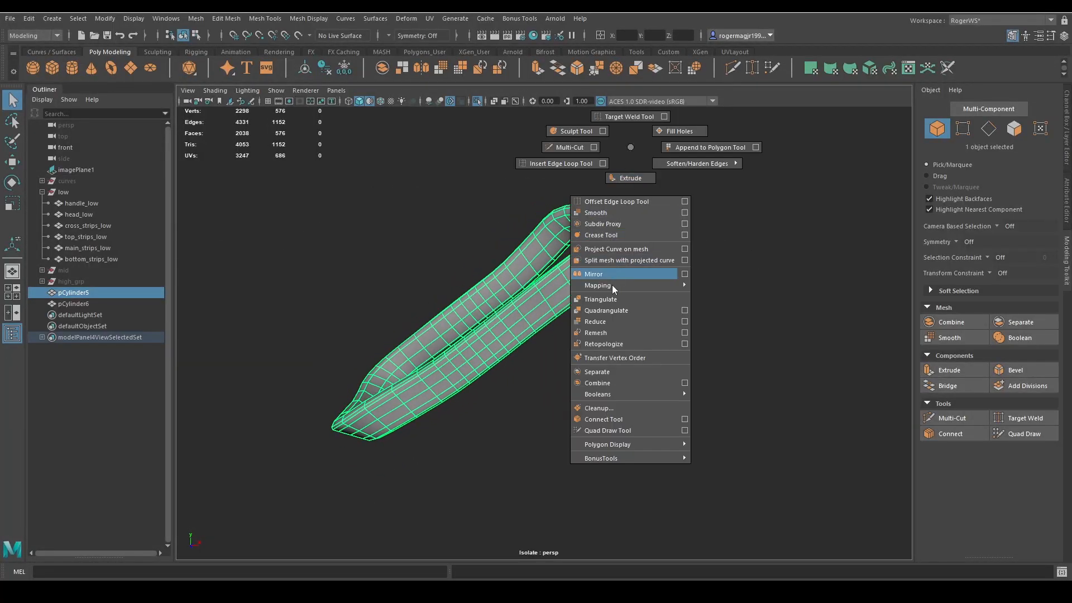
pyautogui.keyDown('shift'); pyautogui.moveTo(608, 328); pyautogui.dragTo(607, 323, button='right'); pyautogui.keyUp('shift')
pyautogui.press('q')
# Step: Apply Reduce a second time to pCylinder5 and check the simplified strap against the axe
pyautogui.keyDown('alt'); pyautogui.moveTo(665, 307); pyautogui.dragTo(675, 285); pyautogui.keyUp('alt')
pyautogui.click(674, 285)
pyautogui.keyDown('alt'); pyautogui.moveTo(595, 268); pyautogui.dragTo(625, 175); pyautogui.keyUp('alt')
pyautogui.click(621, 266)
pyautogui.keyDown('shift'); pyautogui.moveTo(624, 176); pyautogui.dragTo(606, 307, button='right'); pyautogui.keyUp('shift')
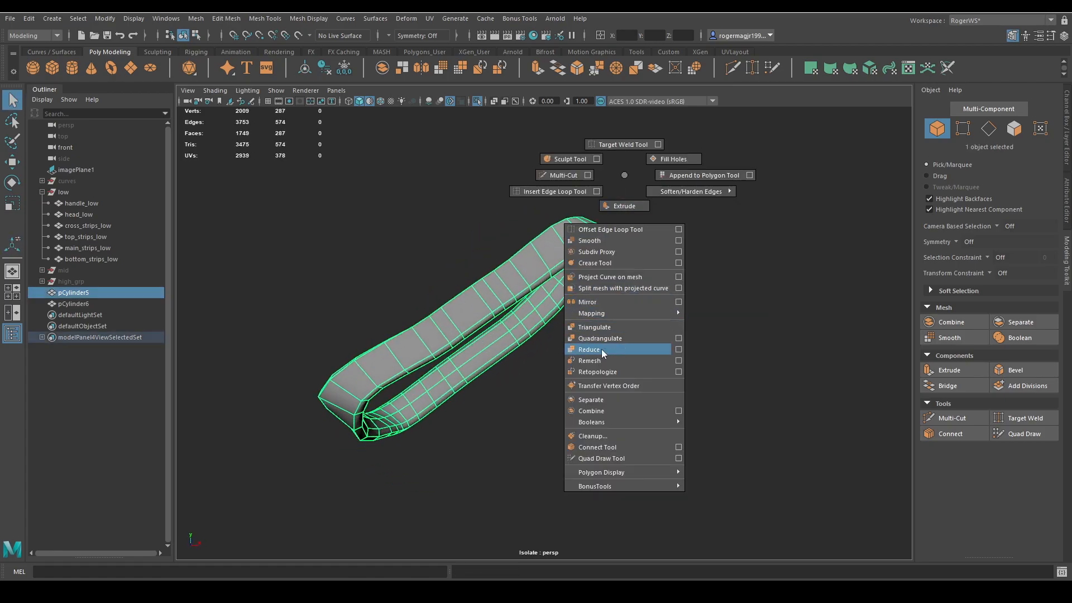
pyautogui.keyDown('shift'); pyautogui.moveTo(603, 353); pyautogui.dragTo(603, 352, button='right'); pyautogui.keyUp('shift')
pyautogui.moveTo(605, 281)
pyautogui.keyDown('alt'); pyautogui.mouseDown()
pyautogui.moveTo(611, 311)
pyautogui.moveTo(649, 297)
pyautogui.moveTo(582, 283)
pyautogui.moveTo(618, 278)
pyautogui.moveTo(641, 238)
pyautogui.moveTo(582, 250)
pyautogui.moveTo(660, 266)
pyautogui.moveTo(509, 189)
pyautogui.moveTo(510, 239)
pyautogui.moveTo(486, 240)
pyautogui.moveTo(552, 235)
pyautogui.moveTo(546, 242)
pyautogui.moveTo(603, 273)
pyautogui.mouseUp(); pyautogui.keyUp('alt')
pyautogui.press('q')
pyautogui.click(612, 245)
pyautogui.hotkey('ctrl', '1')
pyautogui.hotkey('ctrl', '1')
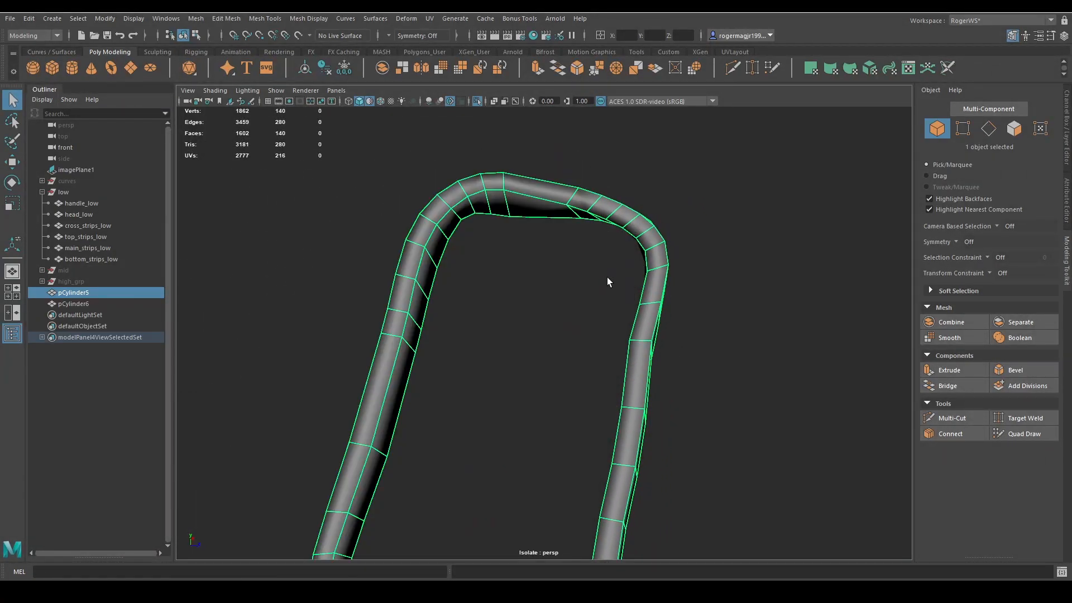
# Step: Delete the nine hidden inner faces along one long side of pCylinder5, checking them against the axe head
pyautogui.click(689, 277)
pyautogui.keyDown('alt'); pyautogui.moveTo(688, 277); pyautogui.dragTo(645, 276); pyautogui.keyUp('alt')
pyautogui.click(645, 275)
pyautogui.press('F11')
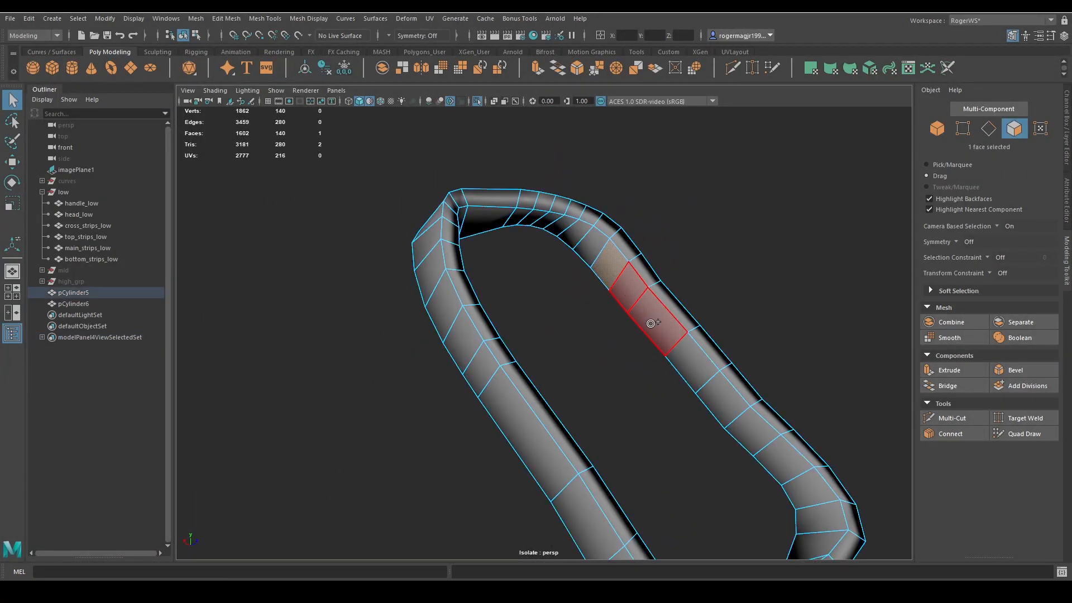
pyautogui.moveTo(779, 476); pyautogui.dragTo(568, 323)
pyautogui.hotkey('ctrl', '1')
pyautogui.press('F8')
pyautogui.hotkey('ctrl', '1')
pyautogui.press('F8')
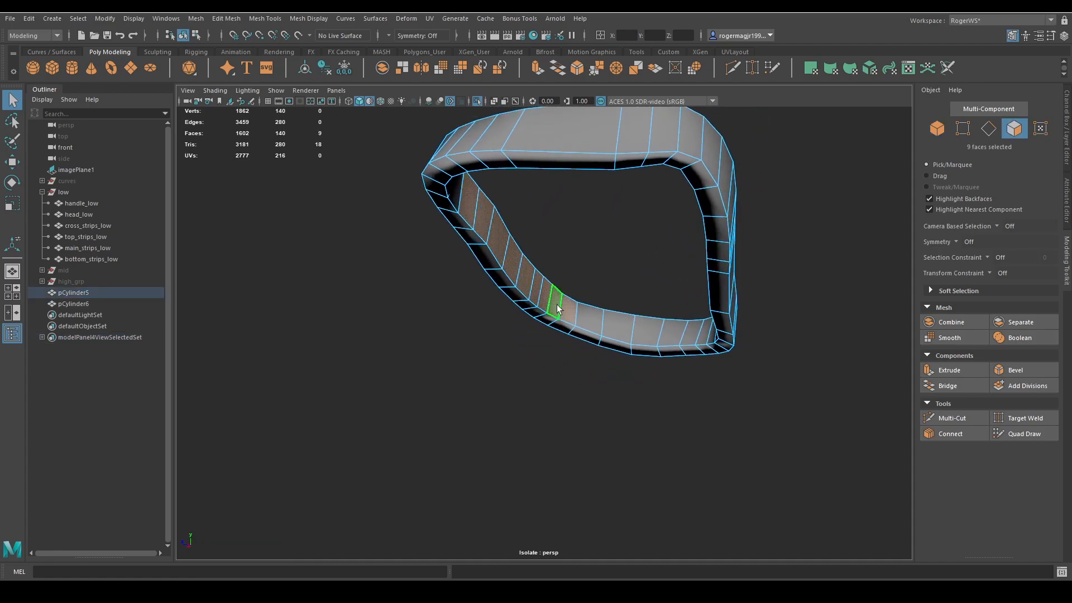
pyautogui.press('Delete')
pyautogui.press('F8')
pyautogui.hotkey('ctrl', '1')
pyautogui.keyDown('alt'); pyautogui.moveTo(639, 294); pyautogui.dragTo(591, 308); pyautogui.keyUp('alt')
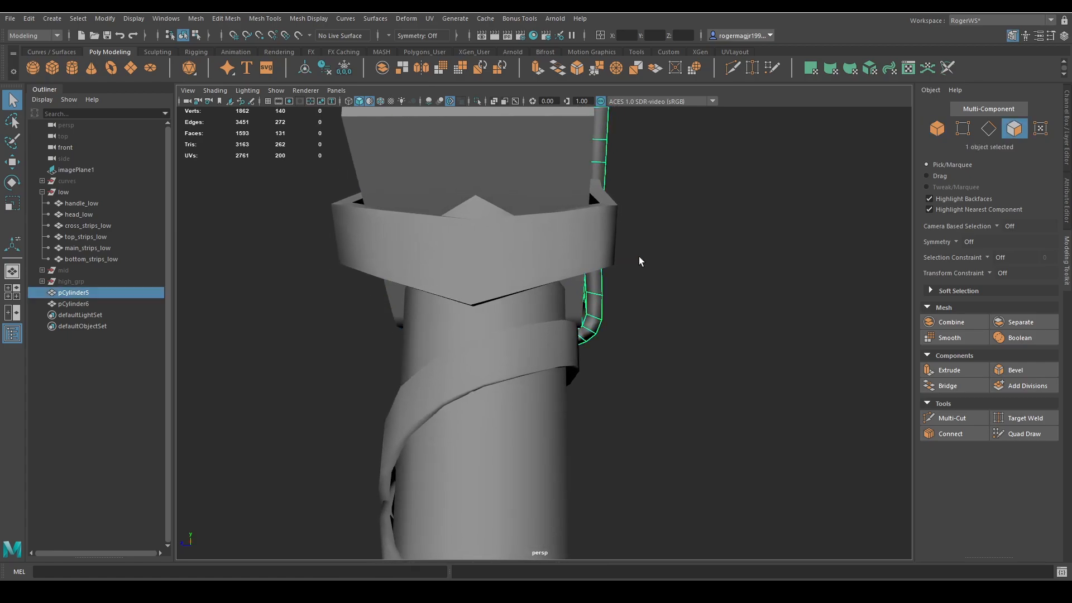
# Step: Delete the eight hidden inner faces along the opposite long side of pCylinder5
pyautogui.hotkey('ctrl', '1')
pyautogui.keyDown('alt'); pyautogui.moveTo(641, 262); pyautogui.dragTo(678, 292); pyautogui.keyUp('alt')
pyautogui.press('F11')
pyautogui.click(578, 291)
pyautogui.keyDown('shift'); pyautogui.doubleClick(676, 203); pyautogui.keyUp('shift')
pyautogui.scroll(-5, 686, 207)
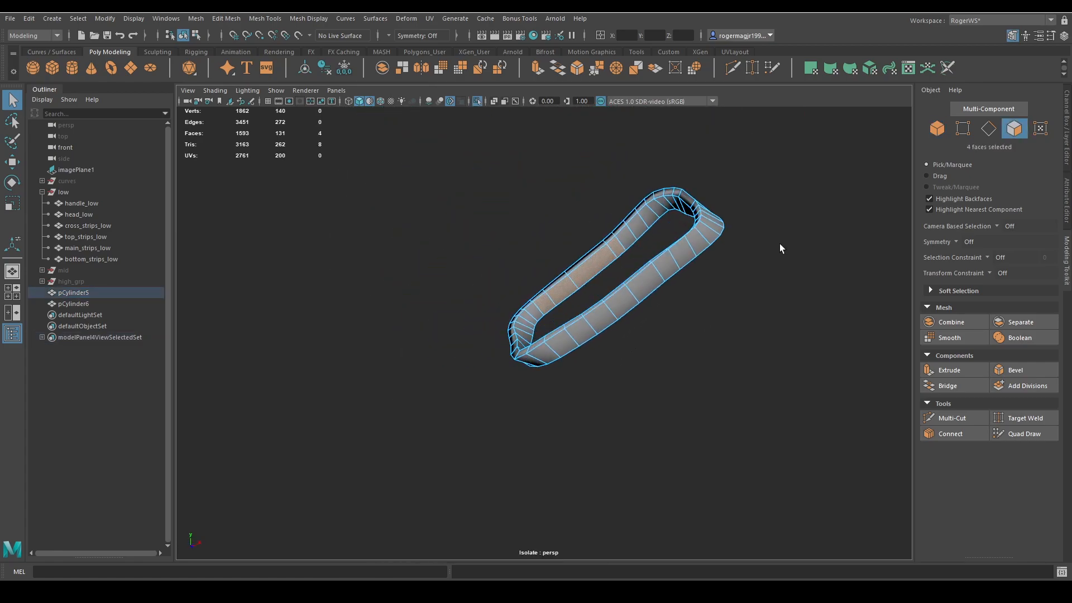
pyautogui.keyDown('alt'); pyautogui.moveTo(780, 244); pyautogui.dragTo(469, 313); pyautogui.keyUp('alt')
pyautogui.press('F8')
pyautogui.hotkey('ctrl', '1')
pyautogui.hotkey('ctrl', '1')
pyautogui.press('F11')
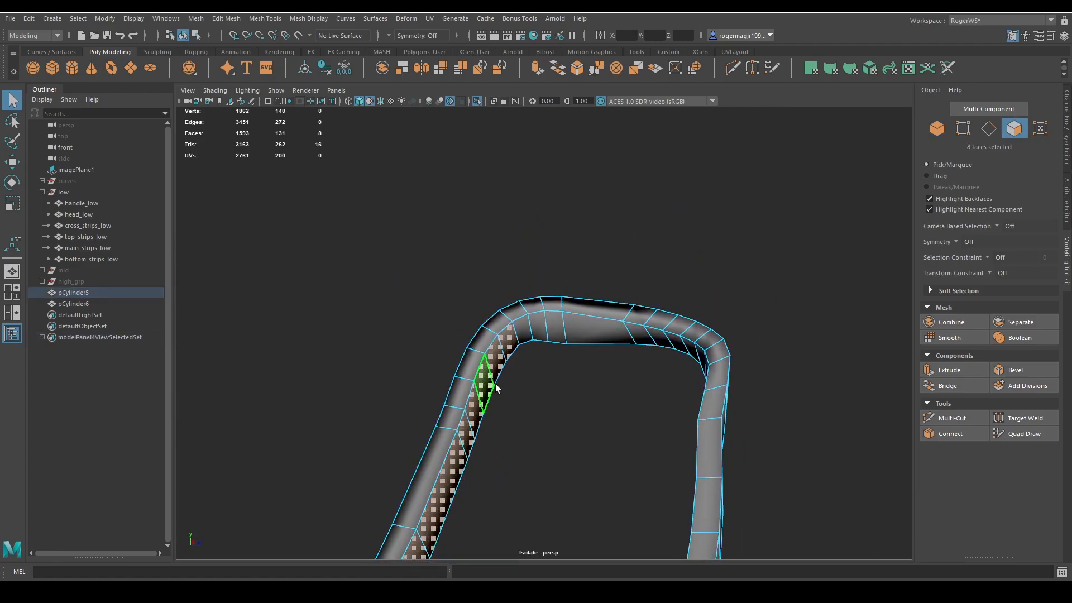
pyautogui.press('F8')
pyautogui.hotkey('ctrl', '1')
pyautogui.keyDown('alt'); pyautogui.moveTo(546, 337); pyautogui.dragTo(432, 349); pyautogui.keyUp('alt')
pyautogui.press('F8')
pyautogui.hotkey('ctrl', '1')
pyautogui.press('F8')
pyautogui.press('Delete')
pyautogui.press('F8')
pyautogui.hotkey('ctrl', '1')
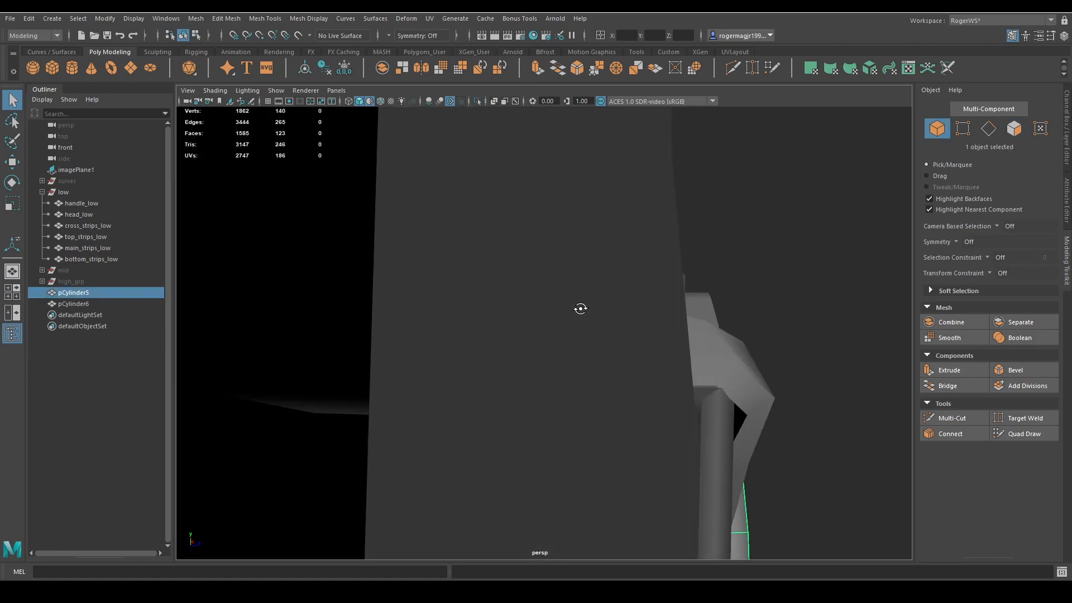
# Step: Inspect the trimmed strap pCylinder5 both in isolation and in place around the axe head
pyautogui.keyDown('alt'); pyautogui.moveTo(579, 307); pyautogui.dragTo(581, 364); pyautogui.keyUp('alt')
pyautogui.hotkey('ctrl', '1')
pyautogui.hotkey('ctrl', '1')
pyautogui.click(600, 322)
pyautogui.scroll(5, 587, 326)
pyautogui.click(574, 343)
pyautogui.hotkey('ctrl', '1')
pyautogui.scroll(3, 574, 345)
pyautogui.keyDown('shift'); pyautogui.moveTo(547, 238); pyautogui.dragTo(674, 225, button='right'); pyautogui.keyUp('shift')
pyautogui.click(675, 229)
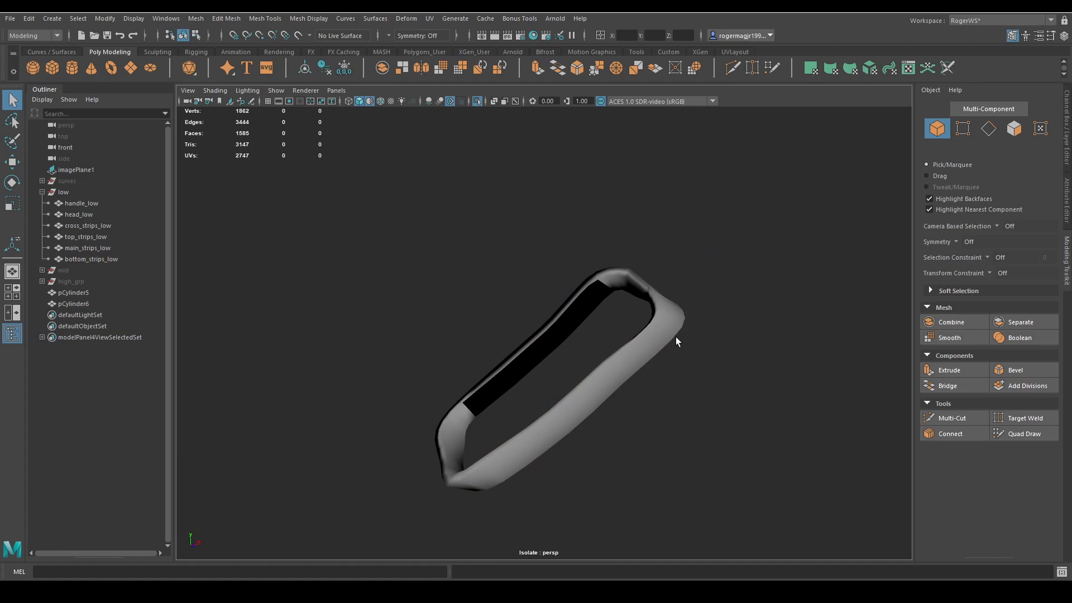
pyautogui.keyDown('alt'); pyautogui.moveTo(675, 337); pyautogui.dragTo(593, 344); pyautogui.keyUp('alt')
pyautogui.hotkey('ctrl', '1')
pyautogui.click(561, 285)
pyautogui.hotkey('ctrl', '1')
pyautogui.hotkey('ctrl', '1')
# Step: Isolate the second duplicated strap, pCylinder6, and apply Smooth to its mesh
pyautogui.click(536, 337)
pyautogui.hotkey('ctrl', '1')
pyautogui.press('3')
pyautogui.hotkey('ctrl', '1')
pyautogui.hotkey('ctrl', '1')
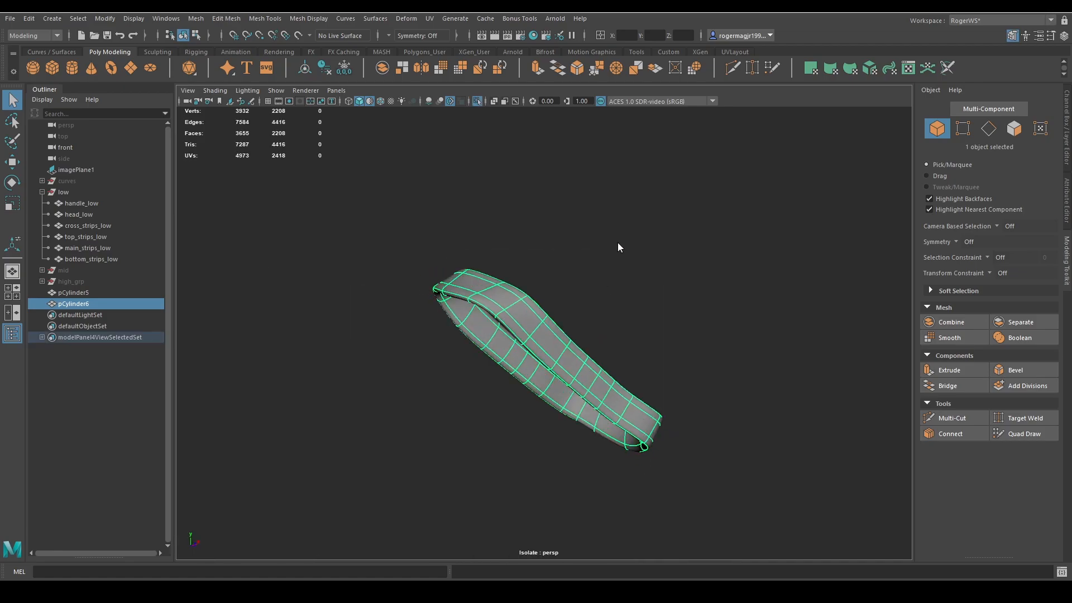
pyautogui.keyDown('shift'); pyautogui.moveTo(617, 248); pyautogui.dragTo(609, 309, button='right'); pyautogui.keyUp('shift')
# Step: Apply Reduce twice to pCylinder6 at 50 percent and return to the unsmoothed display
pyautogui.keyDown('shift'); pyautogui.rightClick(568, 253); pyautogui.keyUp('shift')
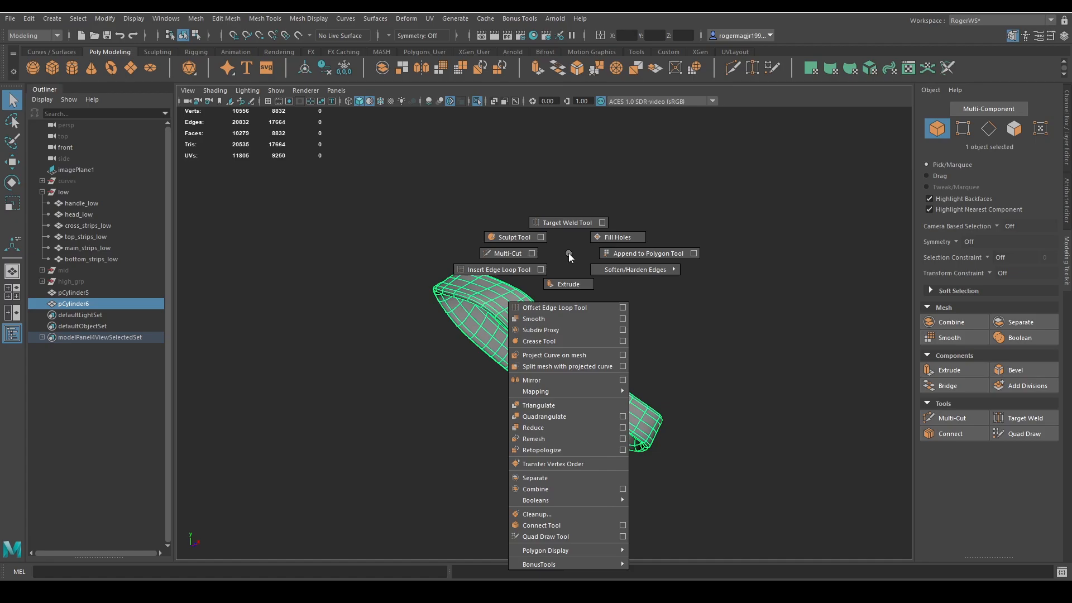
pyautogui.keyDown('shift'); pyautogui.moveTo(568, 253); pyautogui.dragTo(551, 427, button='right'); pyautogui.keyUp('shift')
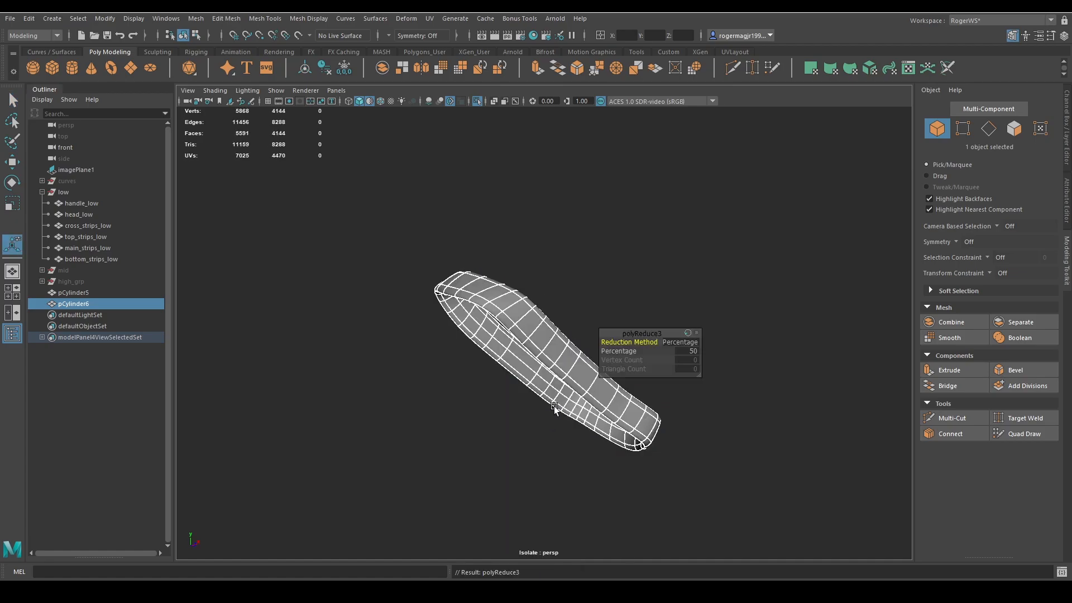
pyautogui.click(534, 334)
pyautogui.keyDown('shift'); pyautogui.moveTo(572, 263); pyautogui.dragTo(555, 435, button='right'); pyautogui.keyUp('shift')
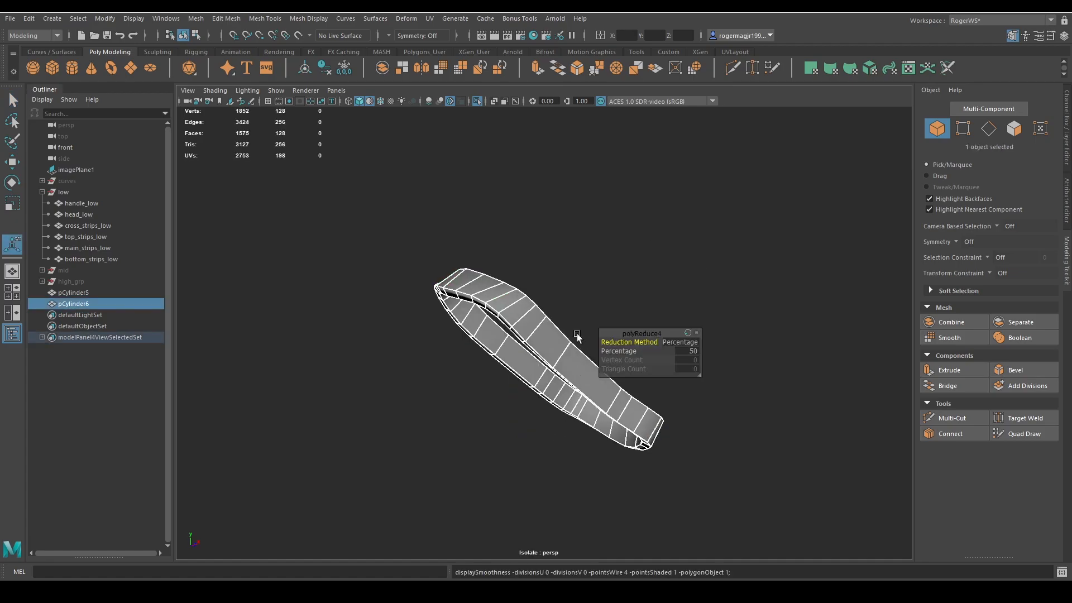
pyautogui.keyDown('alt'); pyautogui.moveTo(581, 303); pyautogui.dragTo(474, 316); pyautogui.keyUp('alt')
pyautogui.click(579, 290)
pyautogui.click(587, 268)
pyautogui.press('q')
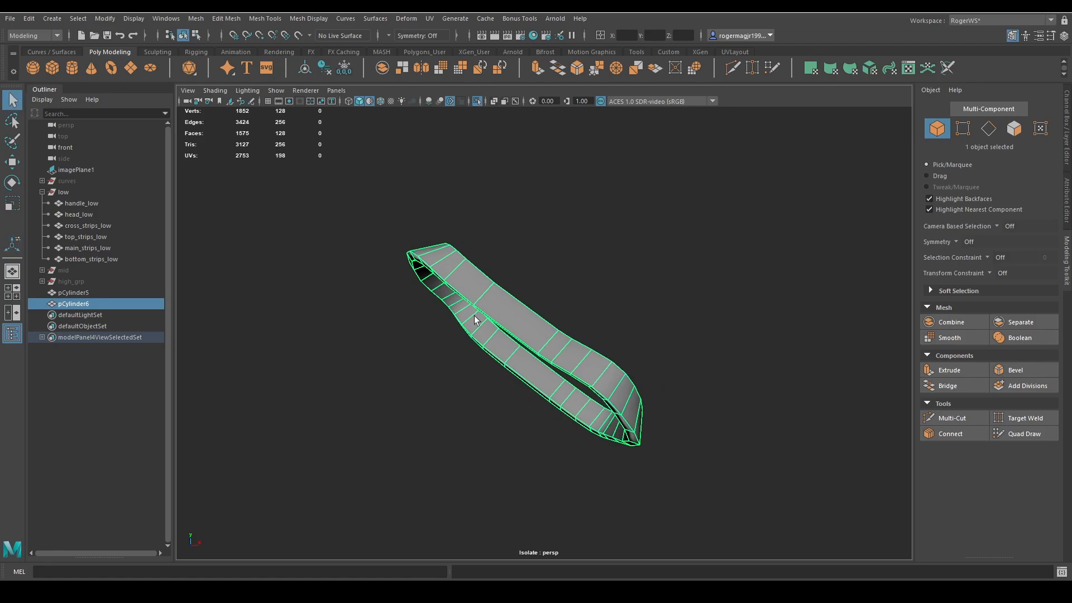
# Step: Examine the reduced strap pCylinder6 in isolation and in place around the axe head
pyautogui.moveTo(474, 316); pyautogui.dragTo(498, 341, button='right')
pyautogui.click(499, 342)
pyautogui.keyDown('alt'); pyautogui.moveTo(498, 342); pyautogui.dragTo(438, 375); pyautogui.keyUp('alt')
pyautogui.keyDown('alt'); pyautogui.moveTo(438, 376); pyautogui.dragTo(554, 256, button='right'); pyautogui.keyUp('alt')
pyautogui.hotkey('ctrl', '1')
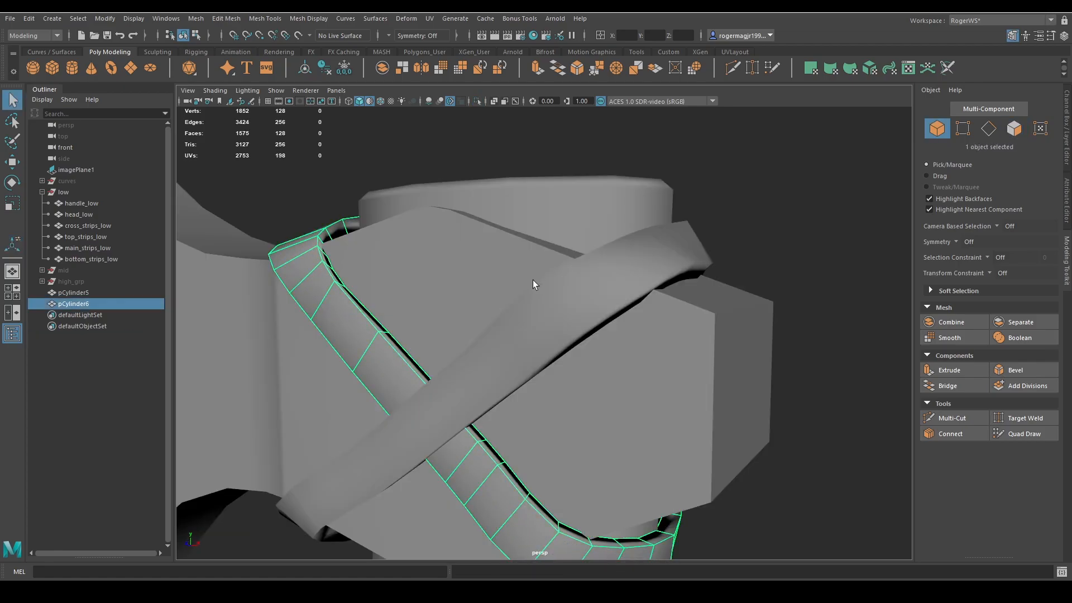
pyautogui.hotkey('ctrl', 'z')
pyautogui.moveTo(533, 279); pyautogui.dragTo(510, 269)
pyautogui.hotkey('ctrl', '1')
pyautogui.hotkey('ctrl', '1')
pyautogui.hotkey('ctrl', '1')
# Step: Delete the five hidden inner faces along one long side of pCylinder6, leaving the faces around the bend
pyautogui.press('F11')
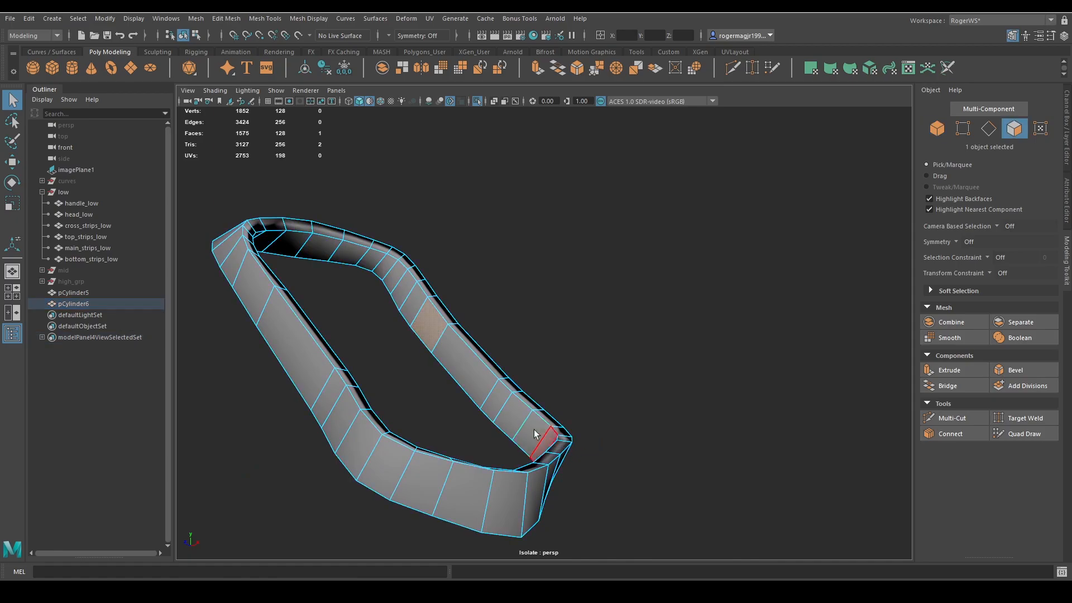
pyautogui.hotkey('ctrl', '1')
pyautogui.keyDown('alt'); pyautogui.moveTo(413, 300); pyautogui.dragTo(625, 319); pyautogui.keyUp('alt')
pyautogui.moveTo(626, 319); pyautogui.dragTo(654, 285, button='right')
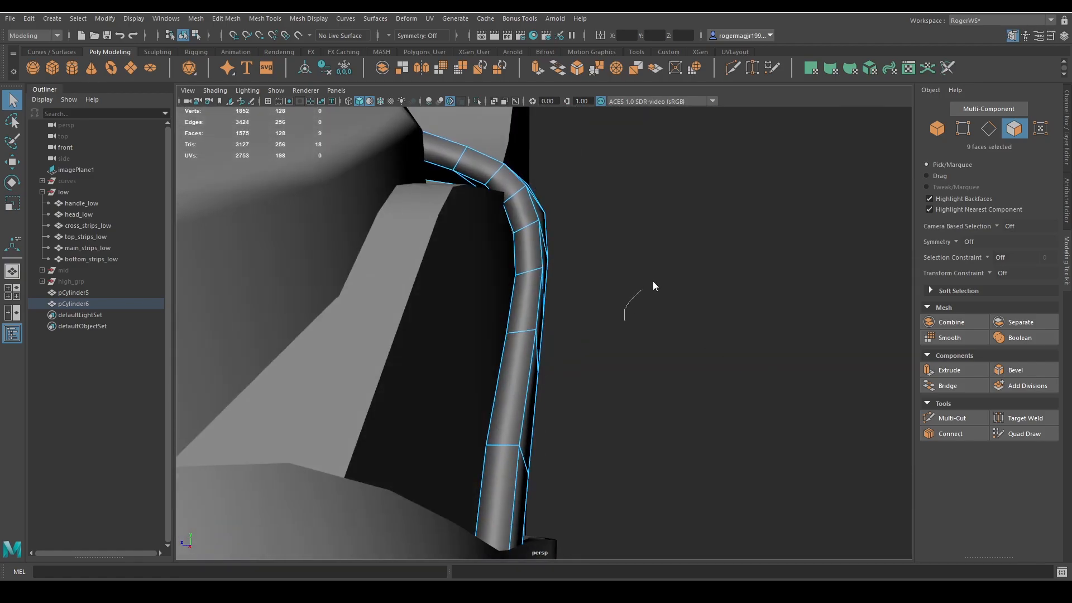
pyautogui.hotkey('ctrl', '1')
pyautogui.keyDown('alt'); pyautogui.moveTo(650, 282); pyautogui.dragTo(512, 280); pyautogui.keyUp('alt')
pyautogui.moveTo(511, 282); pyautogui.dragTo(509, 329, button='right')
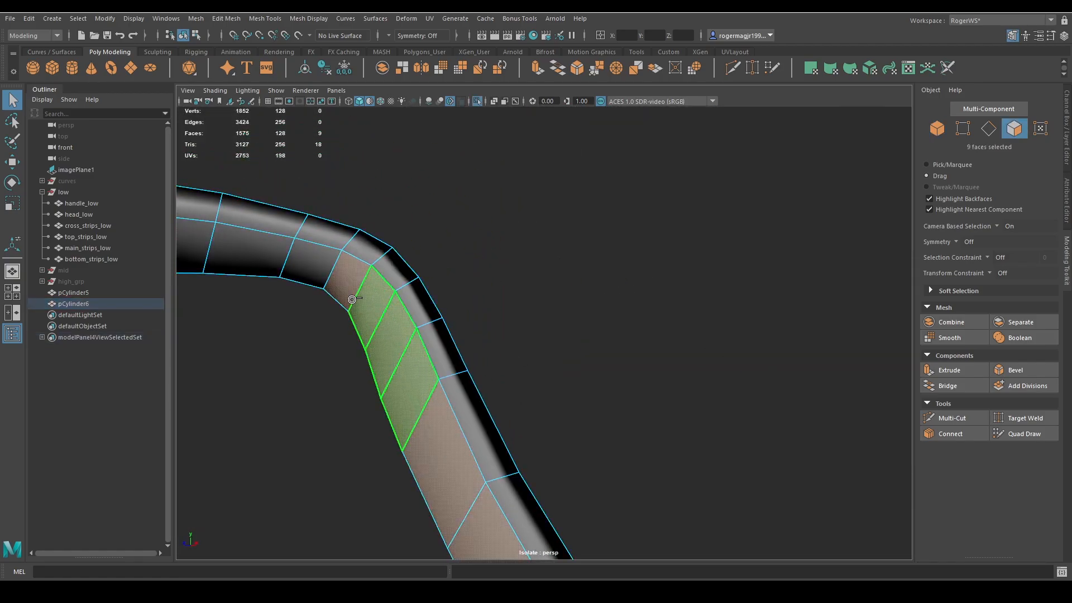
pyautogui.keyDown('ctrl'); pyautogui.moveTo(352, 299); pyautogui.dragTo(347, 280); pyautogui.keyUp('ctrl')
pyautogui.scroll(-3, 485, 334)
pyautogui.press('Delete')
pyautogui.scroll(-3, 528, 365)
pyautogui.keyDown('alt'); pyautogui.moveTo(538, 355); pyautogui.dragTo(539, 361, button='middle'); pyautogui.keyUp('alt')
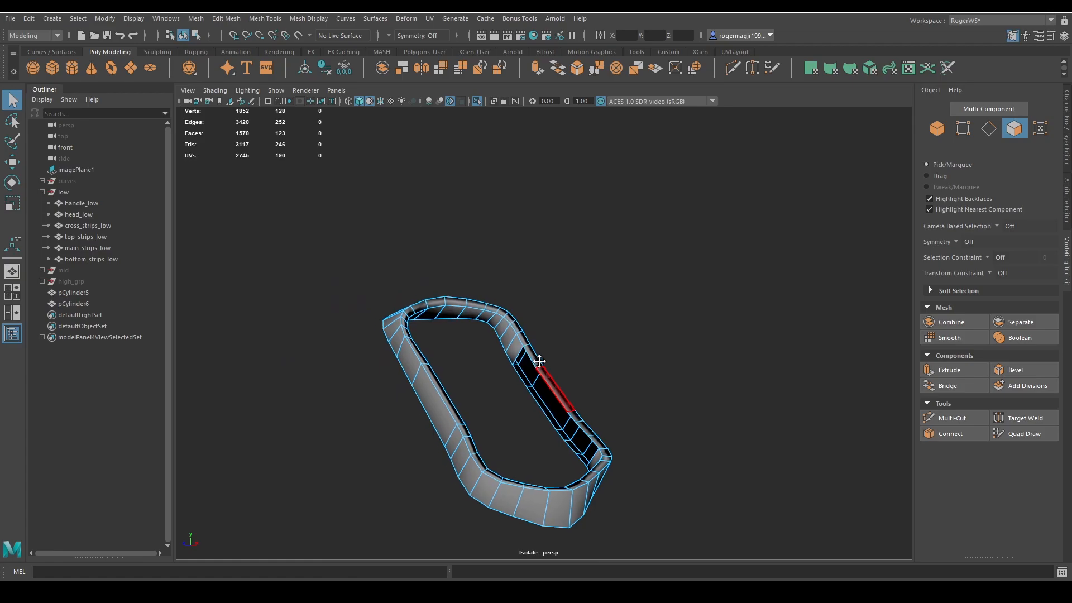
# Step: Delete the six hidden inner faces along the opposite long side of pCylinder6
pyautogui.keyDown('alt'); pyautogui.moveTo(540, 362); pyautogui.dragTo(547, 383); pyautogui.keyUp('alt')
pyautogui.moveTo(547, 384); pyautogui.dragTo(609, 322, button='right')
pyautogui.hotkey('ctrl', '1')
pyautogui.keyDown('alt'); pyautogui.moveTo(609, 322); pyautogui.dragTo(557, 328); pyautogui.keyUp('alt')
pyautogui.keyDown('alt'); pyautogui.moveTo(557, 328); pyautogui.dragTo(672, 328, button='middle'); pyautogui.keyUp('alt')
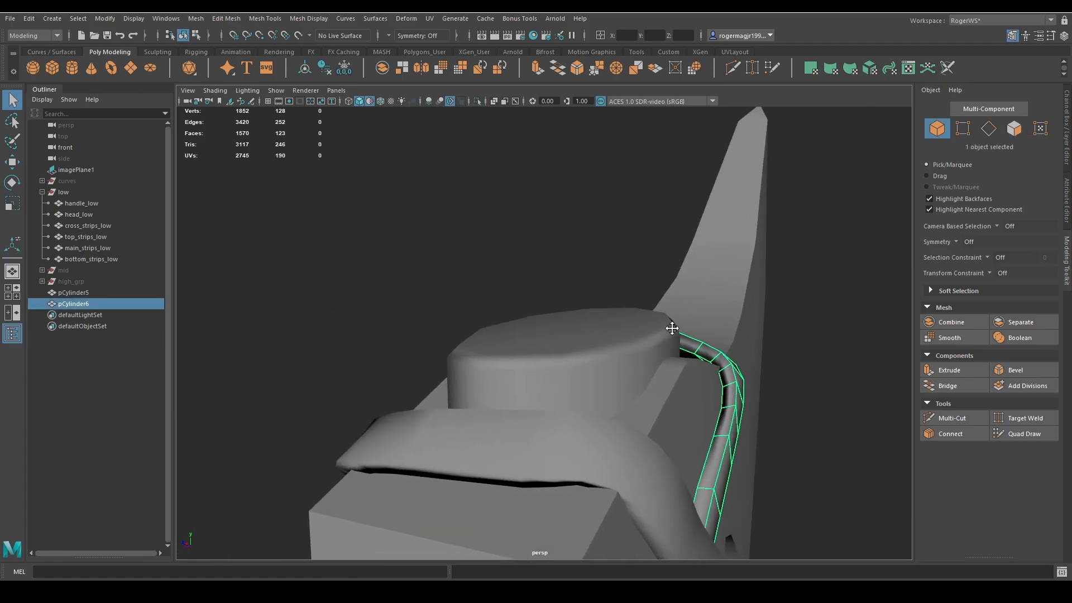
pyautogui.keyDown('alt'); pyautogui.moveTo(672, 329); pyautogui.dragTo(632, 390); pyautogui.keyUp('alt')
pyautogui.hotkey('ctrl', '1')
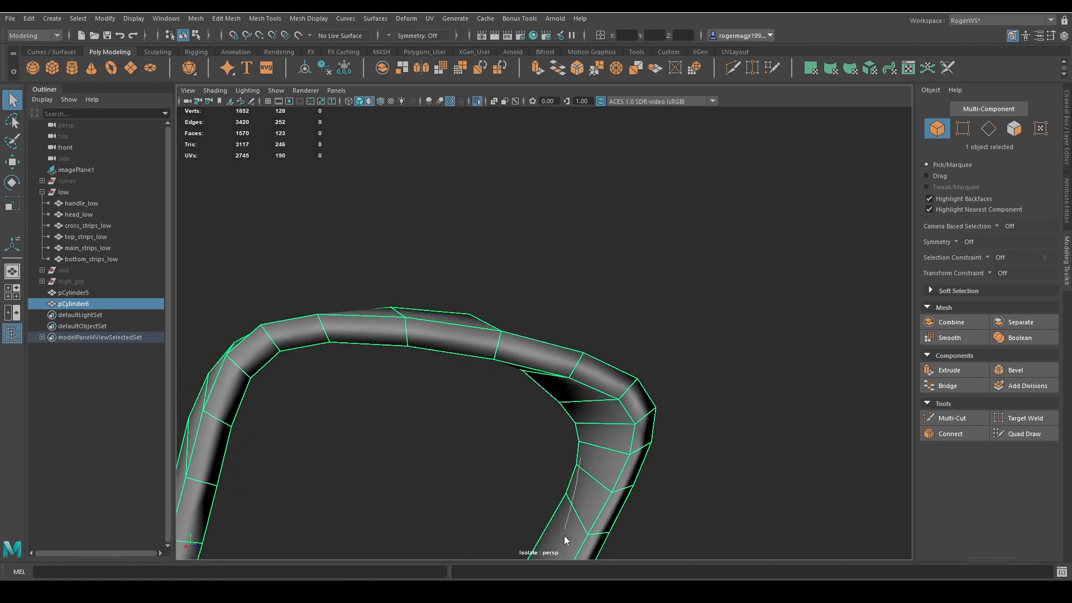
pyautogui.press('F11')
pyautogui.keyDown('alt'); pyautogui.moveTo(582, 509); pyautogui.dragTo(572, 413); pyautogui.keyUp('alt')
pyautogui.click(573, 413)
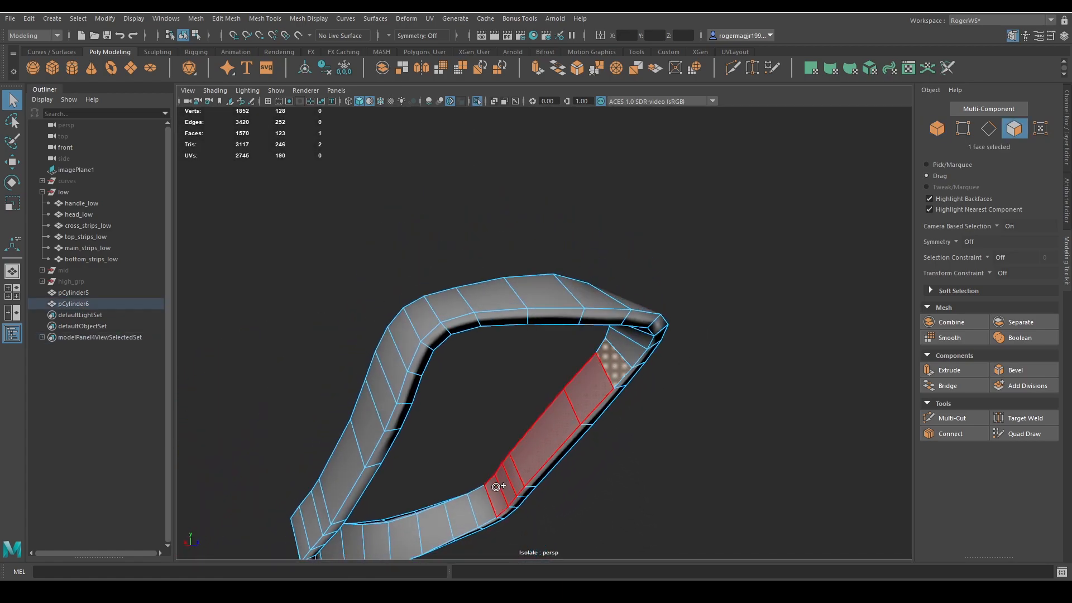
pyautogui.keyDown('shift'); pyautogui.doubleClick(496, 486); pyautogui.keyUp('shift')
pyautogui.press('Delete')
# Step: Return to the full axe in object mode and adjust edge softness on both crossing head straps
pyautogui.keyDown('alt'); pyautogui.moveTo(541, 467); pyautogui.dragTo(527, 423); pyautogui.keyUp('alt')
pyautogui.press('F8')
pyautogui.hotkey('ctrl', '1')
pyautogui.hotkey('ctrl', '1')
pyautogui.hotkey('ctrl', '1')
pyautogui.press('3')
pyautogui.scroll(-6, 577, 421)
pyautogui.click(661, 423)
pyautogui.keyDown('alt'); pyautogui.moveTo(661, 424); pyautogui.dragTo(620, 403); pyautogui.keyUp('alt')
pyautogui.click(476, 339)
pyautogui.keyDown('shift'); pyautogui.moveTo(509, 231); pyautogui.dragTo(626, 274, button='right'); pyautogui.keyUp('shift')
pyautogui.keyDown('alt'); pyautogui.moveTo(627, 274); pyautogui.dragTo(553, 337); pyautogui.keyUp('alt')
pyautogui.click(552, 336)
pyautogui.keyDown('shift'); pyautogui.moveTo(582, 263); pyautogui.dragTo(668, 249, button='right'); pyautogui.keyUp('shift')
pyautogui.click(667, 249)
pyautogui.keyDown('alt'); pyautogui.moveTo(646, 297); pyautogui.dragTo(568, 304); pyautogui.keyUp('alt')
# Step: Combine the two crossing head straps into one mesh inside the low group, named head_strips_low
pyautogui.click(524, 337)
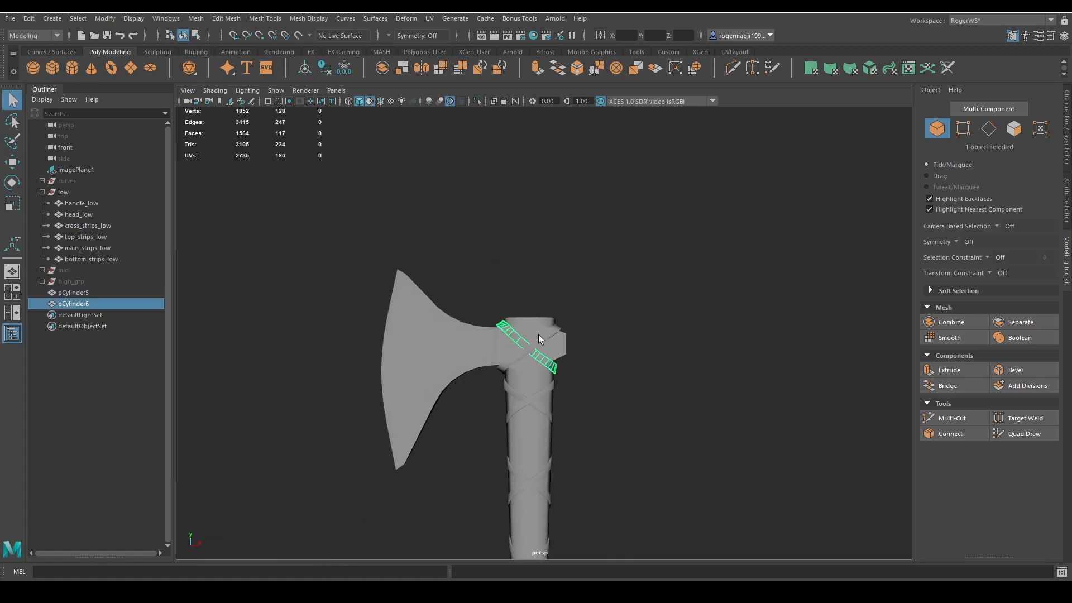
pyautogui.keyDown('shift'); pyautogui.click(538, 335); pyautogui.keyUp('shift')
pyautogui.click(382, 68)
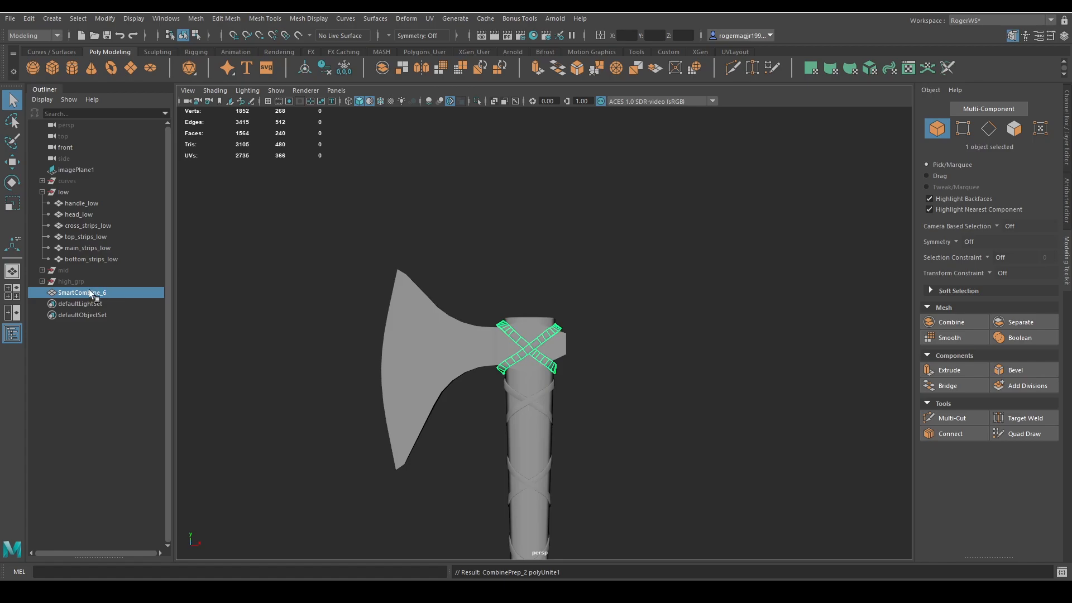
pyautogui.moveTo(91, 295); pyautogui.dragTo(76, 196, button='middle')
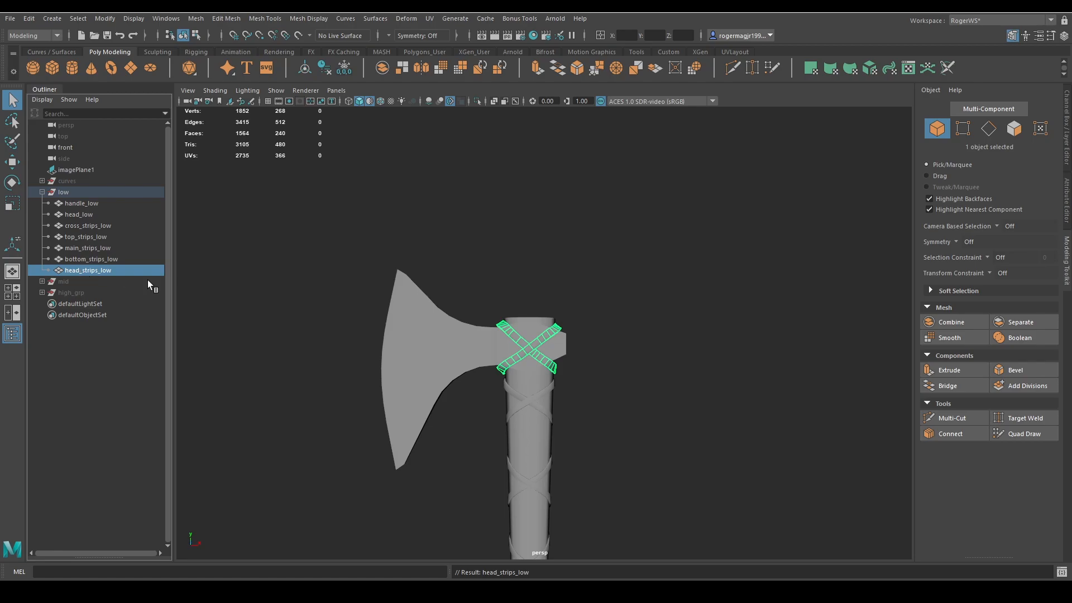
pyautogui.keyDown('alt'); pyautogui.moveTo(472, 255); pyautogui.dragTo(478, 242, button='middle'); pyautogui.keyUp('alt')
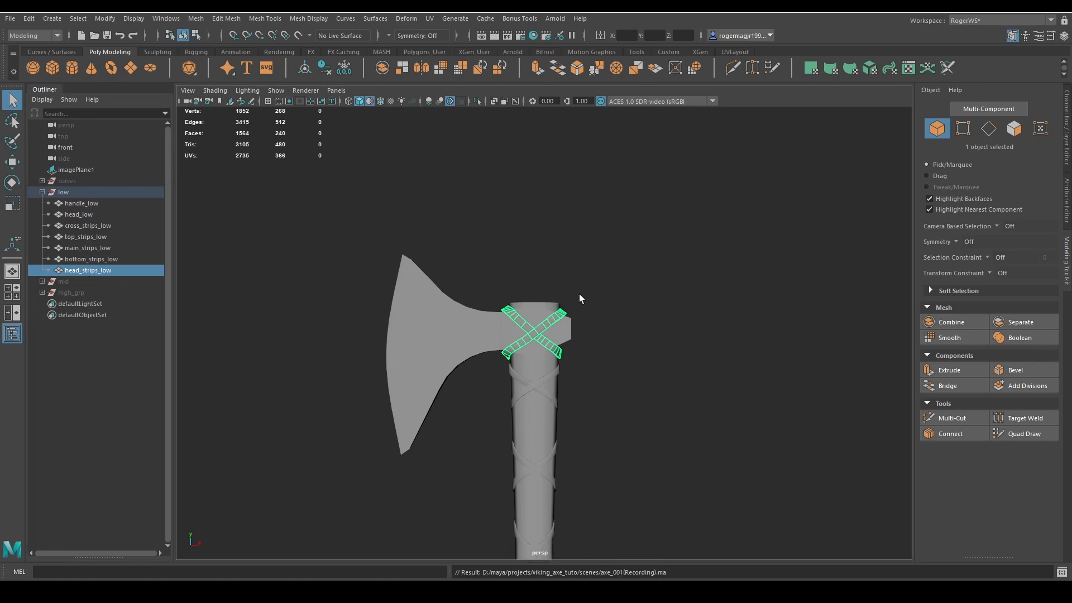
# Step: Temporarily show high_grp to compare the high-poly axe with the low-poly version
pyautogui.click(606, 331)
pyautogui.keyDown('alt'); pyautogui.moveTo(609, 335); pyautogui.dragTo(587, 285, button='middle'); pyautogui.keyUp('alt')
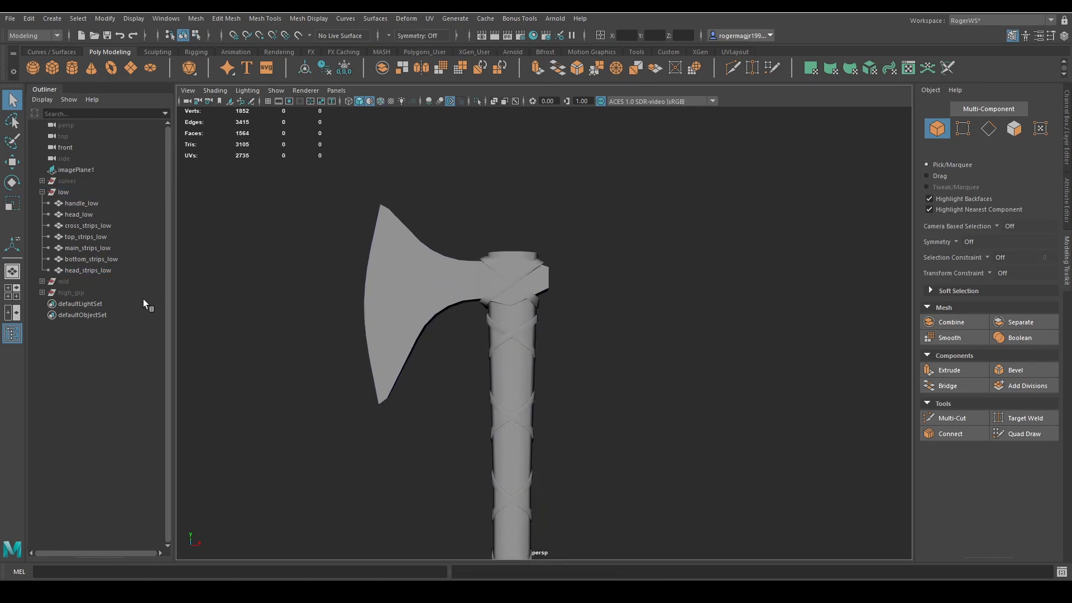
pyautogui.click(73, 291)
pyautogui.hotkey('shift', 'h')
pyautogui.hotkey('ctrl', '1')
pyautogui.click(528, 299)
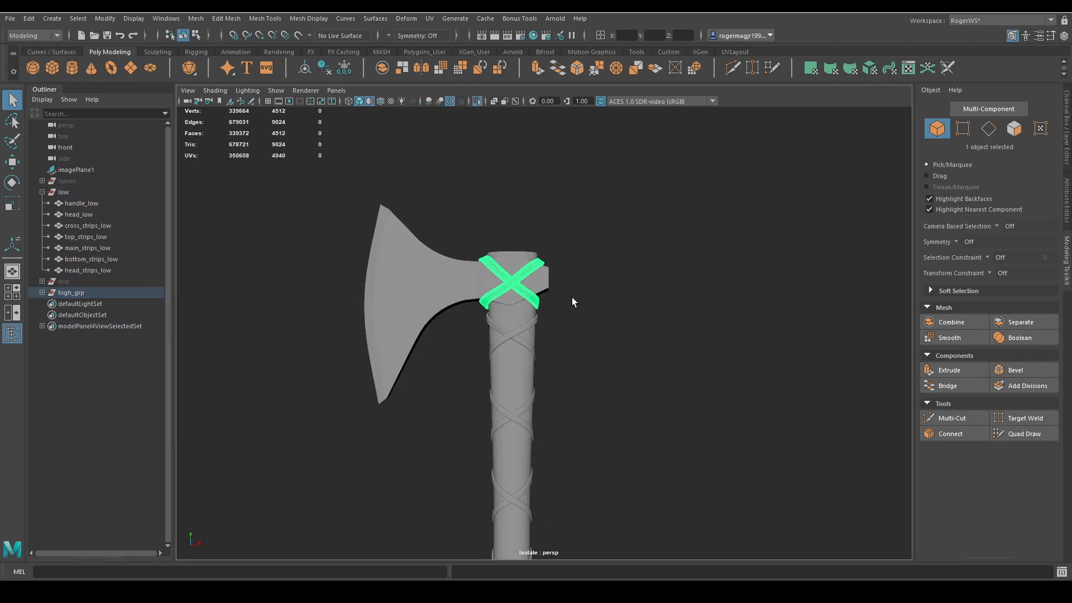
pyautogui.click(96, 292)
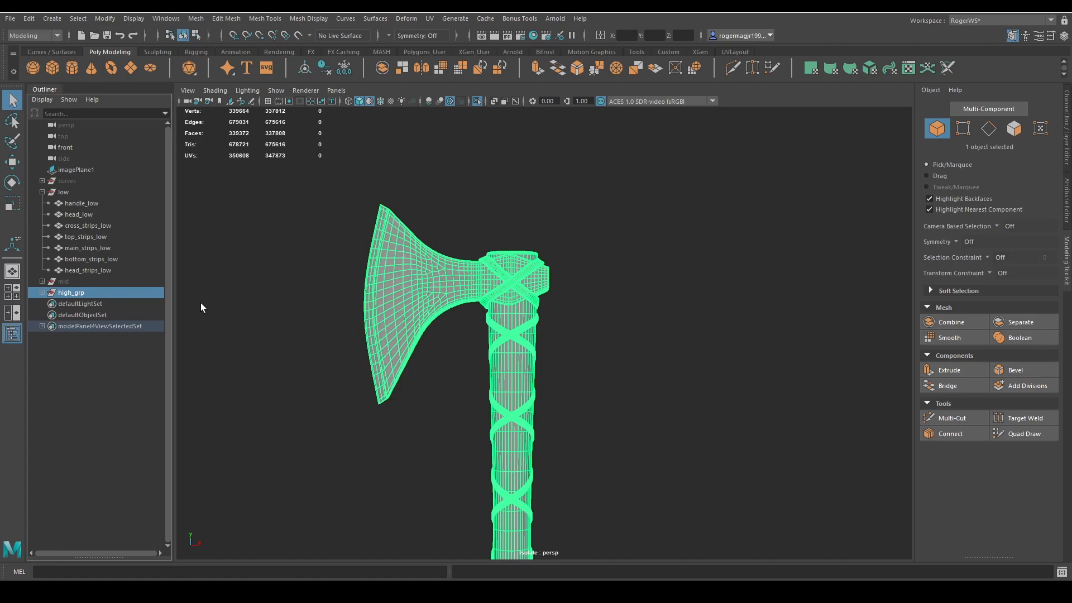
pyautogui.hotkey('ctrl', 'h')
pyautogui.hotkey('ctrl', '1')
# Step: Display the wireframe over the shaded low-poly axe and save the scene
pyautogui.scroll(-2, 550, 327)
pyautogui.hotkey('alt', '5')
pyautogui.hotkey('alt', '5')
pyautogui.hotkey('alt', '5')
pyautogui.moveTo(592, 329)
pyautogui.keyDown('alt'); pyautogui.mouseDown(button='middle')
pyautogui.moveTo(597, 291)
pyautogui.moveTo(570, 285)
pyautogui.mouseUp(button='middle'); pyautogui.keyUp('alt')
pyautogui.hotkey('ctrl', 's')
pyautogui.scroll(-2, 583, 272)
pyautogui.hotkey('alt', '5')
pyautogui.hotkey('alt', '5')
# Step: Isolate and frame head_low and open its UVs in the UV Editor
pyautogui.click(489, 237)
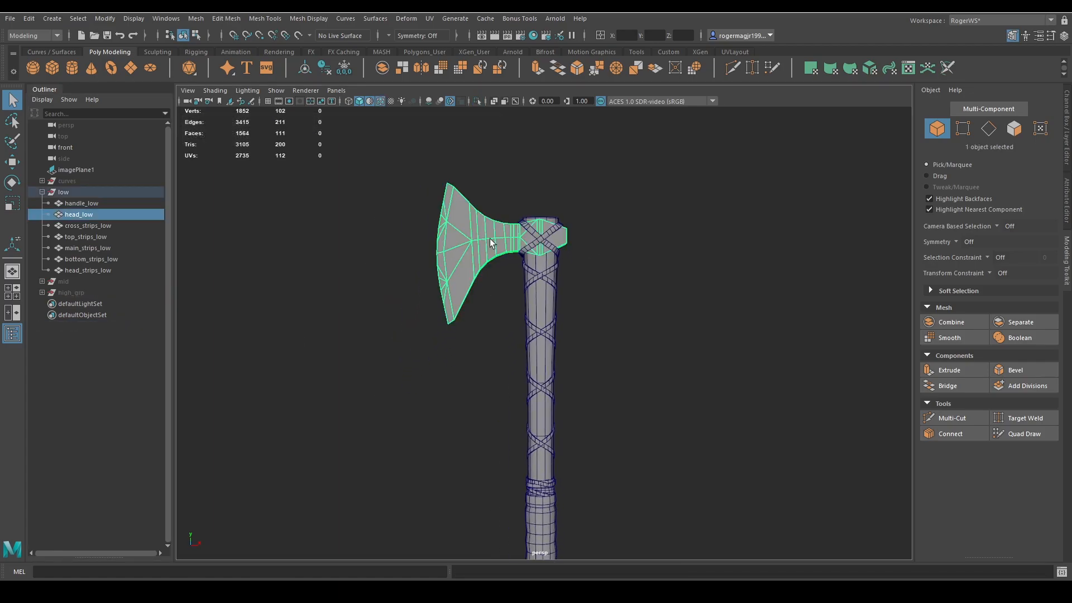
pyautogui.press('f')
pyautogui.hotkey('ctrl', '1')
pyautogui.scroll(-3, 532, 280)
pyautogui.keyDown('alt'); pyautogui.moveTo(532, 279); pyautogui.dragTo(544, 302); pyautogui.keyUp('alt')
pyautogui.scroll(2, 545, 302)
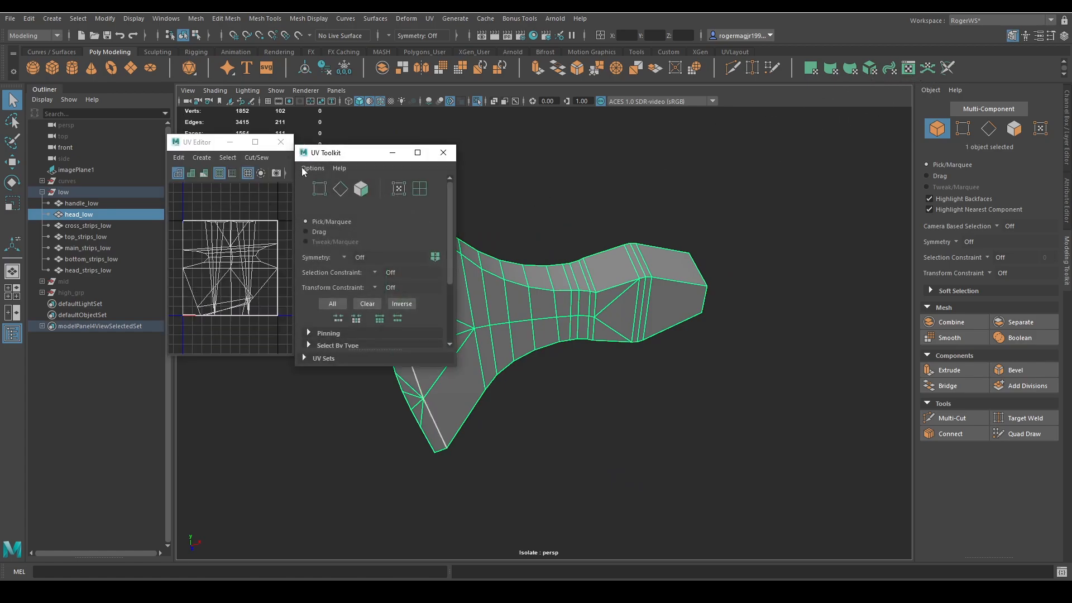
# Step: Dock the UV Toolkit into the UV Editor, collapse it, and move the window clear of the axe head
pyautogui.click(305, 156)
pyautogui.moveTo(330, 150); pyautogui.dragTo(293, 175)
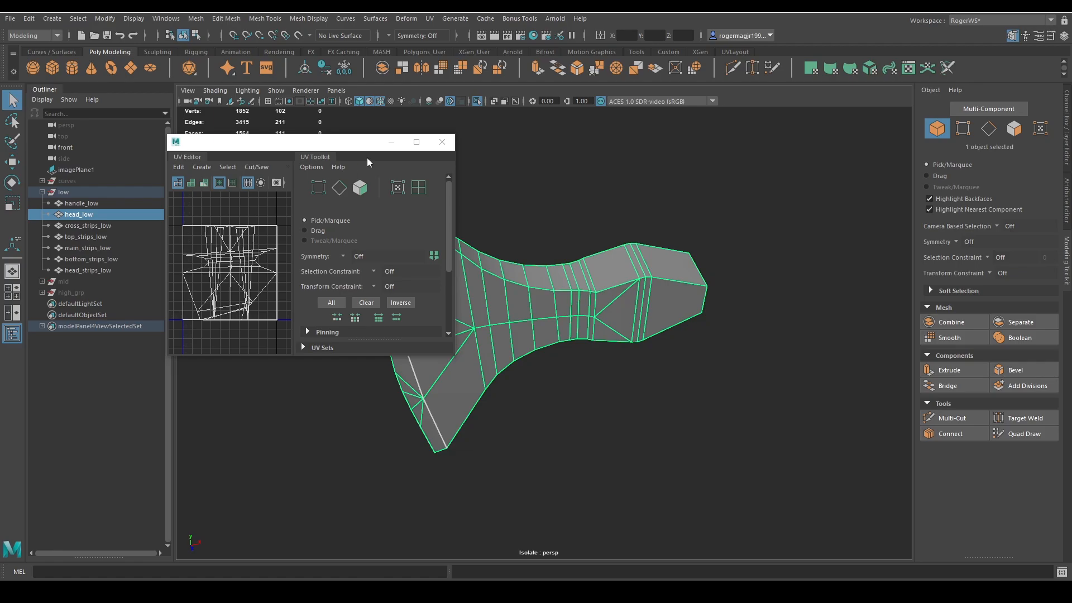
pyautogui.click(311, 156)
pyautogui.scroll(-4, 356, 206)
pyautogui.keyDown('alt'); pyautogui.moveTo(356, 207); pyautogui.dragTo(307, 218, button='middle'); pyautogui.keyUp('alt')
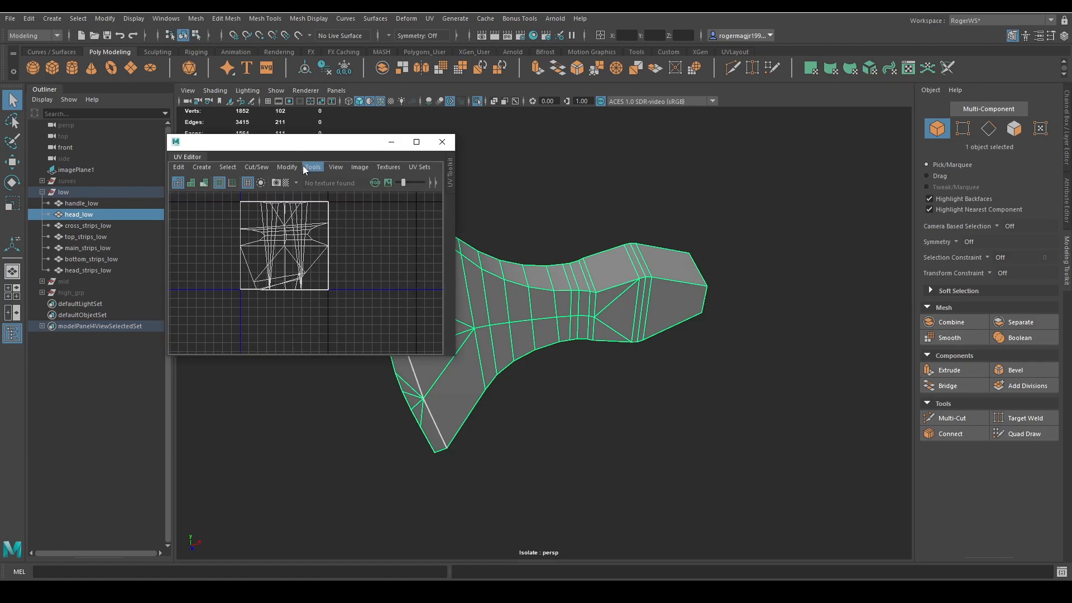
pyautogui.moveTo(297, 142); pyautogui.dragTo(214, 124)
# Step: Examine the faces, edges and UV borders of head_low from several angles
pyautogui.keyDown('alt'); pyautogui.moveTo(515, 276); pyautogui.dragTo(617, 273); pyautogui.keyUp('alt')
pyautogui.moveTo(579, 260); pyautogui.dragTo(582, 328, button='right')
pyautogui.click(559, 285)
pyautogui.scroll(-3, 646, 283)
pyautogui.keyDown('alt'); pyautogui.moveTo(646, 284); pyautogui.dragTo(598, 320); pyautogui.keyUp('alt')
pyautogui.scroll(-2, 608, 304)
pyautogui.moveTo(596, 318); pyautogui.dragTo(589, 250, button='right')
pyautogui.keyDown('alt'); pyautogui.moveTo(582, 249); pyautogui.dragTo(620, 256); pyautogui.keyUp('alt')
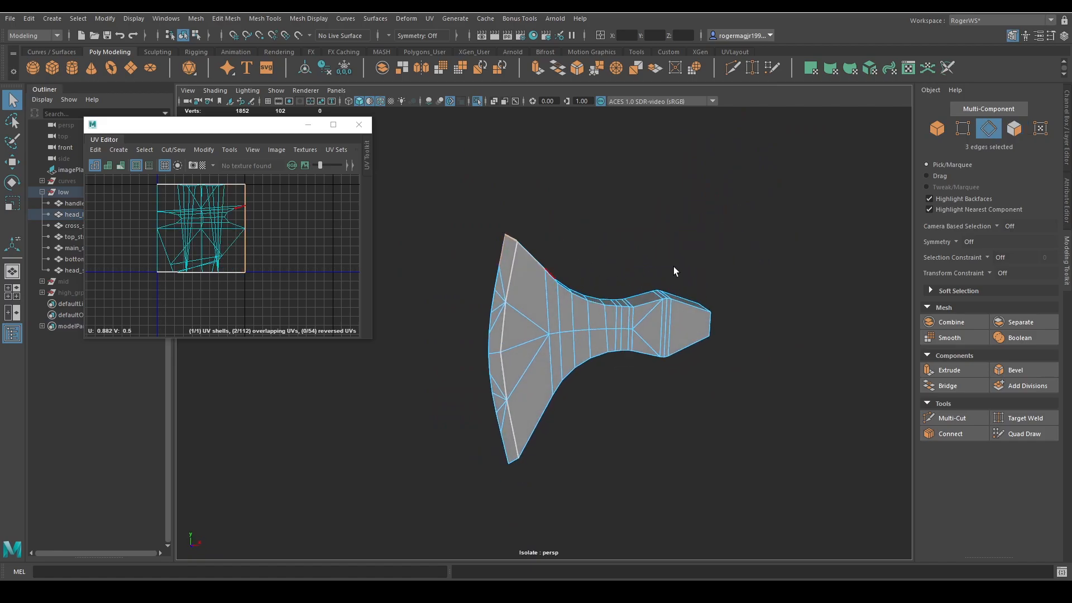
# Step: Select all edges of head_low and sew their UVs together in the UV Editor
pyautogui.moveTo(773, 137); pyautogui.dragTo(450, 461)
pyautogui.moveTo(559, 193)
pyautogui.keyDown('shift'); pyautogui.mouseDown(button='right')
pyautogui.moveTo(605, 218)
pyautogui.moveTo(627, 210)
pyautogui.moveTo(560, 192)
pyautogui.mouseUp(button='right'); pyautogui.keyUp('shift')
pyautogui.keyDown('alt'); pyautogui.moveTo(564, 198); pyautogui.dragTo(567, 175); pyautogui.keyUp('alt')
pyautogui.scroll(3, 598, 285)
pyautogui.keyDown('shift'); pyautogui.rightClick(565, 166); pyautogui.keyUp('shift')
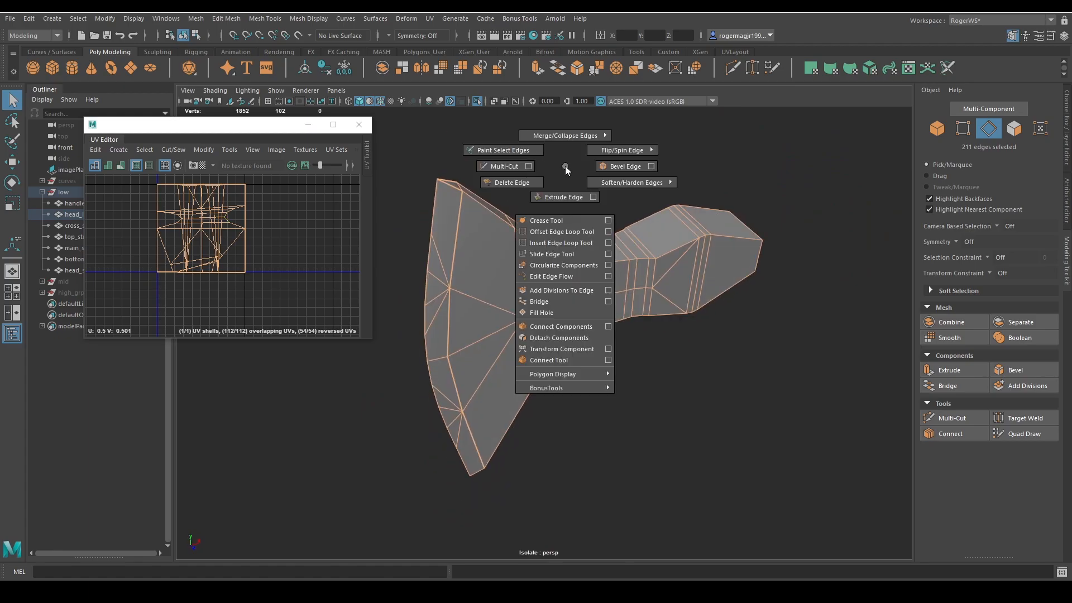
pyautogui.keyDown('shift'); pyautogui.moveTo(229, 213); pyautogui.dragTo(272, 229, button='right'); pyautogui.keyUp('shift')
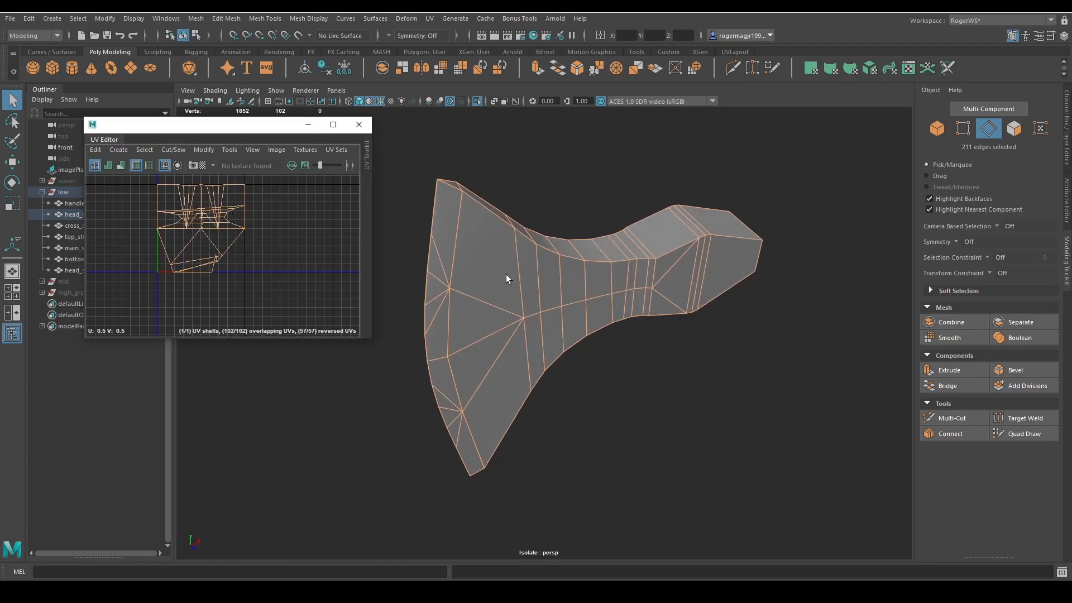
# Step: Undo the UV sewing on head_low
pyautogui.moveTo(505, 274); pyautogui.dragTo(547, 239, button='right')
pyautogui.scroll(-5, 548, 239)
pyautogui.click(548, 239)
pyautogui.click(551, 311)
pyautogui.hotkey('ctrl', 'z')
pyautogui.hotkey('ctrl', 'z')
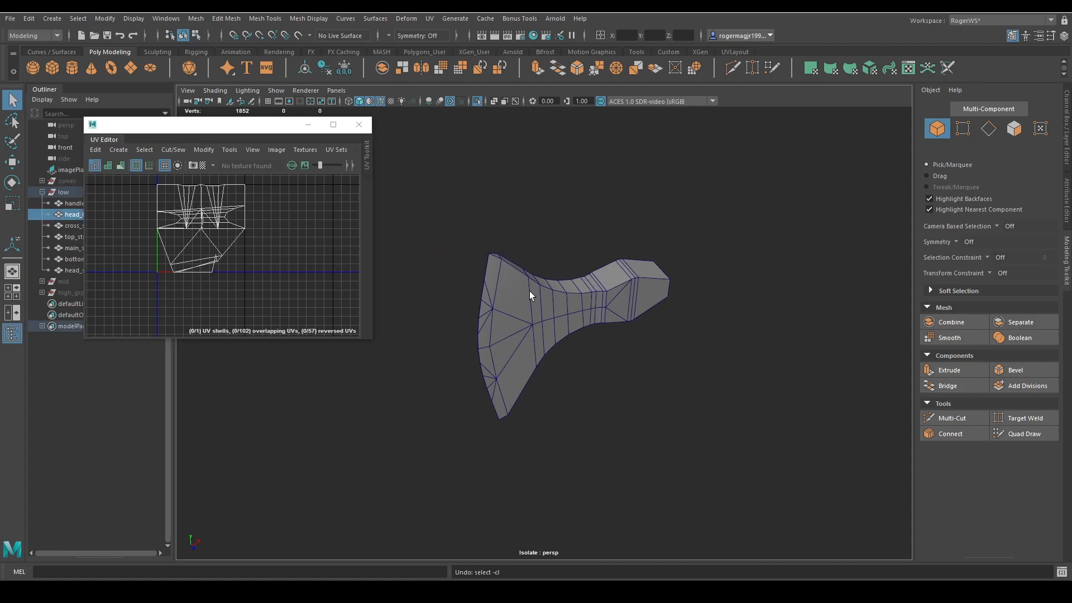
pyautogui.hotkey('ctrl', 'z')
pyautogui.hotkey('ctrl', 'z')
pyautogui.hotkey('ctrl', 'z')
pyautogui.hotkey('ctrl', 'z')
pyautogui.click(595, 240)
pyautogui.scroll(5, 579, 298)
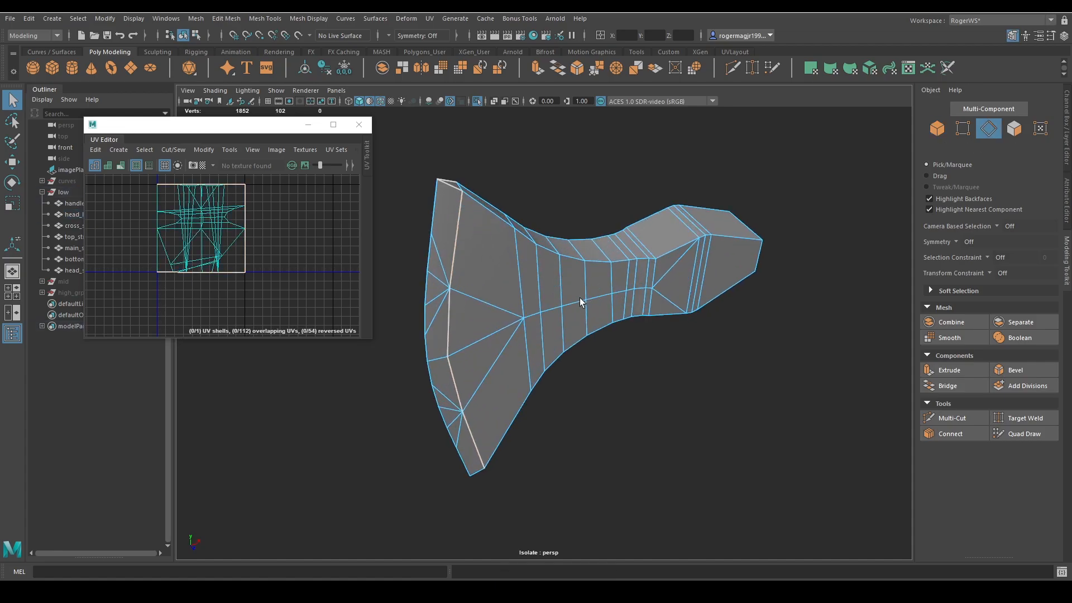
# Step: Return head_low to object mode and create a polygon cube around its rear part for demonstration
pyautogui.moveTo(580, 298); pyautogui.dragTo(620, 264, button='right')
pyautogui.click(618, 221)
pyautogui.keyDown('alt'); pyautogui.moveTo(642, 284); pyautogui.dragTo(657, 339); pyautogui.keyUp('alt')
pyautogui.click(633, 291)
pyautogui.scroll(-4, 634, 291)
pyautogui.keyDown('alt'); pyautogui.moveTo(491, 269); pyautogui.dragTo(472, 235); pyautogui.keyUp('alt')
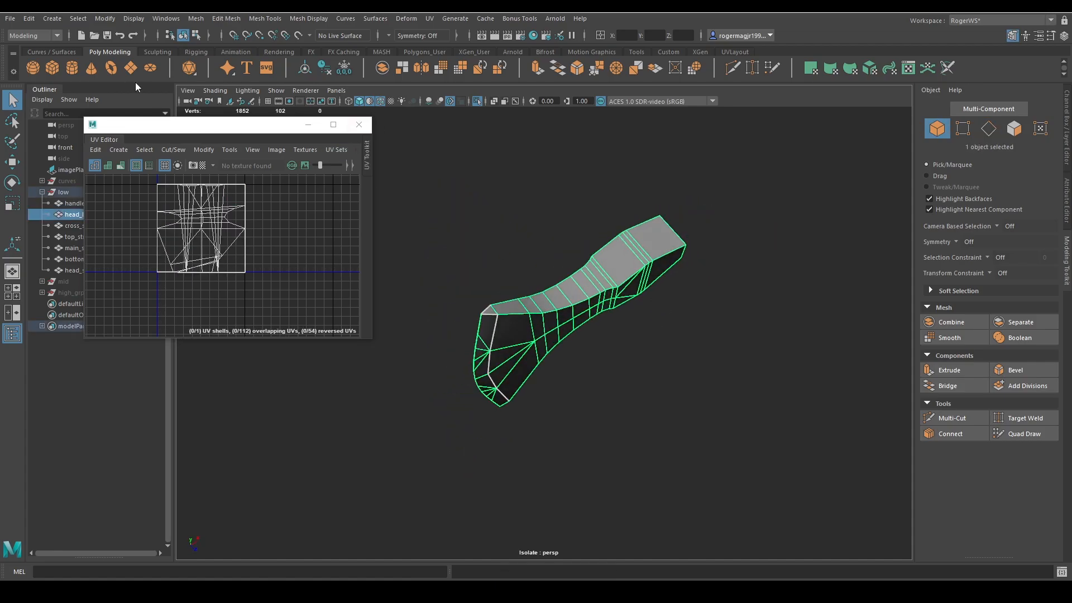
pyautogui.moveTo(604, 384); pyautogui.dragTo(723, 293)
pyautogui.press('r')
pyautogui.keyDown('alt'); pyautogui.moveTo(722, 293); pyautogui.dragTo(648, 279); pyautogui.keyUp('alt')
pyautogui.press('q')
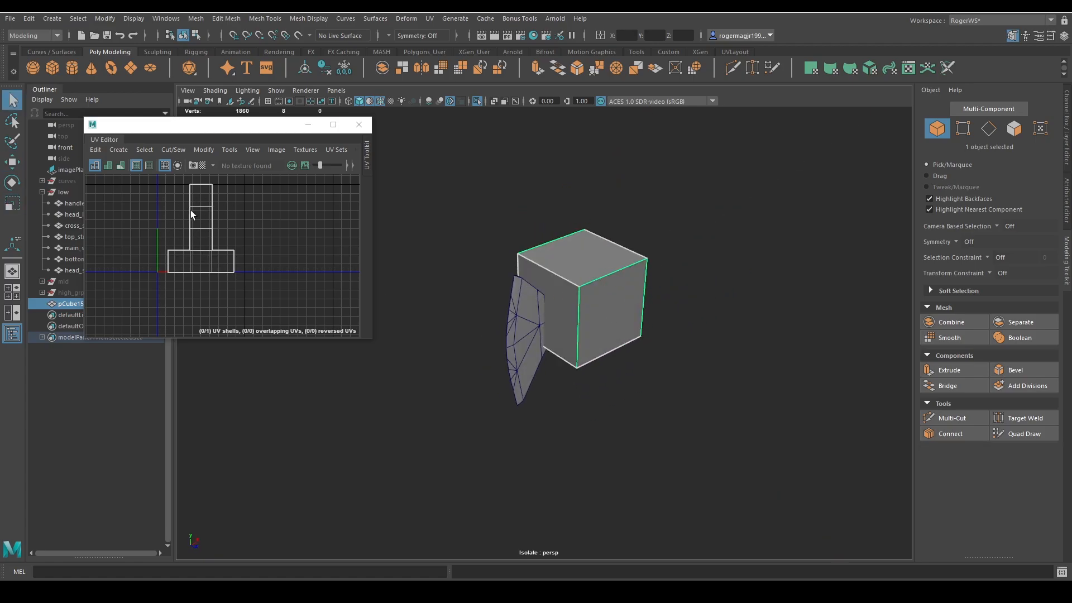
# Step: Extrude one side face of the demonstration cube outward by about one cube length
pyautogui.moveTo(604, 286); pyautogui.dragTo(608, 321, button='right')
pyautogui.click(636, 313)
pyautogui.hotkey('ctrl', 'e')
pyautogui.keyDown('alt'); pyautogui.moveTo(636, 313); pyautogui.dragTo(718, 364); pyautogui.keyUp('alt')
pyautogui.press('w')
pyautogui.press('q')
# Step: Move the extruded block's upper front corner vertex inward and target-weld it to the lower corner vertex
pyautogui.moveTo(647, 349); pyautogui.dragTo(611, 349, button='right')
pyautogui.click(675, 336)
pyautogui.press('w')
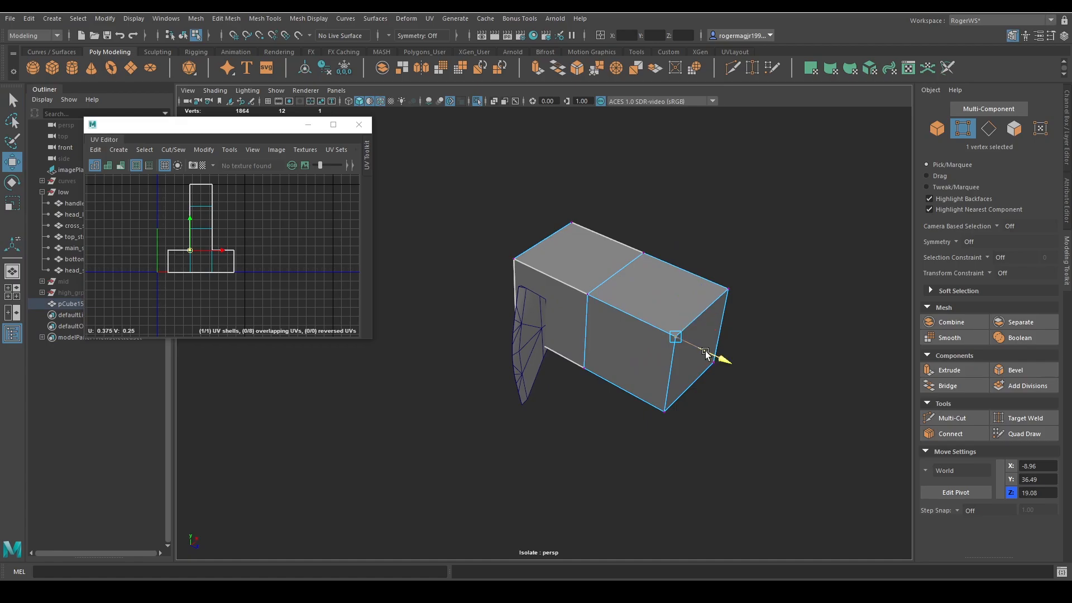
pyautogui.moveTo(711, 354); pyautogui.dragTo(627, 337)
pyautogui.press('q')
pyautogui.keyDown('shift'); pyautogui.moveTo(663, 377); pyautogui.dragTo(692, 278, button='right'); pyautogui.keyUp('shift')
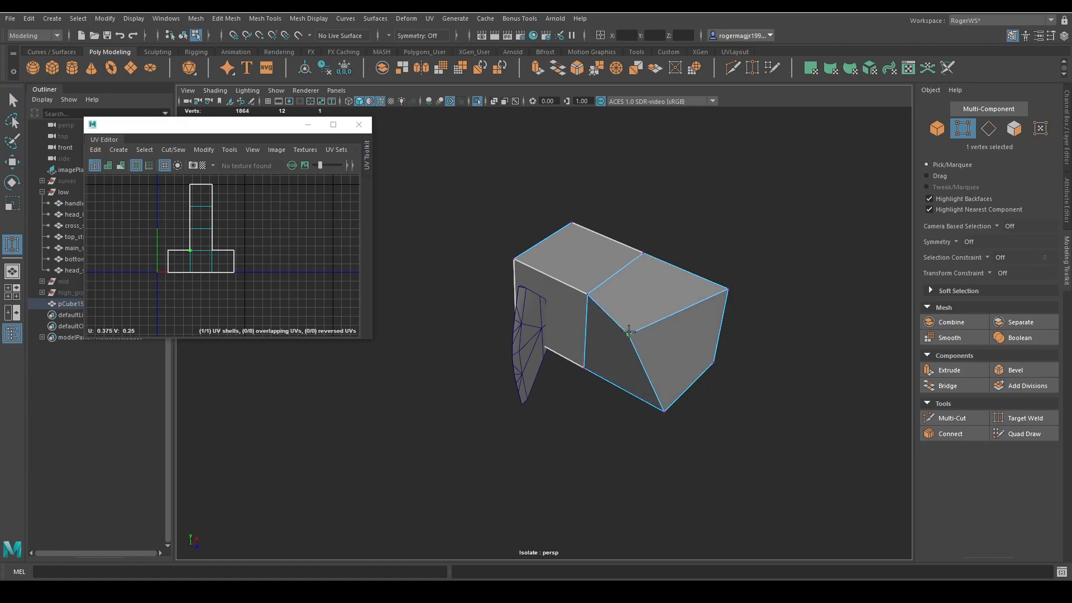
pyautogui.moveTo(628, 334); pyautogui.dragTo(664, 409)
pyautogui.press('q')
# Step: Delete the demonstration cube's face that is toward the axe blade
pyautogui.moveTo(573, 310); pyautogui.dragTo(569, 320, button='right')
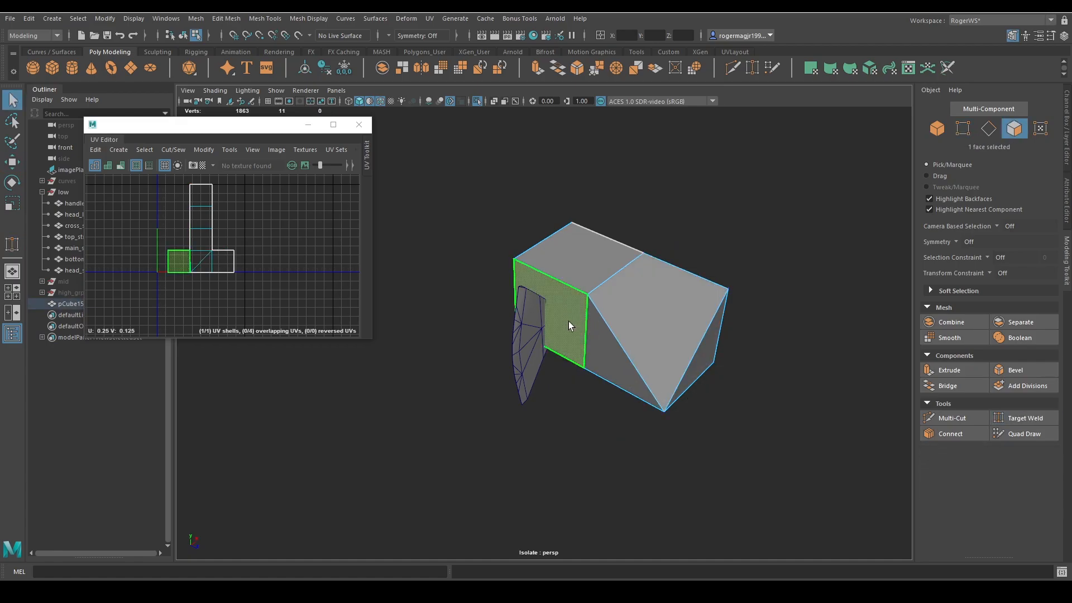
pyautogui.click(568, 320)
pyautogui.press('Delete')
# Step: Extrude the cube's face opposite the opening outward along the X axis
pyautogui.keyDown('alt'); pyautogui.moveTo(641, 300); pyautogui.dragTo(629, 341); pyautogui.keyUp('alt')
pyautogui.moveTo(628, 340); pyautogui.dragTo(664, 329, button='right')
pyautogui.click(636, 319)
pyautogui.hotkey('ctrl', 'e')
pyautogui.press('w')
pyautogui.moveTo(668, 336); pyautogui.dragTo(786, 359)
# Step: Extrude the top face of the new block upward and view the whole demonstration shape in object mode
pyautogui.click(696, 292)
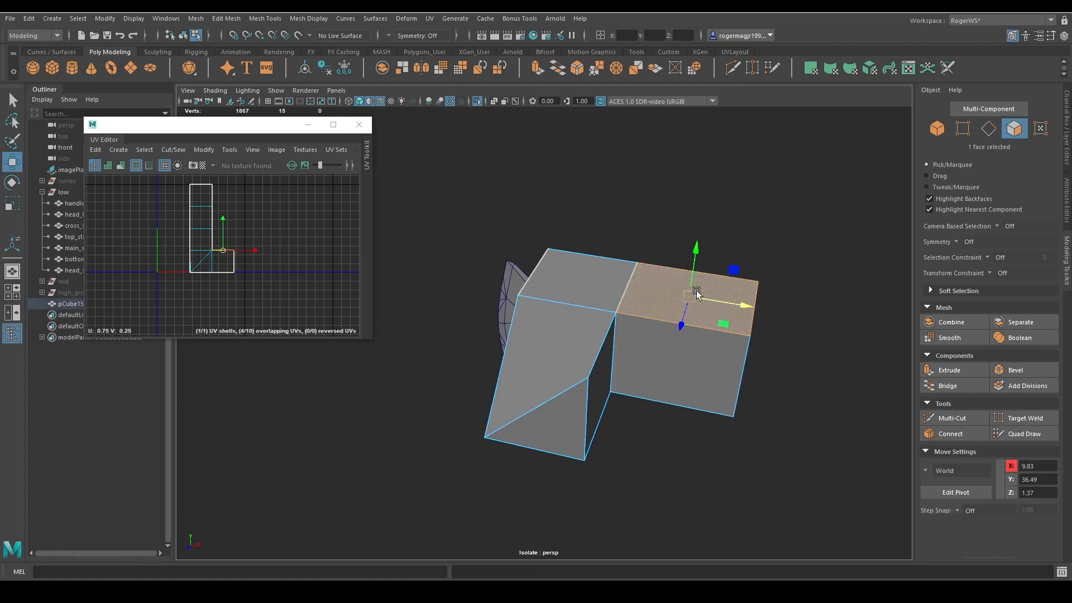
pyautogui.hotkey('ctrl', 'e')
pyautogui.press('w')
pyautogui.moveTo(696, 254); pyautogui.dragTo(707, 140)
pyautogui.moveTo(676, 269); pyautogui.dragTo(712, 237, button='right')
pyautogui.keyDown('alt'); pyautogui.moveTo(717, 324); pyautogui.dragTo(717, 271); pyautogui.keyUp('alt')
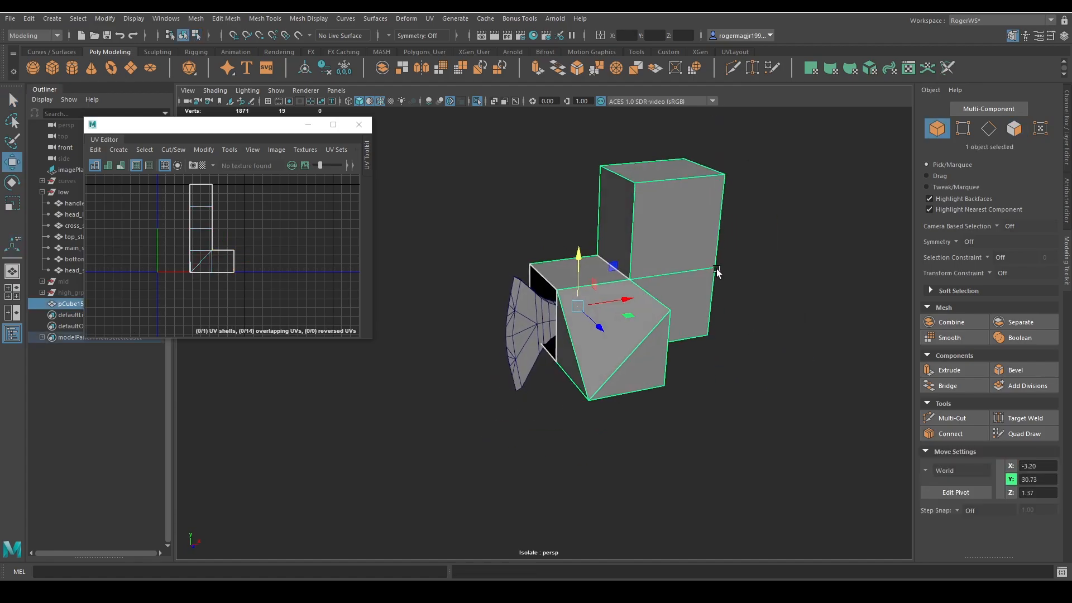
pyautogui.keyDown('alt'); pyautogui.moveTo(471, 262); pyautogui.dragTo(636, 184); pyautogui.keyUp('alt')
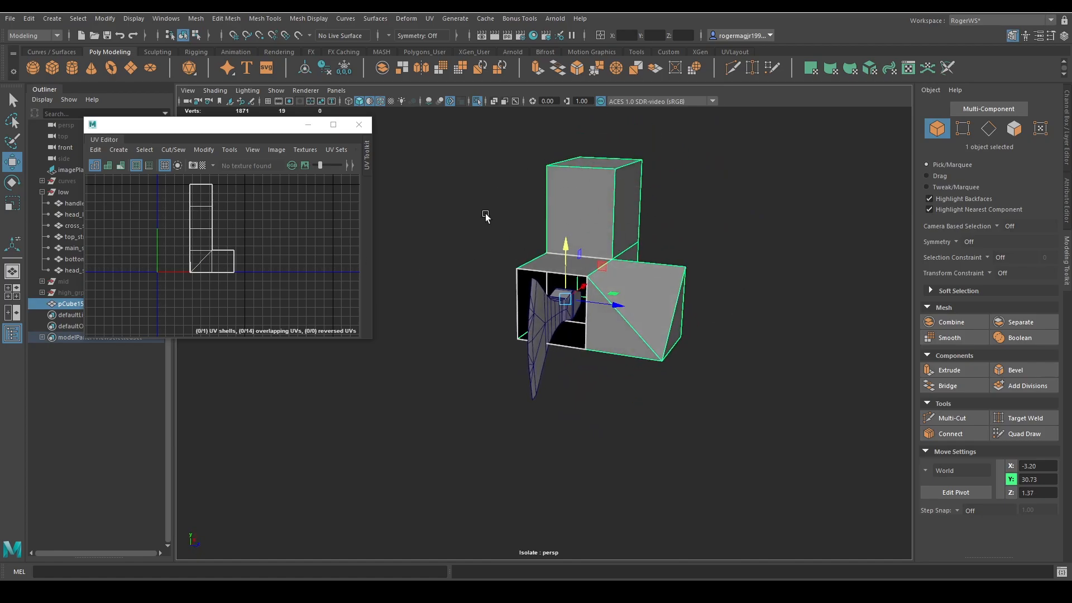
pyautogui.keyDown('alt'); pyautogui.moveTo(710, 208); pyautogui.dragTo(599, 234); pyautogui.keyUp('alt')
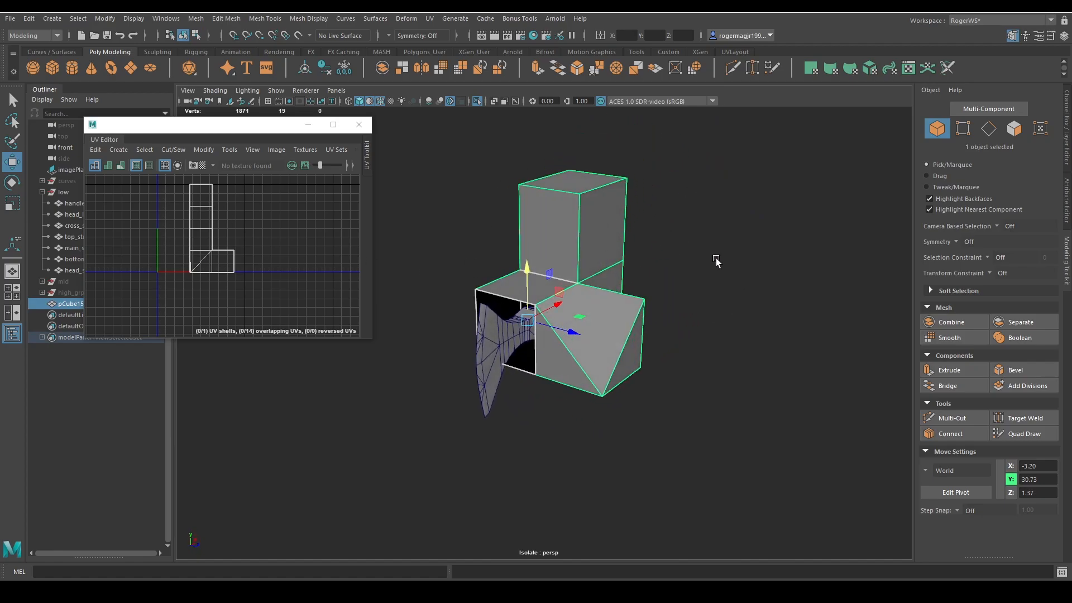
# Step: Delete the demonstration cube and reselect and frame head_low
pyautogui.press('Delete')
pyautogui.click(540, 331)
pyautogui.press('f')
pyautogui.keyDown('alt'); pyautogui.moveTo(658, 271); pyautogui.dragTo(652, 294); pyautogui.keyUp('alt')
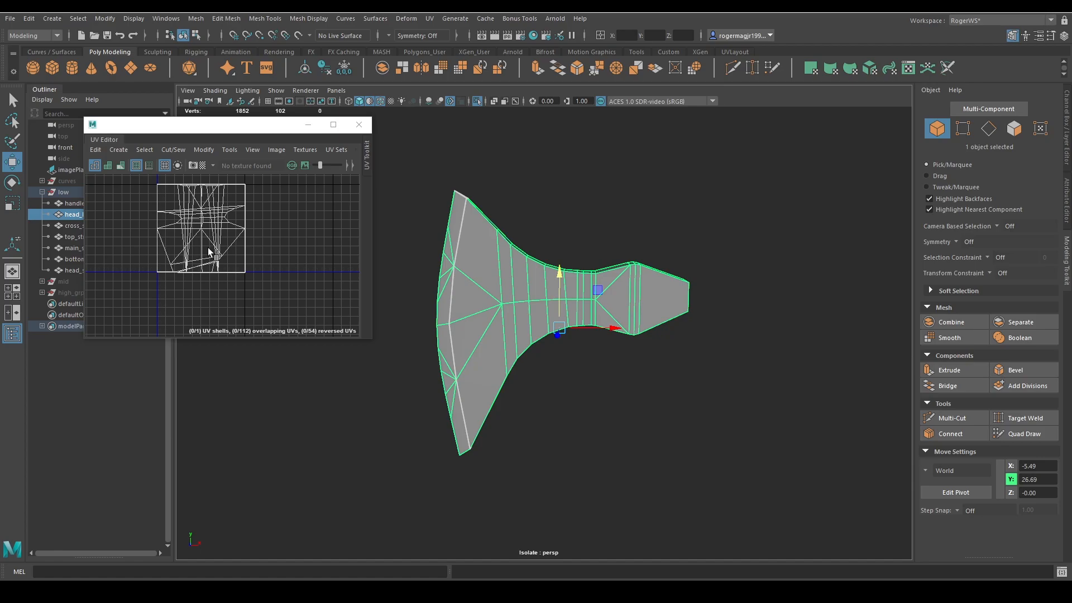
# Step: Select the large face at the blade's upper corner to check which part of the UV layout it occupies
pyautogui.scroll(3, 531, 254)
pyautogui.keyDown('alt'); pyautogui.moveTo(525, 251); pyautogui.dragTo(435, 243); pyautogui.keyUp('alt')
pyautogui.press('q')
pyautogui.press('F11')
pyautogui.click(513, 226)
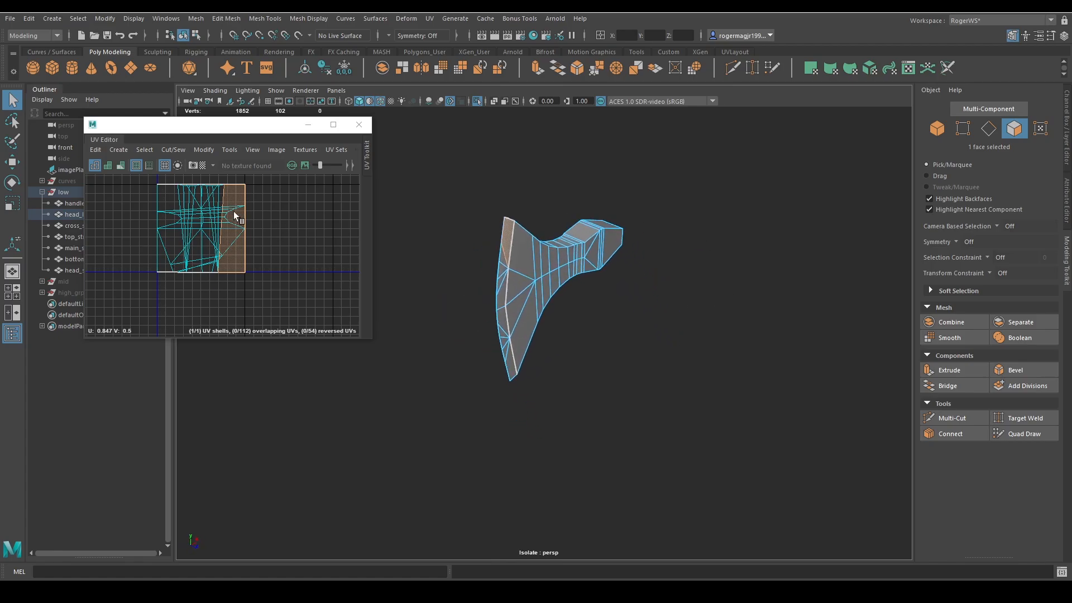
pyautogui.scroll(5, 503, 260)
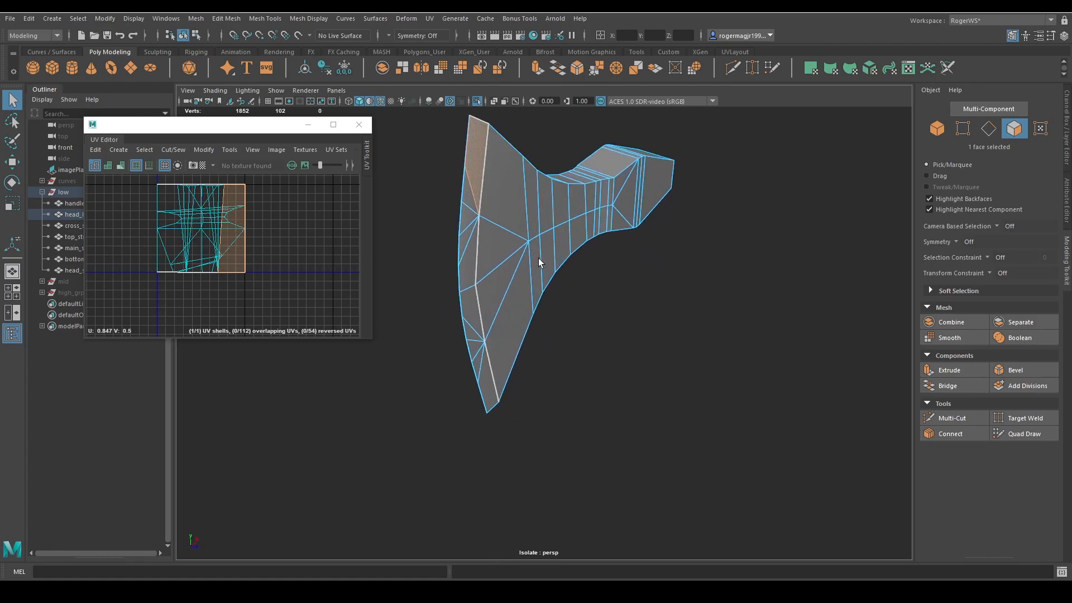
# Step: Sew the UVs together along all edges of the axe head and return to object mode
pyautogui.keyDown('alt'); pyautogui.moveTo(538, 258); pyautogui.dragTo(520, 226); pyautogui.keyUp('alt')
pyautogui.scroll(-8, 575, 282)
pyautogui.scroll(1, 576, 296)
pyautogui.moveTo(574, 303); pyautogui.dragTo(571, 219, button='right')
pyautogui.moveTo(460, 173); pyautogui.dragTo(698, 435)
pyautogui.keyDown('shift'); pyautogui.moveTo(222, 204); pyautogui.dragTo(271, 226, button='right'); pyautogui.keyUp('shift')
pyautogui.press('w')
pyautogui.press('q')
pyautogui.click(624, 275)
pyautogui.click(565, 305)
# Step: Examine the axe head's shading and edges from several angles
pyautogui.scroll(5, 563, 305)
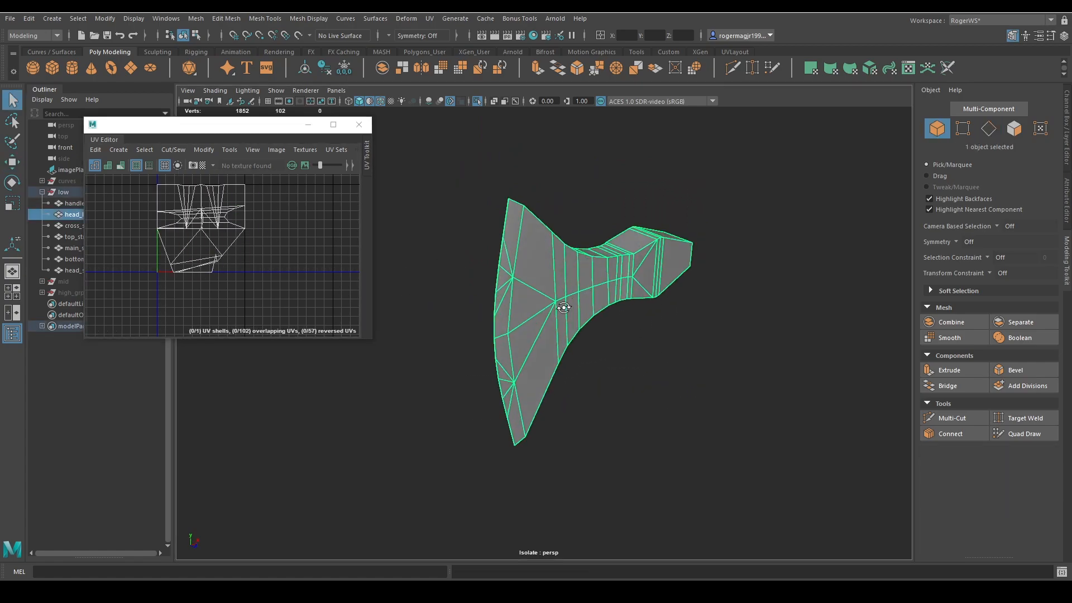
pyautogui.keyDown('alt'); pyautogui.moveTo(563, 305); pyautogui.dragTo(537, 307); pyautogui.keyUp('alt')
pyautogui.scroll(5, 538, 297)
pyautogui.keyDown('alt'); pyautogui.moveTo(550, 268); pyautogui.dragTo(587, 294); pyautogui.keyUp('alt')
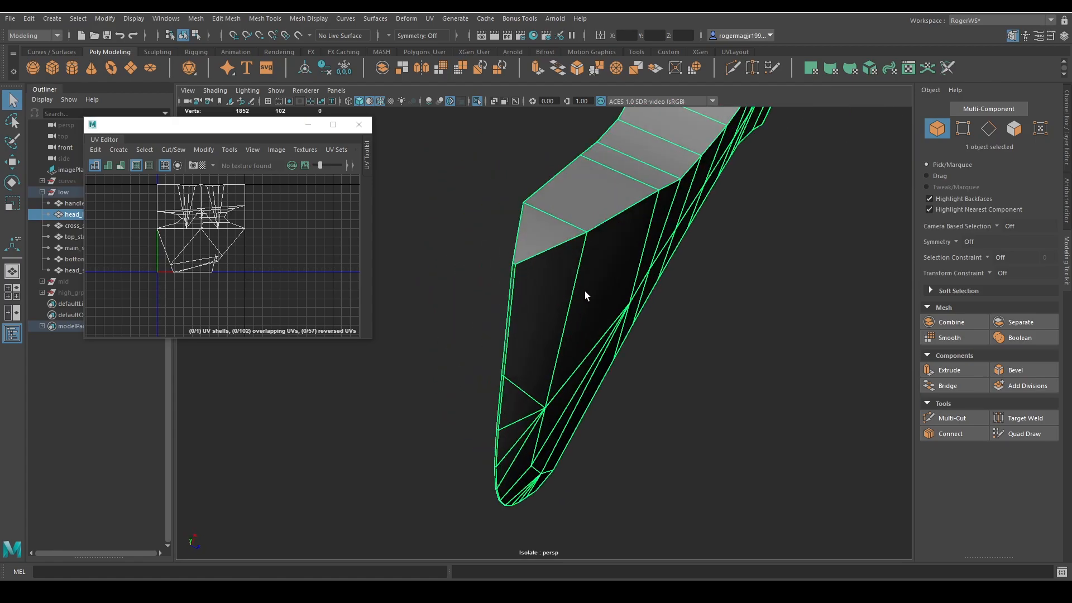
pyautogui.click(695, 319)
pyautogui.keyDown('alt'); pyautogui.moveTo(694, 319); pyautogui.dragTo(610, 261); pyautogui.keyUp('alt')
pyautogui.click(626, 189)
pyautogui.moveTo(631, 159)
pyautogui.keyDown('shift'); pyautogui.mouseDown(button='right')
pyautogui.moveTo(662, 173)
pyautogui.moveTo(629, 159)
pyautogui.mouseUp(button='right'); pyautogui.keyUp('shift')
pyautogui.keyDown('alt'); pyautogui.moveTo(630, 159); pyautogui.dragTo(671, 143); pyautogui.keyUp('alt')
pyautogui.click(672, 144)
pyautogui.scroll(-5, 675, 167)
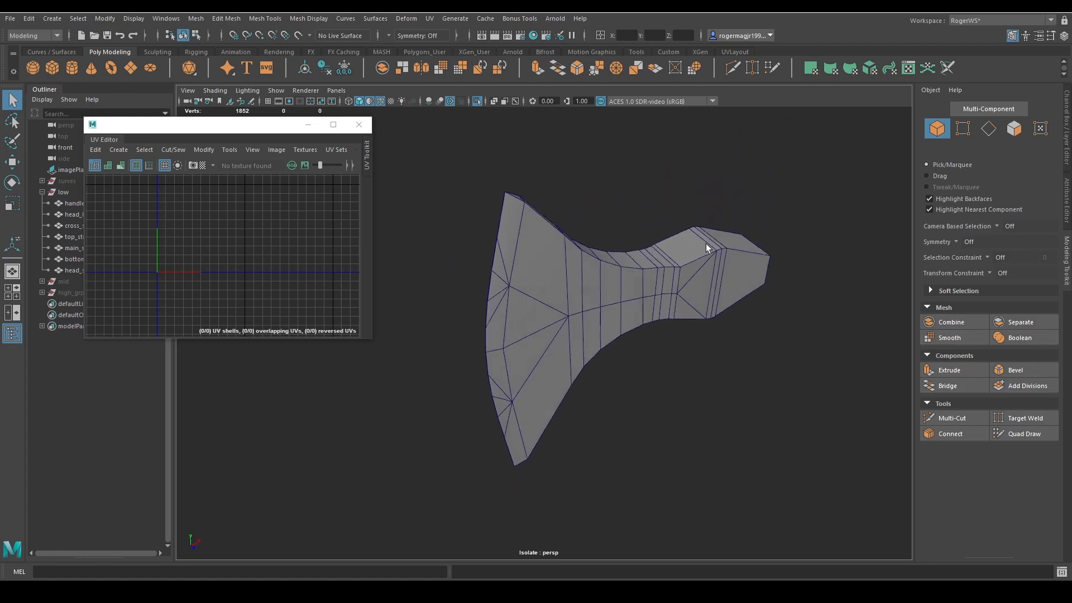
# Step: Soften all edges of the axe head
pyautogui.click(706, 244)
pyautogui.keyDown('shift'); pyautogui.moveTo(638, 174); pyautogui.dragTo(627, 223, button='right'); pyautogui.keyUp('shift')
pyautogui.keyDown('alt'); pyautogui.moveTo(627, 223); pyautogui.dragTo(516, 285); pyautogui.keyUp('alt')
pyautogui.scroll(4, 586, 247)
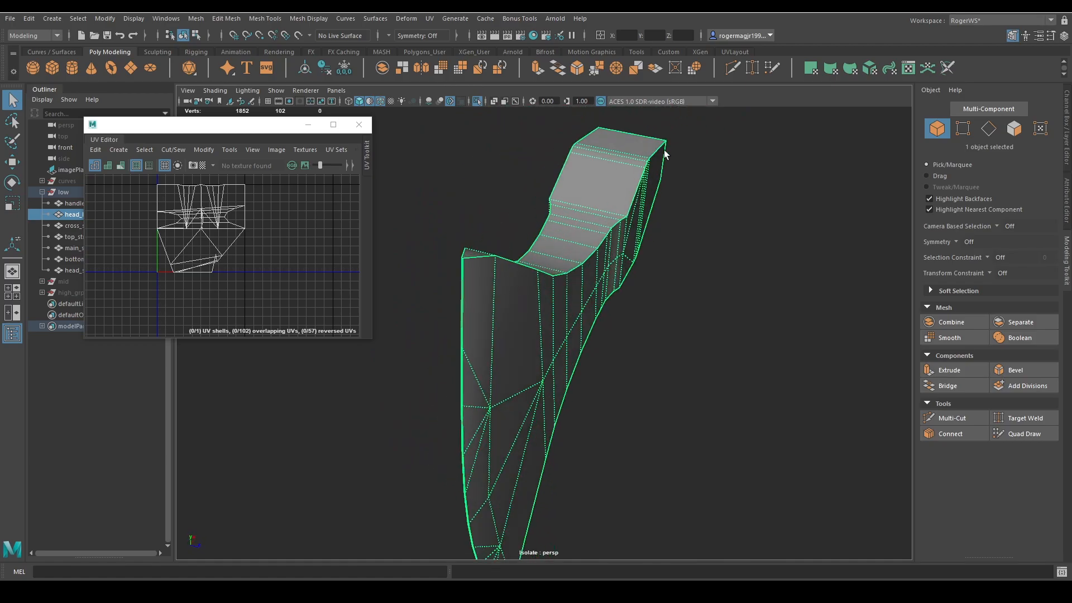
# Step: Select all the faces on one broad side of the axe head, from the blade to the back end
pyautogui.keyDown('alt'); pyautogui.moveTo(620, 202); pyautogui.dragTo(557, 331); pyautogui.keyUp('alt')
pyautogui.press('F11')
pyautogui.click(518, 213)
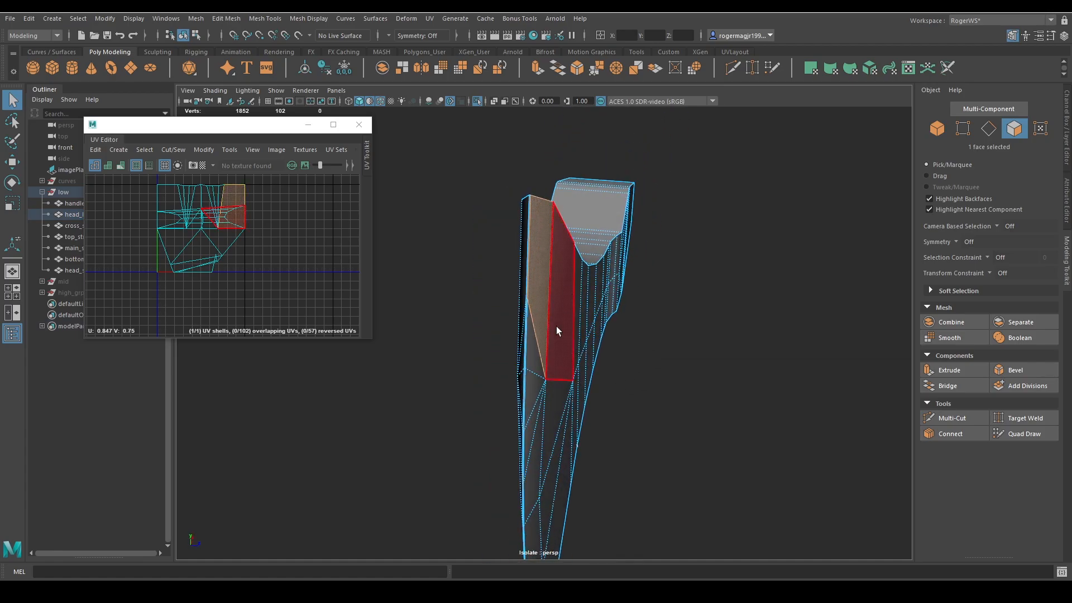
pyautogui.keyDown('alt'); pyautogui.moveTo(712, 283); pyautogui.dragTo(562, 340); pyautogui.keyUp('alt')
pyautogui.scroll(5, 556, 364)
pyautogui.keyDown('alt'); pyautogui.moveTo(435, 313); pyautogui.dragTo(583, 308, button='middle'); pyautogui.keyUp('alt')
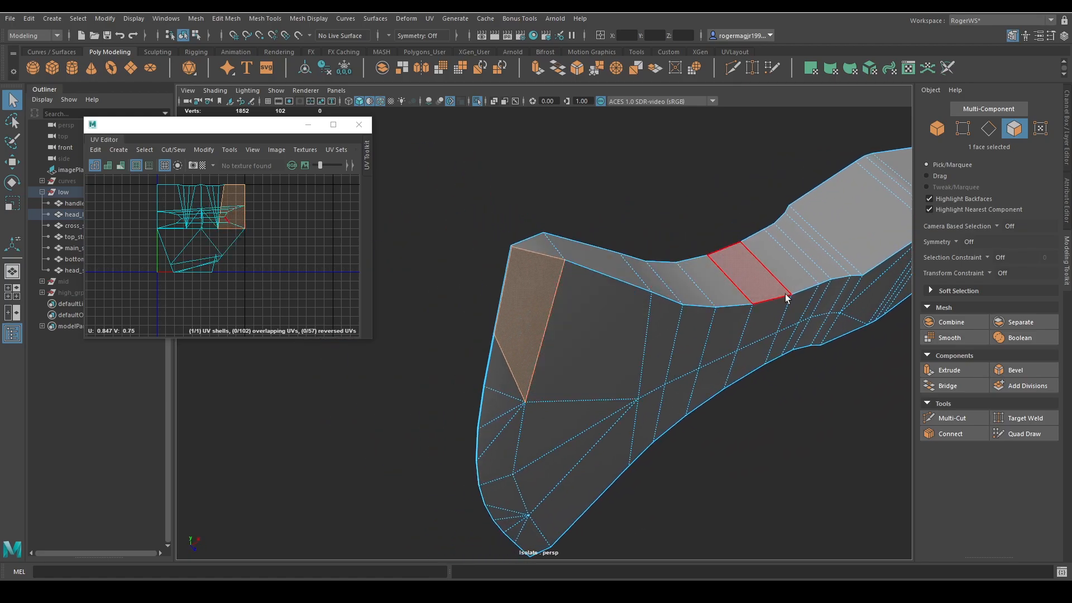
pyautogui.keyDown('alt'); pyautogui.moveTo(776, 310); pyautogui.dragTo(631, 300); pyautogui.keyUp('alt')
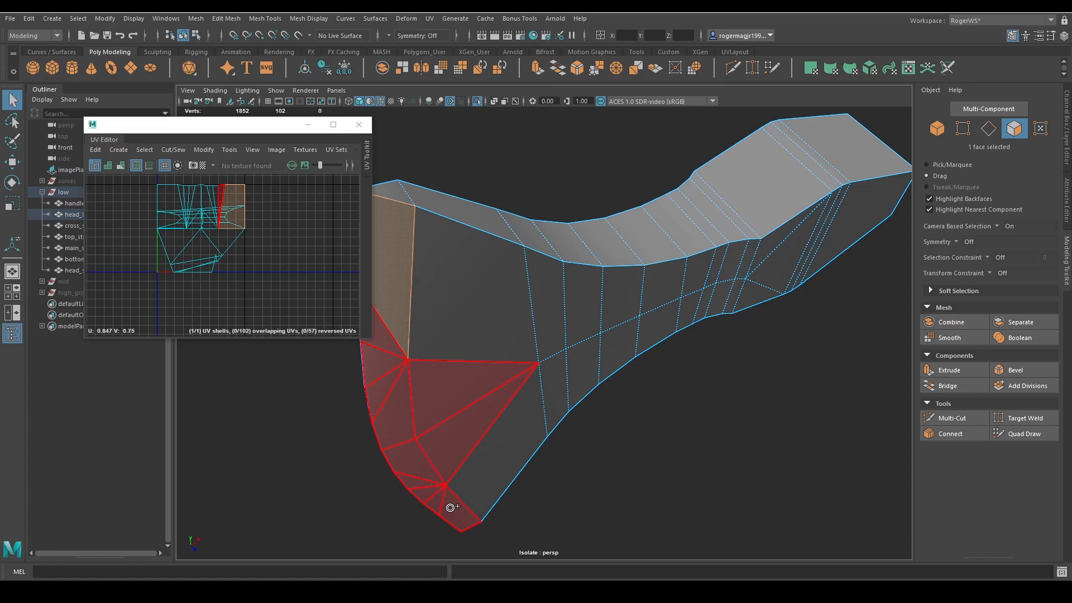
pyautogui.scroll(-3, 769, 281)
pyautogui.moveTo(765, 261)
pyautogui.mouseDown()
pyautogui.moveTo(770, 273)
pyautogui.moveTo(751, 278)
pyautogui.mouseUp()
pyautogui.keyDown('alt'); pyautogui.moveTo(751, 278); pyautogui.dragTo(687, 245, button='middle'); pyautogui.keyUp('alt')
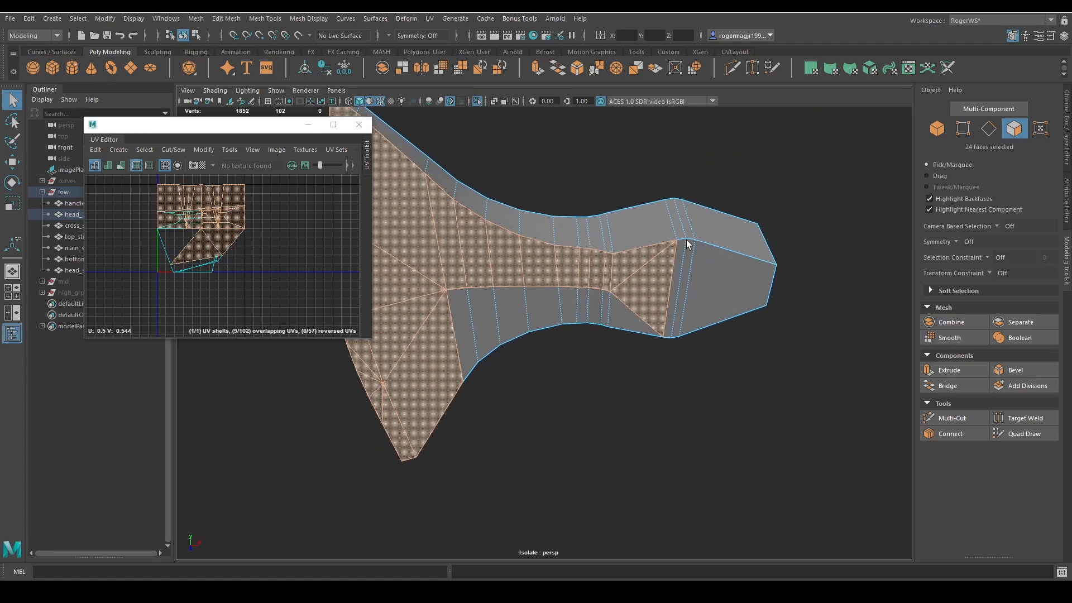
pyautogui.moveTo(502, 312)
pyautogui.mouseDown()
pyautogui.moveTo(463, 322)
pyautogui.moveTo(516, 296)
pyautogui.mouseUp()
pyautogui.scroll(2, 637, 284)
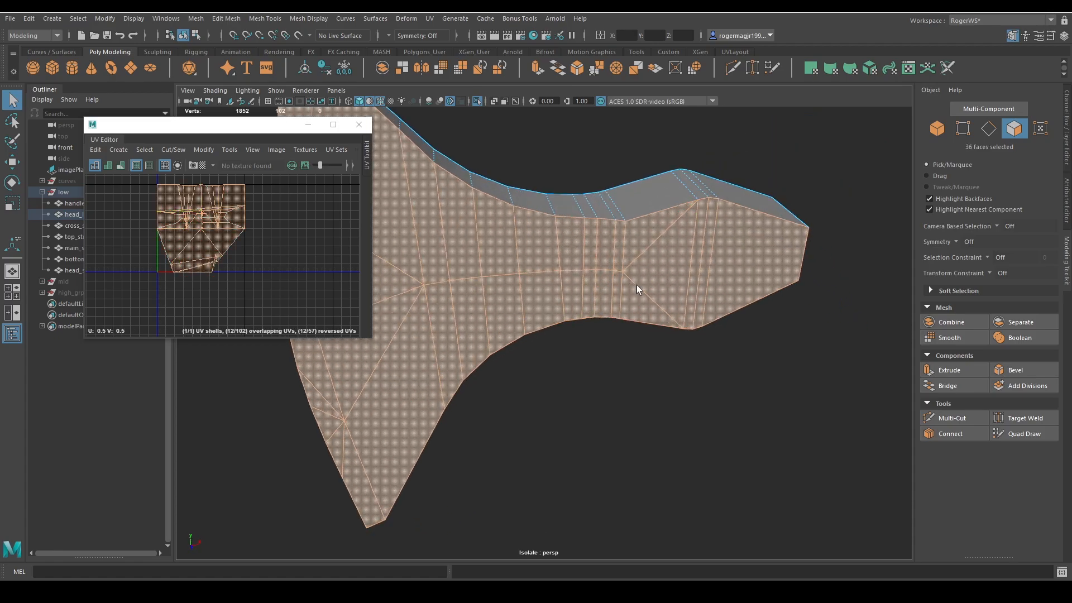
# Step: Planar-map the selected side faces, fitted to the bounding box and projected from the Z axis with the image width/height ratio kept
pyautogui.keyDown('alt'); pyautogui.moveTo(723, 220); pyautogui.dragTo(726, 242); pyautogui.keyUp('alt')
pyautogui.keyDown('alt'); pyautogui.moveTo(726, 242); pyautogui.dragTo(682, 247, button='middle'); pyautogui.keyUp('alt')
pyautogui.keyDown('alt'); pyautogui.moveTo(651, 254); pyautogui.dragTo(581, 221); pyautogui.keyUp('alt')
pyautogui.keyDown('alt'); pyautogui.moveTo(651, 338); pyautogui.dragTo(689, 312); pyautogui.keyUp('alt')
pyautogui.keyDown('alt'); pyautogui.moveTo(474, 330); pyautogui.dragTo(491, 382); pyautogui.keyUp('alt')
pyautogui.keyDown('alt'); pyautogui.moveTo(612, 337); pyautogui.dragTo(611, 269); pyautogui.keyUp('alt')
pyautogui.press('w')
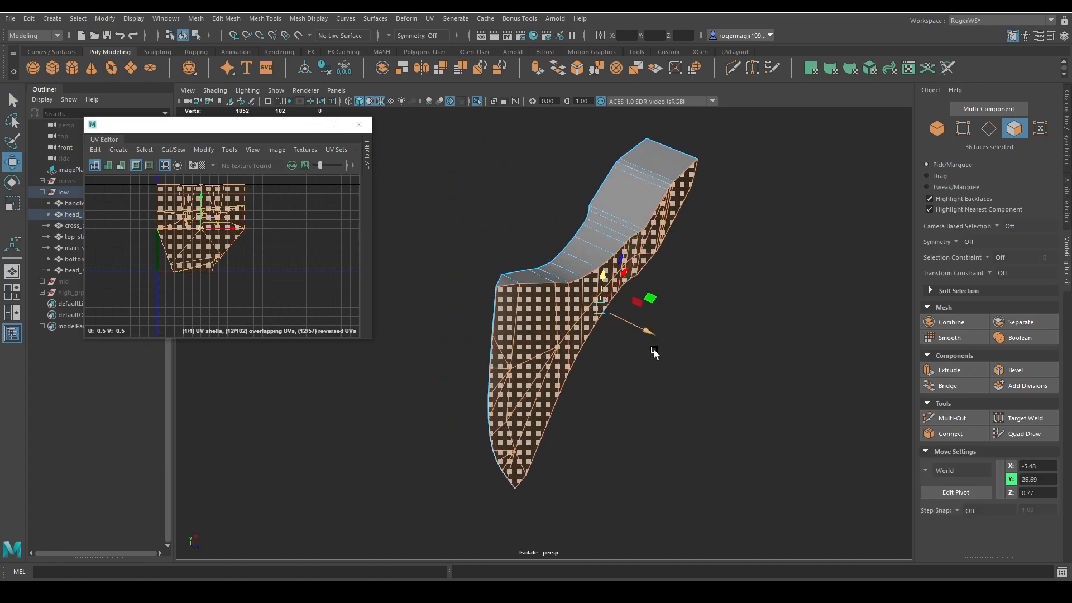
pyautogui.keyDown('alt'); pyautogui.moveTo(647, 301); pyautogui.dragTo(528, 226); pyautogui.keyUp('alt')
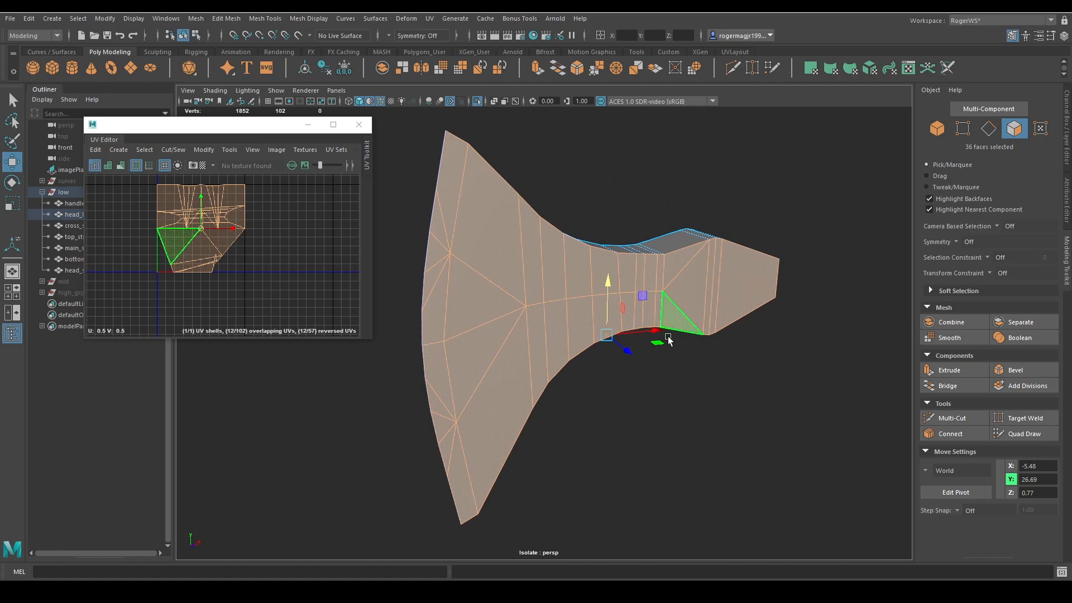
pyautogui.keyDown('shift'); pyautogui.rightClick(232, 214); pyautogui.keyUp('shift')
pyautogui.keyDown('shift'); pyautogui.moveTo(232, 174); pyautogui.dragTo(264, 145, button='right'); pyautogui.keyUp('shift')
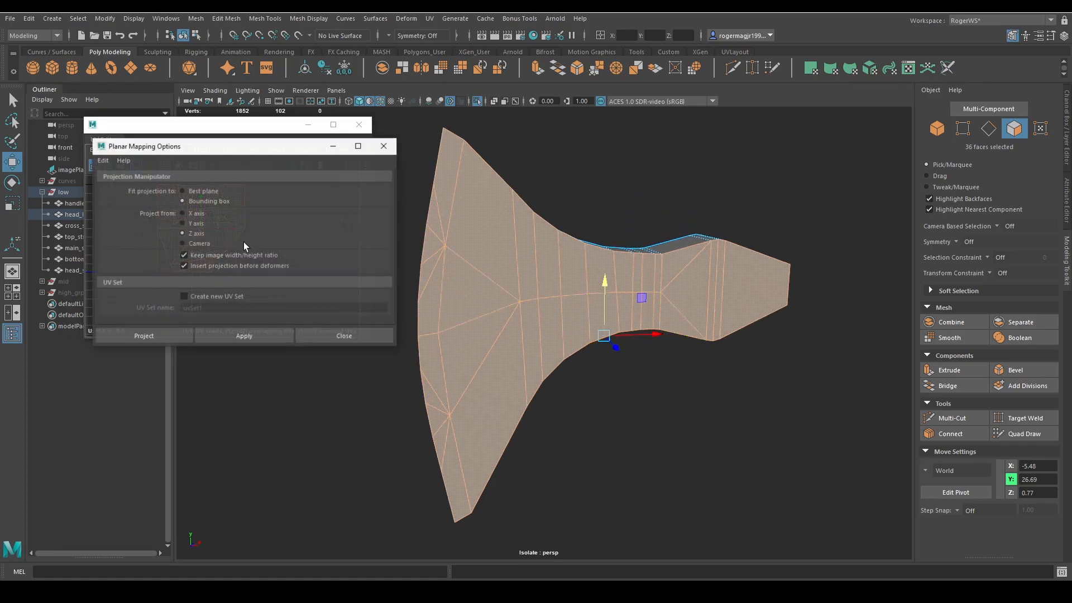
pyautogui.keyDown('alt'); pyautogui.moveTo(596, 313); pyautogui.dragTo(658, 349); pyautogui.keyUp('alt')
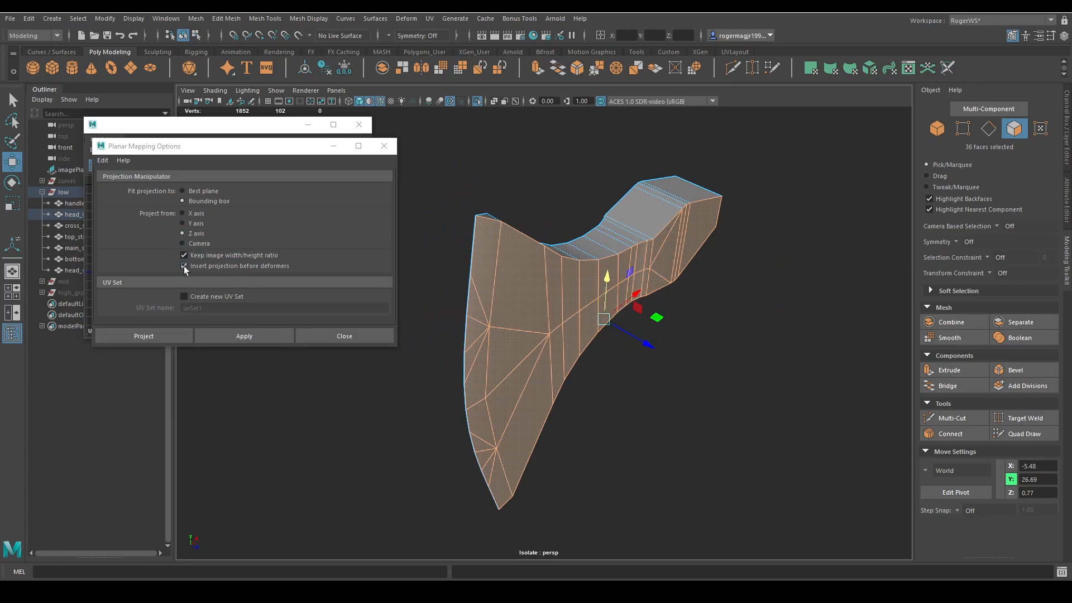
pyautogui.click(159, 336)
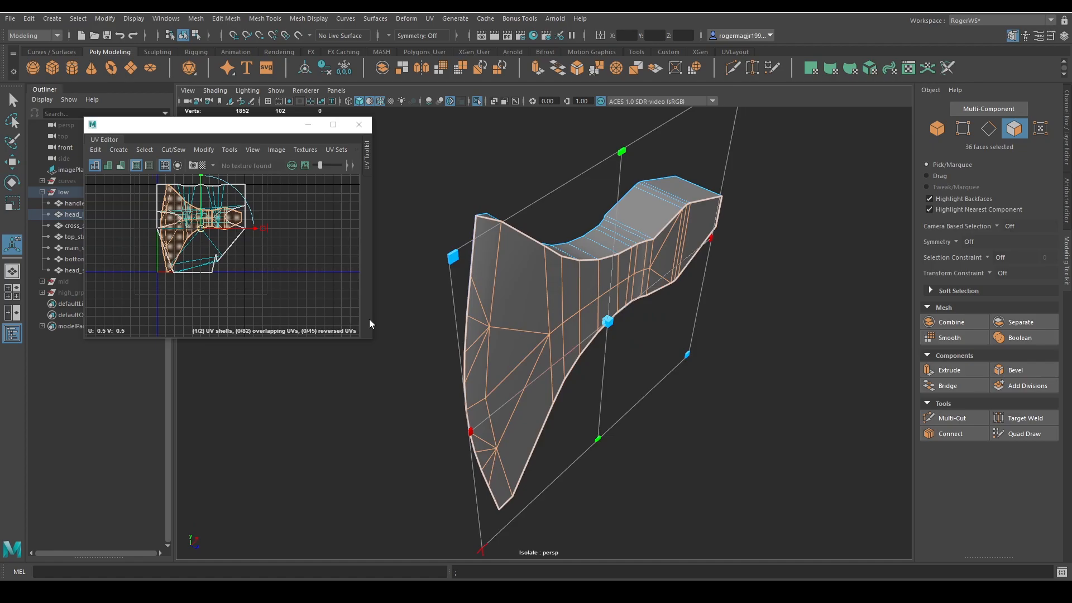
# Step: Select the projected side's UV shell and move it outside the 0–1 tile, clear of the remaining UVs
pyautogui.keyDown('alt'); pyautogui.moveTo(303, 271); pyautogui.dragTo(240, 242, button='middle'); pyautogui.keyUp('alt')
pyautogui.keyDown('shift'); pyautogui.moveTo(240, 246); pyautogui.dragTo(328, 251, button='right'); pyautogui.keyUp('shift')
pyautogui.press('q')
pyautogui.keyDown('alt'); pyautogui.moveTo(582, 282); pyautogui.dragTo(590, 223); pyautogui.keyUp('alt')
pyautogui.scroll(3, 575, 201)
pyautogui.scroll(-3, 590, 222)
pyautogui.moveTo(256, 233); pyautogui.dragTo(236, 251, button='right')
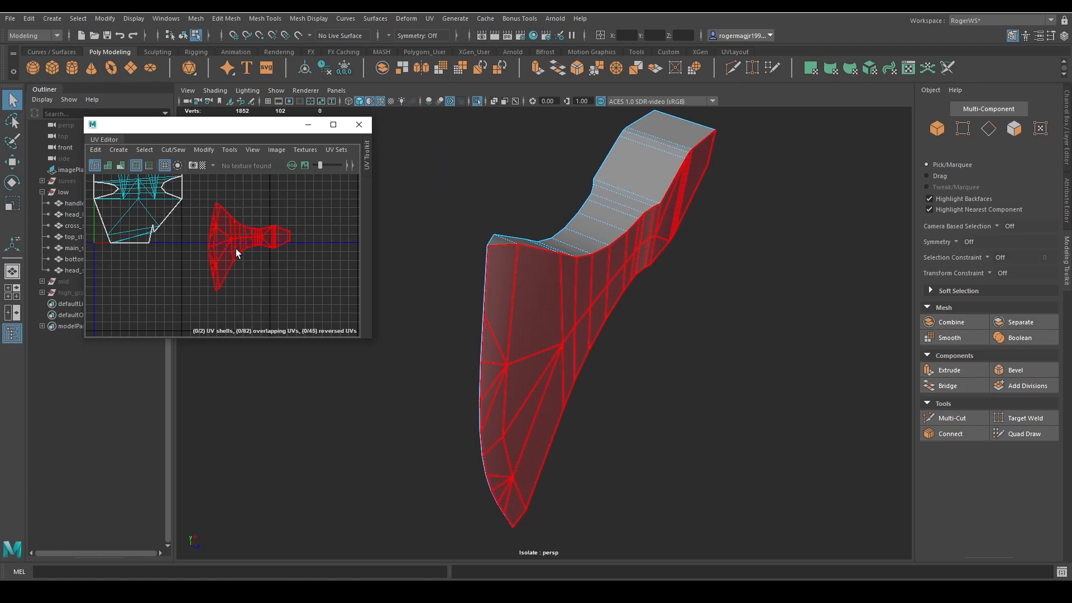
pyautogui.click(236, 250)
pyautogui.press('w')
pyautogui.moveTo(253, 247); pyautogui.dragTo(267, 263)
# Step: Cut the UVs along three edges around the flat rectangular end face at the back of the axe head
pyautogui.keyDown('alt'); pyautogui.moveTo(653, 314); pyautogui.dragTo(635, 313); pyautogui.keyUp('alt')
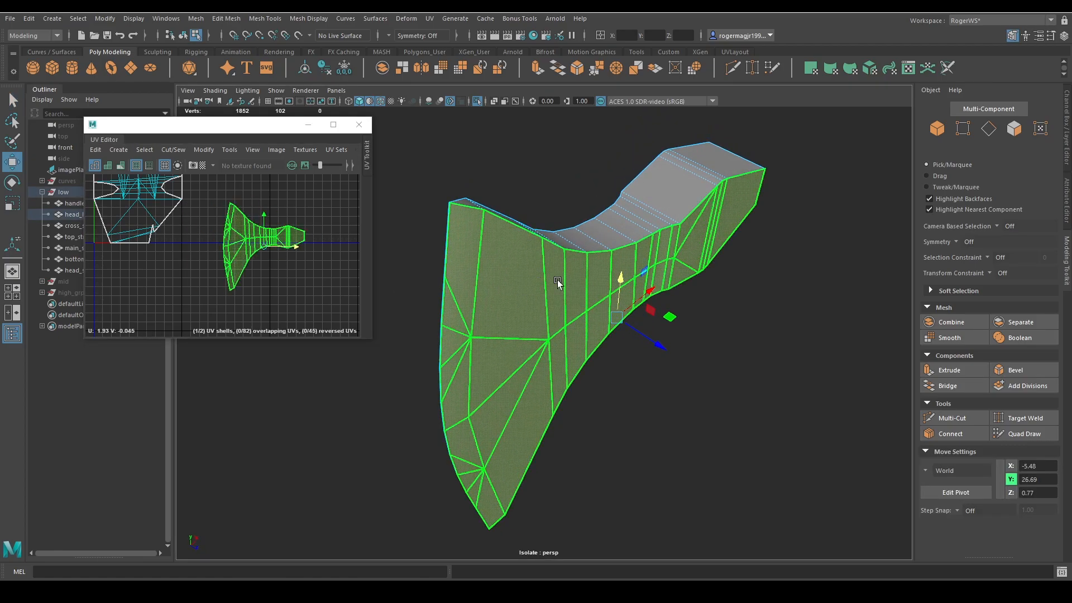
pyautogui.keyDown('alt'); pyautogui.moveTo(557, 283); pyautogui.dragTo(582, 295); pyautogui.keyUp('alt')
pyautogui.keyDown('alt'); pyautogui.moveTo(414, 477); pyautogui.dragTo(532, 411); pyautogui.keyUp('alt')
pyautogui.press('q')
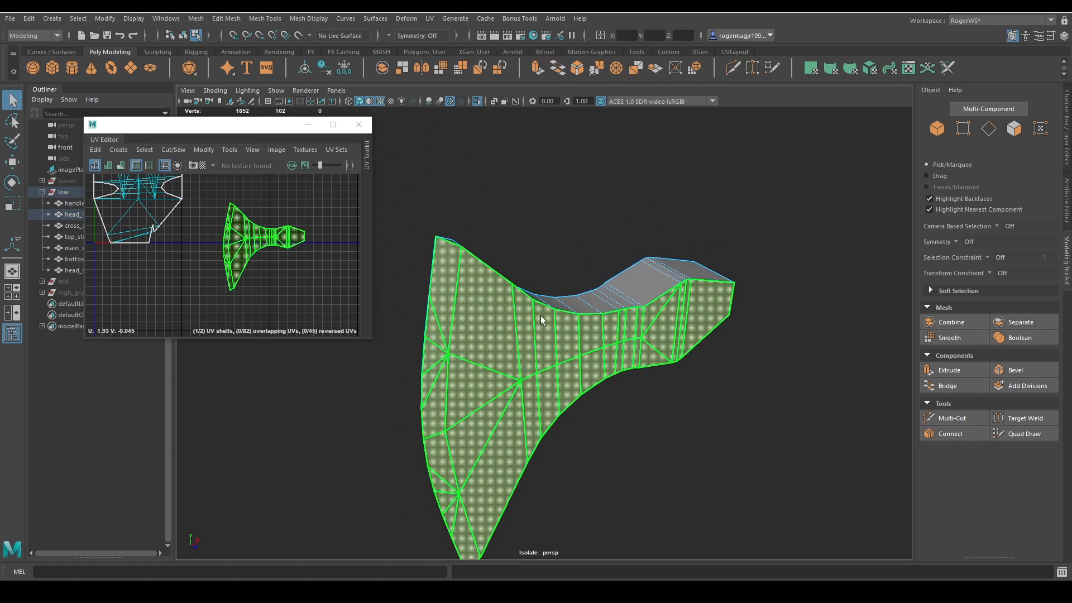
pyautogui.keyDown('alt'); pyautogui.moveTo(544, 312); pyautogui.dragTo(592, 309); pyautogui.keyUp('alt')
pyautogui.press('F8')
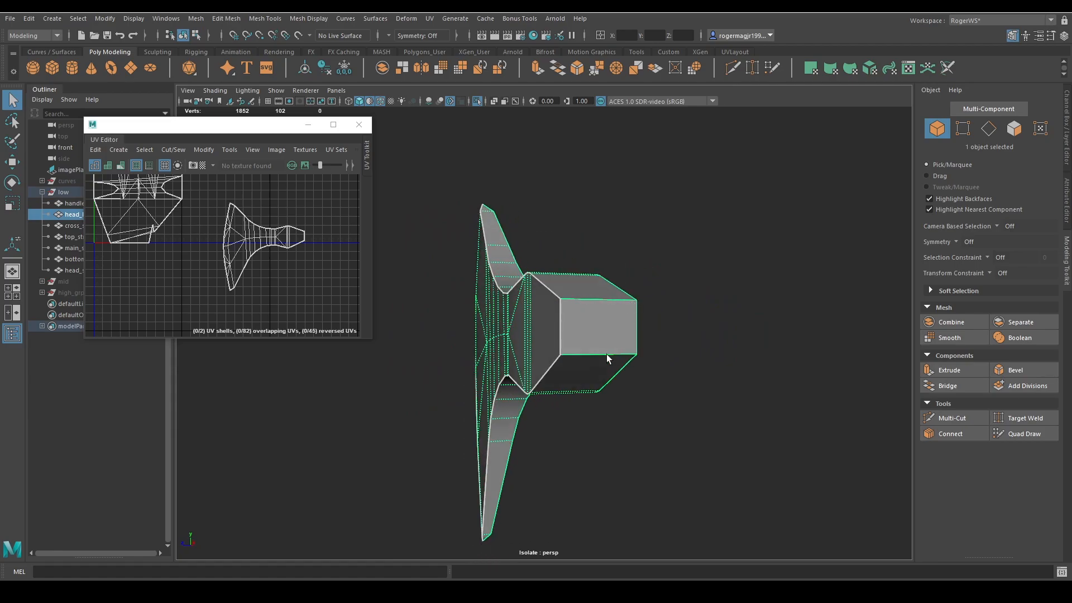
pyautogui.press('F10')
pyautogui.click(630, 324)
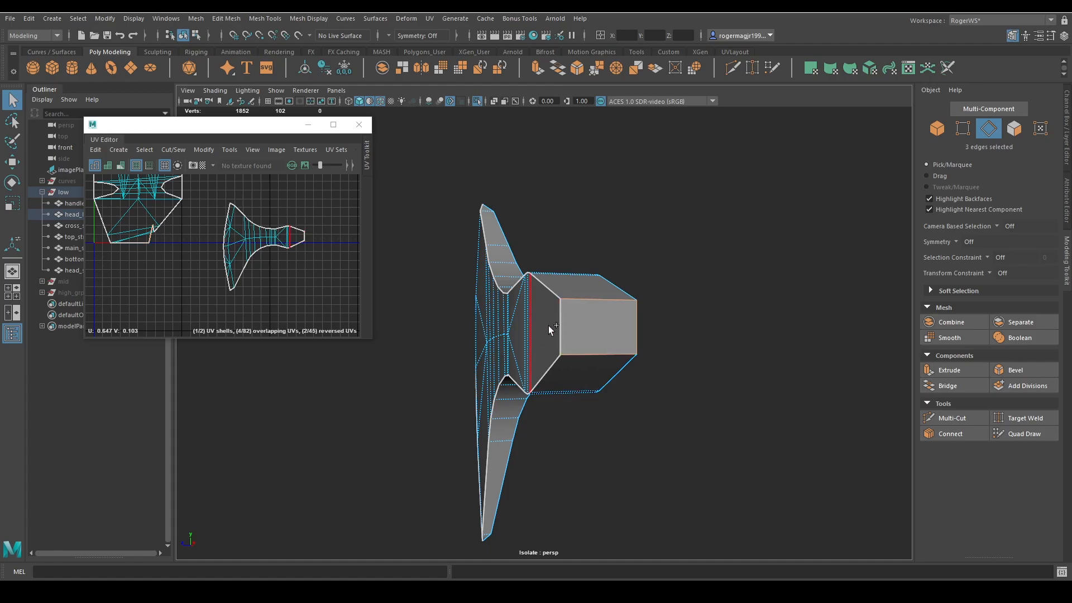
pyautogui.click(538, 289)
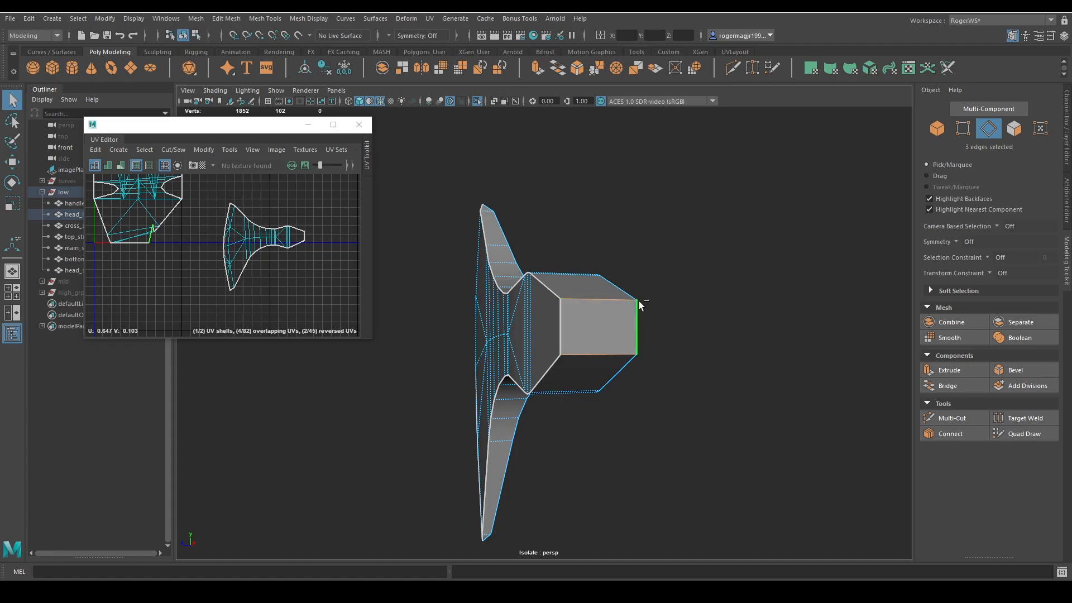
pyautogui.keyDown('shift'); pyautogui.moveTo(230, 215); pyautogui.dragTo(180, 226, button='right'); pyautogui.keyUp('shift')
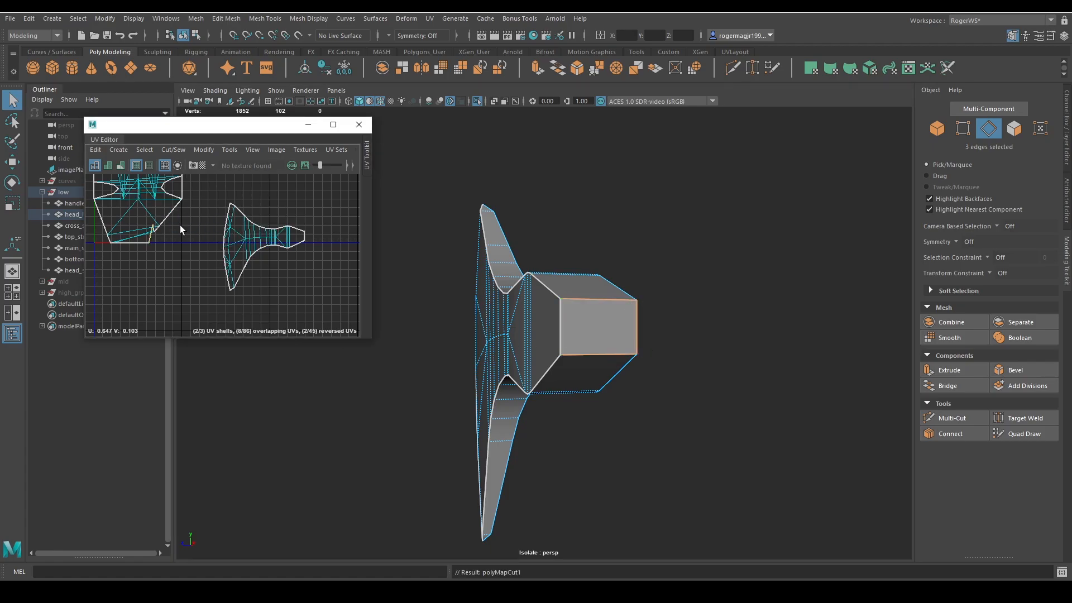
# Step: Select the UV shell of the back end face and move it above the side's shell
pyautogui.moveTo(592, 260); pyautogui.dragTo(631, 219, button='right')
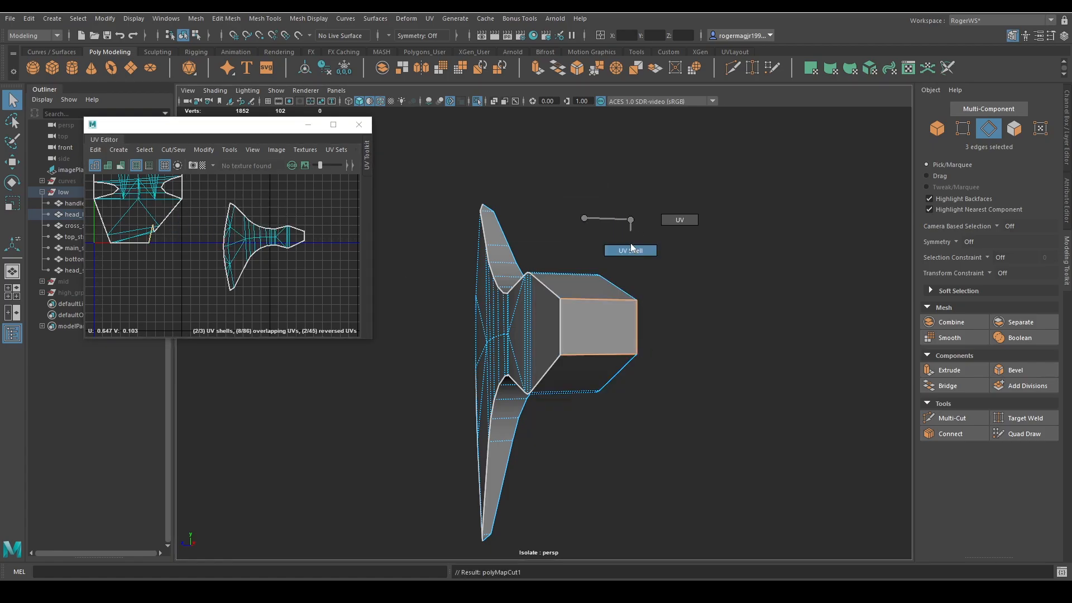
pyautogui.click(617, 320)
pyautogui.keyDown('alt'); pyautogui.moveTo(224, 249); pyautogui.dragTo(239, 274, button='middle'); pyautogui.keyUp('alt')
pyautogui.moveTo(226, 289); pyautogui.dragTo(234, 212)
# Step: Try to scale up the back end face's UVs, then undo the scaling
pyautogui.moveTo(216, 222); pyautogui.dragTo(251, 222, button='right')
pyautogui.scroll(5, 252, 219)
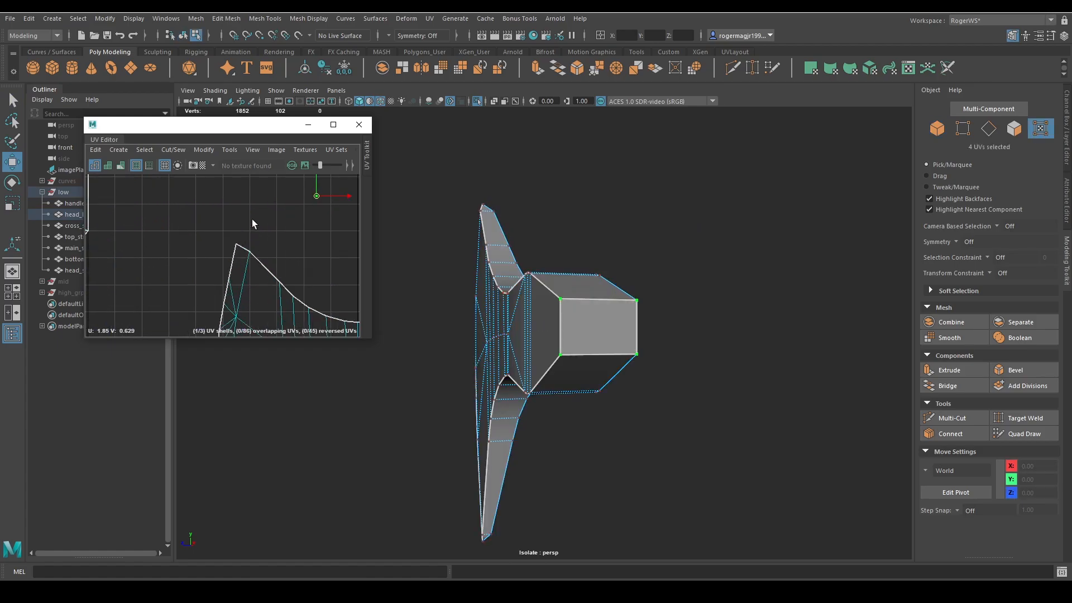
pyautogui.keyDown('alt'); pyautogui.moveTo(323, 190); pyautogui.dragTo(275, 217, button='middle'); pyautogui.keyUp('alt')
pyautogui.scroll(5, 275, 217)
pyautogui.press('r')
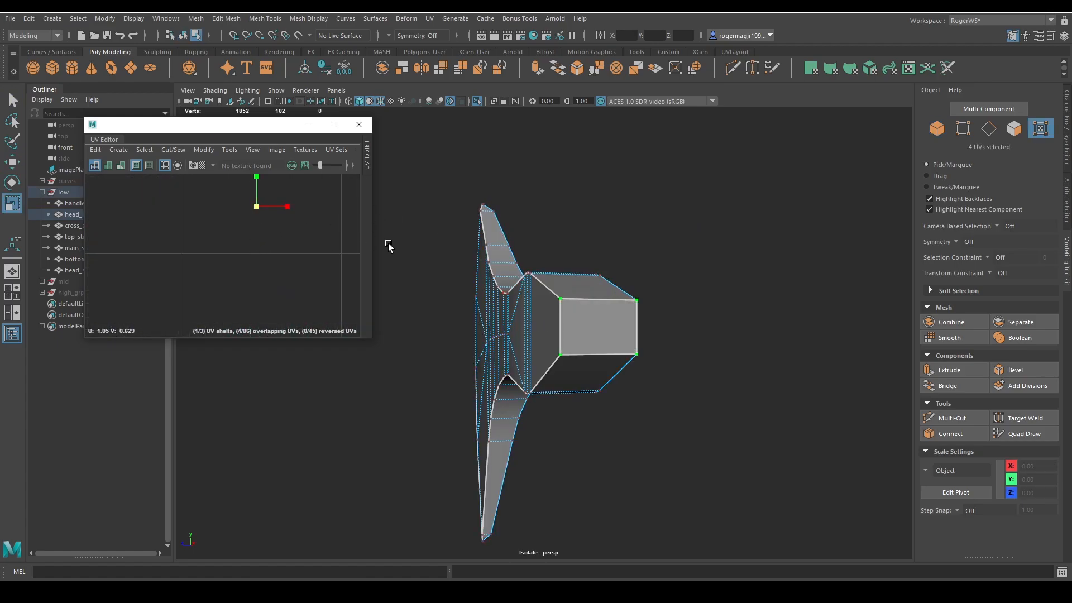
pyautogui.scroll(-3, 244, 243)
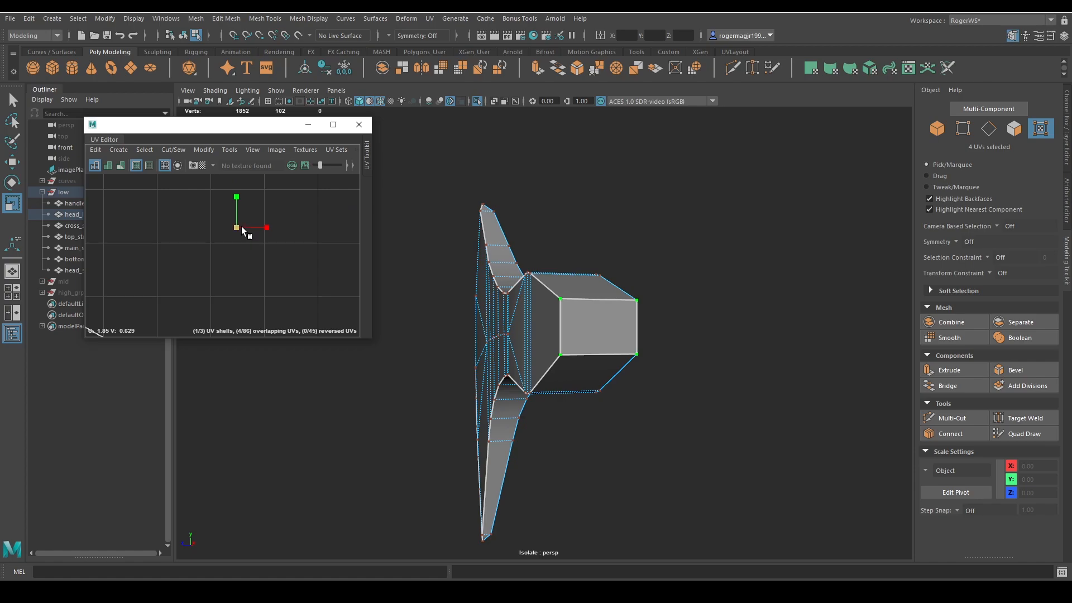
pyautogui.scroll(-4, 242, 226)
pyautogui.keyDown('alt'); pyautogui.moveTo(257, 249); pyautogui.dragTo(277, 238, button='middle'); pyautogui.keyUp('alt')
pyautogui.press('q')
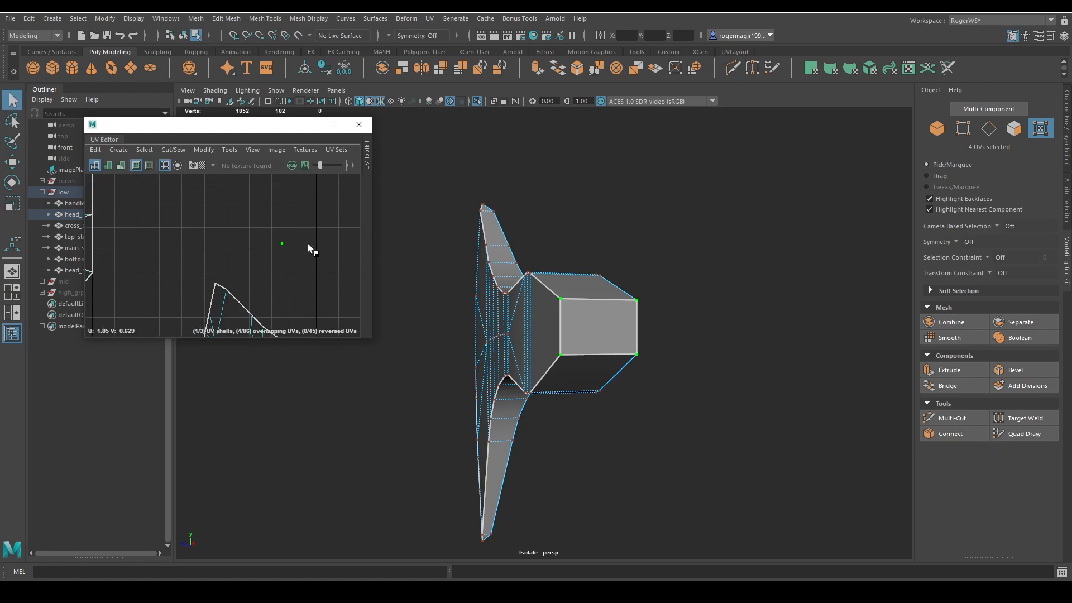
pyautogui.hotkey('ctrl', 'z')
pyautogui.hotkey('ctrl', 'z')
pyautogui.scroll(-5, 217, 240)
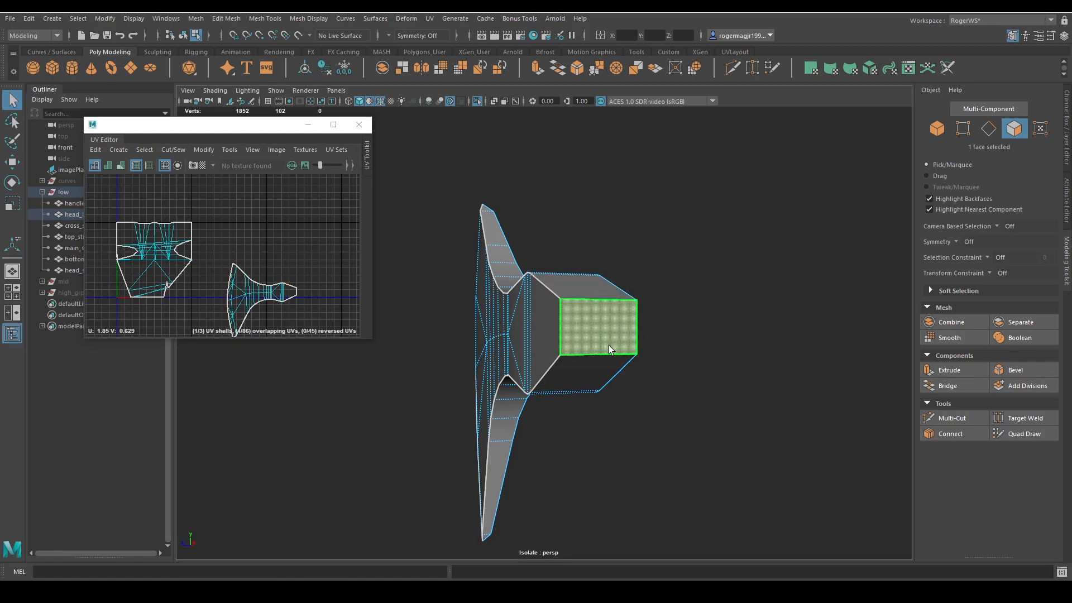
# Step: Planar-map the back end face from the X axis and place its UV shell above the side's shell
pyautogui.press('w')
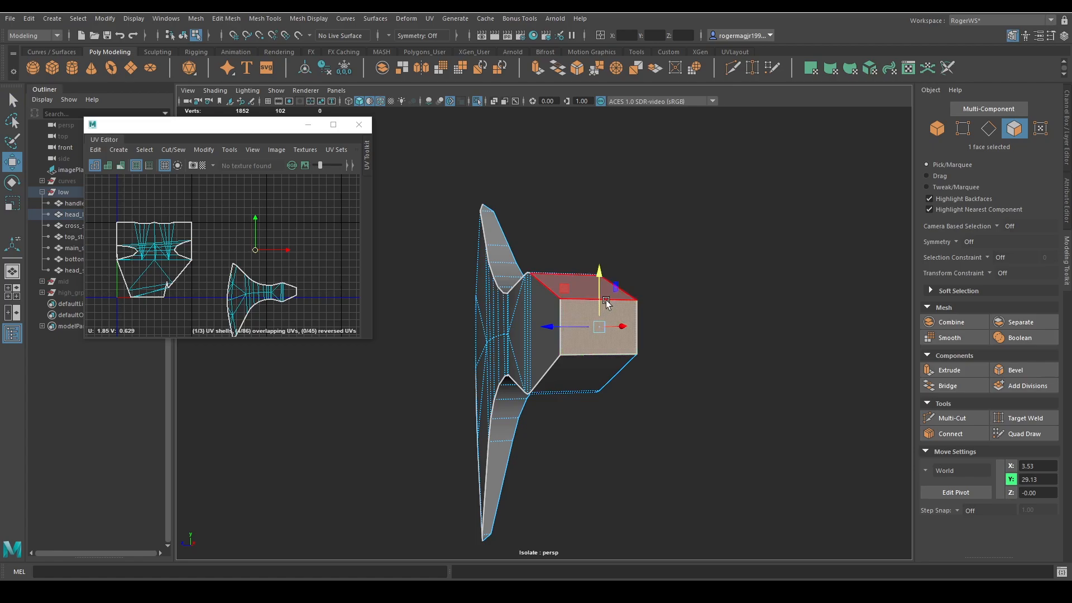
pyautogui.press('q')
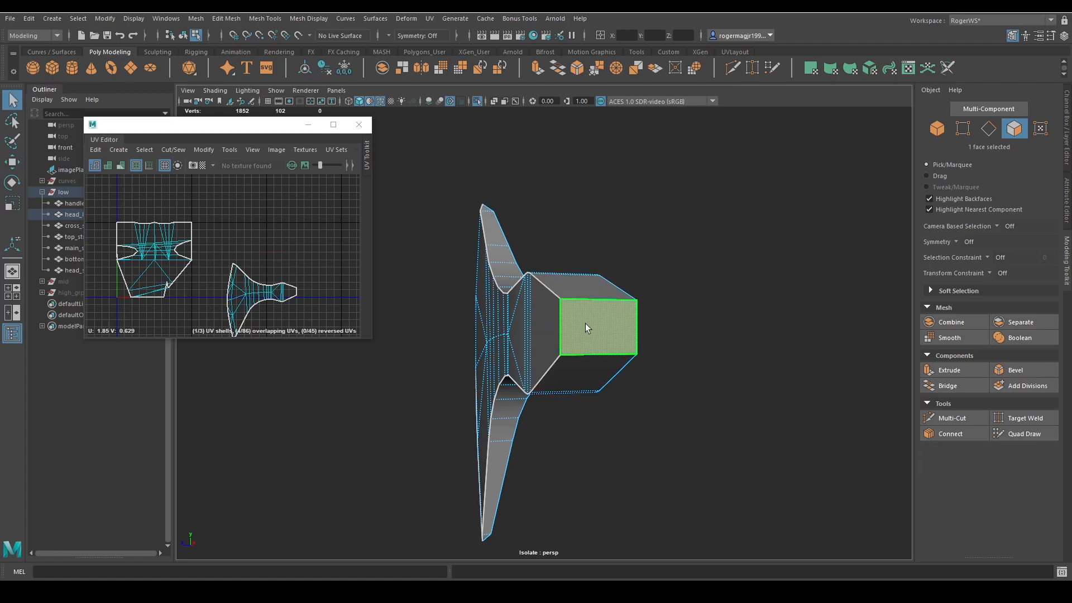
pyautogui.keyDown('alt'); pyautogui.moveTo(586, 324); pyautogui.dragTo(478, 330); pyautogui.keyUp('alt')
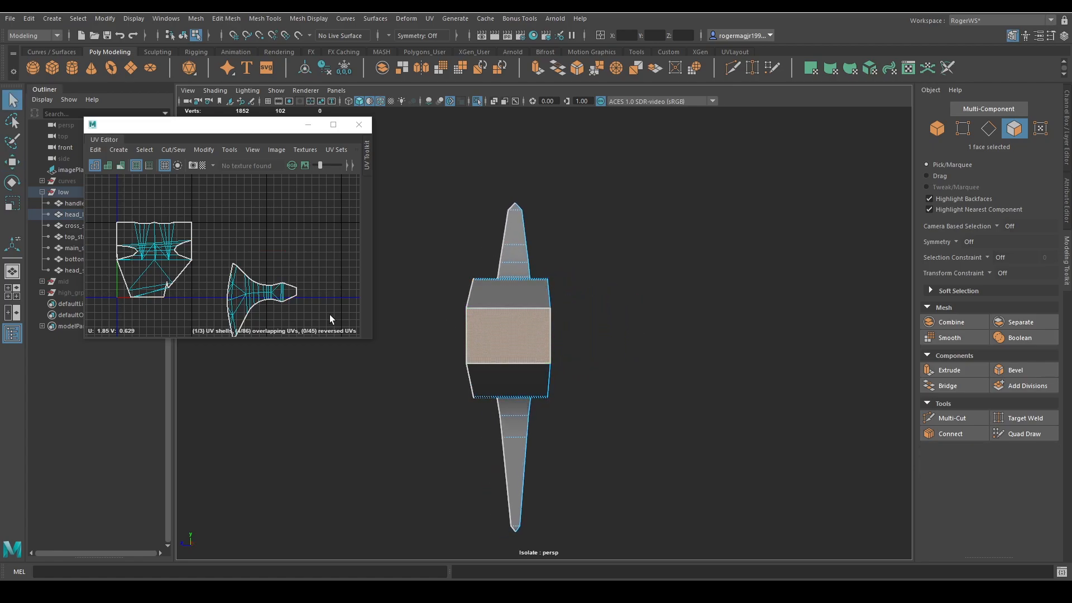
pyautogui.keyDown('shift'); pyautogui.moveTo(235, 227); pyautogui.dragTo(252, 148, button='right'); pyautogui.keyUp('shift')
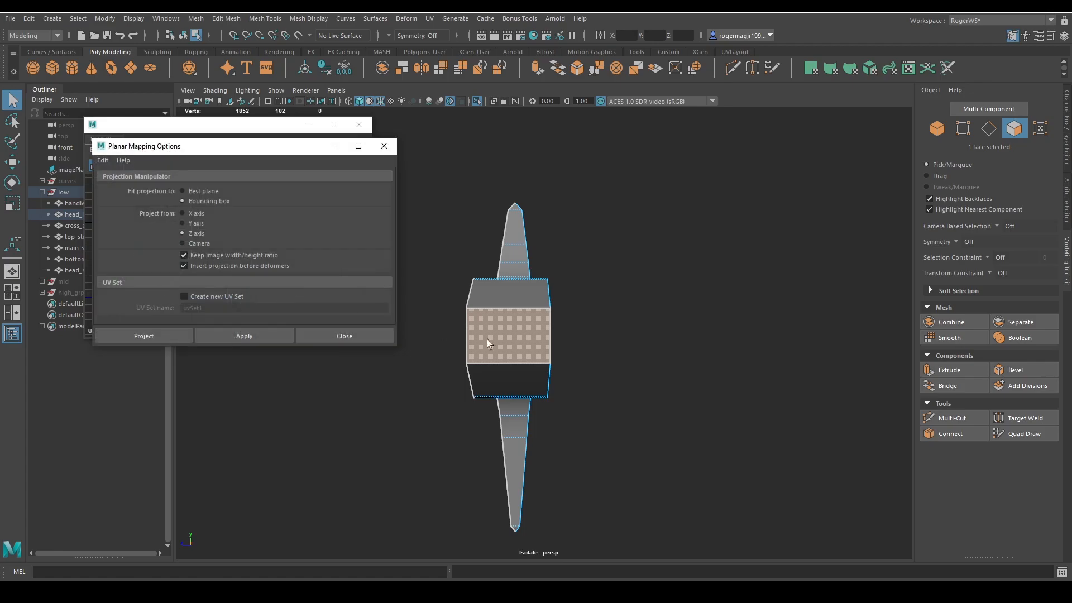
pyautogui.keyDown('alt'); pyautogui.moveTo(487, 344); pyautogui.dragTo(608, 419); pyautogui.keyUp('alt')
pyautogui.press('w')
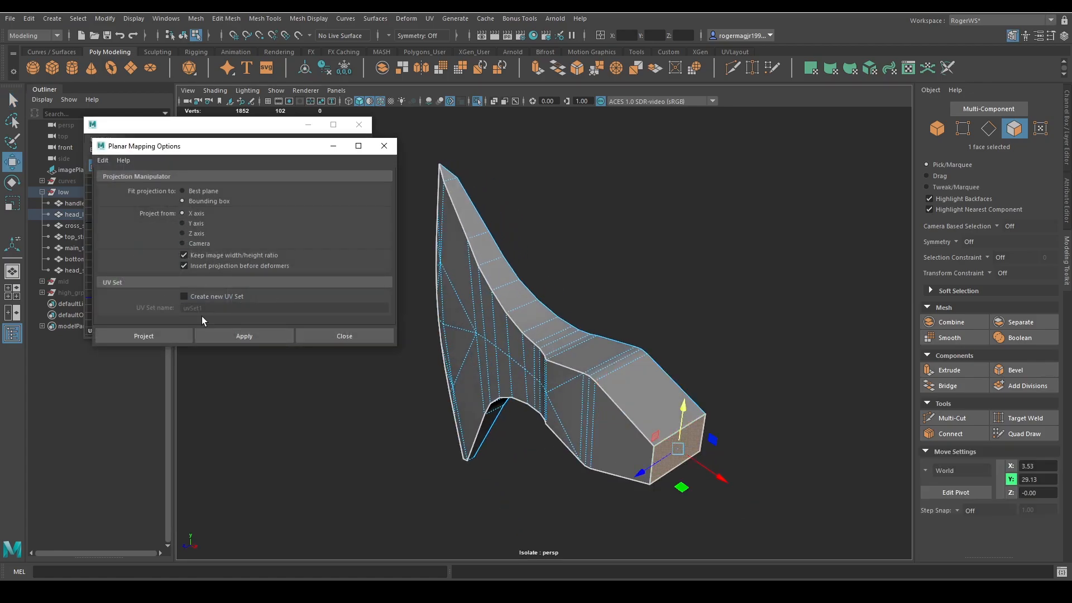
pyautogui.click(162, 336)
pyautogui.keyDown('ctrl'); pyautogui.moveTo(240, 229); pyautogui.dragTo(199, 252, button='right'); pyautogui.keyUp('ctrl')
pyautogui.keyDown('alt'); pyautogui.moveTo(564, 385); pyautogui.dragTo(637, 400); pyautogui.keyUp('alt')
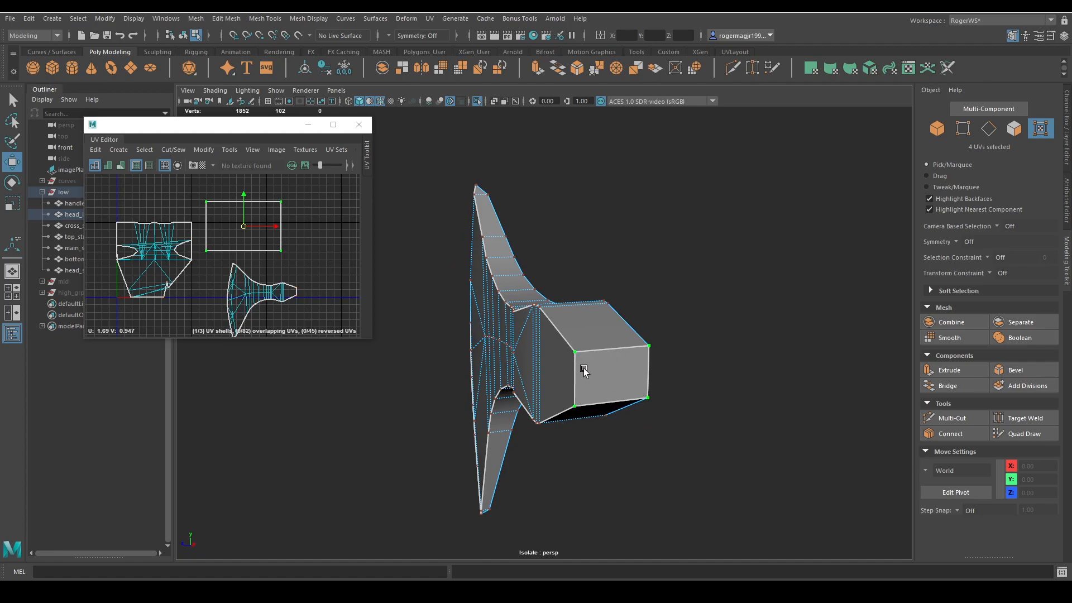
# Step: Select the strip of 14 faces along the top edge of the axe head, from the back end to the blade tip
pyautogui.keyDown('alt'); pyautogui.moveTo(584, 372); pyautogui.dragTo(604, 383); pyautogui.keyUp('alt')
pyautogui.press('q')
pyautogui.moveTo(603, 383); pyautogui.dragTo(598, 391, button='right')
pyautogui.click(599, 391)
pyautogui.keyDown('alt'); pyautogui.moveTo(583, 395); pyautogui.dragTo(626, 418); pyautogui.keyUp('alt')
pyautogui.scroll(3, 626, 418)
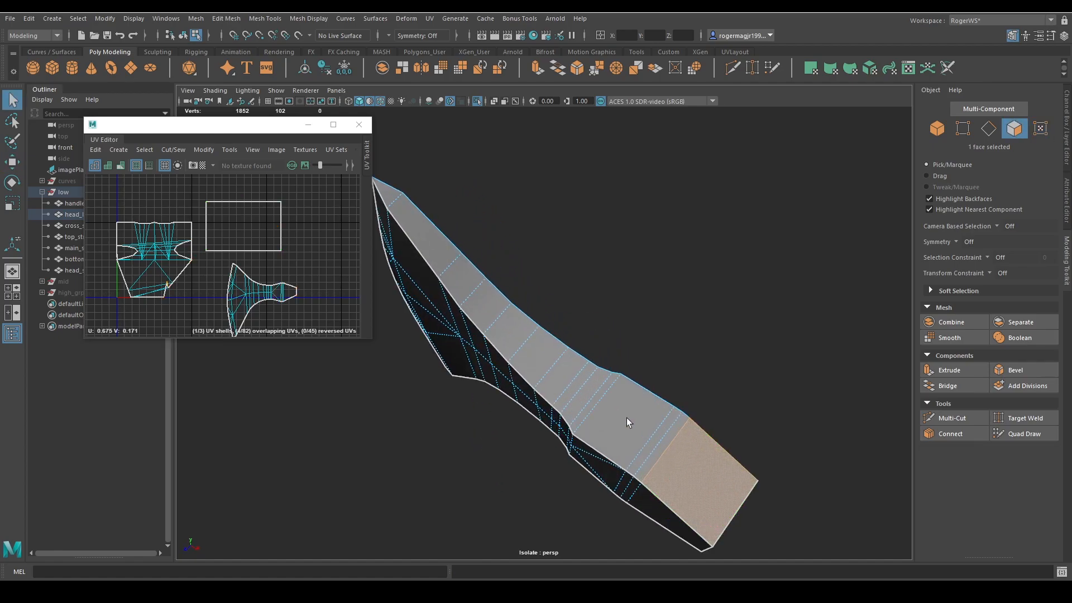
pyautogui.press('Tab')
pyautogui.keyDown('shift'); pyautogui.moveTo(672, 447); pyautogui.dragTo(499, 320); pyautogui.keyUp('shift')
pyautogui.keyDown('alt'); pyautogui.moveTo(498, 320); pyautogui.dragTo(561, 351, button='middle'); pyautogui.keyUp('alt')
pyautogui.press('Tab')
pyautogui.keyDown('shift'); pyautogui.moveTo(560, 351); pyautogui.dragTo(462, 234); pyautogui.keyUp('shift')
pyautogui.moveTo(472, 272)
pyautogui.keyDown('alt'); pyautogui.mouseDown()
pyautogui.moveTo(526, 286)
pyautogui.moveTo(575, 265)
pyautogui.moveTo(632, 283)
pyautogui.moveTo(612, 313)
pyautogui.moveTo(474, 145)
pyautogui.moveTo(544, 215)
pyautogui.moveTo(602, 297)
pyautogui.moveTo(726, 335)
pyautogui.mouseUp(); pyautogui.keyUp('alt')
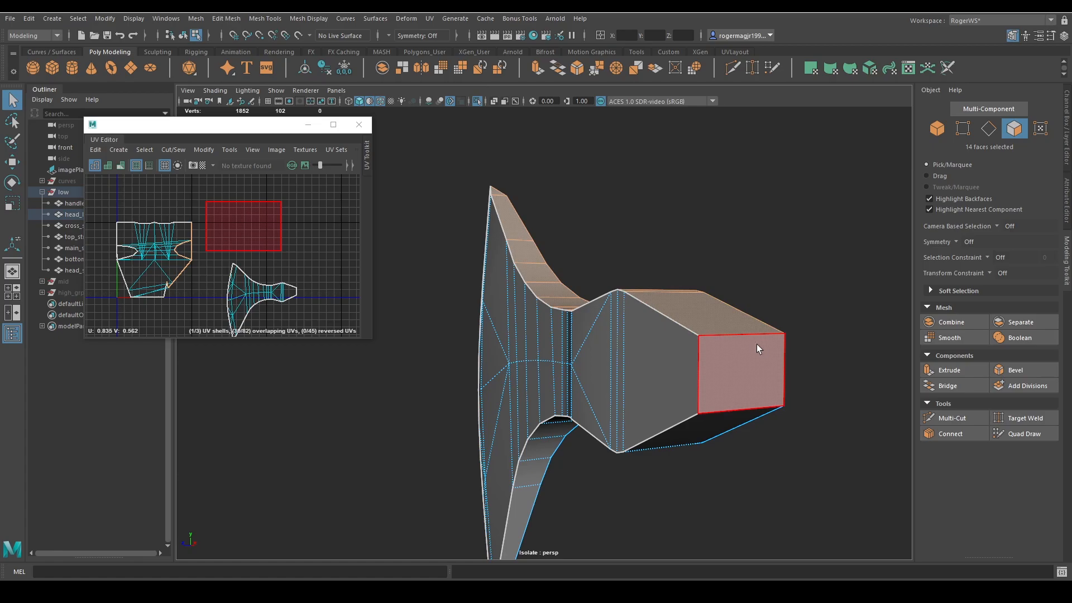
# Step: Planar-map the selected top faces with the Camera projection while looking straight down on the axe head
pyautogui.keyDown('alt'); pyautogui.moveTo(510, 307); pyautogui.dragTo(554, 343); pyautogui.keyUp('alt')
pyautogui.keyDown('shift'); pyautogui.moveTo(204, 242); pyautogui.dragTo(220, 156, button='right'); pyautogui.keyUp('shift')
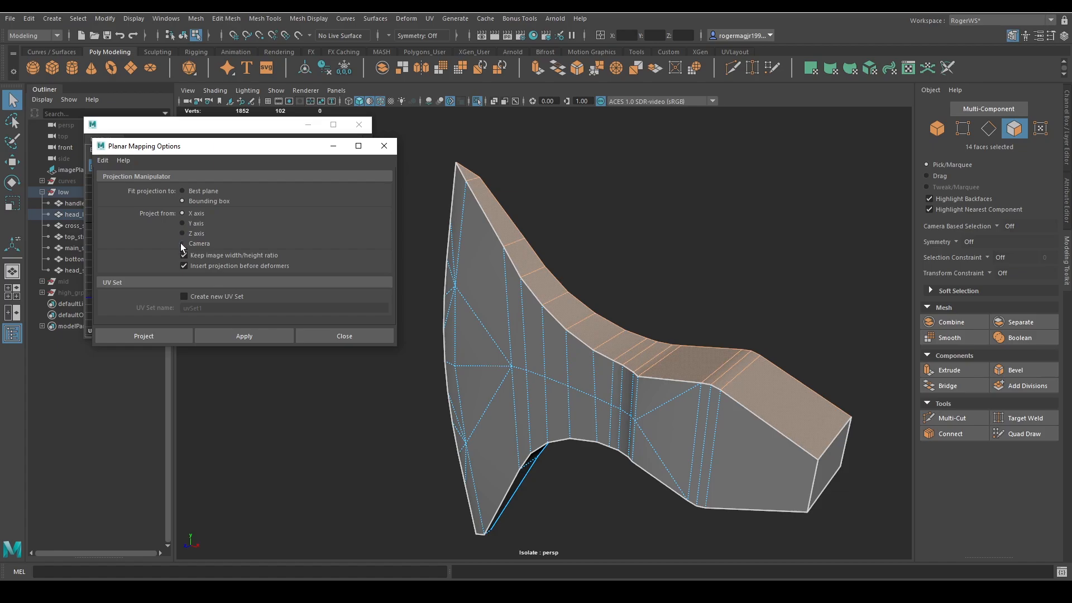
pyautogui.click(181, 243)
pyautogui.keyDown('alt'); pyautogui.moveTo(509, 330); pyautogui.dragTo(548, 402); pyautogui.keyUp('alt')
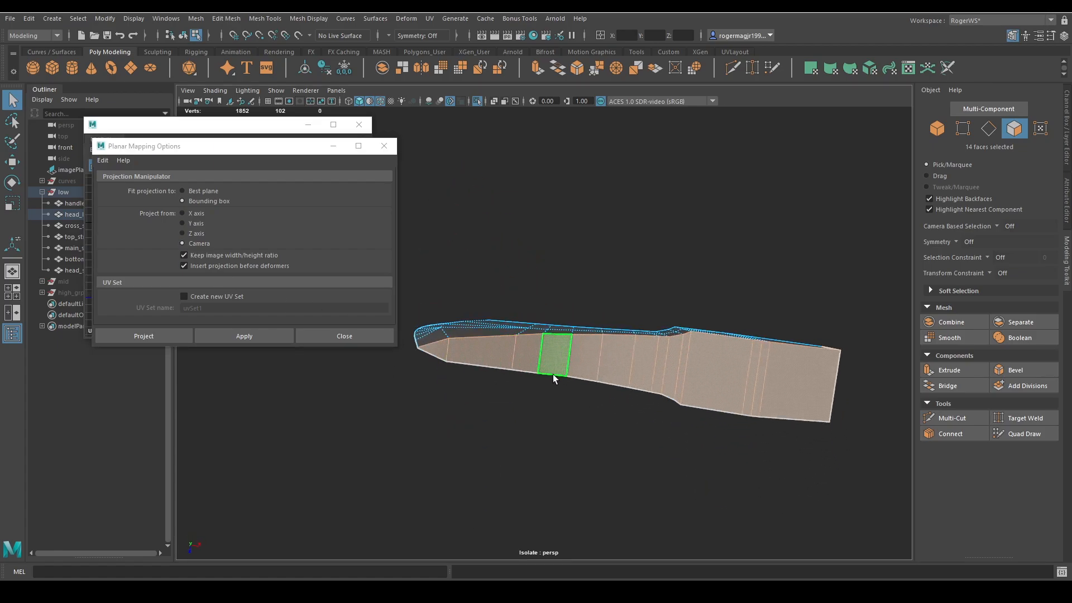
pyautogui.keyDown('alt'); pyautogui.moveTo(623, 398); pyautogui.dragTo(593, 368); pyautogui.keyUp('alt')
pyautogui.keyDown('alt'); pyautogui.moveTo(619, 376); pyautogui.dragTo(635, 386, button='middle'); pyautogui.keyUp('alt')
pyautogui.scroll(2, 636, 387)
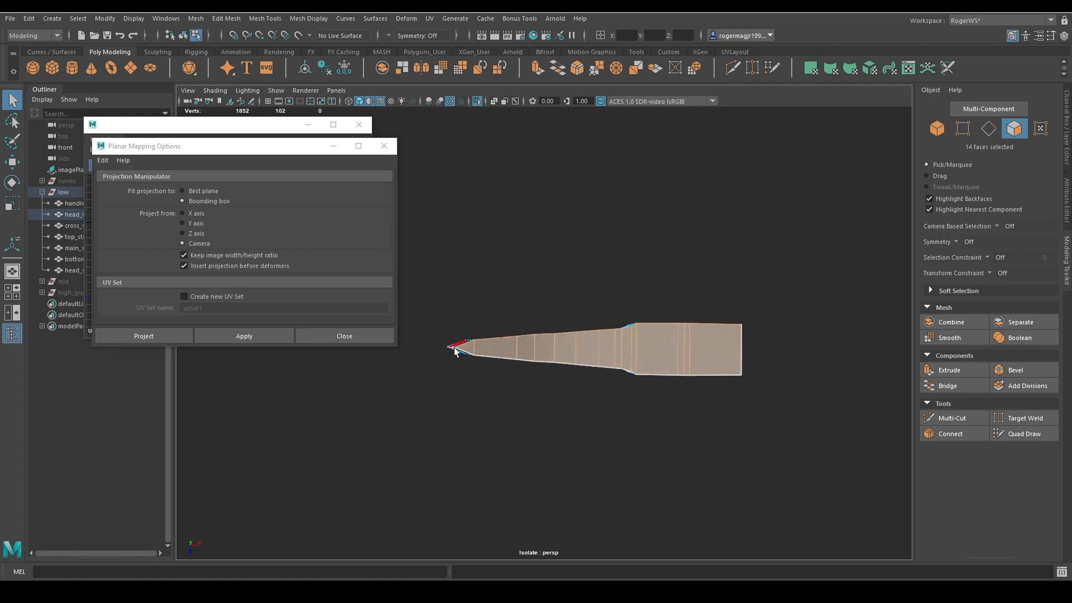
pyautogui.click(148, 337)
# Step: Move the top strip's UV shell beside the other shells, above the first side's shell, and select its UVs
pyautogui.press('w')
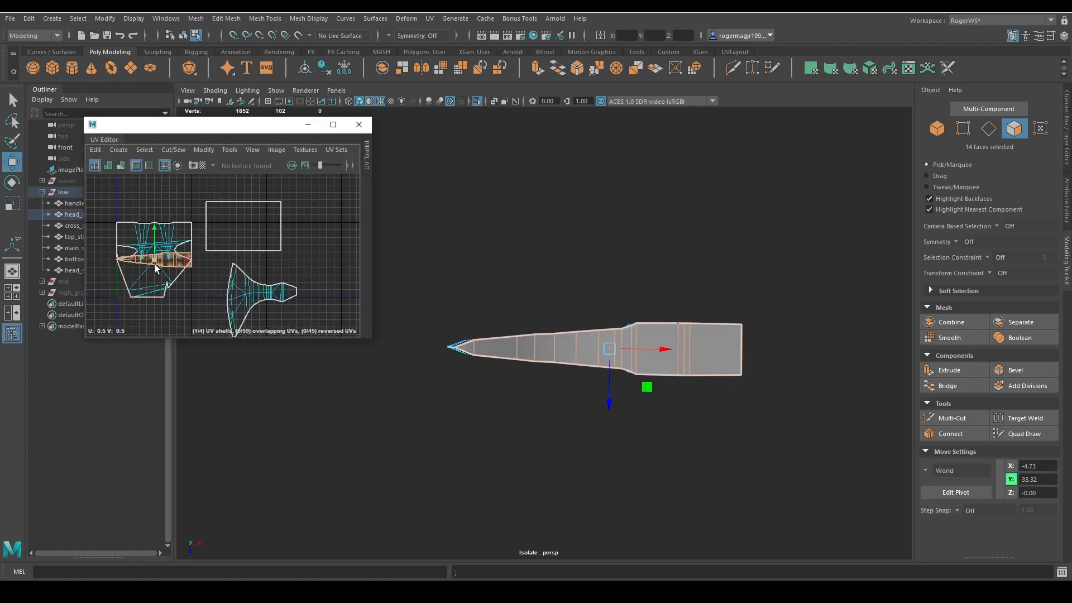
pyautogui.moveTo(155, 263); pyautogui.dragTo(308, 268)
pyautogui.keyDown('alt'); pyautogui.moveTo(251, 271); pyautogui.dragTo(202, 266, button='middle'); pyautogui.keyUp('alt')
pyautogui.scroll(4, 204, 266)
pyautogui.keyDown('ctrl'); pyautogui.moveTo(209, 265); pyautogui.dragTo(310, 271, button='right'); pyautogui.keyUp('ctrl')
pyautogui.keyDown('alt'); pyautogui.moveTo(309, 271); pyautogui.dragTo(213, 260, button='middle'); pyautogui.keyUp('alt')
pyautogui.scroll(-2, 212, 260)
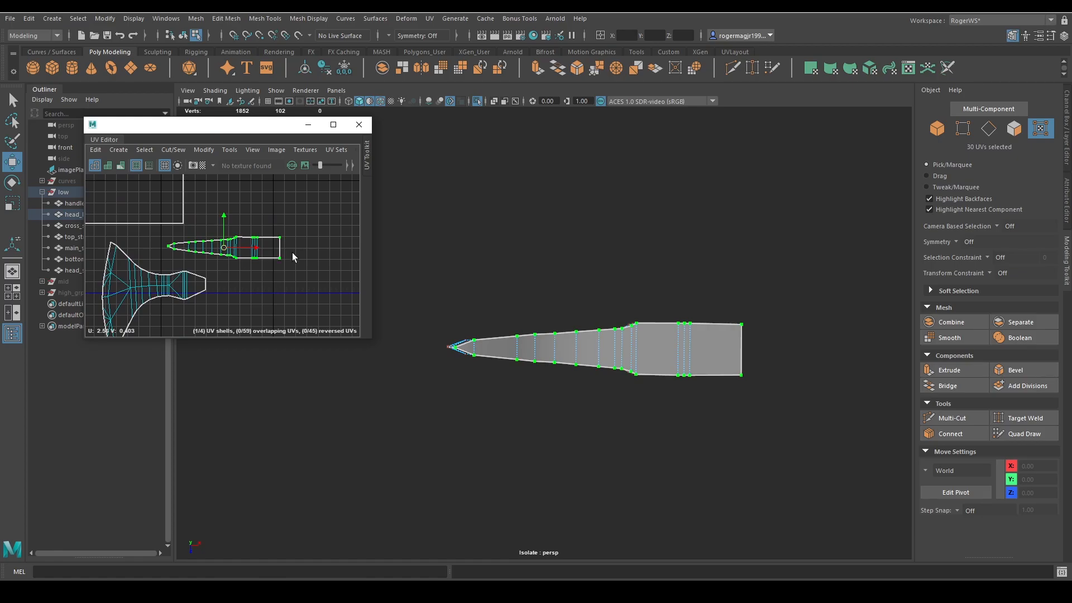
# Step: Unfold the top strip's UV shell and orient it horizontally using one of its cross edges
pyautogui.keyDown('shift'); pyautogui.moveTo(292, 252); pyautogui.dragTo(126, 247, button='right'); pyautogui.keyUp('shift')
pyautogui.scroll(3, 237, 267)
pyautogui.moveTo(246, 283); pyautogui.dragTo(239, 235, button='right')
pyautogui.click(238, 234)
pyautogui.keyDown('shift'); pyautogui.moveTo(257, 265); pyautogui.dragTo(218, 234, button='right'); pyautogui.keyUp('shift')
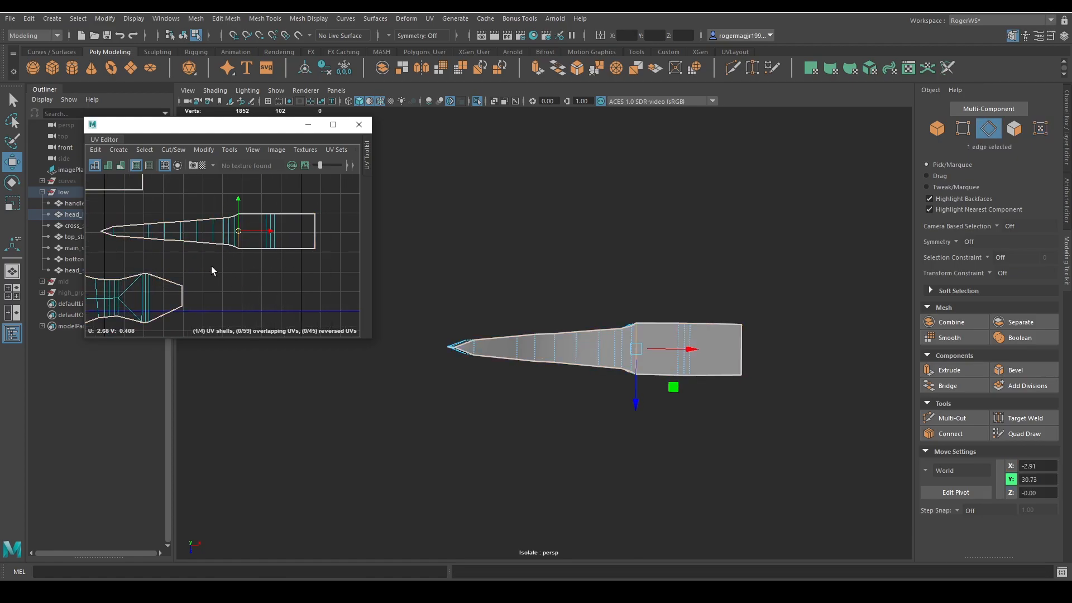
pyautogui.scroll(-2, 212, 271)
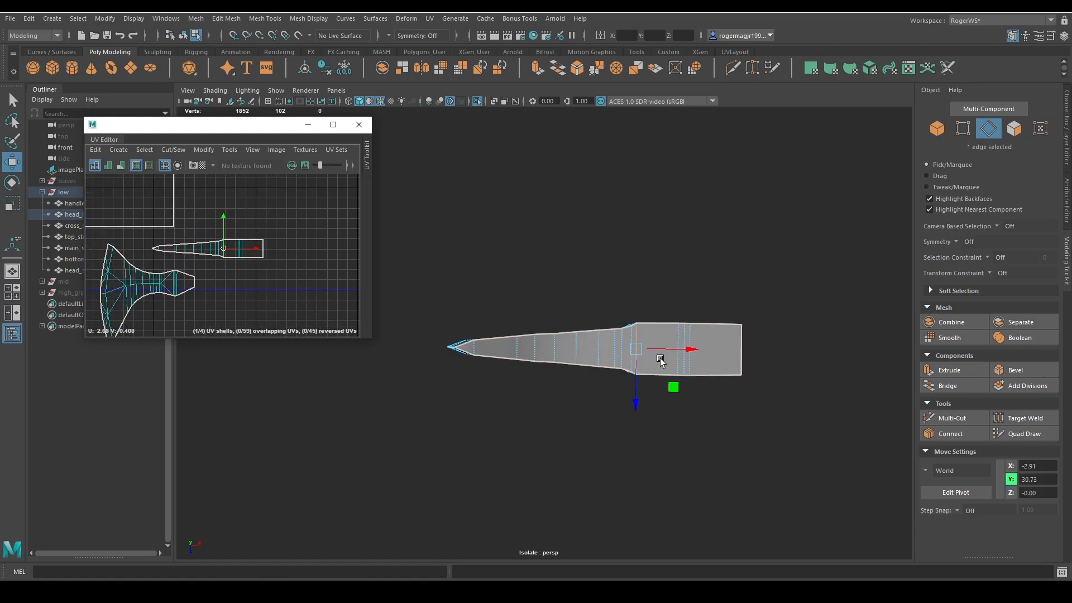
# Step: Select all 36 faces on the opposite flat side of the axe head
pyautogui.keyDown('alt'); pyautogui.moveTo(660, 362); pyautogui.dragTo(604, 310); pyautogui.keyUp('alt')
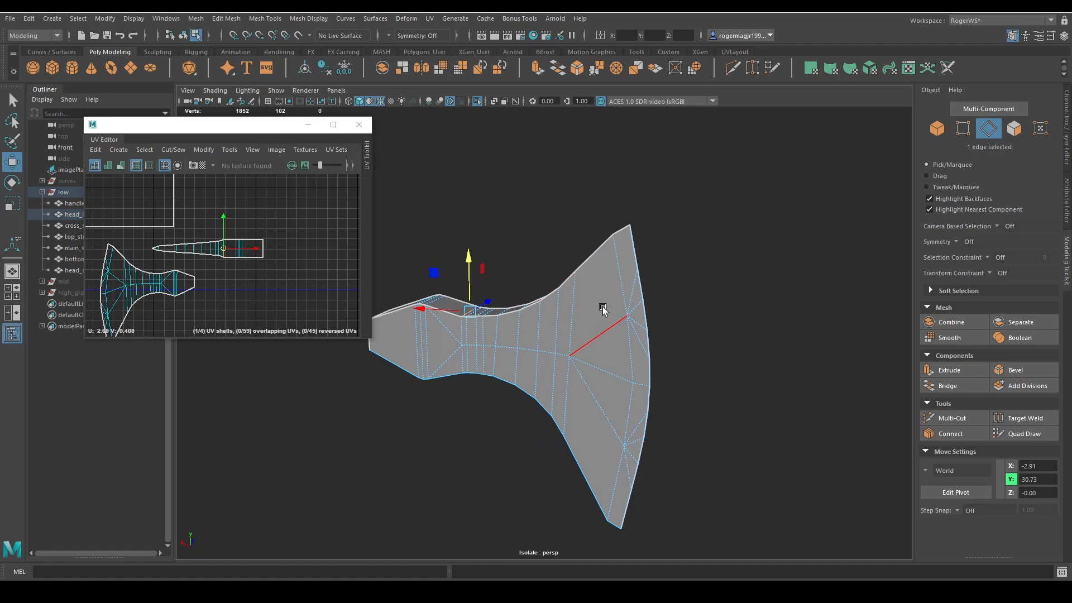
pyautogui.press('q')
pyautogui.moveTo(604, 311); pyautogui.dragTo(605, 338, button='right')
pyautogui.moveTo(624, 270)
pyautogui.mouseDown()
pyautogui.moveTo(486, 333)
pyautogui.moveTo(413, 336)
pyautogui.moveTo(602, 364)
pyautogui.mouseUp()
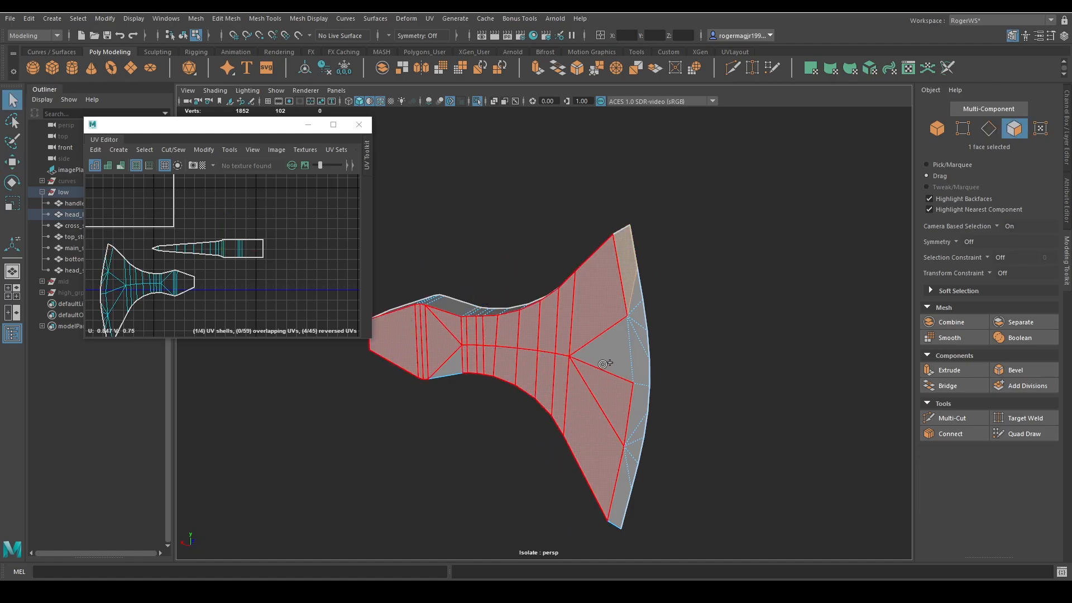
pyautogui.moveTo(622, 494); pyautogui.dragTo(621, 496)
pyautogui.keyDown('alt'); pyautogui.moveTo(527, 390); pyautogui.dragTo(544, 386); pyautogui.keyUp('alt')
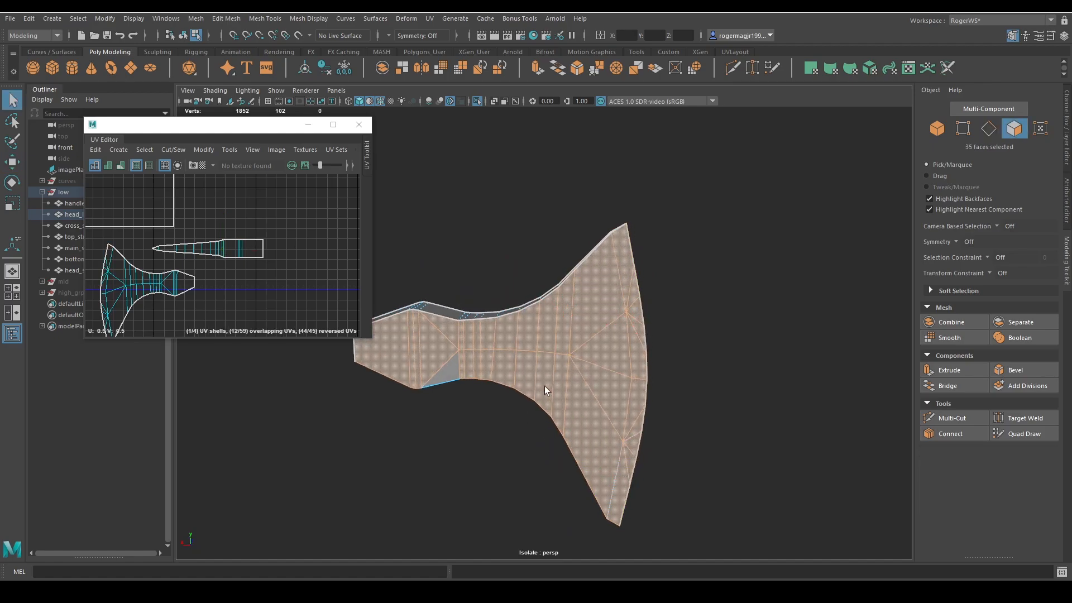
pyautogui.keyDown('alt'); pyautogui.moveTo(544, 387); pyautogui.dragTo(603, 370, button='middle'); pyautogui.keyUp('alt')
pyautogui.keyDown('shift'); pyautogui.click(507, 350); pyautogui.keyUp('shift')
# Step: Frame the selected side straight on and planar-map its faces from the camera view
pyautogui.scroll(-3, 507, 350)
pyautogui.moveTo(507, 349)
pyautogui.keyDown('alt'); pyautogui.mouseDown()
pyautogui.moveTo(574, 340)
pyautogui.moveTo(514, 306)
pyautogui.moveTo(536, 380)
pyautogui.moveTo(565, 350)
pyautogui.mouseUp(); pyautogui.keyUp('alt')
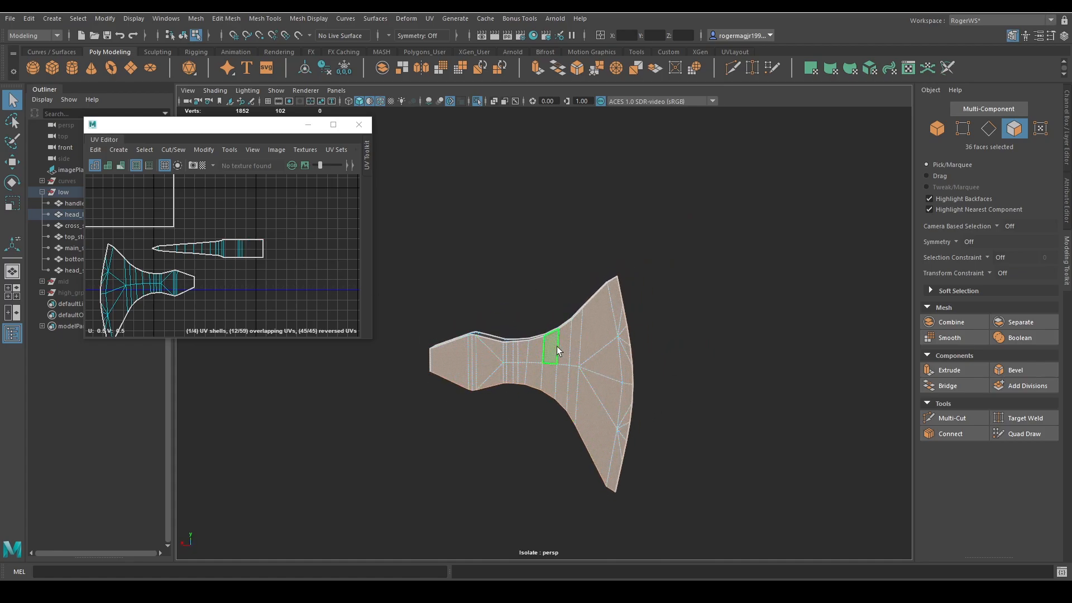
pyautogui.scroll(3, 598, 331)
pyautogui.keyDown('alt'); pyautogui.moveTo(558, 347); pyautogui.dragTo(645, 316, button='middle'); pyautogui.keyUp('alt')
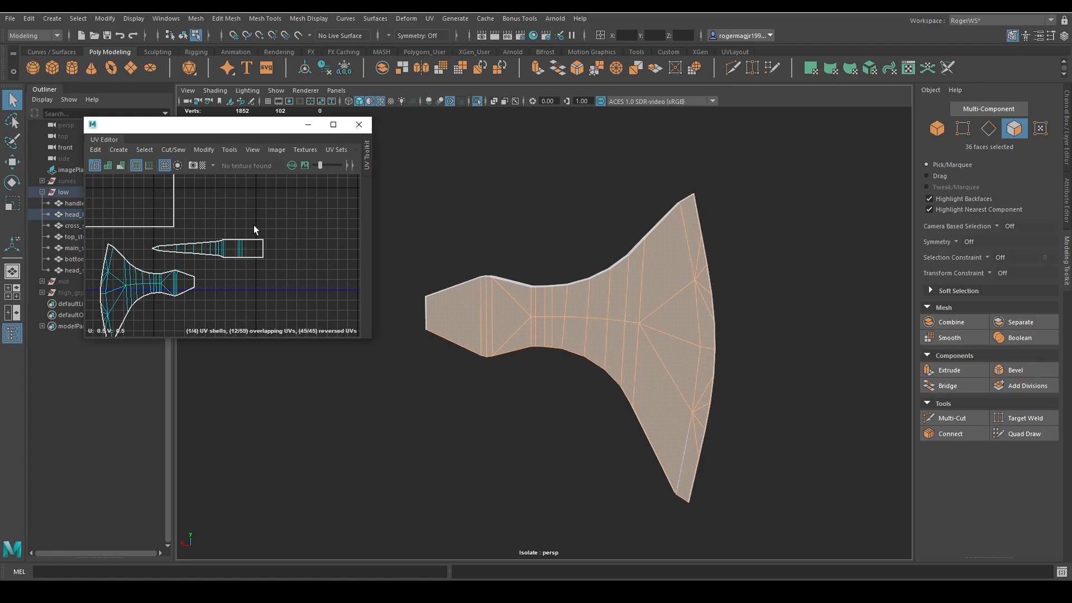
pyautogui.keyDown('alt'); pyautogui.moveTo(228, 188); pyautogui.dragTo(253, 214, button='middle'); pyautogui.keyUp('alt')
pyautogui.keyDown('shift'); pyautogui.moveTo(252, 213); pyautogui.dragTo(288, 147, button='right'); pyautogui.keyUp('shift')
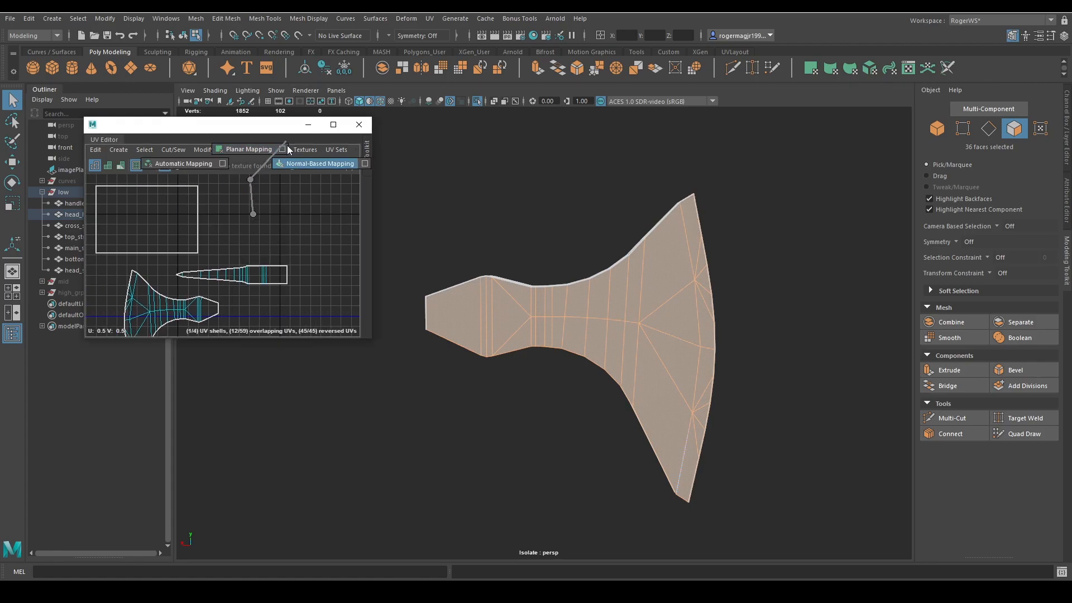
pyautogui.keyDown('shift'); pyautogui.moveTo(256, 208); pyautogui.dragTo(253, 210, button='right'); pyautogui.keyUp('shift')
pyautogui.scroll(-4, 271, 227)
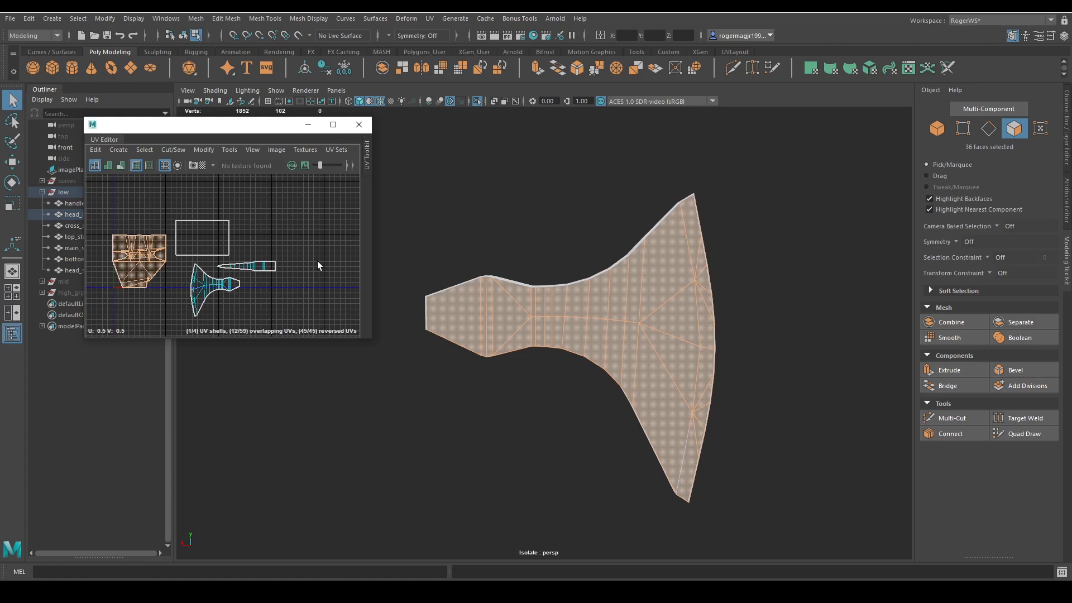
pyautogui.keyDown('alt'); pyautogui.moveTo(567, 327); pyautogui.dragTo(605, 328, button='middle'); pyautogui.keyUp('alt')
pyautogui.keyDown('shift'); pyautogui.moveTo(261, 249); pyautogui.dragTo(262, 193, button='right'); pyautogui.keyUp('shift')
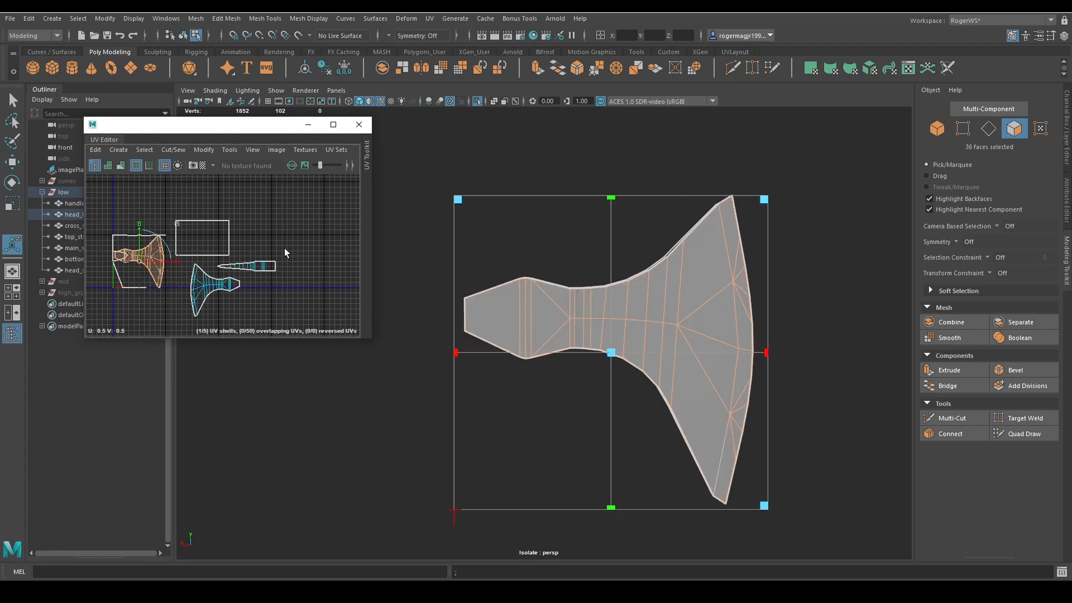
# Step: Move the opposite side's UV shell beside the rectangular end face's shell and unfold it
pyautogui.press('w')
pyautogui.moveTo(139, 261); pyautogui.dragTo(280, 230)
pyautogui.keyDown('ctrl'); pyautogui.moveTo(287, 246); pyautogui.dragTo(328, 252, button='right'); pyautogui.keyUp('ctrl')
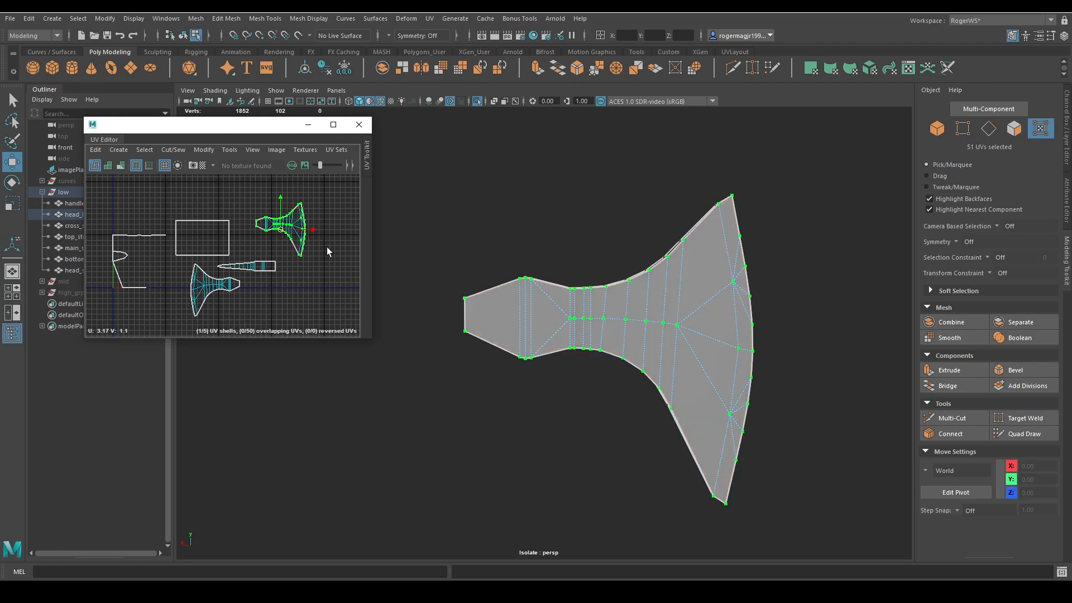
pyautogui.scroll(2, 295, 229)
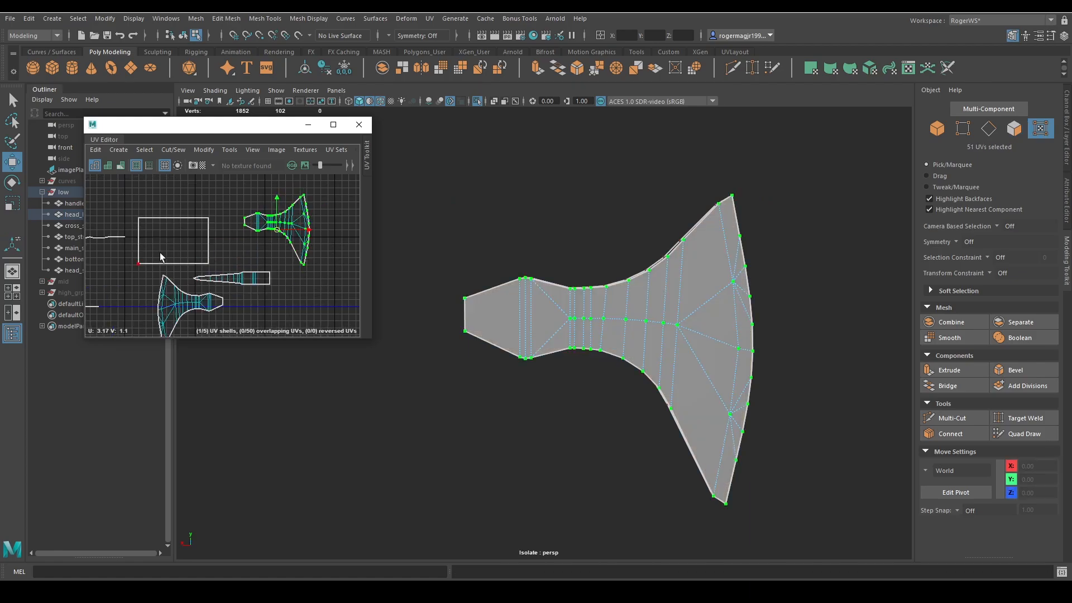
pyautogui.keyDown('ctrl'); pyautogui.moveTo(157, 251); pyautogui.dragTo(269, 253, button='right'); pyautogui.keyUp('ctrl')
pyautogui.keyDown('alt'); pyautogui.moveTo(272, 231); pyautogui.dragTo(237, 252, button='middle'); pyautogui.keyUp('alt')
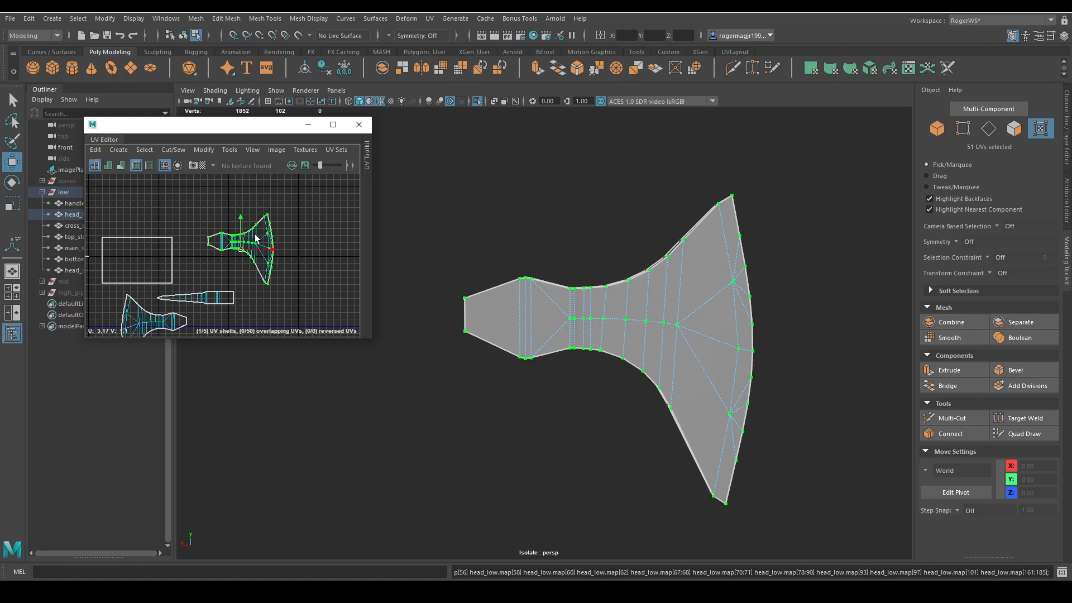
pyautogui.keyDown('alt'); pyautogui.moveTo(301, 238); pyautogui.dragTo(280, 249, button='middle'); pyautogui.keyUp('alt')
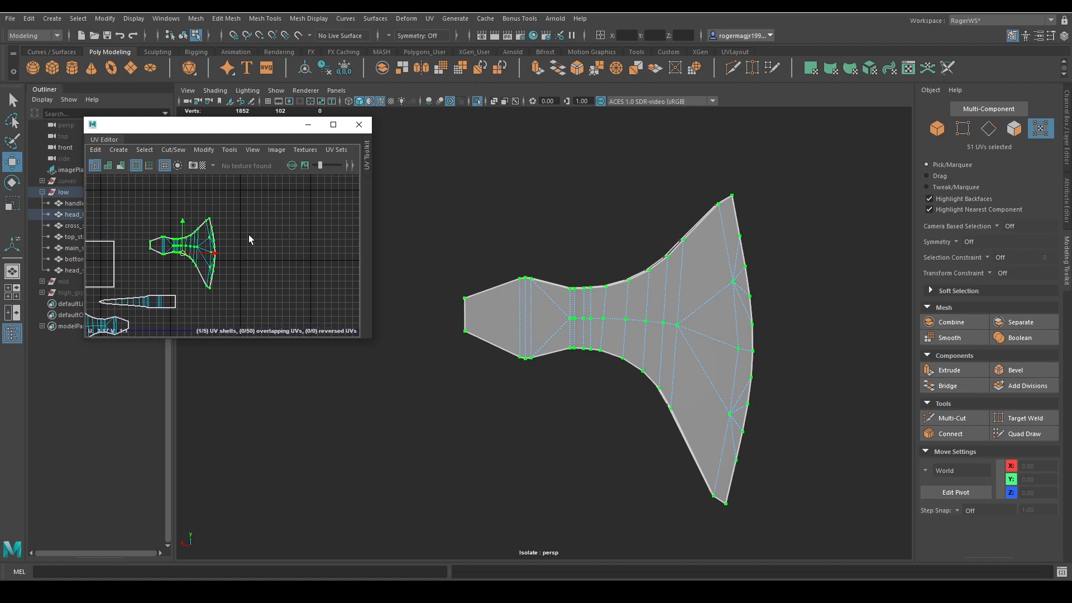
pyautogui.moveTo(285, 217); pyautogui.dragTo(200, 220)
pyautogui.keyDown('shift'); pyautogui.moveTo(144, 231); pyautogui.dragTo(145, 229, button='right'); pyautogui.keyUp('shift')
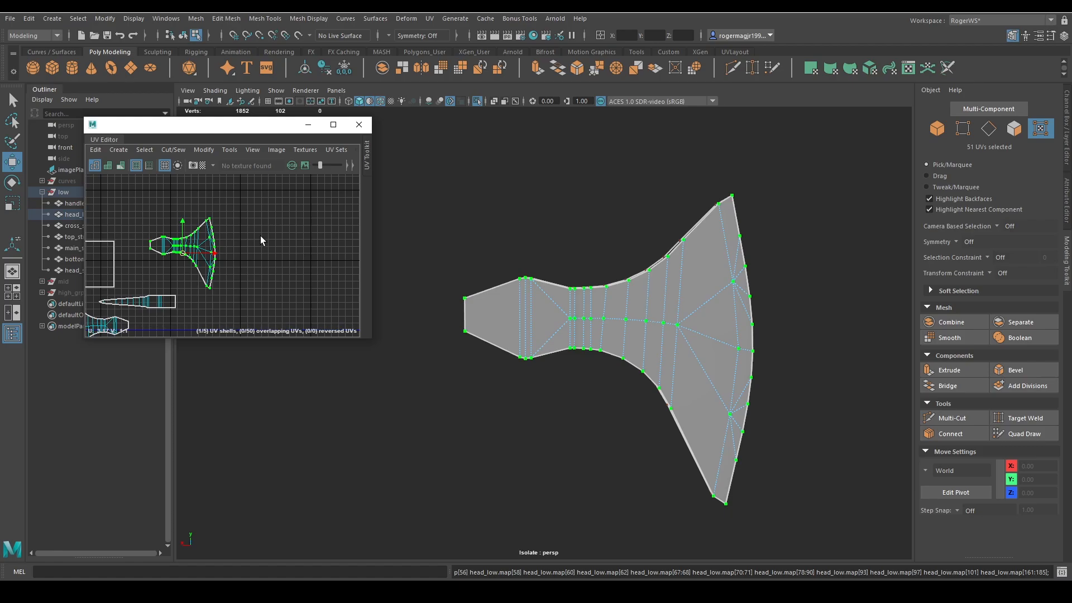
pyautogui.scroll(-3, 260, 236)
# Step: Try to planar-map the opposite side's faces again and move the resulting UV shell out of the 0-1 tile
pyautogui.press('q')
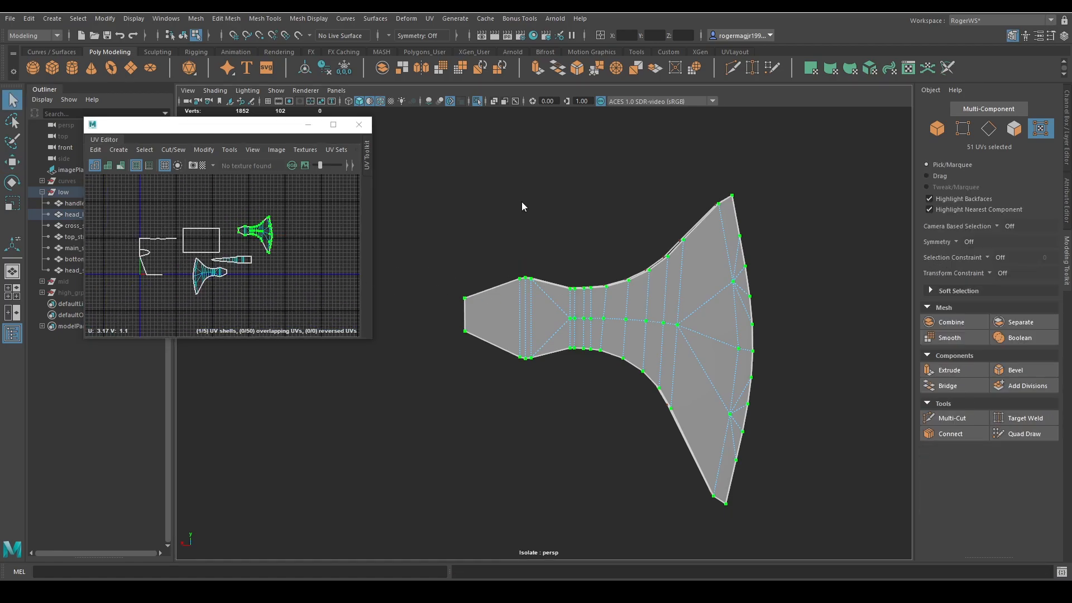
pyautogui.moveTo(522, 202); pyautogui.dragTo(582, 292, button='right')
pyautogui.click(566, 302)
pyautogui.scroll(-3, 581, 303)
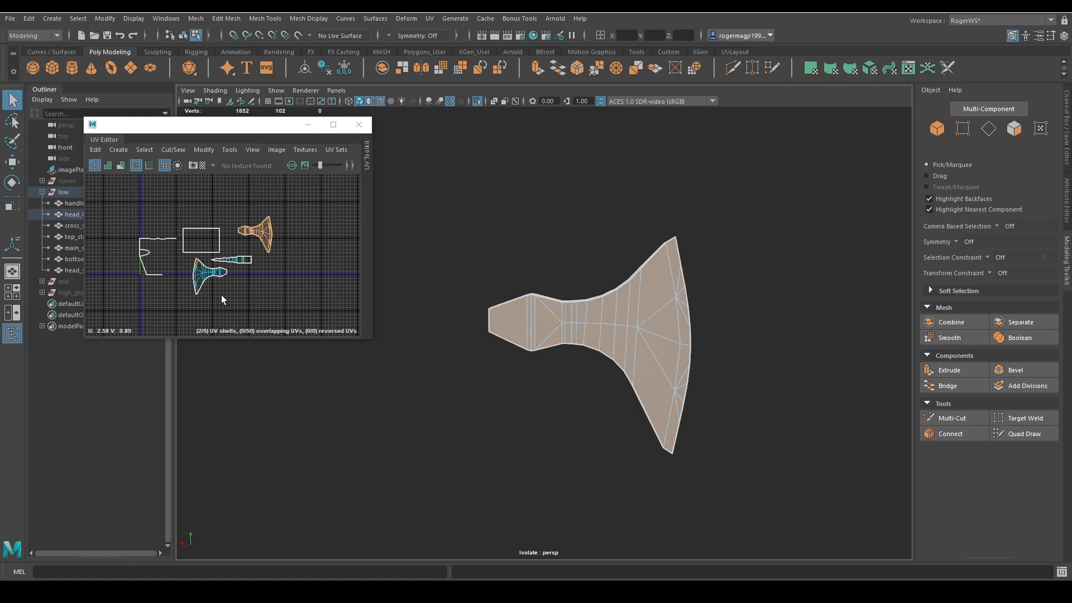
pyautogui.keyDown('shift'); pyautogui.moveTo(221, 295); pyautogui.dragTo(306, 248, button='right'); pyautogui.keyUp('shift')
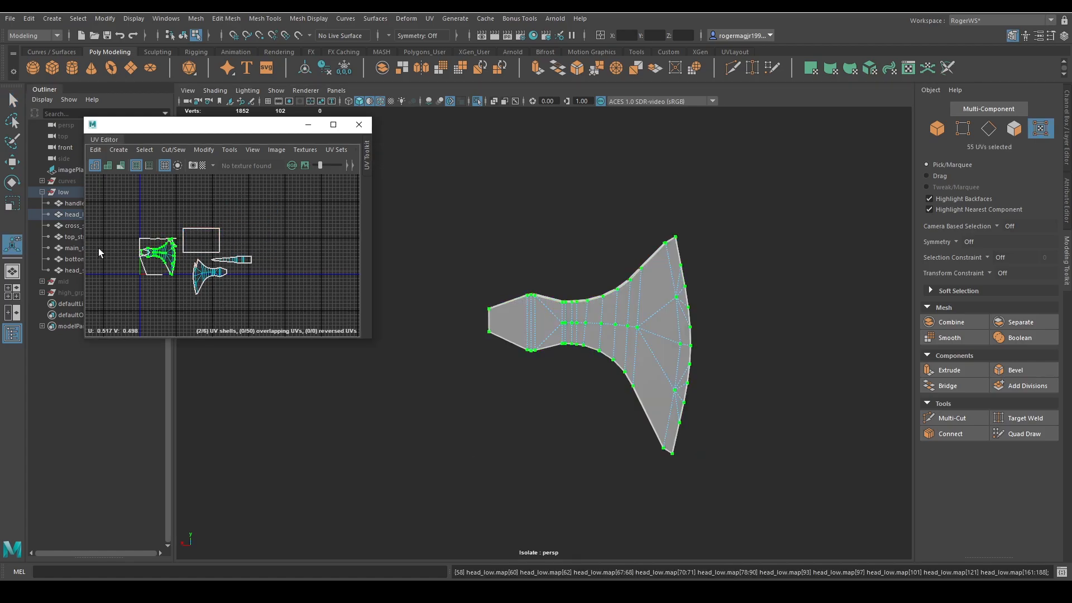
pyautogui.press('w')
pyautogui.moveTo(164, 259); pyautogui.dragTo(268, 230)
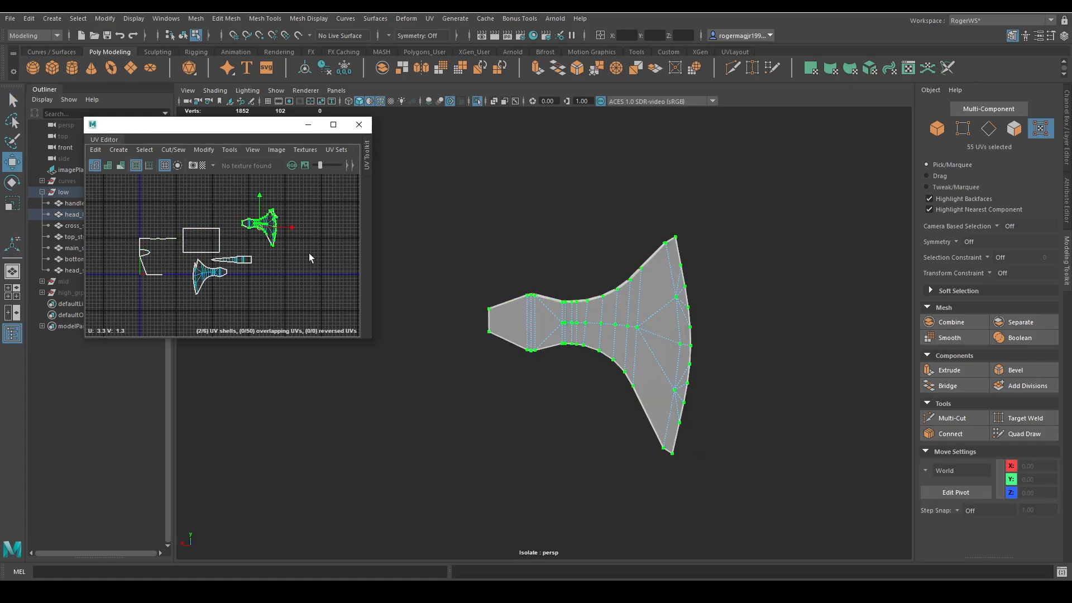
# Step: Reposition the remapped side's UV shell above the other shells and examine its blade tip in the layout and on the model
pyautogui.keyDown('shift'); pyautogui.moveTo(297, 272); pyautogui.dragTo(337, 246, button='right'); pyautogui.keyUp('shift')
pyautogui.keyDown('alt'); pyautogui.moveTo(314, 240); pyautogui.dragTo(267, 263, button='middle'); pyautogui.keyUp('alt')
pyautogui.keyDown('alt'); pyautogui.moveTo(266, 263); pyautogui.dragTo(208, 251, button='right'); pyautogui.keyUp('alt')
pyautogui.hotkey('ctrl', 'z')
pyautogui.keyDown('alt'); pyautogui.moveTo(209, 251); pyautogui.dragTo(264, 237, button='middle'); pyautogui.keyUp('alt')
pyautogui.moveTo(194, 255); pyautogui.dragTo(268, 223)
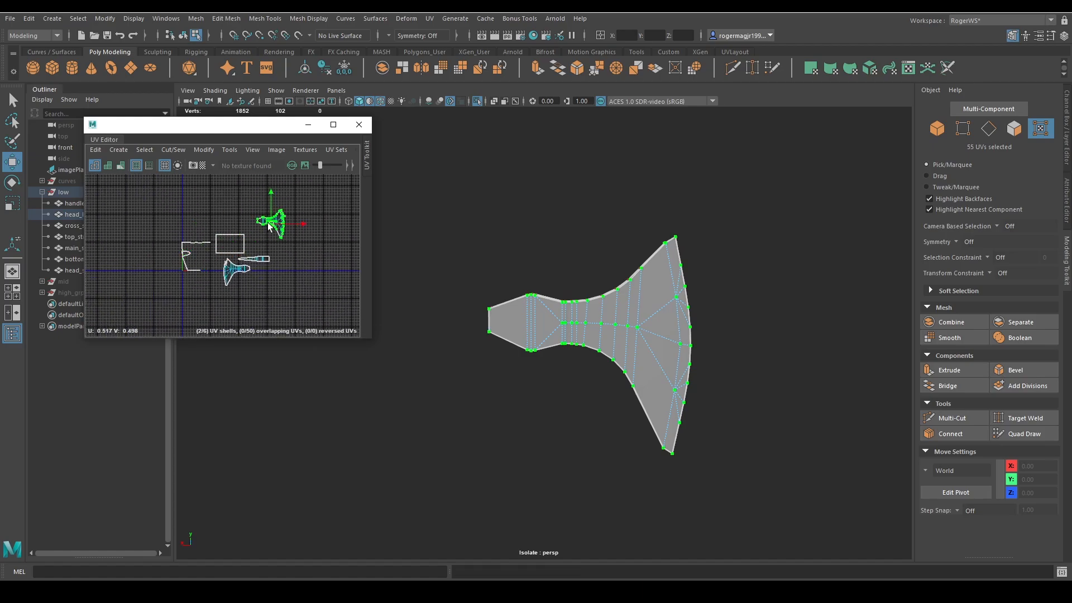
pyautogui.keyDown('alt'); pyautogui.moveTo(268, 224); pyautogui.dragTo(272, 235, button='right'); pyautogui.keyUp('alt')
pyautogui.keyDown('alt'); pyautogui.moveTo(225, 222); pyautogui.dragTo(162, 271, button='middle'); pyautogui.keyUp('alt')
pyautogui.keyDown('alt'); pyautogui.moveTo(162, 270); pyautogui.dragTo(273, 257, button='right'); pyautogui.keyUp('alt')
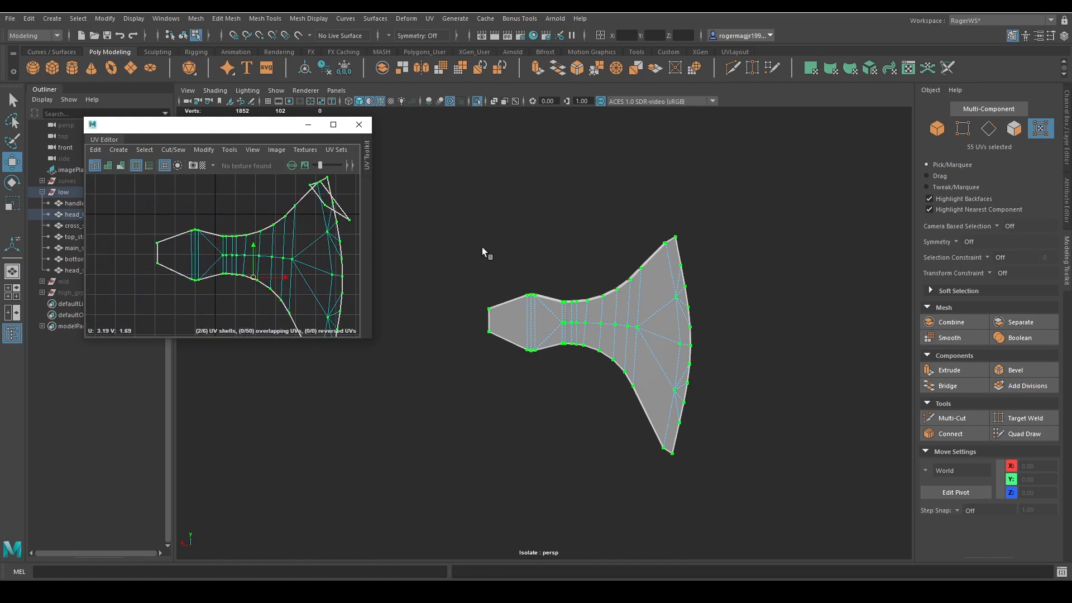
pyautogui.keyDown('alt'); pyautogui.moveTo(578, 264); pyautogui.dragTo(502, 272); pyautogui.keyUp('alt')
pyautogui.keyDown('alt'); pyautogui.moveTo(501, 272); pyautogui.dragTo(582, 284, button='right'); pyautogui.keyUp('alt')
pyautogui.keyDown('alt'); pyautogui.moveTo(582, 283); pyautogui.dragTo(535, 298); pyautogui.keyUp('alt')
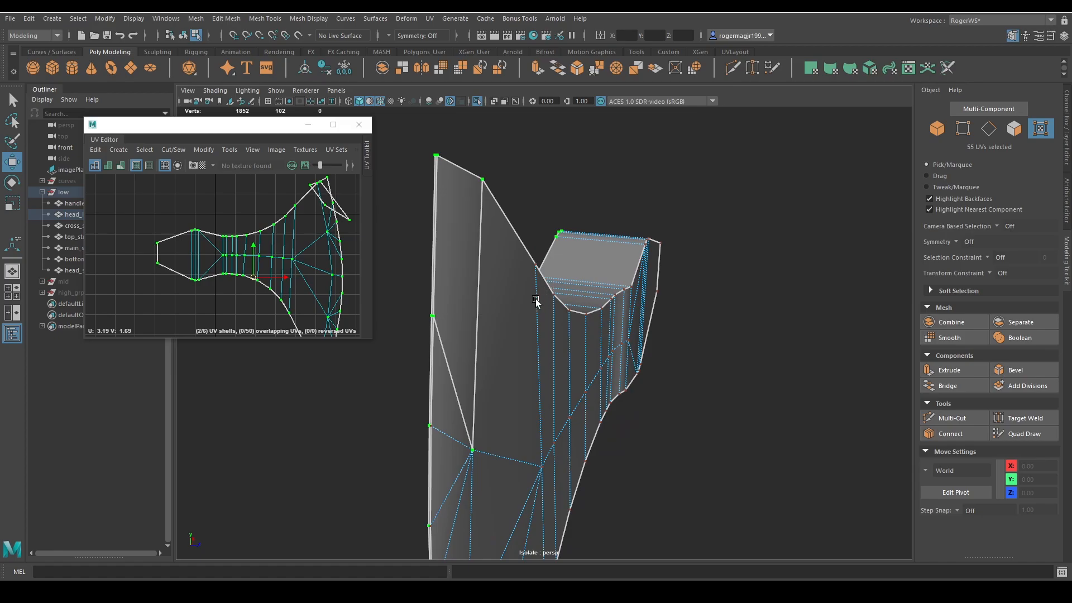
# Step: Undo the second planar mapping of the opposite side together with its shell moves
pyautogui.hotkey('ctrl', 'z')
pyautogui.hotkey('ctrl', 'z')
pyautogui.hotkey('ctrl', 'z')
pyautogui.hotkey('ctrl', 'z')
pyautogui.hotkey('ctrl', 'z')
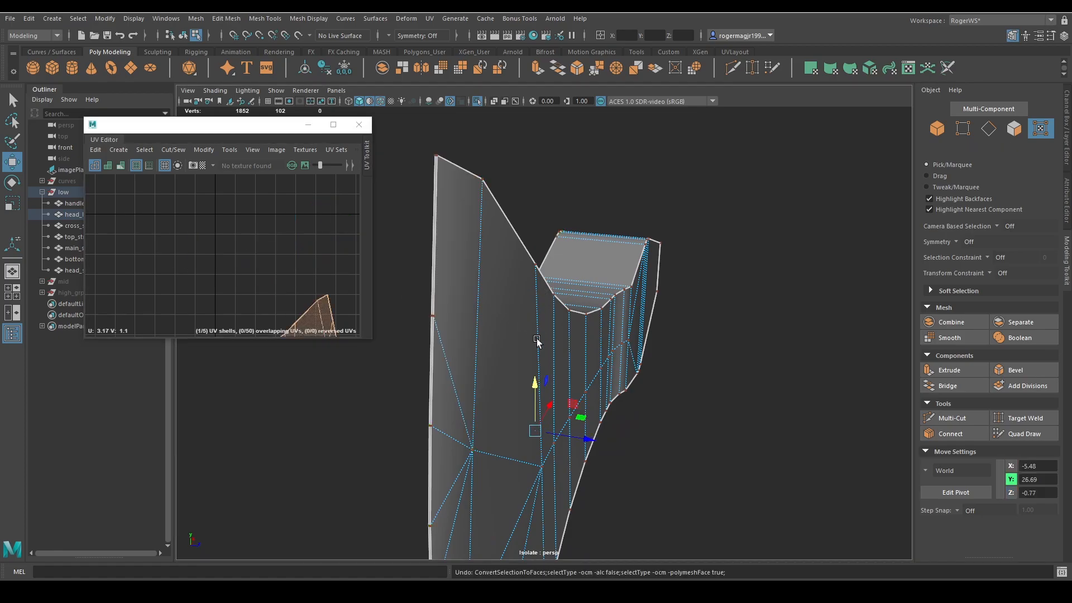
# Step: Move the opposite side's UV shell down beside the top strip's shell
pyautogui.keyDown('alt'); pyautogui.moveTo(538, 339); pyautogui.dragTo(451, 326, button='right'); pyautogui.keyUp('alt')
pyautogui.keyDown('alt'); pyautogui.moveTo(290, 297); pyautogui.dragTo(240, 290, button='right'); pyautogui.keyUp('alt')
pyautogui.keyDown('alt'); pyautogui.moveTo(240, 290); pyautogui.dragTo(186, 226, button='middle'); pyautogui.keyUp('alt')
pyautogui.keyDown('alt'); pyautogui.moveTo(297, 266); pyautogui.dragTo(268, 267, button='right'); pyautogui.keyUp('alt')
pyautogui.keyDown('alt'); pyautogui.moveTo(268, 268); pyautogui.dragTo(251, 213, button='middle'); pyautogui.keyUp('alt')
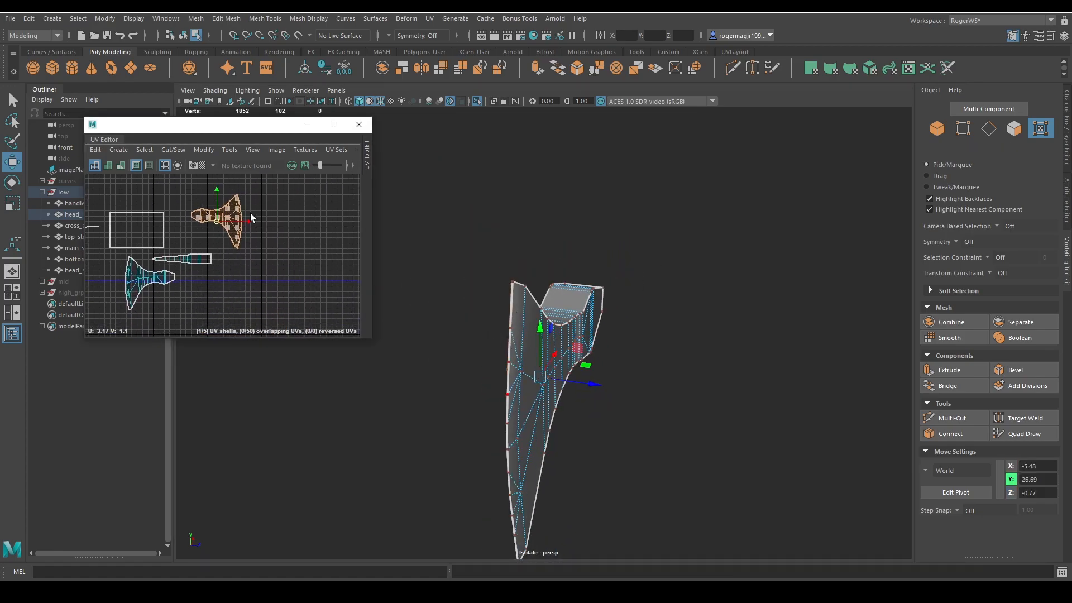
pyautogui.keyDown('alt'); pyautogui.moveTo(265, 253); pyautogui.dragTo(242, 244, button='right'); pyautogui.keyUp('alt')
pyautogui.hotkey('ctrl', 'F12')
pyautogui.moveTo(225, 230); pyautogui.dragTo(258, 268)
# Step: Select the strip of 14 faces along the underside of the axe head and face it straight on
pyautogui.press('q')
pyautogui.keyDown('alt'); pyautogui.moveTo(532, 333); pyautogui.dragTo(636, 279); pyautogui.keyUp('alt')
pyautogui.press('F11')
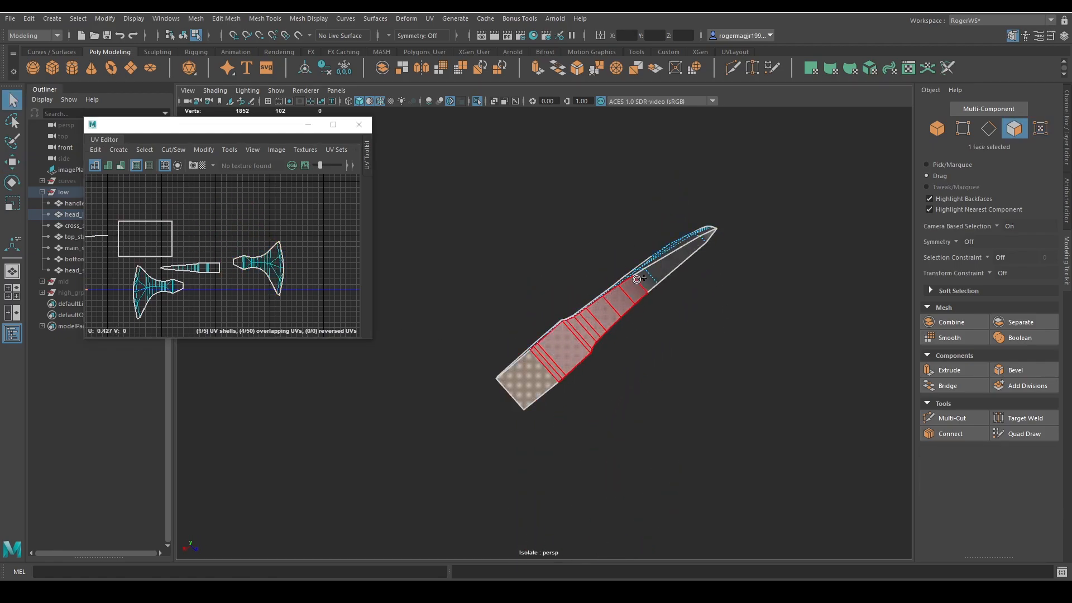
pyautogui.moveTo(703, 239)
pyautogui.mouseDown()
pyautogui.moveTo(698, 289)
pyautogui.moveTo(575, 277)
pyautogui.moveTo(478, 289)
pyautogui.moveTo(579, 322)
pyautogui.mouseUp()
pyautogui.keyDown('alt'); pyautogui.moveTo(130, 289); pyautogui.dragTo(256, 279); pyautogui.keyUp('alt')
# Step: Planar-map the underside faces from the camera view and move their UV shell above the other shells
pyautogui.keyDown('shift'); pyautogui.moveTo(256, 279); pyautogui.dragTo(249, 185, button='right'); pyautogui.keyUp('shift')
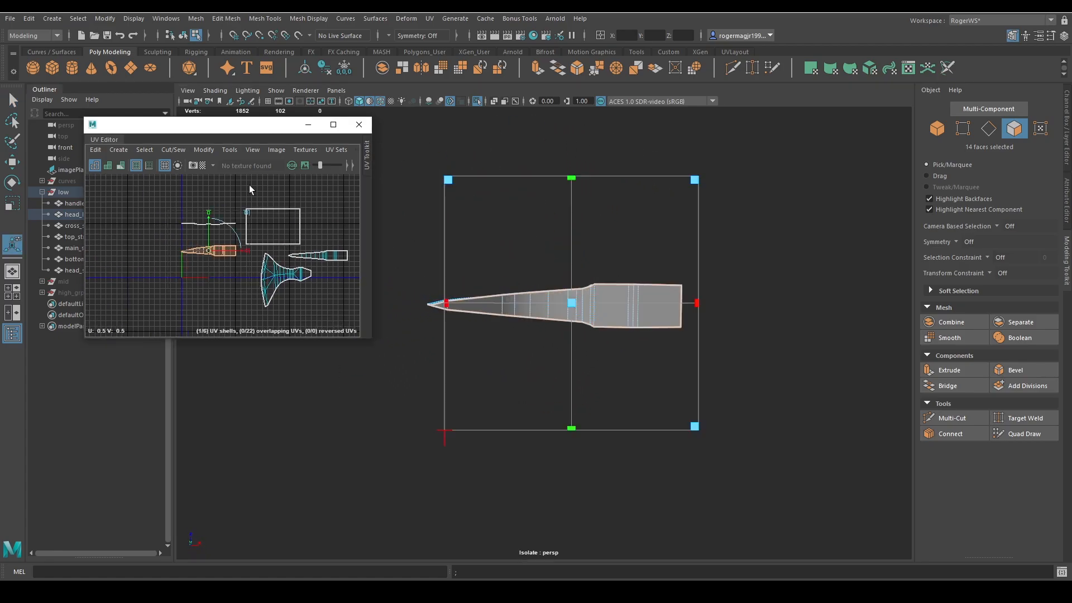
pyautogui.moveTo(253, 276)
pyautogui.keyDown('alt'); pyautogui.mouseDown(button='middle')
pyautogui.moveTo(166, 280)
pyautogui.moveTo(289, 240)
pyautogui.moveTo(264, 277)
pyautogui.moveTo(263, 233)
pyautogui.mouseUp(button='middle'); pyautogui.keyUp('alt')
pyautogui.press('w')
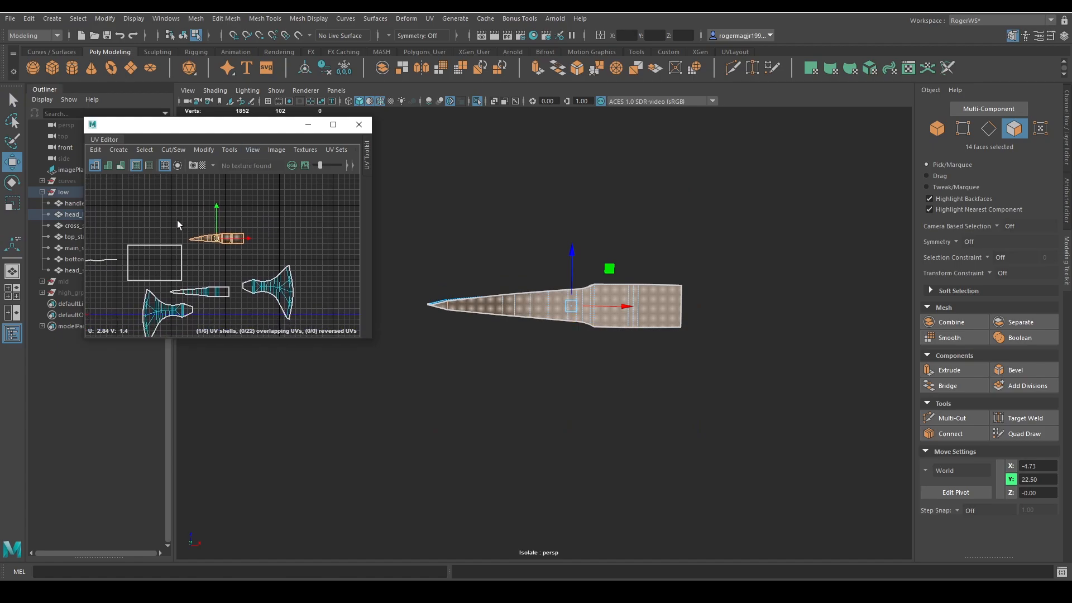
pyautogui.keyDown('ctrl'); pyautogui.moveTo(160, 216); pyautogui.dragTo(318, 220, button='right'); pyautogui.keyUp('ctrl')
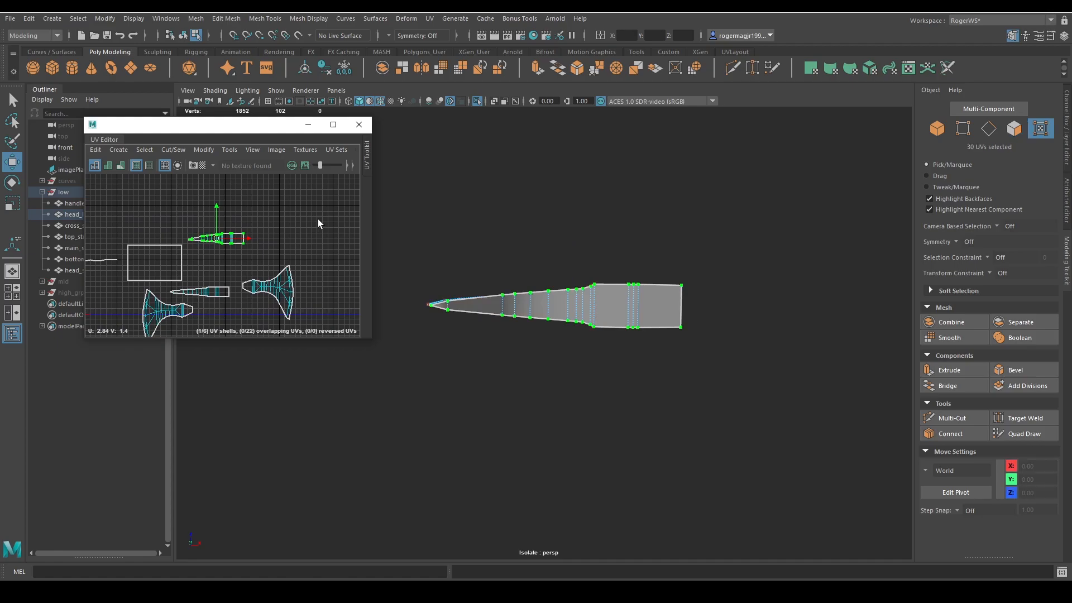
# Step: Select the underside faces' UV shell and move it down beside the rectangular end-face shell
pyautogui.keyDown('alt'); pyautogui.moveTo(257, 233); pyautogui.dragTo(286, 229, button='middle'); pyautogui.keyUp('alt')
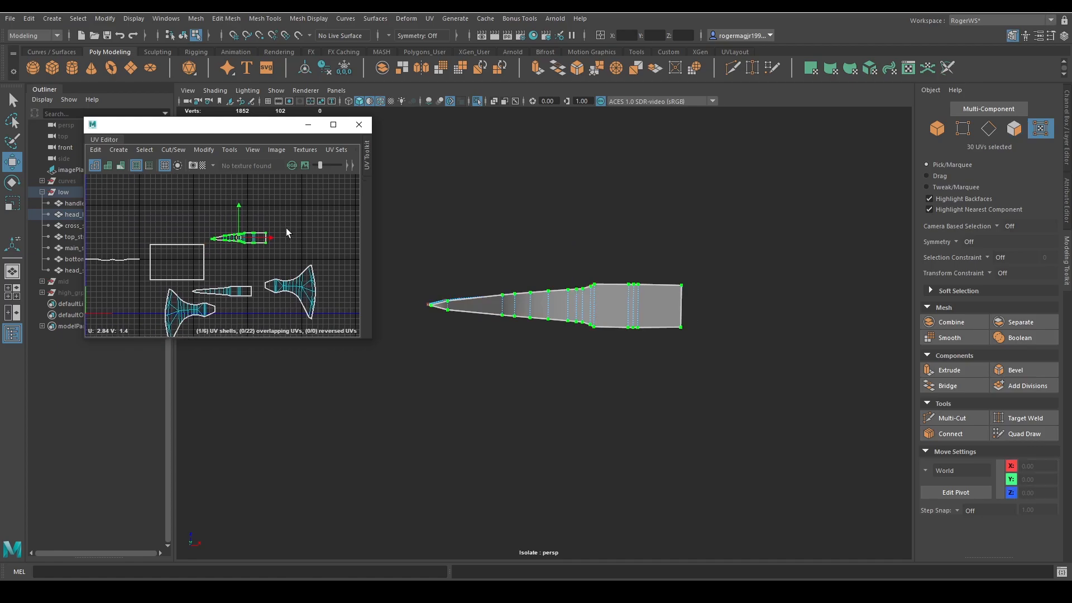
pyautogui.keyDown('shift'); pyautogui.rightClick(313, 220); pyautogui.keyUp('shift')
pyautogui.keyDown('shift'); pyautogui.moveTo(331, 217); pyautogui.dragTo(89, 216, button='right'); pyautogui.keyUp('shift')
pyautogui.scroll(5, 230, 239)
pyautogui.press('q')
pyautogui.moveTo(267, 251); pyautogui.dragTo(266, 228, button='right')
pyautogui.click(260, 242)
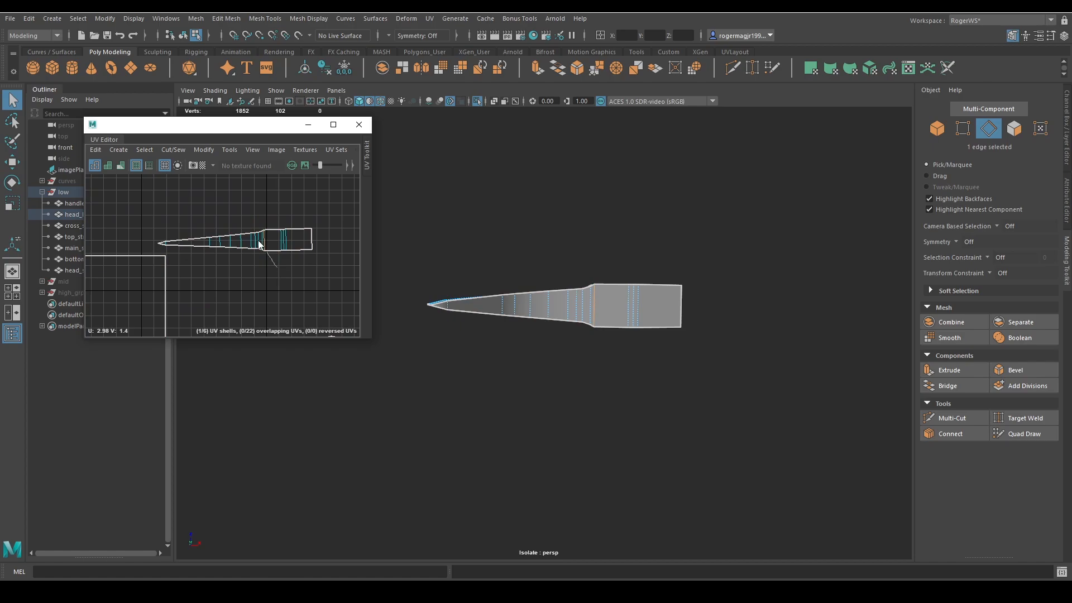
pyautogui.scroll(-4, 269, 265)
pyautogui.keyDown('alt'); pyautogui.moveTo(276, 264); pyautogui.dragTo(199, 250, button='middle'); pyautogui.keyUp('alt')
pyautogui.press('w')
pyautogui.moveTo(243, 262); pyautogui.dragTo(221, 247, button='right')
pyautogui.click(192, 233)
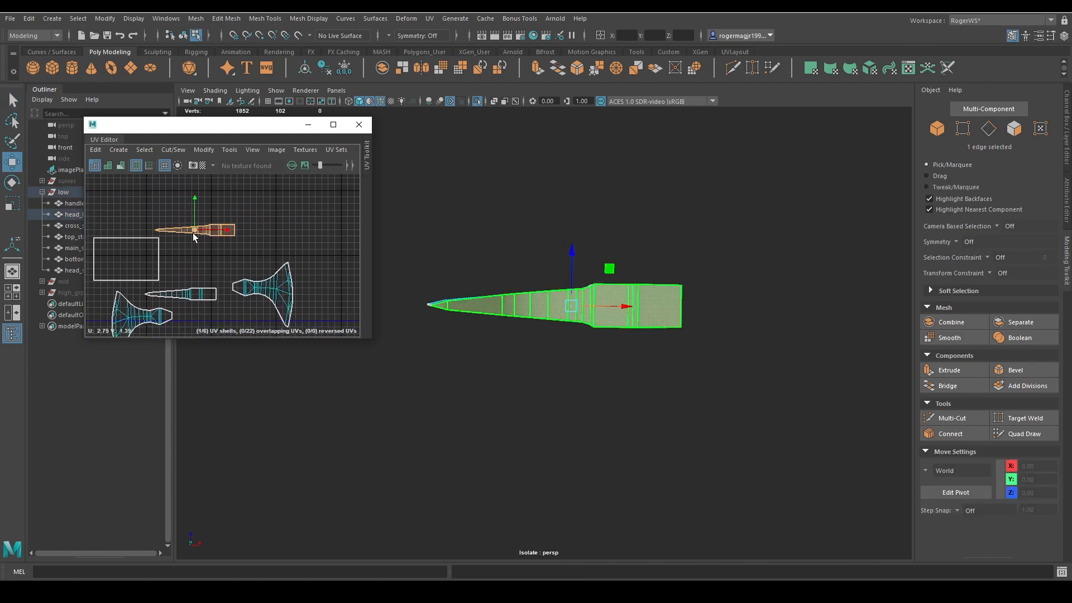
pyautogui.moveTo(193, 231); pyautogui.dragTo(217, 253)
pyautogui.keyDown('alt'); pyautogui.moveTo(259, 283); pyautogui.dragTo(366, 287, button='middle'); pyautogui.keyUp('alt')
pyautogui.scroll(-4, 204, 253)
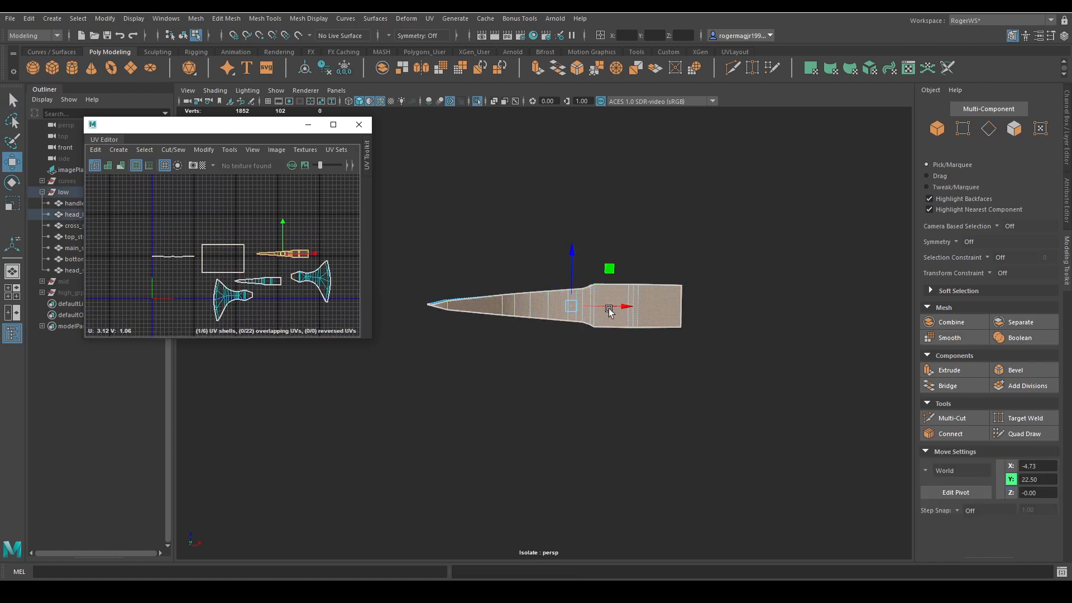
# Step: Select the strip of 10 narrow faces along the blade's cutting edge and face it straight on
pyautogui.keyDown('alt'); pyautogui.moveTo(608, 311); pyautogui.dragTo(580, 235); pyautogui.keyUp('alt')
pyautogui.press('q')
pyautogui.moveTo(131, 233); pyautogui.dragTo(195, 276)
pyautogui.scroll(4, 436, 291)
pyautogui.keyDown('alt'); pyautogui.moveTo(436, 290); pyautogui.dragTo(531, 366); pyautogui.keyUp('alt')
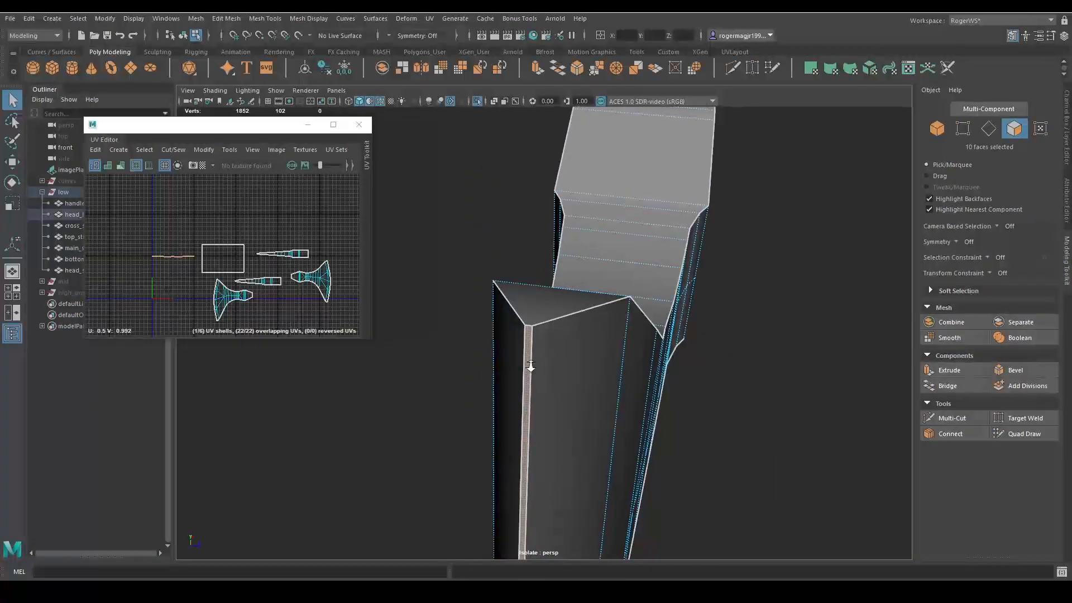
pyautogui.scroll(2, 530, 366)
pyautogui.click(528, 367)
pyautogui.scroll(-3, 519, 391)
pyautogui.keyDown('alt'); pyautogui.moveTo(512, 414); pyautogui.dragTo(556, 409); pyautogui.keyUp('alt')
pyautogui.keyDown('alt'); pyautogui.moveTo(555, 409); pyautogui.dragTo(555, 294, button='middle'); pyautogui.keyUp('alt')
pyautogui.keyDown('alt'); pyautogui.moveTo(555, 294); pyautogui.dragTo(534, 244); pyautogui.keyUp('alt')
pyautogui.keyDown('alt'); pyautogui.moveTo(527, 314); pyautogui.dragTo(539, 290); pyautogui.keyUp('alt')
pyautogui.keyDown('alt'); pyautogui.moveTo(539, 287); pyautogui.dragTo(607, 342, button='right'); pyautogui.keyUp('alt')
pyautogui.keyDown('shift'); pyautogui.doubleClick(607, 466); pyautogui.keyUp('shift')
pyautogui.keyDown('alt'); pyautogui.moveTo(607, 341); pyautogui.dragTo(622, 366); pyautogui.keyUp('alt')
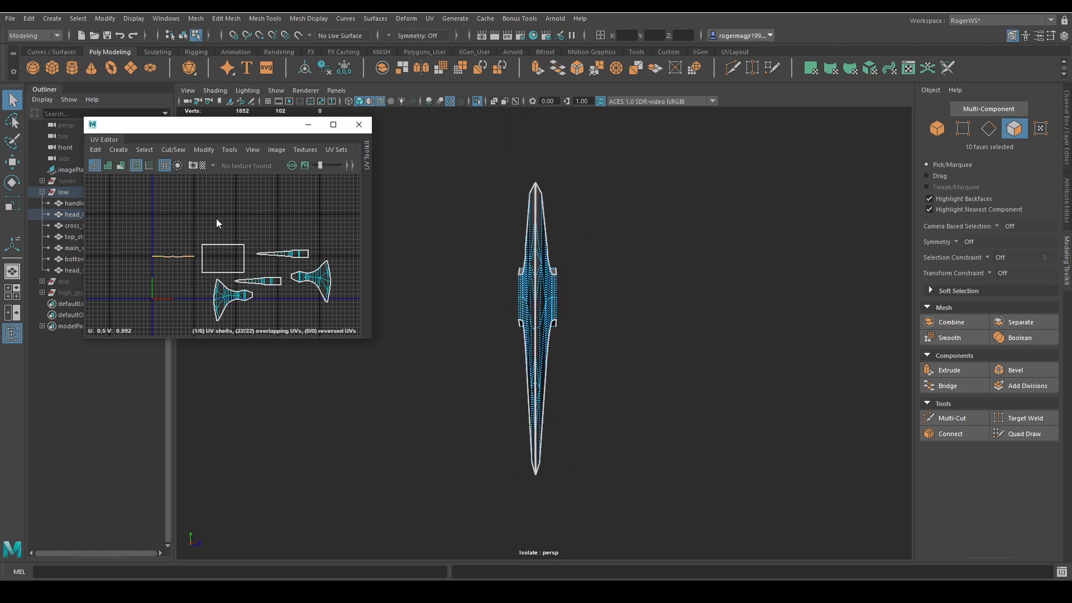
# Step: Planar-map the cutting-edge strip from the camera view, placing its UV shell above the others and rotating it to horizontal
pyautogui.press('w')
pyautogui.press('e')
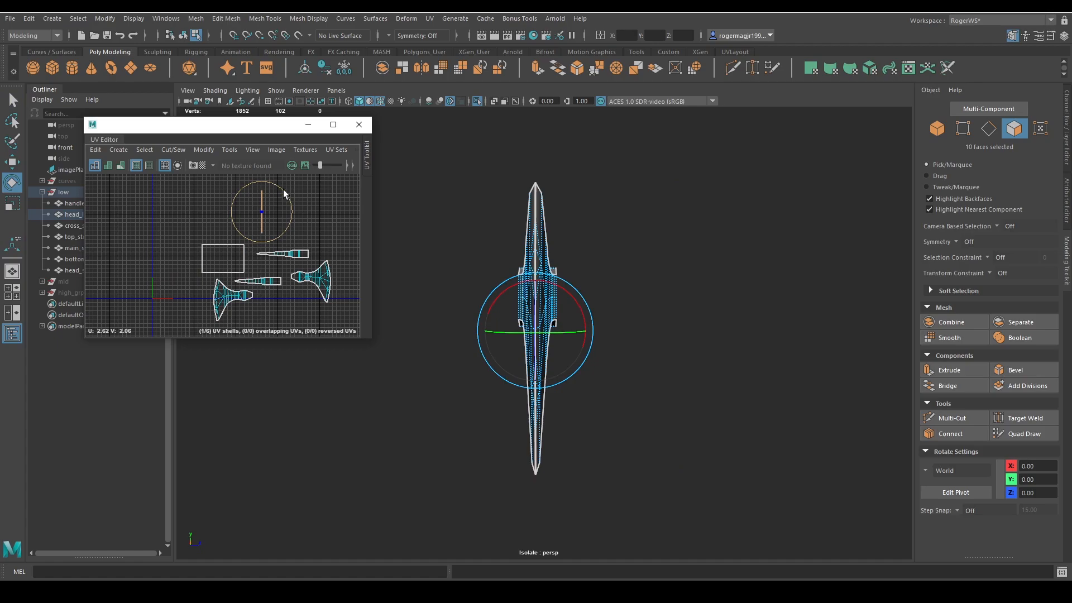
pyautogui.moveTo(284, 191); pyautogui.dragTo(297, 248)
pyautogui.press('f')
pyautogui.scroll(5, 256, 222)
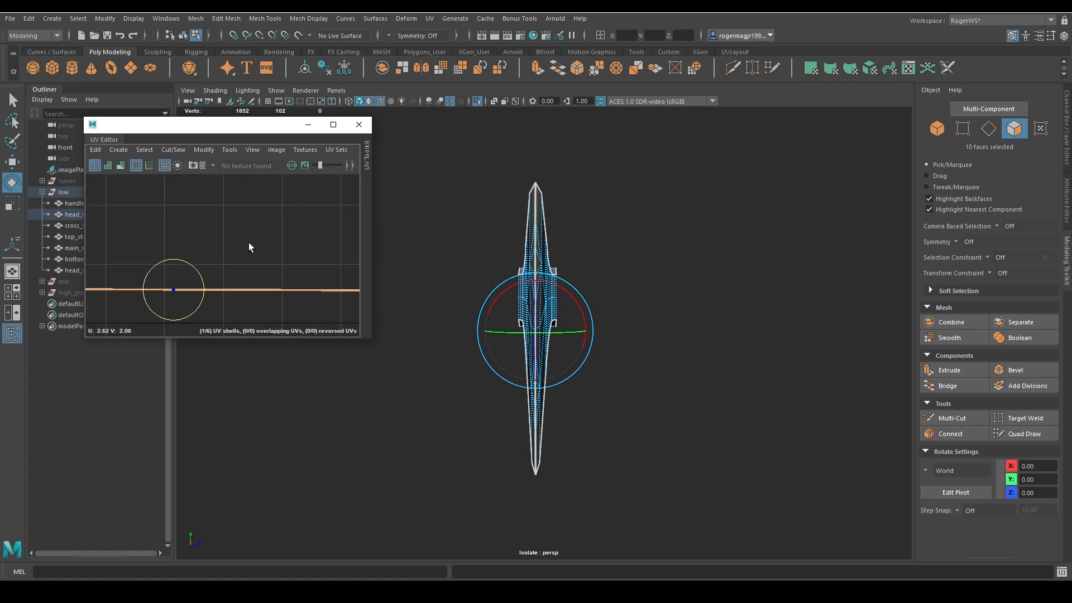
# Step: Select the cutting-edge strip's shell and convert the selection to UVs
pyautogui.keyDown('alt'); pyautogui.moveTo(220, 287); pyautogui.dragTo(215, 239, button='middle'); pyautogui.keyUp('alt')
pyautogui.moveTo(215, 239)
pyautogui.keyDown('ctrl'); pyautogui.mouseDown(button='right')
pyautogui.moveTo(308, 245)
pyautogui.moveTo(193, 240)
pyautogui.mouseUp(button='right'); pyautogui.keyUp('ctrl')
pyautogui.scroll(-3, 308, 245)
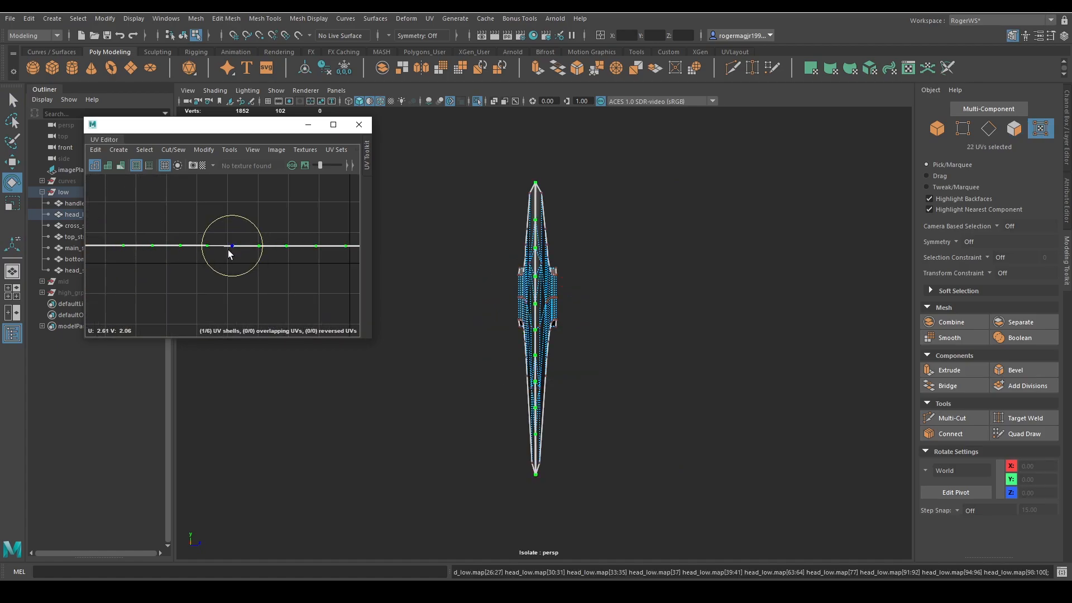
pyautogui.scroll(-3, 221, 235)
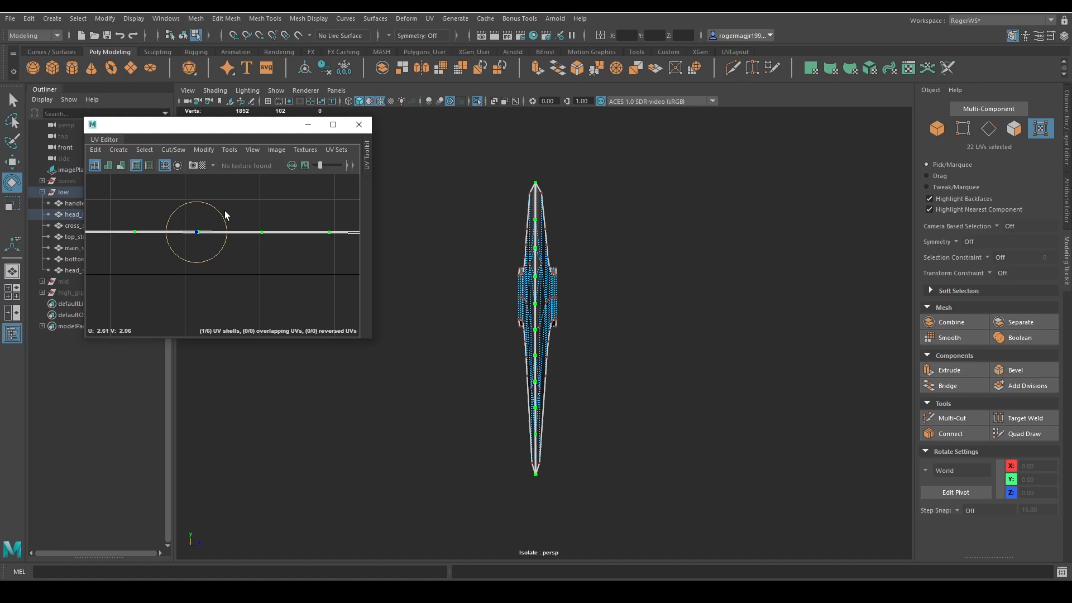
pyautogui.keyDown('shift'); pyautogui.moveTo(226, 213); pyautogui.dragTo(223, 207, button='right'); pyautogui.keyUp('shift')
pyautogui.moveTo(225, 209); pyautogui.dragTo(274, 286, button='right')
pyautogui.click(194, 236)
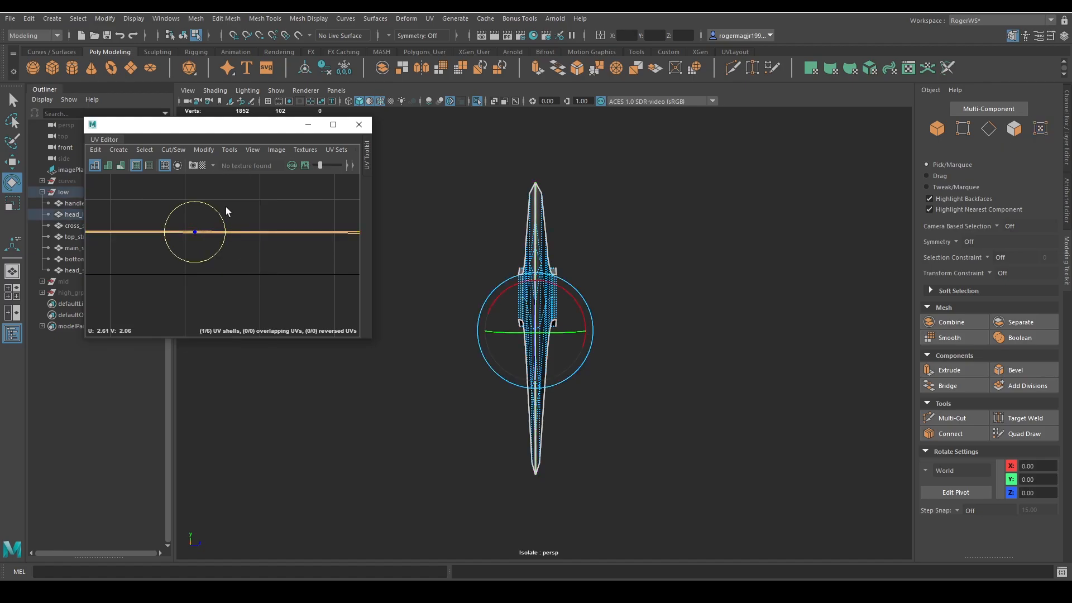
pyautogui.keyDown('ctrl'); pyautogui.moveTo(219, 208); pyautogui.dragTo(168, 212, button='right'); pyautogui.keyUp('ctrl')
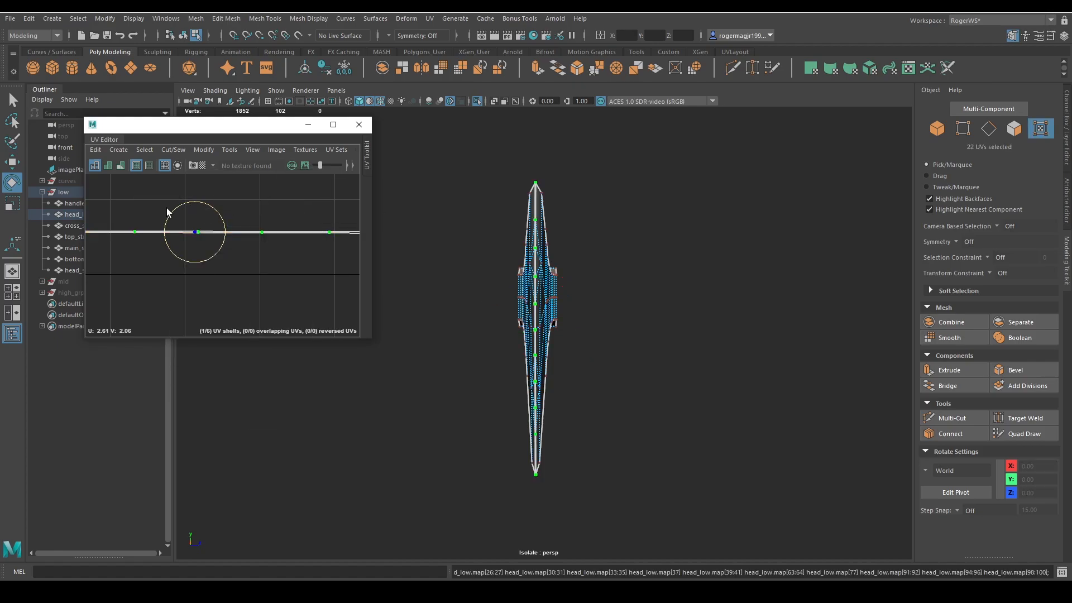
# Step: Straighten the cutting-edge strip's UVs in the enlarged UV Editor so the shell runs level
pyautogui.click(332, 126)
pyautogui.scroll(-8, 620, 250)
pyautogui.keyDown('alt'); pyautogui.moveTo(685, 274); pyautogui.dragTo(337, 349, button='middle'); pyautogui.keyUp('alt')
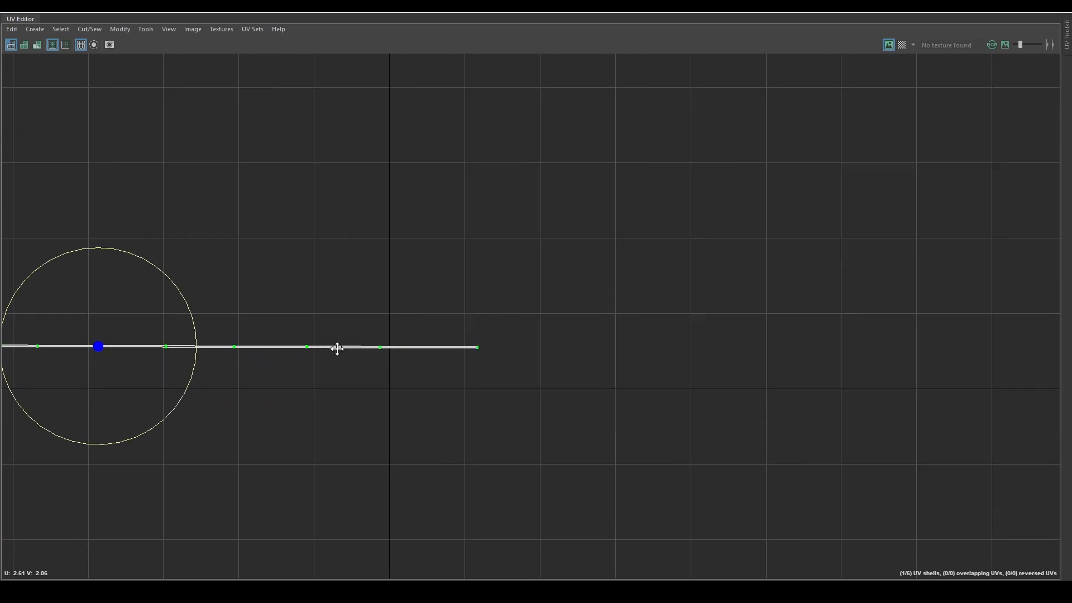
pyautogui.scroll(6, 506, 323)
pyautogui.keyDown('shift'); pyautogui.moveTo(492, 296); pyautogui.dragTo(545, 247, button='right'); pyautogui.keyUp('shift')
pyautogui.scroll(-2, 412, 345)
pyautogui.keyDown('alt'); pyautogui.moveTo(337, 307); pyautogui.dragTo(561, 280, button='middle'); pyautogui.keyUp('alt')
pyautogui.scroll(-3, 562, 279)
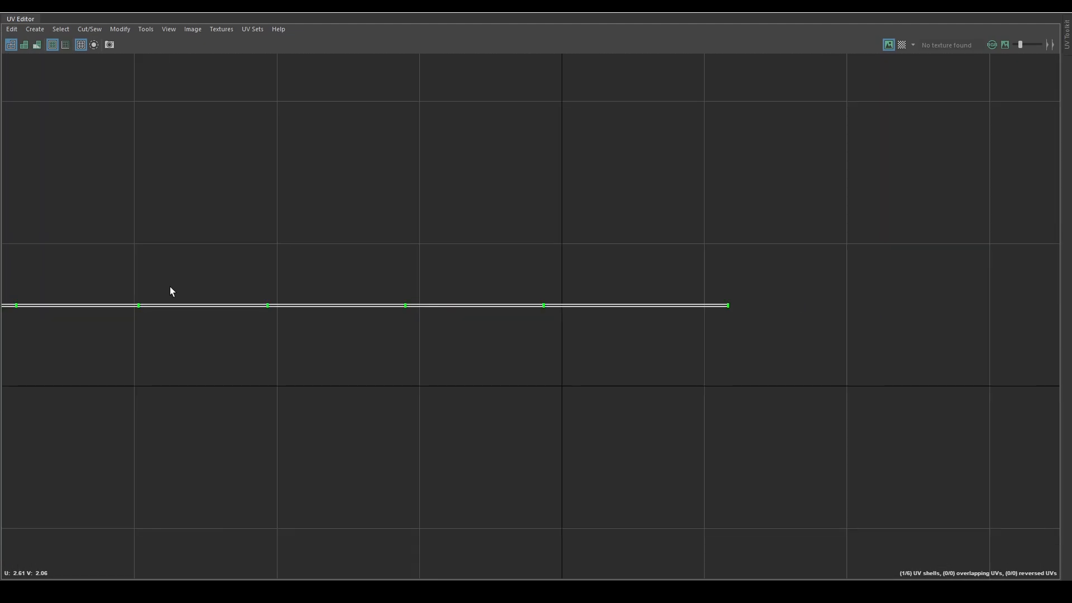
pyautogui.scroll(-2, 569, 262)
pyautogui.keyDown('alt'); pyautogui.moveTo(156, 282); pyautogui.dragTo(455, 255, button='middle'); pyautogui.keyUp('alt')
pyautogui.scroll(-6, 485, 249)
pyautogui.scroll(4, 306, 244)
pyautogui.scroll(4, 306, 244)
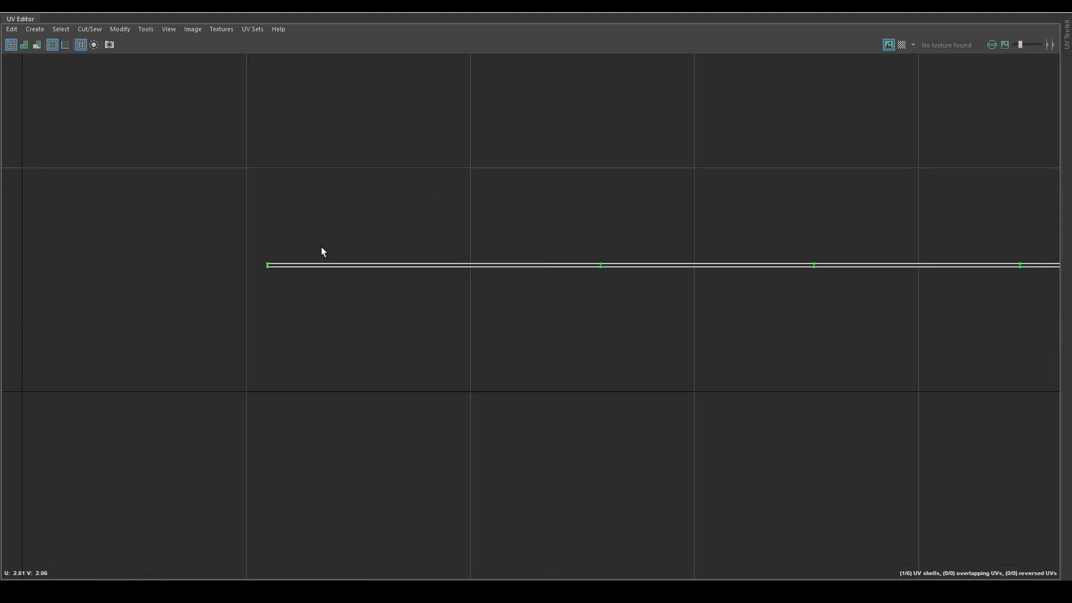
pyautogui.scroll(-4, 453, 298)
# Step: Move the straightened cutting-edge shell between the two tapered strip shells and restore the UV Editor to its smaller size
pyautogui.press('w')
pyautogui.scroll(-5, 510, 317)
pyautogui.keyDown('alt'); pyautogui.moveTo(503, 310); pyautogui.dragTo(446, 217, button='middle'); pyautogui.keyUp('alt')
pyautogui.scroll(-2, 481, 245)
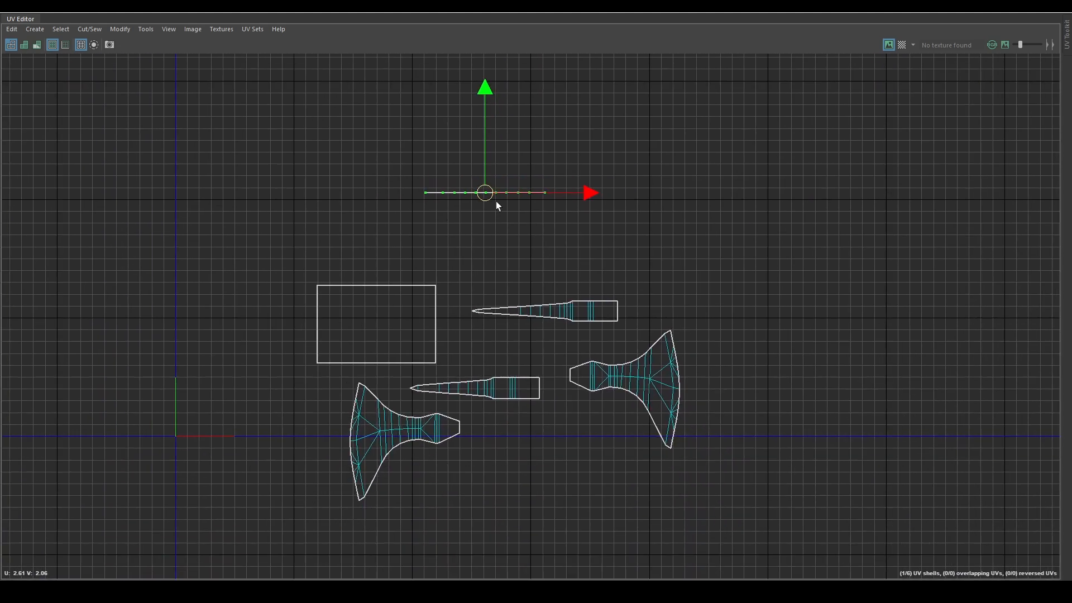
pyautogui.moveTo(484, 193); pyautogui.dragTo(535, 346)
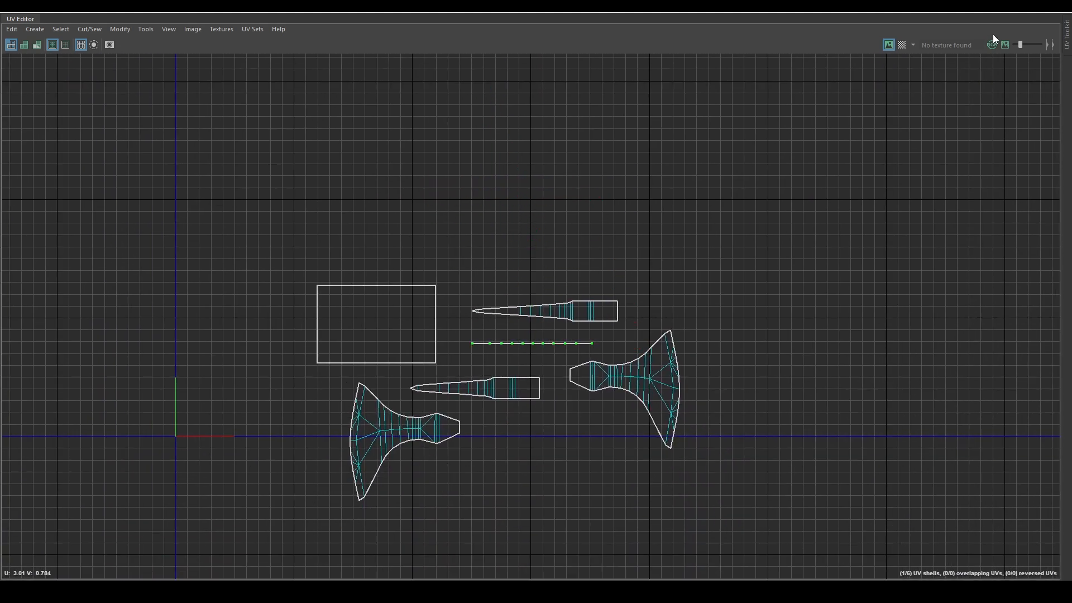
pyautogui.click(1023, 8)
# Step: Select the whole axe head, try hardening all its edges, and soften them again
pyautogui.keyDown('alt'); pyautogui.moveTo(605, 257); pyautogui.dragTo(515, 254); pyautogui.keyUp('alt')
pyautogui.moveTo(515, 254); pyautogui.dragTo(558, 209, button='right')
pyautogui.click(557, 209)
pyautogui.click(515, 256)
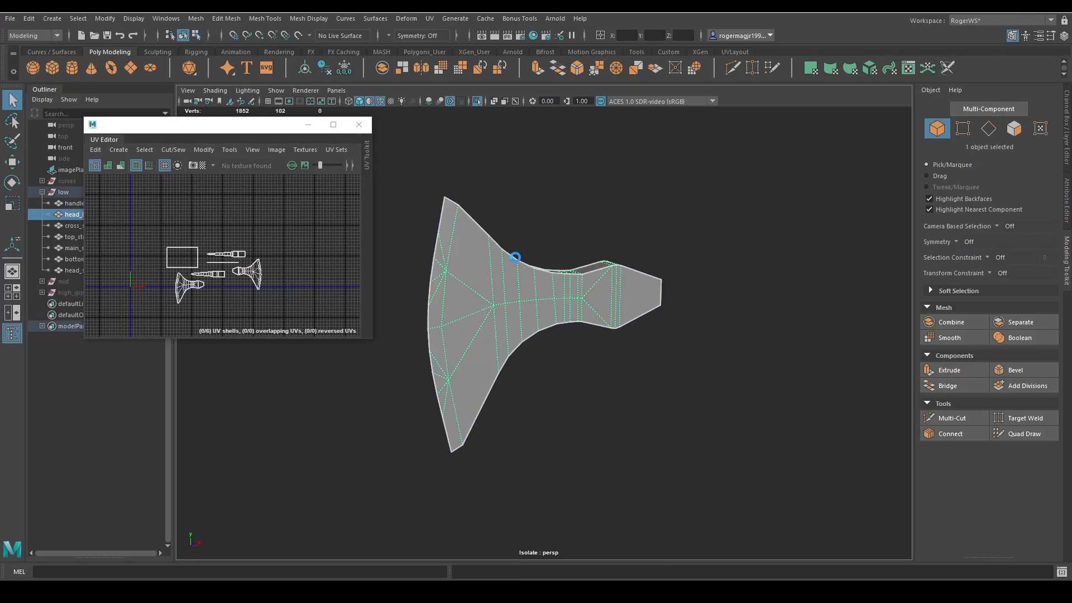
pyautogui.keyDown('alt'); pyautogui.moveTo(514, 257); pyautogui.dragTo(592, 209); pyautogui.keyUp('alt')
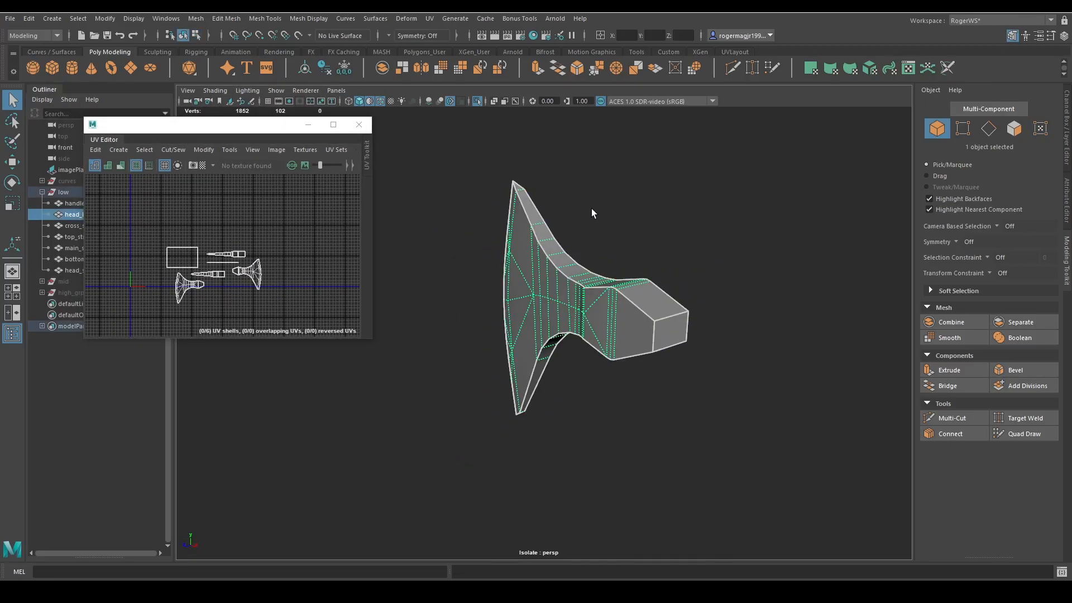
pyautogui.keyDown('shift'); pyautogui.moveTo(595, 200); pyautogui.dragTo(650, 238, button='right'); pyautogui.keyUp('shift')
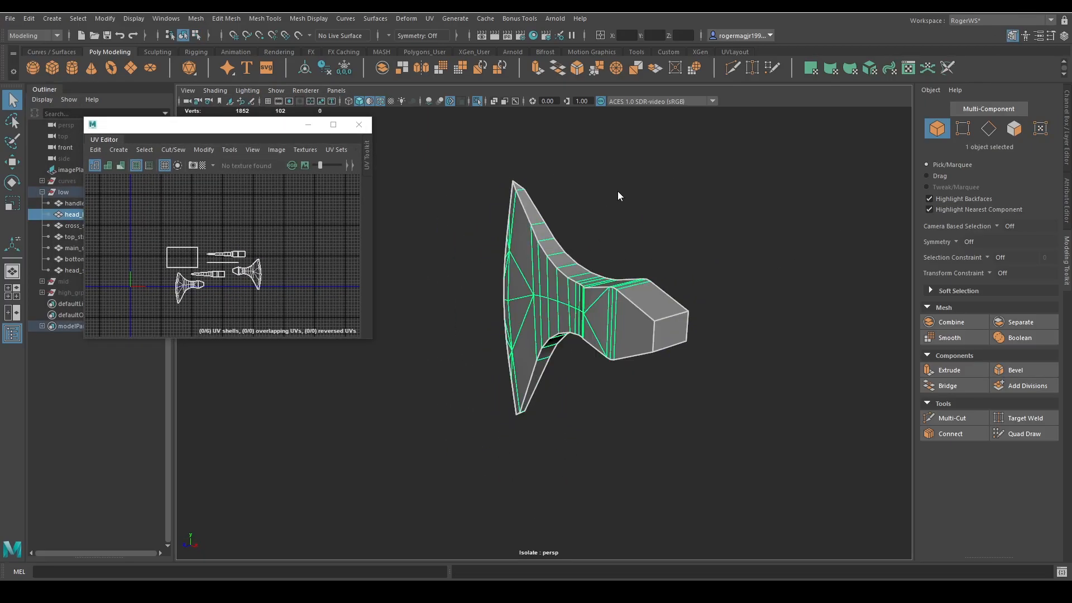
pyautogui.keyDown('shift'); pyautogui.moveTo(618, 191); pyautogui.dragTo(660, 260, button='right'); pyautogui.keyUp('shift')
pyautogui.scroll(5, 660, 260)
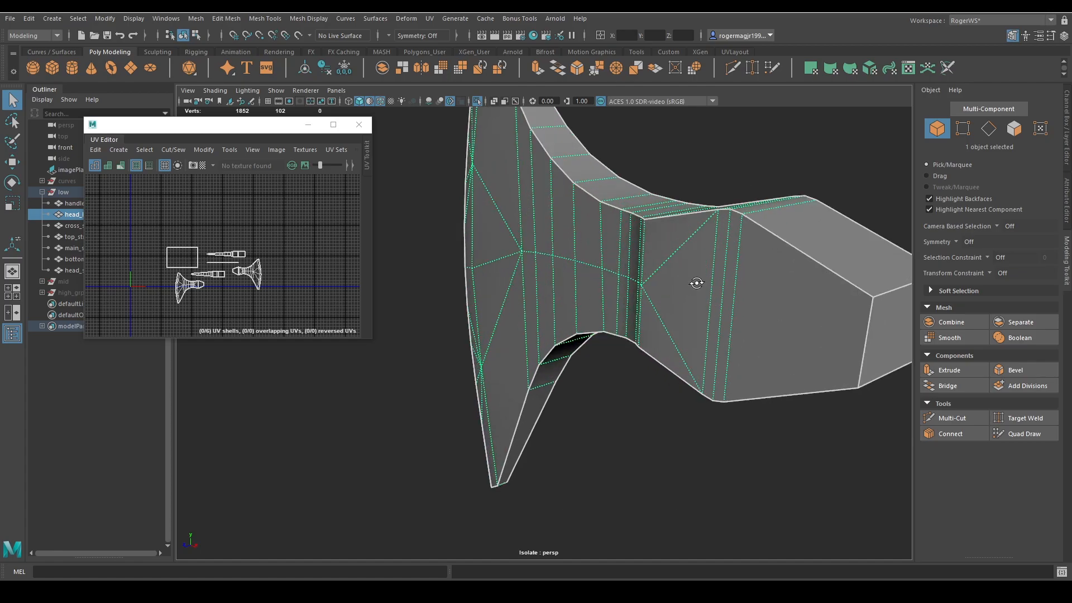
# Step: Select the chain of edges along the blade's bevel line and harden them
pyautogui.keyDown('alt'); pyautogui.moveTo(696, 283); pyautogui.dragTo(742, 274); pyautogui.keyUp('alt')
pyautogui.keyDown('alt'); pyautogui.moveTo(664, 262); pyautogui.dragTo(692, 279); pyautogui.keyUp('alt')
pyautogui.keyDown('alt'); pyautogui.moveTo(637, 246); pyautogui.dragTo(602, 242, button='middle'); pyautogui.keyUp('alt')
pyautogui.moveTo(602, 243)
pyautogui.keyDown('alt'); pyautogui.mouseDown()
pyautogui.moveTo(575, 182)
pyautogui.moveTo(748, 294)
pyautogui.moveTo(608, 239)
pyautogui.mouseUp(); pyautogui.keyUp('alt')
pyautogui.press('F10')
pyautogui.click(514, 197)
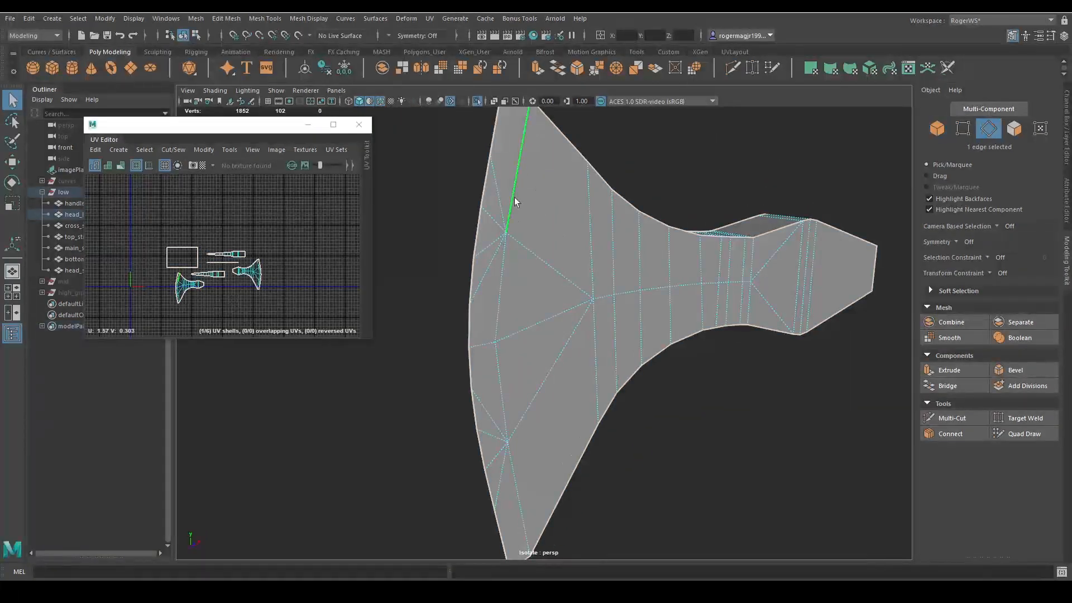
pyautogui.keyDown('shift'); pyautogui.click(507, 372); pyautogui.keyUp('shift')
pyautogui.keyDown('alt'); pyautogui.moveTo(538, 373); pyautogui.dragTo(544, 249, button='middle'); pyautogui.keyUp('alt')
pyautogui.keyDown('shift'); pyautogui.click(527, 379); pyautogui.keyUp('shift')
pyautogui.keyDown('shift'); pyautogui.moveTo(549, 203); pyautogui.dragTo(665, 243, button='right'); pyautogui.keyUp('shift')
# Step: Examine the shading along the hardened bevel line with the axe head deselected
pyautogui.keyDown('alt'); pyautogui.moveTo(665, 244); pyautogui.dragTo(704, 335); pyautogui.keyUp('alt')
pyautogui.click(712, 356)
pyautogui.keyDown('alt'); pyautogui.moveTo(638, 298); pyautogui.dragTo(578, 253); pyautogui.keyUp('alt')
pyautogui.scroll(-3, 579, 254)
pyautogui.moveTo(643, 270)
pyautogui.keyDown('alt'); pyautogui.mouseDown()
pyautogui.moveTo(604, 197)
pyautogui.moveTo(626, 275)
pyautogui.mouseUp(); pyautogui.keyUp('alt')
pyautogui.press('F8')
pyautogui.click(648, 183)
pyautogui.scroll(5, 599, 256)
pyautogui.scroll(-4, 601, 225)
# Step: Undo the edge hardening along the blade's bevel line
pyautogui.hotkey('ctrl', 'z')
pyautogui.hotkey('ctrl', 'z')
pyautogui.hotkey('ctrl', 'z')
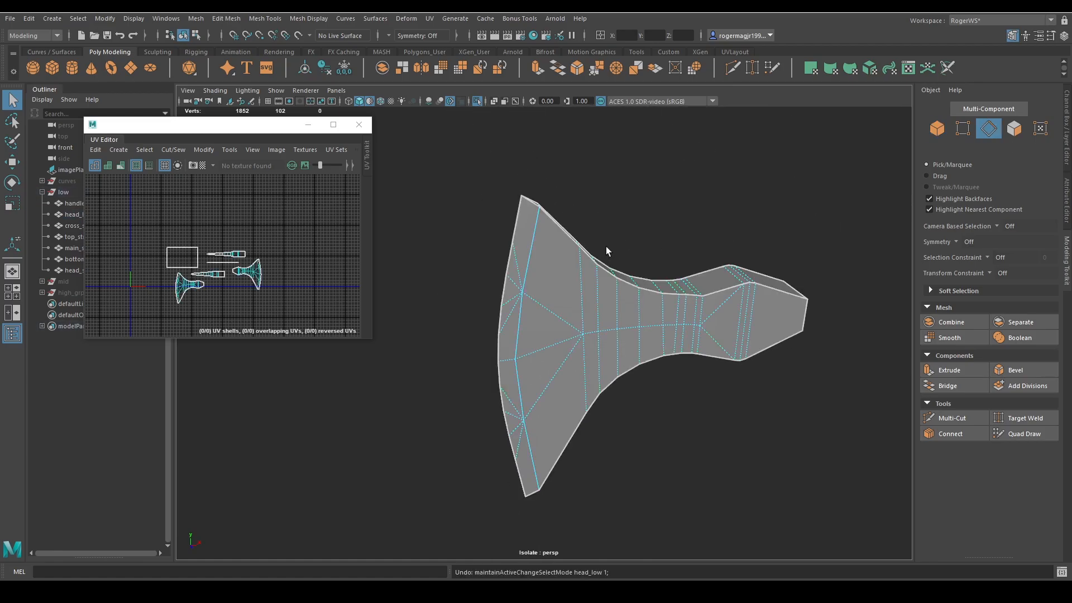
pyautogui.press('F8')
pyautogui.scroll(4, 571, 249)
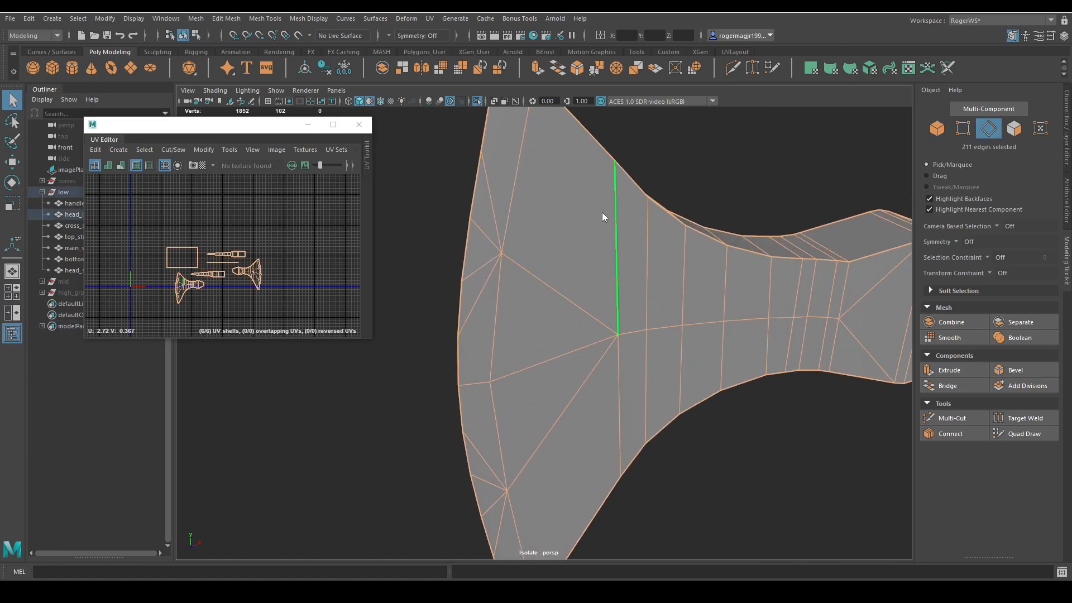
# Step: Close the UV Editor, unhide high_grp and bring it into the isolated view
pyautogui.click(359, 124)
pyautogui.click(76, 272)
pyautogui.click(88, 292)
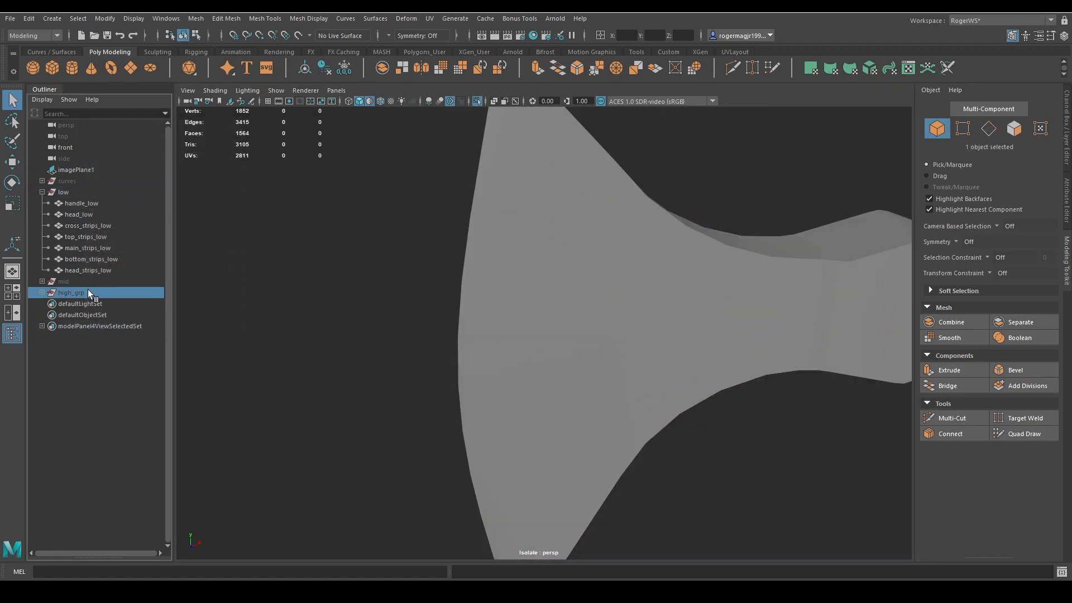
pyautogui.hotkey('shift', 'h')
pyautogui.hotkey('ctrl', '1')
pyautogui.hotkey('ctrl', '1')
pyautogui.click(637, 173)
# Step: Inspect the high-poly blade's bevel and hide the high-poly axe head mesh
pyautogui.scroll(-4, 611, 218)
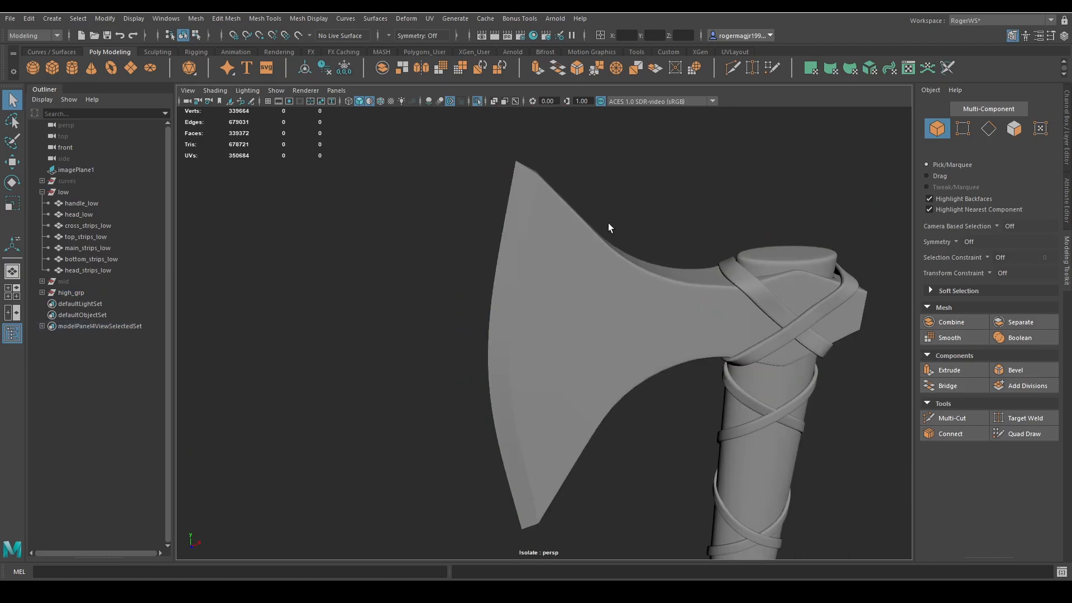
pyautogui.keyDown('alt'); pyautogui.moveTo(608, 223); pyautogui.dragTo(594, 188); pyautogui.keyUp('alt')
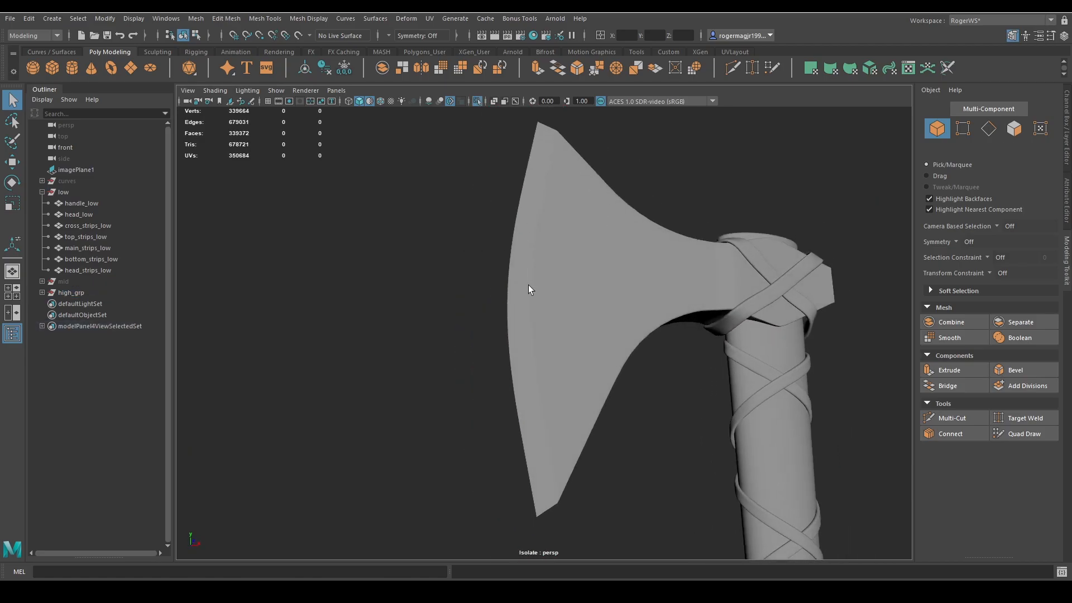
pyautogui.keyDown('alt'); pyautogui.moveTo(554, 432); pyautogui.dragTo(552, 364); pyautogui.keyUp('alt')
pyautogui.scroll(-3, 577, 301)
pyautogui.click(567, 314)
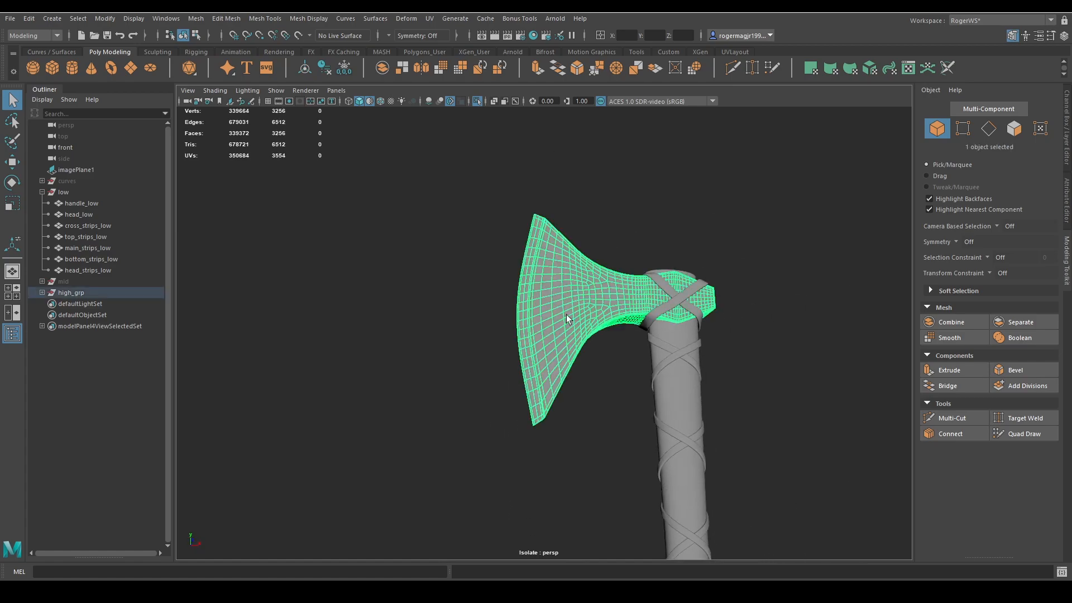
pyautogui.hotkey('ctrl', 'h')
# Step: Turn off the isolated view and examine the low-poly head together with the high-poly handle and straps
pyautogui.click(90, 194)
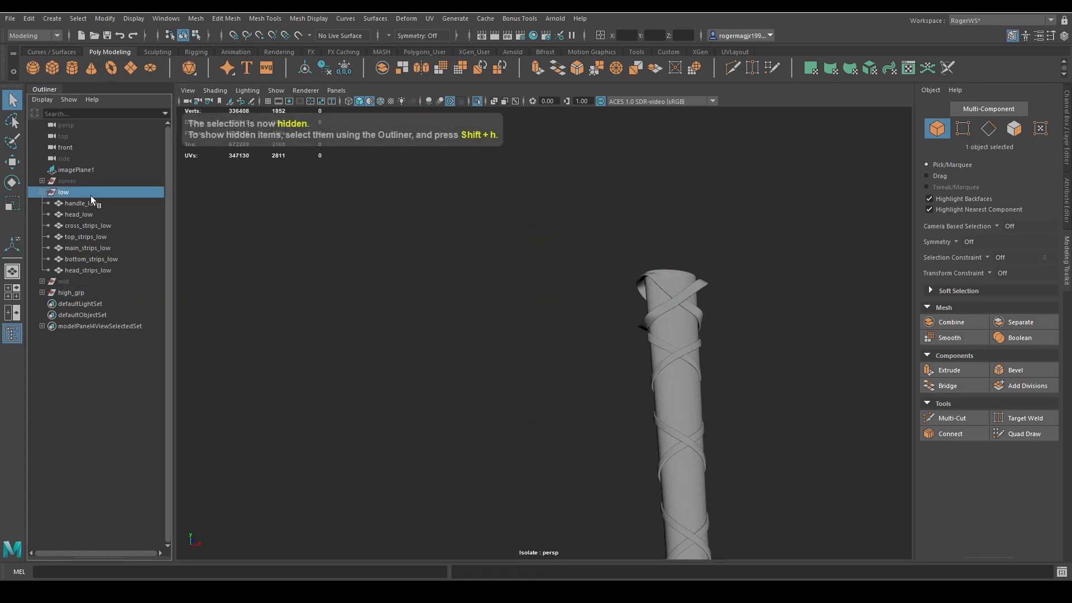
pyautogui.hotkey('ctrl', '1')
pyautogui.keyDown('alt'); pyautogui.moveTo(591, 246); pyautogui.dragTo(556, 294); pyautogui.keyUp('alt')
pyautogui.click(588, 249)
pyautogui.scroll(3, 583, 261)
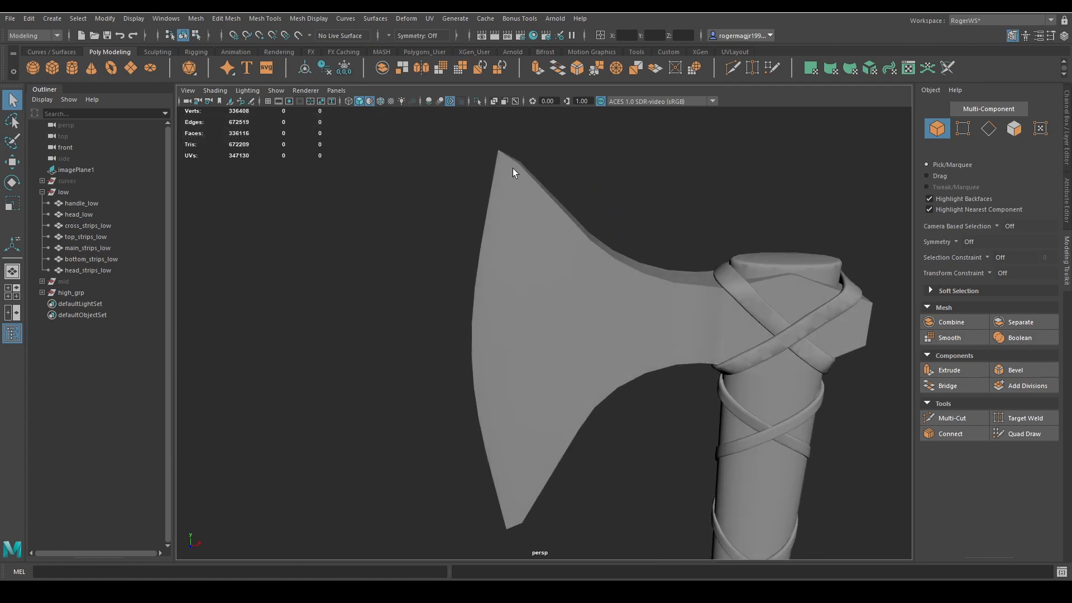
pyautogui.keyDown('alt'); pyautogui.moveTo(575, 233); pyautogui.dragTo(547, 276); pyautogui.keyUp('alt')
# Step: Hide high_grp and select head_low
pyautogui.click(98, 293)
pyautogui.hotkey('ctrl', 'h')
pyautogui.click(554, 260)
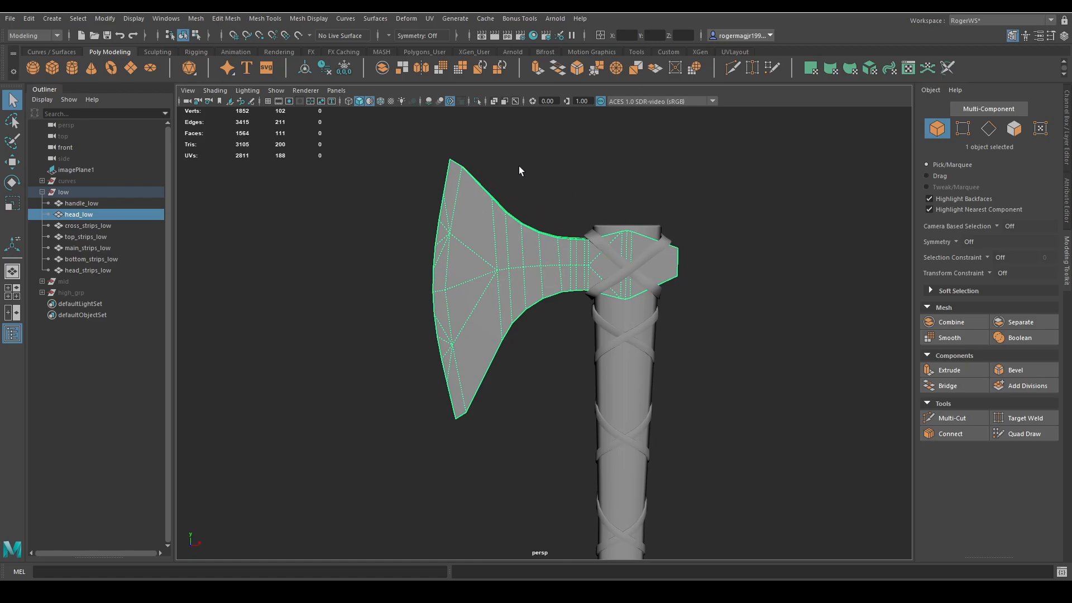
# Step: Examine the low-poly axe head and its straps from several angles
pyautogui.keyDown('alt'); pyautogui.moveTo(519, 170); pyautogui.dragTo(412, 226); pyautogui.keyUp('alt')
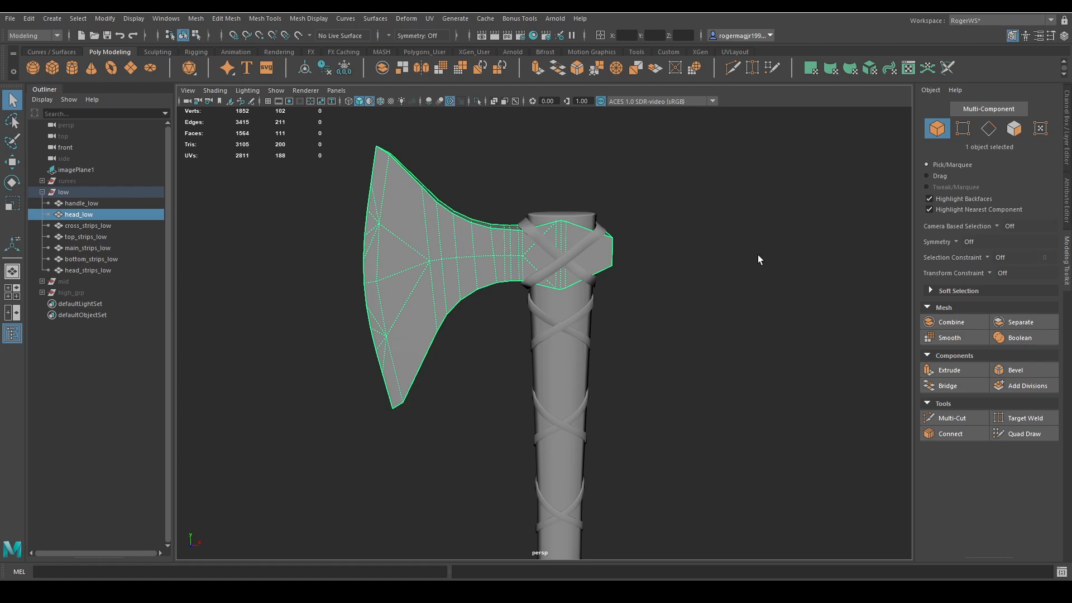
pyautogui.press('f')
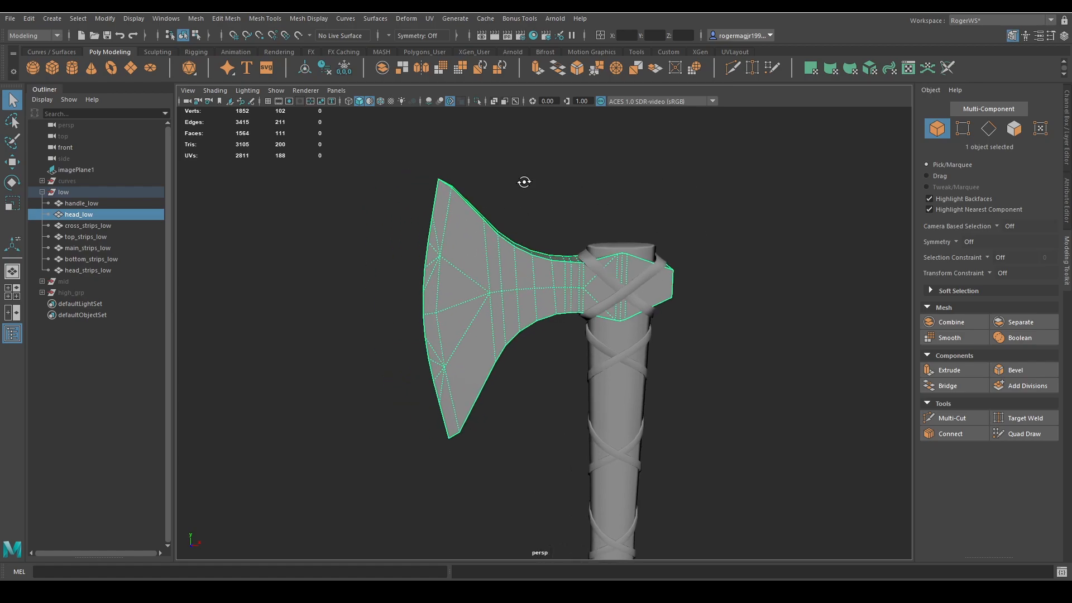
pyautogui.click(625, 209)
pyautogui.keyDown('alt'); pyautogui.moveTo(524, 182); pyautogui.dragTo(524, 209); pyautogui.keyUp('alt')
pyautogui.scroll(4, 617, 225)
pyautogui.click(617, 225)
pyautogui.scroll(-3, 517, 196)
pyautogui.click(533, 175)
pyautogui.click(493, 251)
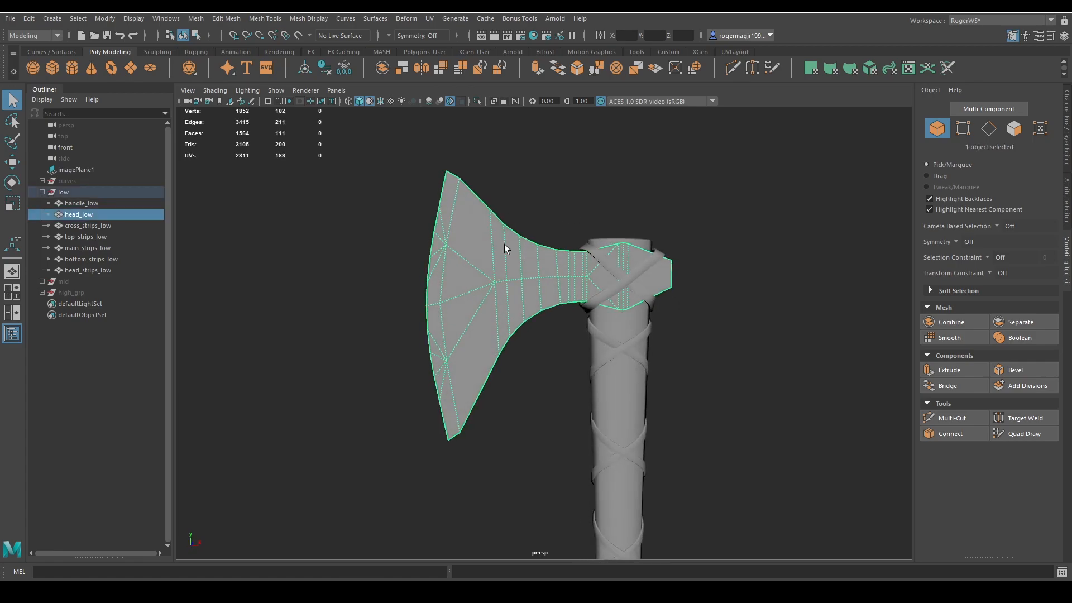
# Step: Isolate handle_low and frame its upper end in the view
pyautogui.keyDown('alt'); pyautogui.moveTo(504, 247); pyautogui.dragTo(625, 272); pyautogui.keyUp('alt')
pyautogui.click(625, 272)
pyautogui.hotkey('ctrl', '1')
pyautogui.press('f')
pyautogui.keyDown('alt'); pyautogui.moveTo(646, 230); pyautogui.dragTo(658, 307, button='middle'); pyautogui.keyUp('alt')
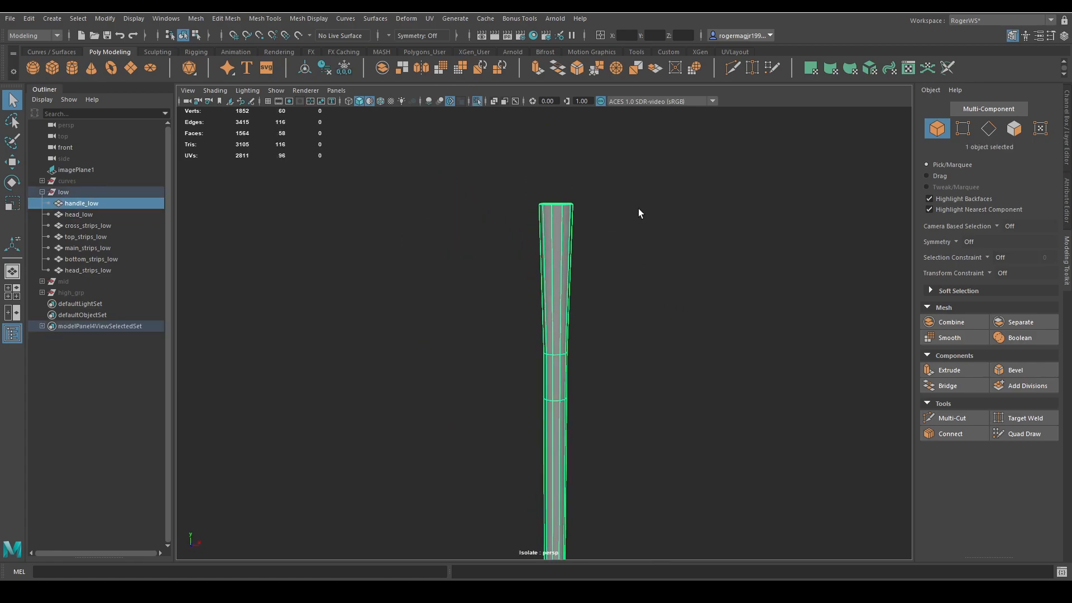
# Step: Examine the upper end of handle_low close up and from above
pyautogui.press('F11')
pyautogui.moveTo(620, 184); pyautogui.dragTo(528, 263)
pyautogui.press('f')
pyautogui.scroll(-5, 503, 223)
pyautogui.press('F8')
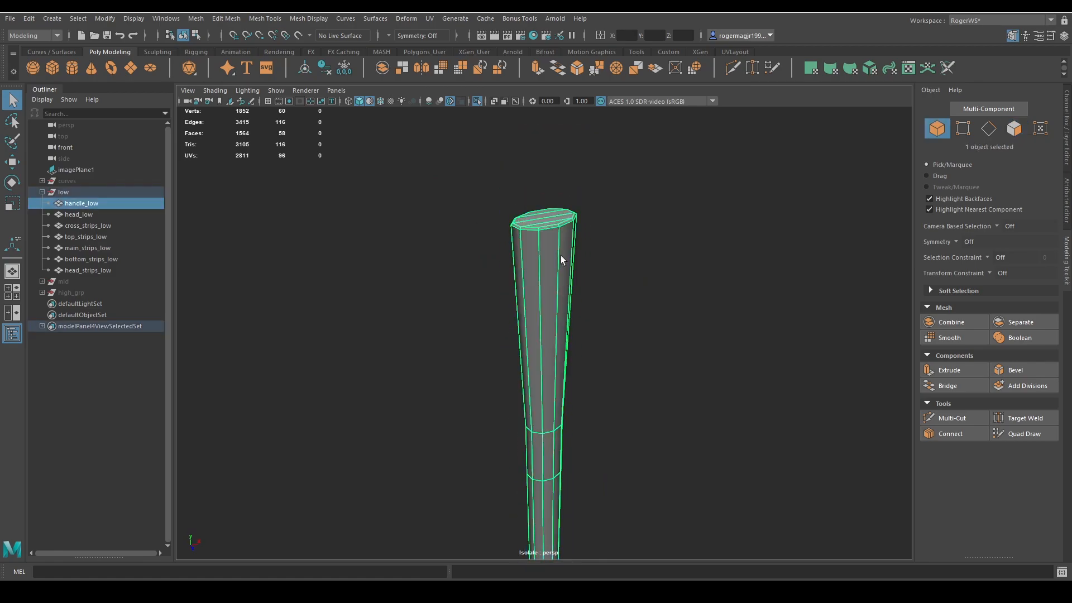
pyautogui.scroll(-4, 577, 287)
pyautogui.keyDown('alt'); pyautogui.moveTo(578, 287); pyautogui.dragTo(577, 221, button='middle'); pyautogui.keyUp('alt')
pyautogui.keyDown('alt'); pyautogui.moveTo(577, 221); pyautogui.dragTo(542, 179); pyautogui.keyUp('alt')
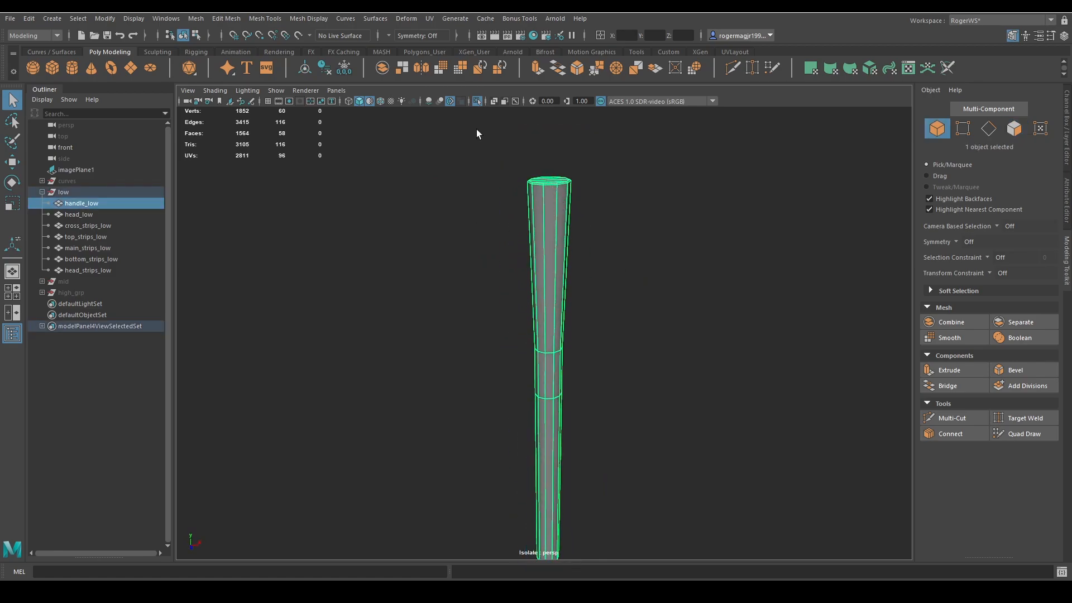
# Step: Open the UV Editor in UV component mode and frame handle_low's UV shells
pyautogui.click(907, 69)
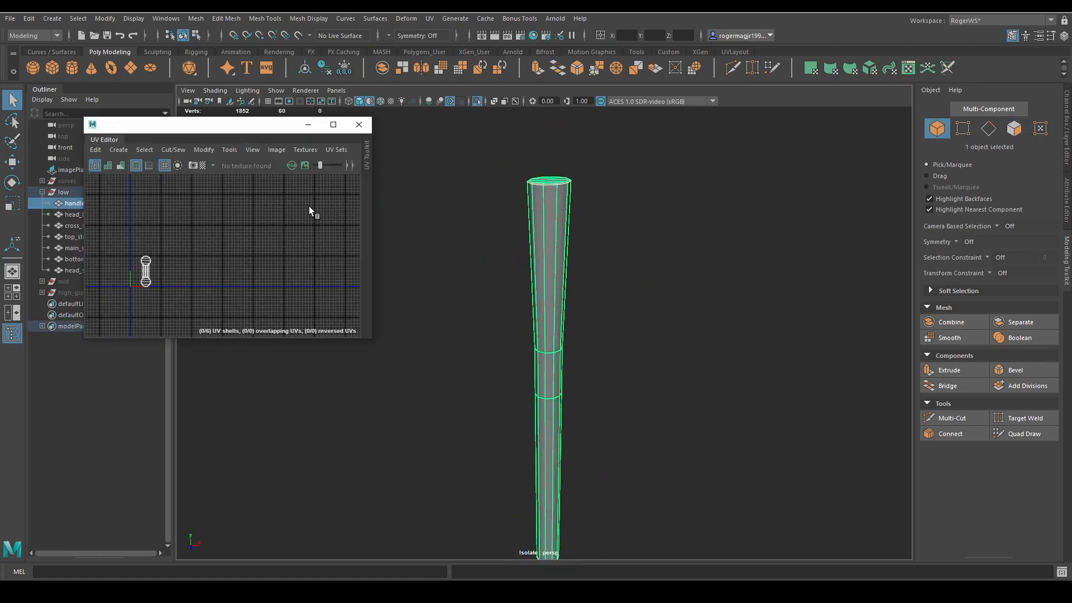
pyautogui.click(366, 146)
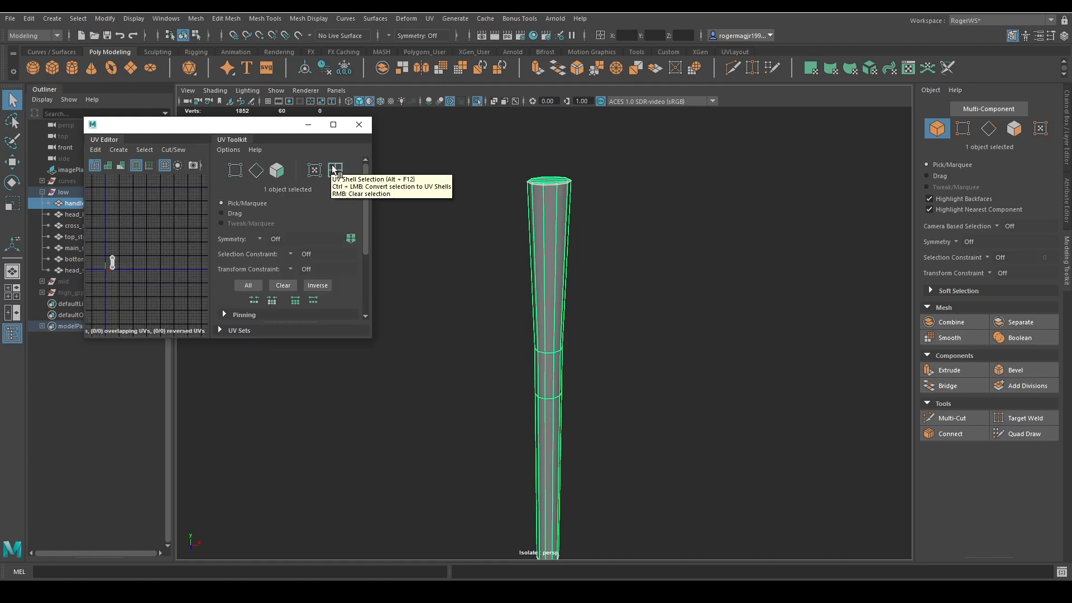
pyautogui.click(335, 169)
pyautogui.click(315, 170)
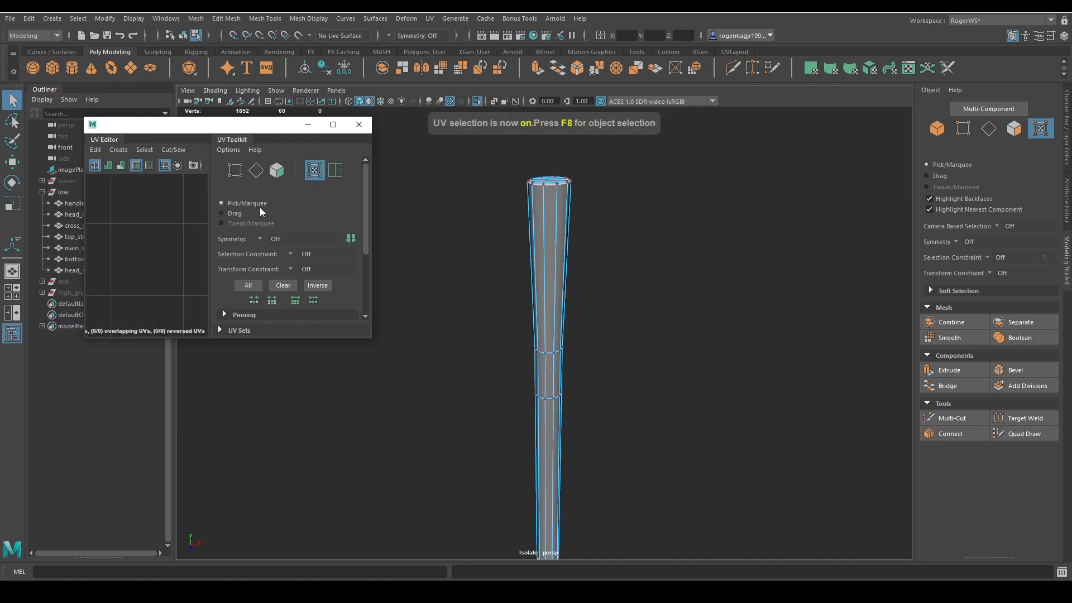
pyautogui.scroll(-3, 260, 211)
pyautogui.scroll(3, 290, 256)
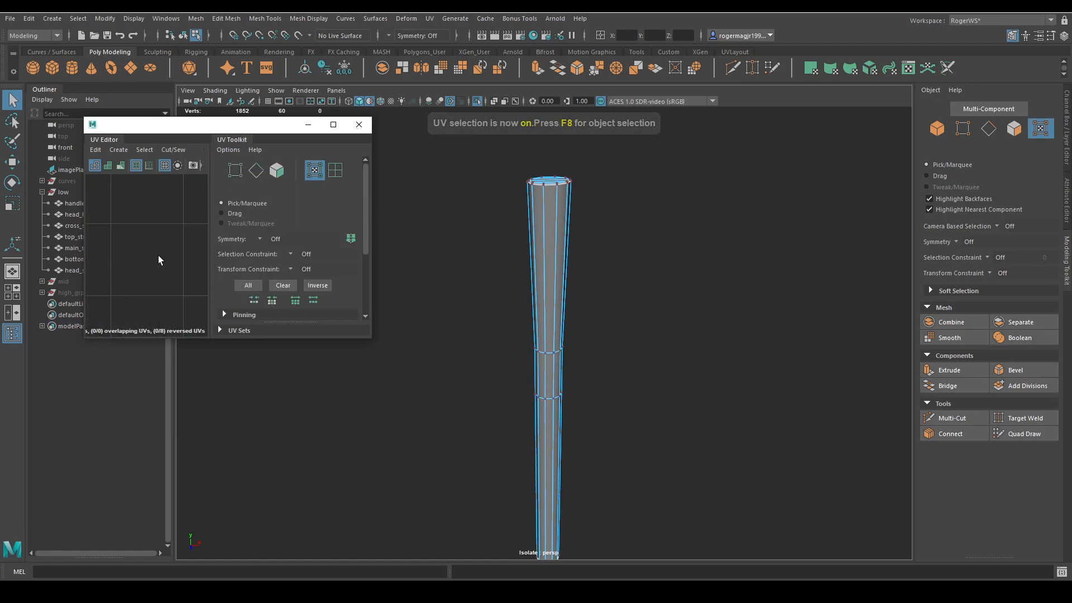
pyautogui.click(232, 143)
pyautogui.press('f')
pyautogui.scroll(4, 284, 240)
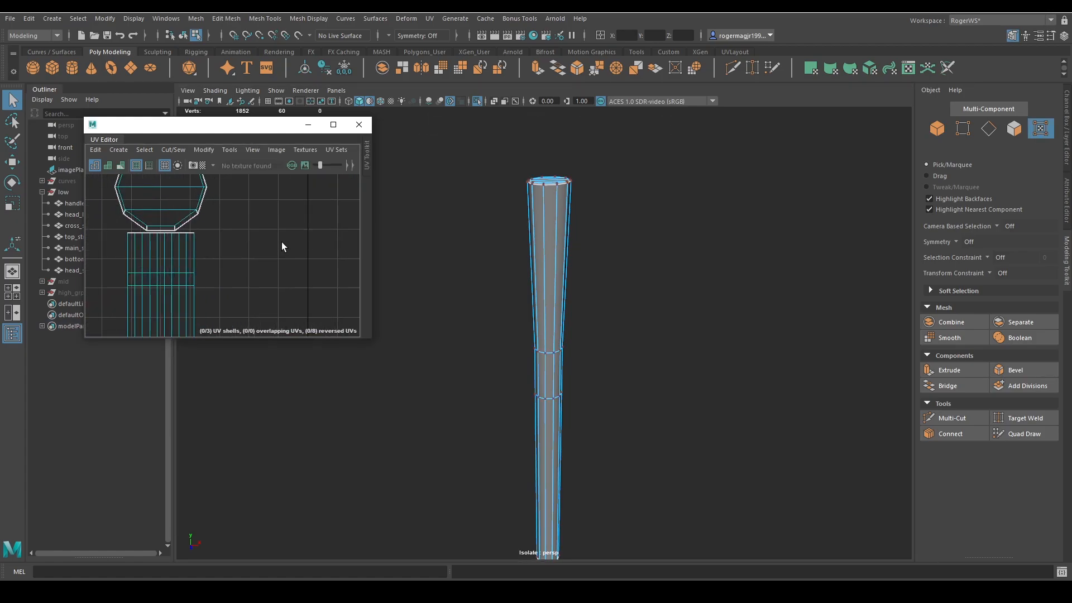
pyautogui.moveTo(281, 243); pyautogui.dragTo(267, 237, button='right')
pyautogui.scroll(-4, 267, 237)
pyautogui.moveTo(284, 182); pyautogui.dragTo(284, 184, button='right')
pyautogui.moveTo(154, 268); pyautogui.dragTo(218, 283, button='right')
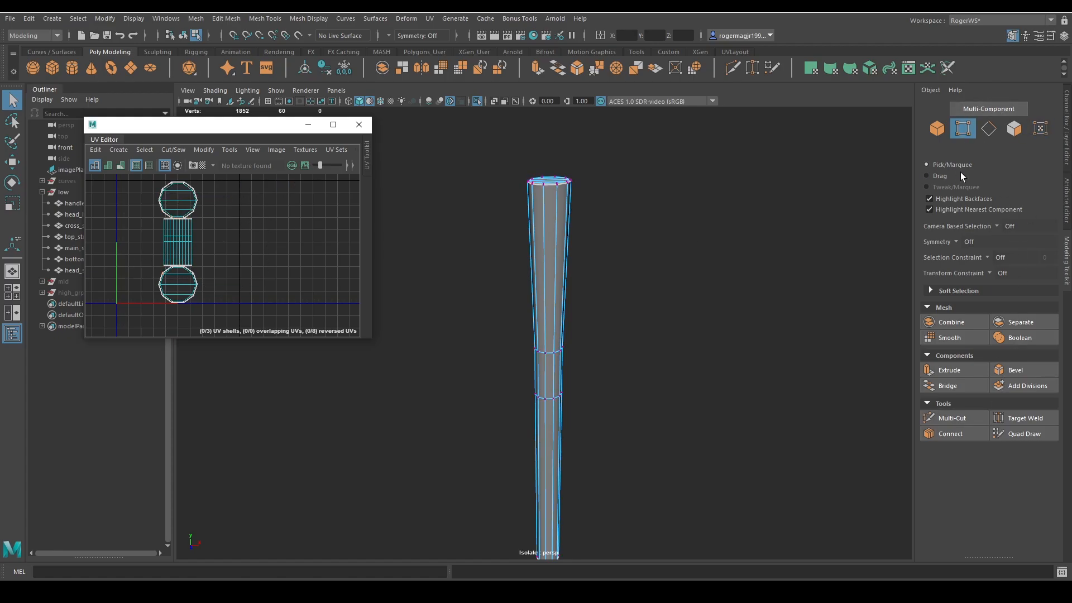
pyautogui.keyDown('alt'); pyautogui.moveTo(679, 181); pyautogui.dragTo(698, 166, button='middle'); pyautogui.keyUp('alt')
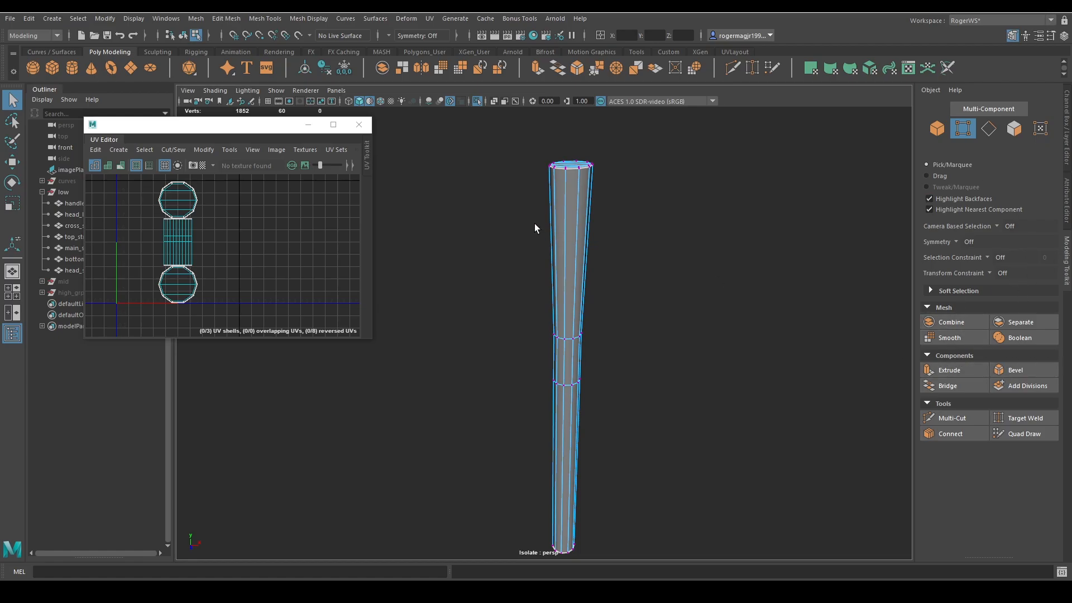
pyautogui.keyDown('alt'); pyautogui.moveTo(594, 167); pyautogui.dragTo(593, 181, button='middle'); pyautogui.keyUp('alt')
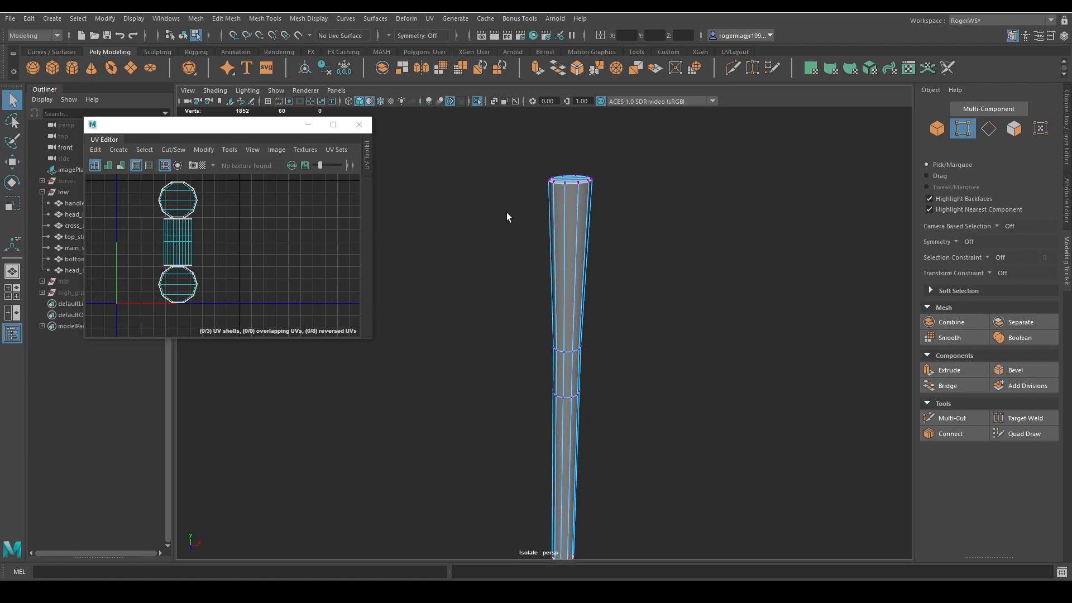
pyautogui.moveTo(673, 206)
pyautogui.keyDown('alt'); pyautogui.mouseDown()
pyautogui.moveTo(688, 216)
pyautogui.moveTo(692, 205)
pyautogui.mouseUp(); pyautogui.keyUp('alt')
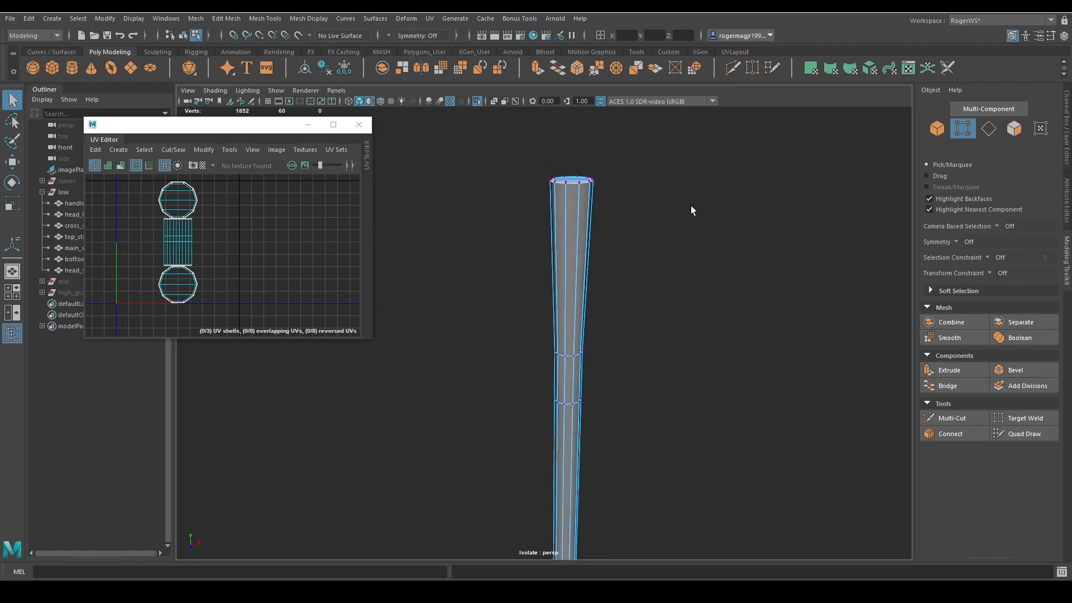
pyautogui.scroll(-2, 254, 207)
pyautogui.keyDown('alt'); pyautogui.moveTo(254, 207); pyautogui.dragTo(262, 235, button='middle'); pyautogui.keyUp('alt')
pyautogui.moveTo(248, 234)
pyautogui.mouseDown(button='right')
pyautogui.moveTo(238, 255)
pyautogui.moveTo(232, 236)
pyautogui.moveTo(248, 234)
pyautogui.mouseUp(button='right')
pyautogui.press('F11')
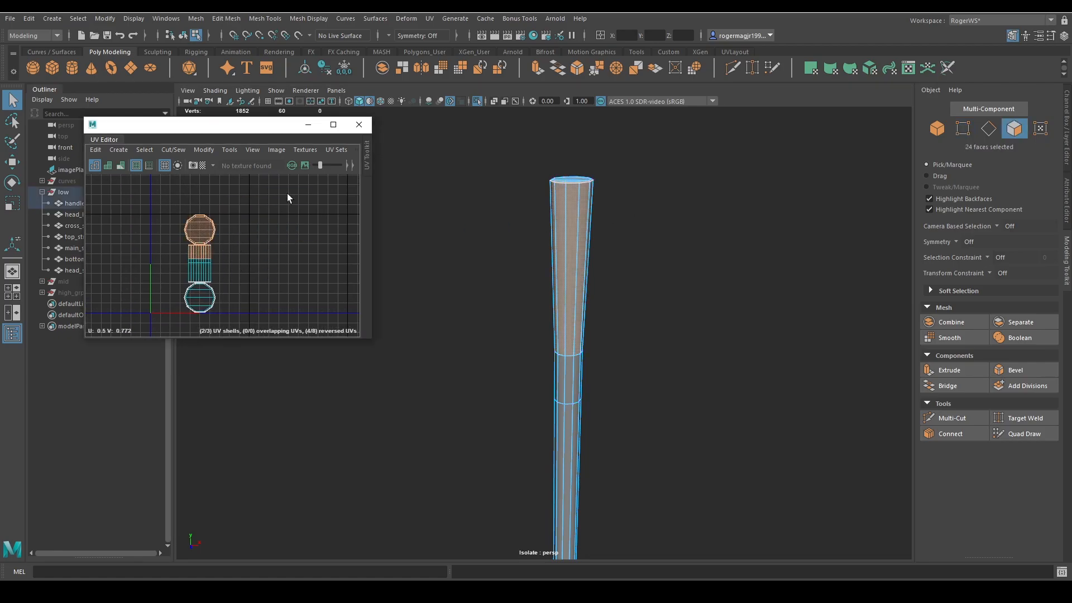
pyautogui.press('F10')
pyautogui.press('F9')
pyautogui.moveTo(194, 179); pyautogui.dragTo(196, 180, button='right')
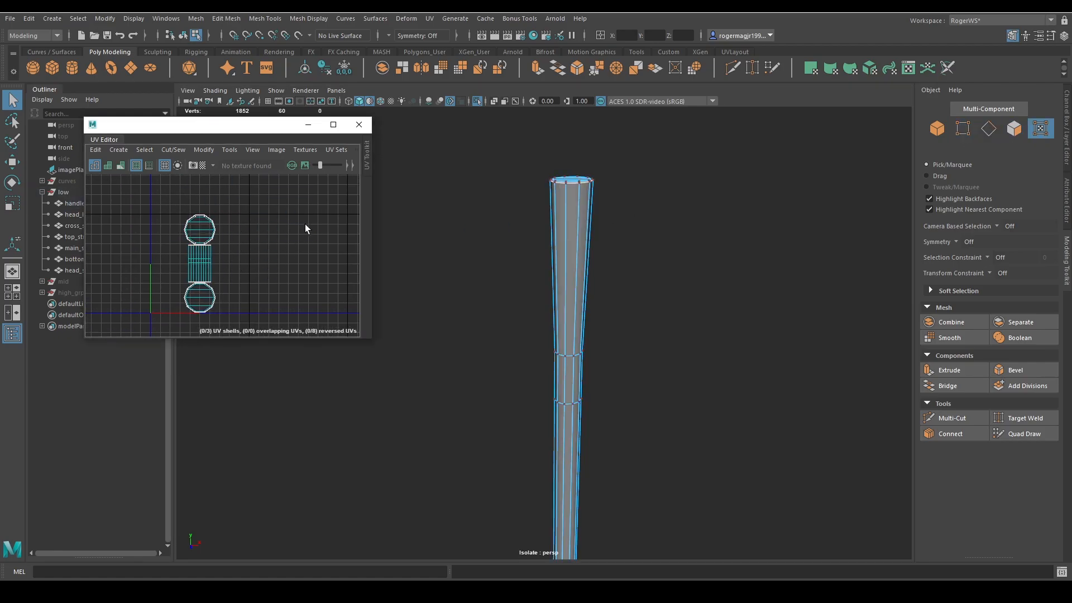
pyautogui.moveTo(267, 180); pyautogui.dragTo(267, 163, button='right')
pyautogui.press('F11')
pyautogui.keyDown('alt'); pyautogui.moveTo(621, 239); pyautogui.dragTo(634, 261); pyautogui.keyUp('alt')
pyautogui.keyDown('alt'); pyautogui.moveTo(635, 260); pyautogui.dragTo(632, 287, button='middle'); pyautogui.keyUp('alt')
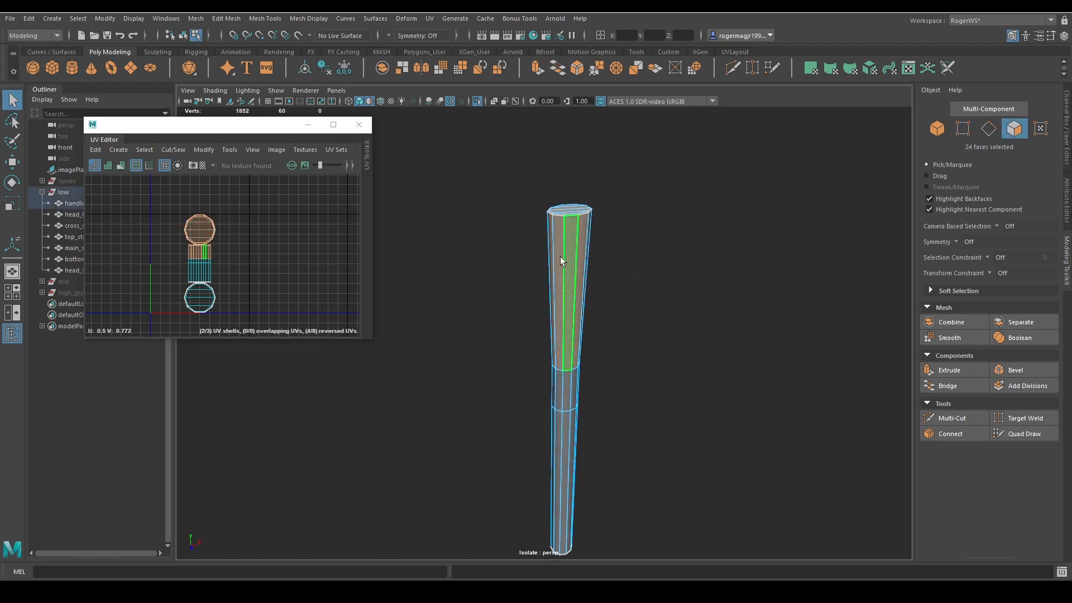
# Step: Select all edges of handle_low and sew its UVs together into a single shell
pyautogui.scroll(-5, 564, 260)
pyautogui.moveTo(576, 304); pyautogui.dragTo(620, 239, button='right')
pyautogui.click(565, 261)
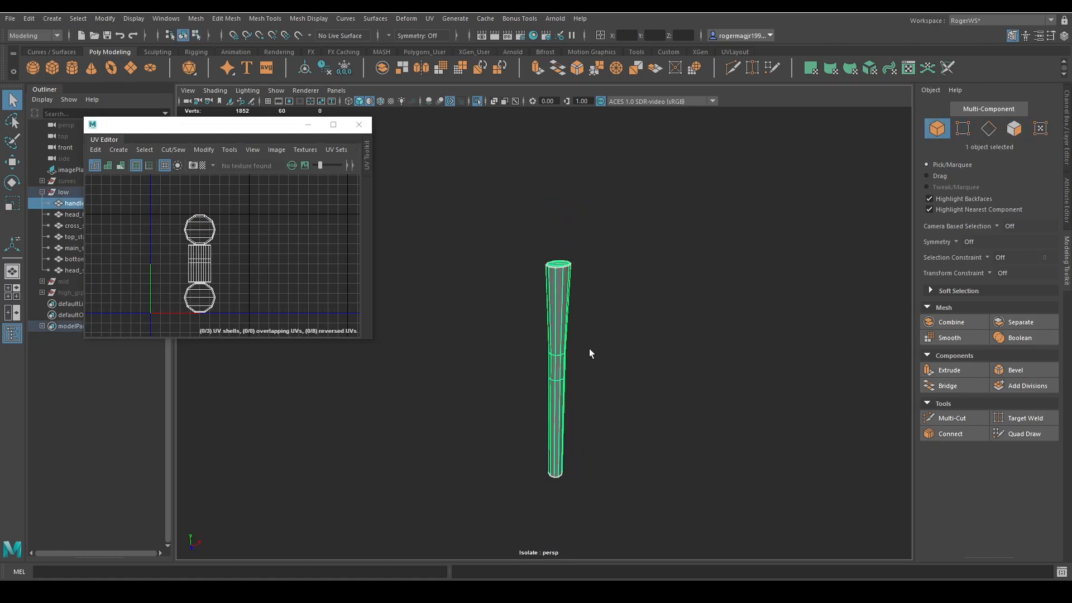
pyautogui.press('F10')
pyautogui.moveTo(497, 179); pyautogui.dragTo(651, 446)
pyautogui.moveTo(655, 492); pyautogui.dragTo(656, 493)
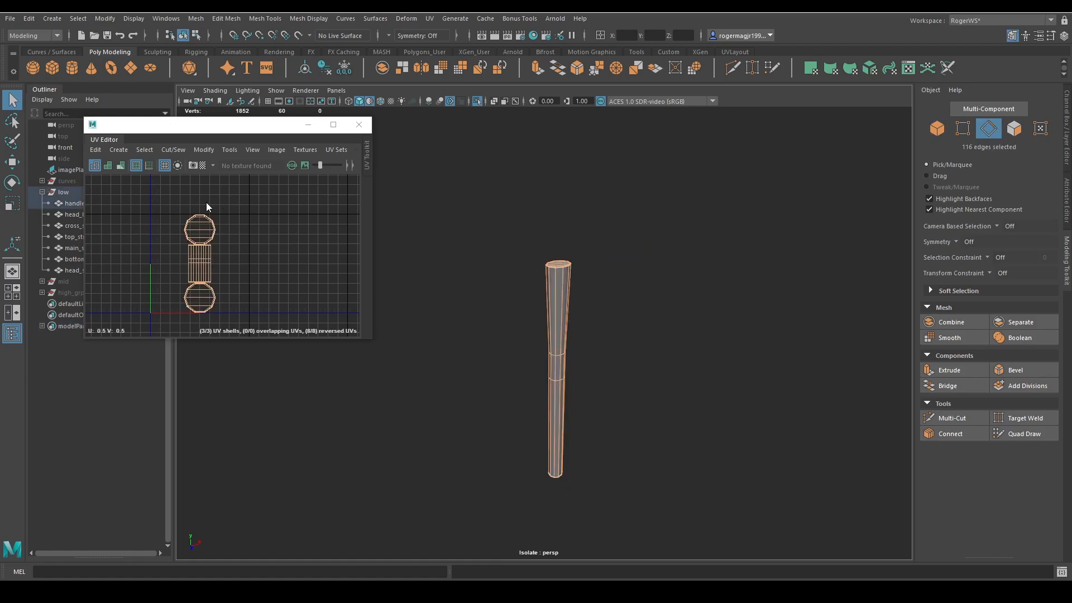
pyautogui.keyDown('shift'); pyautogui.moveTo(206, 203); pyautogui.dragTo(239, 219, button='right'); pyautogui.keyUp('shift')
pyautogui.scroll(5, 591, 263)
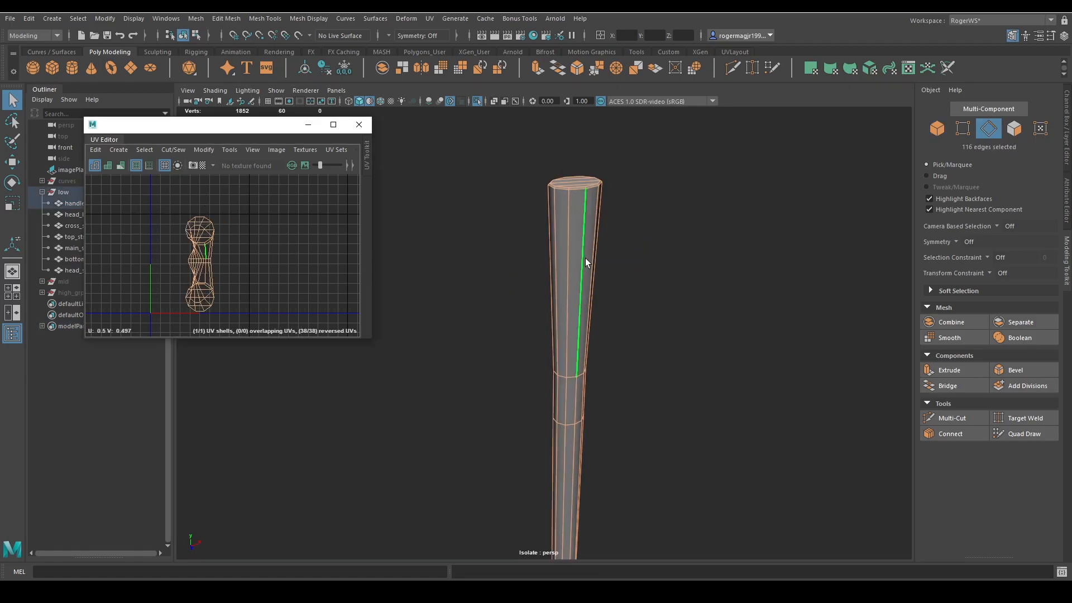
# Step: Try to planar-map the faces of the handle's upper end cap and move their UV shell away from the body
pyautogui.keyDown('alt'); pyautogui.moveTo(587, 261); pyautogui.dragTo(563, 320, button='middle'); pyautogui.keyUp('alt')
pyautogui.moveTo(563, 320); pyautogui.dragTo(611, 278, button='right')
pyautogui.click(610, 278)
pyautogui.click(576, 282)
pyautogui.scroll(5, 597, 252)
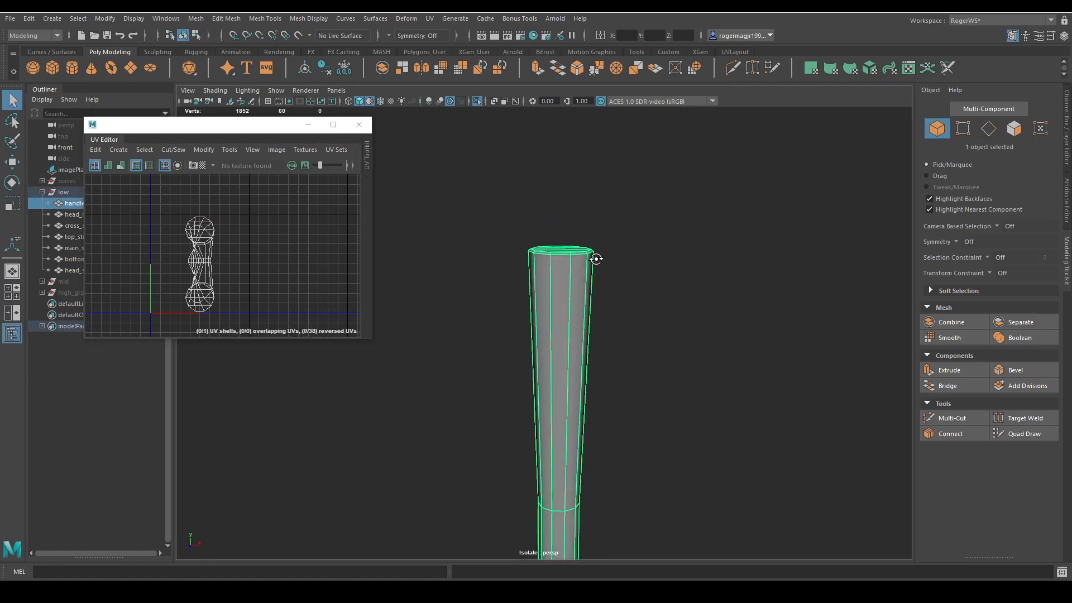
pyautogui.keyDown('alt'); pyautogui.moveTo(540, 142); pyautogui.dragTo(510, 150, button='middle'); pyautogui.keyUp('alt')
pyautogui.press('F11')
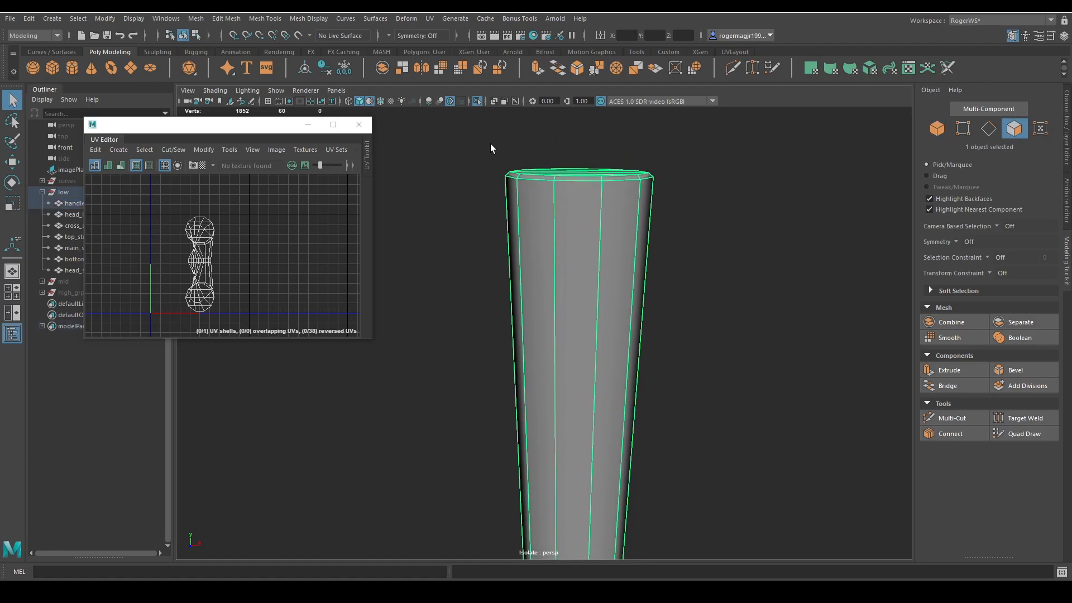
pyautogui.moveTo(478, 126); pyautogui.dragTo(413, 244)
pyautogui.keyDown('alt'); pyautogui.moveTo(529, 266); pyautogui.dragTo(536, 330); pyautogui.keyUp('alt')
pyautogui.press('g')
pyautogui.press('w')
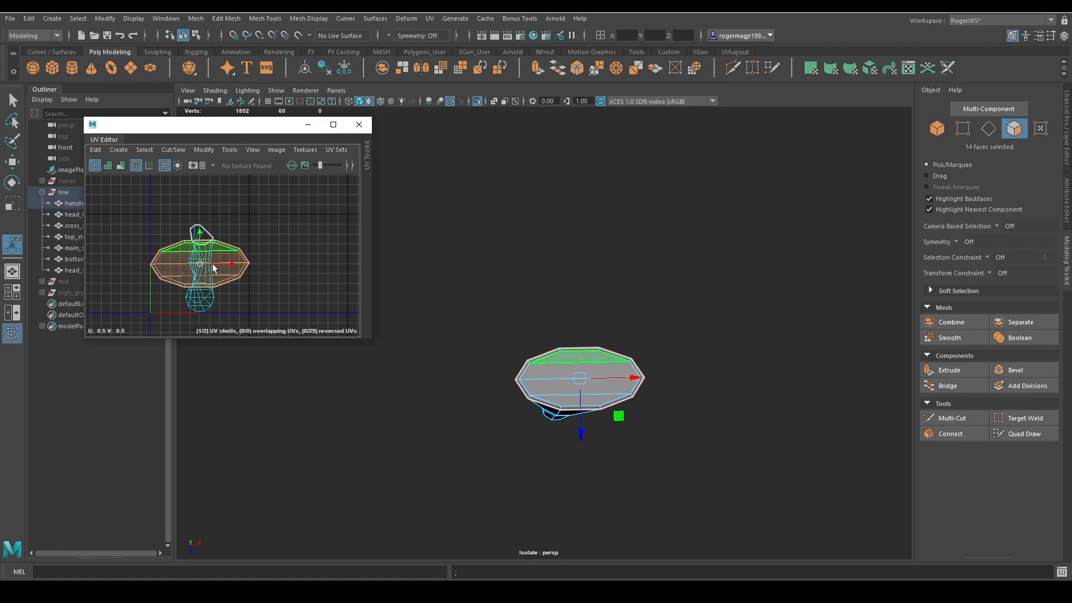
pyautogui.moveTo(200, 264); pyautogui.dragTo(279, 247)
pyautogui.keyDown('alt'); pyautogui.moveTo(547, 299); pyautogui.dragTo(579, 229); pyautogui.keyUp('alt')
# Step: Undo the upper cap's projection and shell move, then return to the selection tool
pyautogui.hotkey('ctrl', 'z')
pyautogui.hotkey('ctrl', 'z')
pyautogui.hotkey('ctrl', 'z')
pyautogui.hotkey('ctrl', 'z')
pyautogui.hotkey('ctrl', 'z')
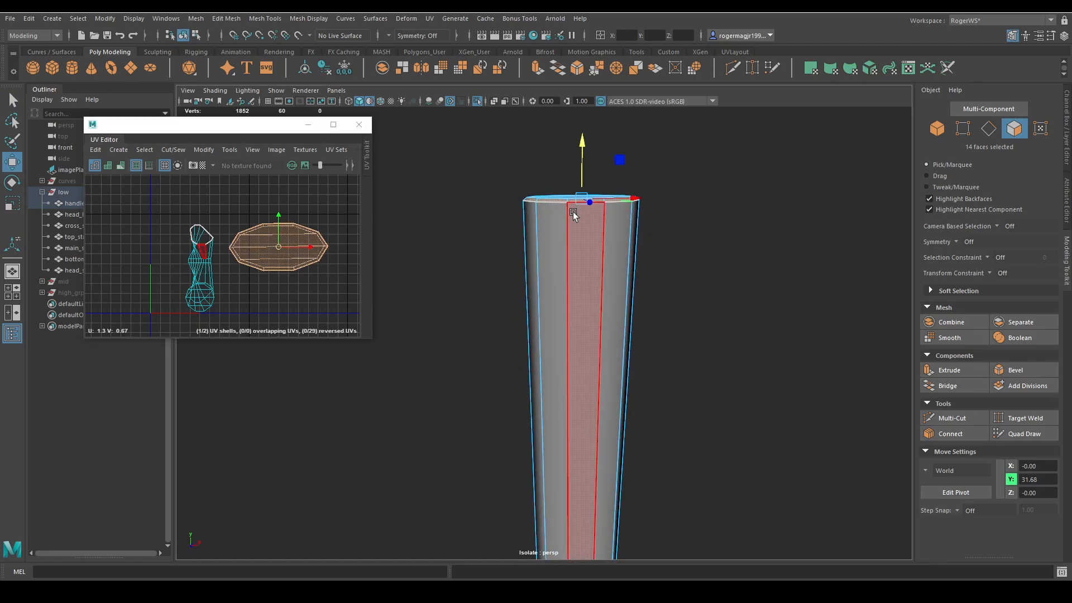
pyautogui.hotkey('ctrl', 'z')
pyautogui.press('q')
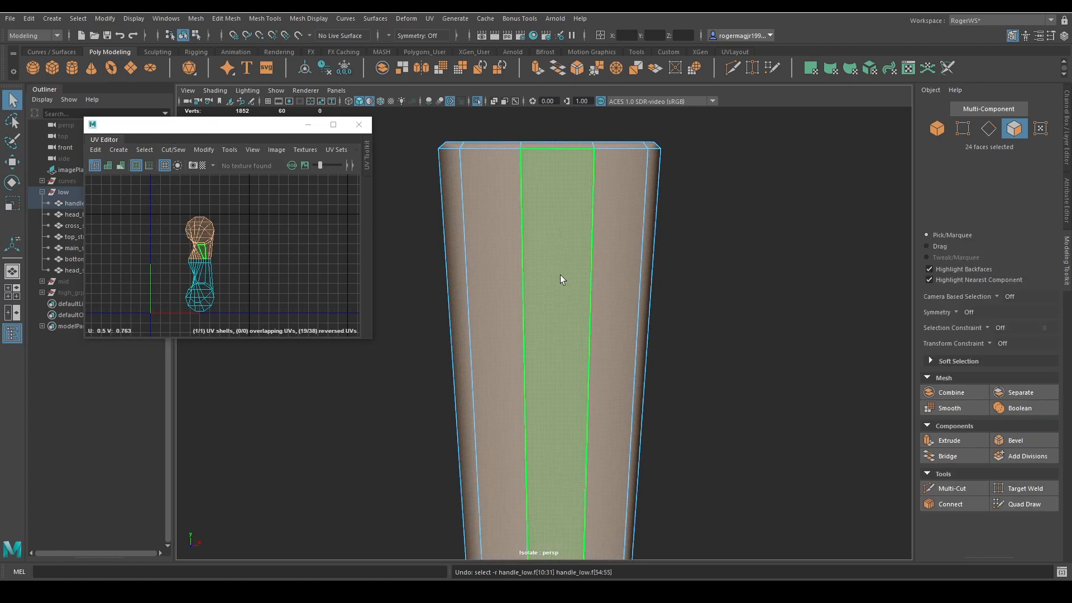
# Step: Cut the UVs along the edge loop just below the bevel at the handle's upper end
pyautogui.moveTo(561, 275); pyautogui.dragTo(559, 226, button='right')
pyautogui.doubleClick(558, 151)
pyautogui.keyDown('alt'); pyautogui.moveTo(550, 190); pyautogui.dragTo(507, 221); pyautogui.keyUp('alt')
pyautogui.keyDown('shift'); pyautogui.rightClick(258, 210); pyautogui.keyUp('shift')
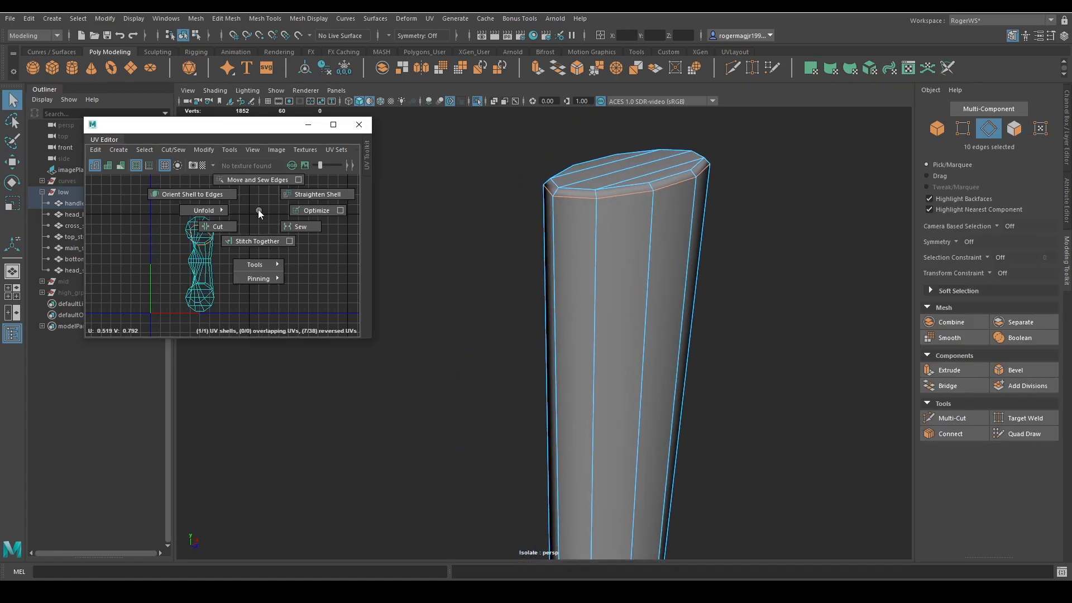
pyautogui.keyDown('shift'); pyautogui.moveTo(259, 210); pyautogui.dragTo(217, 226, button='right'); pyautogui.keyUp('shift')
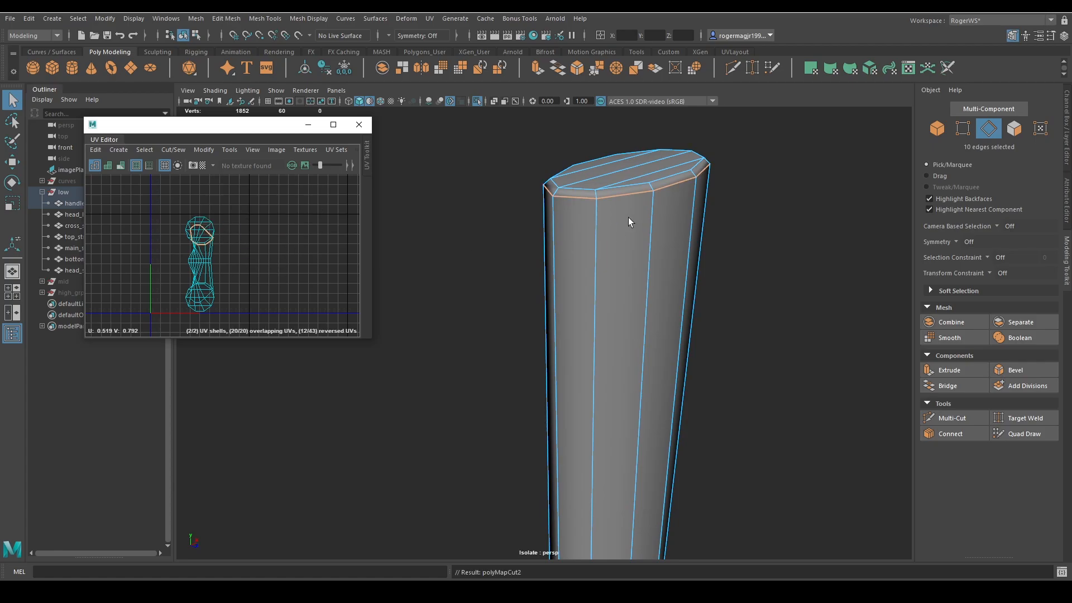
# Step: Move the upper cap's UV shell clear of the handle body's shell and unfold it
pyautogui.moveTo(630, 166); pyautogui.dragTo(663, 204, button='right')
pyautogui.click(652, 175)
pyautogui.press('w')
pyautogui.moveTo(258, 237); pyautogui.dragTo(326, 227, button='middle')
pyautogui.hotkey('ctrl', 'u')
pyautogui.scroll(2, 268, 235)
pyautogui.moveTo(276, 252); pyautogui.dragTo(274, 222, button='right')
pyautogui.click(273, 220)
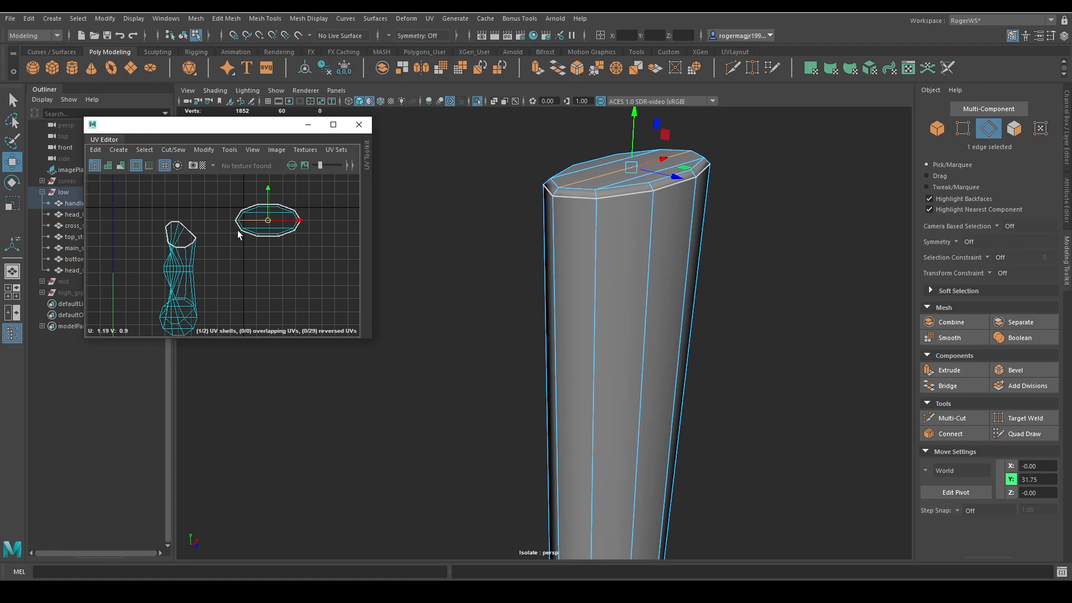
# Step: Check the upper cap's faces and its border edge loop by selecting them on the handle
pyautogui.scroll(-2, 311, 224)
pyautogui.keyDown('alt'); pyautogui.moveTo(608, 277); pyautogui.dragTo(589, 221); pyautogui.keyUp('alt')
pyautogui.press('q')
pyautogui.press('F11')
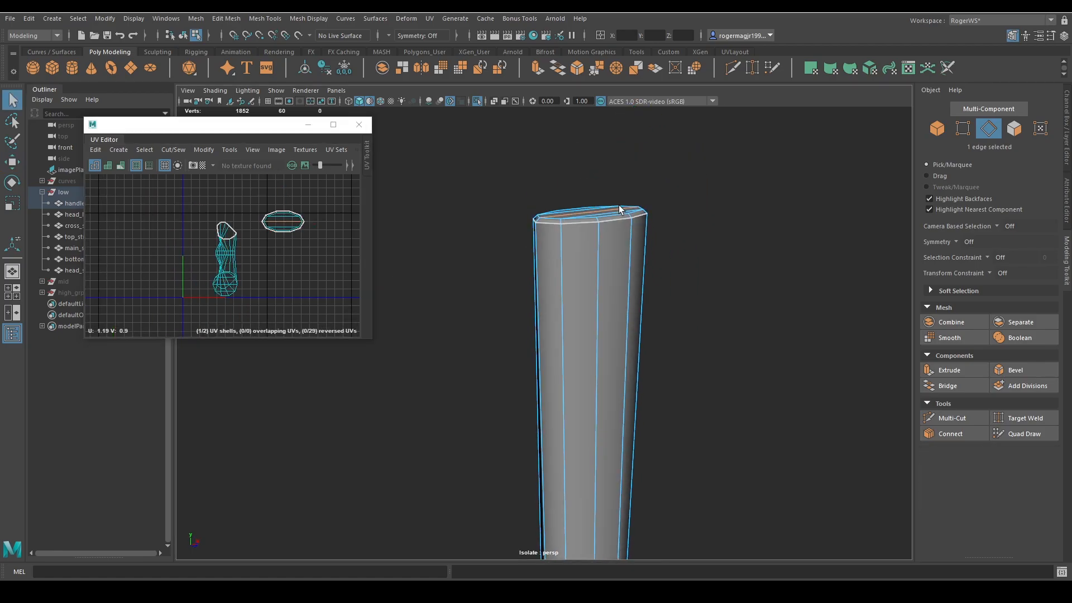
pyautogui.moveTo(495, 144); pyautogui.dragTo(567, 292)
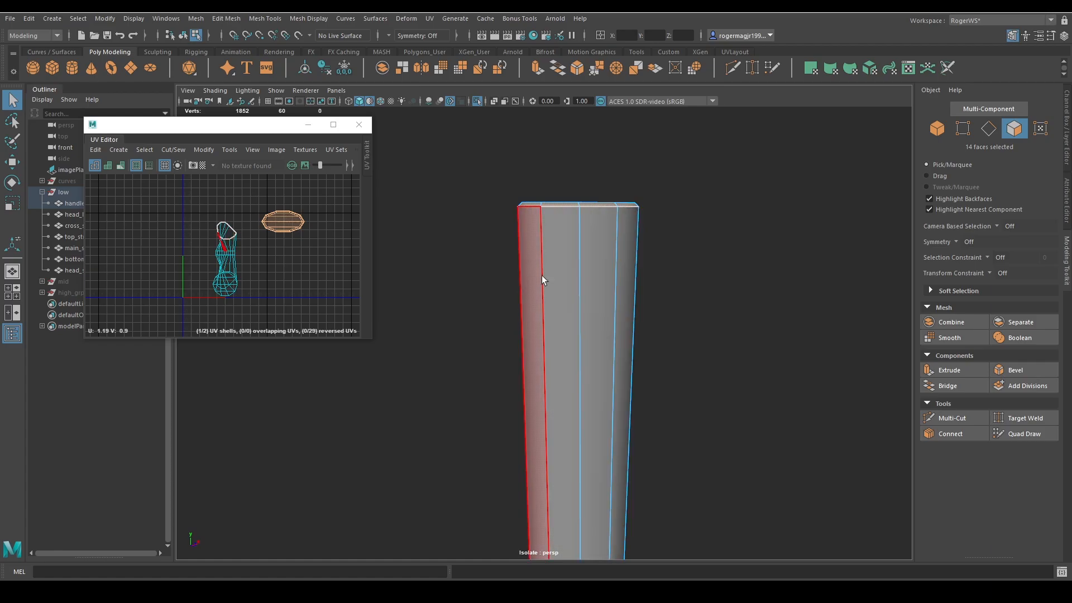
pyautogui.press('F10')
pyautogui.click(561, 218)
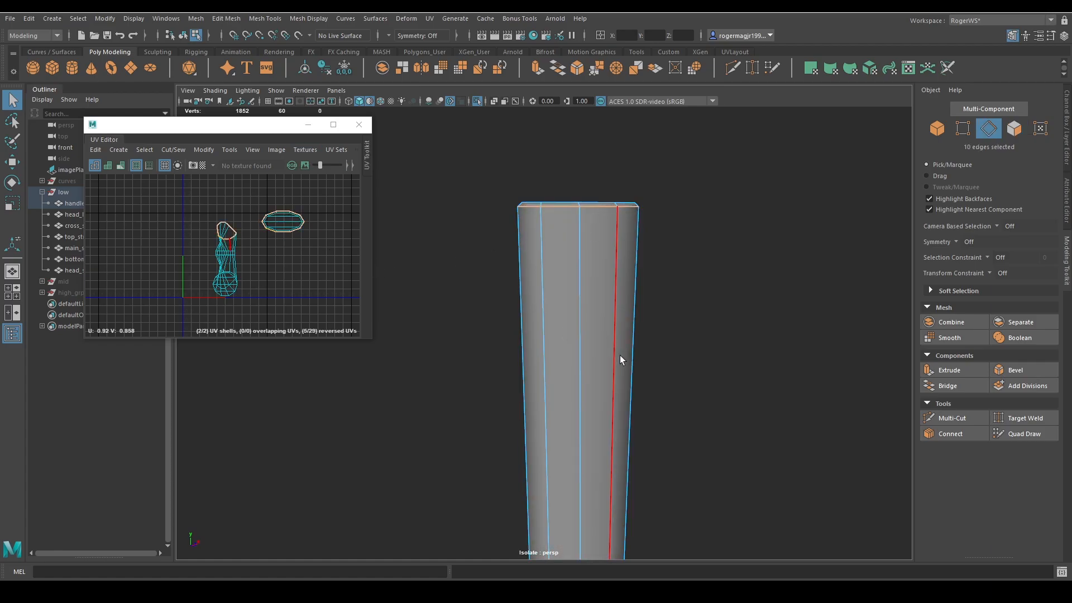
# Step: Select the faces of the handle's lower end cap together with the surrounding bevel ring
pyautogui.scroll(-4, 620, 355)
pyautogui.keyDown('alt'); pyautogui.moveTo(620, 355); pyautogui.dragTo(620, 222, button='middle'); pyautogui.keyUp('alt')
pyautogui.scroll(-4, 598, 323)
pyautogui.moveTo(648, 393); pyautogui.dragTo(574, 388, button='right')
pyautogui.moveTo(522, 381); pyautogui.dragTo(655, 431)
pyautogui.press('f')
pyautogui.keyDown('alt'); pyautogui.moveTo(614, 392); pyautogui.dragTo(601, 273); pyautogui.keyUp('alt')
pyautogui.moveTo(550, 255); pyautogui.dragTo(548, 223, button='right')
pyautogui.moveTo(545, 259); pyautogui.dragTo(545, 291, button='right')
pyautogui.click(544, 226)
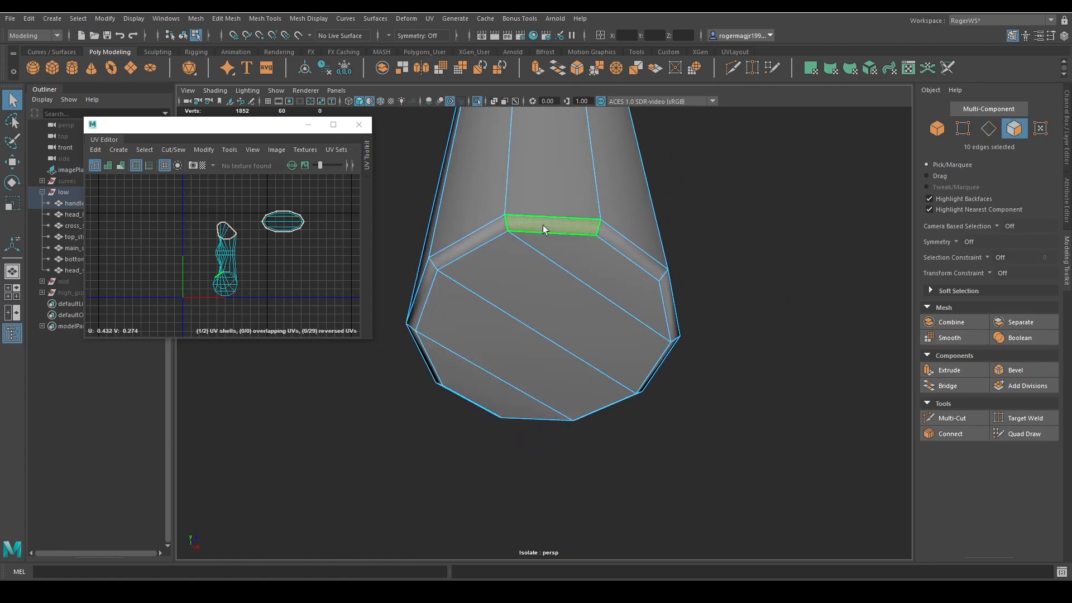
pyautogui.keyDown('shift'); pyautogui.doubleClick(470, 243); pyautogui.keyUp('shift')
pyautogui.keyDown('shift'); pyautogui.click(528, 268); pyautogui.keyUp('shift')
pyautogui.keyDown('shift'); pyautogui.doubleClick(472, 373); pyautogui.keyUp('shift')
# Step: Project the selected lower cap faces into their own UV shell and move it clear of the other shells
pyautogui.scroll(-4, 551, 335)
pyautogui.keyDown('alt'); pyautogui.moveTo(551, 335); pyautogui.dragTo(503, 282); pyautogui.keyUp('alt')
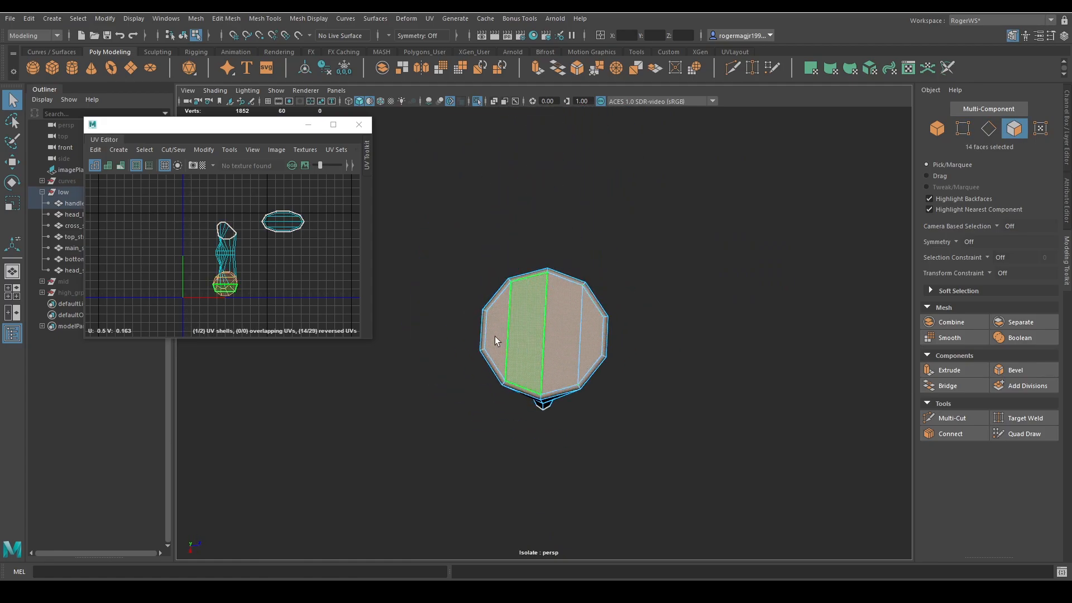
pyautogui.click(119, 149)
pyautogui.click(139, 195)
pyautogui.press('w')
pyautogui.moveTo(239, 297); pyautogui.dragTo(362, 311, button='middle')
# Step: Unfold the lower cap's UV shell and inspect the lower end of the handle
pyautogui.scroll(-3, 341, 309)
pyautogui.keyDown('alt'); pyautogui.moveTo(299, 292); pyautogui.dragTo(218, 296, button='middle'); pyautogui.keyUp('alt')
pyautogui.keyDown('ctrl'); pyautogui.moveTo(218, 293); pyautogui.dragTo(162, 282, button='right'); pyautogui.keyUp('ctrl')
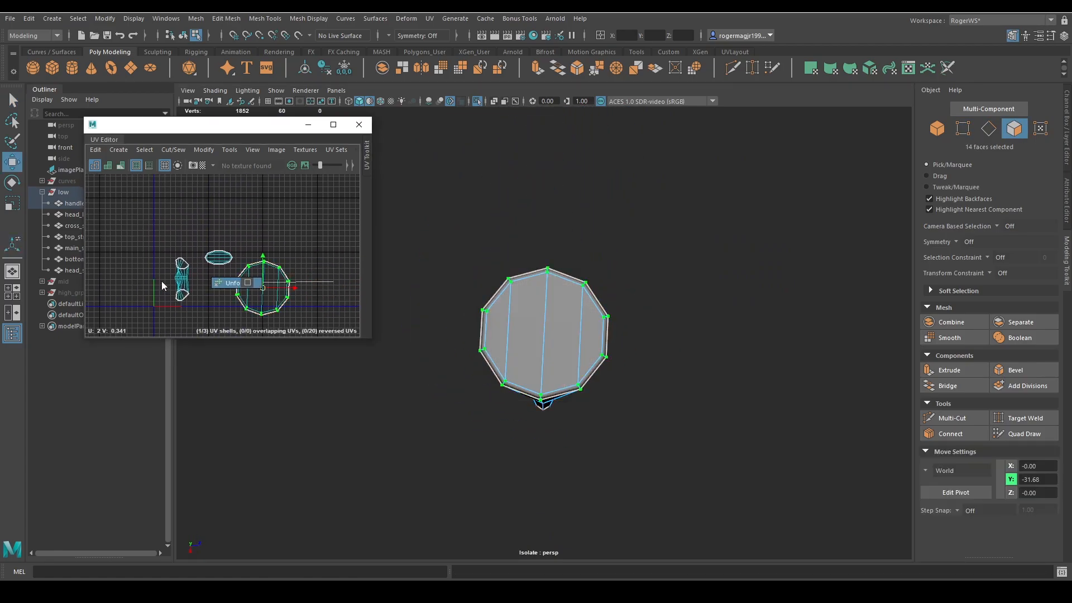
pyautogui.press('e')
pyautogui.click(281, 232)
pyautogui.keyDown('alt'); pyautogui.moveTo(541, 299); pyautogui.dragTo(489, 345); pyautogui.keyUp('alt')
pyautogui.scroll(4, 544, 338)
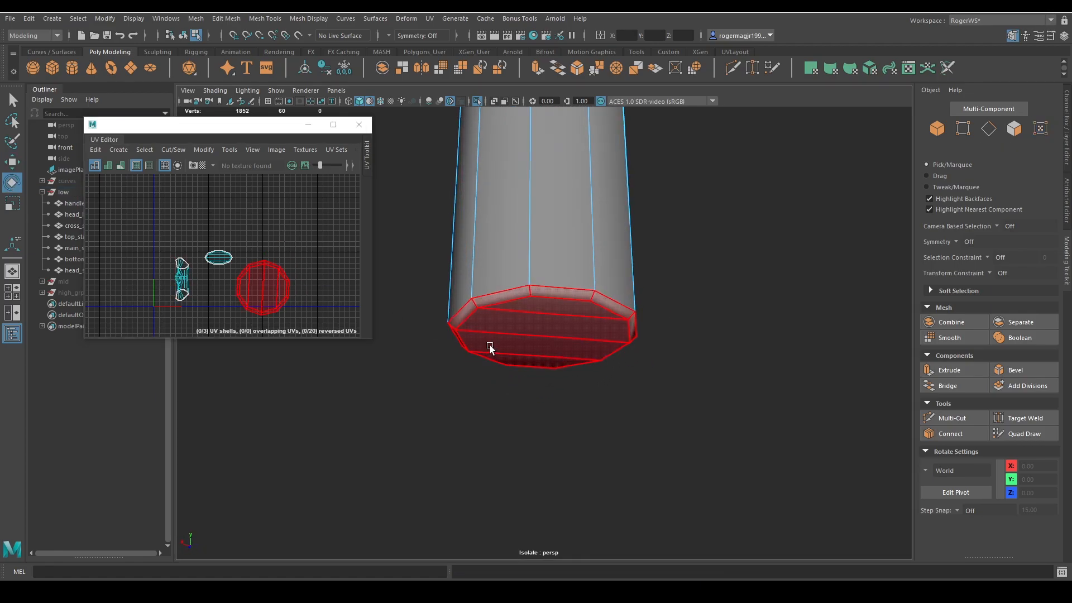
# Step: Rotate the lower cap's UV shell and orient it to one of its inner edges
pyautogui.click(264, 275)
pyautogui.moveTo(288, 274); pyautogui.dragTo(276, 309)
pyautogui.press('q')
pyautogui.click(278, 302)
pyautogui.keyDown('shift'); pyautogui.moveTo(278, 302); pyautogui.dragTo(218, 259, button='right'); pyautogui.keyUp('shift')
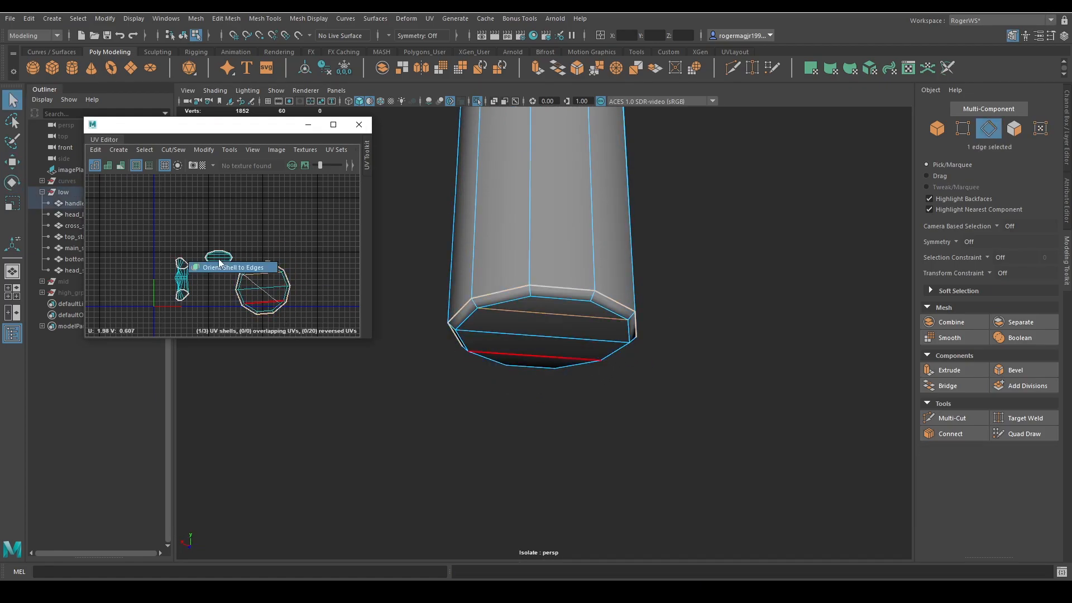
# Step: Select the lower cap's whole UV shell and rotate it so its inner edges run diagonally
pyautogui.moveTo(319, 293); pyautogui.dragTo(331, 306, button='right')
pyautogui.click(261, 272)
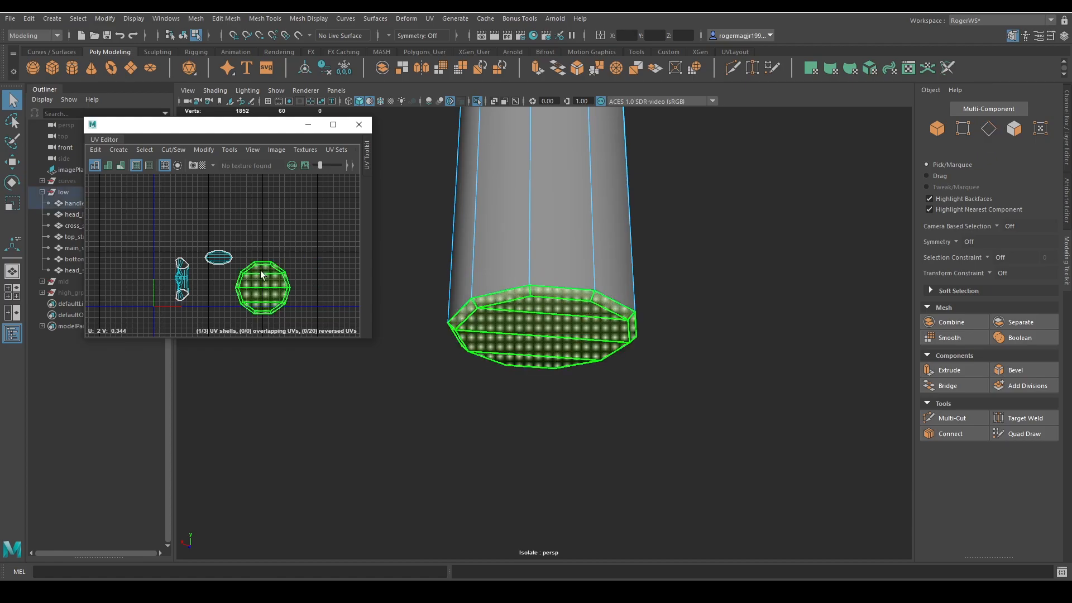
pyautogui.press('e')
pyautogui.moveTo(293, 283); pyautogui.dragTo(266, 240)
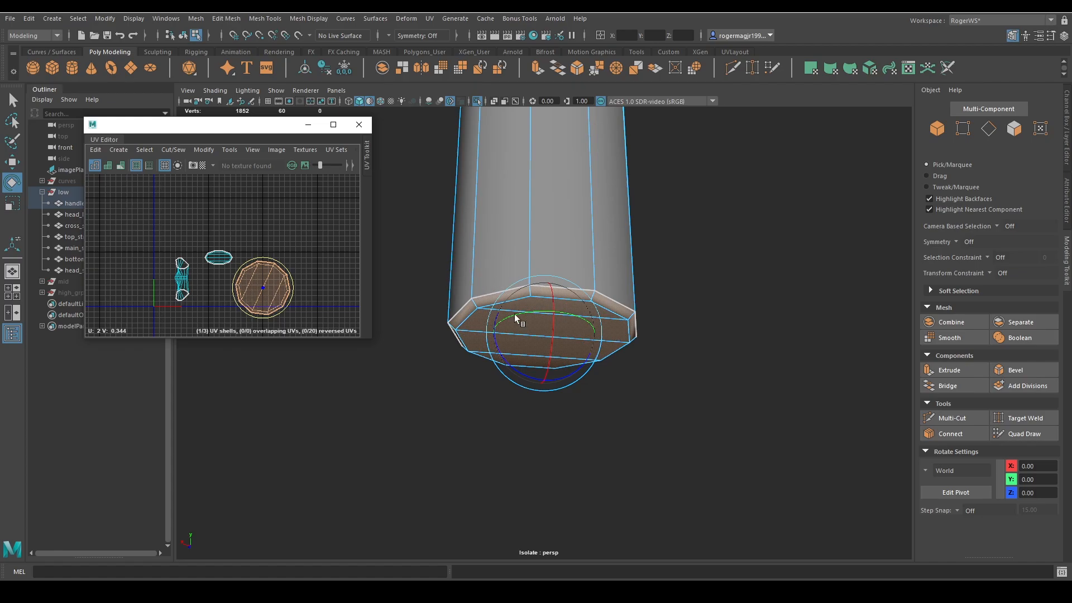
# Step: Rotate the lower cap's UV shell so its inner edges run roughly horizontally, checking it against the handle's lower end
pyautogui.keyDown('alt'); pyautogui.moveTo(593, 304); pyautogui.dragTo(568, 287); pyautogui.keyUp('alt')
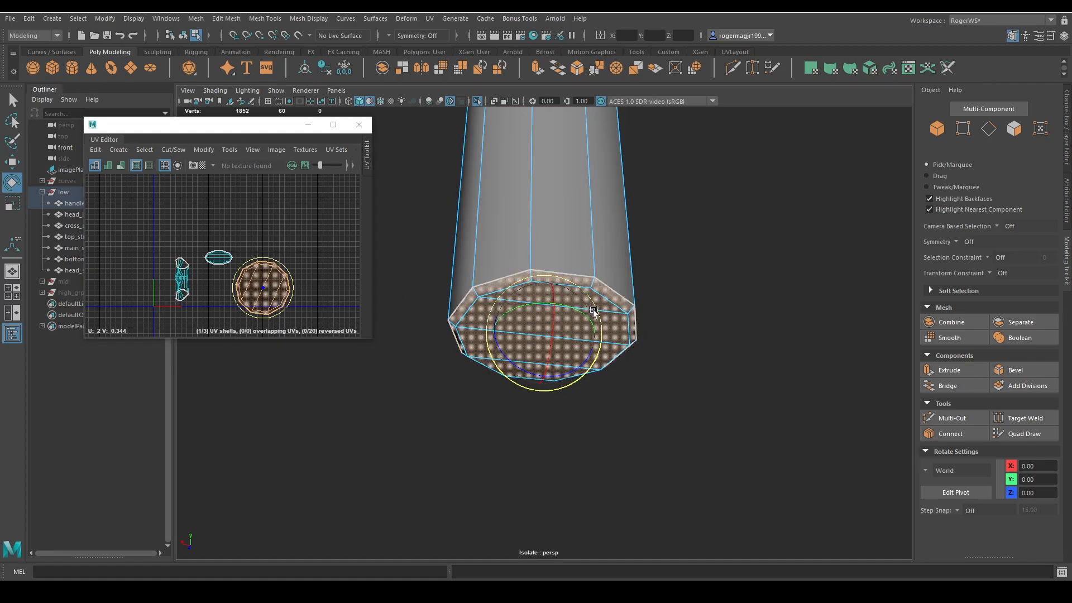
pyautogui.keyDown('alt'); pyautogui.moveTo(770, 269); pyautogui.dragTo(722, 254); pyautogui.keyUp('alt')
pyautogui.scroll(3, 317, 266)
pyautogui.scroll(-2, 285, 255)
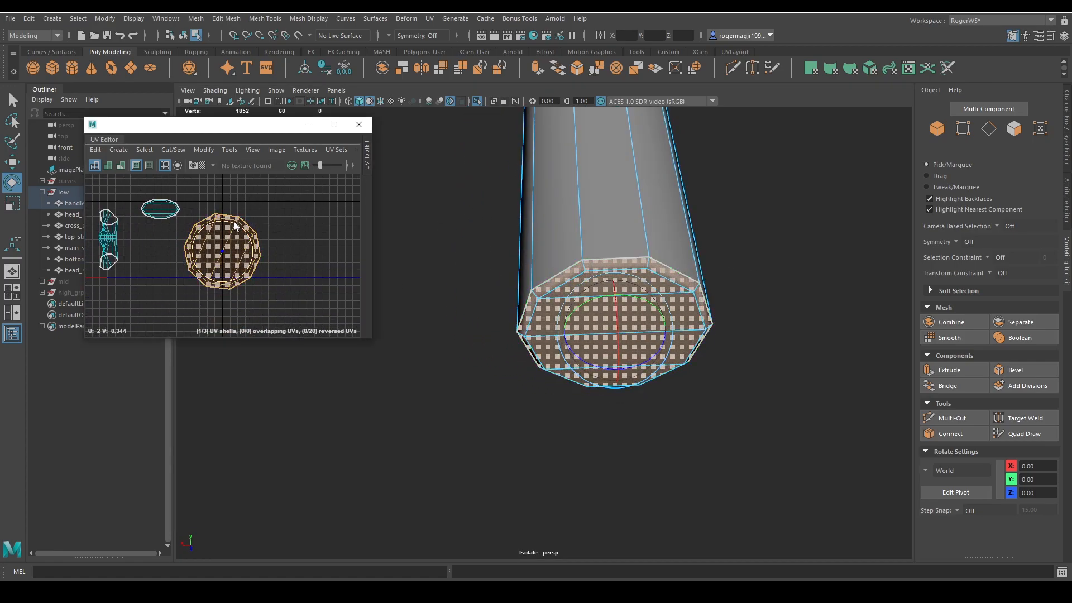
pyautogui.moveTo(249, 274); pyautogui.dragTo(223, 218)
pyautogui.keyDown('alt'); pyautogui.moveTo(533, 300); pyautogui.dragTo(311, 262); pyautogui.keyUp('alt')
pyautogui.moveTo(239, 228); pyautogui.dragTo(250, 257)
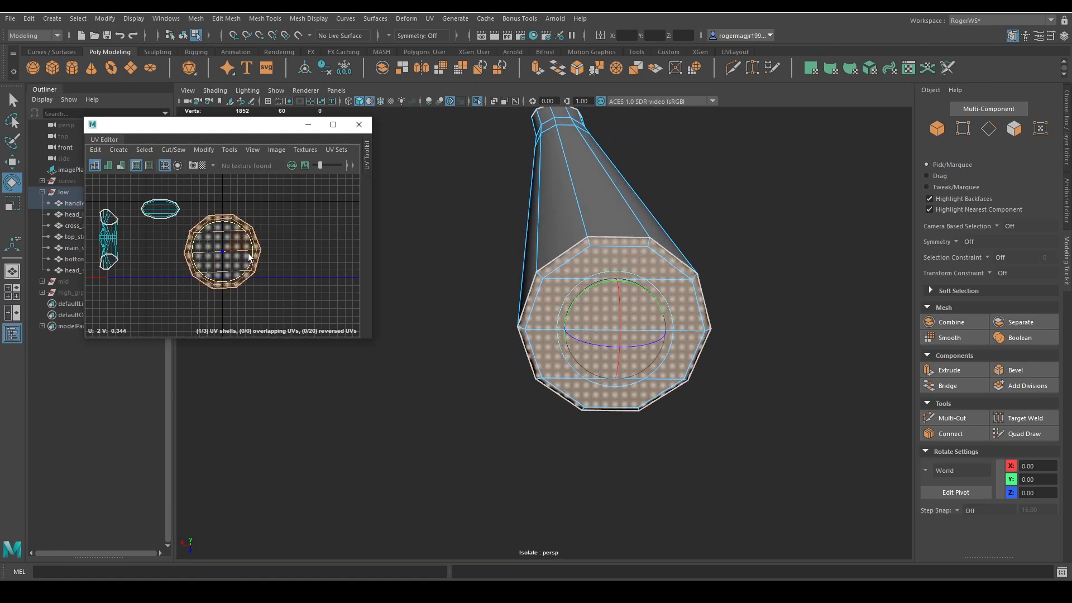
# Step: Orient the lower cap's UV shell exactly to its uppermost long inner edge
pyautogui.moveTo(248, 263); pyautogui.dragTo(184, 261, button='right')
pyautogui.click(222, 232)
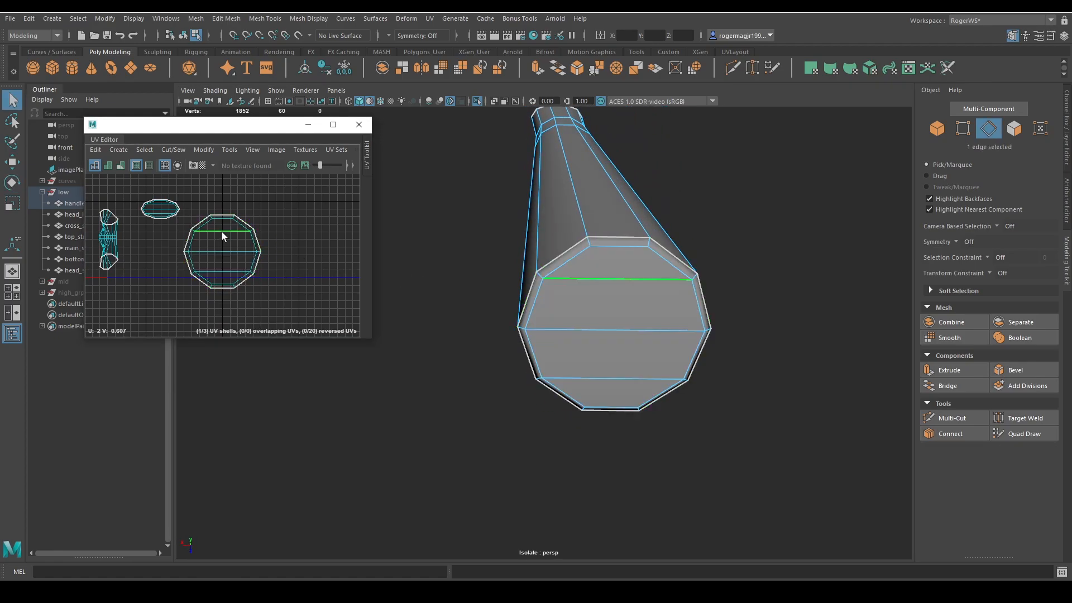
pyautogui.keyDown('shift'); pyautogui.moveTo(281, 248); pyautogui.dragTo(216, 234, button='right'); pyautogui.keyUp('shift')
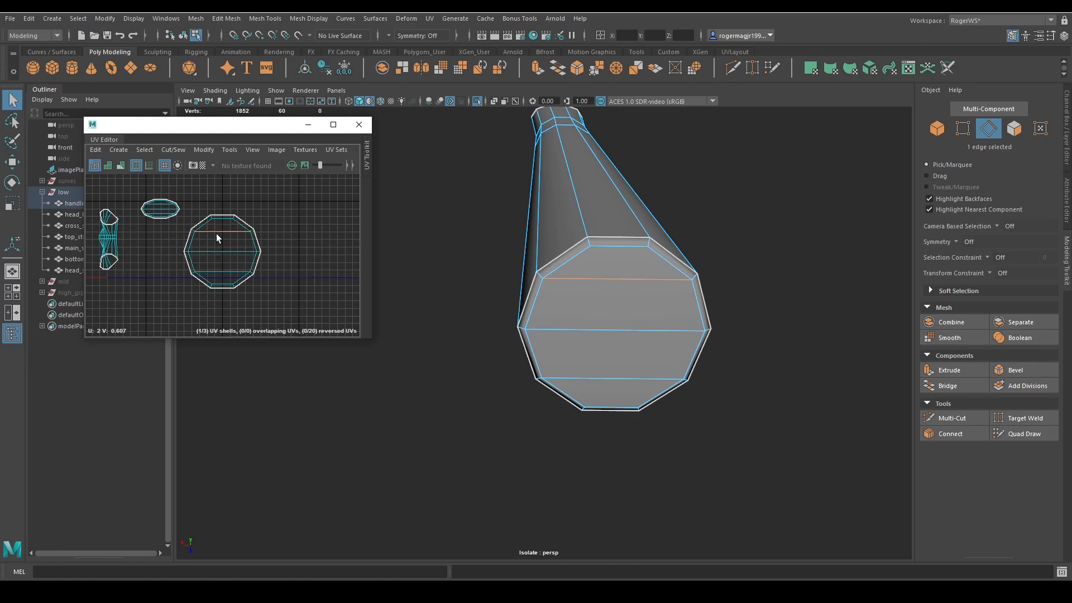
# Step: Scale down the lower cap's whole UV shell and move it closer to the upper cap's shell
pyautogui.moveTo(245, 271); pyautogui.dragTo(256, 283, button='right')
pyautogui.click(239, 259)
pyautogui.press('r')
pyautogui.moveTo(221, 251); pyautogui.dragTo(210, 254)
pyautogui.press('w')
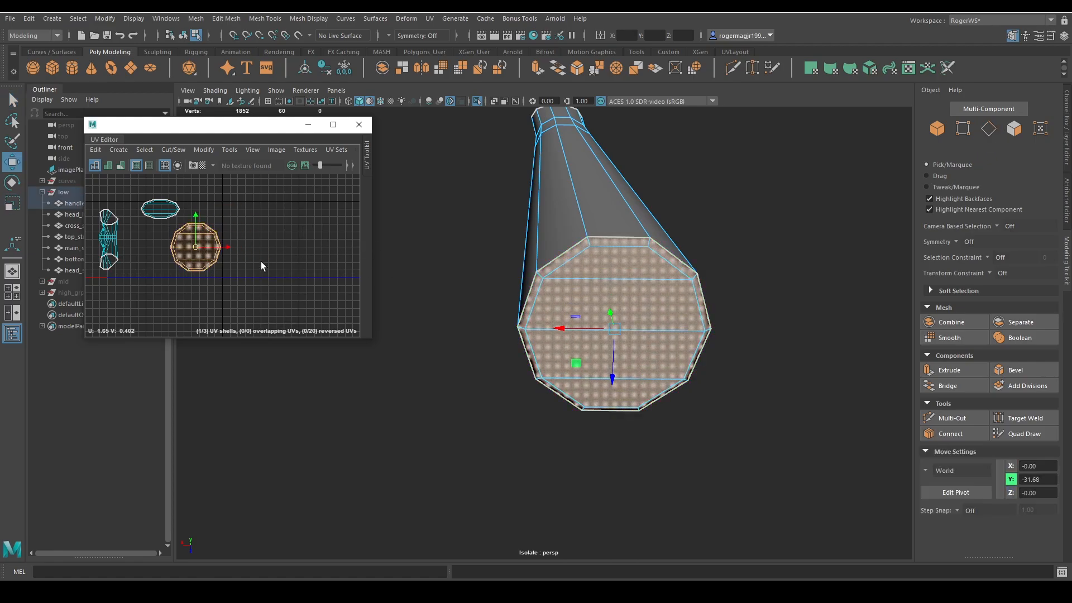
# Step: Place the upper cap's UV shell directly above the lower cap's shell
pyautogui.click(161, 208)
pyautogui.keyDown('shift'); pyautogui.moveTo(160, 209); pyautogui.dragTo(108, 217, button='right'); pyautogui.keyUp('shift')
pyautogui.keyDown('alt'); pyautogui.moveTo(188, 233); pyautogui.dragTo(289, 282, button='middle'); pyautogui.keyUp('alt')
pyautogui.scroll(5, 289, 283)
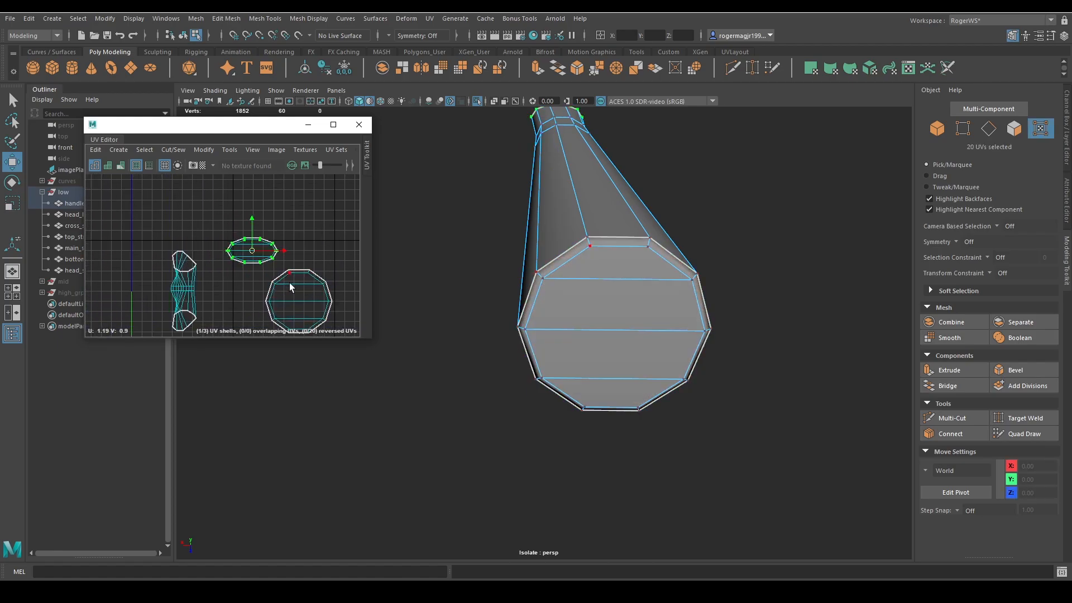
pyautogui.moveTo(288, 281); pyautogui.dragTo(234, 268, button='right')
pyautogui.scroll(-5, 243, 246)
pyautogui.keyDown('alt'); pyautogui.moveTo(244, 246); pyautogui.dragTo(213, 225, button='middle'); pyautogui.keyUp('alt')
pyautogui.moveTo(234, 242); pyautogui.dragTo(244, 255, button='right')
pyautogui.click(203, 217)
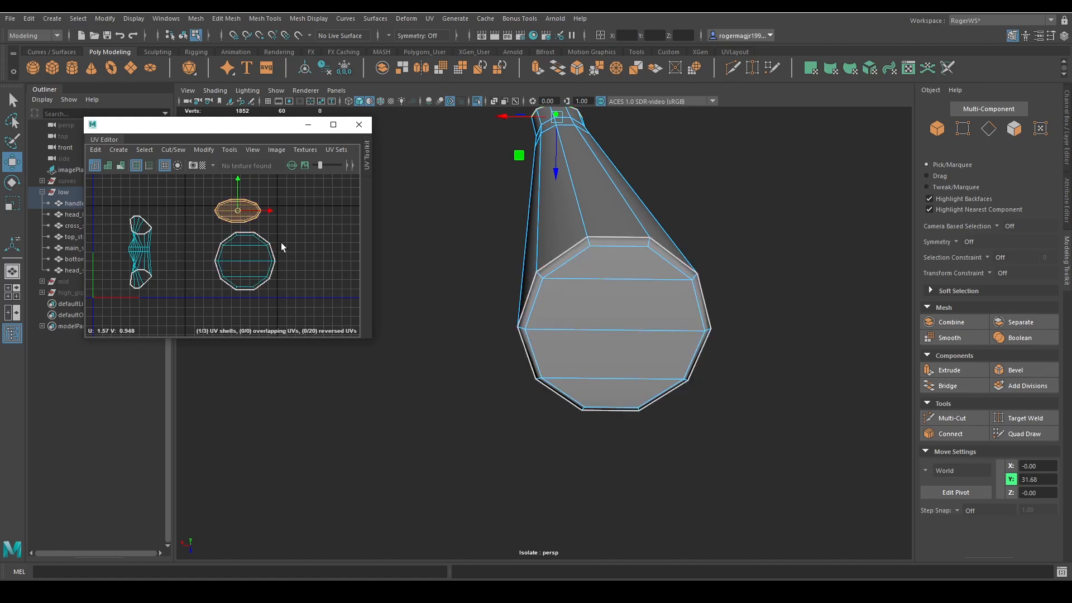
# Step: Select the handle body's UV shell, examine the isolated handle and bring the whole axe back into view
pyautogui.click(159, 267)
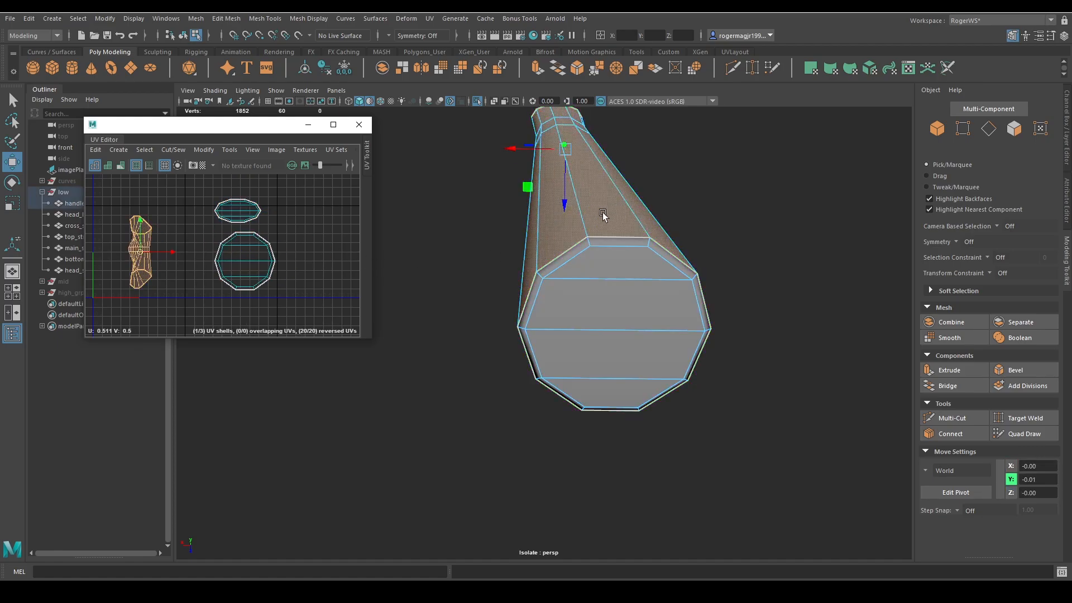
pyautogui.press('f')
pyautogui.keyDown('alt'); pyautogui.moveTo(570, 302); pyautogui.dragTo(577, 274); pyautogui.keyUp('alt')
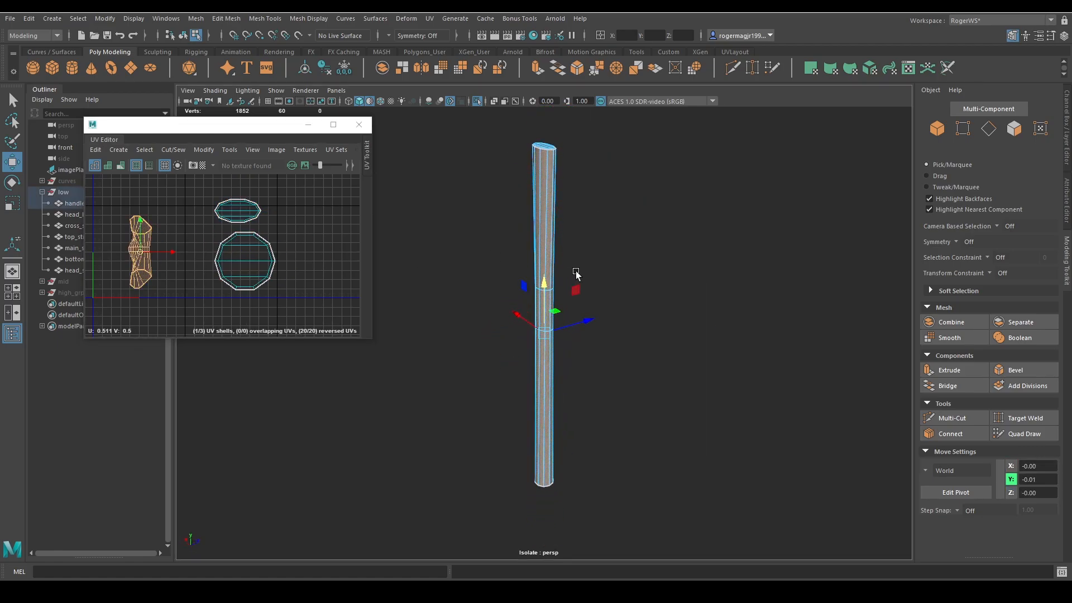
pyautogui.press('q')
pyautogui.moveTo(605, 257); pyautogui.dragTo(664, 221, button='right')
pyautogui.hotkey('ctrl', '1')
pyautogui.click(675, 245)
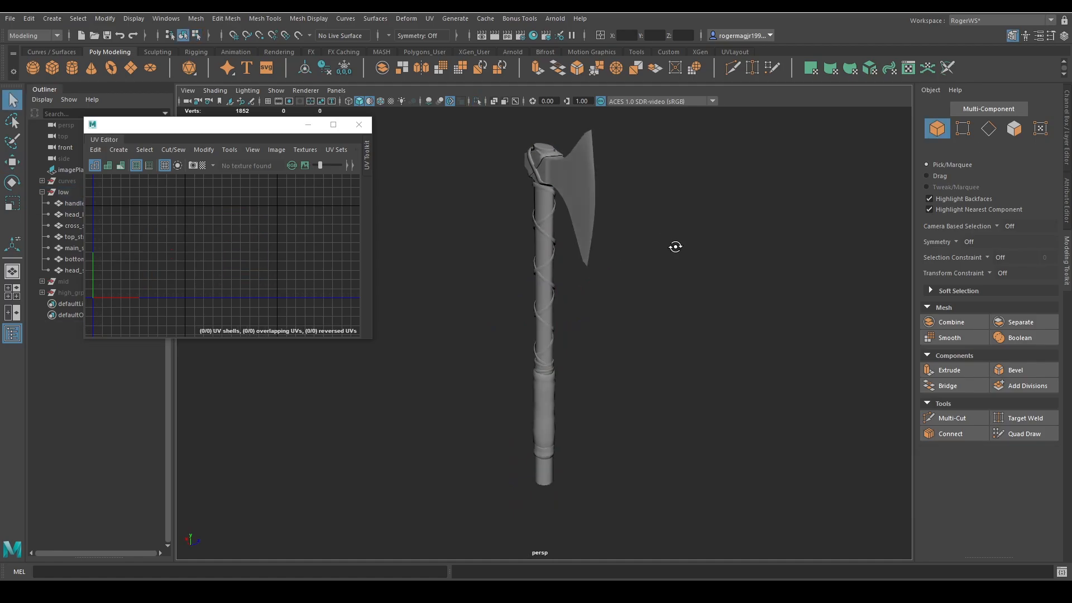
# Step: Turn on wireframe over the shaded display and examine the handle within the whole axe
pyautogui.hotkey('alt', '5')
pyautogui.keyDown('alt'); pyautogui.moveTo(676, 247); pyautogui.dragTo(593, 271); pyautogui.keyUp('alt')
pyautogui.click(541, 228)
pyautogui.moveTo(581, 234)
pyautogui.keyDown('alt'); pyautogui.mouseDown()
pyautogui.moveTo(623, 255)
pyautogui.moveTo(567, 281)
pyautogui.moveTo(570, 304)
pyautogui.moveTo(533, 321)
pyautogui.mouseUp(); pyautogui.keyUp('alt')
pyautogui.press('w')
pyautogui.keyDown('alt'); pyautogui.moveTo(515, 360); pyautogui.dragTo(514, 238); pyautogui.keyUp('alt')
pyautogui.click(631, 248)
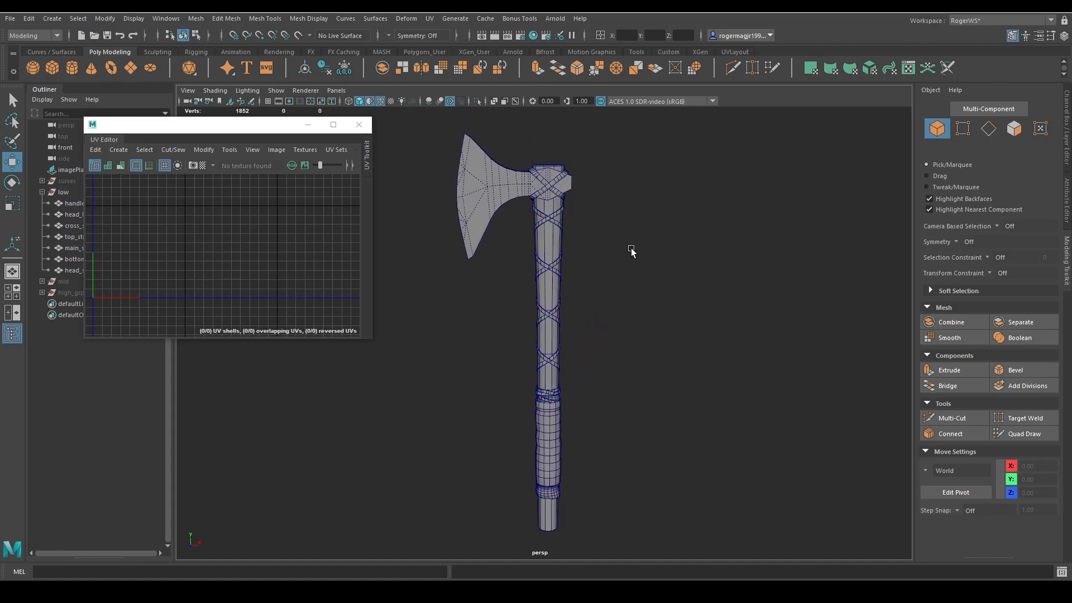
# Step: Select the axe handle and isolate it in the viewport
pyautogui.keyDown('alt'); pyautogui.moveTo(631, 248); pyautogui.dragTo(570, 279); pyautogui.keyUp('alt')
pyautogui.click(555, 277)
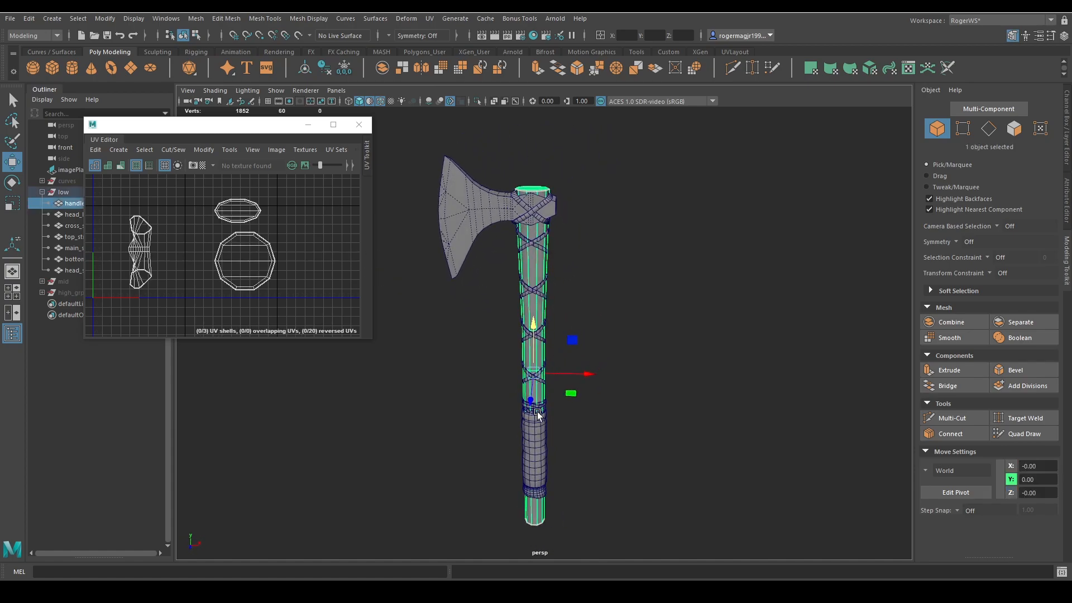
pyautogui.hotkey('ctrl', '1')
pyautogui.scroll(2, 541, 252)
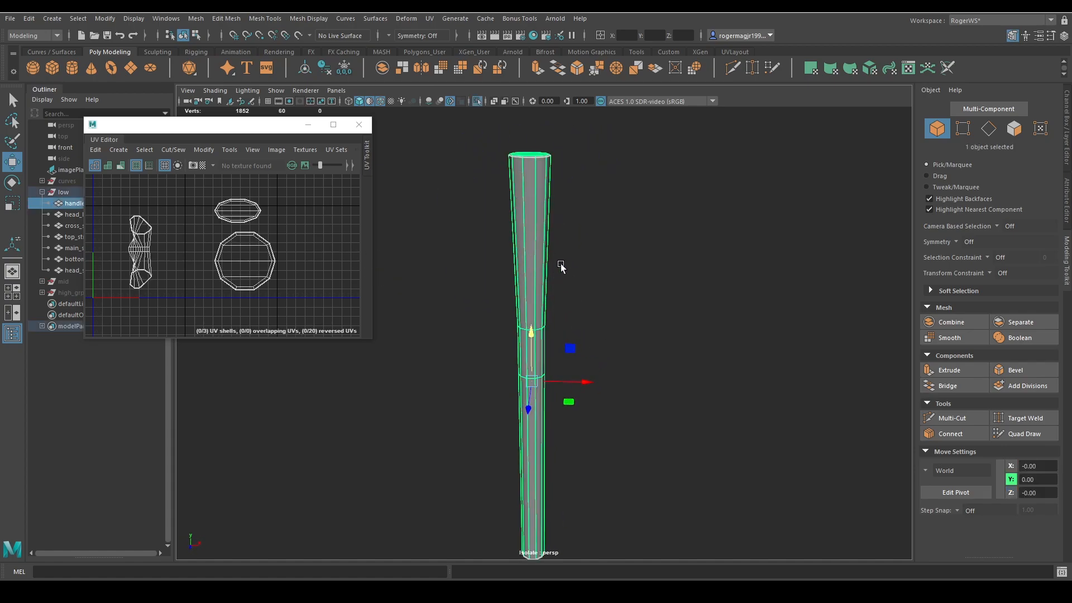
# Step: Compare the isolated handle with the whole axe from several sides to find a hidden side for the UV seam
pyautogui.moveTo(532, 201); pyautogui.dragTo(579, 291, button='right')
pyautogui.click(550, 283)
pyautogui.moveTo(603, 277)
pyautogui.keyDown('alt'); pyautogui.mouseDown()
pyautogui.moveTo(507, 281)
pyautogui.moveTo(466, 300)
pyautogui.moveTo(612, 272)
pyautogui.mouseUp(); pyautogui.keyUp('alt')
pyautogui.press('q')
pyautogui.press('F8')
pyautogui.click(525, 294)
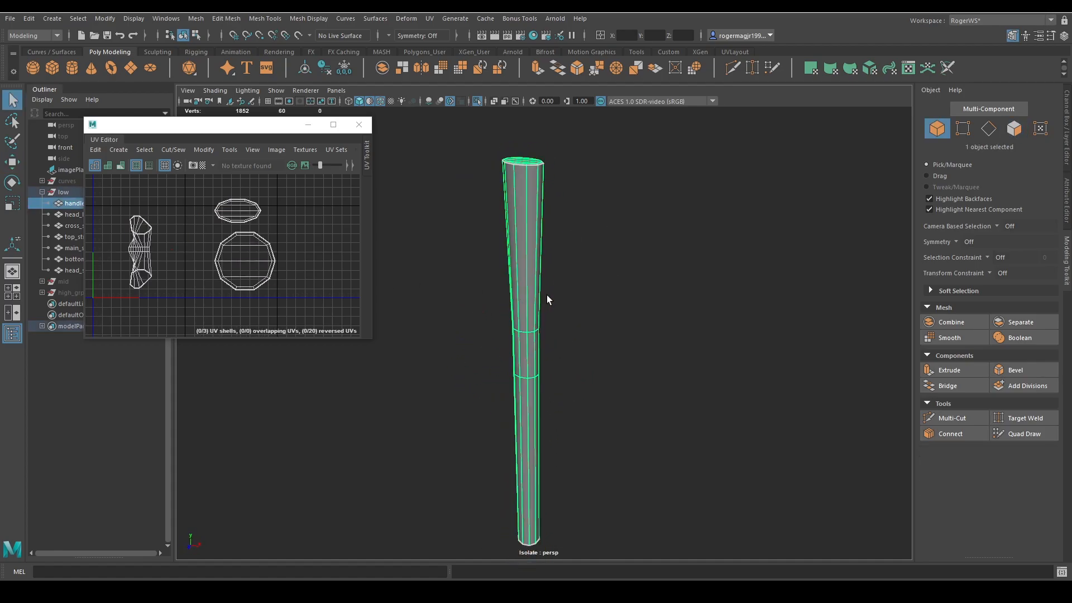
pyautogui.keyDown('alt'); pyautogui.moveTo(548, 295); pyautogui.dragTo(582, 290); pyautogui.keyUp('alt')
pyautogui.hotkey('ctrl', '1')
pyautogui.keyDown('alt'); pyautogui.moveTo(581, 290); pyautogui.dragTo(591, 326, button='right'); pyautogui.keyUp('alt')
pyautogui.hotkey('ctrl', '1')
pyautogui.press('f')
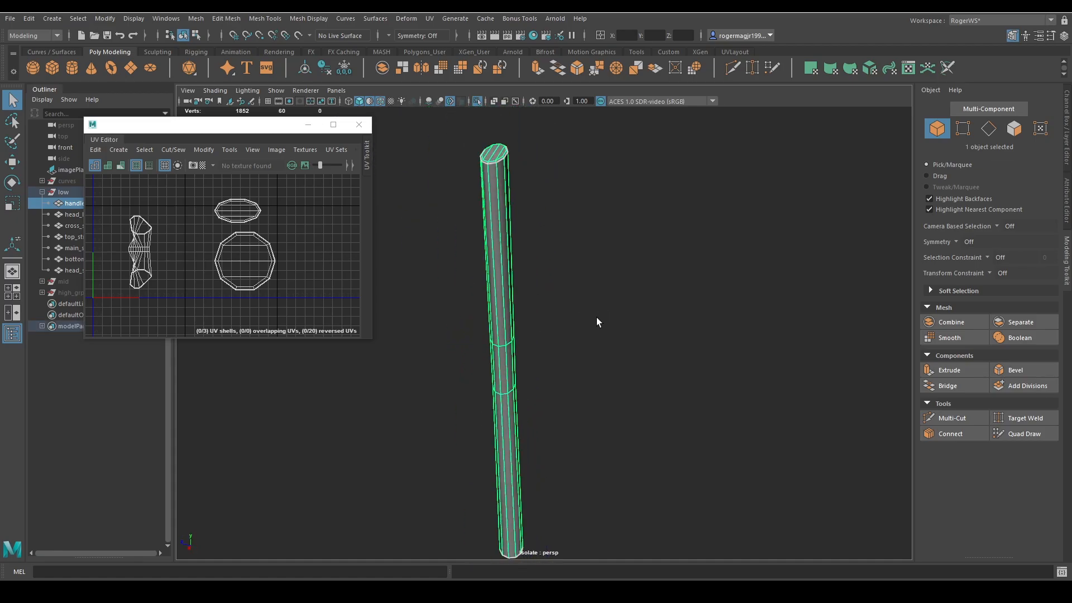
pyautogui.keyDown('alt'); pyautogui.moveTo(596, 317); pyautogui.dragTo(572, 346); pyautogui.keyUp('alt')
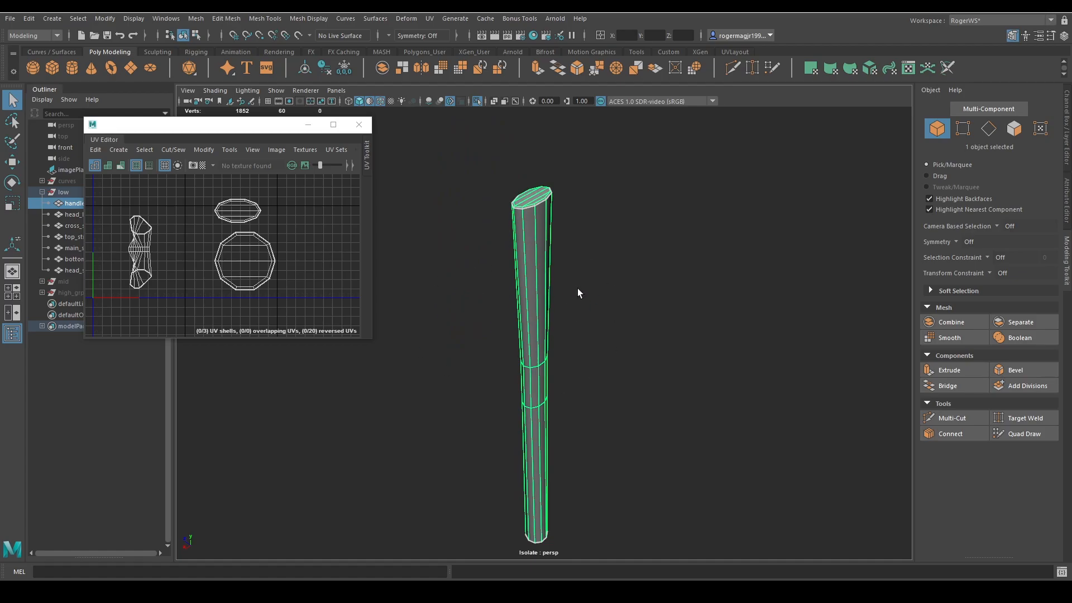
# Step: Select the three consecutive lengthwise edges running down one side of the handle from top to bottom
pyautogui.press('F10')
pyautogui.click(525, 239)
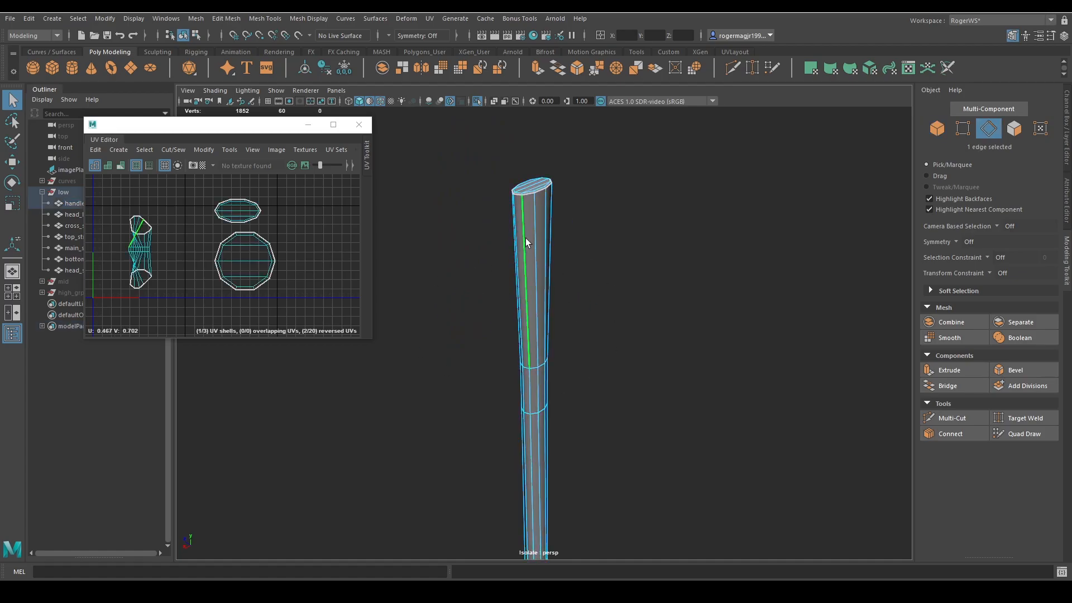
pyautogui.keyDown('alt'); pyautogui.moveTo(524, 238); pyautogui.dragTo(550, 434); pyautogui.keyUp('alt')
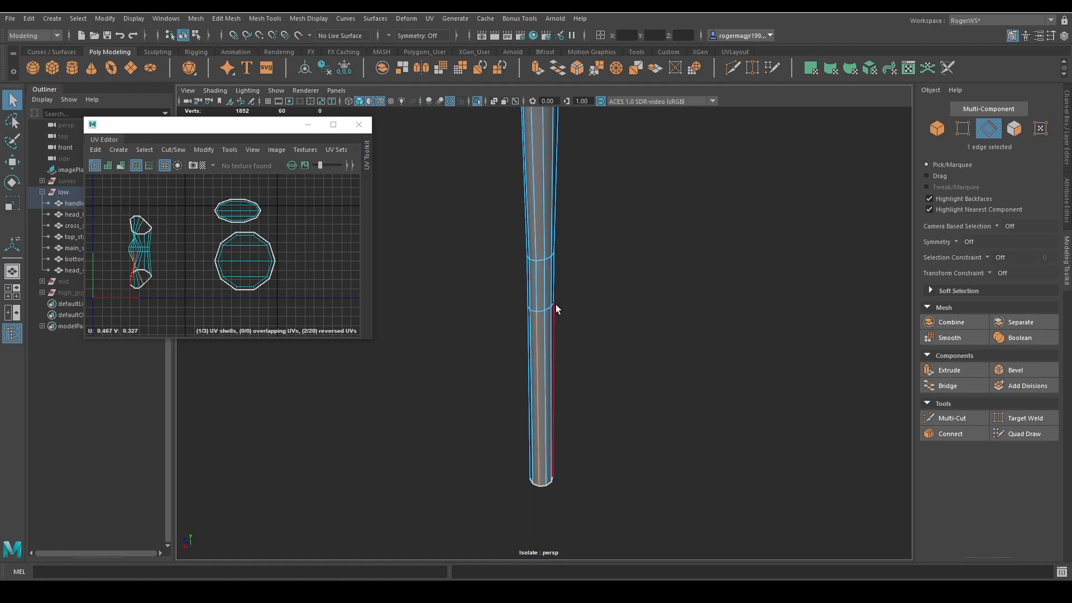
pyautogui.keyDown('alt'); pyautogui.moveTo(556, 305); pyautogui.dragTo(539, 273); pyautogui.keyUp('alt')
# Step: Check the selected seam edges against the whole axe, then isolate the handle again
pyautogui.hotkey('ctrl', '1')
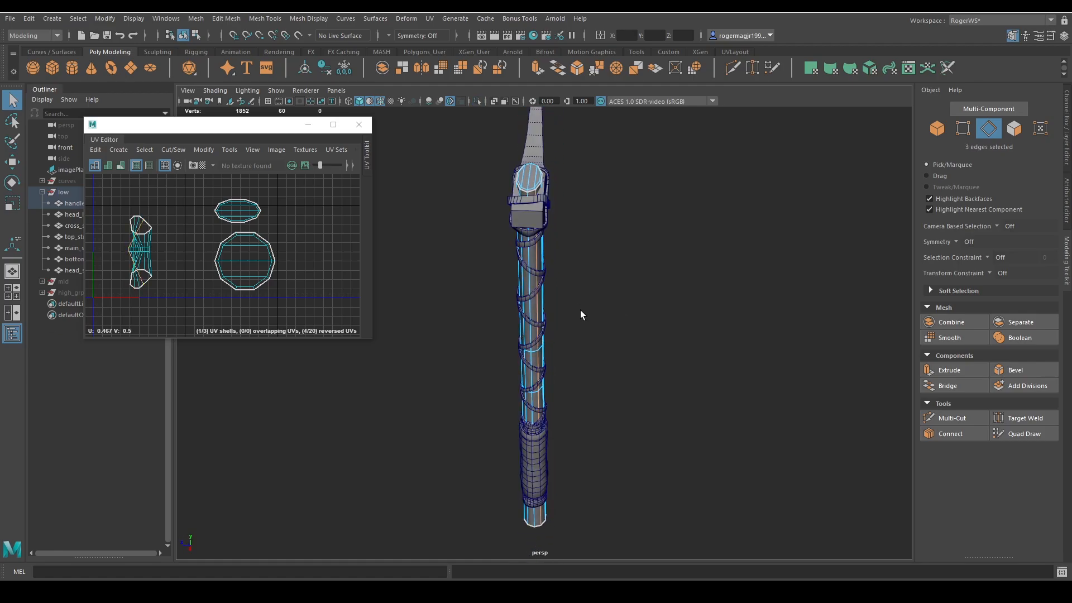
pyautogui.keyDown('alt'); pyautogui.moveTo(579, 313); pyautogui.dragTo(474, 192); pyautogui.keyUp('alt')
pyautogui.moveTo(545, 202); pyautogui.dragTo(588, 159, button='right')
pyautogui.hotkey('ctrl', '1')
pyautogui.scroll(3, 598, 240)
pyautogui.scroll(1, 597, 239)
pyautogui.moveTo(603, 243); pyautogui.dragTo(612, 228, button='right')
pyautogui.keyDown('alt'); pyautogui.moveTo(612, 227); pyautogui.dragTo(587, 243); pyautogui.keyUp('alt')
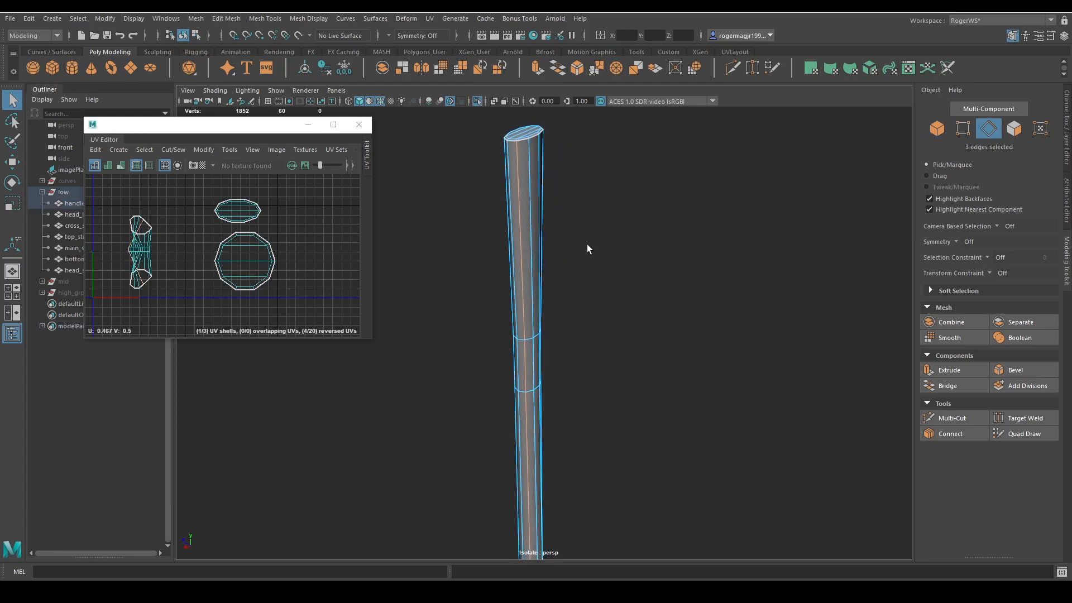
# Step: Cut the handle's UVs along the selected lengthwise edges and unfold the body shell
pyautogui.keyDown('shift'); pyautogui.moveTo(213, 222); pyautogui.dragTo(162, 249, button='right'); pyautogui.keyUp('shift')
pyautogui.click(142, 249)
pyautogui.scroll(-3, 226, 261)
pyautogui.moveTo(229, 261); pyautogui.dragTo(288, 250, button='right')
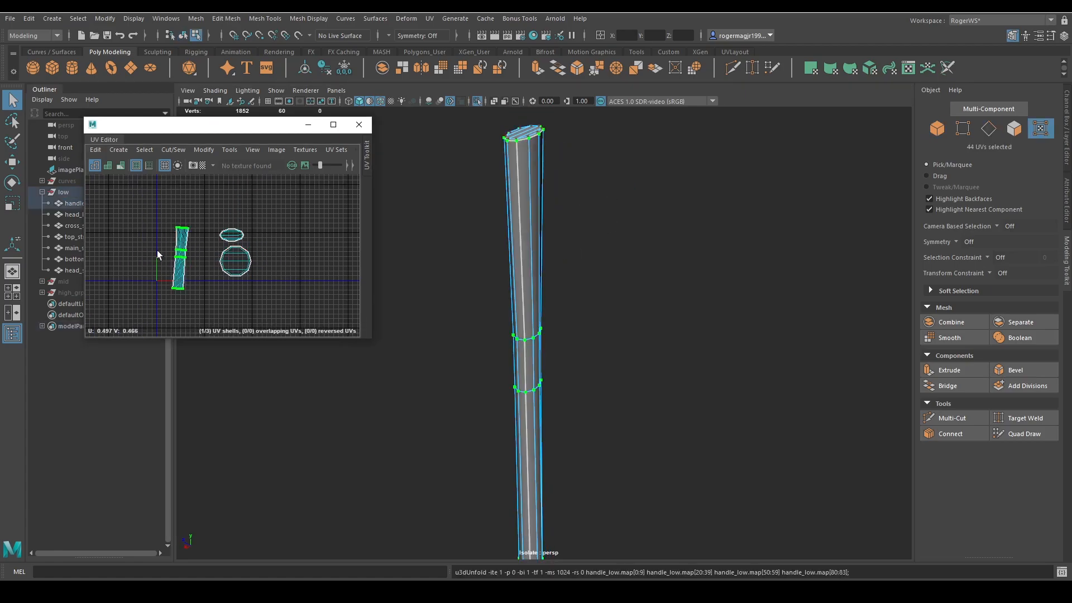
# Step: Orient the handle body's UV shell upright to one of its lengthwise edges and inspect the unfolded result
pyautogui.scroll(4, 199, 253)
pyautogui.keyDown('shift'); pyautogui.moveTo(164, 225); pyautogui.dragTo(193, 243, button='right'); pyautogui.keyUp('shift')
pyautogui.keyDown('alt'); pyautogui.moveTo(472, 268); pyautogui.dragTo(553, 302); pyautogui.keyUp('alt')
pyautogui.keyDown('alt'); pyautogui.moveTo(574, 193); pyautogui.dragTo(530, 167); pyautogui.keyUp('alt')
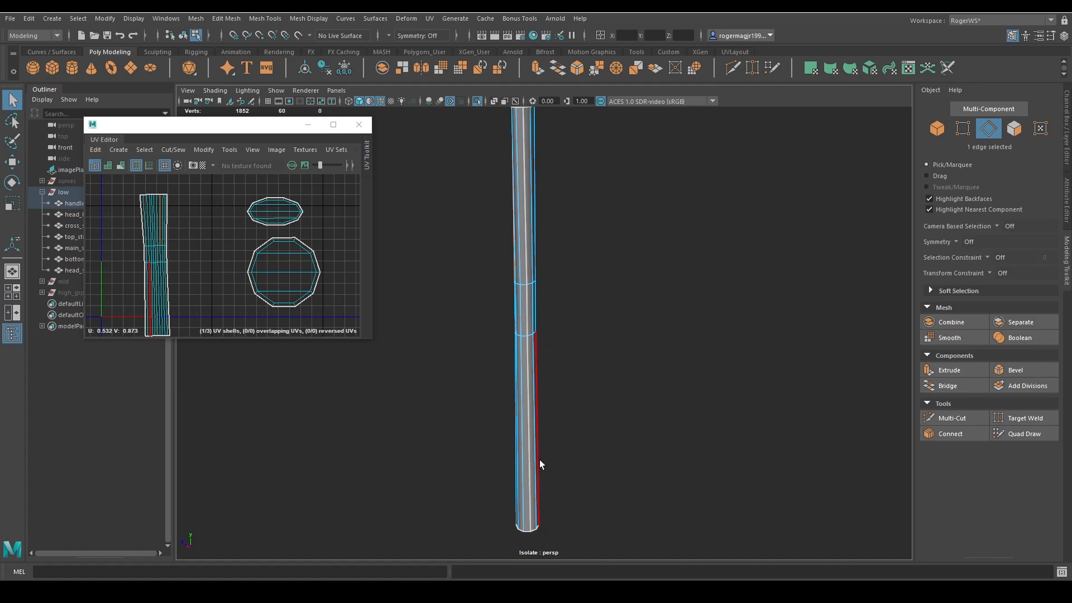
pyautogui.keyDown('alt'); pyautogui.moveTo(556, 402); pyautogui.dragTo(626, 347); pyautogui.keyUp('alt')
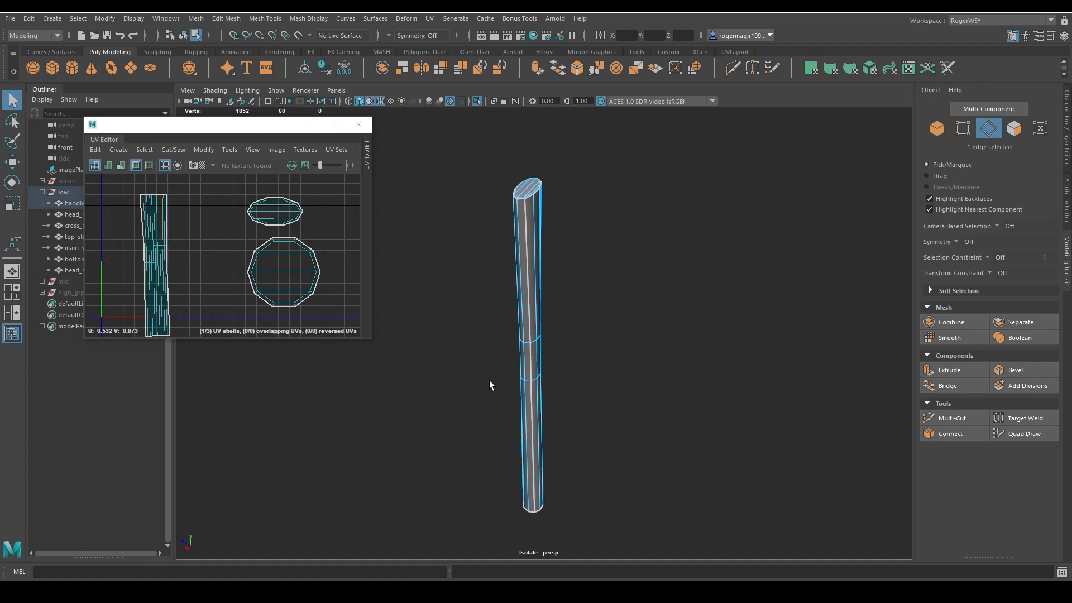
pyautogui.keyDown('alt'); pyautogui.moveTo(185, 250); pyautogui.dragTo(221, 254, button='middle'); pyautogui.keyUp('alt')
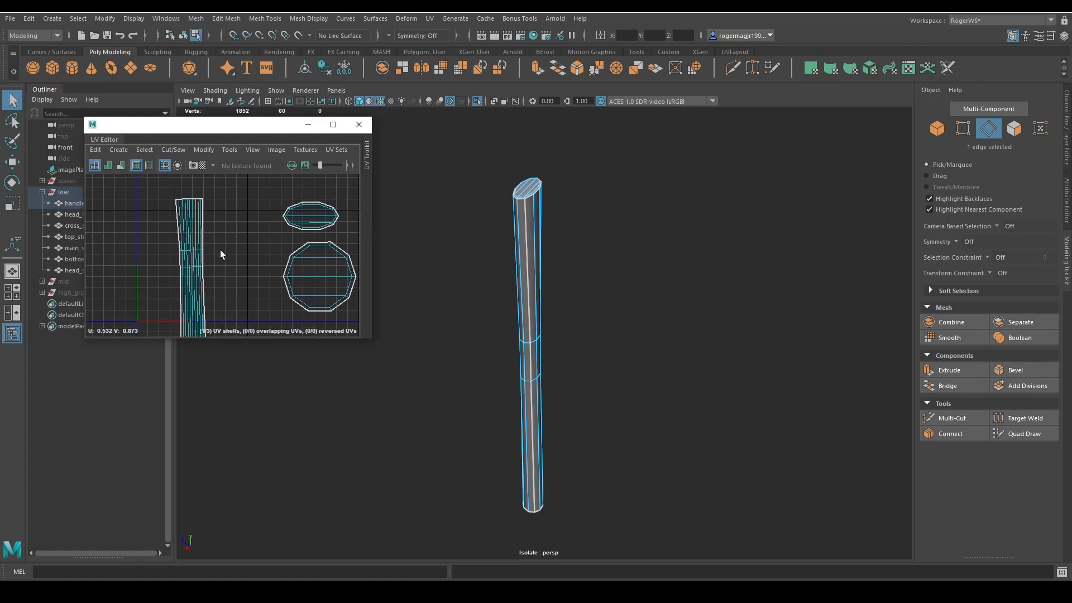
pyautogui.scroll(-2, 205, 279)
pyautogui.scroll(6, 200, 241)
# Step: Maximize the UV Editor and straighten all the handle body's UVs into a rectangular strip
pyautogui.click(334, 124)
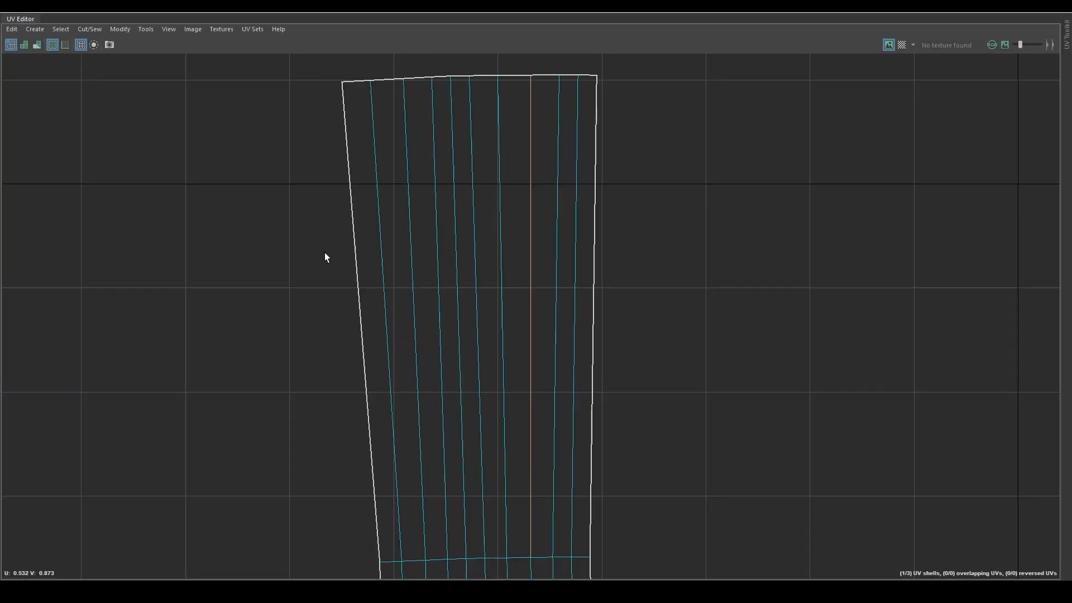
pyautogui.scroll(-4, 415, 264)
pyautogui.moveTo(474, 300); pyautogui.dragTo(448, 321, button='right')
pyautogui.scroll(-3, 447, 321)
pyautogui.keyDown('alt'); pyautogui.moveTo(455, 358); pyautogui.dragTo(437, 268, button='middle'); pyautogui.keyUp('alt')
pyautogui.moveTo(437, 268); pyautogui.dragTo(541, 247, button='right')
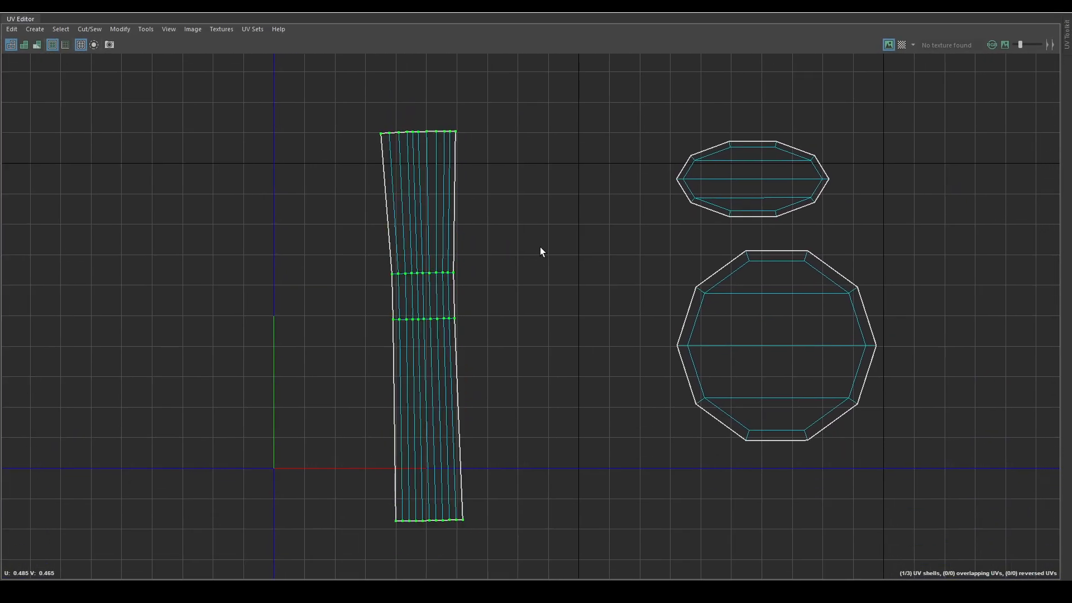
pyautogui.moveTo(420, 258); pyautogui.dragTo(495, 122, button='right')
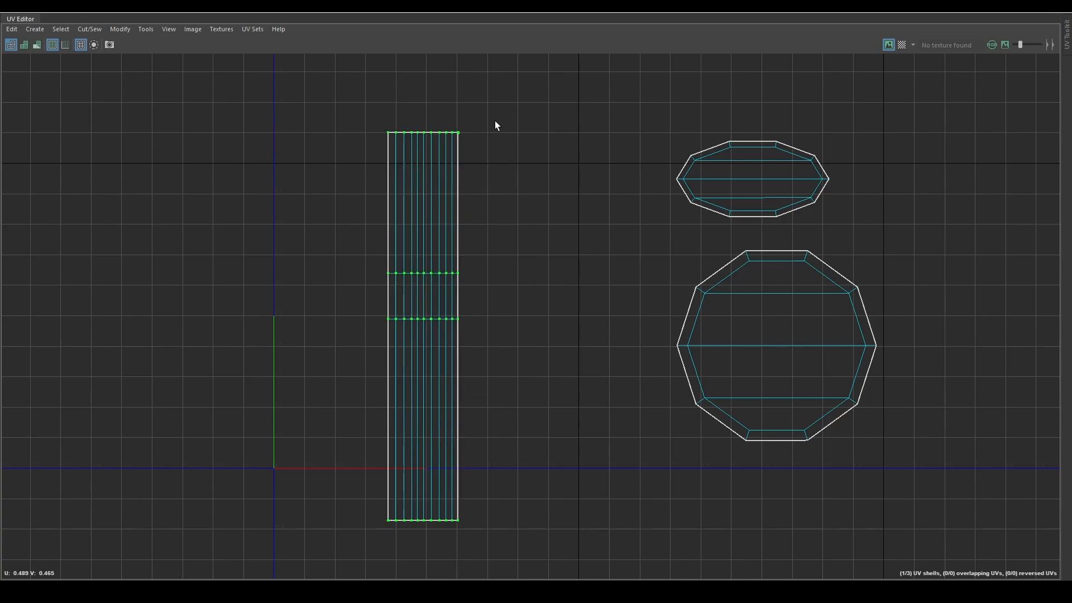
# Step: Check the UV shells for distortion, turn the distortion display off and restore the UV Editor's window size
pyautogui.click(37, 44)
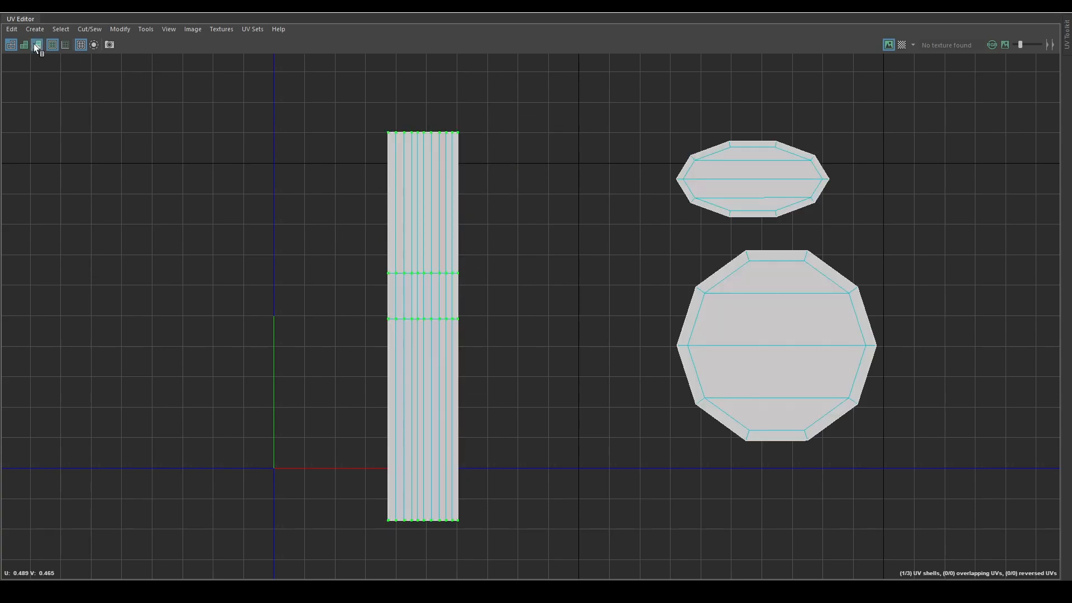
pyautogui.click(34, 45)
pyautogui.click(1033, 7)
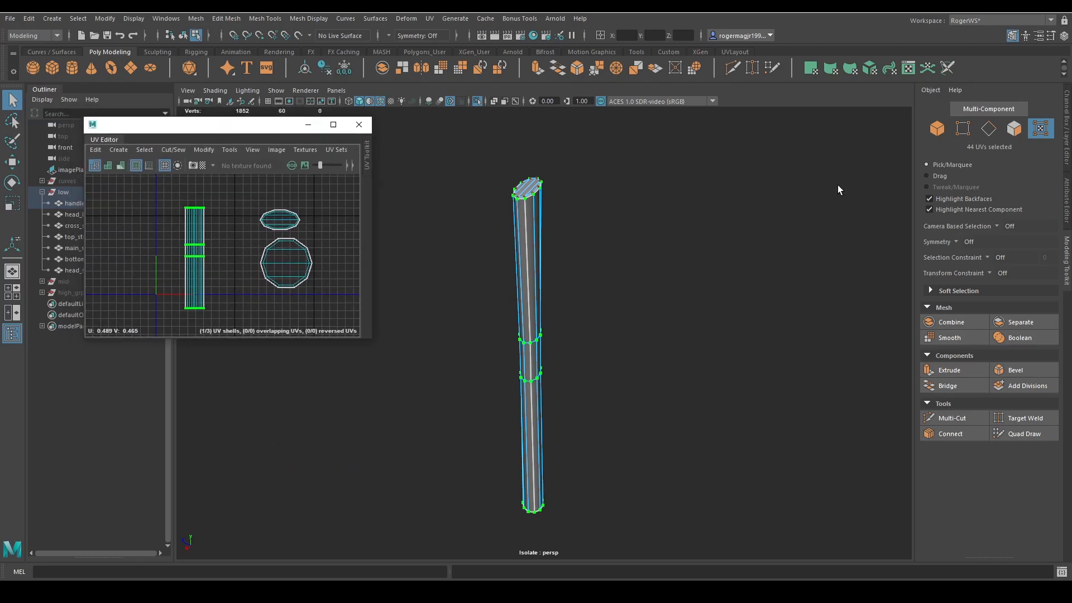
# Step: Rotate the handle body's UV shell to horizontal, place it above the two cap shells and save the scene
pyautogui.scroll(-3, 564, 223)
pyautogui.moveTo(163, 211); pyautogui.dragTo(226, 203, button='right')
pyautogui.press('e')
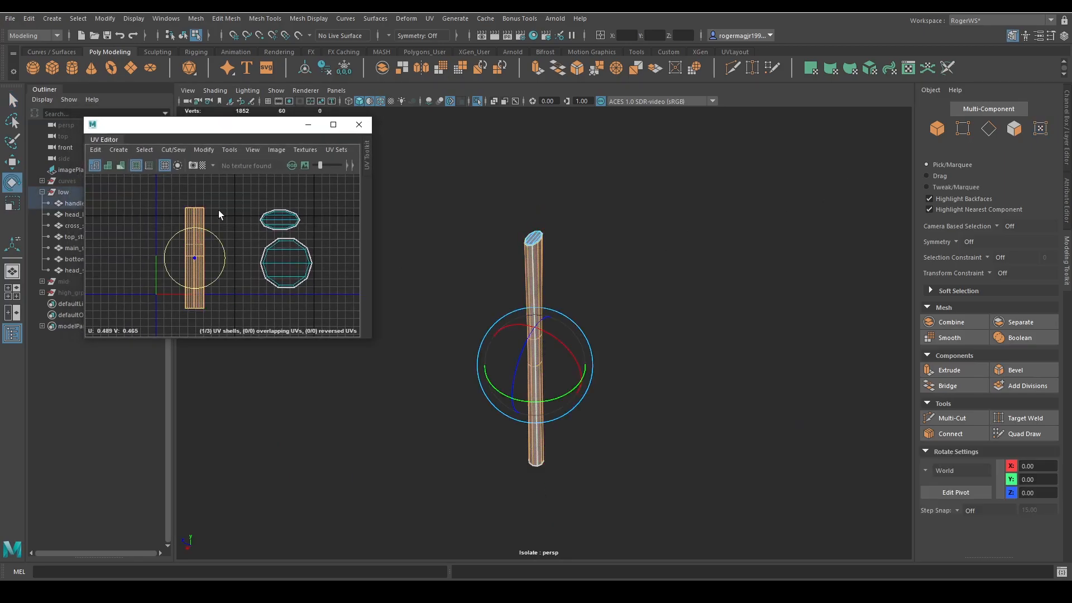
pyautogui.moveTo(210, 240); pyautogui.dragTo(288, 194)
pyautogui.press('w')
pyautogui.scroll(-3, 288, 194)
pyautogui.press('q')
pyautogui.scroll(-3, 578, 264)
pyautogui.keyDown('alt'); pyautogui.moveTo(577, 264); pyautogui.dragTo(565, 297); pyautogui.keyUp('alt')
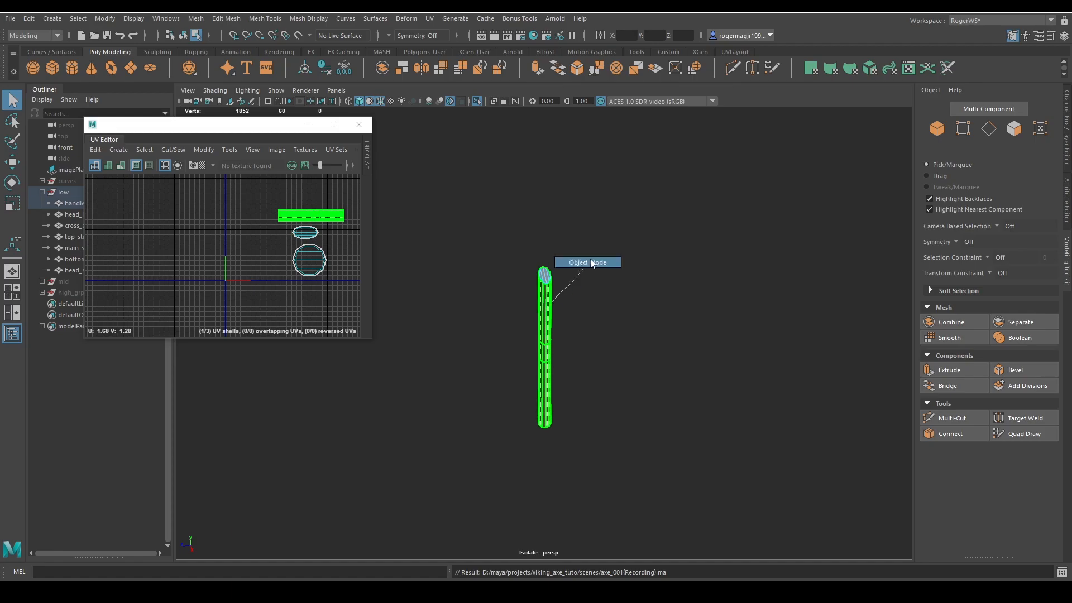
# Step: Return to the whole axe in object mode, then isolate and frame the crossed strap around the axe head
pyautogui.moveTo(592, 263); pyautogui.dragTo(591, 263, button='right')
pyautogui.click(534, 280)
pyautogui.hotkey('ctrl', '1')
pyautogui.keyDown('alt'); pyautogui.moveTo(548, 300); pyautogui.dragTo(580, 304); pyautogui.keyUp('alt')
pyautogui.keyDown('alt'); pyautogui.moveTo(580, 304); pyautogui.dragTo(593, 330, button='right'); pyautogui.keyUp('alt')
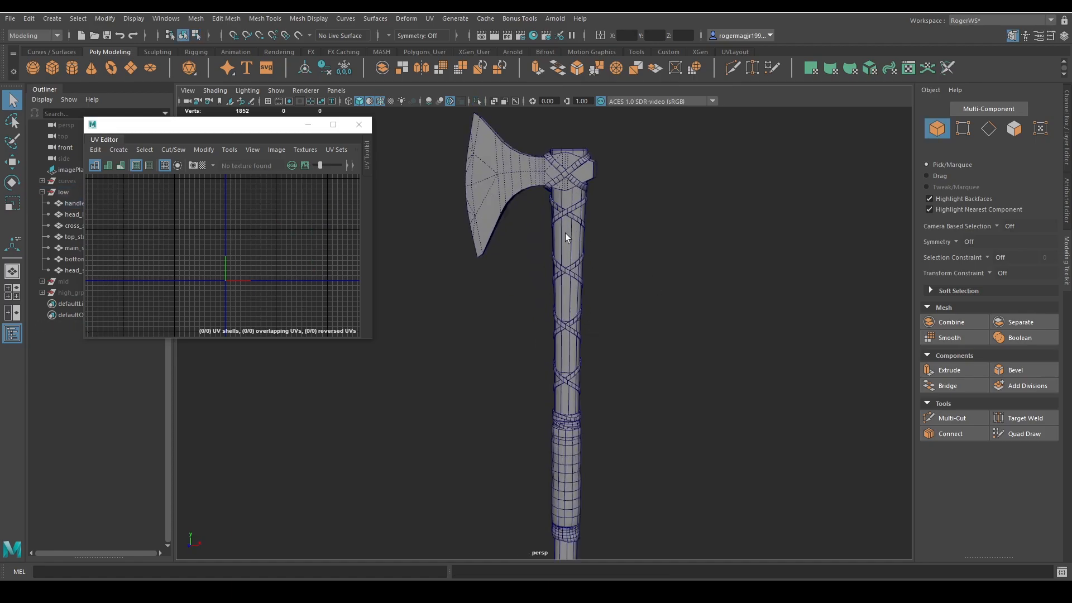
pyautogui.click(565, 171)
pyautogui.hotkey('ctrl', '1')
pyautogui.press('f')
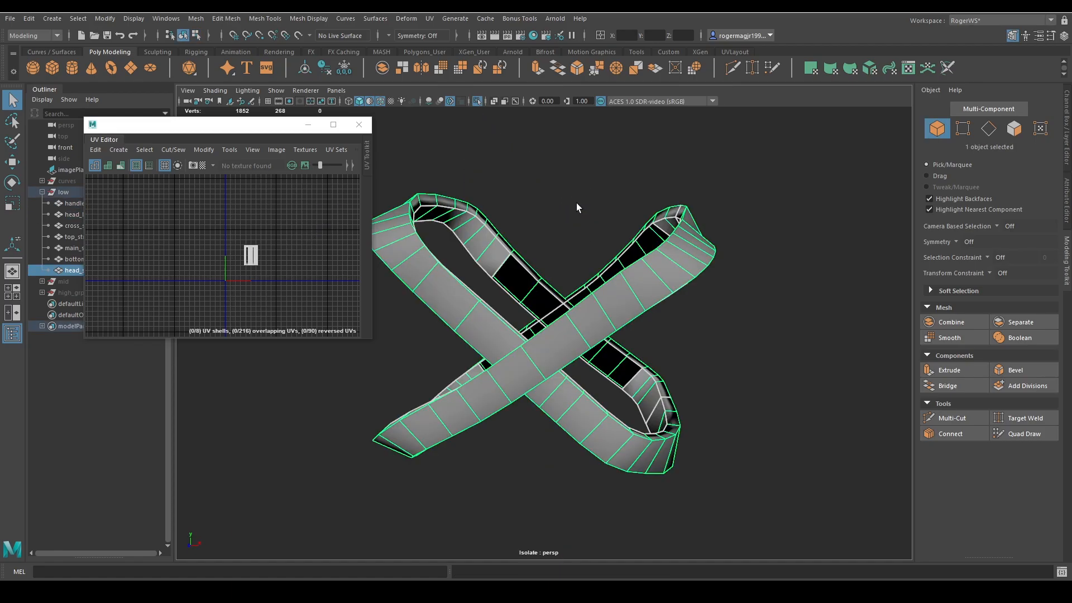
# Step: Select all faces of the crossed strap and give them a camera-based UV projection from the front view
pyautogui.keyDown('alt'); pyautogui.moveTo(577, 205); pyautogui.dragTo(606, 232); pyautogui.keyUp('alt')
pyautogui.scroll(-2, 605, 231)
pyautogui.press('F11')
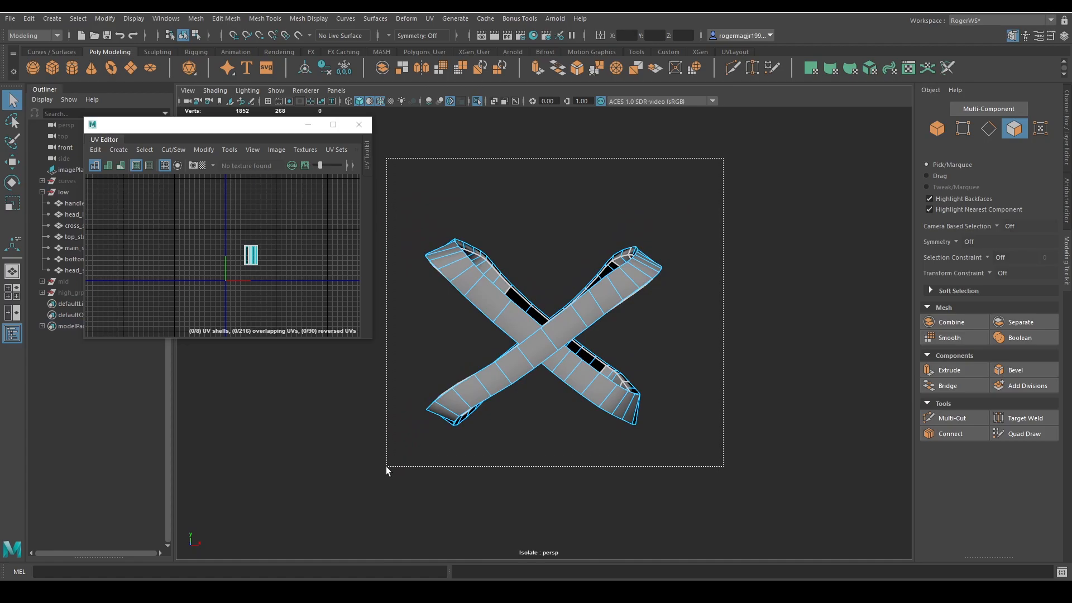
pyautogui.moveTo(386, 466); pyautogui.dragTo(387, 467)
pyautogui.press('F8')
pyautogui.press('f')
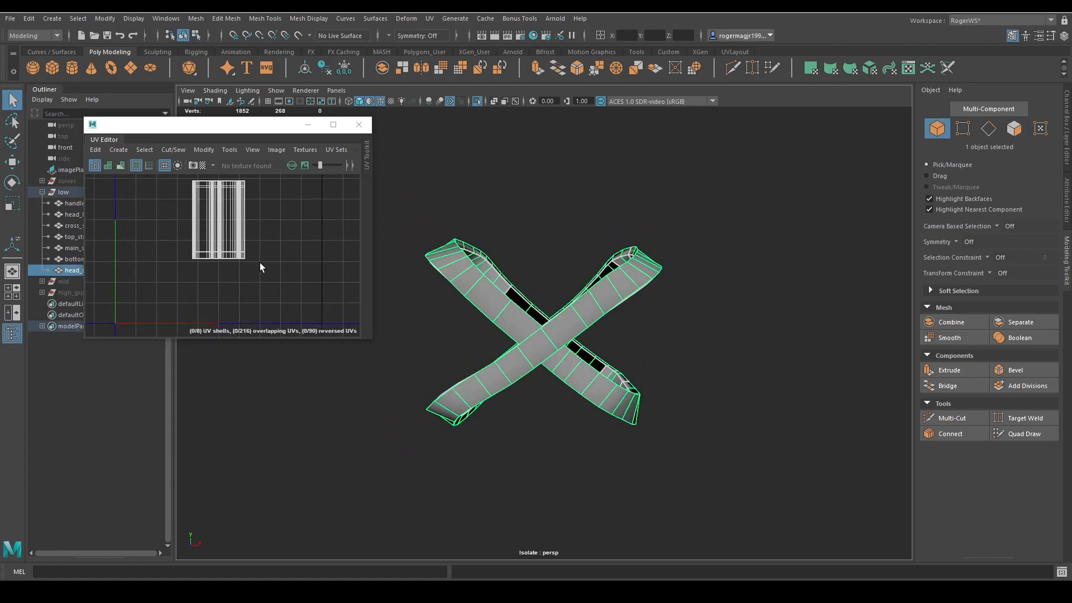
pyautogui.press('F8')
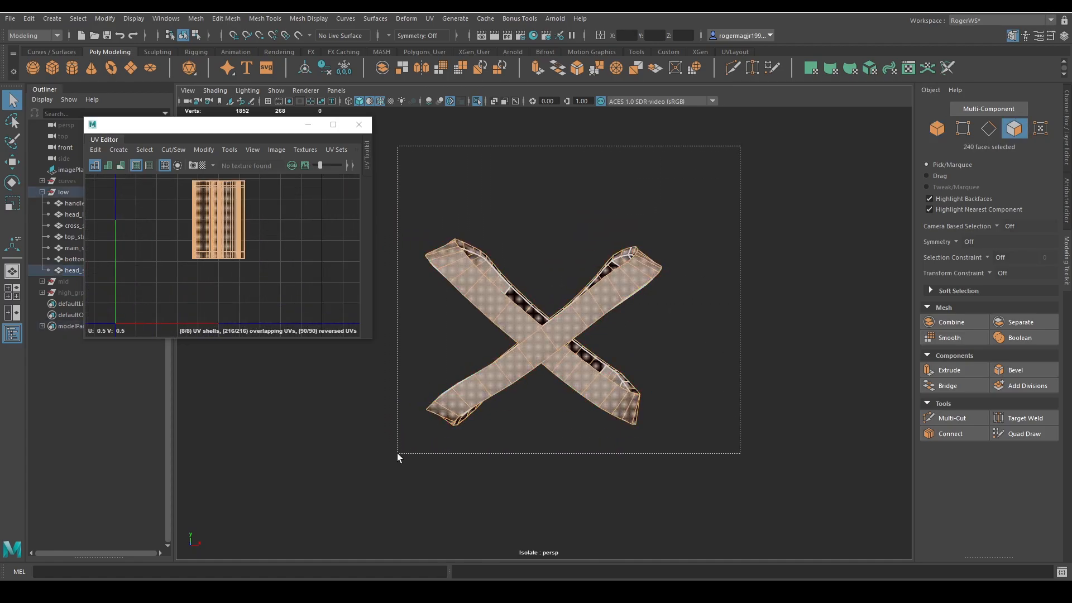
pyautogui.moveTo(397, 454); pyautogui.dragTo(397, 453)
pyautogui.keyDown('shift'); pyautogui.moveTo(265, 264); pyautogui.dragTo(260, 180, button='right'); pyautogui.keyUp('shift')
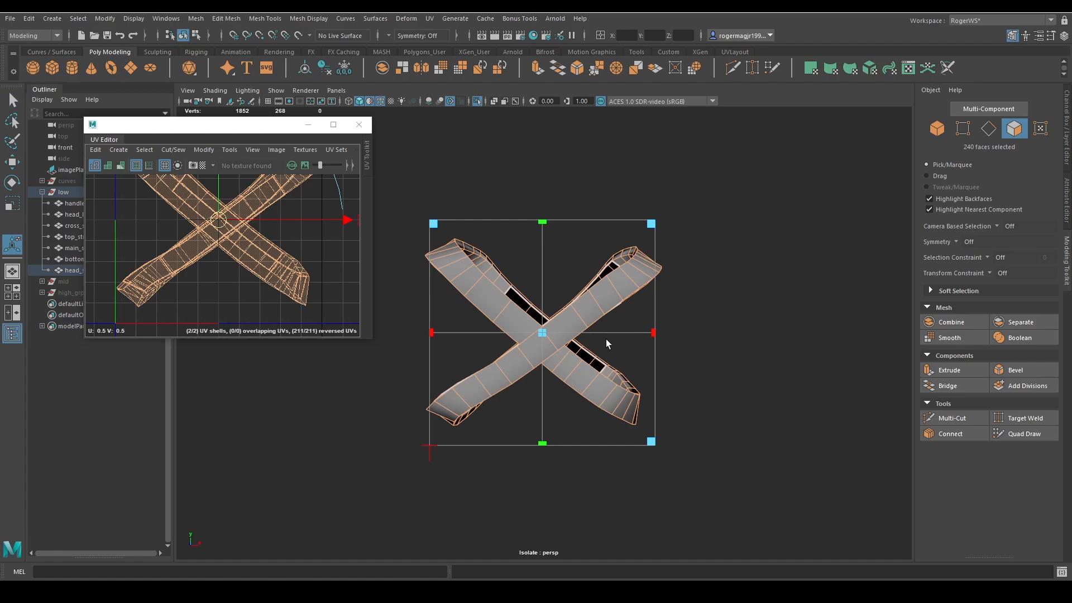
pyautogui.press('F8')
# Step: Select the ten inner faces at one end of the strap, project their UVs separately and move the shell below the others
pyautogui.keyDown('alt'); pyautogui.moveTo(691, 280); pyautogui.dragTo(656, 316); pyautogui.keyUp('alt')
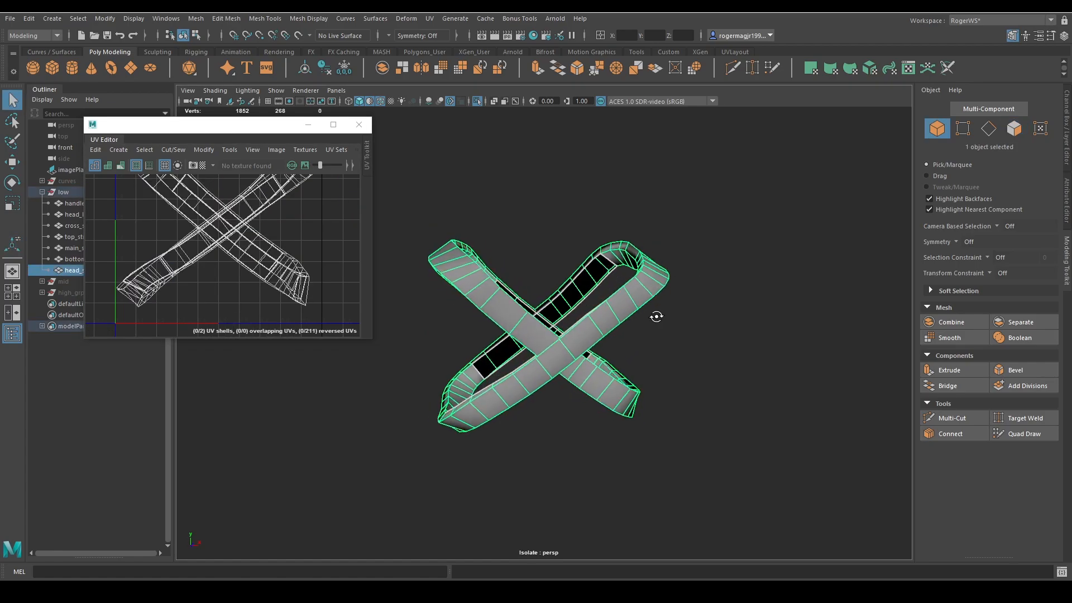
pyautogui.scroll(3, 656, 316)
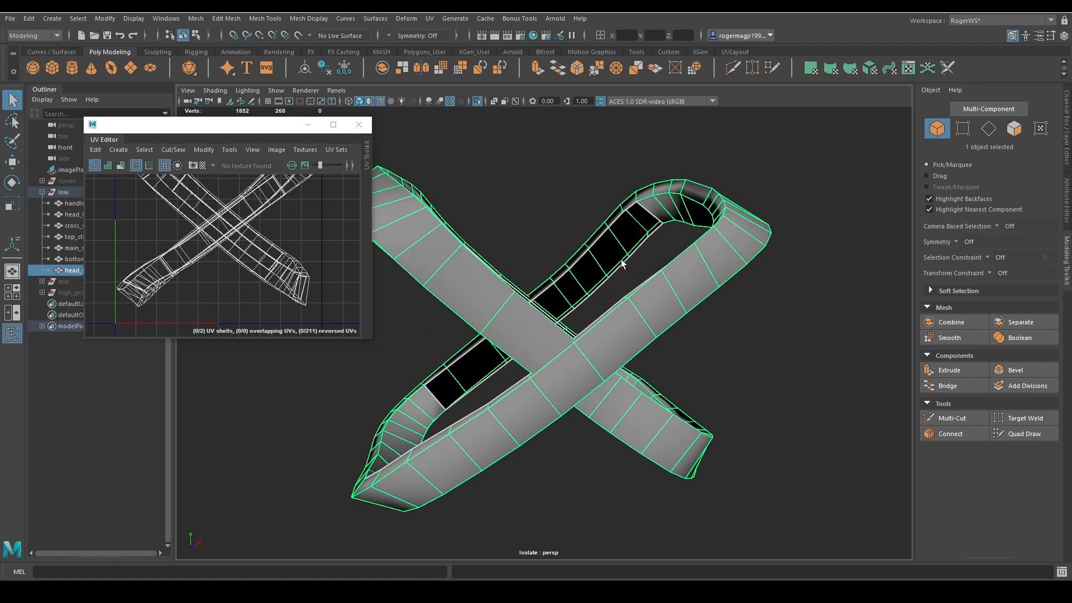
pyautogui.keyDown('alt'); pyautogui.moveTo(683, 289); pyautogui.dragTo(559, 298); pyautogui.keyUp('alt')
pyautogui.press('F11')
pyautogui.click(465, 294)
pyautogui.keyDown('alt'); pyautogui.moveTo(559, 298); pyautogui.dragTo(396, 316); pyautogui.keyUp('alt')
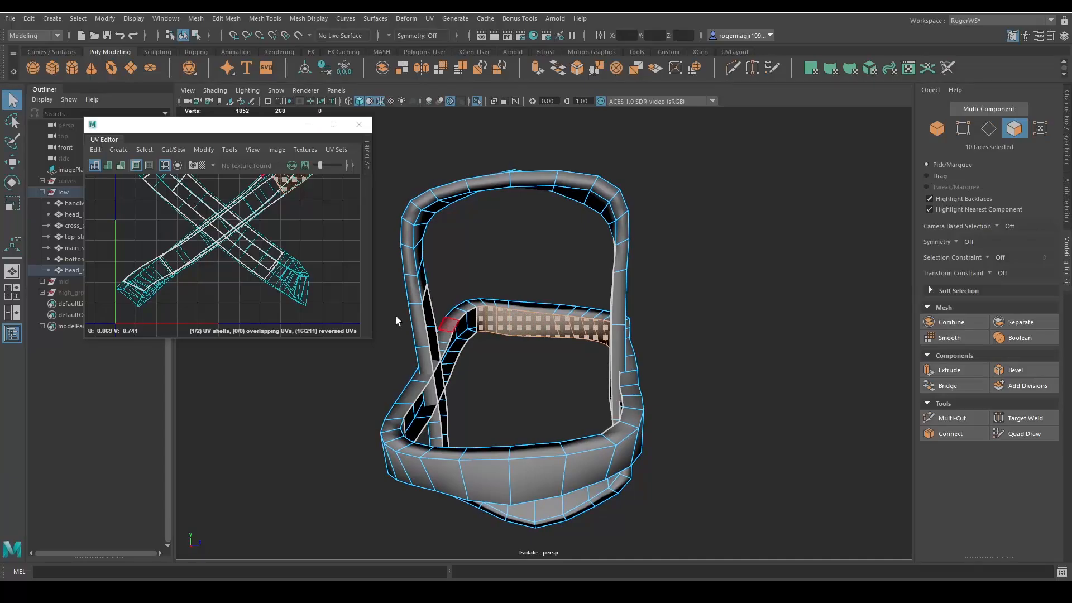
pyautogui.press('w')
pyautogui.scroll(-5, 263, 279)
pyautogui.keyDown('alt'); pyautogui.moveTo(530, 332); pyautogui.dragTo(349, 412); pyautogui.keyUp('alt')
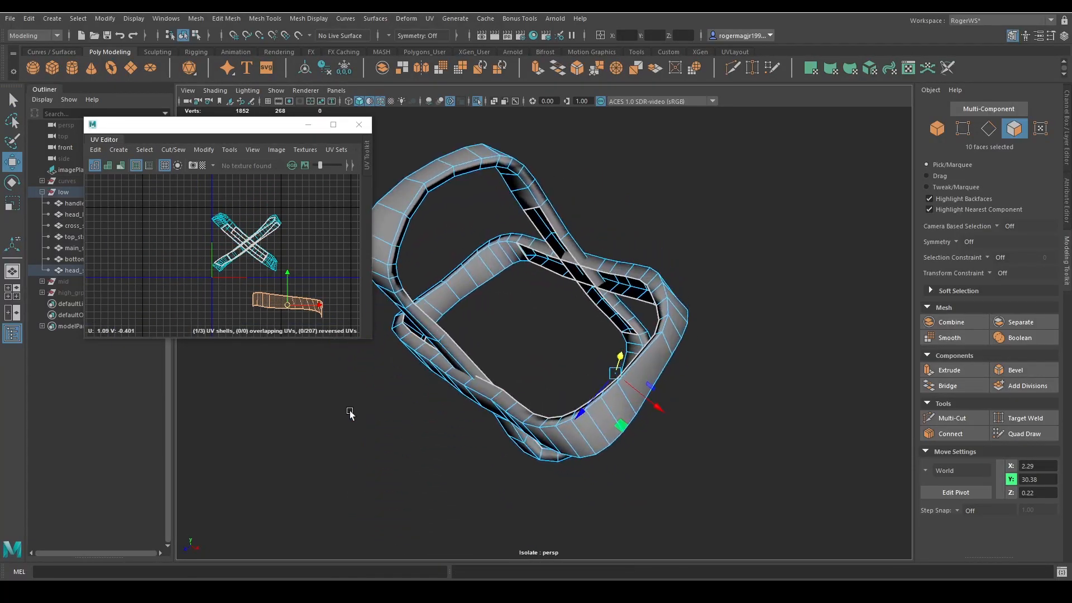
# Step: Project the eight inner faces at the strap's opposite end as a separate UV shell, then unfold and straighten it
pyautogui.scroll(5, 496, 289)
pyautogui.press('q')
pyautogui.click(549, 278)
pyautogui.moveTo(471, 298); pyautogui.dragTo(472, 299)
pyautogui.keyDown('alt'); pyautogui.moveTo(472, 299); pyautogui.dragTo(579, 209); pyautogui.keyUp('alt')
pyautogui.keyDown('shift'); pyautogui.moveTo(666, 226); pyautogui.dragTo(667, 228); pyautogui.keyUp('shift')
pyautogui.press('w')
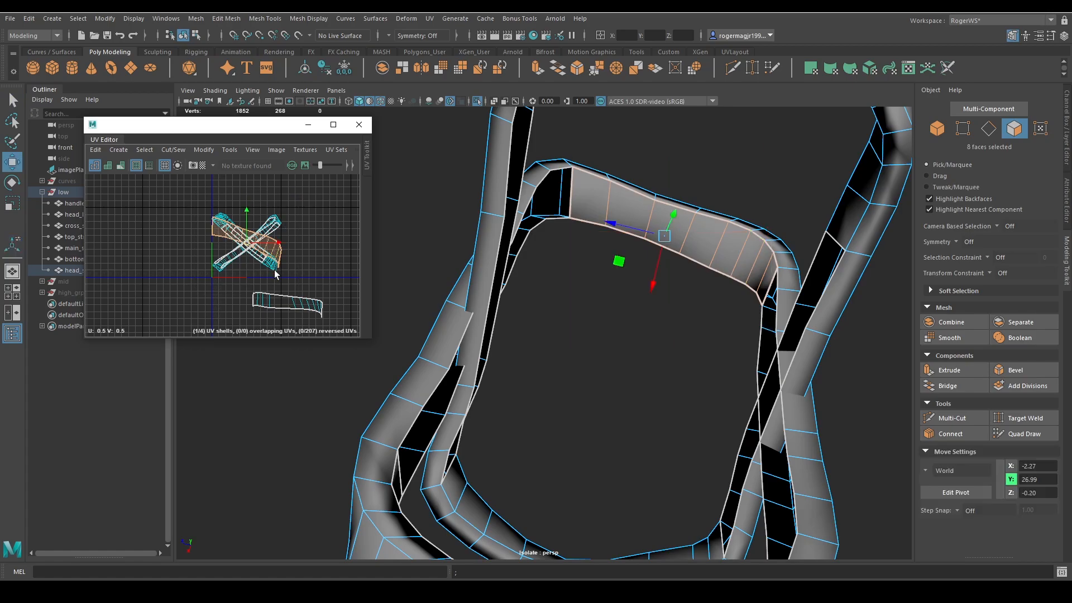
pyautogui.keyDown('ctrl'); pyautogui.moveTo(196, 287); pyautogui.dragTo(296, 286, button='right'); pyautogui.keyUp('ctrl')
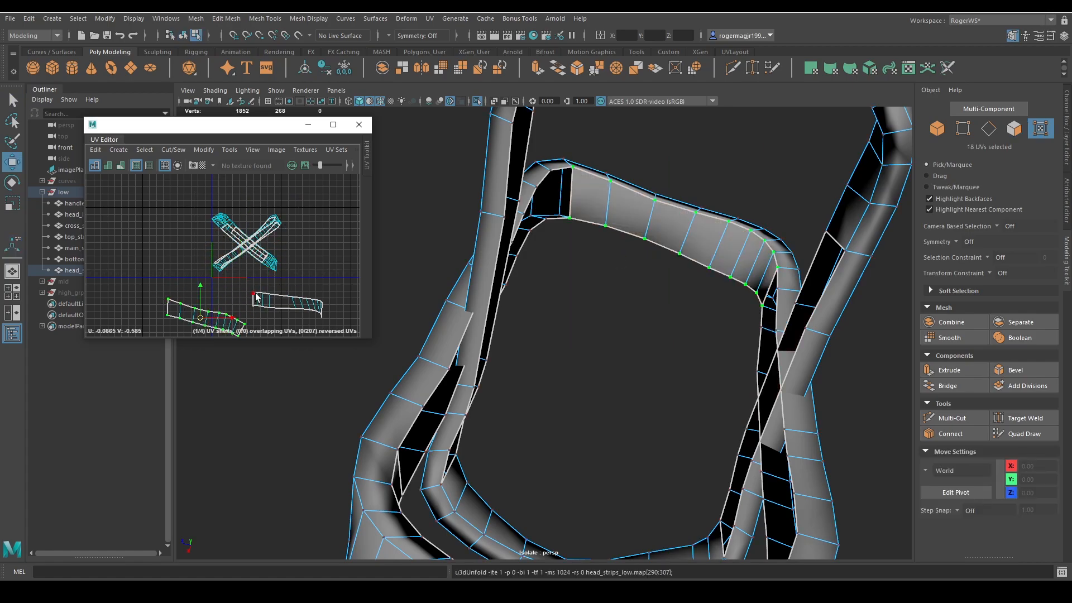
pyautogui.keyDown('shift'); pyautogui.moveTo(294, 246); pyautogui.dragTo(324, 212, button='right'); pyautogui.keyUp('shift')
# Step: Unfold the ten-face inner shell and straighten its UVs into a rectangular strip in the maximized UV Editor
pyautogui.keyDown('alt'); pyautogui.moveTo(309, 318); pyautogui.dragTo(270, 243, button='middle'); pyautogui.keyUp('alt')
pyautogui.click(279, 243)
pyautogui.moveTo(242, 237); pyautogui.dragTo(308, 226, button='right')
pyautogui.keyDown('shift'); pyautogui.moveTo(309, 226); pyautogui.dragTo(342, 206, button='right'); pyautogui.keyUp('shift')
pyautogui.scroll(8, 271, 249)
pyautogui.hotkey('ctrl', 'z')
pyautogui.keyDown('alt'); pyautogui.moveTo(278, 229); pyautogui.dragTo(257, 278, button='middle'); pyautogui.keyUp('alt')
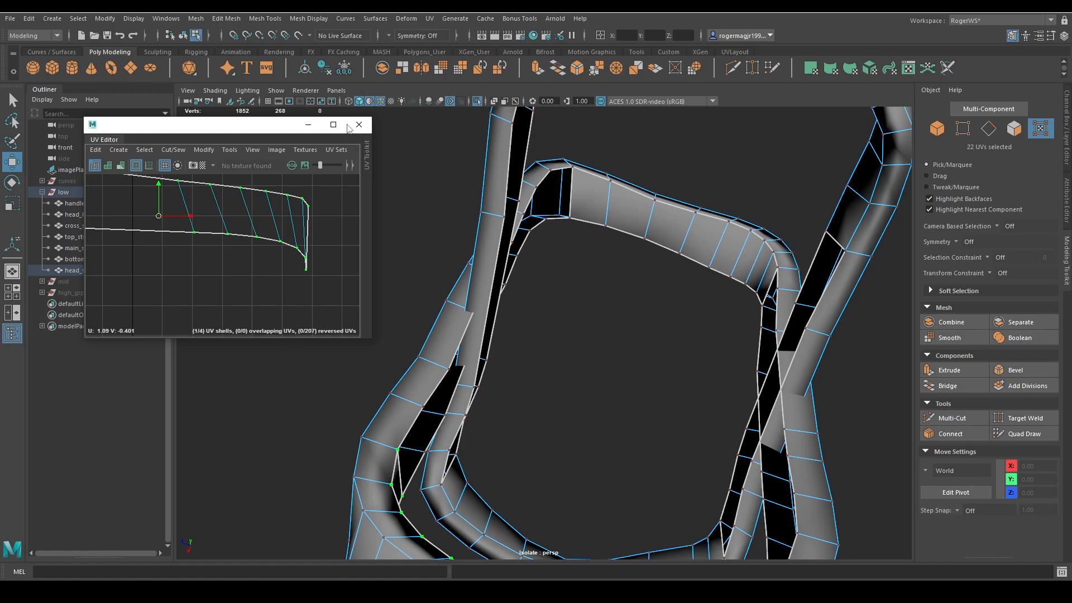
pyautogui.click(342, 125)
pyautogui.scroll(-2, 373, 202)
pyautogui.hotkey('ctrl', 'z')
pyautogui.scroll(-3, 464, 246)
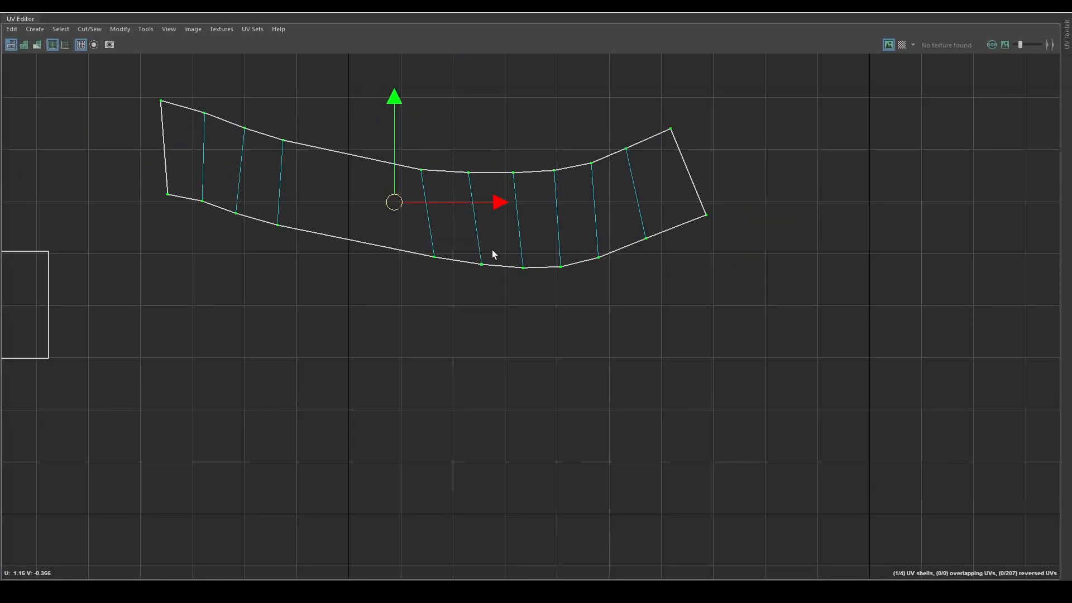
pyautogui.keyDown('shift'); pyautogui.moveTo(447, 207); pyautogui.dragTo(497, 127, button='right'); pyautogui.keyUp('shift')
pyautogui.scroll(-3, 390, 236)
pyautogui.keyDown('alt'); pyautogui.moveTo(329, 307); pyautogui.dragTo(486, 260, button='middle'); pyautogui.keyUp('alt')
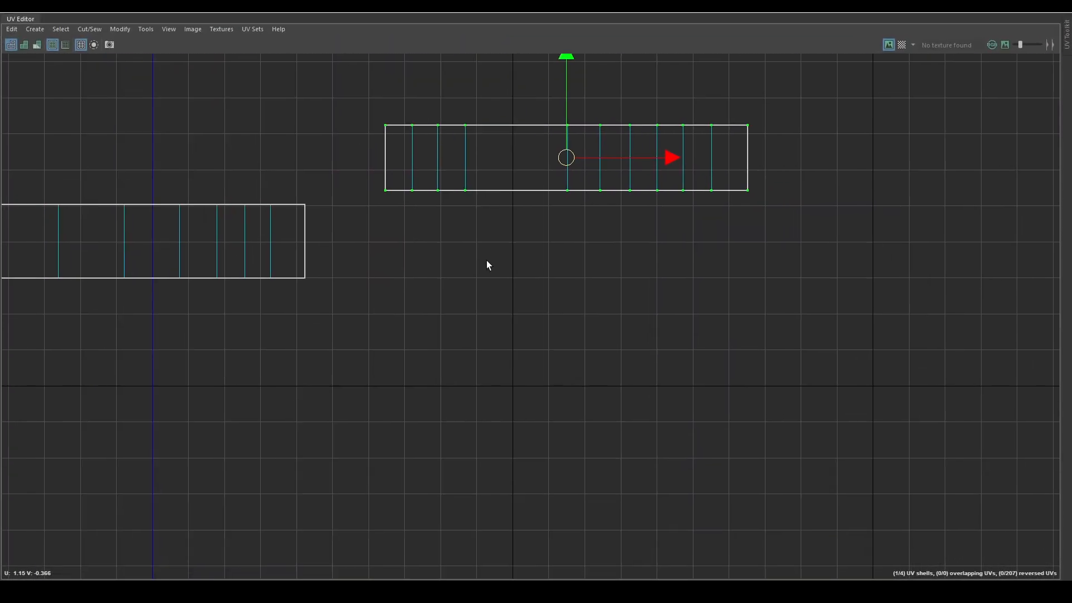
# Step: Check the two short straightened strips for distortion, turn the distortion display off and restore the UV Editor's window size
pyautogui.click(223, 242)
pyautogui.keyDown('shift'); pyautogui.moveTo(223, 242); pyautogui.dragTo(222, 261, button='right'); pyautogui.keyUp('shift')
pyautogui.keyDown('shift'); pyautogui.moveTo(296, 207); pyautogui.dragTo(370, 146, button='right'); pyautogui.keyUp('shift')
pyautogui.scroll(-3, 369, 146)
pyautogui.click(36, 46)
pyautogui.click(36, 46)
pyautogui.scroll(-4, 391, 197)
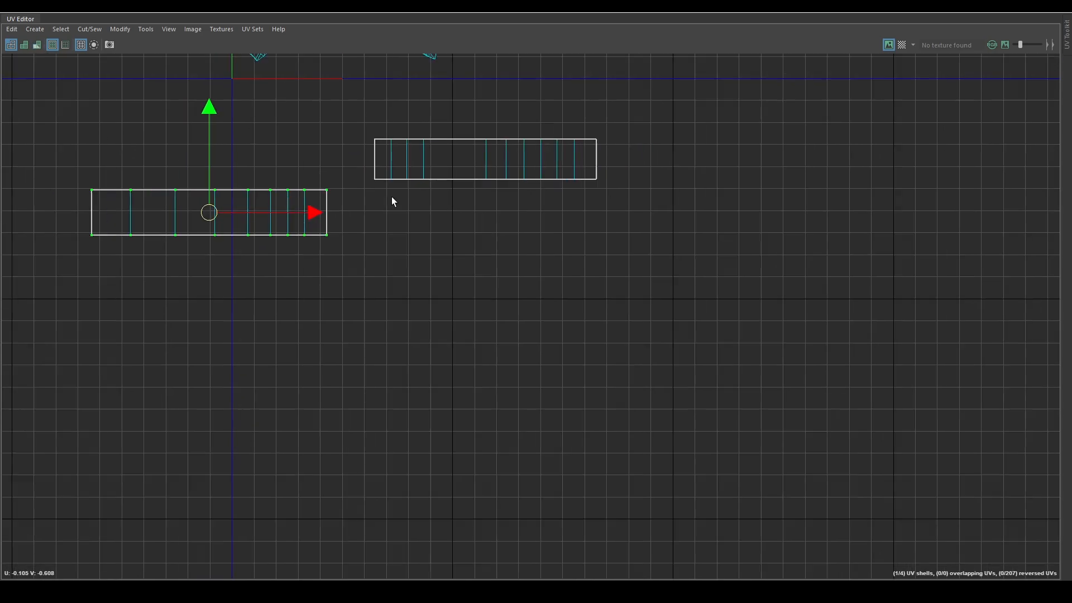
pyautogui.keyDown('alt'); pyautogui.moveTo(391, 197); pyautogui.dragTo(363, 280, button='middle'); pyautogui.keyUp('alt')
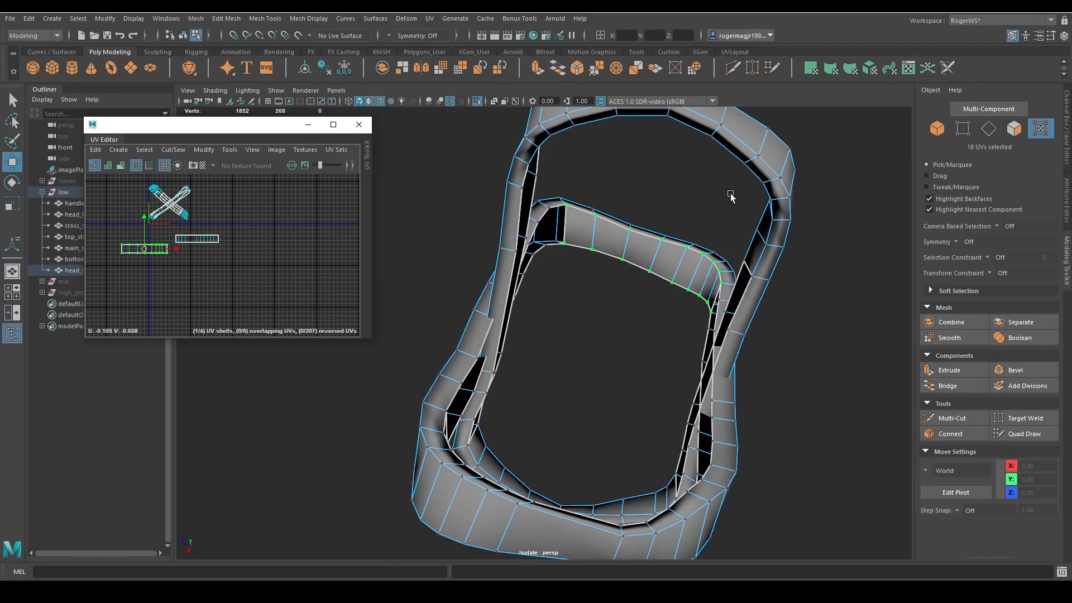
# Step: Select the outer face loop of one strap, give it a camera-based UV projection and move its shell below the short strips
pyautogui.keyDown('alt'); pyautogui.moveTo(730, 191); pyautogui.dragTo(692, 232); pyautogui.keyUp('alt')
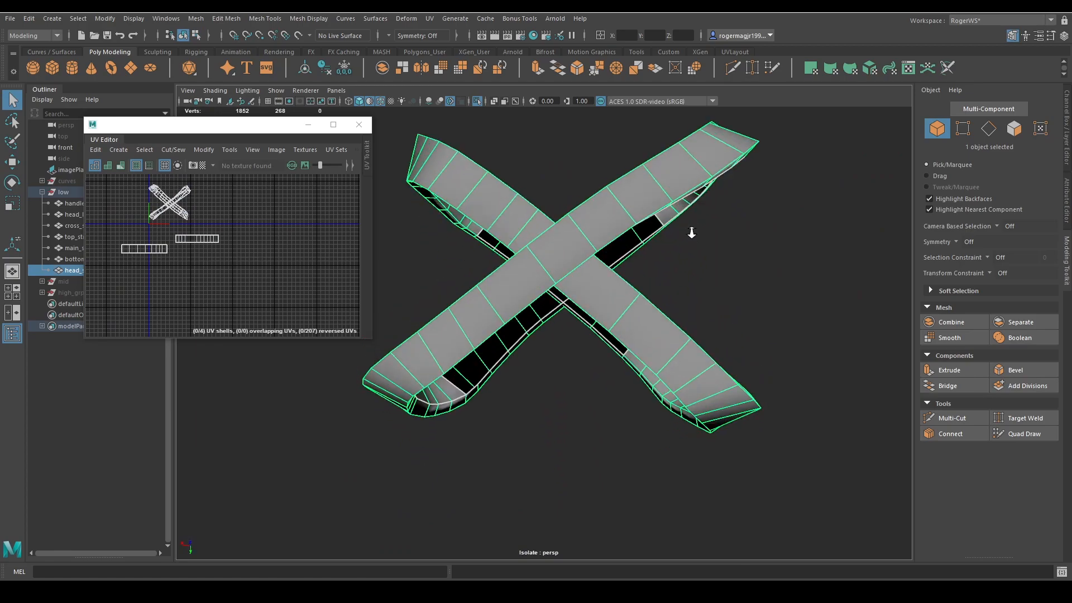
pyautogui.scroll(-4, 690, 234)
pyautogui.press('F11')
pyautogui.doubleClick(599, 246)
pyautogui.keyDown('alt'); pyautogui.moveTo(641, 263); pyautogui.dragTo(636, 319); pyautogui.keyUp('alt')
pyautogui.doubleClick(606, 309)
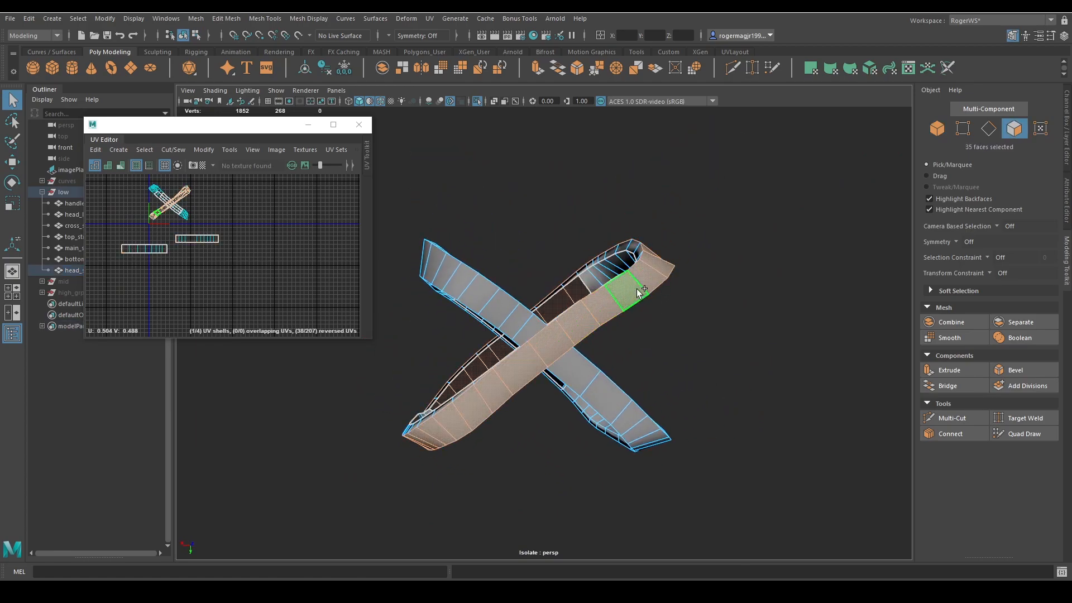
pyautogui.keyDown('alt'); pyautogui.moveTo(722, 280); pyautogui.dragTo(695, 274); pyautogui.keyUp('alt')
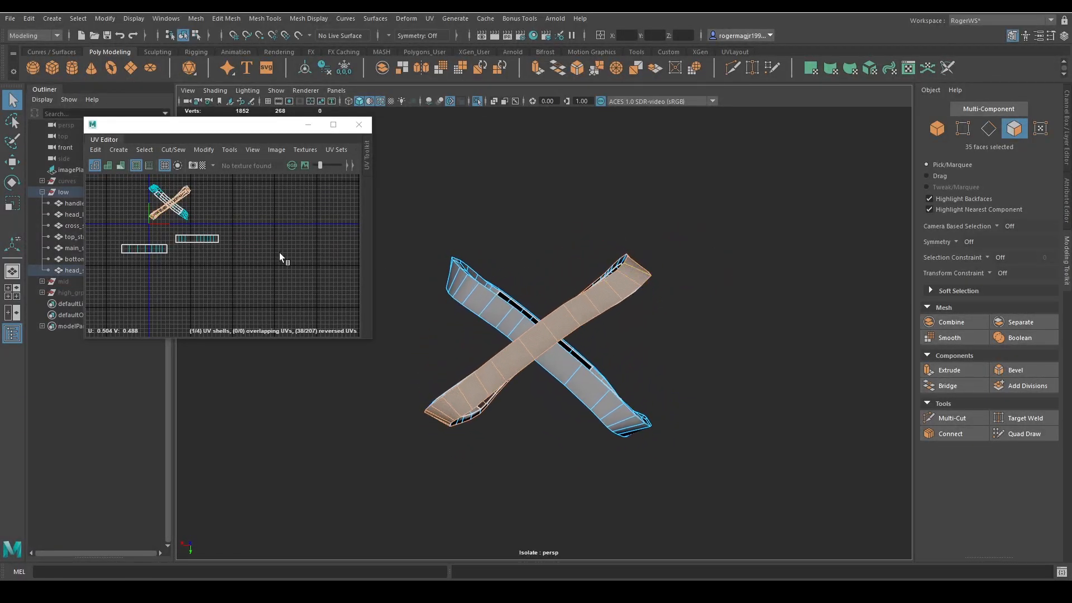
pyautogui.keyDown('shift'); pyautogui.moveTo(189, 254); pyautogui.dragTo(182, 174, button='right'); pyautogui.keyUp('shift')
pyautogui.press('w')
pyautogui.moveTo(203, 207); pyautogui.dragTo(310, 308, button='middle')
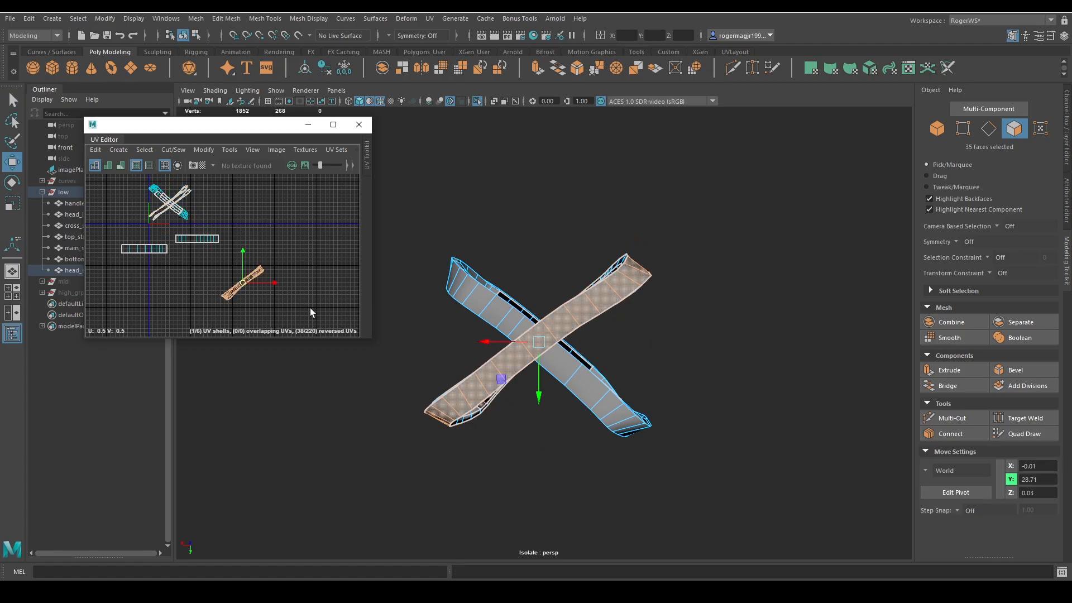
# Step: Cut the outer loop's UVs along one cross edge and unfold the shell into a long open strip
pyautogui.keyDown('alt'); pyautogui.moveTo(528, 303); pyautogui.dragTo(744, 271); pyautogui.keyUp('alt')
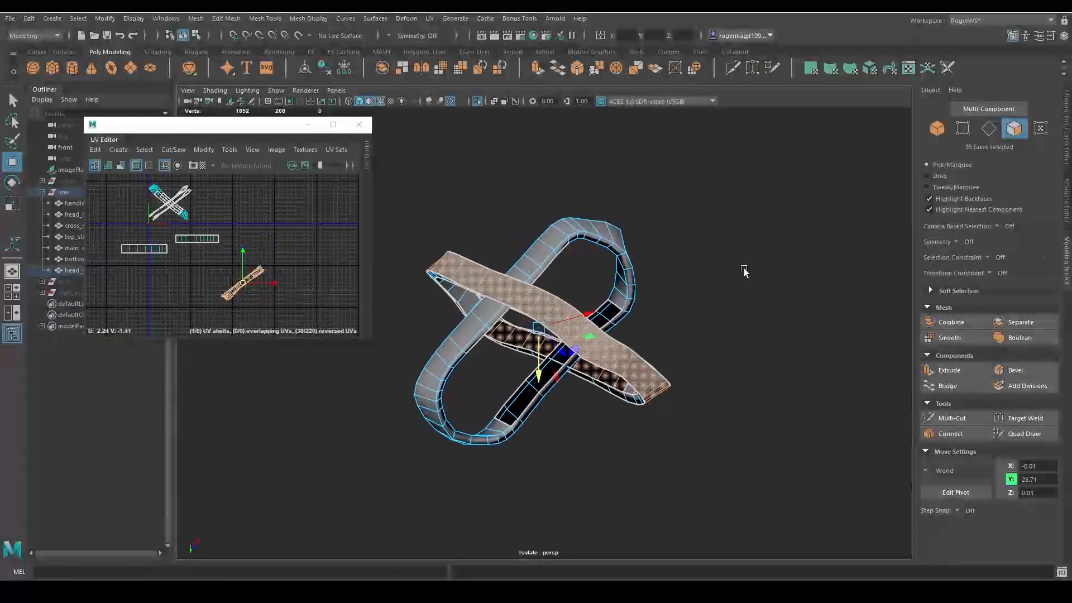
pyautogui.press('q')
pyautogui.press('F10')
pyautogui.click(583, 334)
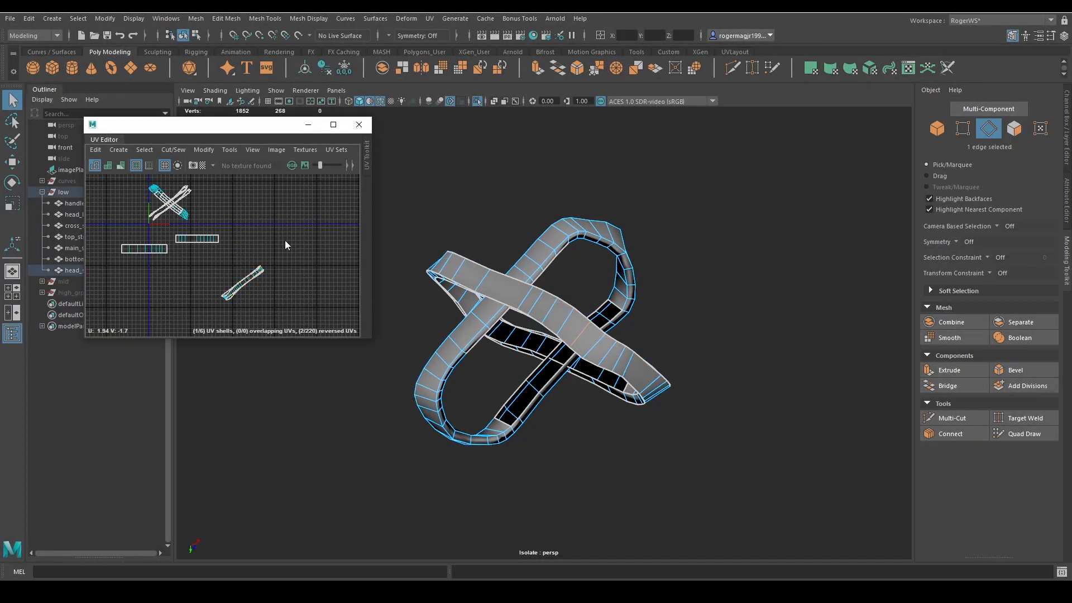
pyautogui.keyDown('shift'); pyautogui.moveTo(284, 240); pyautogui.dragTo(244, 260, button='right'); pyautogui.keyUp('shift')
pyautogui.press('F11')
pyautogui.moveTo(265, 310); pyautogui.dragTo(225, 274)
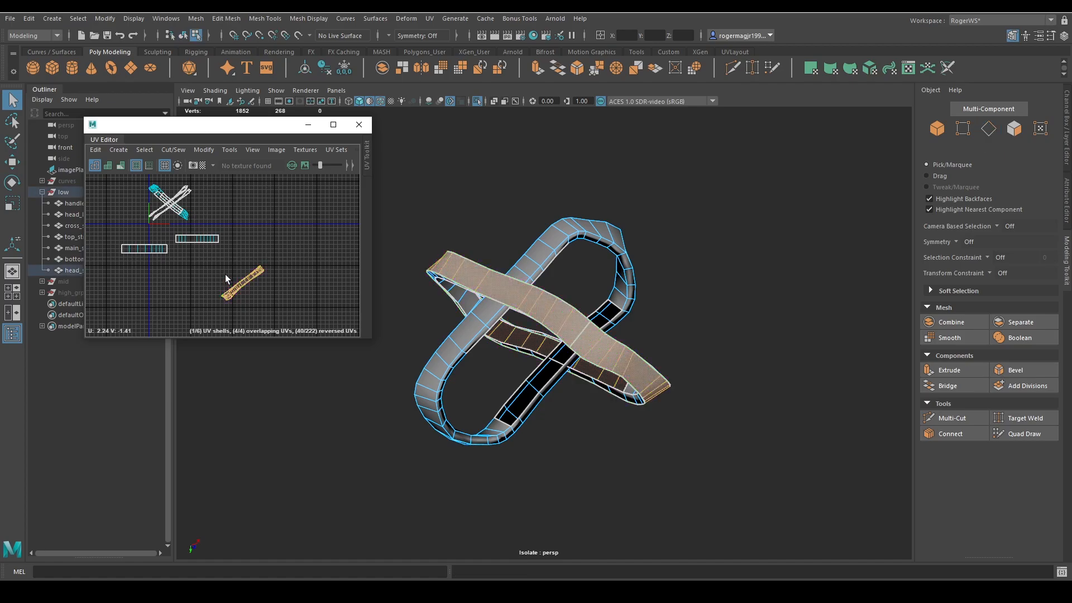
pyautogui.hotkey('ctrl', 'F12')
pyautogui.press('e')
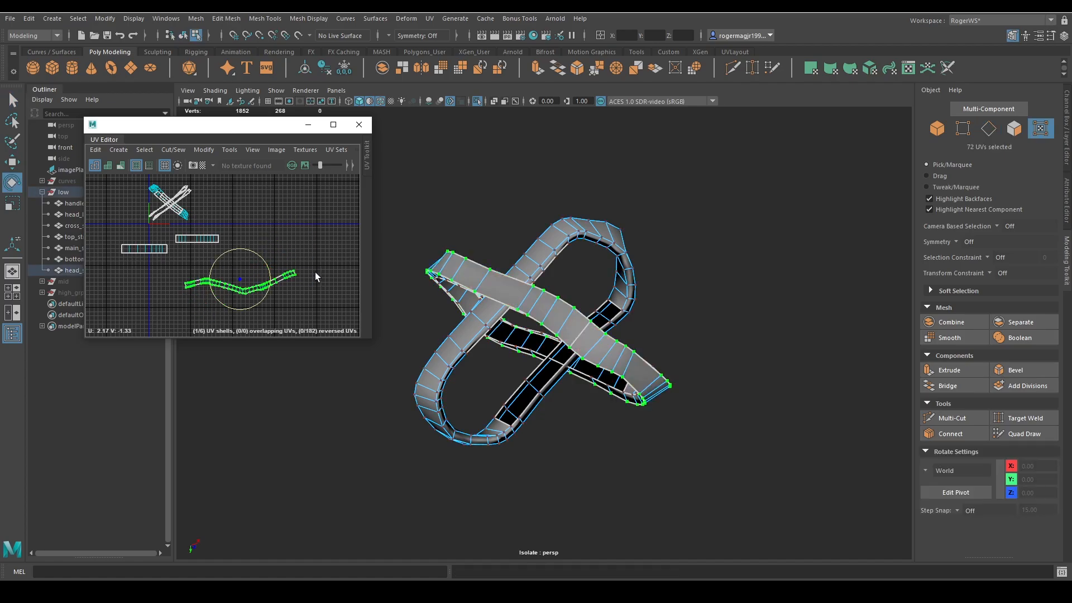
# Step: Try to straighten the long outer loop's UV shell in the maximized UV Editor
pyautogui.click(333, 125)
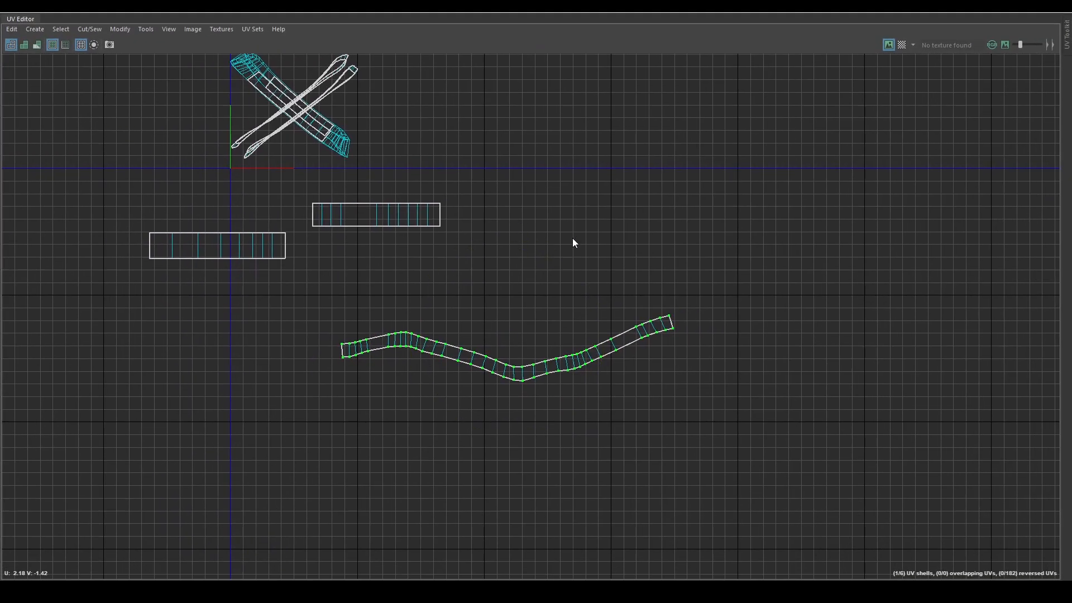
pyautogui.keyDown('shift'); pyautogui.moveTo(573, 238); pyautogui.dragTo(620, 217, button='right'); pyautogui.keyUp('shift')
pyautogui.scroll(1, 632, 283)
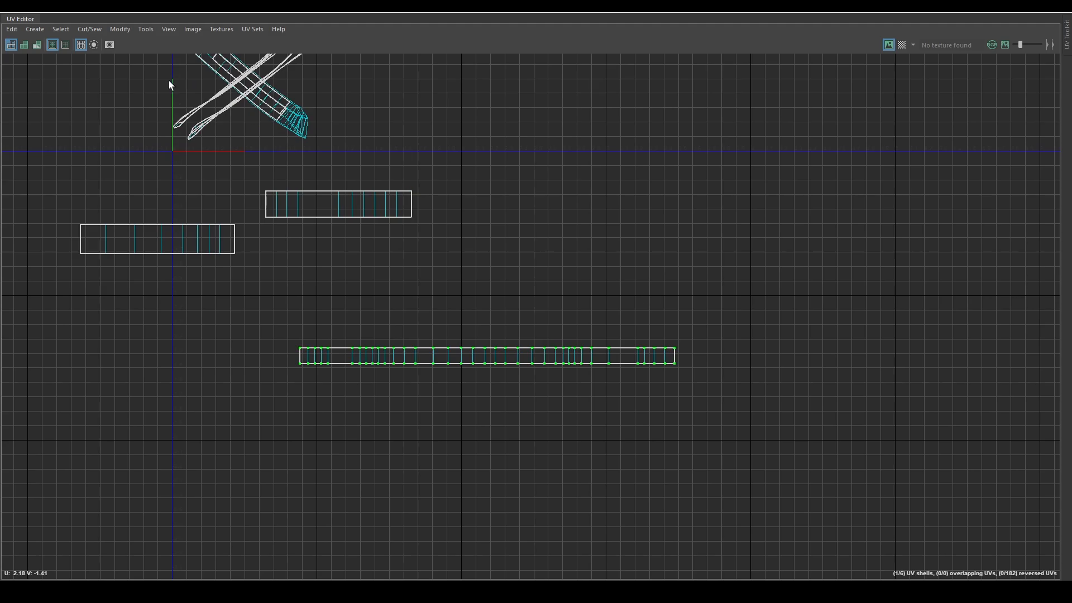
pyautogui.hotkey('ctrl', 'z')
pyautogui.keyDown('shift'); pyautogui.moveTo(603, 234); pyautogui.dragTo(654, 167, button='right'); pyautogui.keyUp('shift')
pyautogui.hotkey('ctrl', 'z')
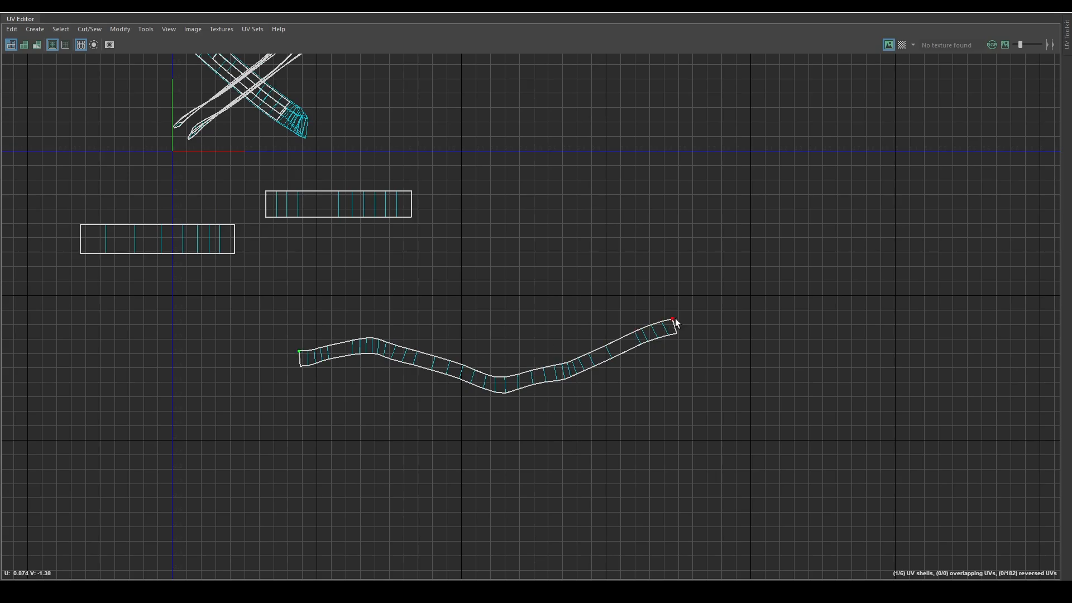
# Step: Align the long shell's upper and lower border UVs horizontally and even it out into a rectangular strip
pyautogui.keyDown('shift'); pyautogui.moveTo(627, 247); pyautogui.dragTo(799, 331, button='right'); pyautogui.keyUp('shift')
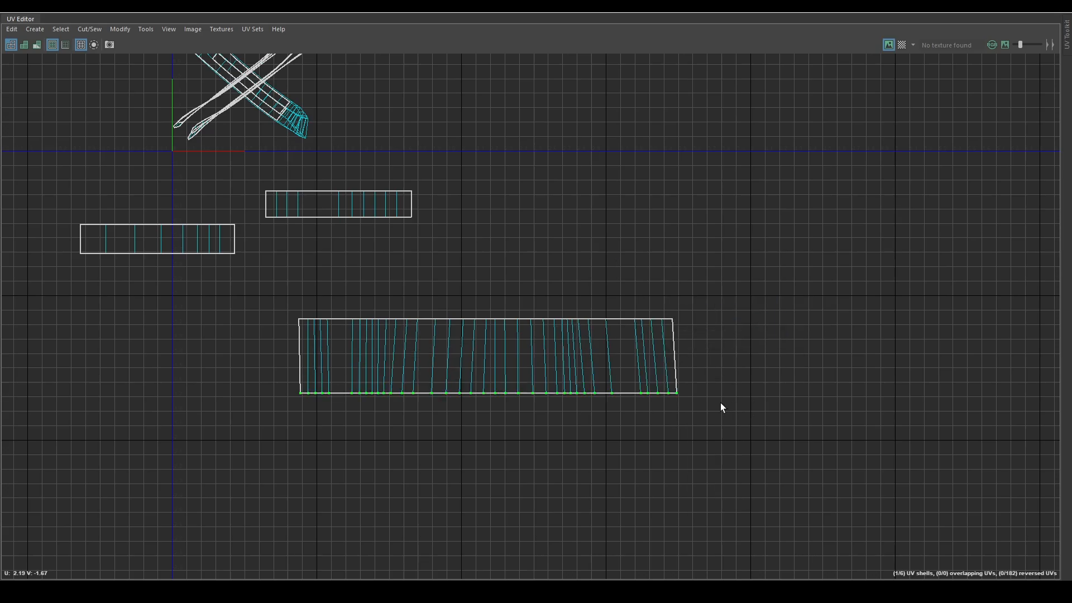
pyautogui.click(551, 347)
pyautogui.keyDown('shift'); pyautogui.moveTo(644, 308); pyautogui.dragTo(566, 218, button='right'); pyautogui.keyUp('shift')
pyautogui.scroll(-2, 521, 267)
pyautogui.scroll(-3, 567, 207)
# Step: Scale the long strip to match the short strips' thickness, move it just below them and restore the UV Editor's window size
pyautogui.press('r')
pyautogui.moveTo(530, 295); pyautogui.dragTo(465, 293)
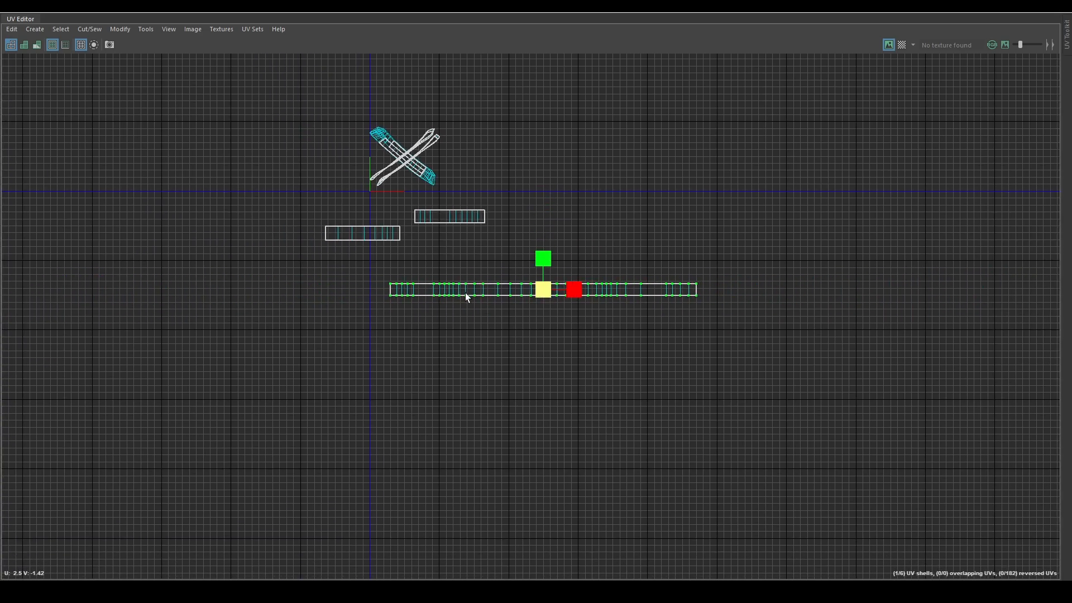
pyautogui.press('w')
pyautogui.moveTo(544, 289); pyautogui.dragTo(549, 249)
pyautogui.scroll(-2, 766, 209)
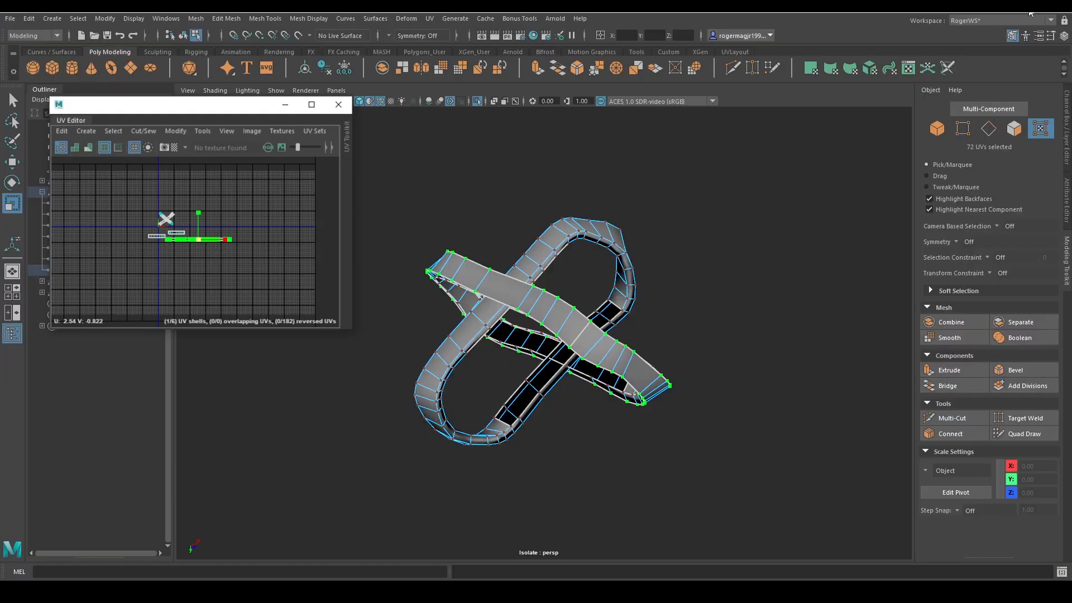
# Step: Select the narrow side face loop of the strap, project its UVs separately and move the shell below the long strip
pyautogui.moveTo(786, 230)
pyautogui.keyDown('alt'); pyautogui.mouseDown()
pyautogui.moveTo(678, 228)
pyautogui.moveTo(780, 227)
pyautogui.mouseUp(); pyautogui.keyUp('alt')
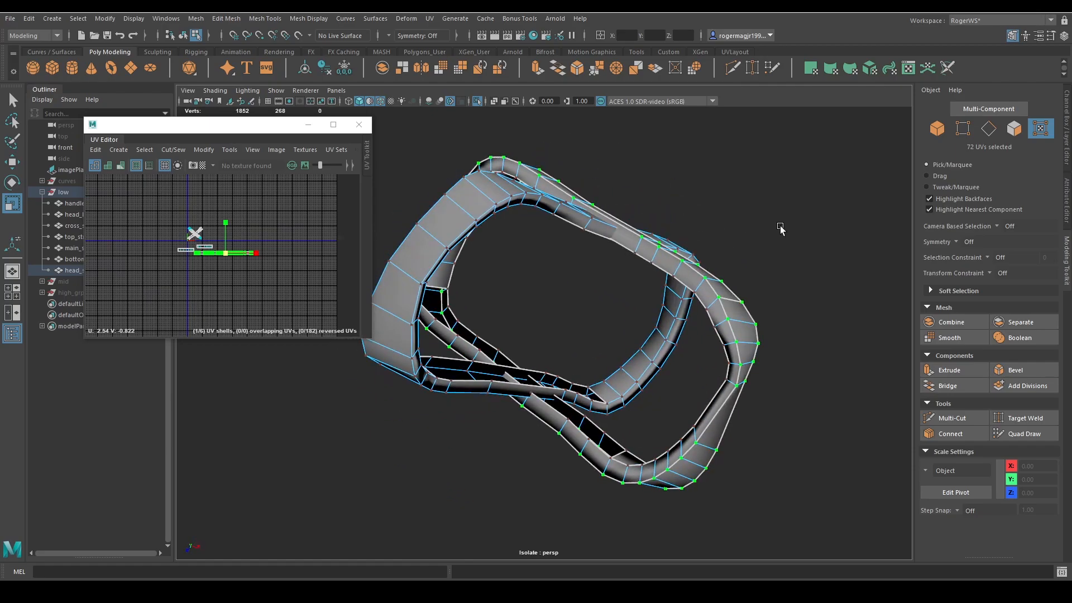
pyautogui.press('q')
pyautogui.moveTo(677, 284); pyautogui.dragTo(677, 313, button='right')
pyautogui.click(664, 263)
pyautogui.keyDown('shift'); pyautogui.doubleClick(680, 281); pyautogui.keyUp('shift')
pyautogui.keyDown('alt'); pyautogui.moveTo(680, 281); pyautogui.dragTo(760, 313); pyautogui.keyUp('alt')
pyautogui.press('w')
pyautogui.moveTo(223, 225); pyautogui.dragTo(256, 262, button='middle')
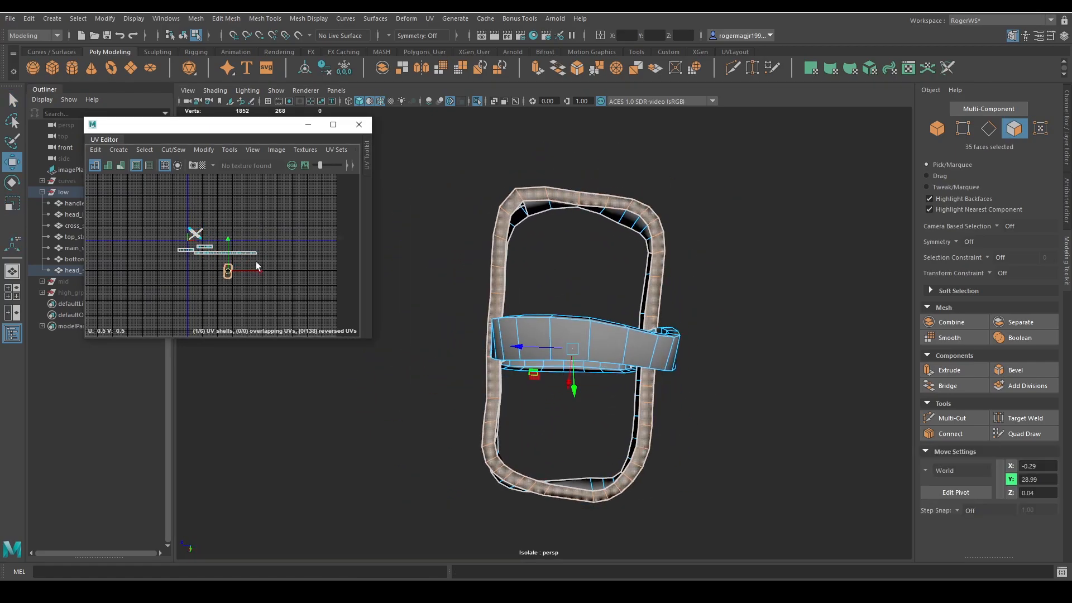
# Step: Cut the side loop's UVs at one cross edge near the corner and unfold the shell into an open band
pyautogui.scroll(2, 614, 251)
pyautogui.press('q')
pyautogui.moveTo(549, 268); pyautogui.dragTo(546, 237, button='right')
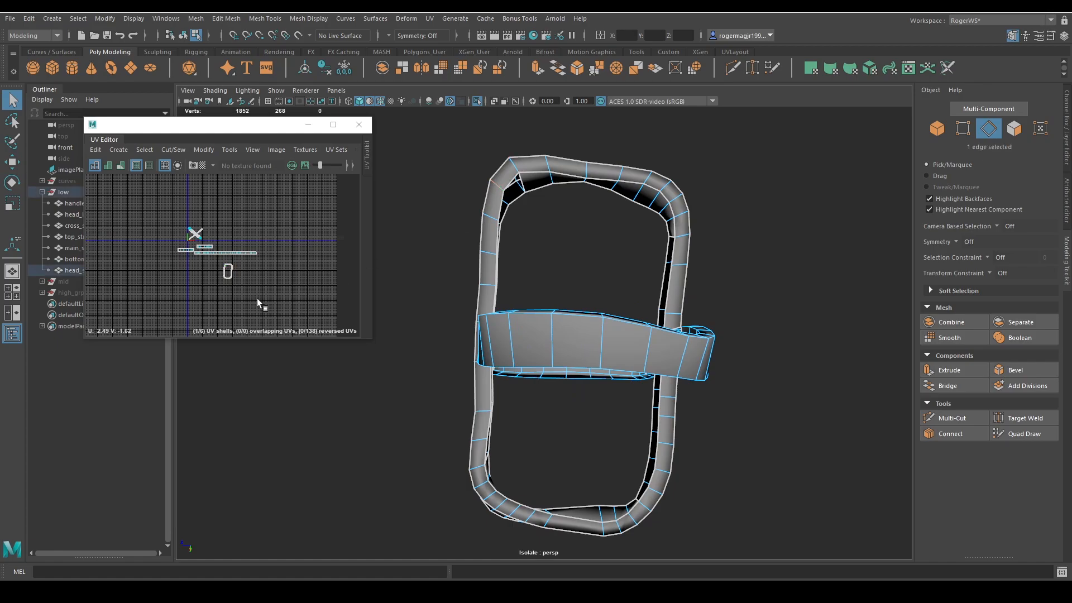
pyautogui.moveTo(229, 264); pyautogui.dragTo(243, 276, button='right')
pyautogui.click(231, 268)
pyautogui.scroll(4, 251, 260)
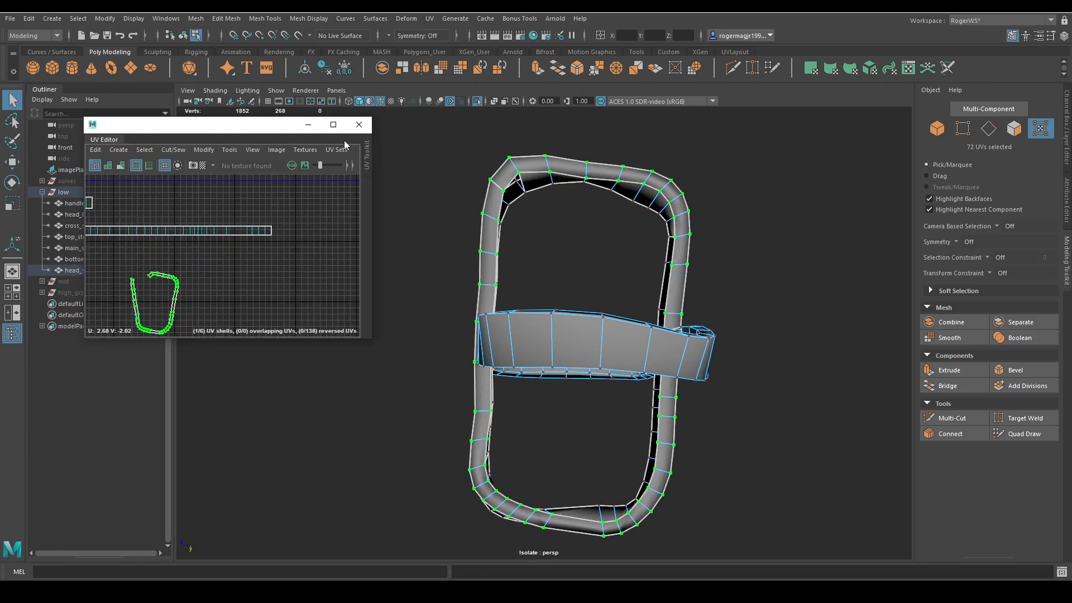
# Step: Enlarge the UV Editor, then rotate the open band's upper arm and move it outward to the right of the band
pyautogui.click(334, 125)
pyautogui.scroll(-1, 373, 221)
pyautogui.keyDown('alt'); pyautogui.moveTo(415, 316); pyautogui.dragTo(401, 257, button='middle'); pyautogui.keyUp('alt')
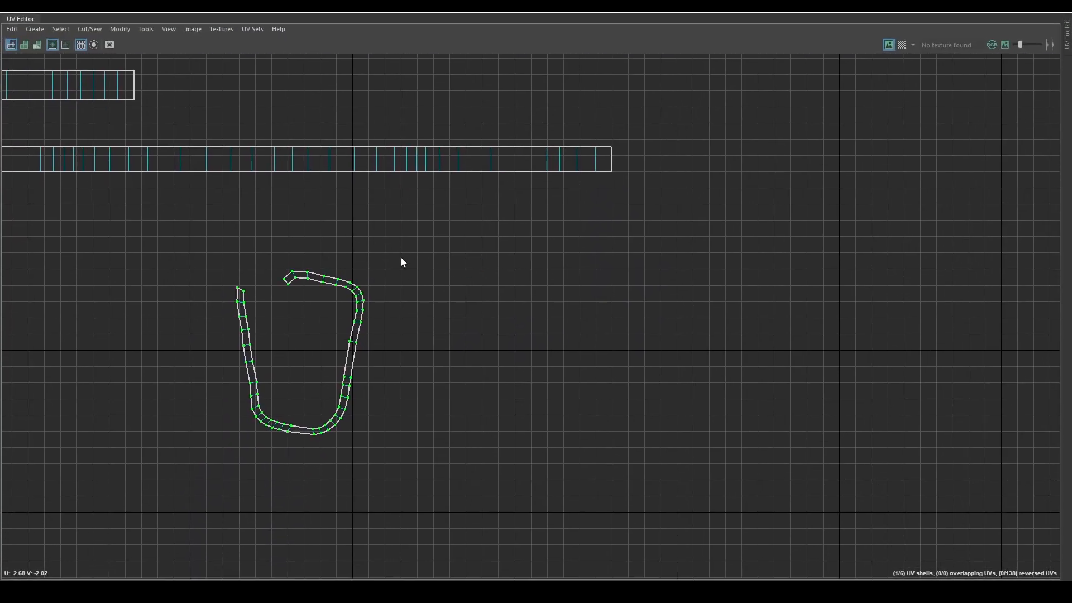
pyautogui.moveTo(269, 241); pyautogui.dragTo(423, 325)
pyautogui.press('e')
pyautogui.moveTo(385, 261); pyautogui.dragTo(316, 352)
pyautogui.press('w')
pyautogui.moveTo(319, 298); pyautogui.dragTo(503, 323)
# Step: Rotate the band's left arm and move it outward, then turn the small segment at the far right end outward
pyautogui.moveTo(277, 251); pyautogui.dragTo(244, 286)
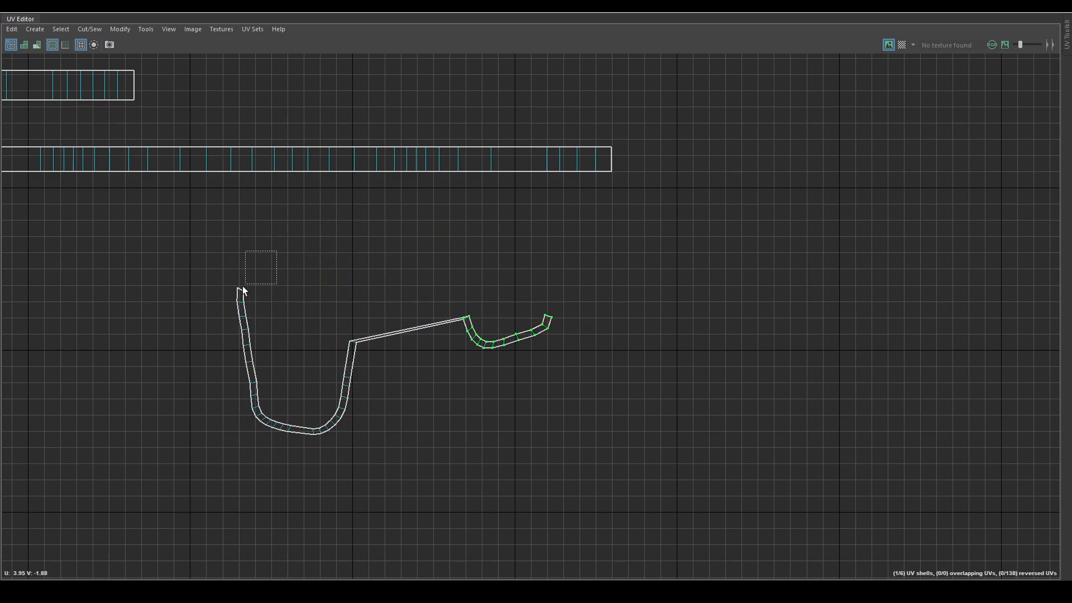
pyautogui.press('e')
pyautogui.moveTo(160, 378); pyautogui.dragTo(229, 246)
pyautogui.press('w')
pyautogui.moveTo(214, 328); pyautogui.dragTo(130, 331)
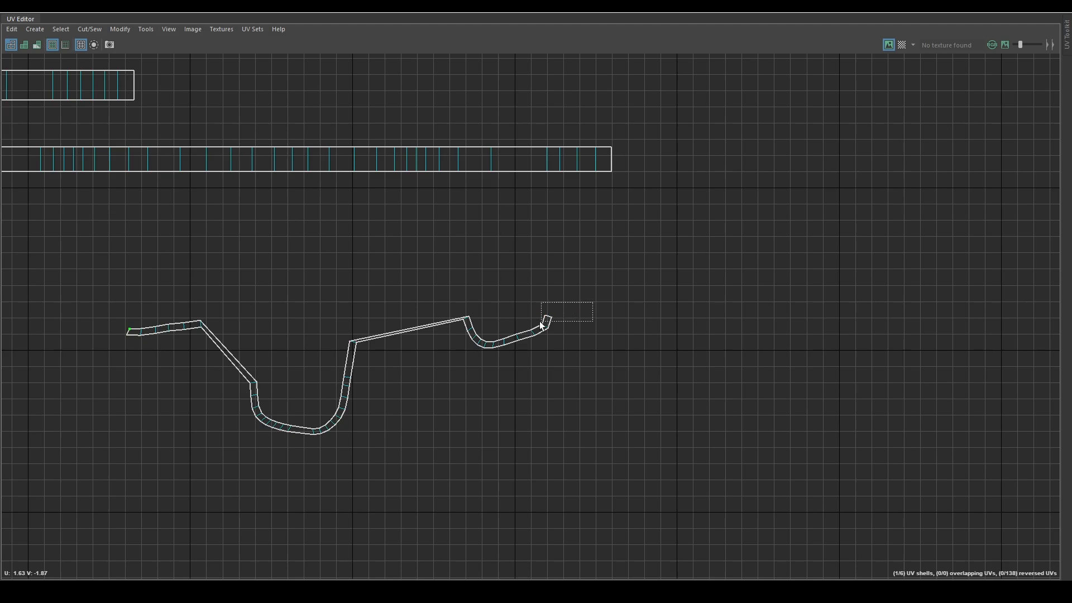
pyautogui.press('e')
pyautogui.moveTo(541, 323); pyautogui.dragTo(579, 324)
pyautogui.press('w')
# Step: Align the upper and lower border UVs of the opened band horizontally into two parallel lines
pyautogui.press('q')
pyautogui.keyDown('shift'); pyautogui.moveTo(249, 259); pyautogui.dragTo(330, 290, button='right'); pyautogui.keyUp('shift')
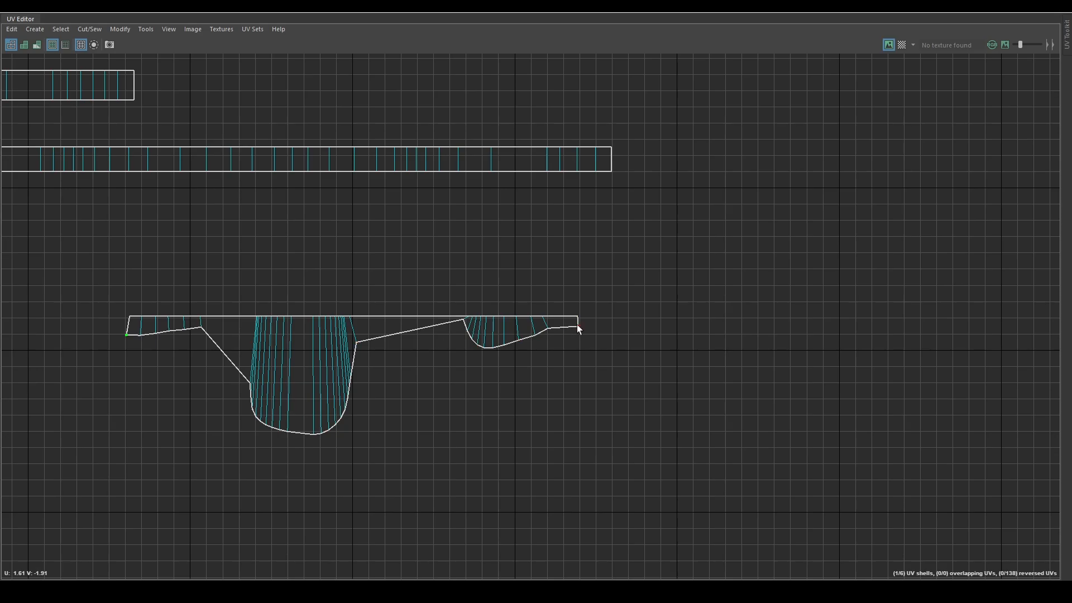
pyautogui.keyDown('shift'); pyautogui.moveTo(609, 296); pyautogui.dragTo(682, 318, button='right'); pyautogui.keyUp('shift')
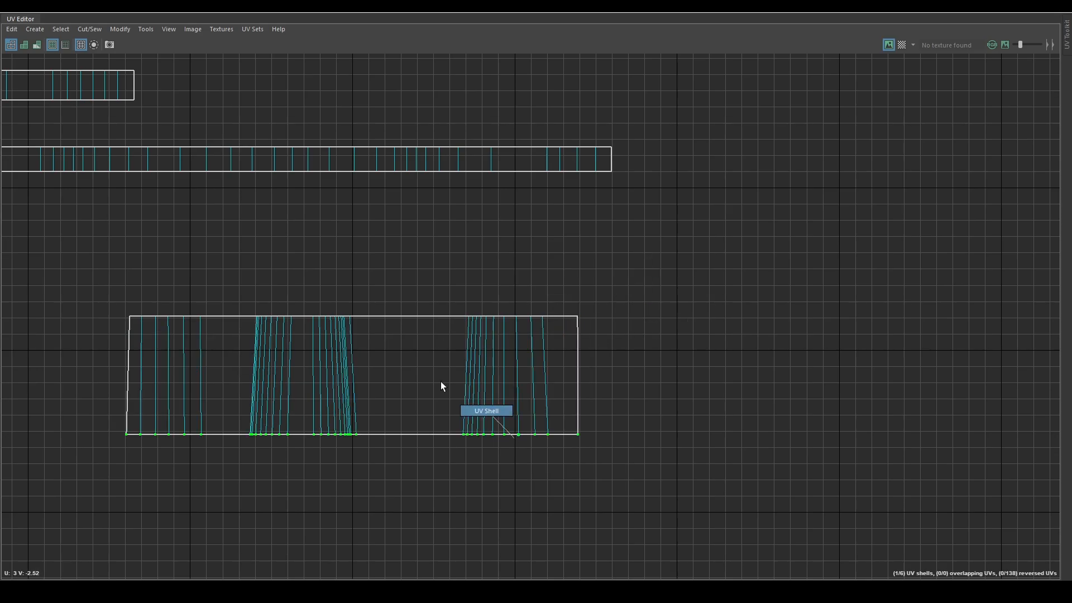
# Step: Select the whole side shell as UVs and unfold it along U to even out its segments
pyautogui.click(342, 336)
pyautogui.keyDown('shift'); pyautogui.rightClick(342, 337); pyautogui.keyUp('shift')
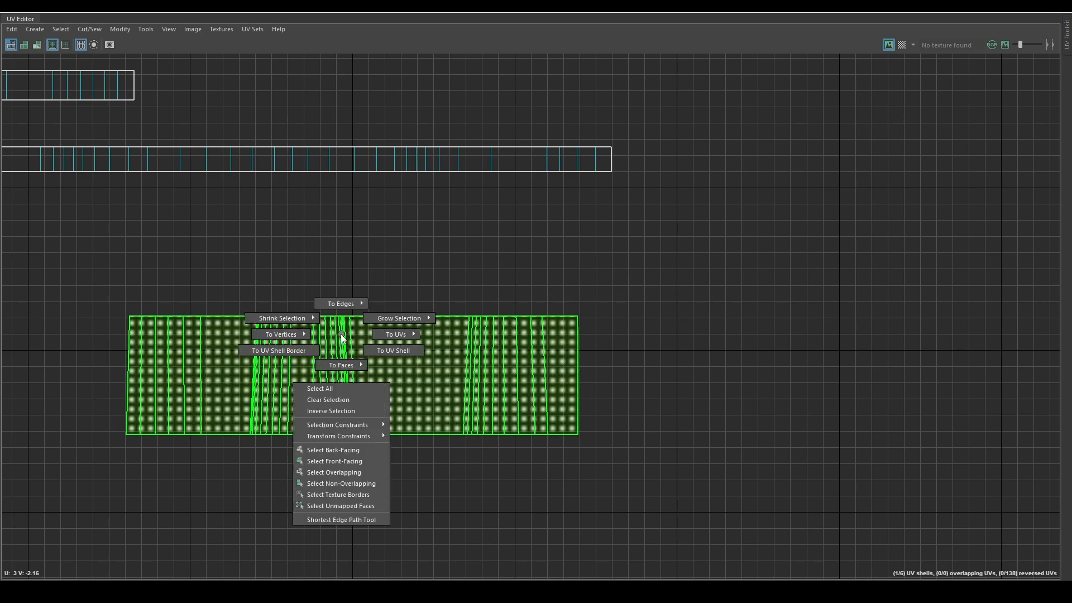
pyautogui.moveTo(396, 334)
pyautogui.click(458, 329)
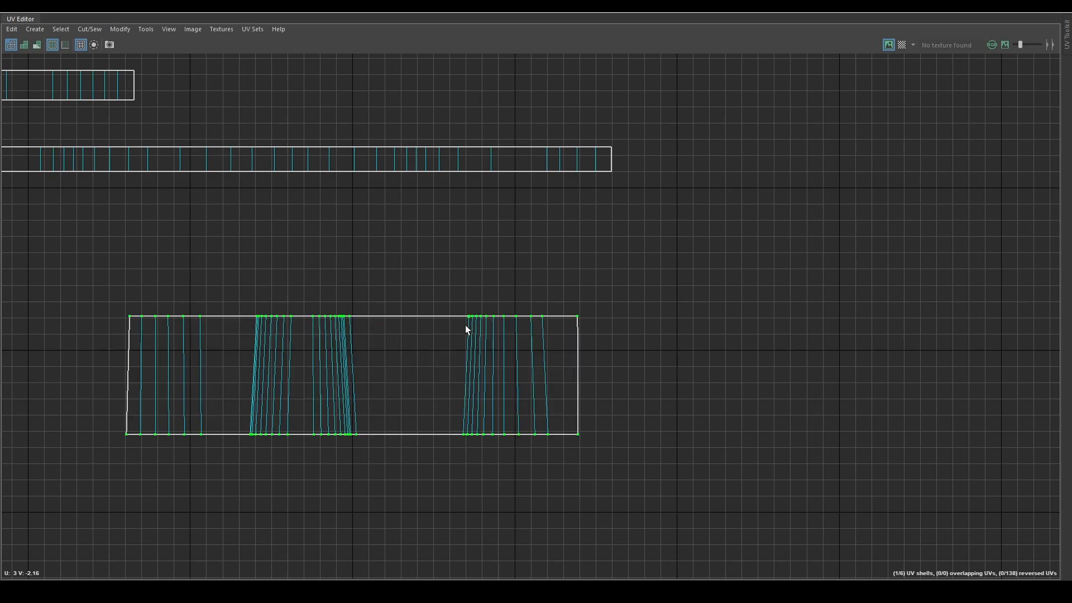
pyautogui.keyDown('shift'); pyautogui.rightClick(466, 326); pyautogui.keyUp('shift')
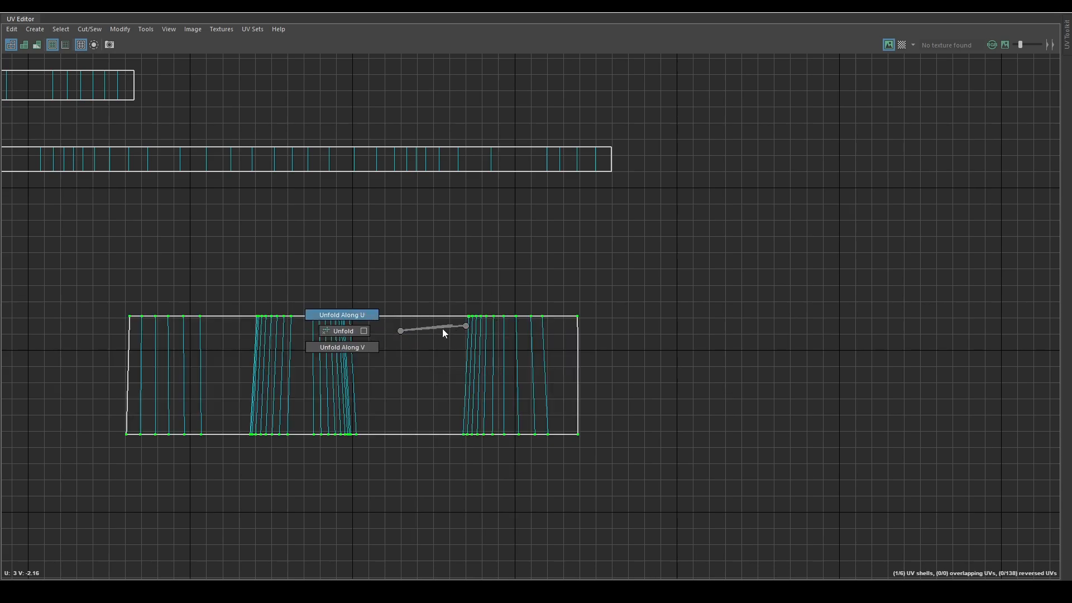
pyautogui.click(325, 316)
# Step: Scale the straightened side strip down, move it just below the long strip and restore the UV Editor's window size
pyautogui.scroll(-2, 389, 359)
pyautogui.press('r')
pyautogui.scroll(-2, 400, 357)
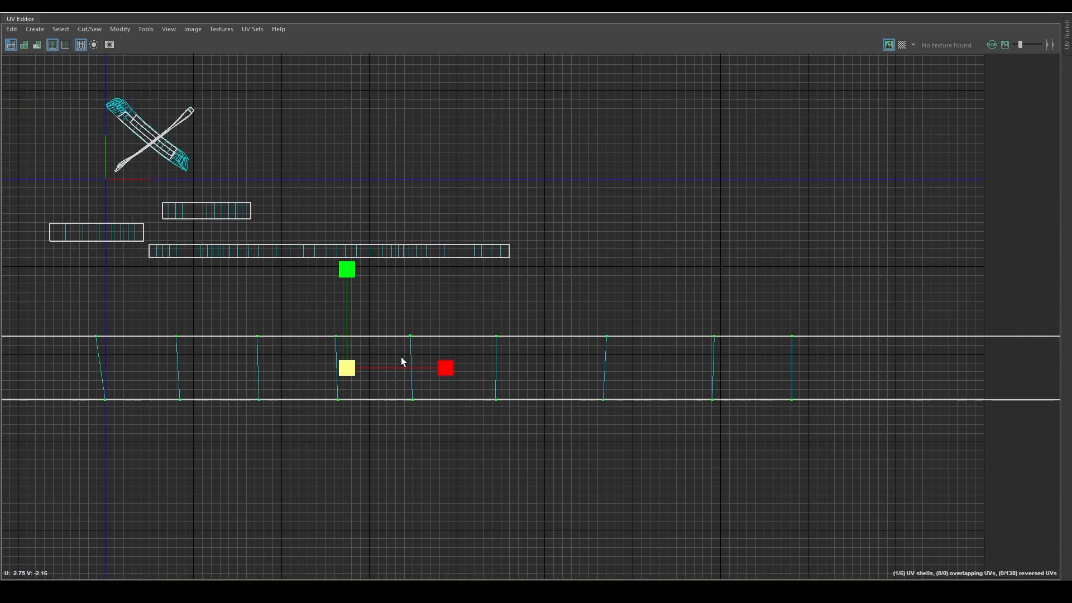
pyautogui.scroll(-3, 504, 347)
pyautogui.press('q')
pyautogui.keyDown('shift'); pyautogui.moveTo(496, 313); pyautogui.dragTo(536, 271, button='right'); pyautogui.keyUp('shift')
pyautogui.scroll(-3, 482, 323)
pyautogui.press('r')
pyautogui.moveTo(446, 350); pyautogui.dragTo(351, 355)
pyautogui.scroll(2, 442, 344)
pyautogui.press('w')
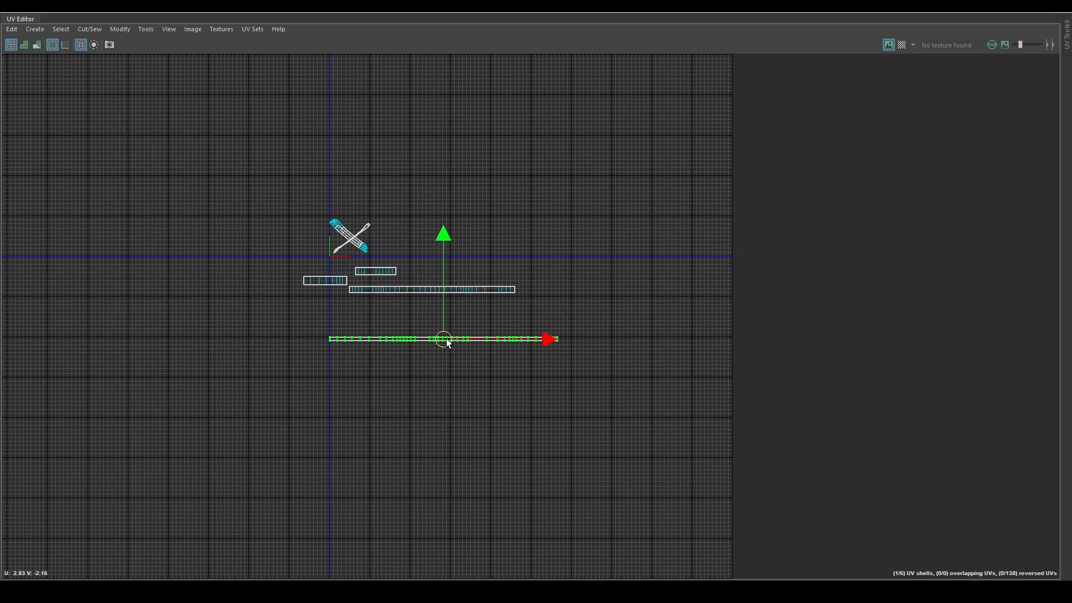
pyautogui.moveTo(444, 340); pyautogui.dragTo(448, 300)
pyautogui.click(1031, 8)
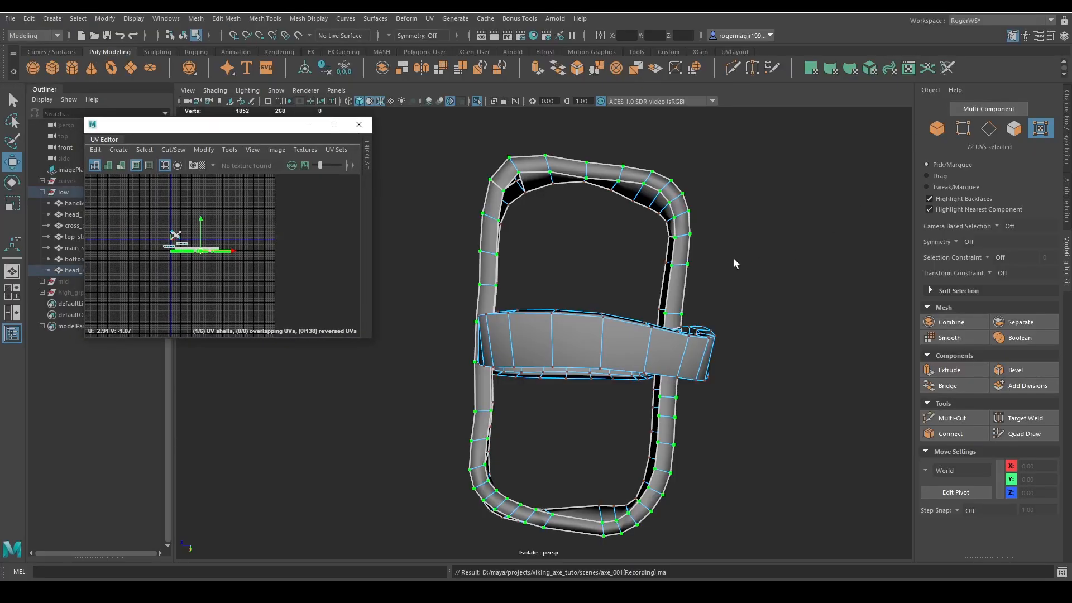
# Step: Select the opposite narrow side face loop of the strap and project its UVs from the current view
pyautogui.keyDown('alt'); pyautogui.moveTo(734, 261); pyautogui.dragTo(751, 411); pyautogui.keyUp('alt')
pyautogui.keyDown('alt'); pyautogui.moveTo(768, 372); pyautogui.dragTo(757, 402); pyautogui.keyUp('alt')
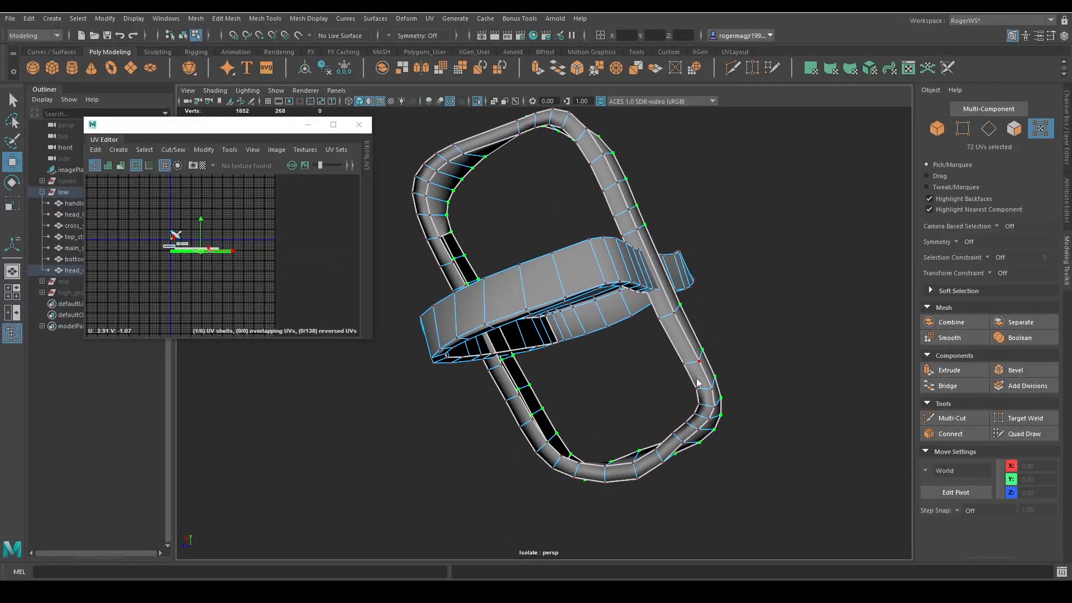
pyautogui.press('F11')
pyautogui.click(683, 335)
pyautogui.press('q')
pyautogui.keyDown('shift'); pyautogui.doubleClick(664, 304); pyautogui.keyUp('shift')
pyautogui.scroll(-3, 664, 304)
pyautogui.keyDown('alt'); pyautogui.moveTo(663, 304); pyautogui.dragTo(698, 359); pyautogui.keyUp('alt')
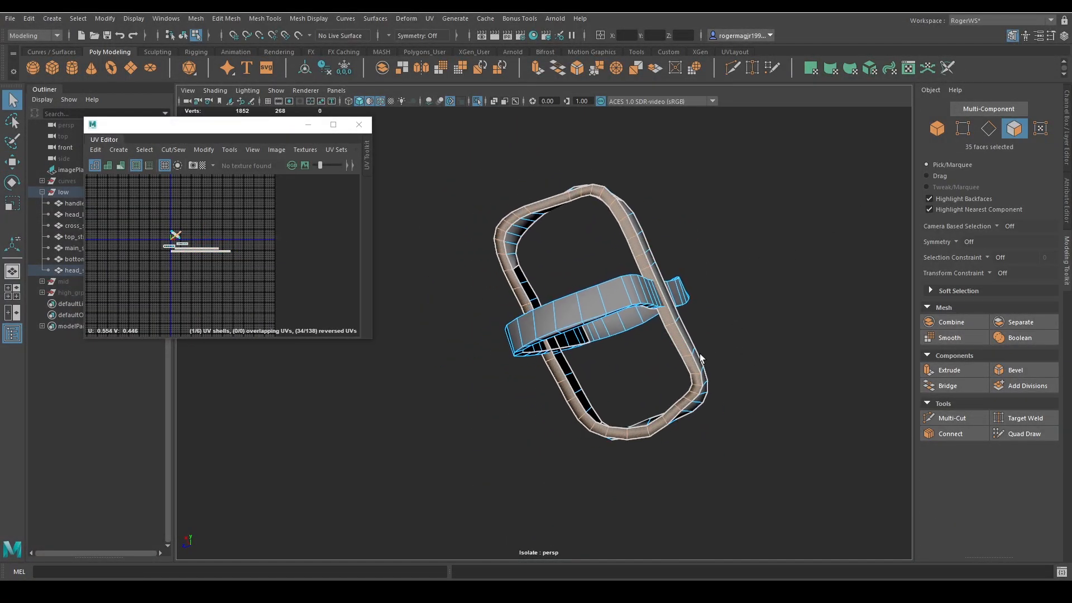
pyautogui.scroll(1, 698, 359)
pyautogui.keyDown('shift'); pyautogui.moveTo(220, 247); pyautogui.dragTo(211, 166, button='right'); pyautogui.keyUp('shift')
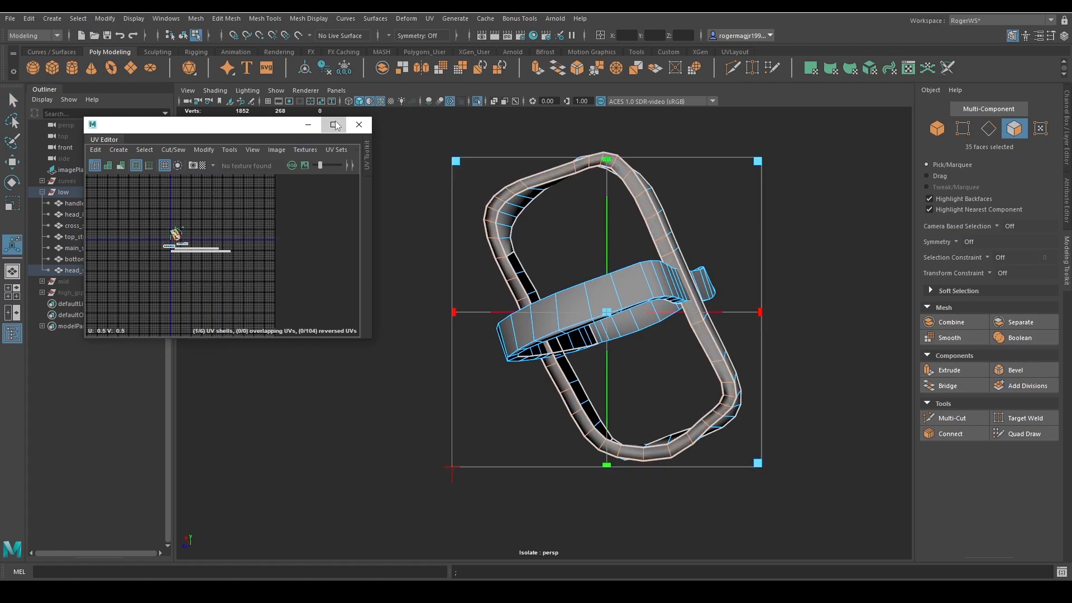
# Step: Move the newly projected ring shell below the straightened strips and rotate it to lie roughly horizontally
pyautogui.click(333, 125)
pyautogui.scroll(2, 306, 286)
pyautogui.moveTo(424, 217); pyautogui.dragTo(469, 347)
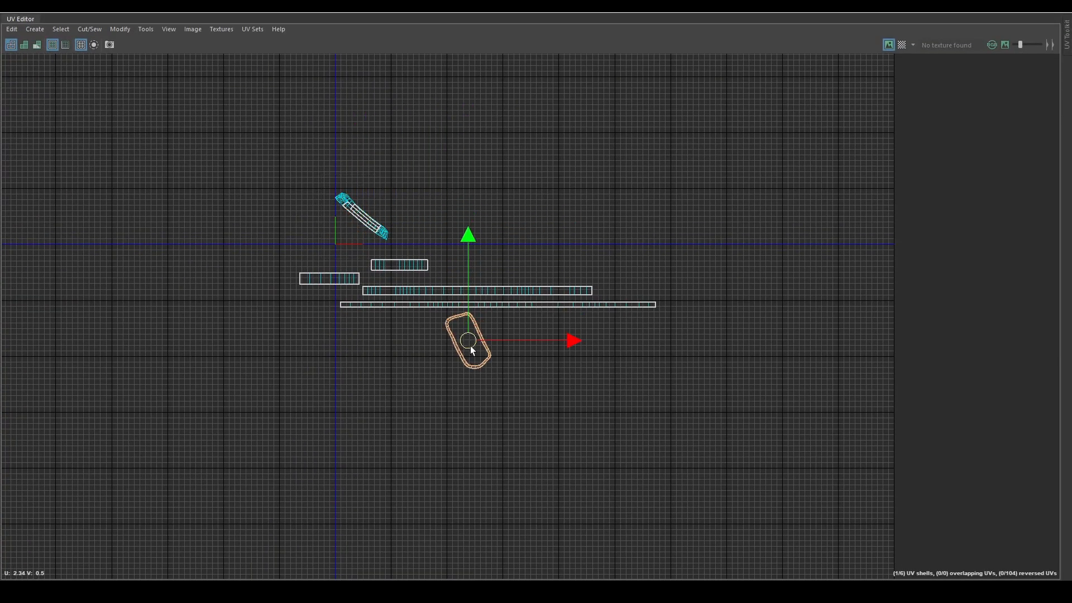
pyautogui.scroll(1, 528, 344)
pyautogui.press('e')
pyautogui.moveTo(544, 321); pyautogui.dragTo(478, 250)
# Step: Examine where the ring shell's side loop sits on the full axe head to choose a seam edge, then isolate the strap again
pyautogui.press('q')
pyautogui.scroll(2, 478, 250)
pyautogui.scroll(1, 403, 333)
pyautogui.click(402, 336)
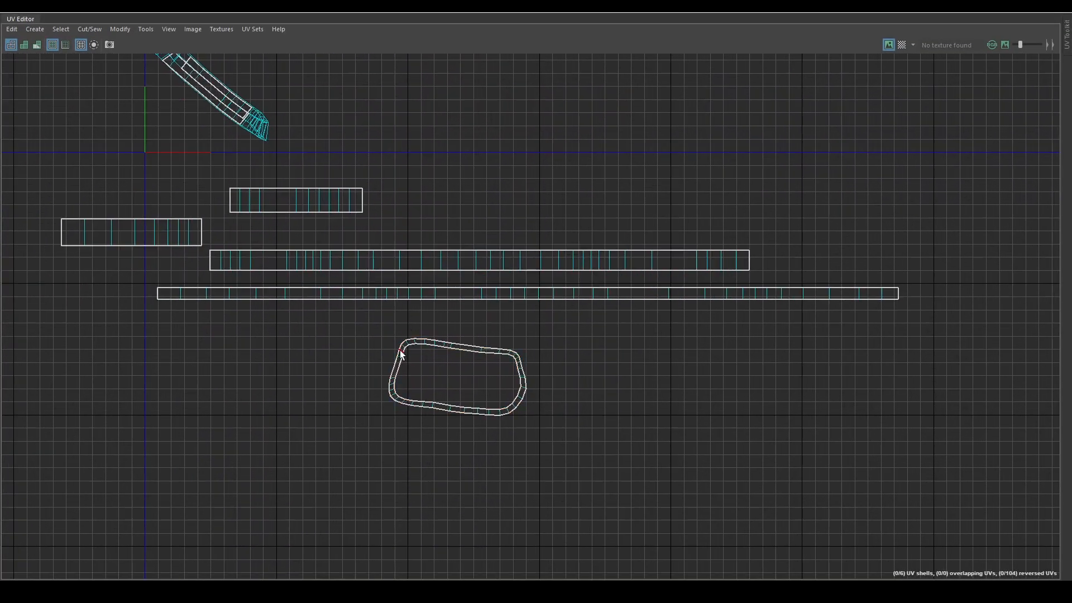
pyautogui.scroll(1, 401, 356)
pyautogui.click(1032, 7)
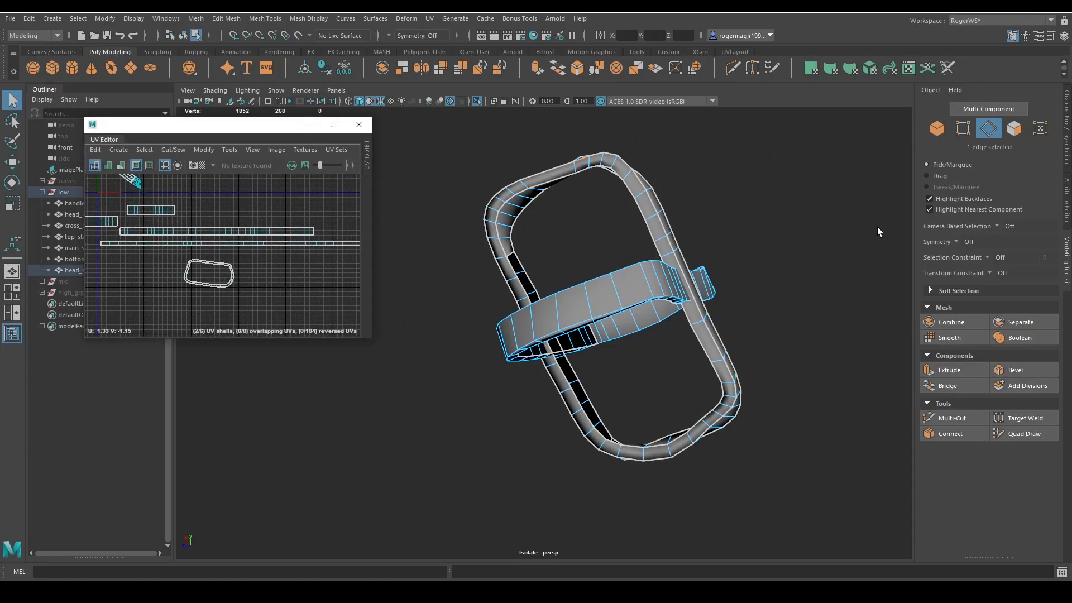
pyautogui.keyDown('alt'); pyautogui.moveTo(597, 264); pyautogui.dragTo(577, 336); pyautogui.keyUp('alt')
pyautogui.press('F8')
pyautogui.hotkey('ctrl', '1')
pyautogui.scroll(-4, 681, 310)
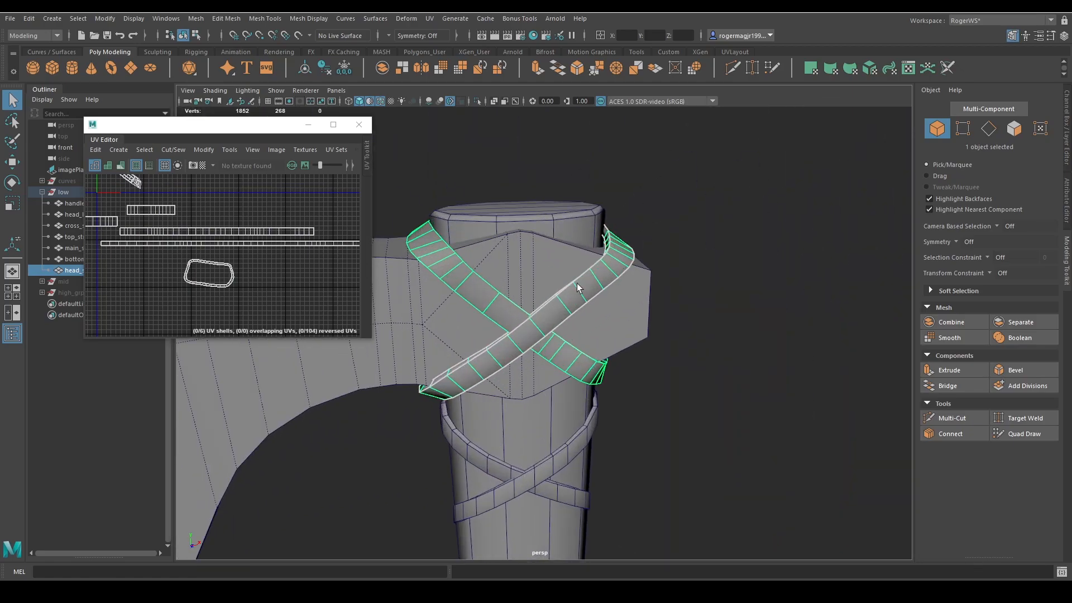
pyautogui.press('F11')
pyautogui.doubleClick(230, 286)
pyautogui.press('f')
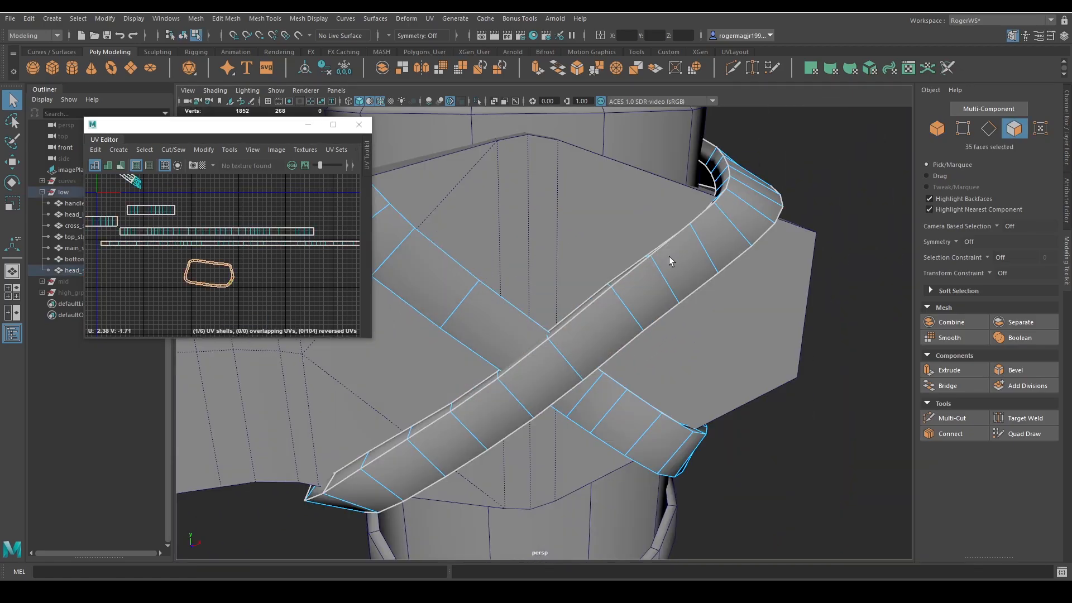
pyautogui.keyDown('alt'); pyautogui.moveTo(669, 257); pyautogui.dragTo(624, 263); pyautogui.keyUp('alt')
pyautogui.moveTo(625, 262); pyautogui.dragTo(646, 227, button='right')
pyautogui.hotkey('ctrl', '1')
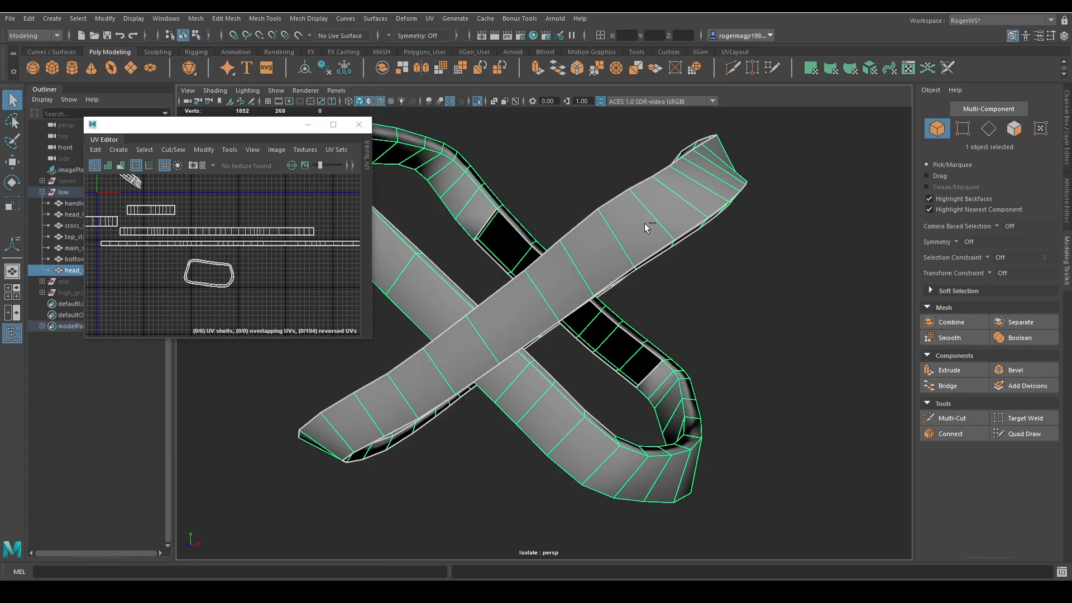
# Step: Cut the UVs at one cross edge of the second side loop near the strap's corner
pyautogui.keyDown('alt'); pyautogui.moveTo(647, 226); pyautogui.dragTo(659, 221); pyautogui.keyUp('alt')
pyautogui.keyDown('alt'); pyautogui.moveTo(563, 275); pyautogui.dragTo(620, 220, button='middle'); pyautogui.keyUp('alt')
pyautogui.keyDown('alt'); pyautogui.moveTo(620, 221); pyautogui.dragTo(572, 276); pyautogui.keyUp('alt')
pyautogui.moveTo(434, 409); pyautogui.dragTo(432, 382, button='right')
pyautogui.click(403, 394)
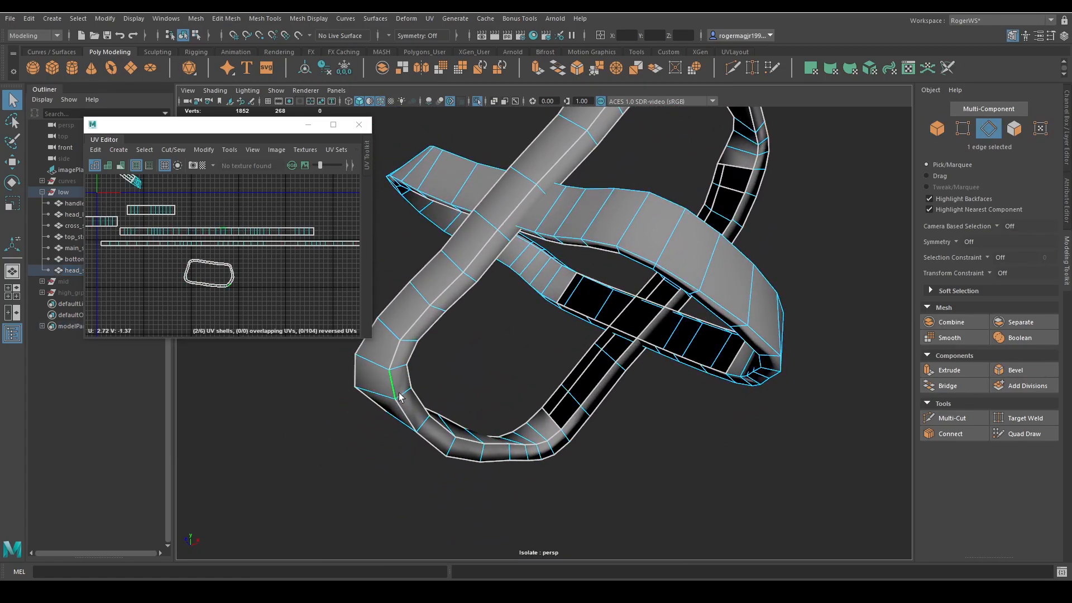
pyautogui.hotkey('shift', 'x')
# Step: Select the cut ring shell's UVs, unfold it into an open band and enlarge the UV Editor
pyautogui.scroll(5, 297, 296)
pyautogui.moveTo(299, 282); pyautogui.dragTo(254, 253, button='right')
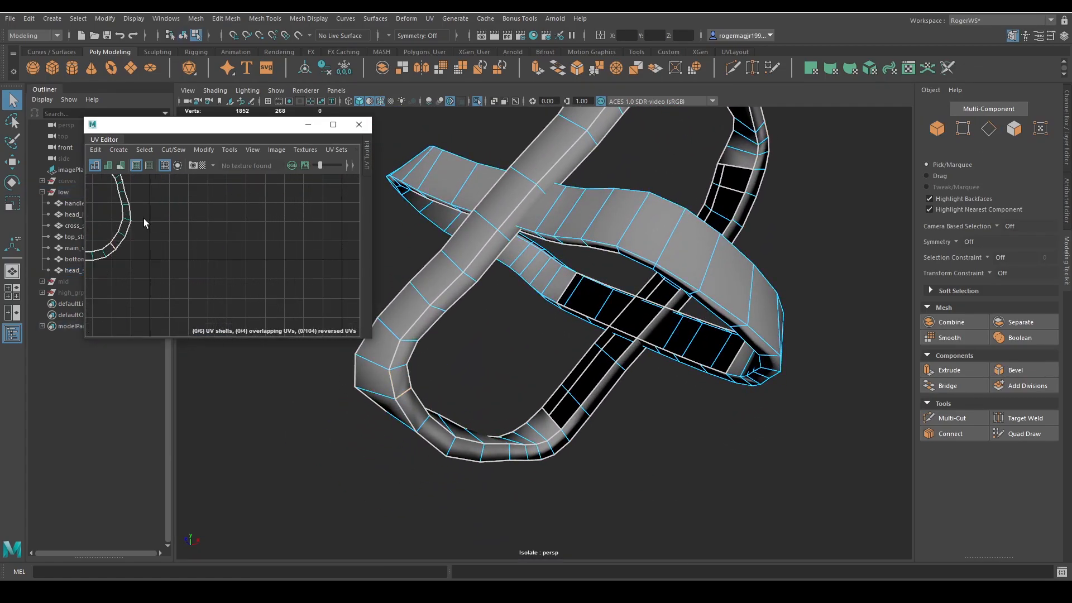
pyautogui.click(134, 219)
pyautogui.scroll(-5, 140, 231)
pyautogui.click(333, 124)
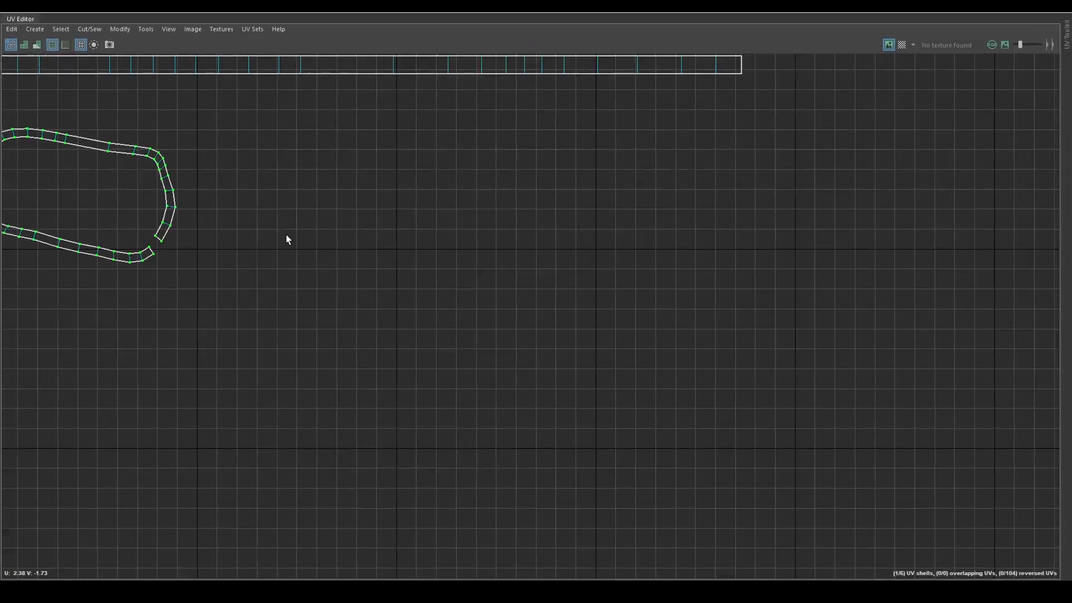
pyautogui.scroll(-2, 362, 239)
pyautogui.keyDown('alt'); pyautogui.moveTo(520, 211); pyautogui.dragTo(671, 210, button='middle'); pyautogui.keyUp('alt')
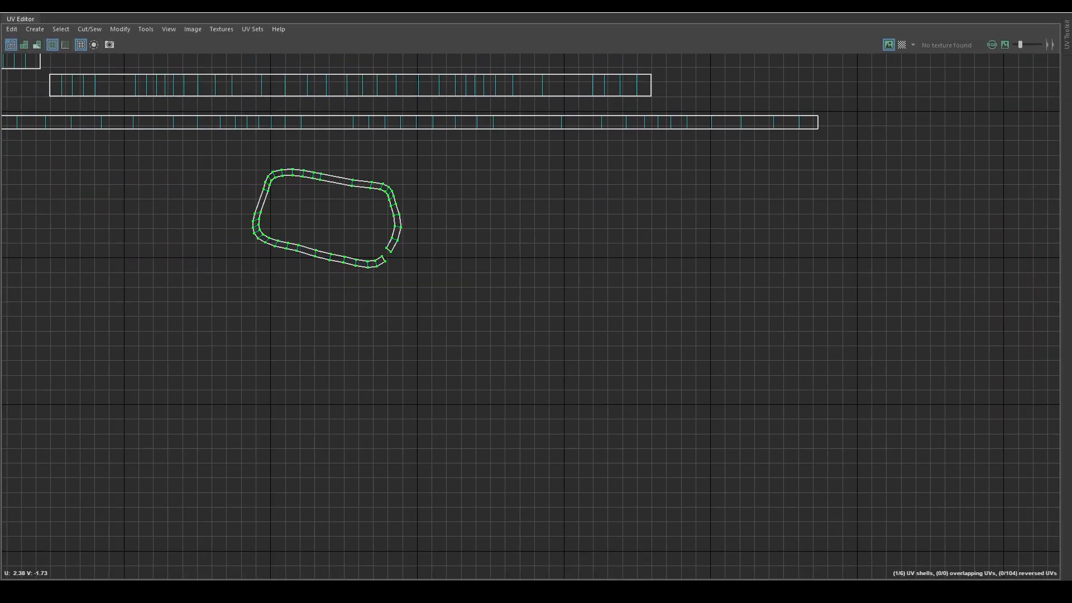
pyautogui.click(1067, 38)
pyautogui.moveTo(482, 270); pyautogui.dragTo(464, 213, button='right')
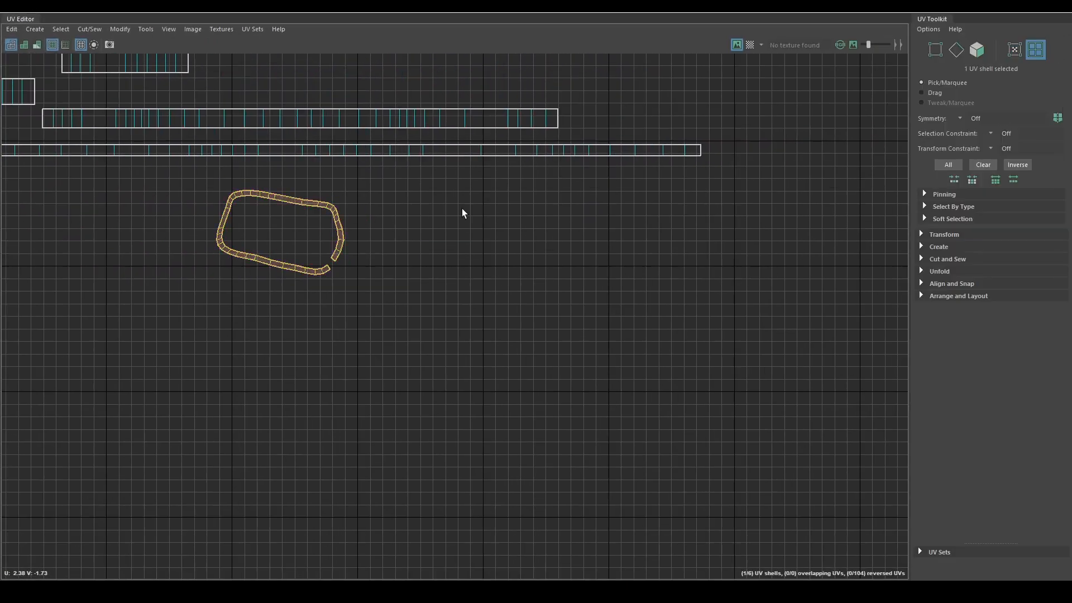
pyautogui.click(934, 272)
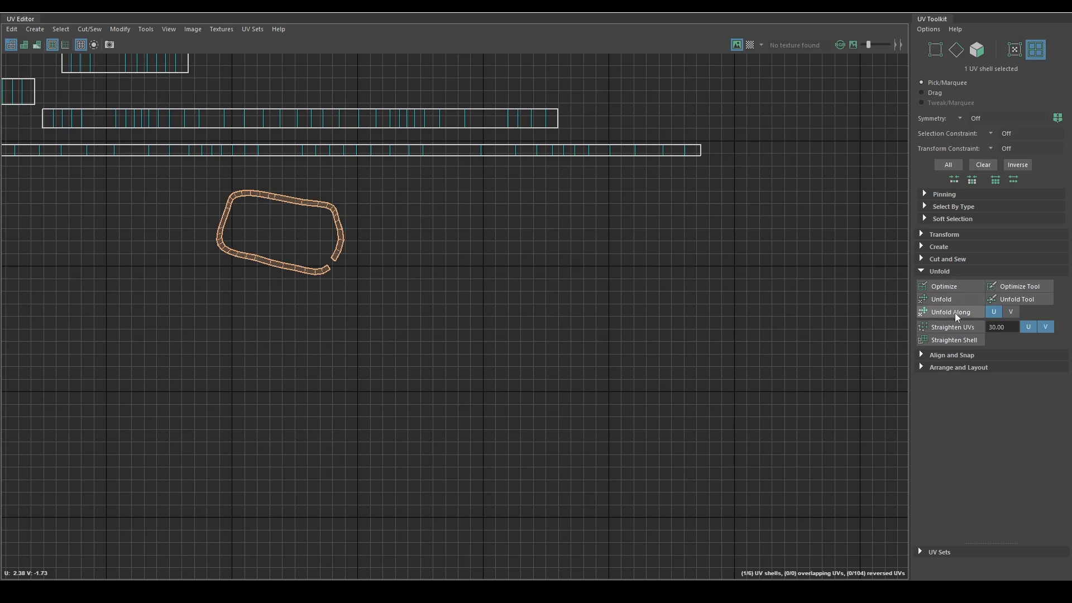
pyautogui.click(928, 21)
# Step: Rotate the open band so its gap faces down, then turn its right arm and move it outward to the right
pyautogui.scroll(2, 417, 237)
pyautogui.press('e')
pyautogui.moveTo(532, 276); pyautogui.dragTo(514, 391)
pyautogui.press('q')
pyautogui.click(497, 265)
pyautogui.moveTo(391, 363); pyautogui.dragTo(391, 364)
pyautogui.press('e')
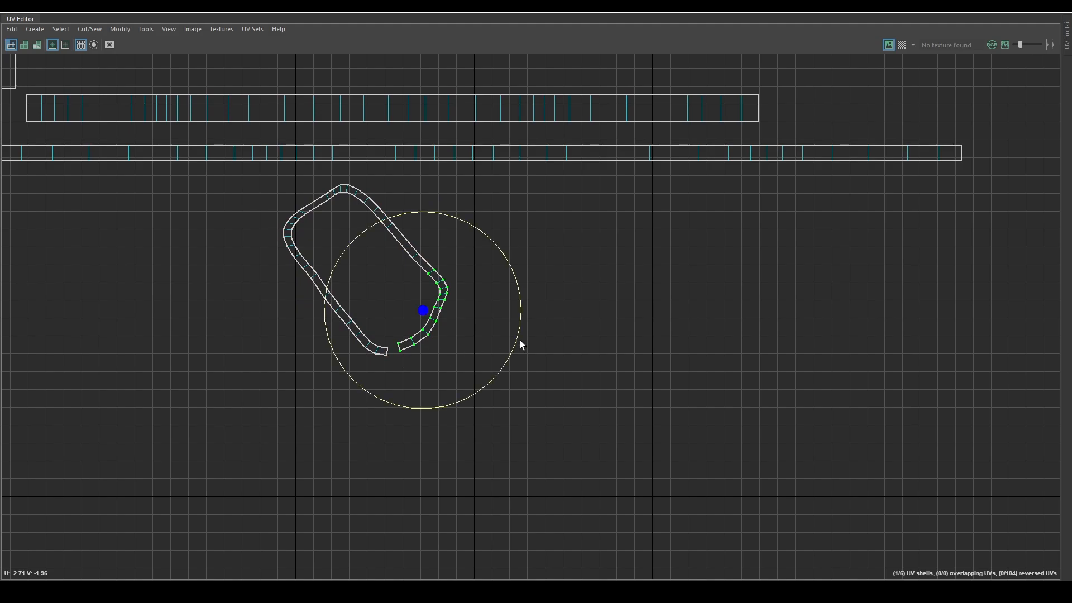
pyautogui.moveTo(520, 340); pyautogui.dragTo(383, 244)
pyautogui.press('w')
pyautogui.moveTo(417, 312); pyautogui.dragTo(560, 305)
# Step: Rotate the band's left arm and move it outward to the left, clear of the rest of the shell
pyautogui.press('q')
pyautogui.moveTo(402, 283); pyautogui.dragTo(347, 370)
pyautogui.press('e')
pyautogui.press('w')
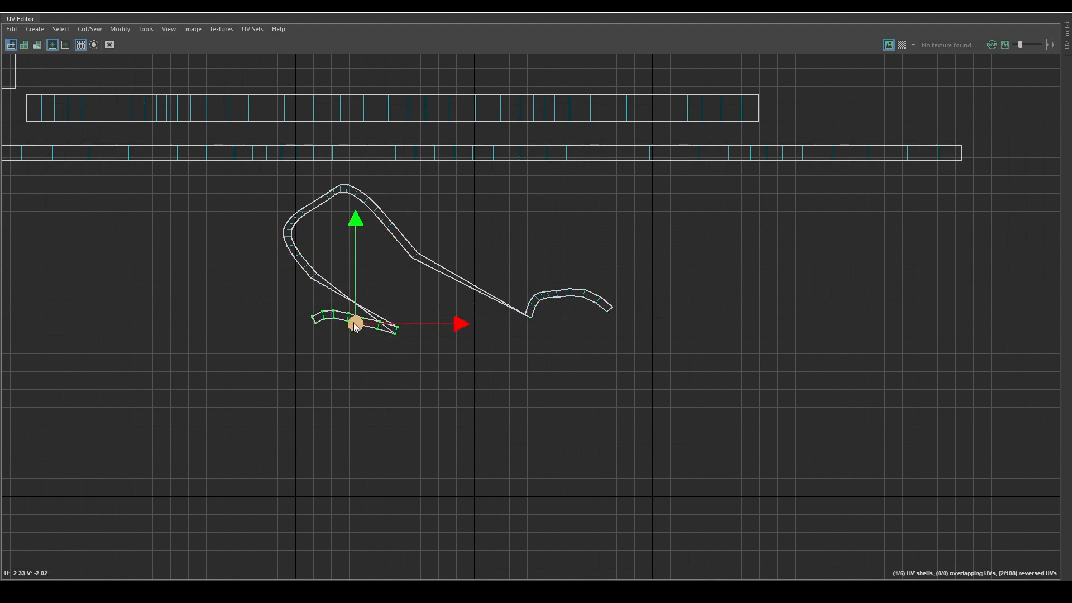
pyautogui.moveTo(356, 323); pyautogui.dragTo(184, 296)
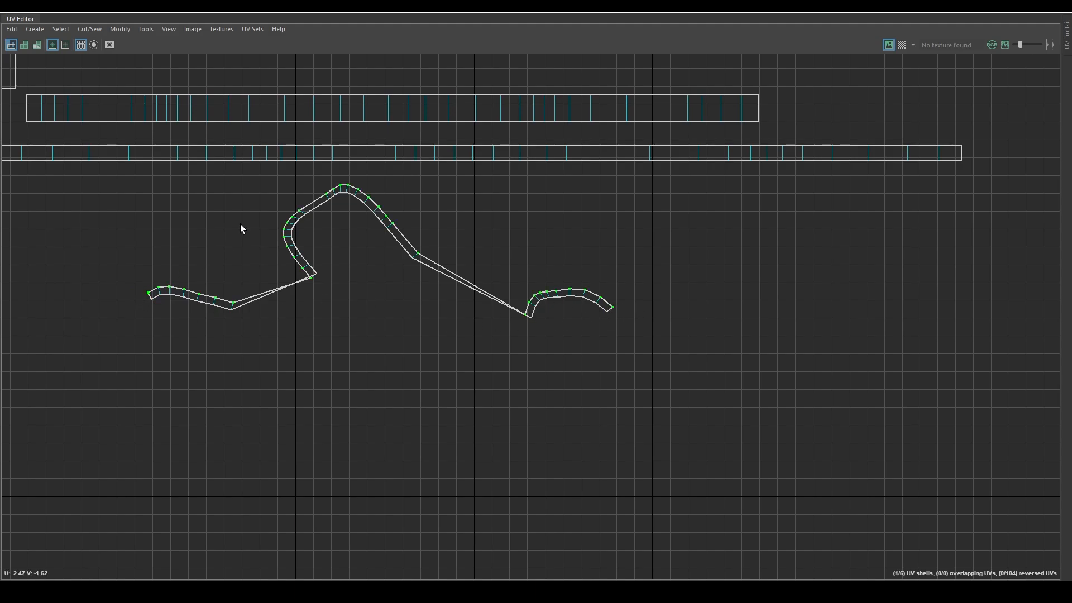
# Step: Align the band's upper border UVs horizontally, try the same on the lower border and undo the last alignment
pyautogui.keyDown('shift'); pyautogui.moveTo(313, 250); pyautogui.dragTo(180, 314, button='right'); pyautogui.keyUp('shift')
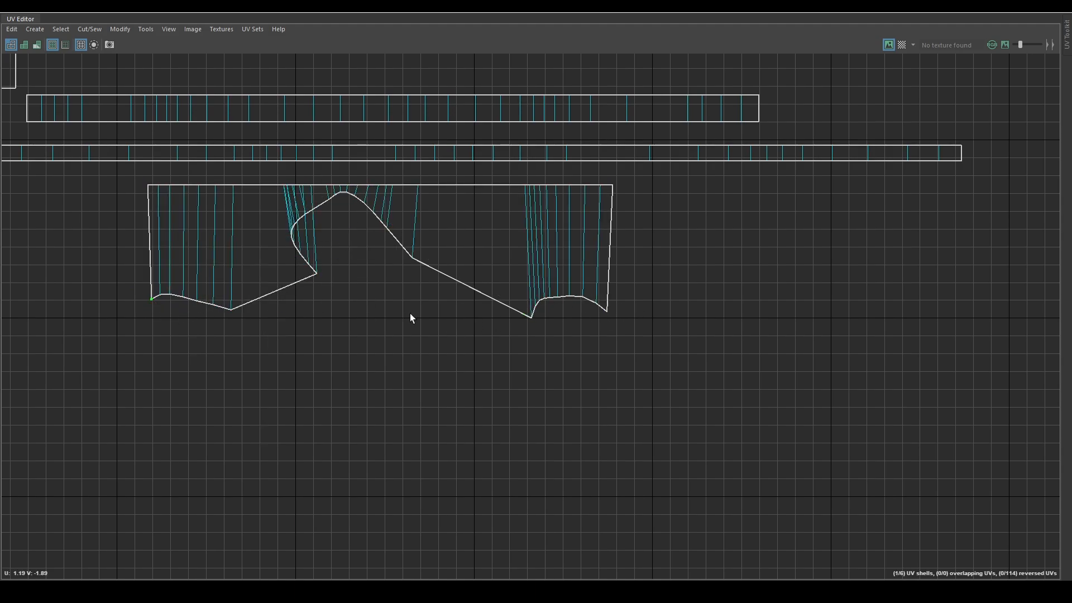
pyautogui.keyDown('shift'); pyautogui.moveTo(670, 239); pyautogui.dragTo(758, 268, button='right'); pyautogui.keyUp('shift')
pyautogui.hotkey('ctrl', 'z')
# Step: Bring up the UV Toolkit's transform options for the selected lower border UVs
pyautogui.click(1066, 41)
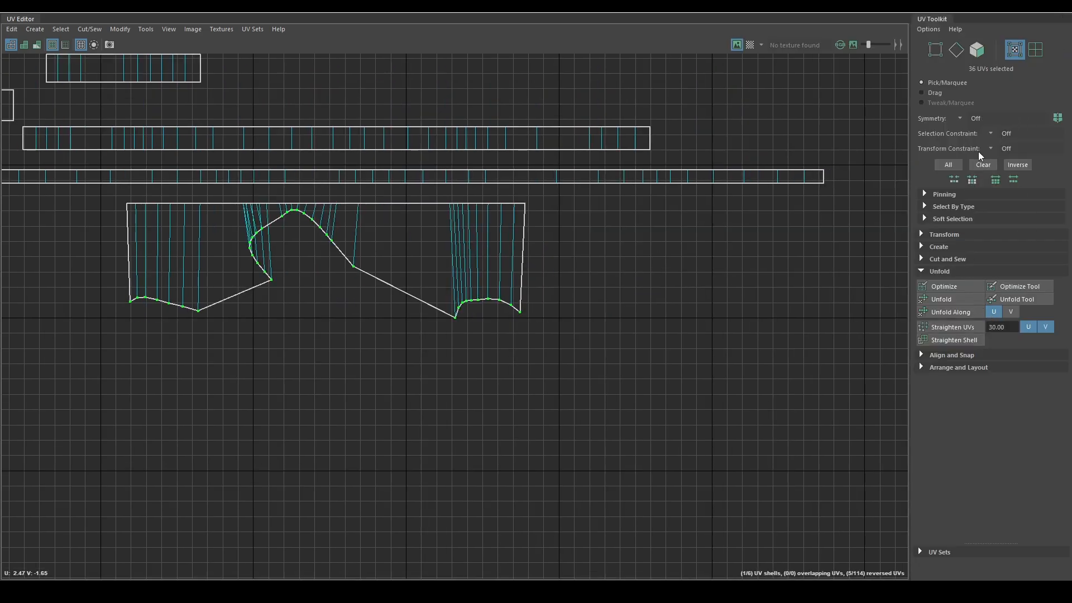
pyautogui.click(922, 234)
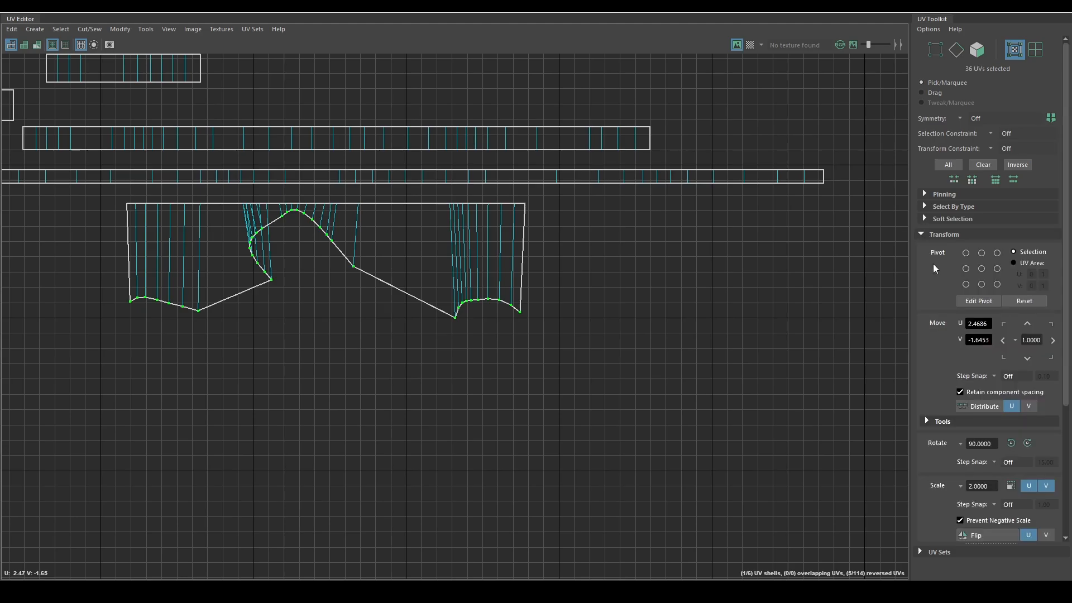
pyautogui.scroll(-2, 938, 297)
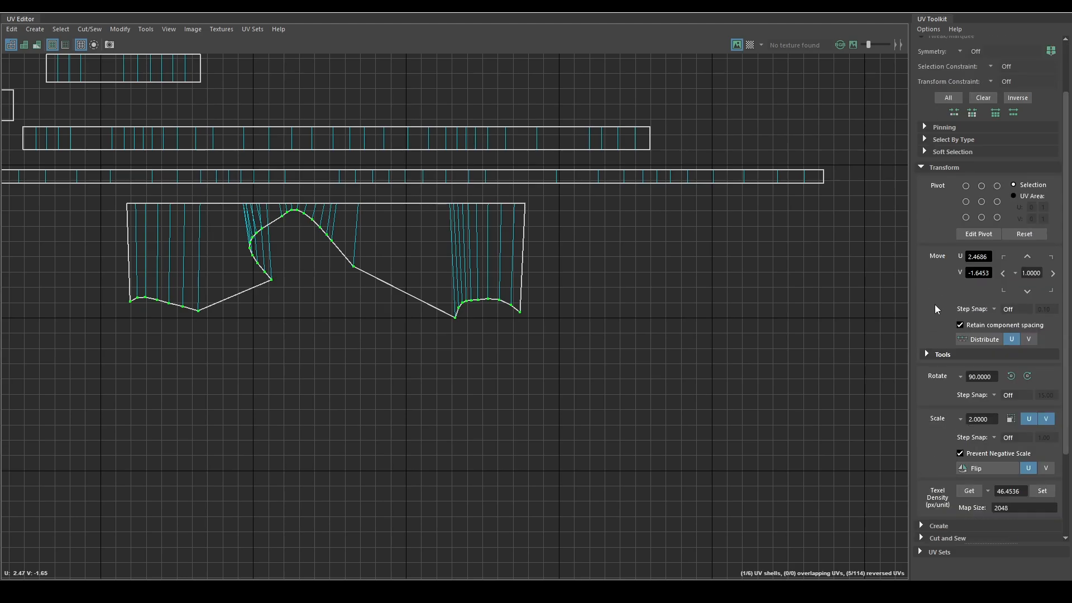
# Step: Align the UVs along the wavy lower border of the large shell to their minimum V
pyautogui.scroll(-1, 935, 306)
pyautogui.scroll(-3, 928, 401)
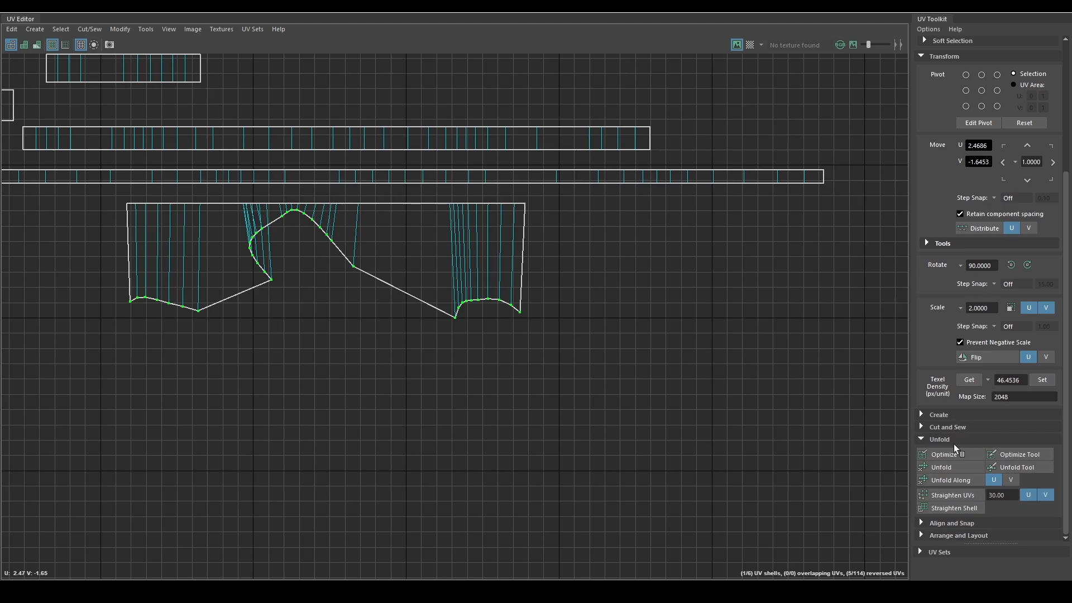
pyautogui.click(937, 522)
pyautogui.scroll(-2, 953, 467)
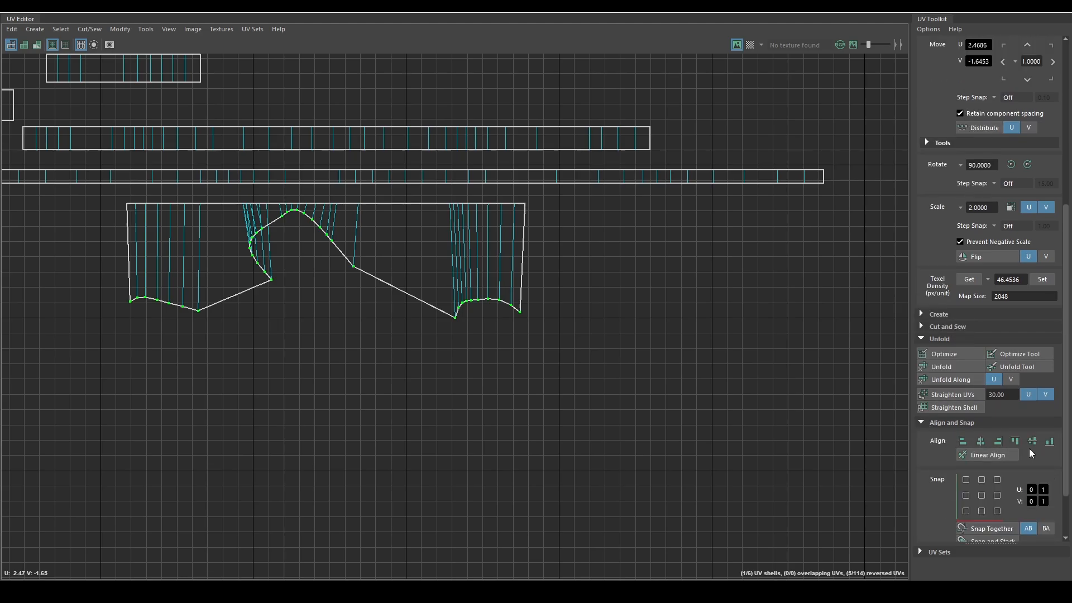
pyautogui.keyDown('shift'); pyautogui.moveTo(509, 271); pyautogui.dragTo(599, 319, button='right'); pyautogui.keyUp('shift')
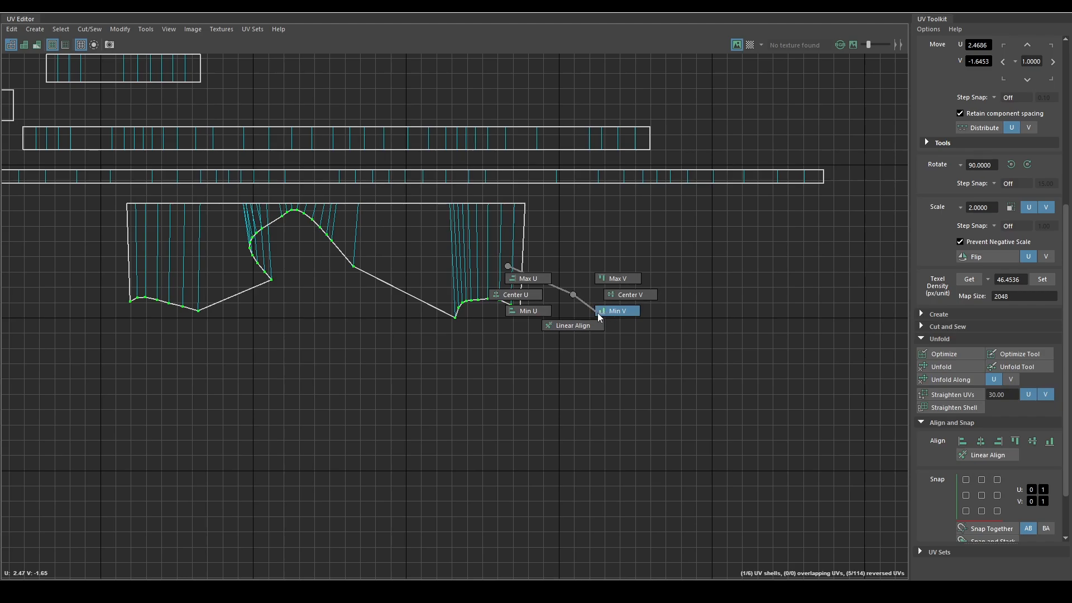
pyautogui.keyDown('shift'); pyautogui.moveTo(609, 311); pyautogui.dragTo(579, 301, button='right'); pyautogui.keyUp('shift')
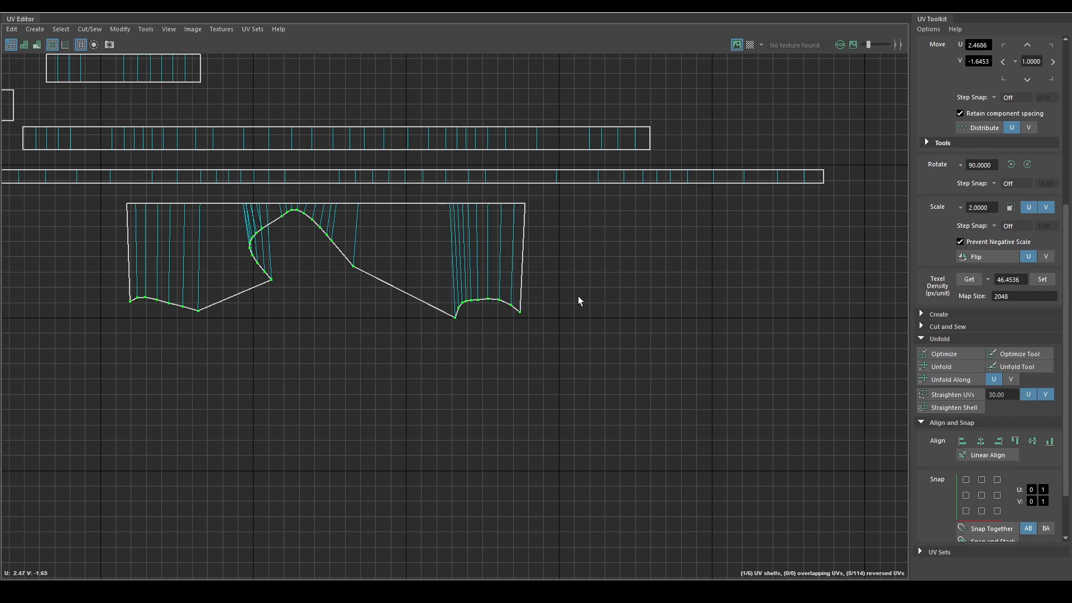
pyautogui.click(1050, 442)
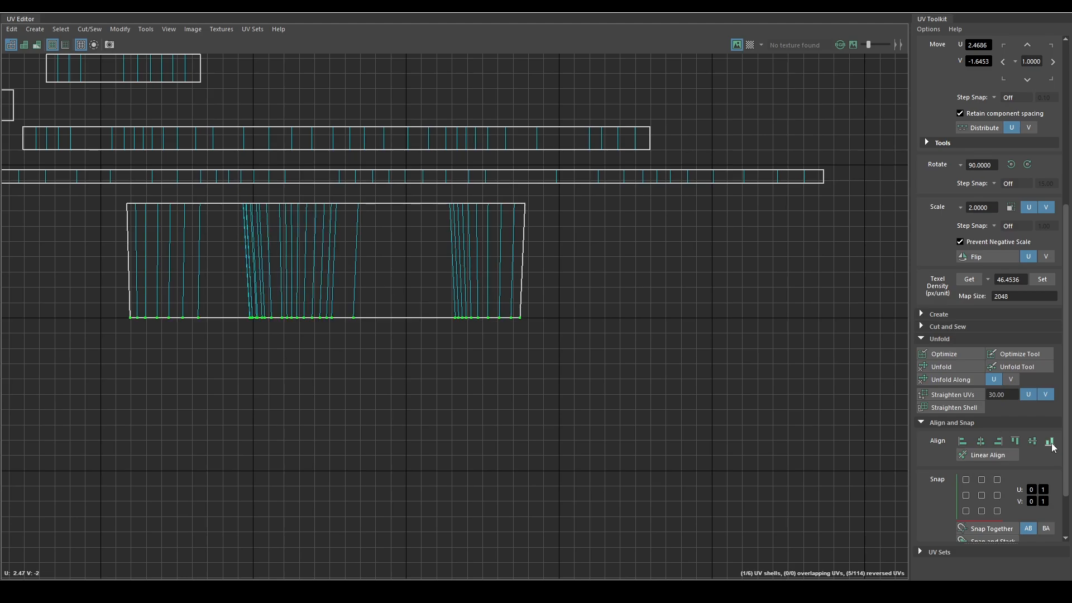
# Step: Select the whole flattened shell and unfold it along U
pyautogui.click(446, 261)
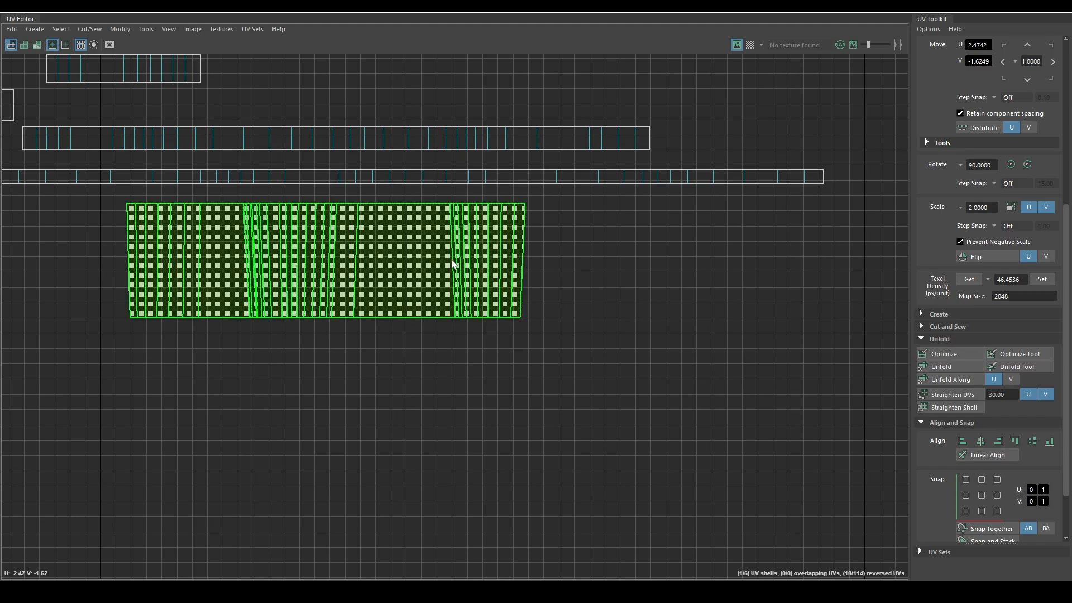
pyautogui.click(955, 382)
pyautogui.scroll(-3, 678, 365)
pyautogui.keyDown('alt'); pyautogui.moveTo(706, 358); pyautogui.dragTo(538, 378, button='middle'); pyautogui.keyUp('alt')
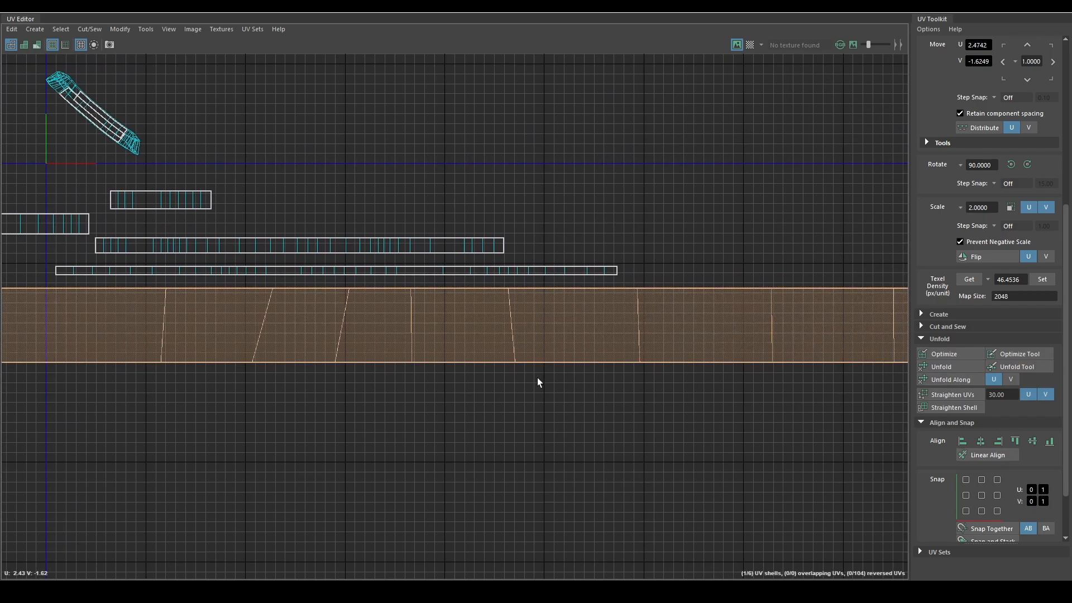
# Step: Convert the unfolded shell's selection to UVs and straighten them in U and V with an angle of 30
pyautogui.scroll(-1, 538, 382)
pyautogui.click(537, 382)
pyautogui.scroll(-1, 964, 376)
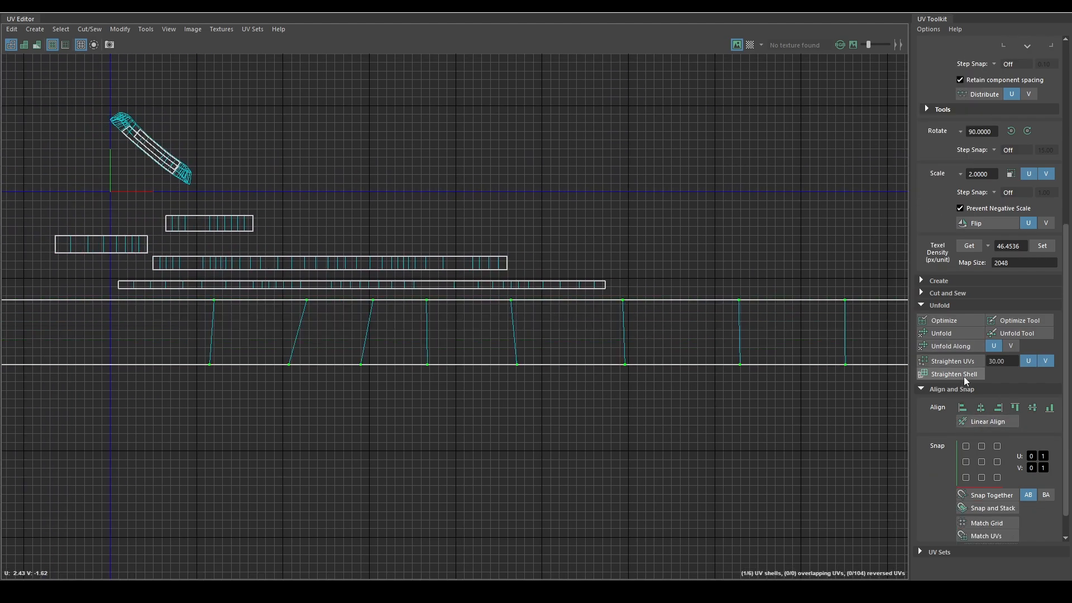
pyautogui.click(957, 363)
pyautogui.scroll(-2, 634, 363)
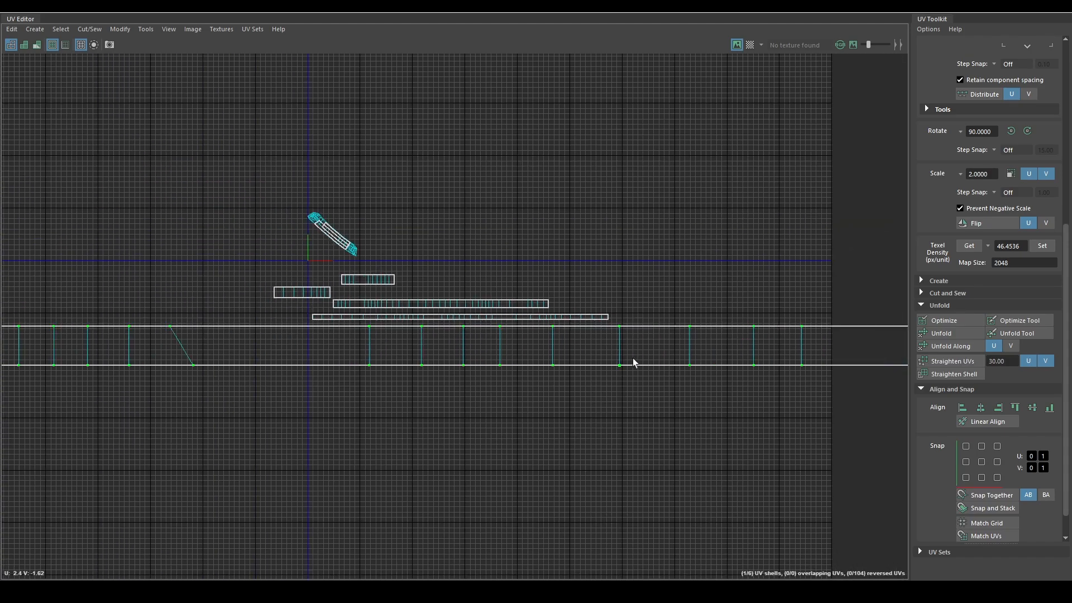
# Step: Align the two UVs of the one remaining slanted edge in U so the edge is vertical
pyautogui.scroll(-2, 455, 342)
pyautogui.keyDown('shift'); pyautogui.rightClick(535, 247); pyautogui.keyUp('shift')
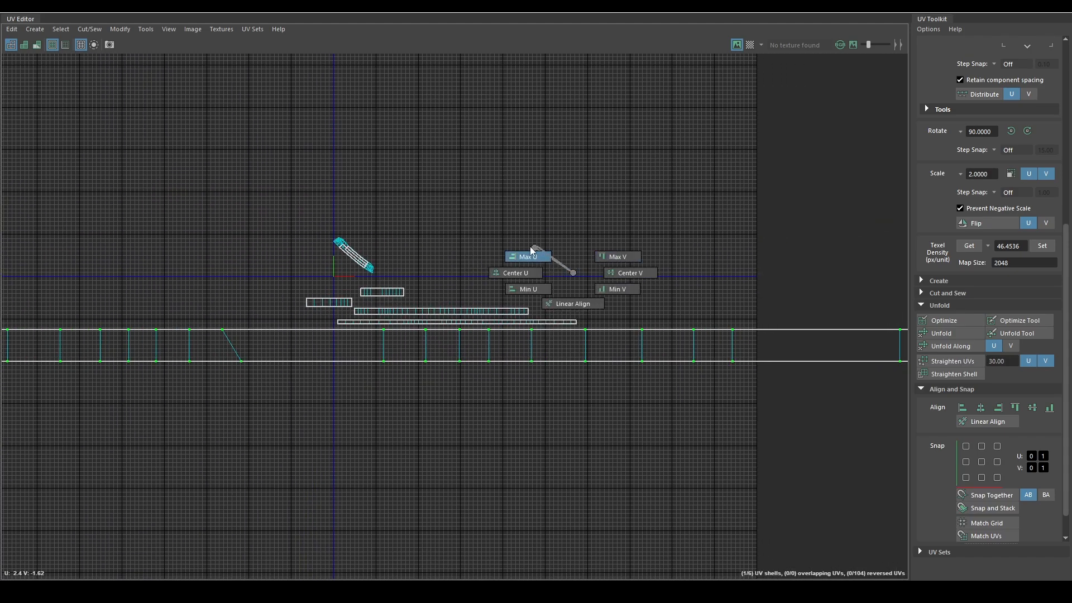
pyautogui.scroll(-1, 273, 313)
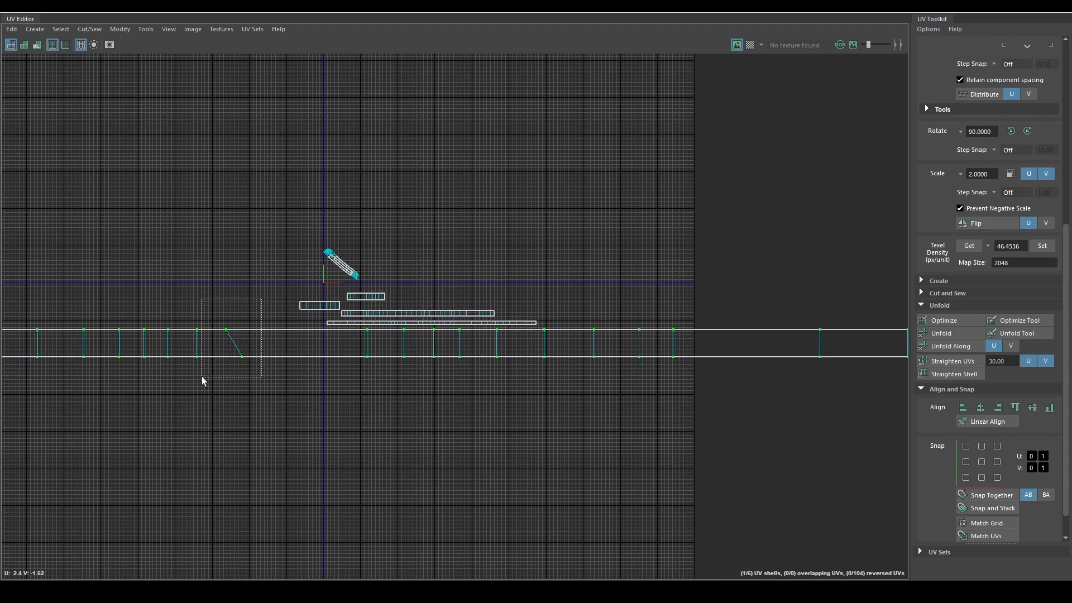
pyautogui.keyDown('shift'); pyautogui.rightClick(237, 282); pyautogui.keyUp('shift')
pyautogui.click(282, 305)
pyautogui.scroll(-5, 217, 290)
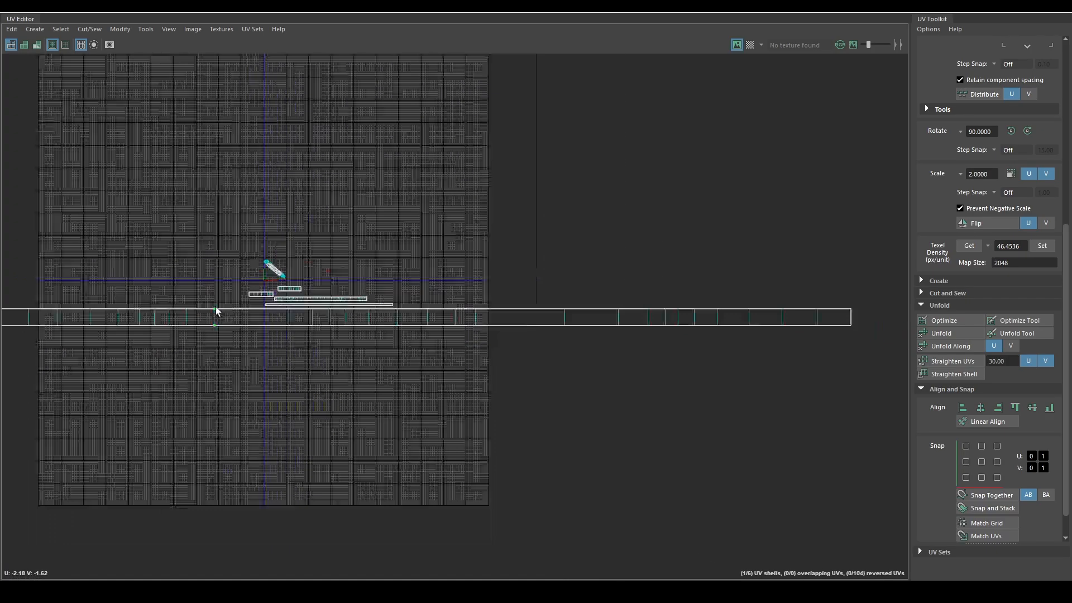
# Step: Scale the overlong strip shell down along U and place it beneath the other straightened strips
pyautogui.keyDown('alt'); pyautogui.moveTo(282, 310); pyautogui.dragTo(424, 328, button='middle'); pyautogui.keyUp('alt')
pyautogui.click(447, 335)
pyautogui.press('r')
pyautogui.moveTo(440, 334); pyautogui.dragTo(364, 334)
pyautogui.scroll(3, 459, 336)
pyautogui.moveTo(491, 343); pyautogui.dragTo(434, 324)
pyautogui.press('w')
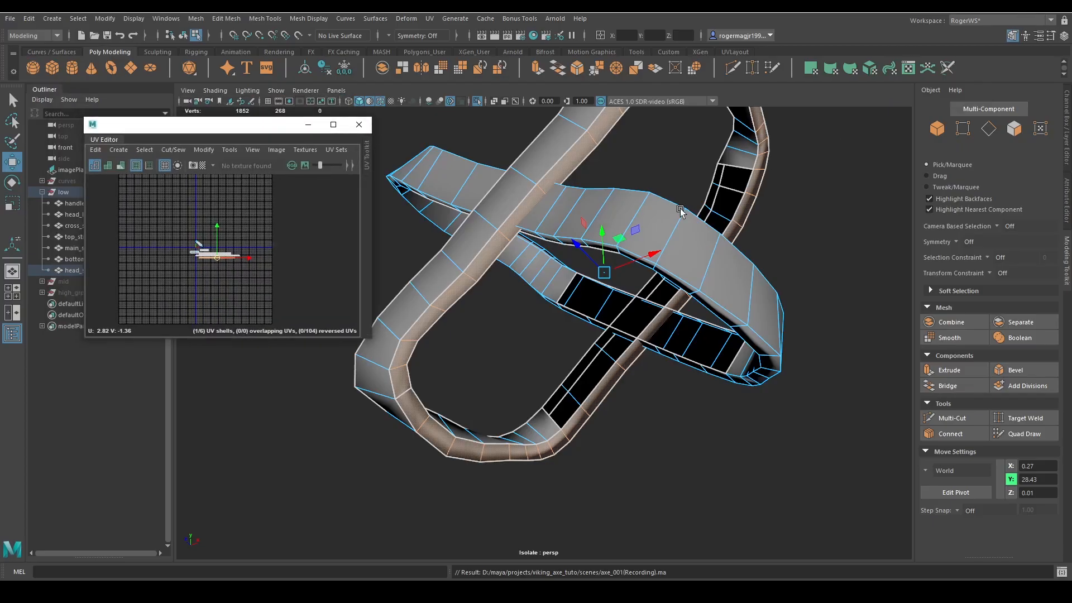
# Step: Select the 32-face loop on the wide outer side of the strap that still belongs to the curved UV shell
pyautogui.keyDown('alt'); pyautogui.moveTo(769, 220); pyautogui.dragTo(809, 242); pyautogui.keyUp('alt')
pyautogui.click(773, 210)
pyautogui.click(680, 190)
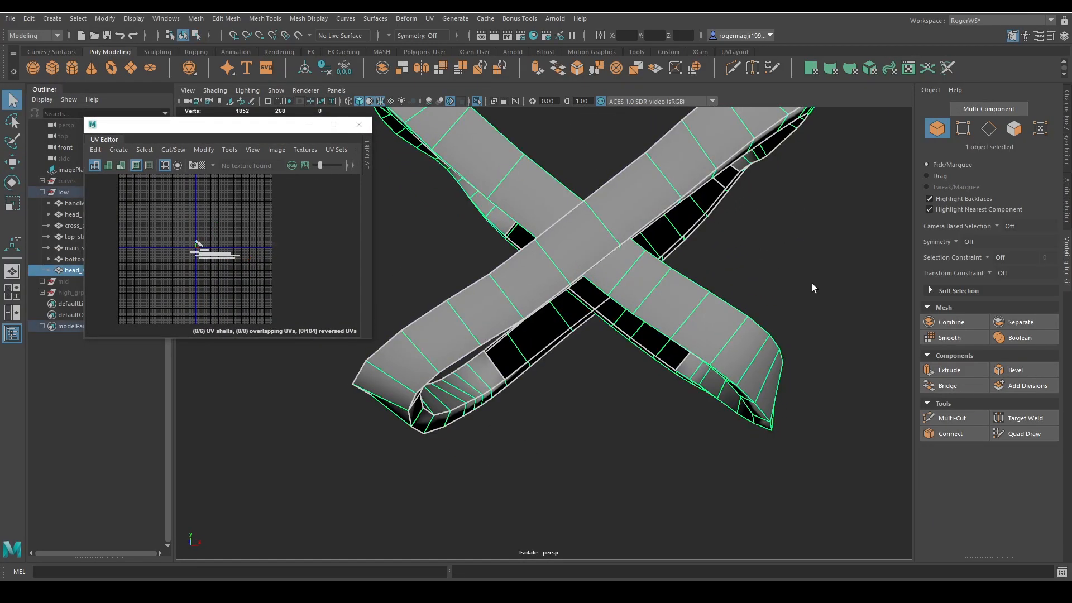
pyautogui.keyDown('alt'); pyautogui.moveTo(733, 282); pyautogui.dragTo(607, 297); pyautogui.keyUp('alt')
pyautogui.scroll(6, 222, 228)
pyautogui.keyDown('alt'); pyautogui.moveTo(223, 226); pyautogui.dragTo(244, 170, button='middle'); pyautogui.keyUp('alt')
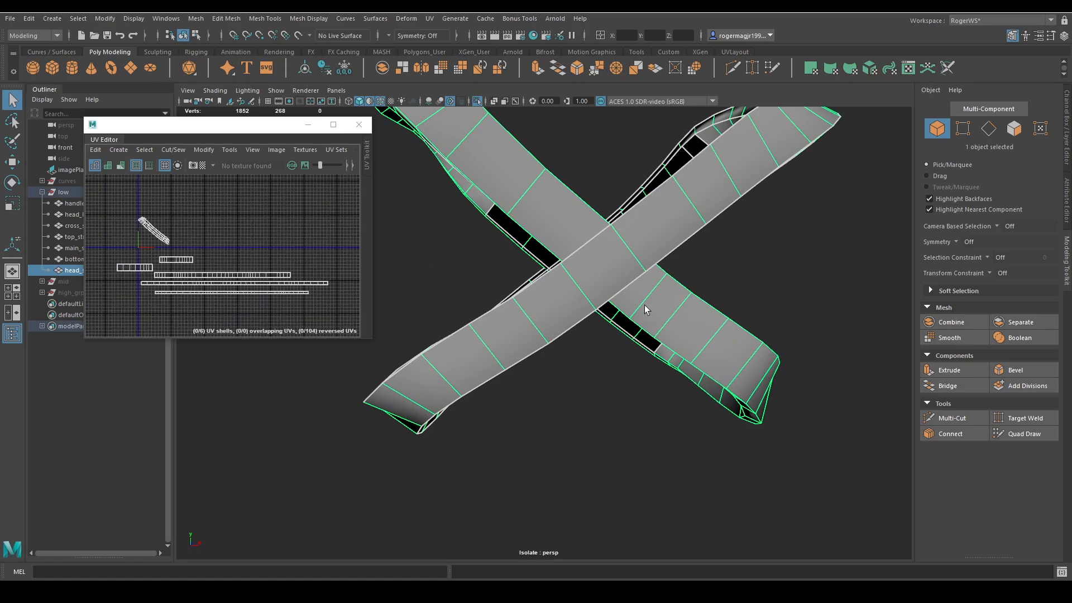
pyautogui.press('f')
pyautogui.keyDown('alt'); pyautogui.moveTo(646, 307); pyautogui.dragTo(564, 301); pyautogui.keyUp('alt')
pyautogui.moveTo(517, 238); pyautogui.dragTo(513, 263, button='right')
pyautogui.click(512, 261)
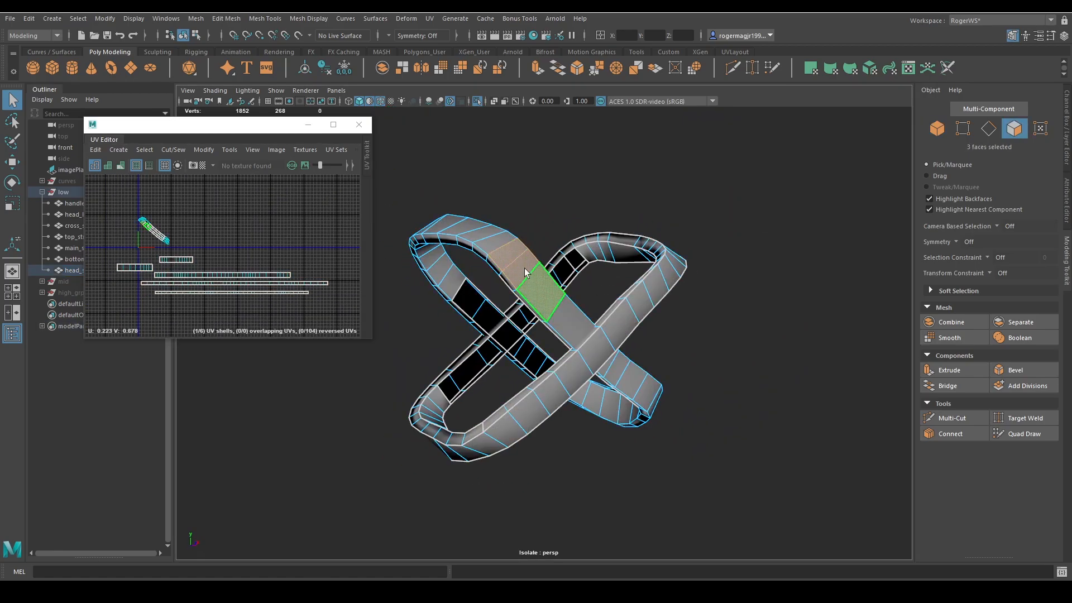
pyautogui.keyDown('shift'); pyautogui.doubleClick(528, 278); pyautogui.keyUp('shift')
pyautogui.keyDown('alt'); pyautogui.moveTo(545, 289); pyautogui.dragTo(682, 296); pyautogui.keyUp('alt')
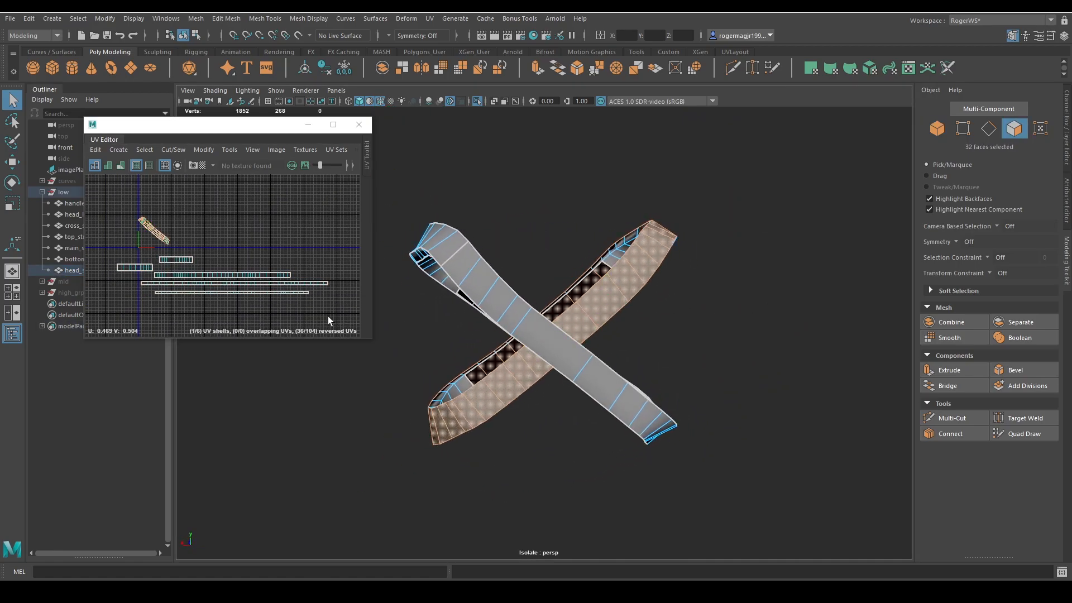
# Step: Separate the selected faces into their own UV shell to the right of the curved one and unfold it
pyautogui.keyDown('shift'); pyautogui.moveTo(232, 262); pyautogui.dragTo(210, 273, button='right'); pyautogui.keyUp('shift')
pyautogui.moveTo(154, 230); pyautogui.dragTo(238, 238)
pyautogui.keyDown('alt'); pyautogui.moveTo(623, 324); pyautogui.dragTo(667, 357); pyautogui.keyUp('alt')
pyautogui.press('q')
pyautogui.moveTo(566, 446); pyautogui.dragTo(564, 423, button='right')
pyautogui.moveTo(288, 278); pyautogui.dragTo(261, 297, button='right')
pyautogui.click(247, 237)
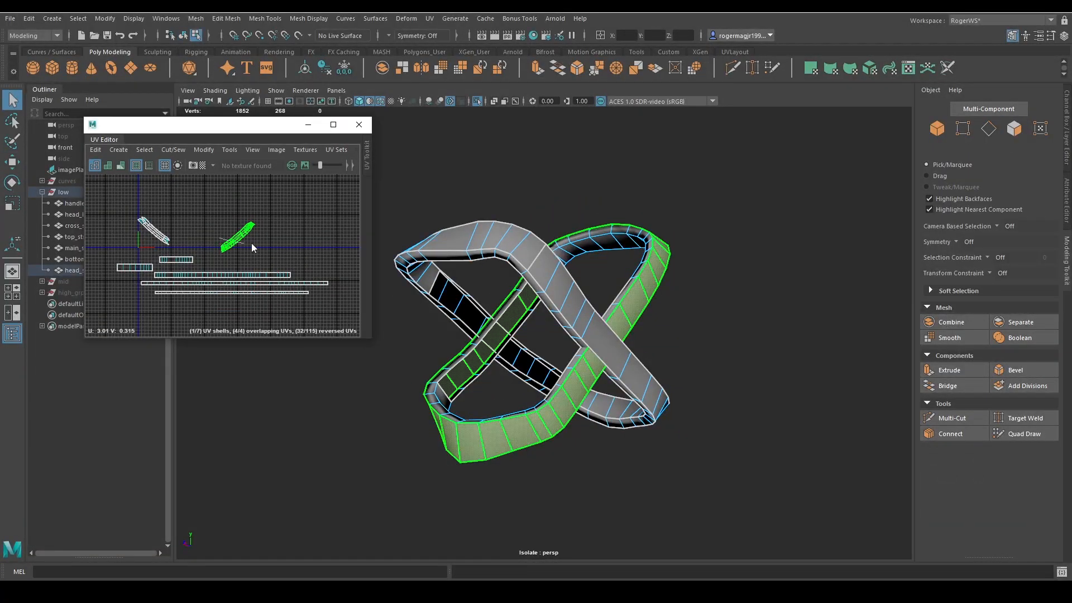
pyautogui.hotkey('ctrl', 'u')
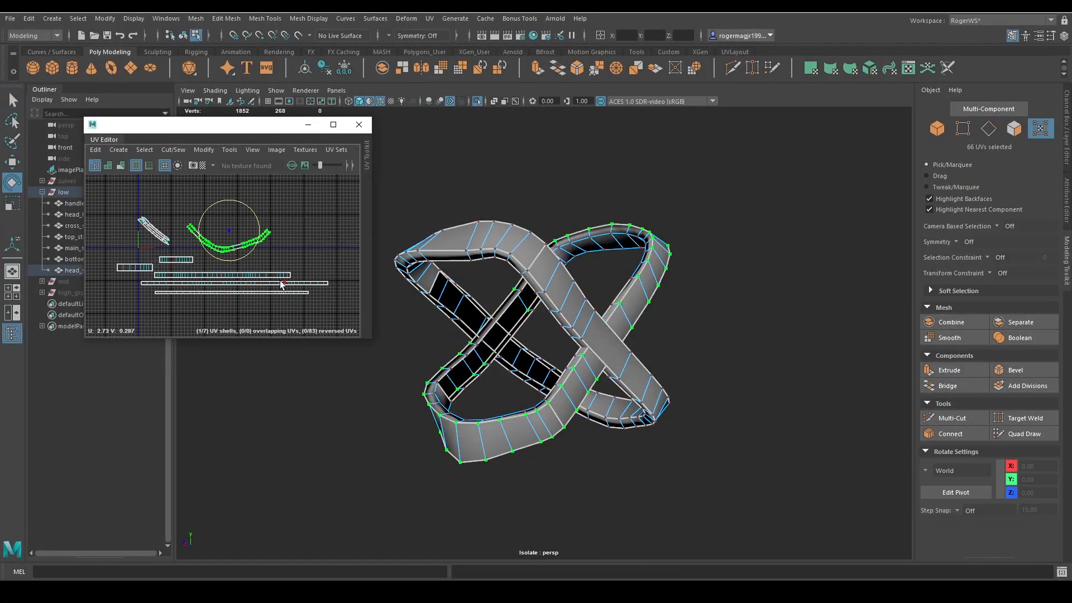
# Step: Try to straighten the unfolded U-shaped shell directly, working in the maximized UV Editor
pyautogui.keyDown('shift'); pyautogui.moveTo(231, 215); pyautogui.dragTo(282, 160, button='right'); pyautogui.keyUp('shift')
pyautogui.hotkey('ctrl', 'z')
pyautogui.click(333, 125)
pyautogui.scroll(4, 579, 261)
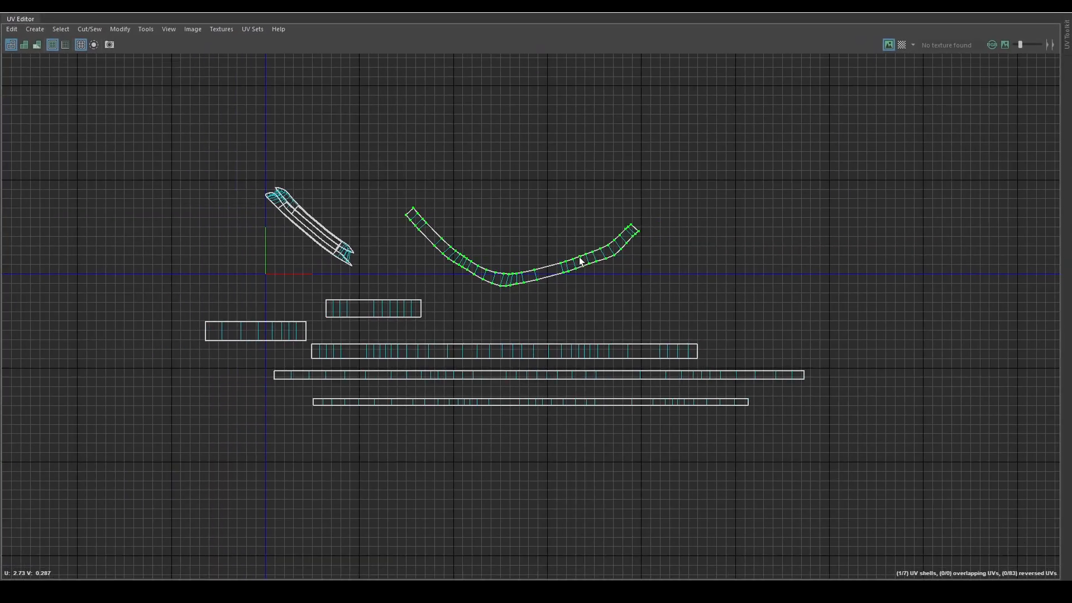
pyautogui.keyDown('shift'); pyautogui.moveTo(503, 199); pyautogui.dragTo(548, 152, button='right'); pyautogui.keyUp('shift')
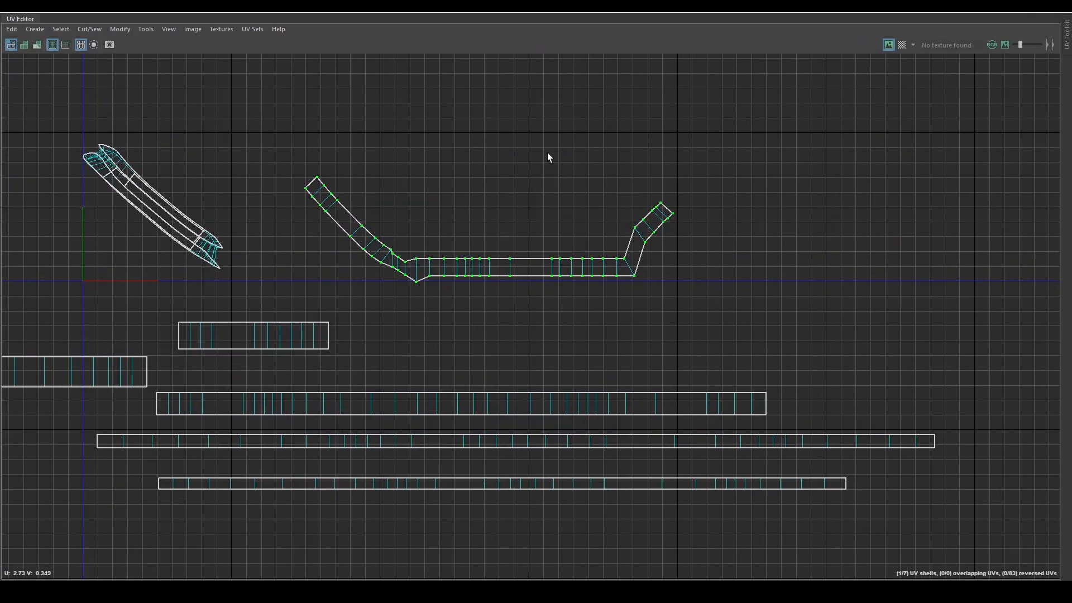
pyautogui.hotkey('ctrl', 'z')
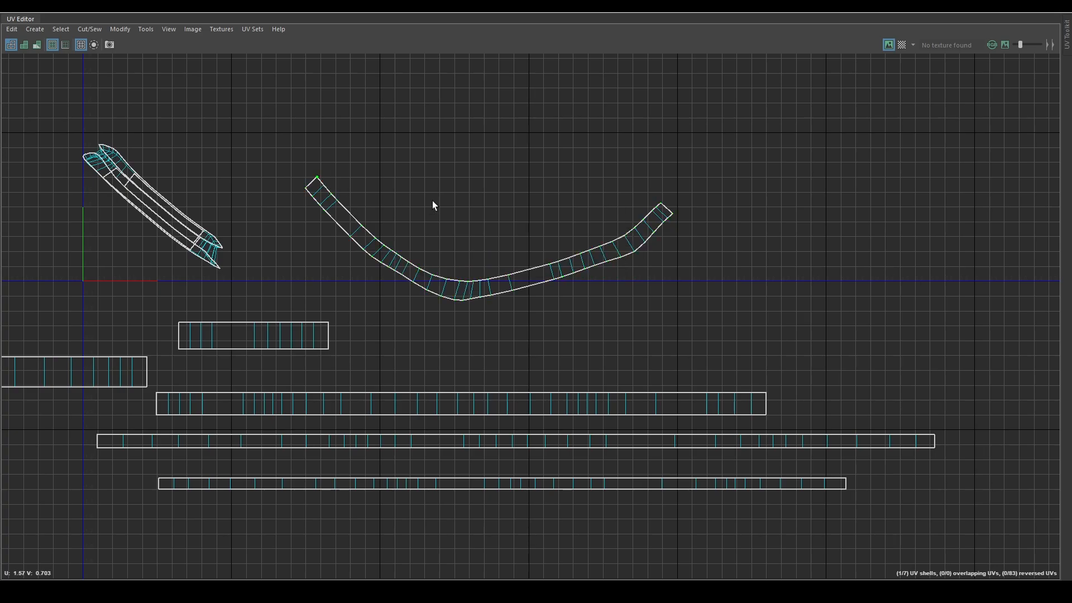
# Step: Align the U-shaped shell's upper border to maximum V and lower border to minimum V, and unfold it along U
pyautogui.keyDown('shift'); pyautogui.moveTo(701, 175); pyautogui.dragTo(306, 214, button='right'); pyautogui.keyUp('shift')
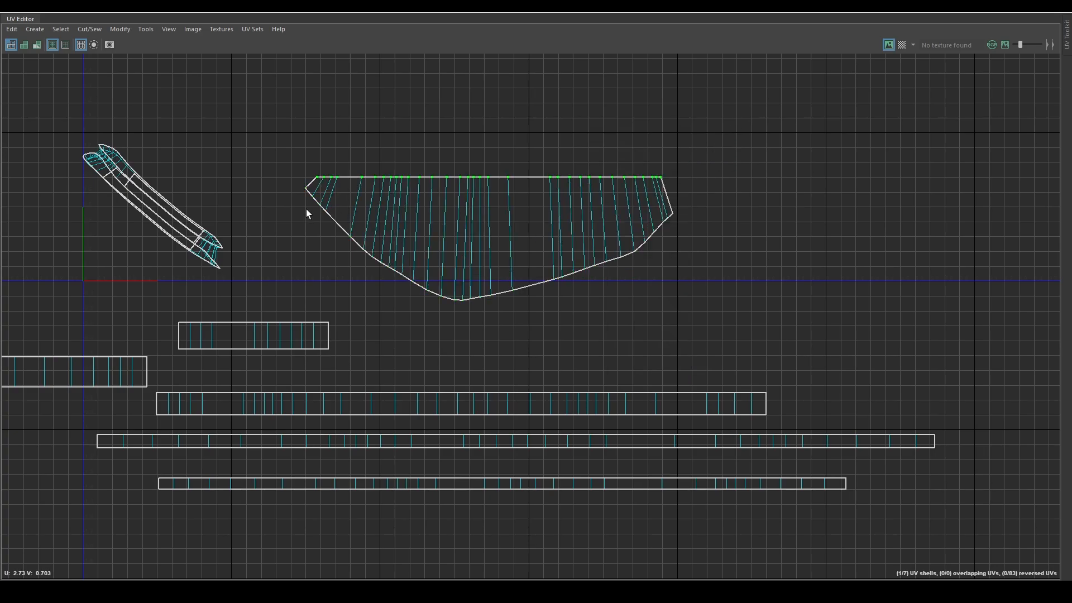
pyautogui.keyDown('shift'); pyautogui.moveTo(701, 165); pyautogui.dragTo(787, 208, button='right'); pyautogui.keyUp('shift')
pyautogui.keyDown('shift'); pyautogui.moveTo(672, 232); pyautogui.dragTo(538, 269, button='right'); pyautogui.keyUp('shift')
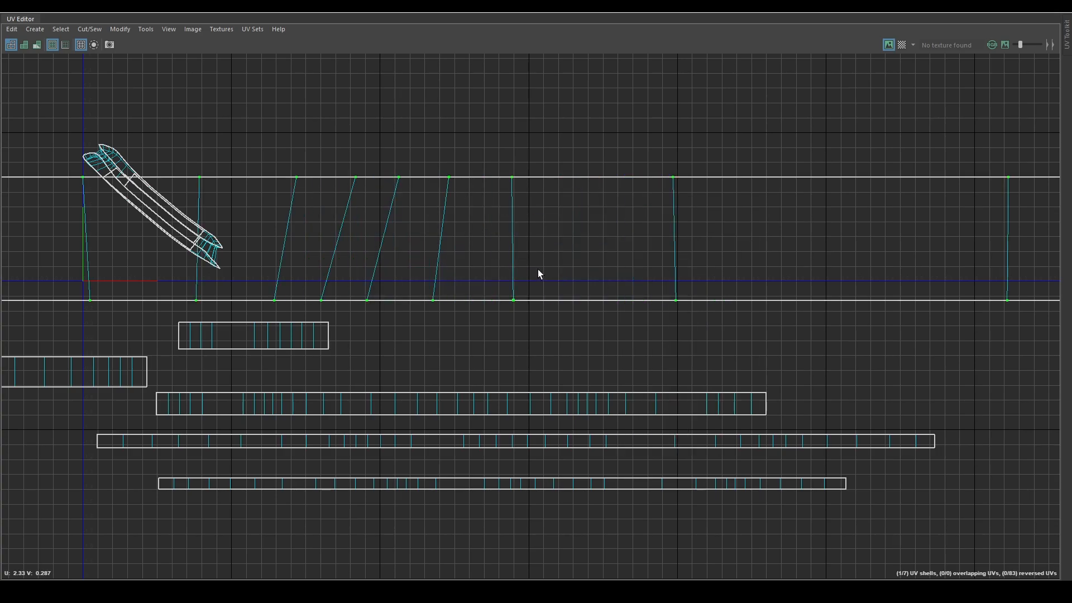
# Step: Scale the stretched shell down along U and straighten its UVs
pyautogui.scroll(-2, 538, 269)
pyautogui.press('r')
pyautogui.moveTo(454, 247); pyautogui.dragTo(360, 247)
pyautogui.keyDown('shift'); pyautogui.moveTo(404, 226); pyautogui.dragTo(435, 149, button='right'); pyautogui.keyUp('shift')
# Step: Move the straightened strip into the row of finished strips, to the right of the short one
pyautogui.scroll(2, 407, 196)
pyautogui.scroll(2, 474, 249)
pyautogui.press('w')
pyautogui.moveTo(465, 262); pyautogui.dragTo(592, 377)
# Step: Select the remaining curved shell, return to the model view and save the scene
pyautogui.press('q')
pyautogui.moveTo(323, 305); pyautogui.dragTo(193, 243)
pyautogui.click(1033, 6)
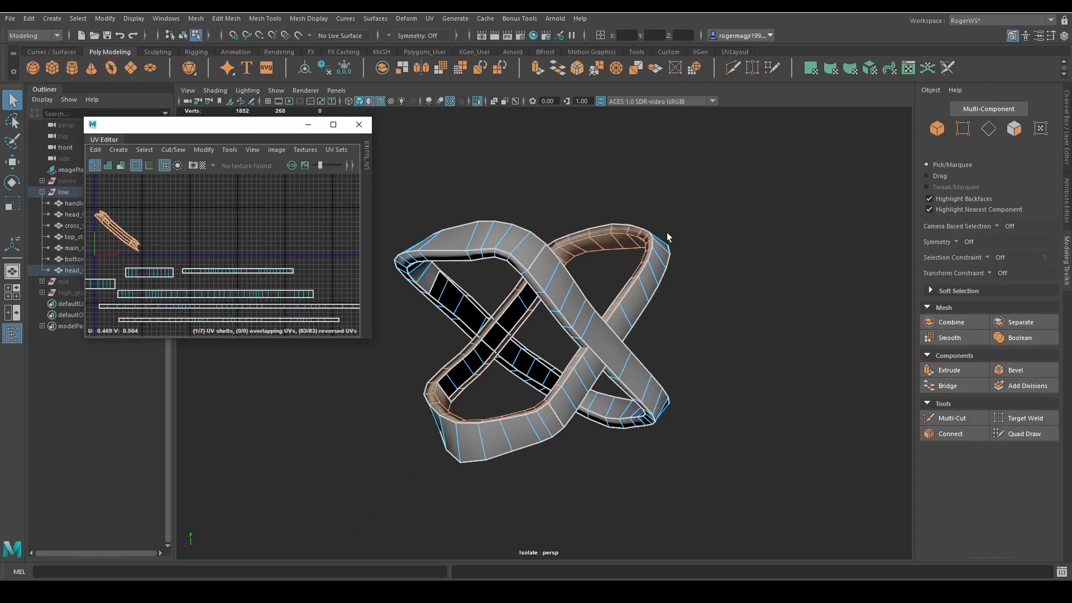
pyautogui.hotkey('ctrl', 's')
# Step: Select the run of nine inner faces at one end of the strap loop
pyautogui.keyDown('alt'); pyautogui.moveTo(631, 241); pyautogui.dragTo(652, 367); pyautogui.keyUp('alt')
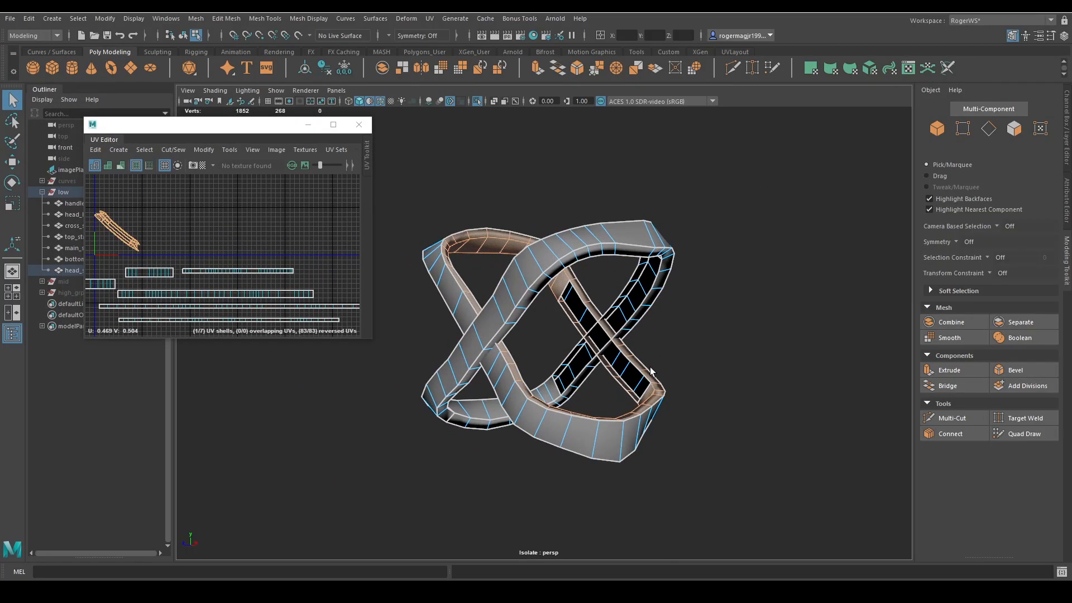
pyautogui.scroll(4, 699, 395)
pyautogui.doubleClick(706, 430)
pyautogui.keyDown('alt'); pyautogui.moveTo(701, 408); pyautogui.dragTo(737, 338); pyautogui.keyUp('alt')
pyautogui.click(570, 282)
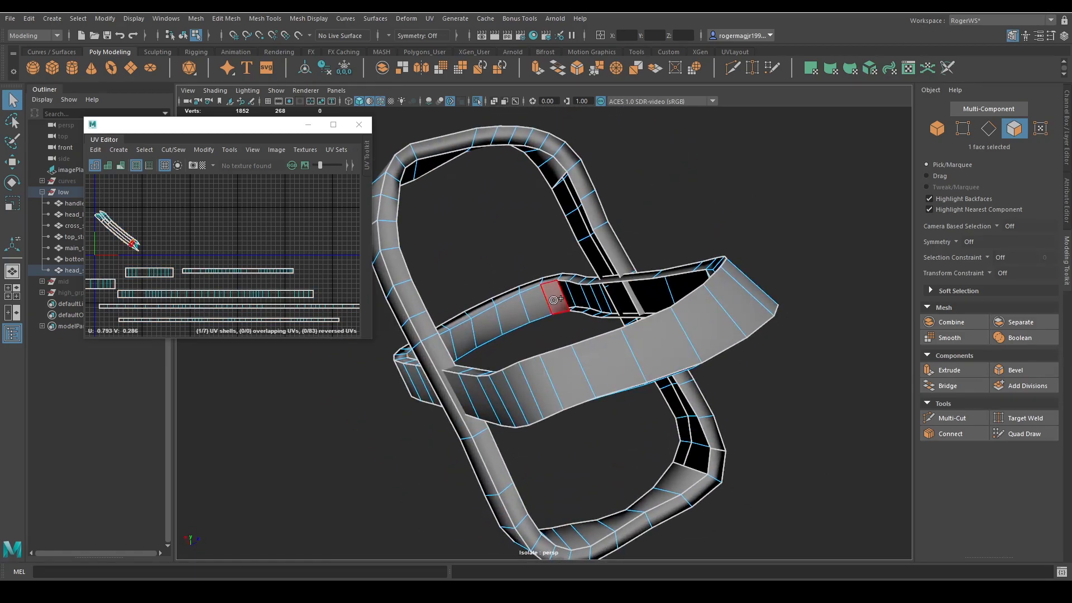
pyautogui.keyDown('shift'); pyautogui.doubleClick(560, 313); pyautogui.keyUp('shift')
# Step: Move the nine selected faces out of the curved shell as a separate UV shell and unfold it
pyautogui.press('w')
pyautogui.moveTo(183, 276); pyautogui.dragTo(249, 283, button='middle')
pyautogui.keyDown('ctrl'); pyautogui.moveTo(249, 283); pyautogui.dragTo(269, 282, button='right'); pyautogui.keyUp('ctrl')
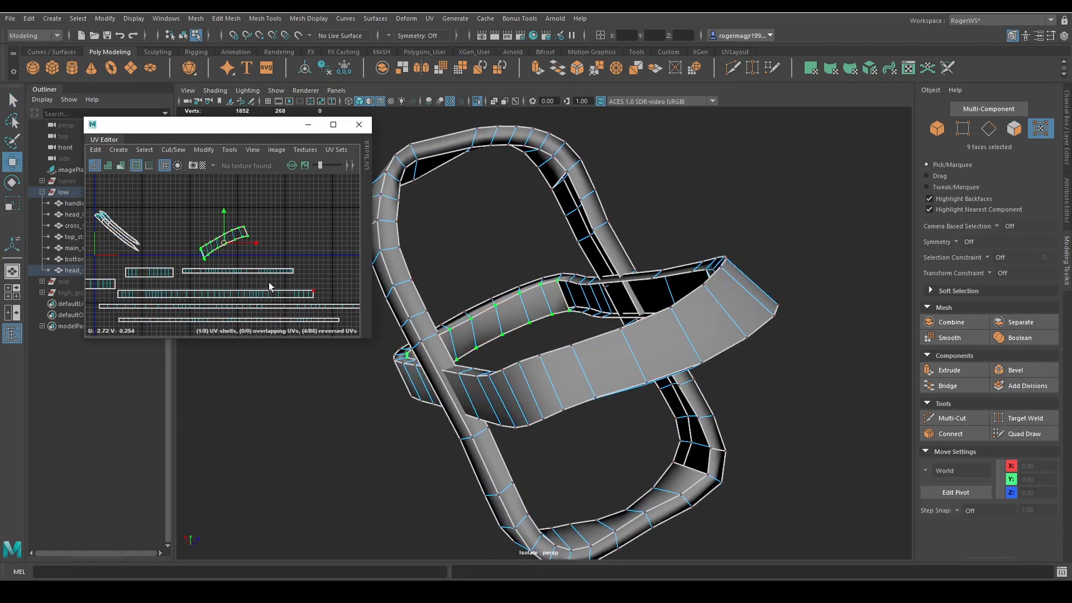
pyautogui.hotkey('ctrl', 'u')
# Step: Rotate the nine-face shell until it lies roughly horizontal and straighten its UVs
pyautogui.press('e')
pyautogui.moveTo(289, 222); pyautogui.dragTo(297, 257, button='middle')
pyautogui.press('q')
pyautogui.keyDown('shift'); pyautogui.rightClick(254, 230); pyautogui.keyUp('shift')
pyautogui.keyDown('shift'); pyautogui.moveTo(255, 230); pyautogui.dragTo(292, 170, button='right'); pyautogui.keyUp('shift')
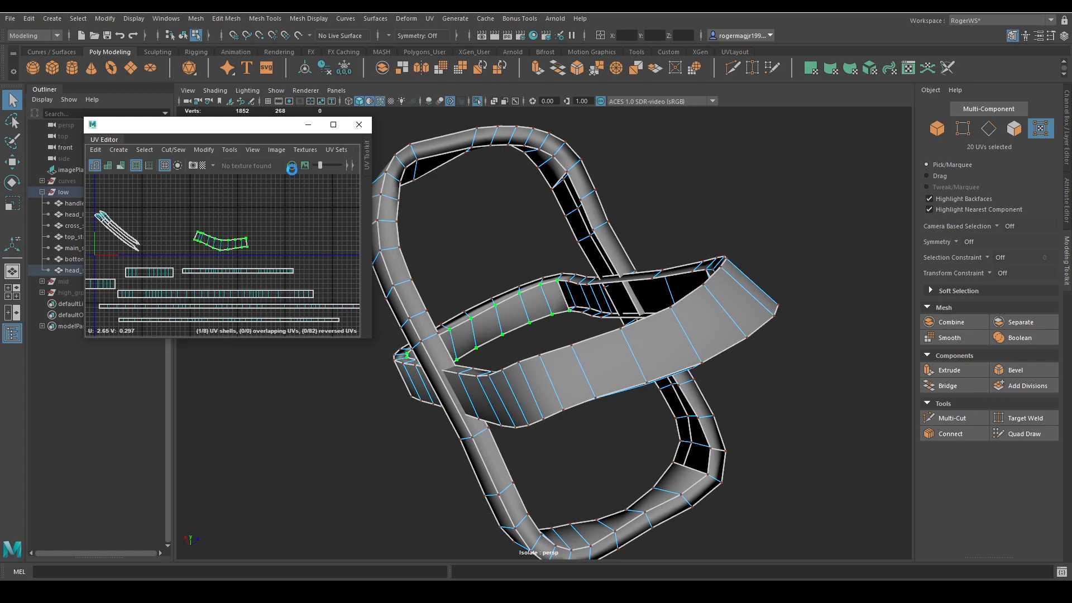
# Step: Select the run of twelve inner faces at the opposite end of the strap loop
pyautogui.keyDown('alt'); pyautogui.moveTo(572, 387); pyautogui.dragTo(531, 260); pyautogui.keyUp('alt')
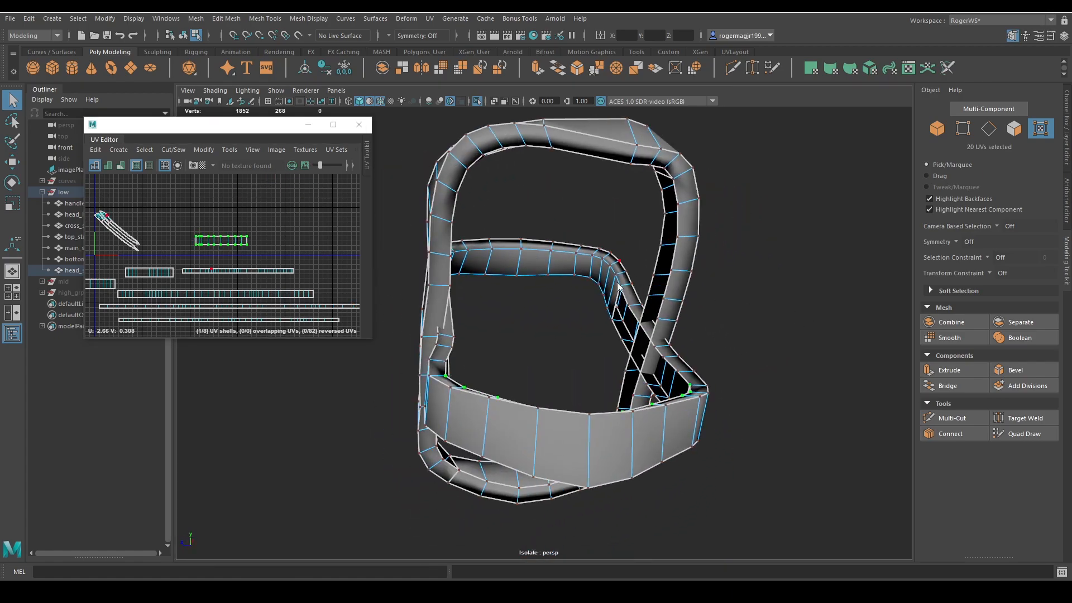
pyautogui.moveTo(620, 287); pyautogui.dragTo(620, 324, button='right')
pyautogui.doubleClick(614, 298)
pyautogui.keyDown('alt'); pyautogui.moveTo(614, 298); pyautogui.dragTo(540, 298); pyautogui.keyUp('alt')
pyautogui.click(611, 307)
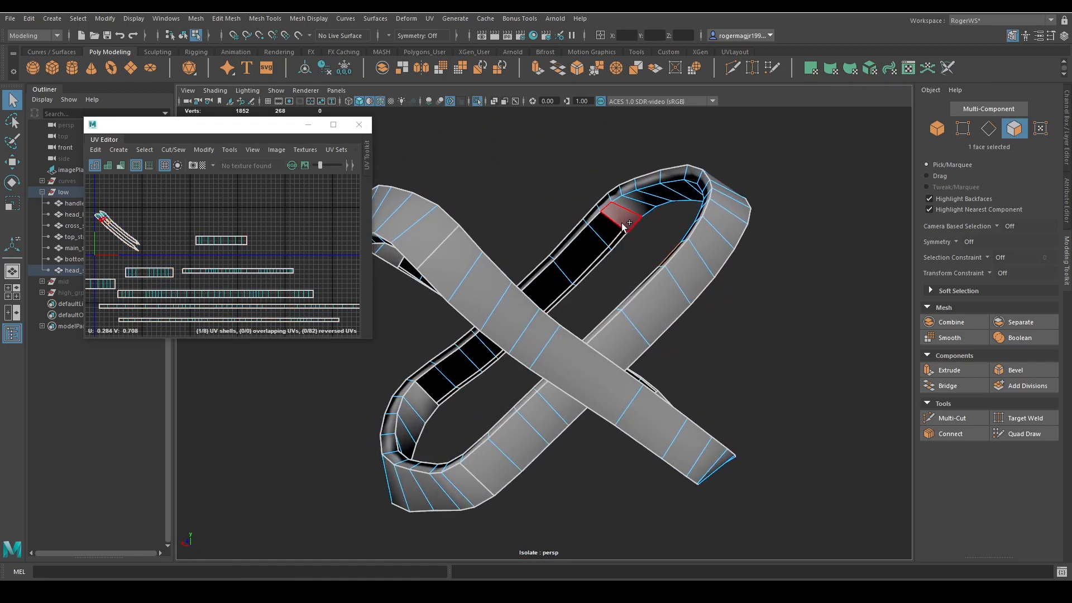
pyautogui.keyDown('shift'); pyautogui.doubleClick(622, 222); pyautogui.keyUp('shift')
pyautogui.keyDown('alt'); pyautogui.moveTo(619, 279); pyautogui.dragTo(716, 235); pyautogui.keyUp('alt')
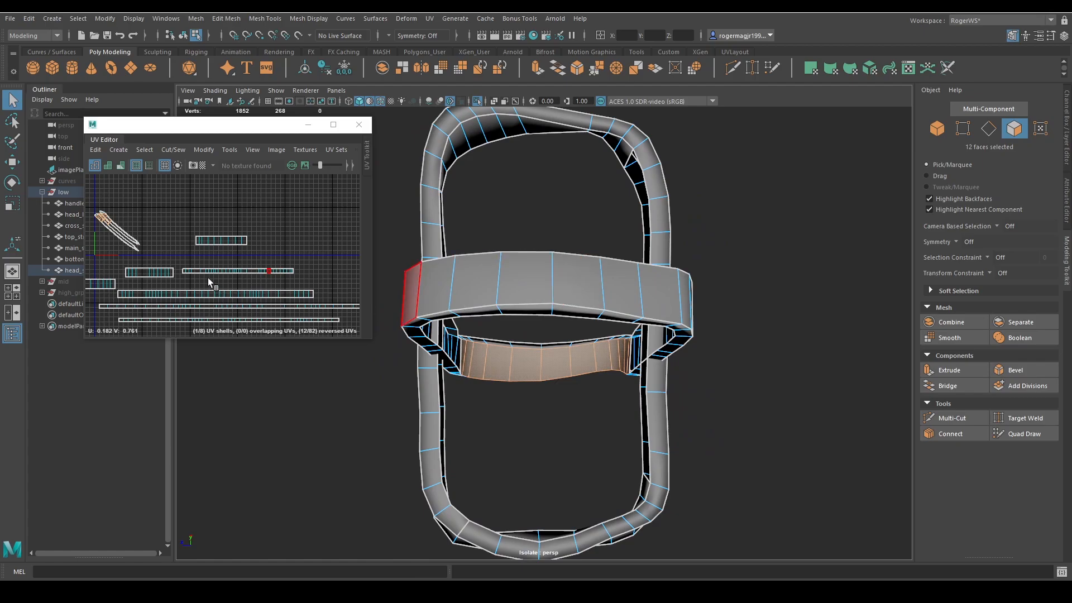
# Step: Separate the twelve selected faces into their own UV shell above the nine-face strip and straighten it
pyautogui.keyDown('shift'); pyautogui.moveTo(209, 278); pyautogui.dragTo(205, 259, button='right'); pyautogui.keyUp('shift')
pyautogui.press('w')
pyautogui.moveTo(203, 259); pyautogui.dragTo(311, 247, button='middle')
pyautogui.keyDown('shift'); pyautogui.moveTo(312, 247); pyautogui.dragTo(290, 205, button='right'); pyautogui.keyUp('shift')
# Step: Align the lower and upper corner UVs at the twelve-face strip's skewed end in V with their neighbouring UVs
pyautogui.scroll(8, 285, 222)
pyautogui.click(389, 144)
pyautogui.click(333, 124)
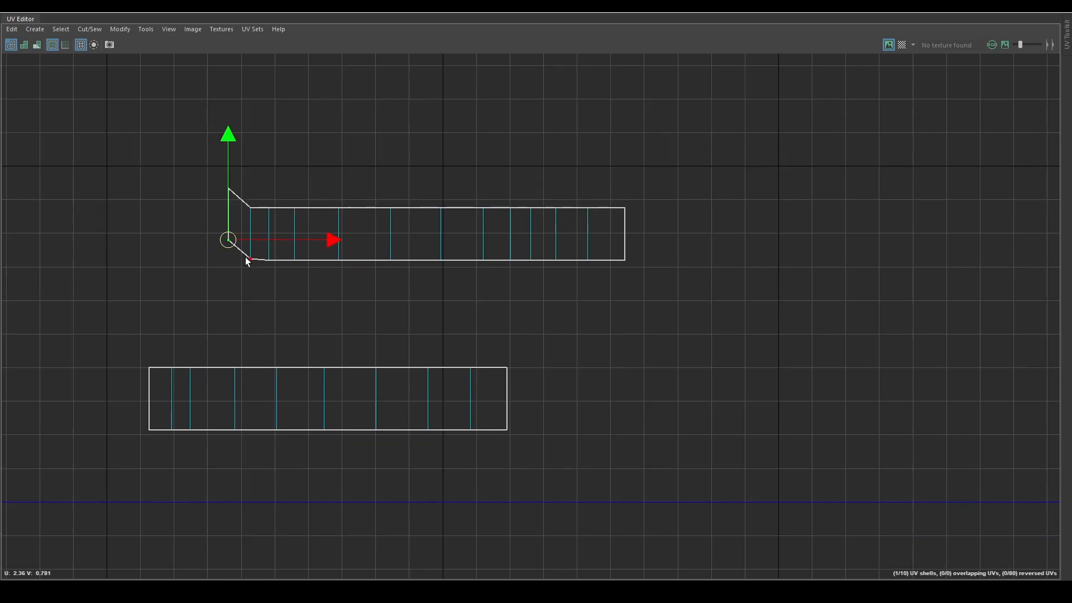
pyautogui.keyDown('shift'); pyautogui.click(245, 257); pyautogui.keyUp('shift')
pyautogui.keyDown('shift'); pyautogui.moveTo(299, 171); pyautogui.dragTo(402, 215, button='right'); pyautogui.keyUp('shift')
pyautogui.click(229, 189)
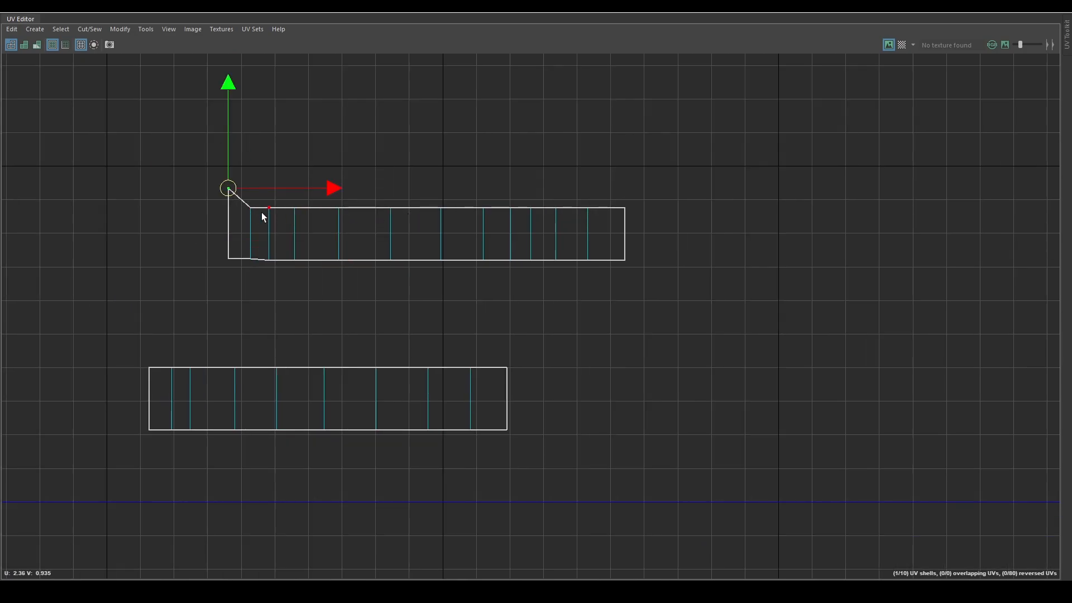
pyautogui.keyDown('shift'); pyautogui.click(254, 208); pyautogui.keyUp('shift')
pyautogui.press('g')
# Step: Level the lower and upper UV rows of the twelve-face strip in V and straighten the shell
pyautogui.moveTo(193, 236); pyautogui.dragTo(651, 292)
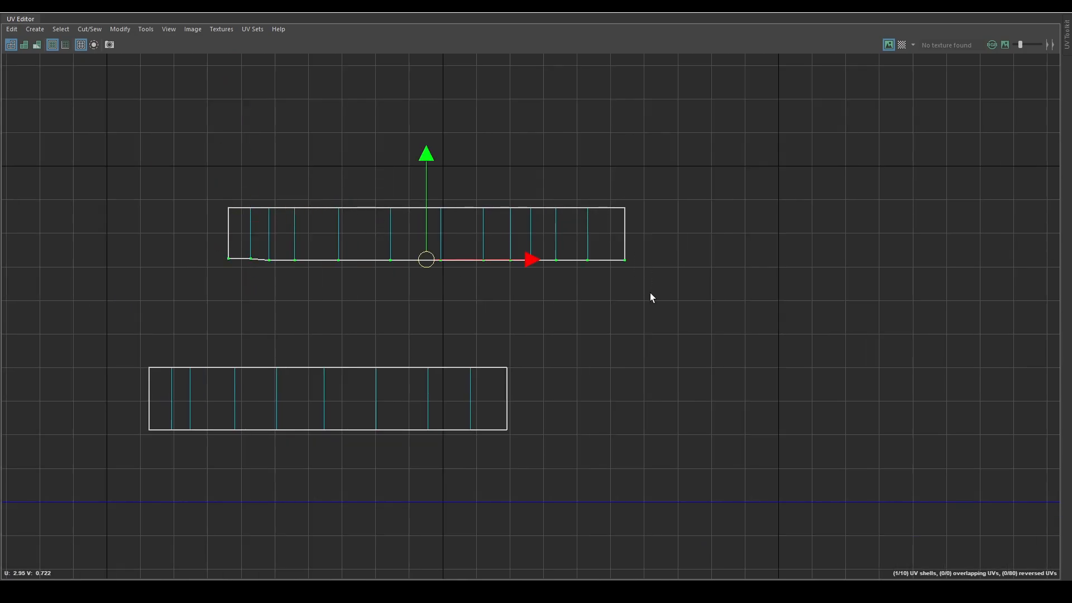
pyautogui.press('g')
pyautogui.moveTo(206, 166); pyautogui.dragTo(681, 233)
pyautogui.press('g')
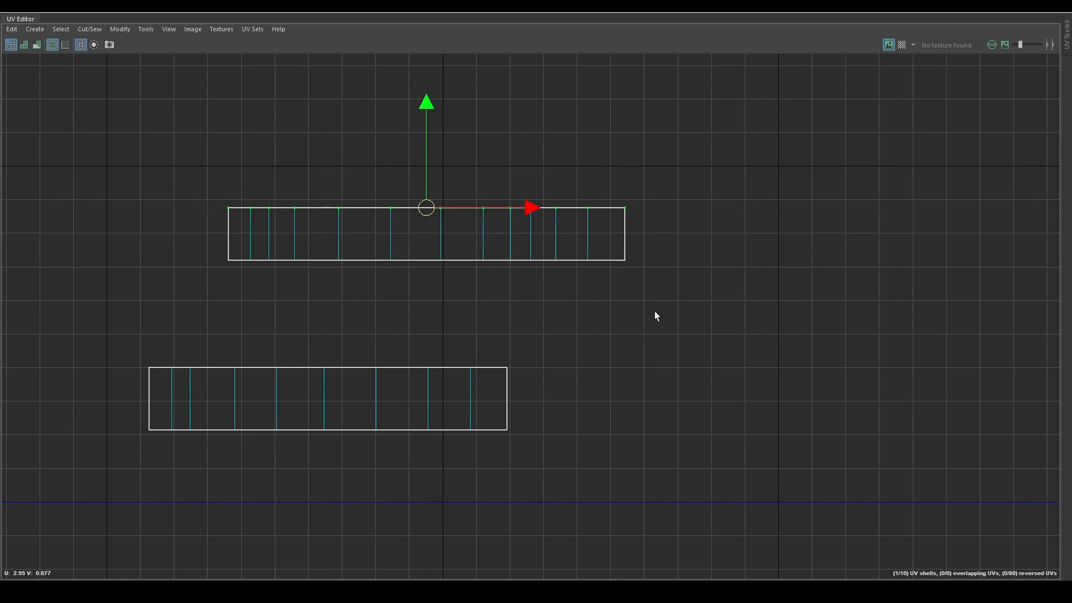
pyautogui.moveTo(655, 310); pyautogui.dragTo(617, 326, button='right')
pyautogui.click(517, 261)
pyautogui.keyDown('shift'); pyautogui.moveTo(665, 266); pyautogui.dragTo(712, 230, button='right'); pyautogui.keyUp('shift')
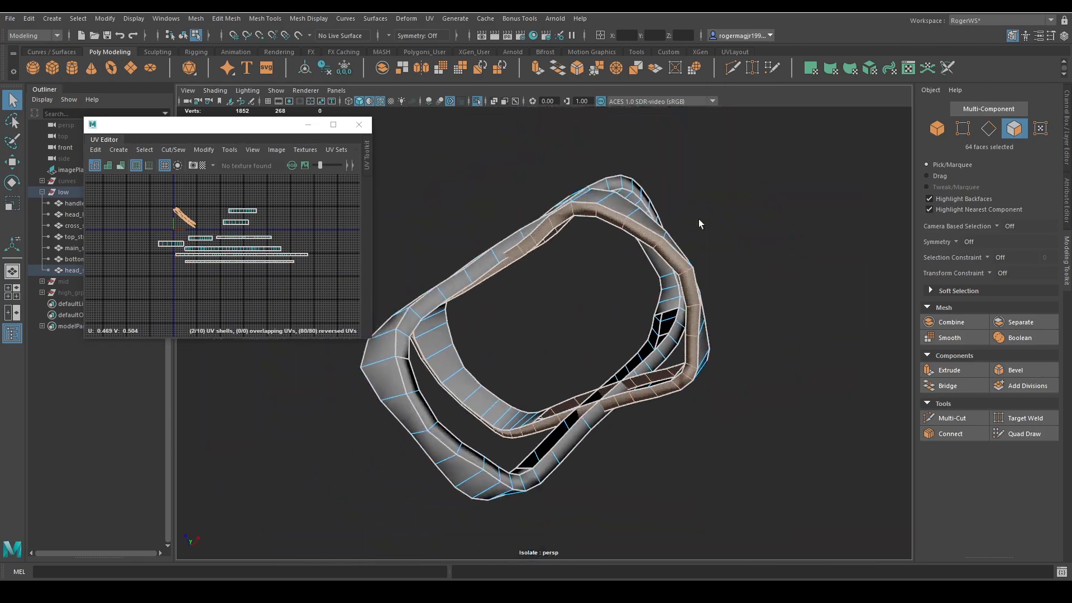
# Step: Project the 64 selected rim faces of the strap from a face-on camera view and place their UVs below the strips
pyautogui.keyDown('alt'); pyautogui.moveTo(699, 220); pyautogui.dragTo(786, 249); pyautogui.keyUp('alt')
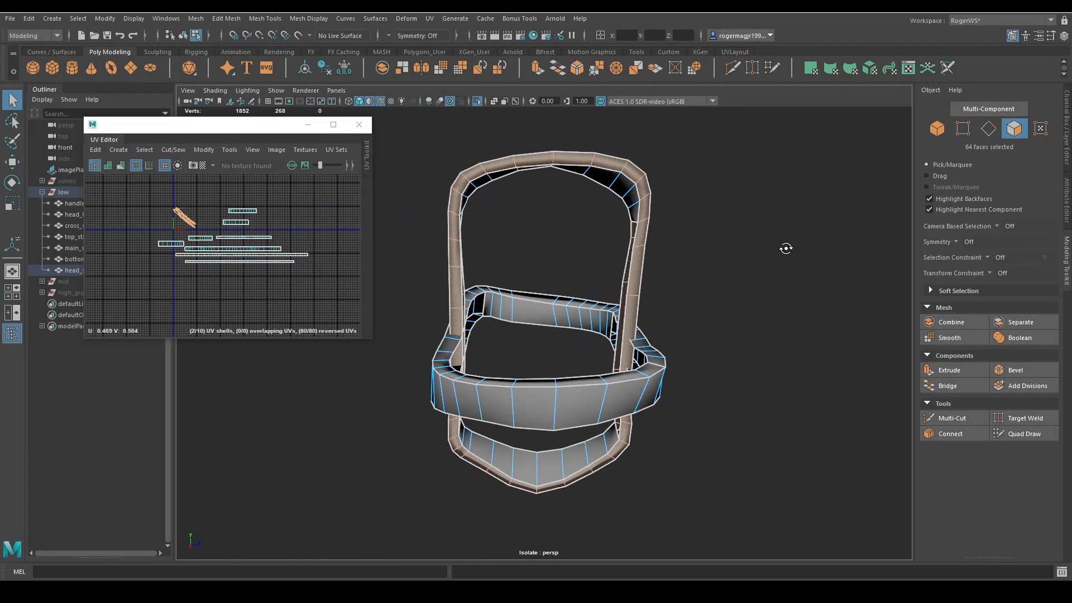
pyautogui.press('w')
pyautogui.moveTo(185, 217); pyautogui.dragTo(234, 275)
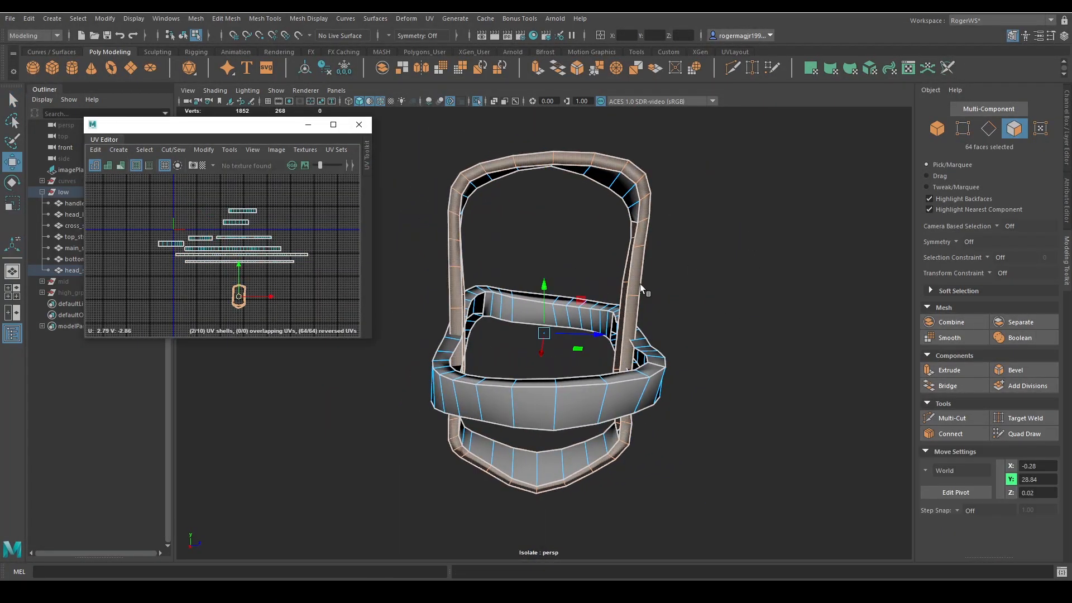
# Step: Cut the projected strap rim at one cross edge near the loop's upper bend and frame it in the UV view
pyautogui.press('q')
pyautogui.press('F10')
pyautogui.click(644, 226)
pyautogui.press('w')
pyautogui.keyDown('alt'); pyautogui.moveTo(645, 232); pyautogui.dragTo(729, 313); pyautogui.keyUp('alt')
pyautogui.press('f')
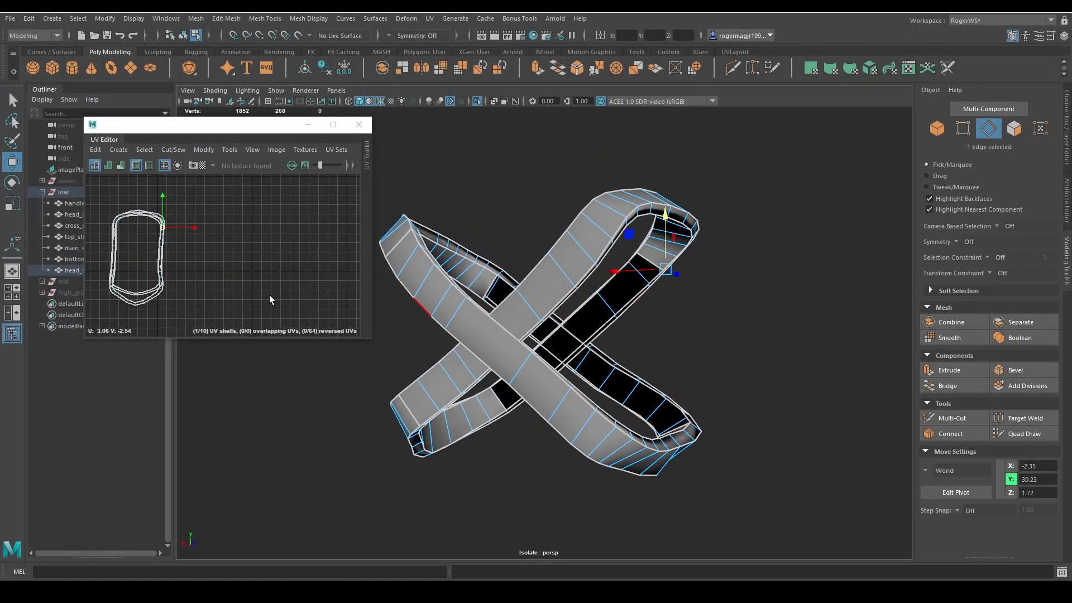
# Step: Pull the cut rim loop shell off the overlapping one, set it alongside and unfold it
pyautogui.moveTo(269, 296); pyautogui.dragTo(228, 295, button='right')
pyautogui.click(168, 242)
pyautogui.moveTo(138, 258); pyautogui.dragTo(228, 251)
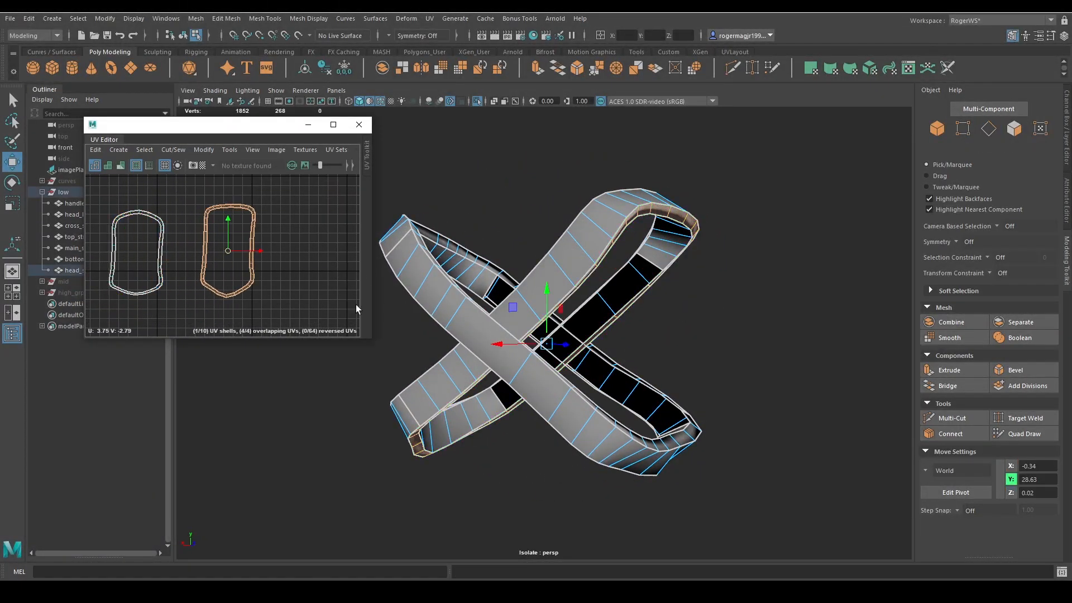
pyautogui.scroll(4, 300, 297)
pyautogui.keyDown('ctrl'); pyautogui.moveTo(225, 273); pyautogui.dragTo(170, 270, button='right'); pyautogui.keyUp('ctrl')
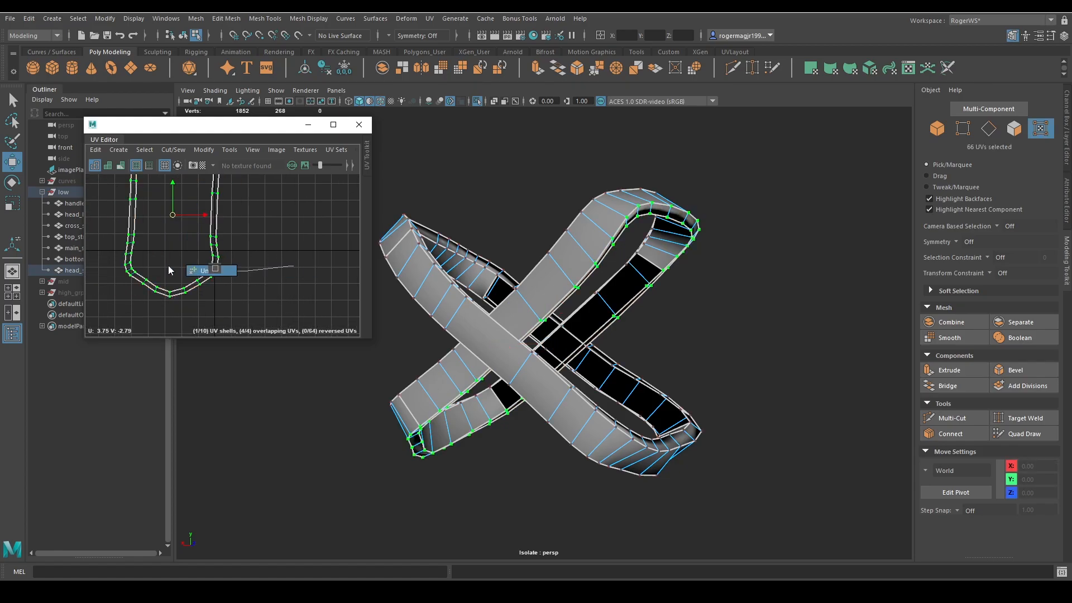
pyautogui.scroll(-3, 229, 254)
pyautogui.keyDown('alt'); pyautogui.moveTo(229, 254); pyautogui.dragTo(332, 230, button='middle'); pyautogui.keyUp('alt')
pyautogui.scroll(1, 250, 291)
pyautogui.scroll(2, 244, 251)
pyautogui.scroll(2, 257, 244)
pyautogui.scroll(-3, 261, 263)
pyautogui.scroll(-3, 333, 230)
# Step: Cut the other rim loop's UVs at one cross edge on the strap's rounded bend
pyautogui.moveTo(182, 269); pyautogui.dragTo(178, 229, button='right')
pyautogui.click(176, 222)
pyautogui.moveTo(196, 296); pyautogui.dragTo(162, 296, button='right')
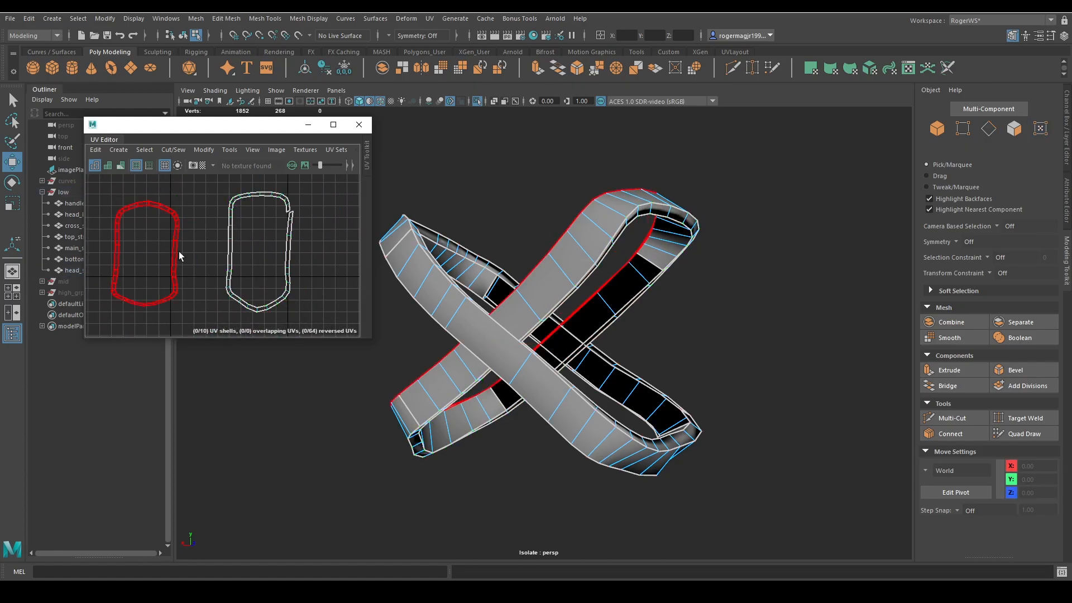
pyautogui.click(178, 256)
pyautogui.scroll(3, 587, 265)
pyautogui.keyDown('alt'); pyautogui.moveTo(586, 264); pyautogui.dragTo(610, 298, button='middle'); pyautogui.keyUp('alt')
pyautogui.keyDown('alt'); pyautogui.moveTo(609, 299); pyautogui.dragTo(662, 308); pyautogui.keyUp('alt')
pyautogui.scroll(-3, 627, 313)
pyautogui.press('q')
pyautogui.moveTo(714, 301); pyautogui.dragTo(713, 246, button='right')
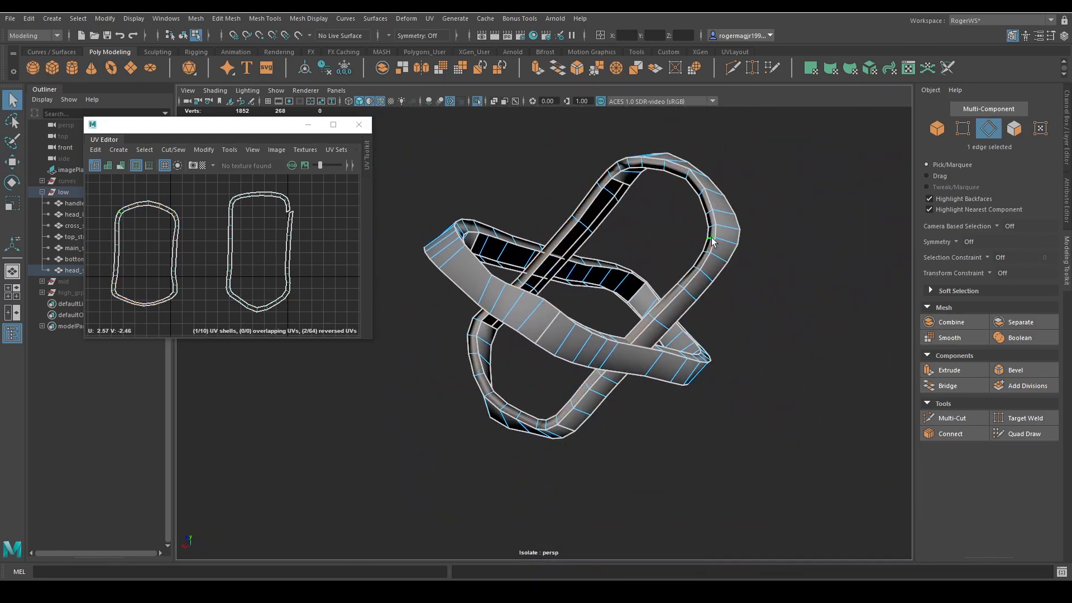
pyautogui.hotkey('shift', 'x')
# Step: Check the strap against the whole axe, isolate it again and unfold the second cut rim loop
pyautogui.moveTo(610, 291); pyautogui.dragTo(698, 241, button='right')
pyautogui.hotkey('ctrl', '1')
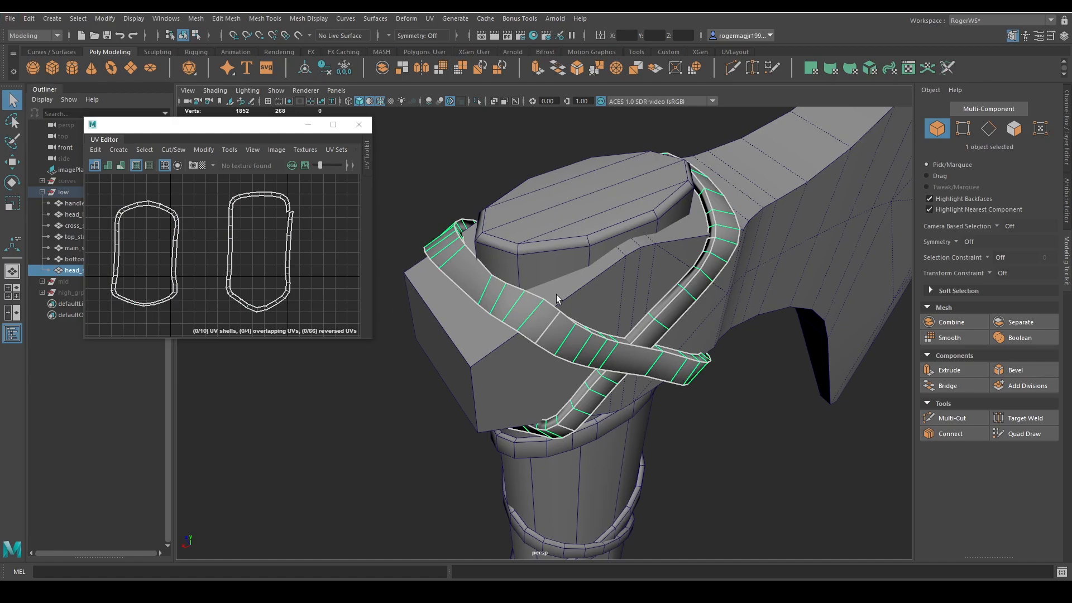
pyautogui.hotkey('ctrl', '1')
pyautogui.keyDown('alt'); pyautogui.moveTo(454, 319); pyautogui.dragTo(548, 301); pyautogui.keyUp('alt')
pyautogui.moveTo(236, 269); pyautogui.dragTo(266, 299, button='right')
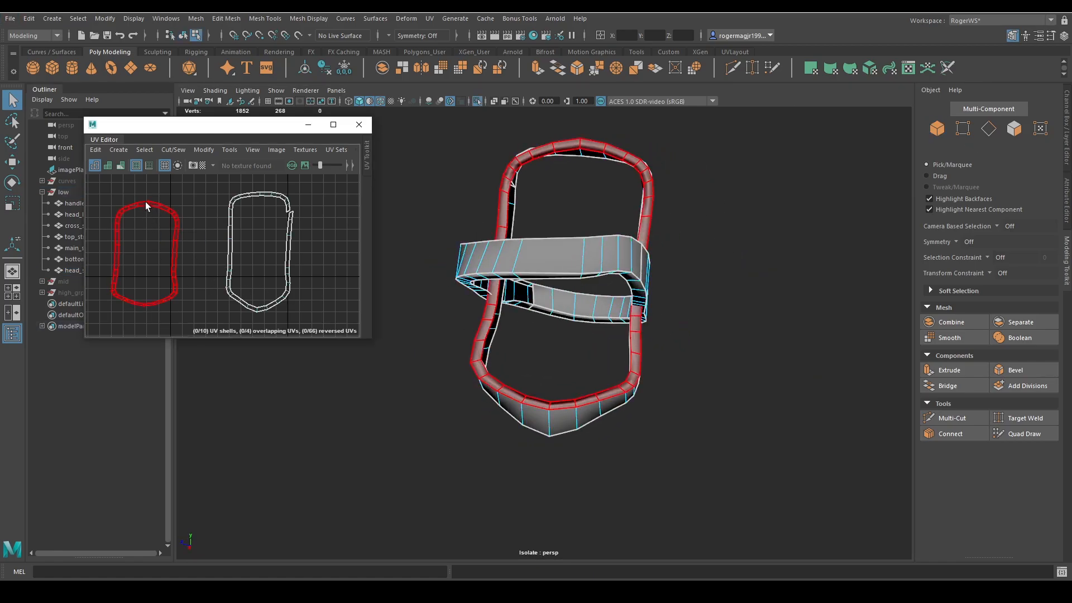
pyautogui.click(145, 202)
pyautogui.hotkey('ctrl', 'u')
pyautogui.click(334, 125)
pyautogui.scroll(-3, 337, 211)
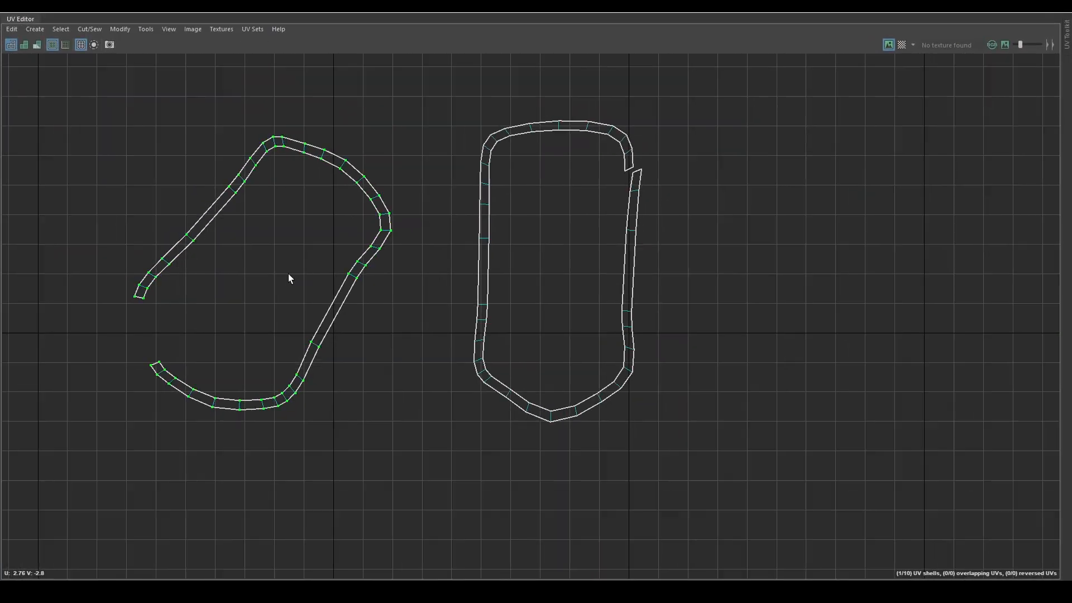
# Step: Move the unfolded rim shell away from the other loop and rotate it until its open ends point upward
pyautogui.scroll(-3, 288, 274)
pyautogui.press('e')
pyautogui.moveTo(357, 248); pyautogui.dragTo(352, 321)
pyautogui.press('w')
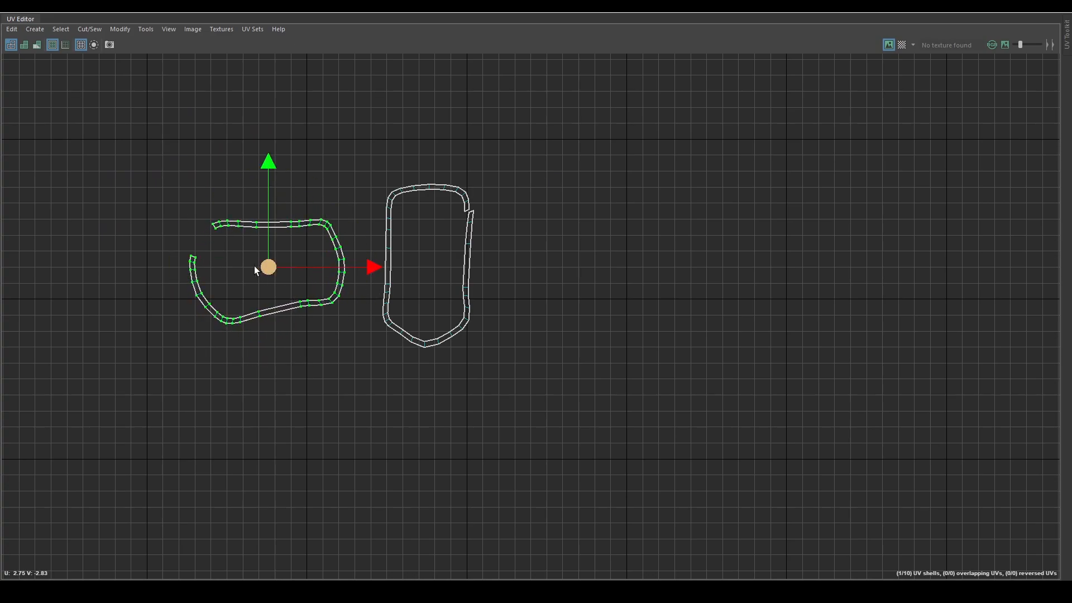
pyautogui.moveTo(272, 267); pyautogui.dragTo(179, 266)
pyautogui.press('e')
pyautogui.moveTo(272, 242); pyautogui.dragTo(237, 341)
# Step: Rotate both open end sections of the rim shell roughly horizontal and pull them outward to opposite sides
pyautogui.moveTo(189, 211); pyautogui.dragTo(226, 219, button='right')
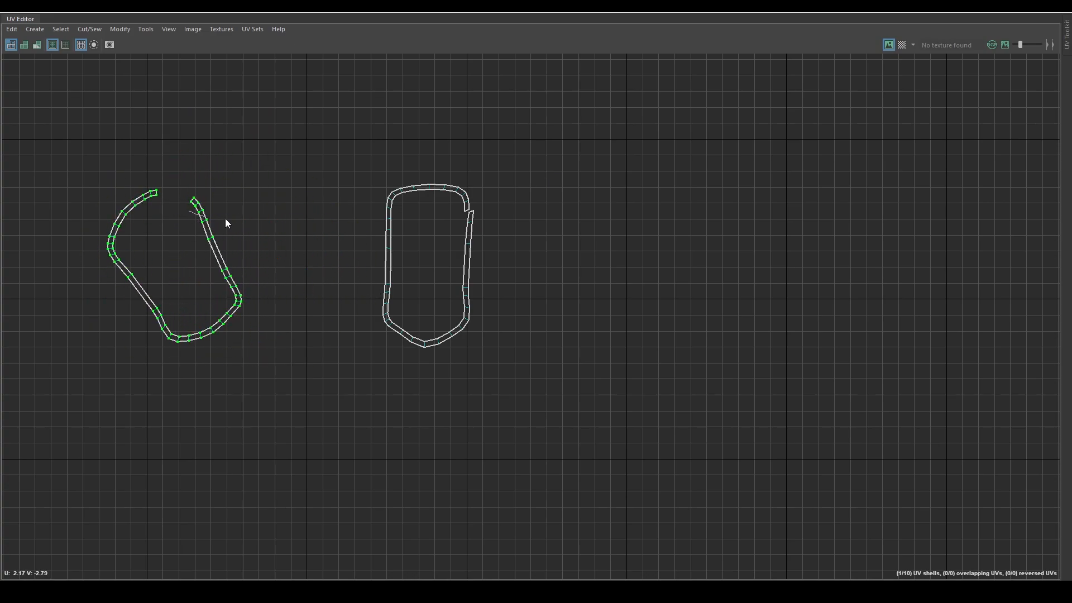
pyautogui.moveTo(242, 249); pyautogui.dragTo(242, 249)
pyautogui.moveTo(294, 181); pyautogui.dragTo(324, 229)
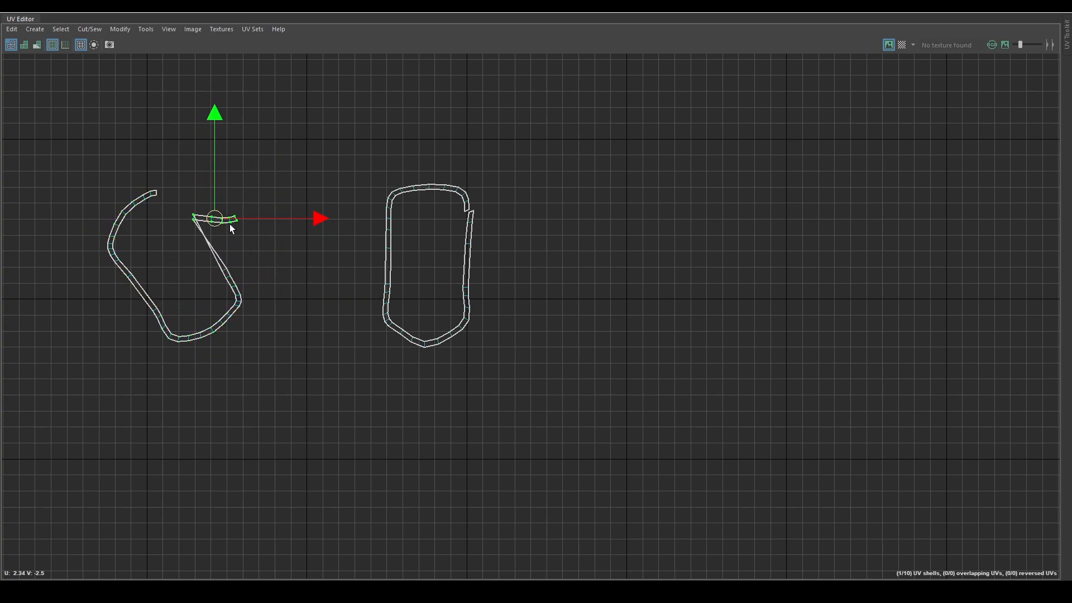
pyautogui.moveTo(73, 231); pyautogui.dragTo(73, 231)
pyautogui.moveTo(77, 220); pyautogui.dragTo(92, 152)
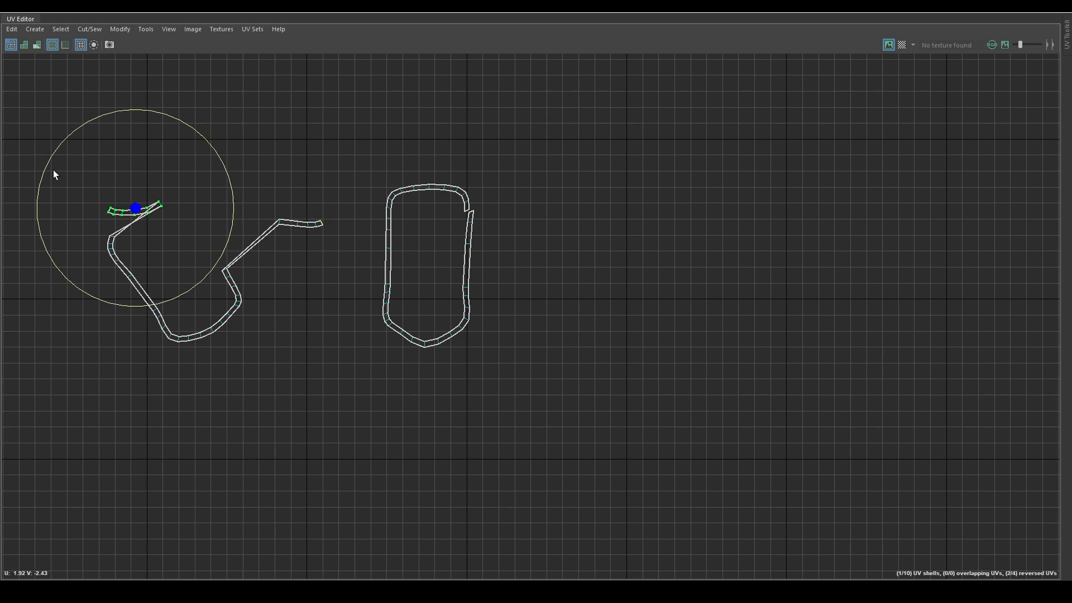
pyautogui.press('w')
pyautogui.keyDown('alt'); pyautogui.moveTo(167, 236); pyautogui.dragTo(319, 234, button='middle'); pyautogui.keyUp('alt')
pyautogui.moveTo(280, 206); pyautogui.dragTo(178, 228)
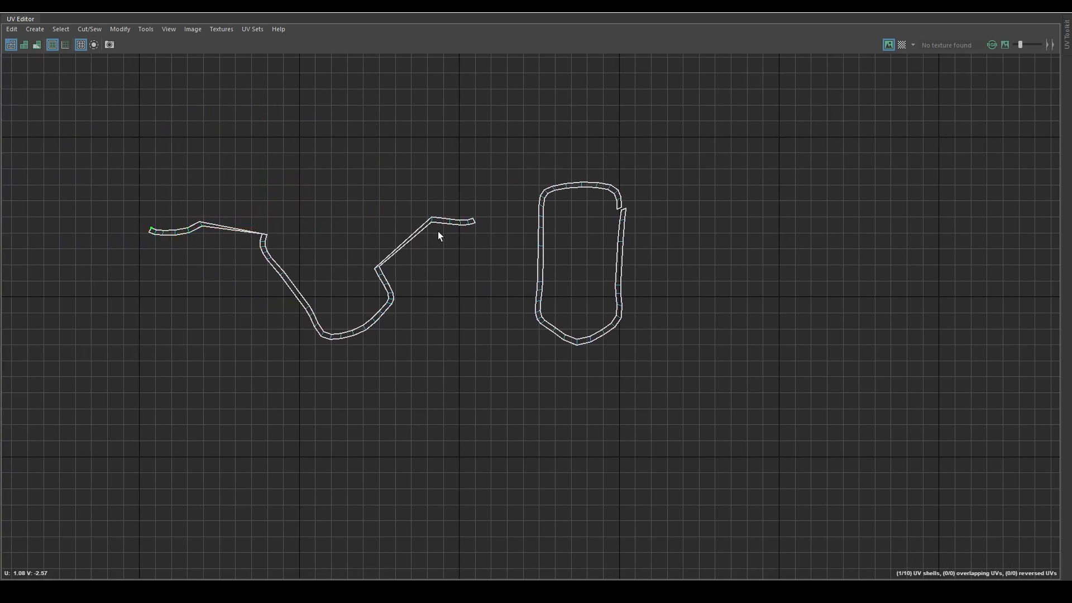
# Step: Align the rim shell's two long borders to its maximum and minimum V and unfold the shell
pyautogui.keyDown('shift'); pyautogui.moveTo(359, 148); pyautogui.dragTo(450, 115, button='right'); pyautogui.keyUp('shift')
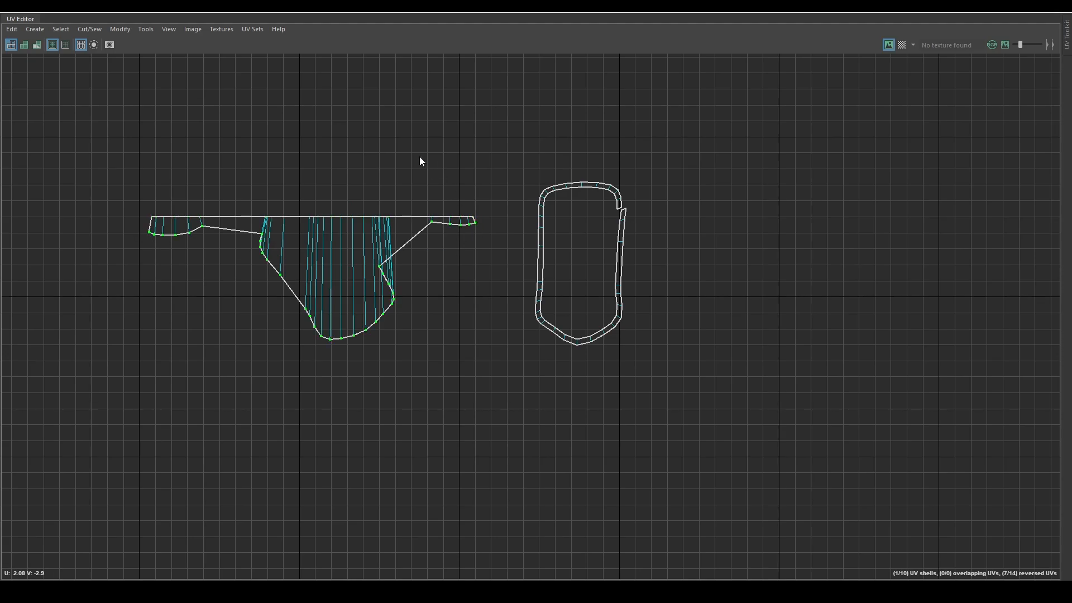
pyautogui.keyDown('shift'); pyautogui.moveTo(420, 161); pyautogui.dragTo(464, 179, button='right'); pyautogui.keyUp('shift')
pyautogui.keyDown('ctrl'); pyautogui.moveTo(418, 286); pyautogui.dragTo(413, 281, button='right'); pyautogui.keyUp('ctrl')
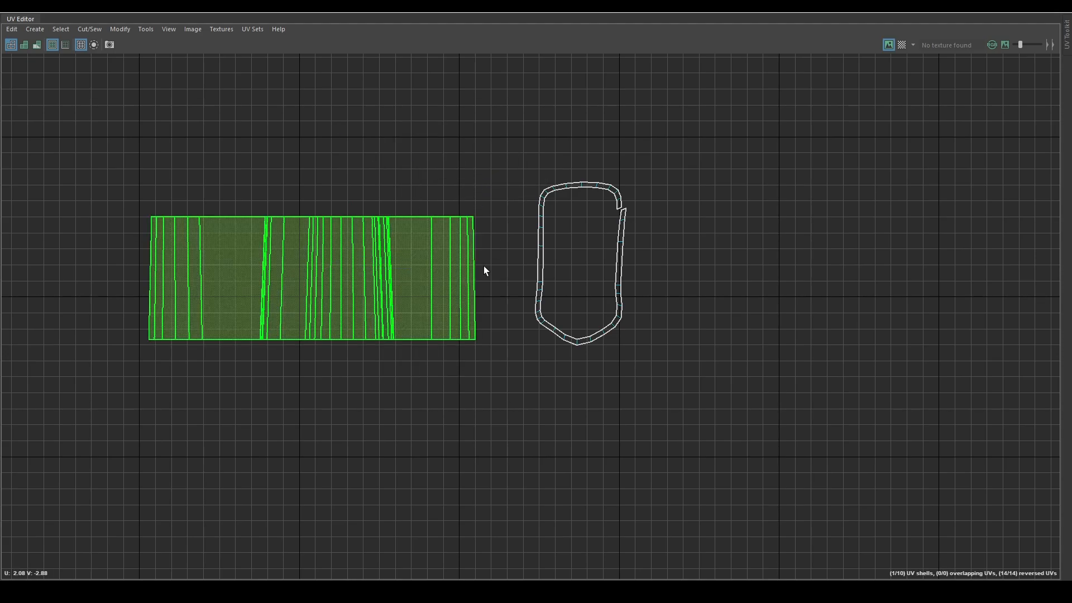
pyautogui.keyDown('ctrl'); pyautogui.moveTo(484, 266); pyautogui.dragTo(493, 265, button='right'); pyautogui.keyUp('ctrl')
pyautogui.keyDown('shift'); pyautogui.moveTo(493, 265); pyautogui.dragTo(415, 261, button='right'); pyautogui.keyUp('shift')
# Step: Straighten the unfolded rim strip's slanted cross edges, then scale it down and place it beneath the stacked strips
pyautogui.scroll(-3, 415, 297)
pyautogui.scroll(-2, 450, 303)
pyautogui.press('w')
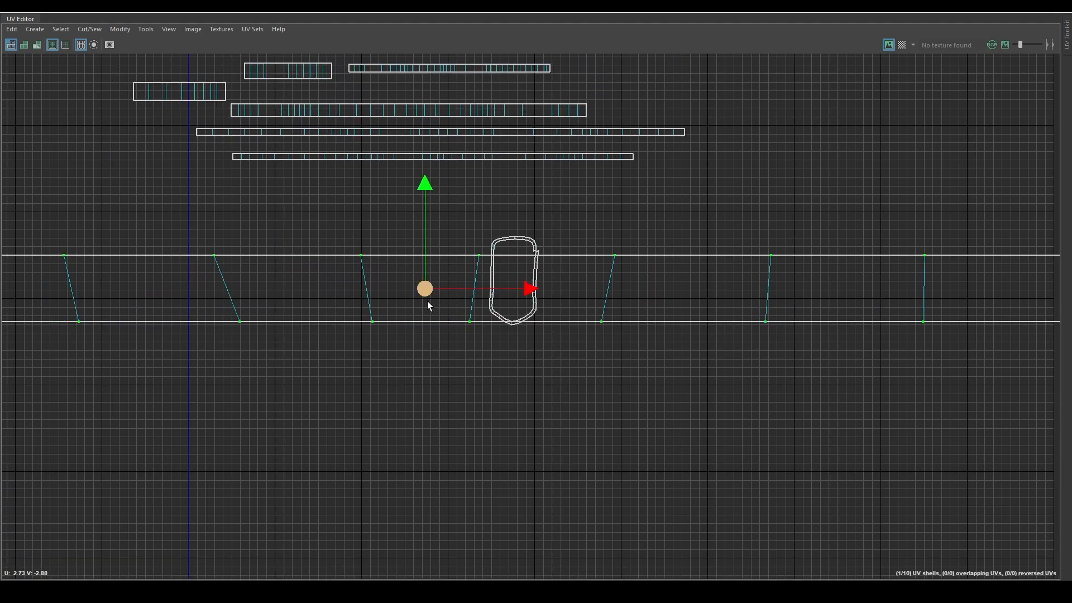
pyautogui.keyDown('shift'); pyautogui.moveTo(555, 212); pyautogui.dragTo(540, 239, button='right'); pyautogui.keyUp('shift')
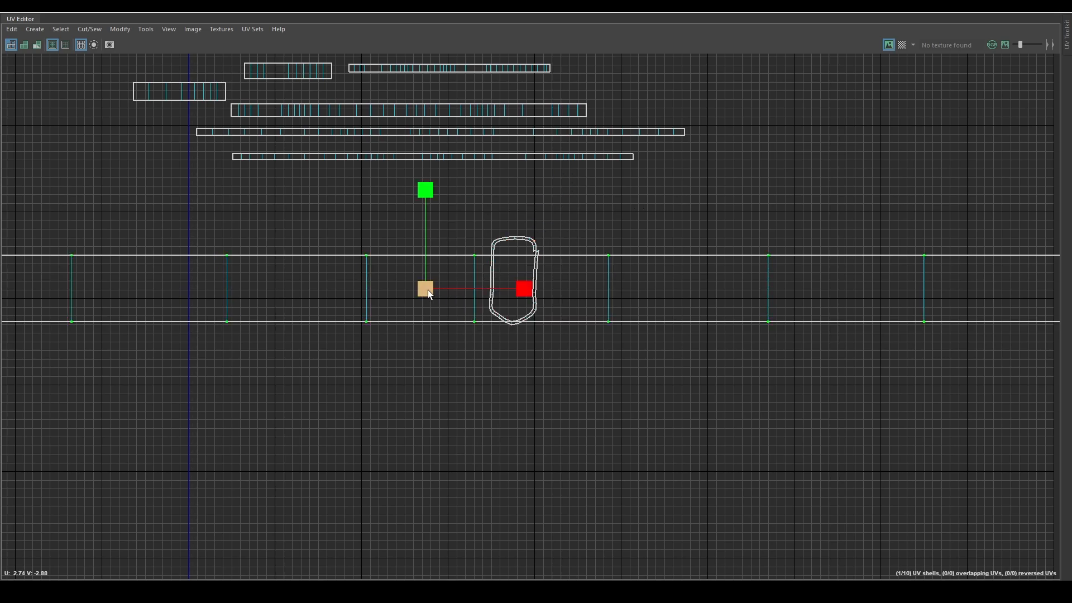
pyautogui.moveTo(427, 290); pyautogui.dragTo(471, 173)
pyautogui.press('w')
# Step: Select the remaining rim loop shell and rotate it until its cut lies along the upper side
pyautogui.moveTo(576, 281); pyautogui.dragTo(539, 250, button='right')
pyautogui.moveTo(600, 290); pyautogui.dragTo(534, 215)
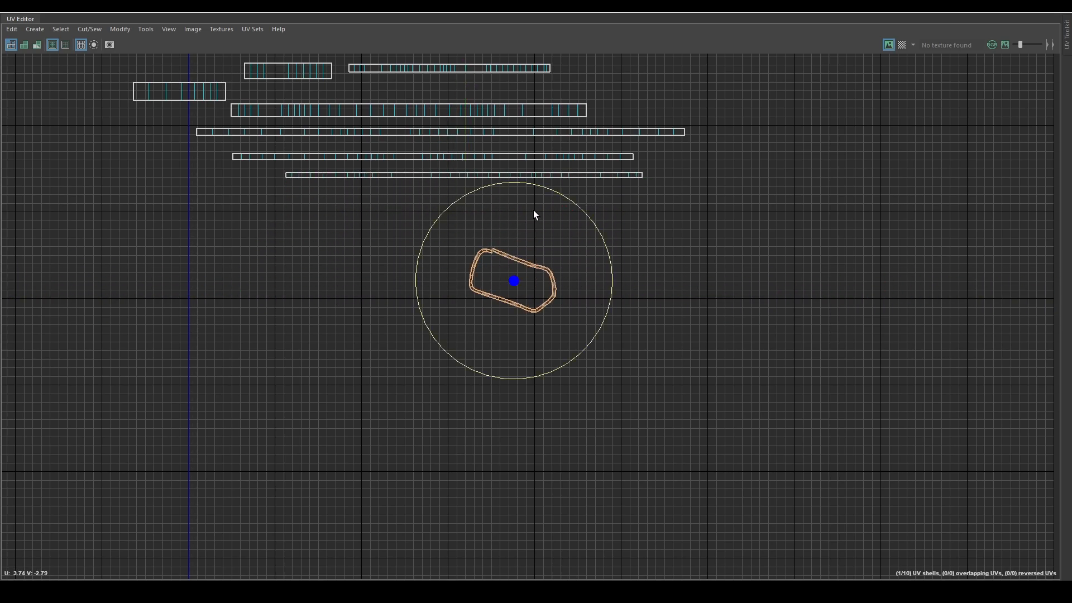
pyautogui.click(533, 216)
pyautogui.scroll(5, 485, 251)
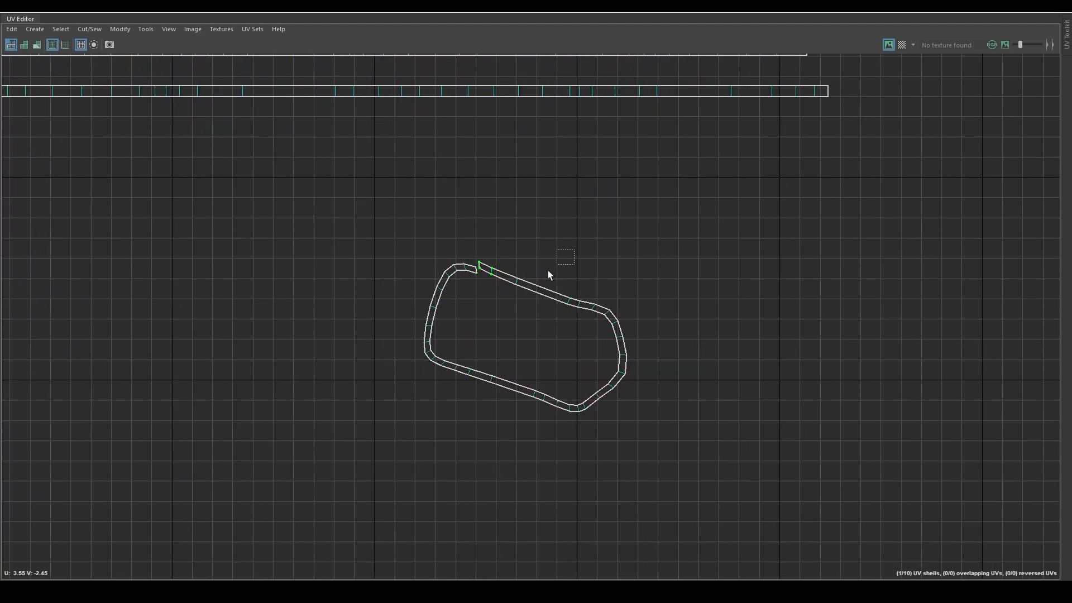
# Step: Rotate the two cut end sections of the remaining loop and pull them apart to opposite sides
pyautogui.moveTo(513, 335); pyautogui.dragTo(478, 312)
pyautogui.press('w')
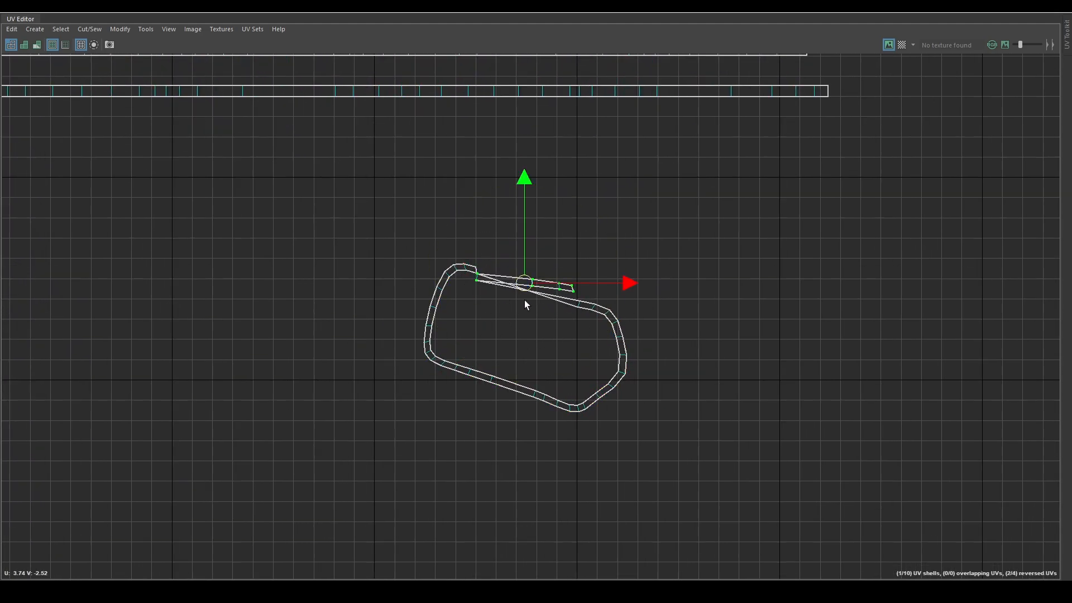
pyautogui.moveTo(524, 284); pyautogui.dragTo(763, 276)
pyautogui.press('q')
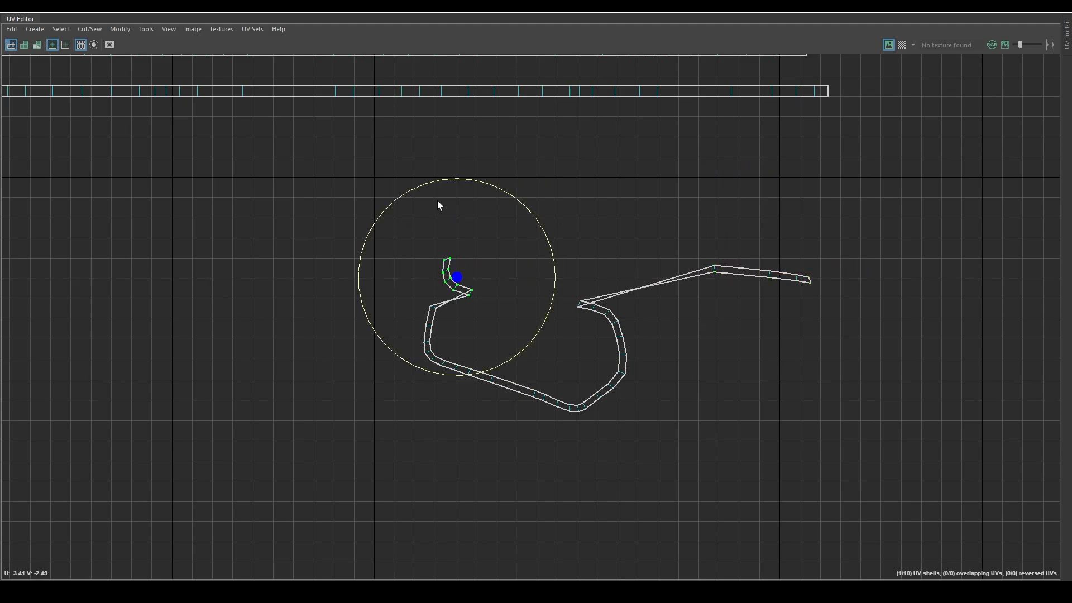
pyautogui.press('w')
pyautogui.moveTo(426, 297); pyautogui.dragTo(257, 296)
pyautogui.press('q')
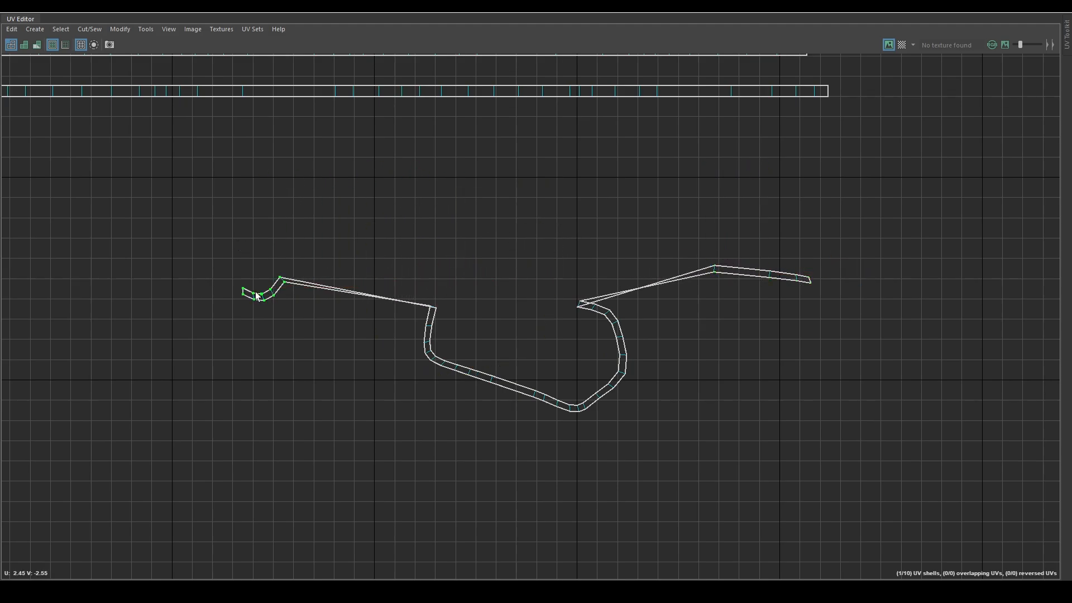
# Step: Align the opened loop's upper border to its maximum V and its lower border to its minimum V
pyautogui.keyDown('shift'); pyautogui.doubleClick(813, 271); pyautogui.keyUp('shift')
pyautogui.keyDown('shift'); pyautogui.moveTo(730, 212); pyautogui.dragTo(794, 223, button='right'); pyautogui.keyUp('shift')
pyautogui.keyDown('shift'); pyautogui.doubleClick(238, 298); pyautogui.keyUp('shift')
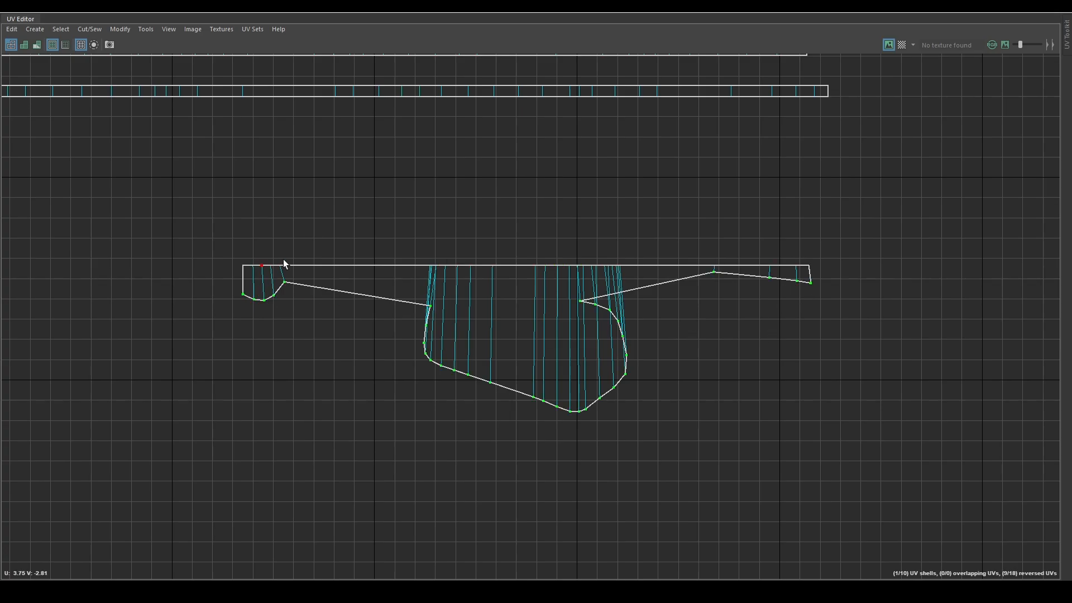
pyautogui.keyDown('shift'); pyautogui.moveTo(364, 200); pyautogui.dragTo(443, 269, button='right'); pyautogui.keyUp('shift')
pyautogui.click(467, 286)
# Step: Unfold the aligned loop shell and straighten its cross edges until they are vertical
pyautogui.moveTo(594, 324); pyautogui.dragTo(617, 283, button='right')
pyautogui.keyDown('shift'); pyautogui.moveTo(618, 283); pyautogui.dragTo(459, 269, button='right'); pyautogui.keyUp('shift')
pyautogui.scroll(-2, 502, 298)
pyautogui.keyDown('shift'); pyautogui.moveTo(522, 293); pyautogui.dragTo(570, 256, button='right'); pyautogui.keyUp('shift')
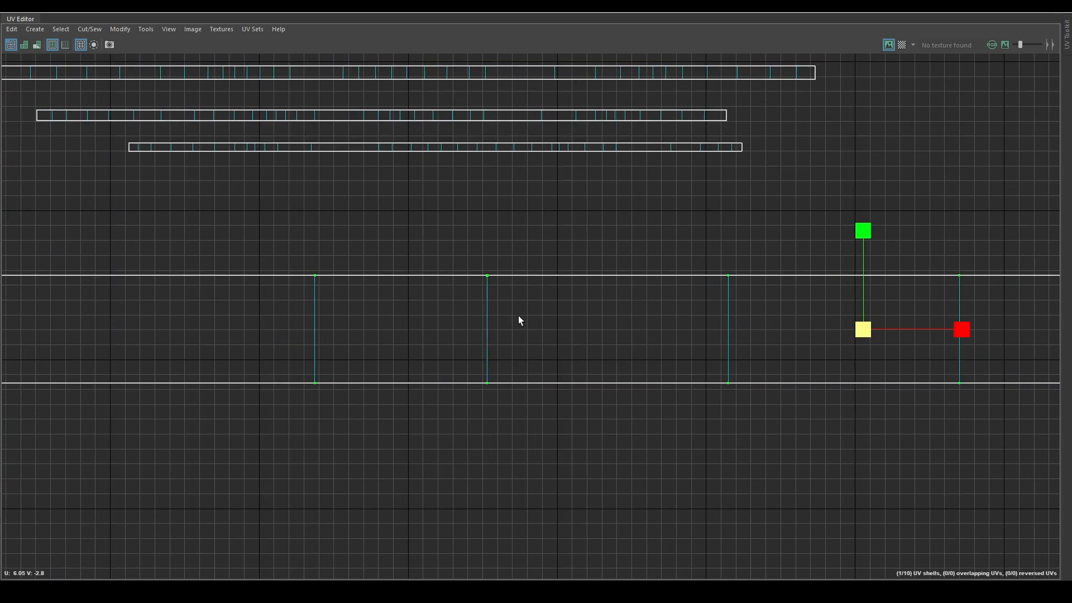
# Step: Scale the second rim strip down to match the other strips and place it just below the lowest one
pyautogui.moveTo(863, 327); pyautogui.dragTo(767, 350)
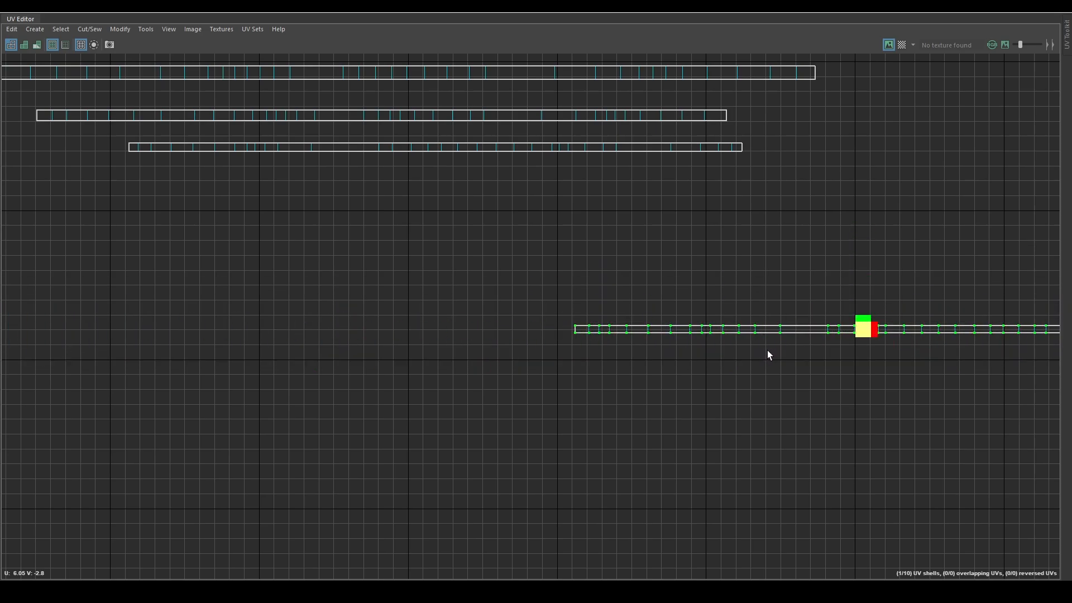
pyautogui.press('w')
pyautogui.moveTo(858, 328); pyautogui.dragTo(458, 166)
pyautogui.scroll(-4, 642, 115)
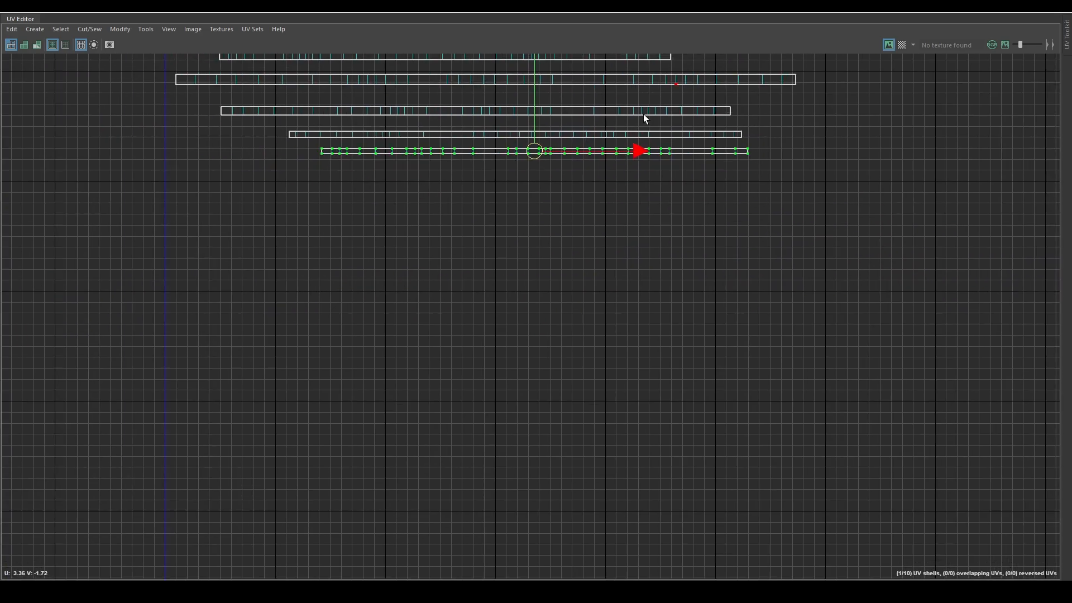
pyautogui.keyDown('alt'); pyautogui.moveTo(611, 122); pyautogui.dragTo(622, 239, button='middle'); pyautogui.keyUp('alt')
# Step: Shrink the UV Editor window, select the head strap as an object and bring the whole axe back into view
pyautogui.click(1034, 7)
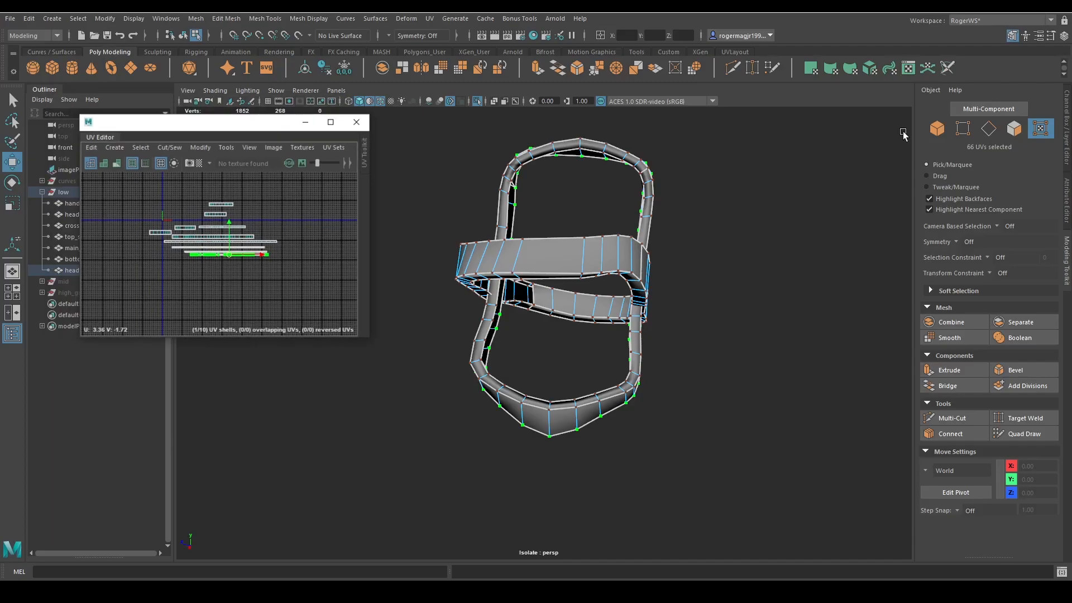
pyautogui.doubleClick(745, 186)
pyautogui.keyDown('alt'); pyautogui.moveTo(745, 195); pyautogui.dragTo(641, 205); pyautogui.keyUp('alt')
pyautogui.click(577, 259)
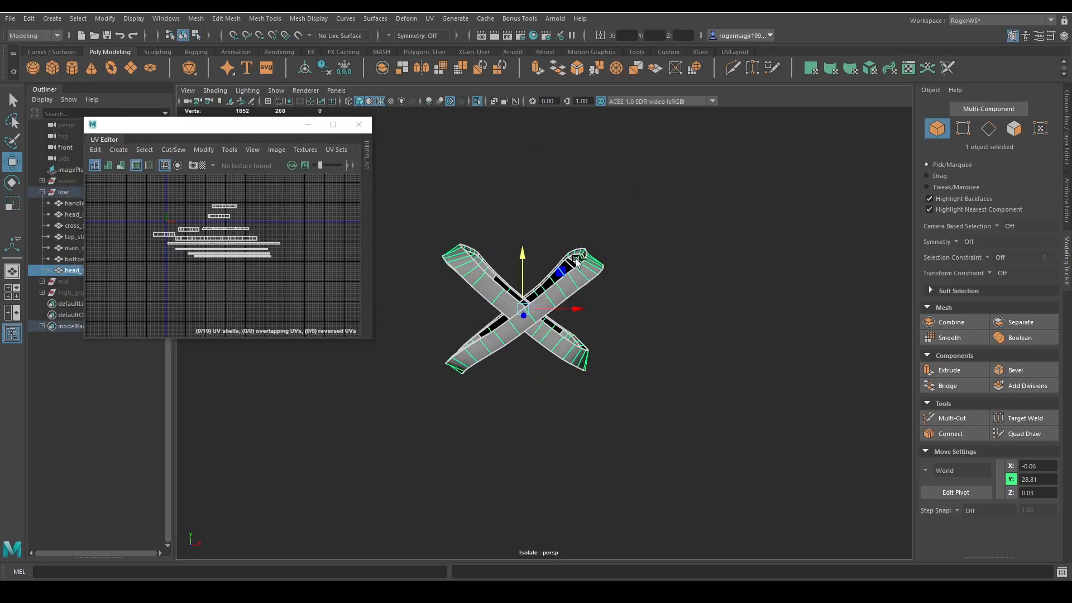
pyautogui.hotkey('ctrl', '1')
# Step: Select the crossed straps wrapped around the handle, isolate them and frame their upper part
pyautogui.press('q')
pyautogui.keyDown('alt'); pyautogui.moveTo(525, 379); pyautogui.dragTo(624, 261, button='middle'); pyautogui.keyUp('alt')
pyautogui.click(624, 311)
pyautogui.press('f')
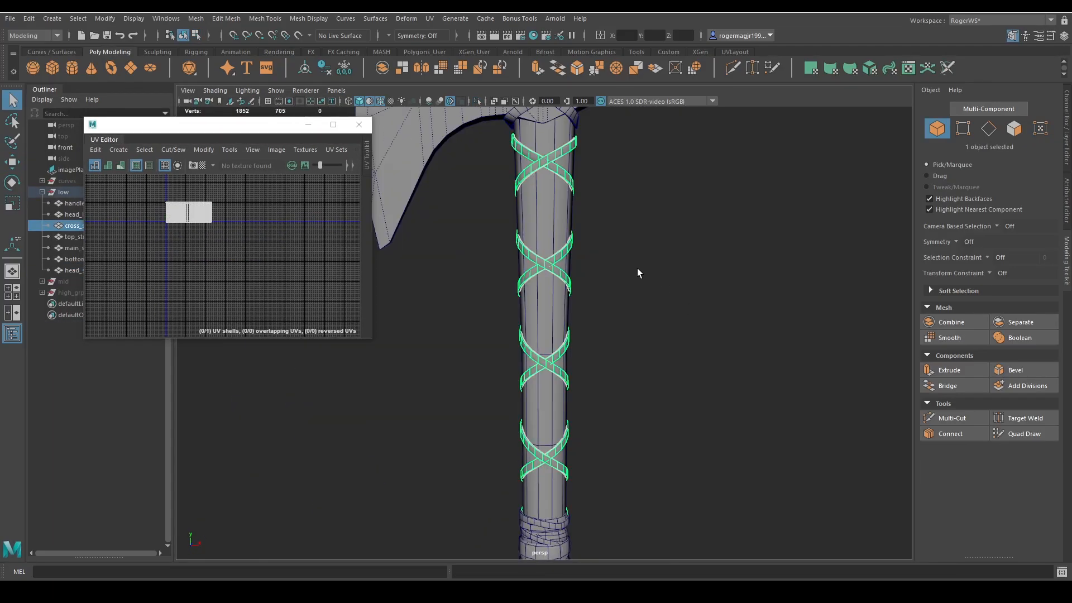
pyautogui.hotkey('ctrl', '1')
pyautogui.keyDown('alt'); pyautogui.moveTo(636, 270); pyautogui.dragTo(632, 240); pyautogui.keyUp('alt')
pyautogui.keyDown('alt'); pyautogui.moveTo(625, 221); pyautogui.dragTo(613, 291, button='middle'); pyautogui.keyUp('alt')
pyautogui.scroll(3, 608, 290)
pyautogui.scroll(2, 279, 251)
pyautogui.press('f')
pyautogui.scroll(4, 274, 223)
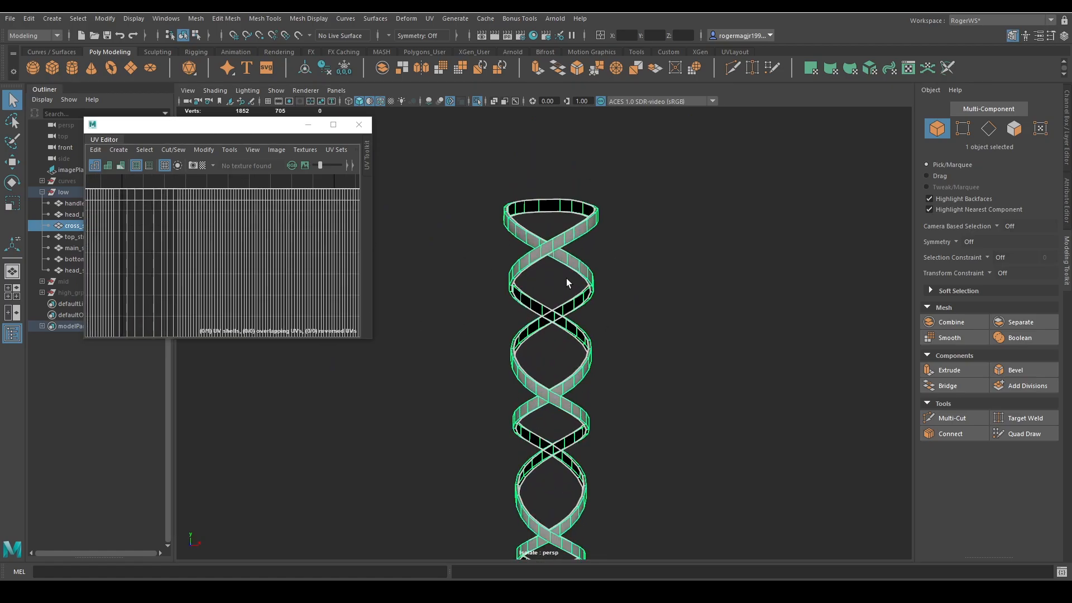
# Step: Select every face of the crossed straps and project fresh UVs onto them from the current view
pyautogui.press('1')
pyautogui.scroll(-5, 575, 287)
pyautogui.press('F11')
pyautogui.moveTo(645, 206); pyautogui.dragTo(466, 475)
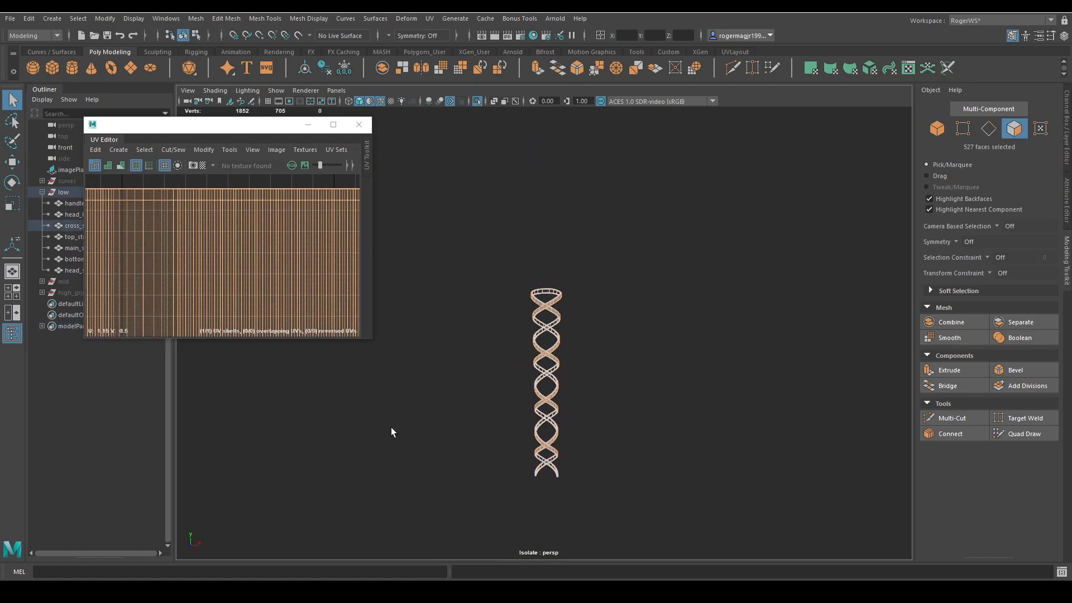
pyautogui.press('w')
# Step: Select the broad outer face loop of the crossed straps and separate it into its own UV shell
pyautogui.scroll(5, 601, 311)
pyautogui.press('q')
pyautogui.keyDown('alt'); pyautogui.moveTo(604, 287); pyautogui.dragTo(596, 313); pyautogui.keyUp('alt')
pyautogui.click(590, 304)
pyautogui.doubleClick(591, 304)
pyautogui.scroll(-6, 596, 314)
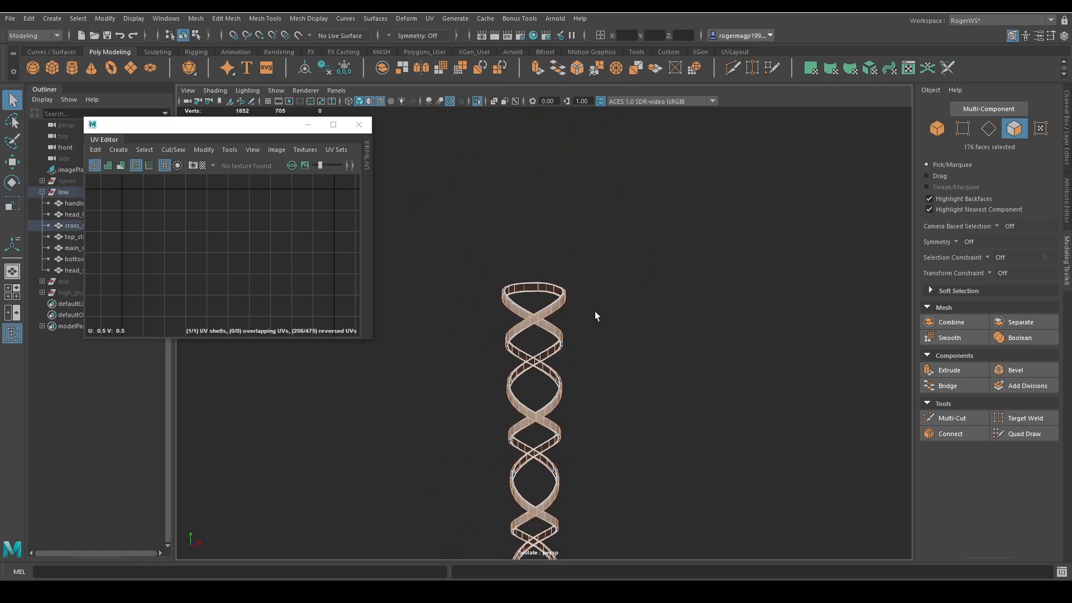
pyautogui.keyDown('alt'); pyautogui.moveTo(596, 314); pyautogui.dragTo(608, 192, button='middle'); pyautogui.keyUp('alt')
pyautogui.scroll(6, 580, 380)
pyautogui.keyDown('alt'); pyautogui.moveTo(579, 380); pyautogui.dragTo(581, 207); pyautogui.keyUp('alt')
pyautogui.scroll(-6, 582, 224)
pyautogui.keyDown('shift'); pyautogui.moveTo(282, 259); pyautogui.dragTo(276, 245, button='right'); pyautogui.keyUp('shift')
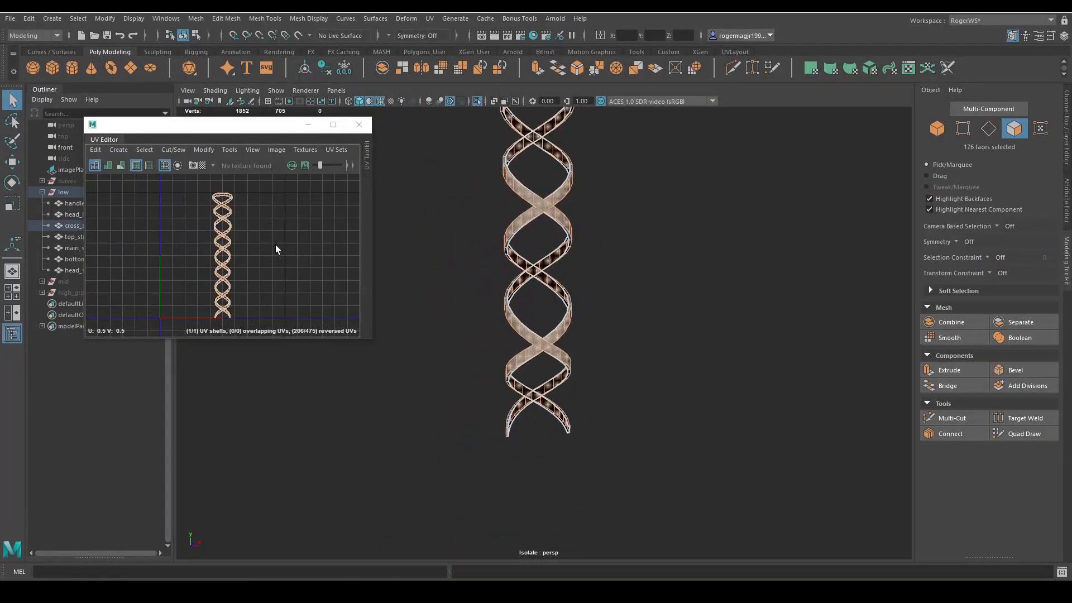
# Step: Enlarge the UV Editor and move the outer loop's shell sideways, clear of the two remaining strap shells
pyautogui.click(333, 128)
pyautogui.press('w')
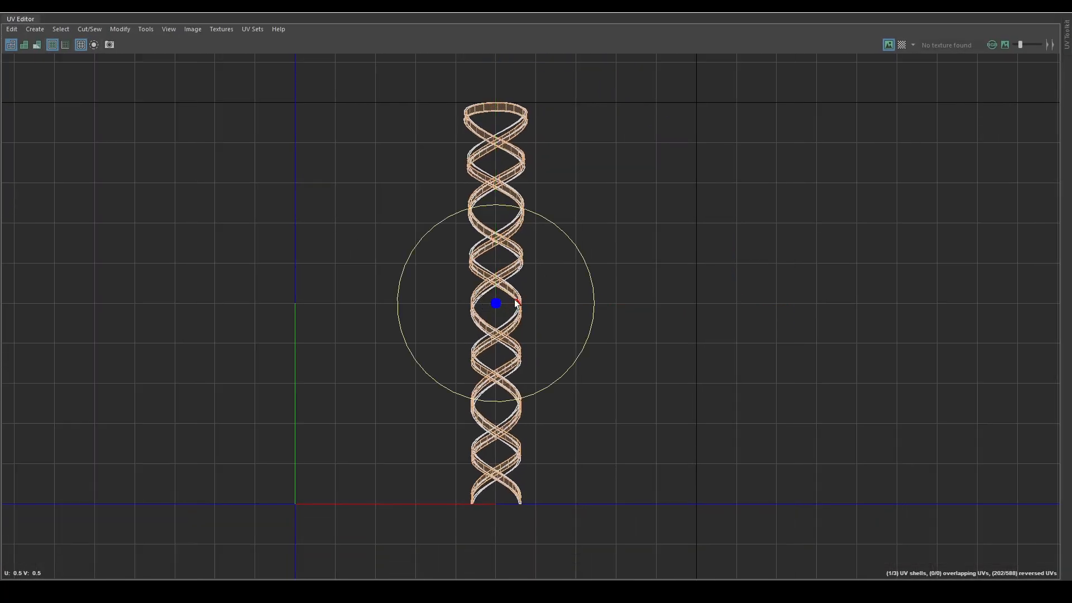
pyautogui.moveTo(500, 297); pyautogui.dragTo(678, 306)
pyautogui.click(750, 240)
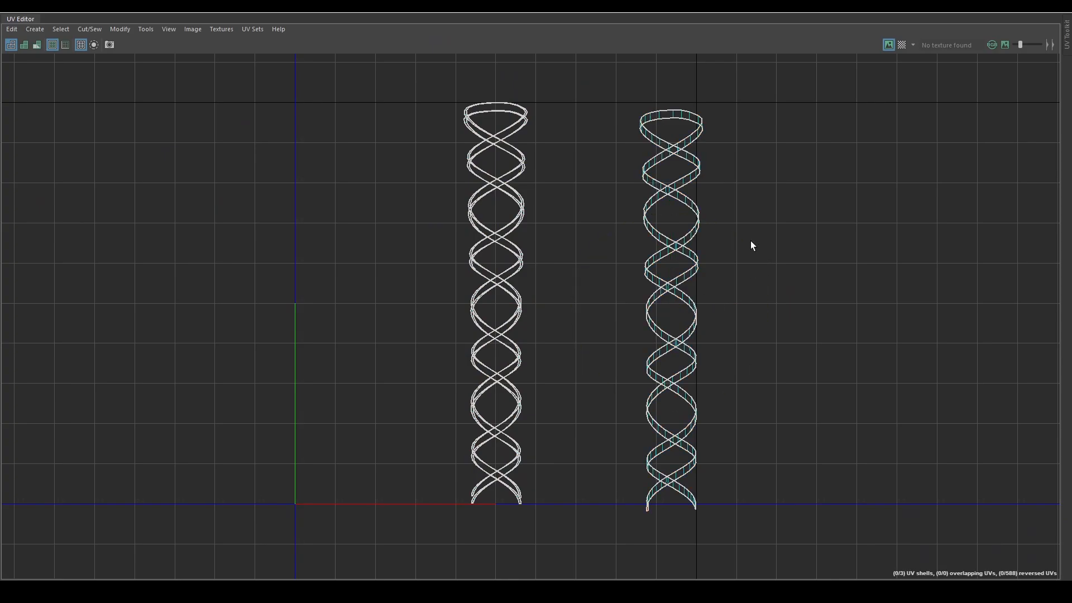
# Step: Unfold the separated outer loop shell into a long strip and place it above the remaining strap shells
pyautogui.doubleClick(696, 318)
pyautogui.keyDown('ctrl'); pyautogui.moveTo(696, 319); pyautogui.dragTo(640, 324, button='right'); pyautogui.keyUp('ctrl')
pyautogui.scroll(-5, 639, 324)
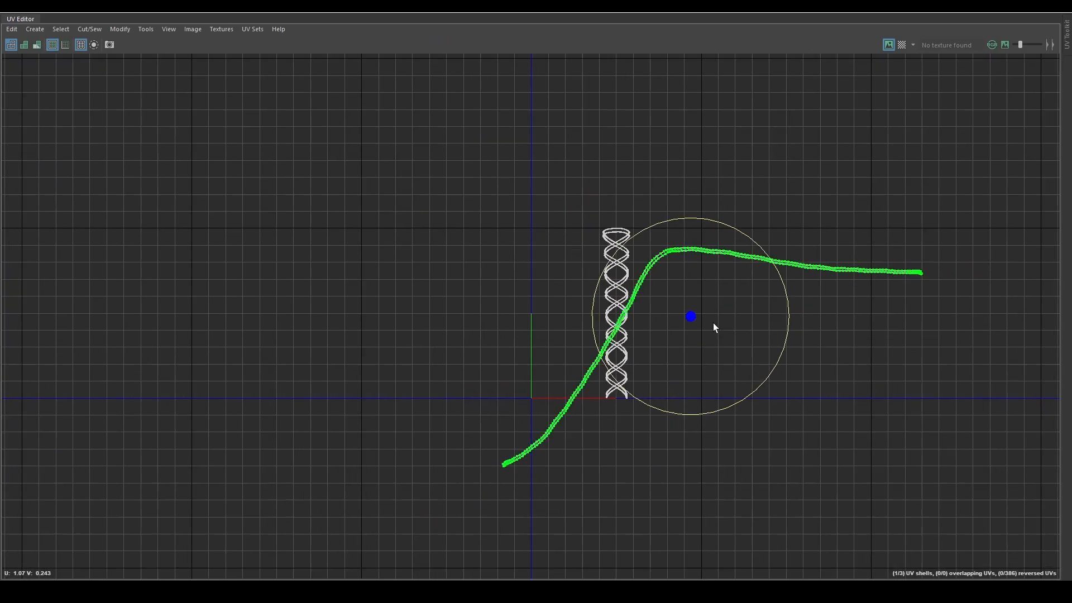
pyautogui.moveTo(696, 312); pyautogui.dragTo(653, 145)
pyautogui.press('w')
pyautogui.keyDown('alt'); pyautogui.moveTo(761, 122); pyautogui.dragTo(718, 215, button='middle'); pyautogui.keyUp('alt')
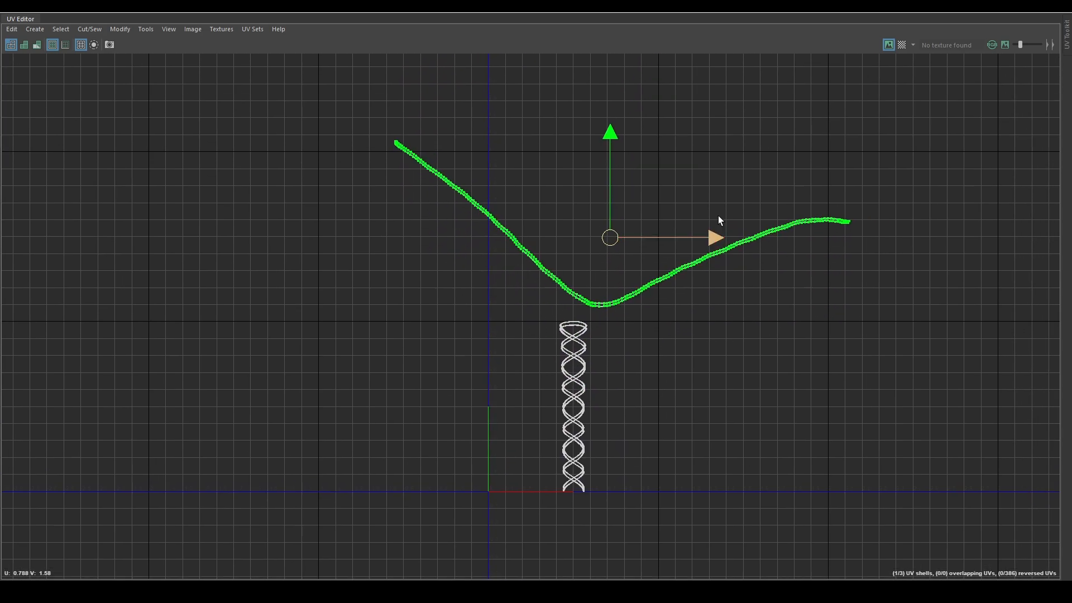
pyautogui.scroll(4, 613, 191)
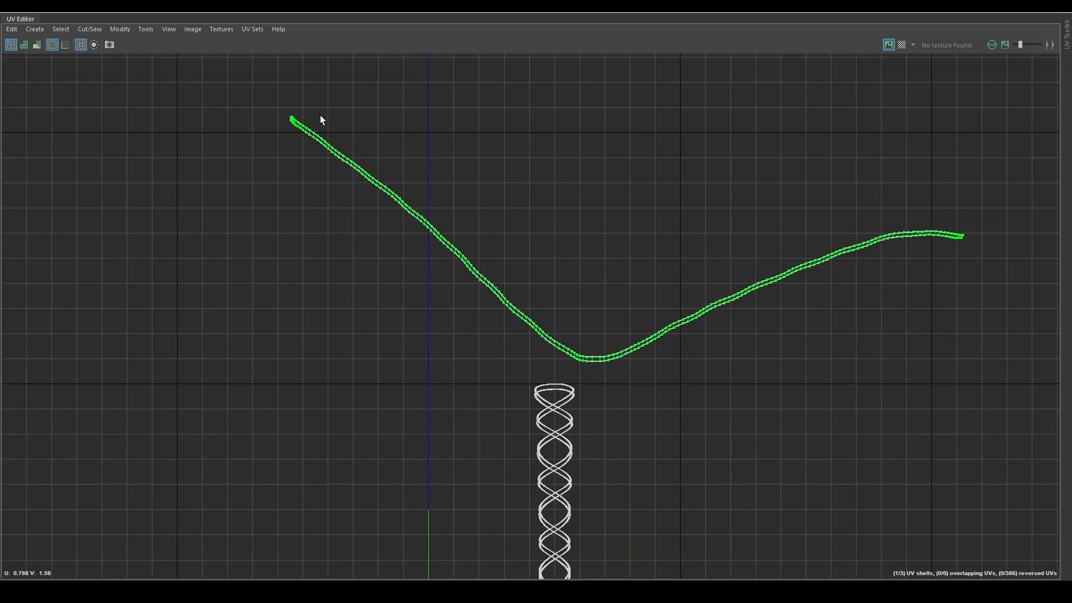
# Step: Straighten both long borders of the unfolded strip into parallel horizontal lines
pyautogui.keyDown('alt'); pyautogui.moveTo(973, 231); pyautogui.dragTo(498, 311, button='middle'); pyautogui.keyUp('alt')
pyautogui.scroll(8, 498, 311)
pyautogui.click(421, 314)
pyautogui.scroll(3, 423, 313)
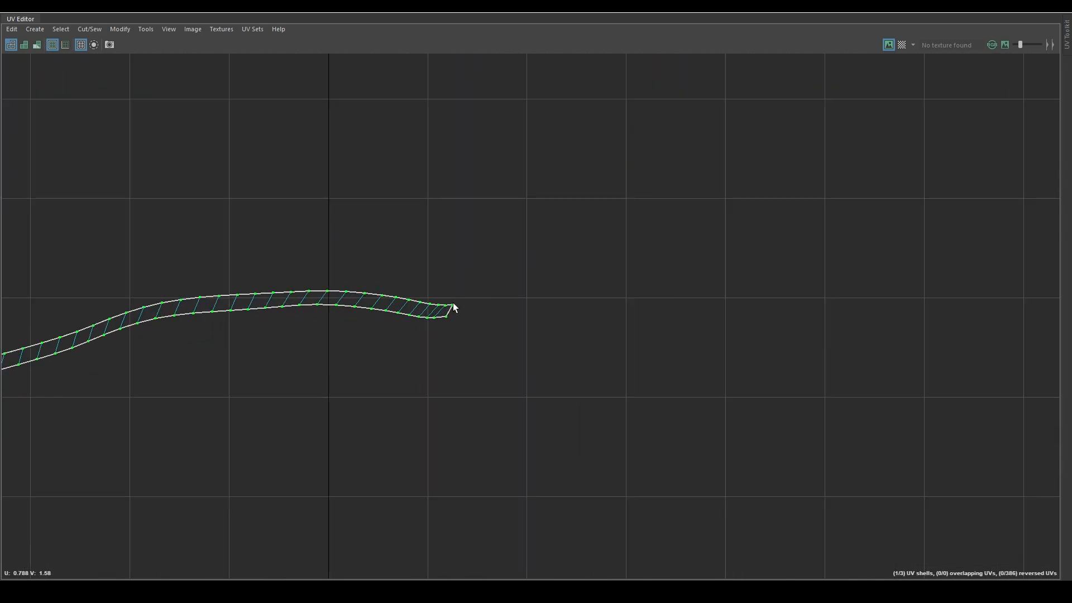
pyautogui.click(453, 303)
pyautogui.scroll(-4, 319, 258)
pyautogui.scroll(-2, 265, 227)
pyautogui.keyDown('alt'); pyautogui.moveTo(172, 231); pyautogui.dragTo(492, 268, button='middle'); pyautogui.keyUp('alt')
pyautogui.scroll(-1, 492, 268)
pyautogui.keyDown('alt'); pyautogui.moveTo(187, 214); pyautogui.dragTo(606, 252, button='middle'); pyautogui.keyUp('alt')
pyautogui.scroll(4, 298, 183)
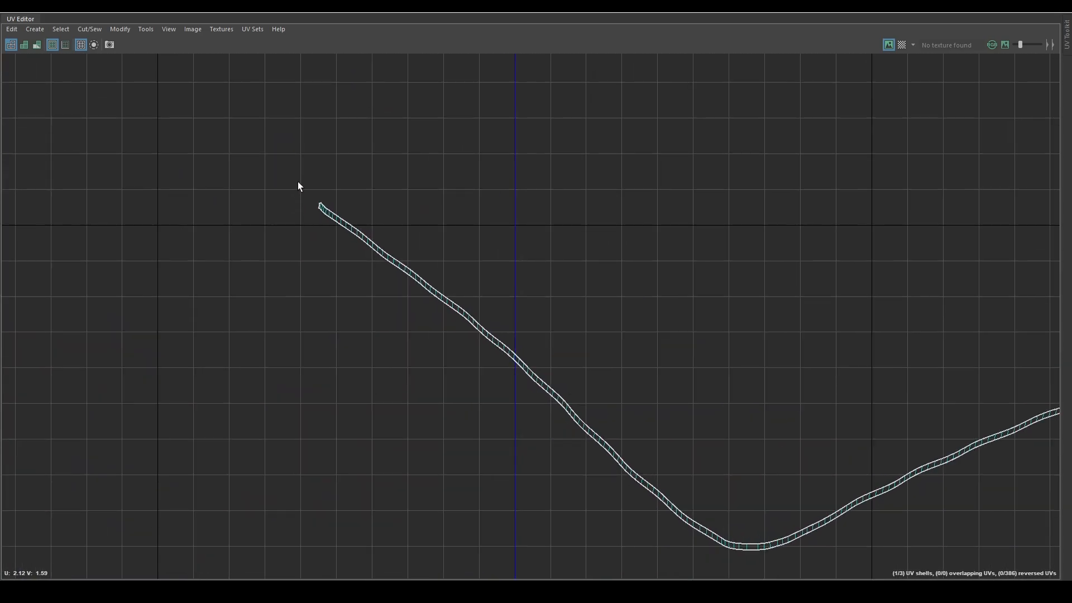
pyautogui.scroll(3, 333, 205)
pyautogui.keyDown('shift'); pyautogui.moveTo(361, 162); pyautogui.dragTo(487, 153, button='right'); pyautogui.keyUp('shift')
pyautogui.click(328, 239)
pyautogui.scroll(-4, 603, 273)
pyautogui.scroll(-3, 804, 280)
pyautogui.keyDown('alt'); pyautogui.moveTo(804, 280); pyautogui.dragTo(250, 253, button='middle'); pyautogui.keyUp('alt')
pyautogui.scroll(-4, 804, 279)
pyautogui.keyDown('shift'); pyautogui.moveTo(651, 267); pyautogui.dragTo(583, 219, button='right'); pyautogui.keyUp('shift')
pyautogui.scroll(-3, 513, 273)
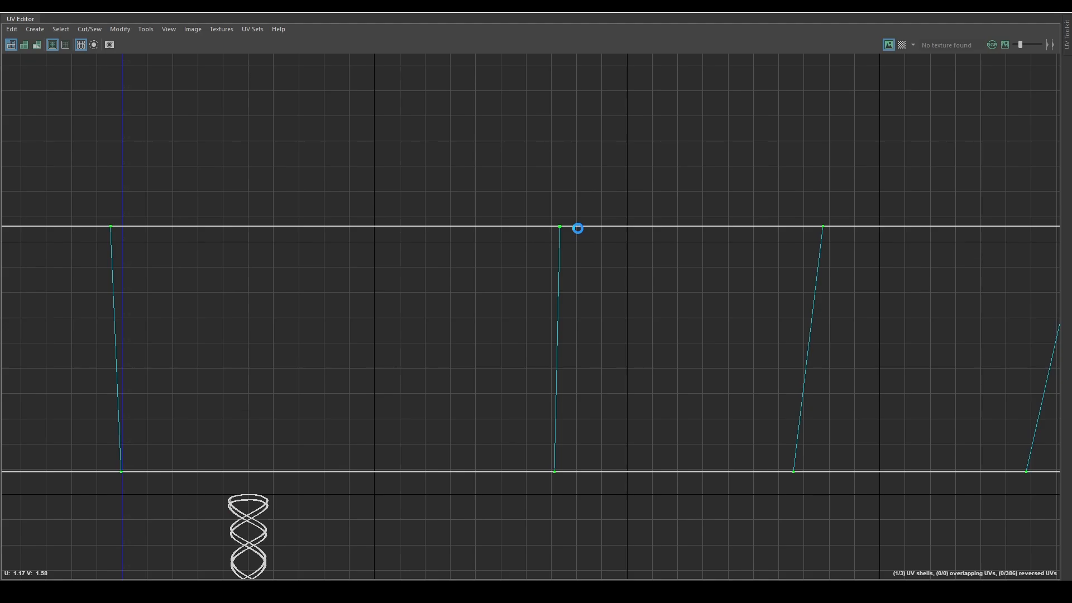
# Step: Scale the oversized straightened strip down and correct its proportions into a long, narrow band
pyautogui.press('r')
pyautogui.moveTo(402, 345); pyautogui.dragTo(304, 364)
pyautogui.keyDown('alt'); pyautogui.moveTo(244, 347); pyautogui.dragTo(575, 329, button='middle'); pyautogui.keyUp('alt')
pyautogui.keyDown('alt'); pyautogui.moveTo(223, 335); pyautogui.dragTo(373, 326, button='middle'); pyautogui.keyUp('alt')
pyautogui.scroll(3, 85, 324)
pyautogui.keyDown('alt'); pyautogui.moveTo(85, 324); pyautogui.dragTo(362, 348, button='middle'); pyautogui.keyUp('alt')
pyautogui.scroll(5, 331, 354)
pyautogui.keyDown('shift'); pyautogui.moveTo(545, 317); pyautogui.dragTo(414, 275, button='right'); pyautogui.keyUp('shift')
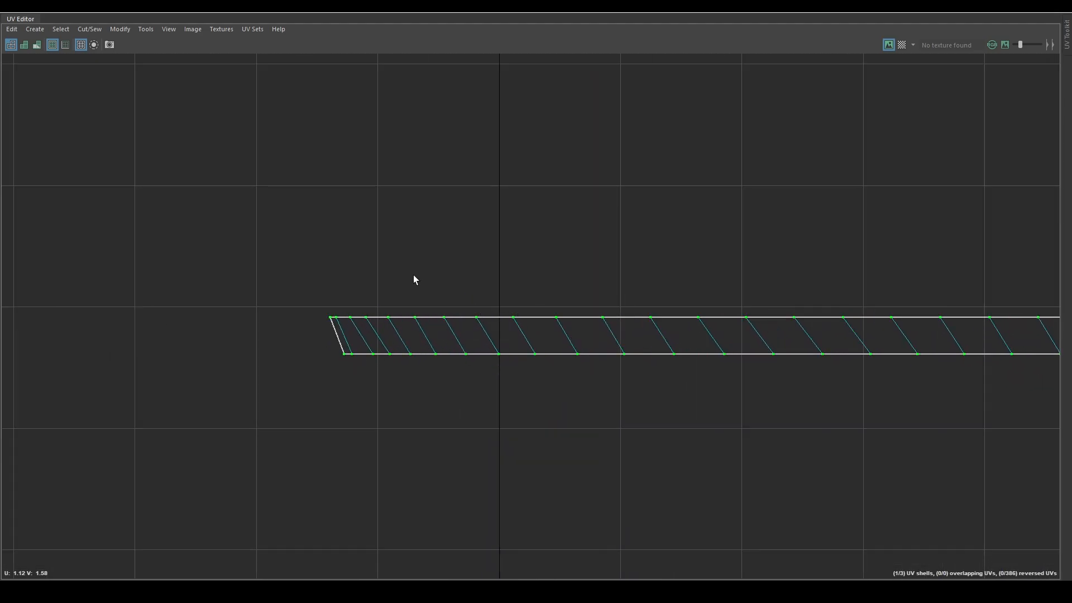
# Step: Align the two corner UVs at the strip's left end so that its end edge is vertical
pyautogui.scroll(2, 371, 338)
pyautogui.click(313, 313)
pyautogui.click(327, 361)
pyautogui.click(316, 312)
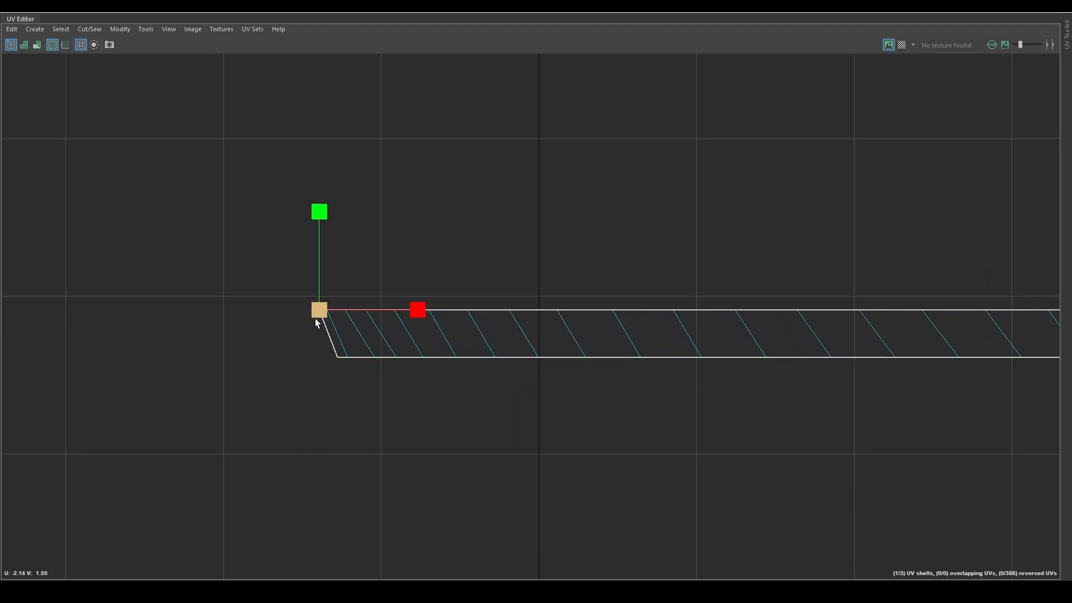
pyautogui.keyDown('shift'); pyautogui.click(336, 358); pyautogui.keyUp('shift')
pyautogui.keyDown('shift'); pyautogui.moveTo(381, 258); pyautogui.dragTo(405, 297, button='right'); pyautogui.keyUp('shift')
pyautogui.scroll(-8, 536, 312)
pyautogui.click(718, 289)
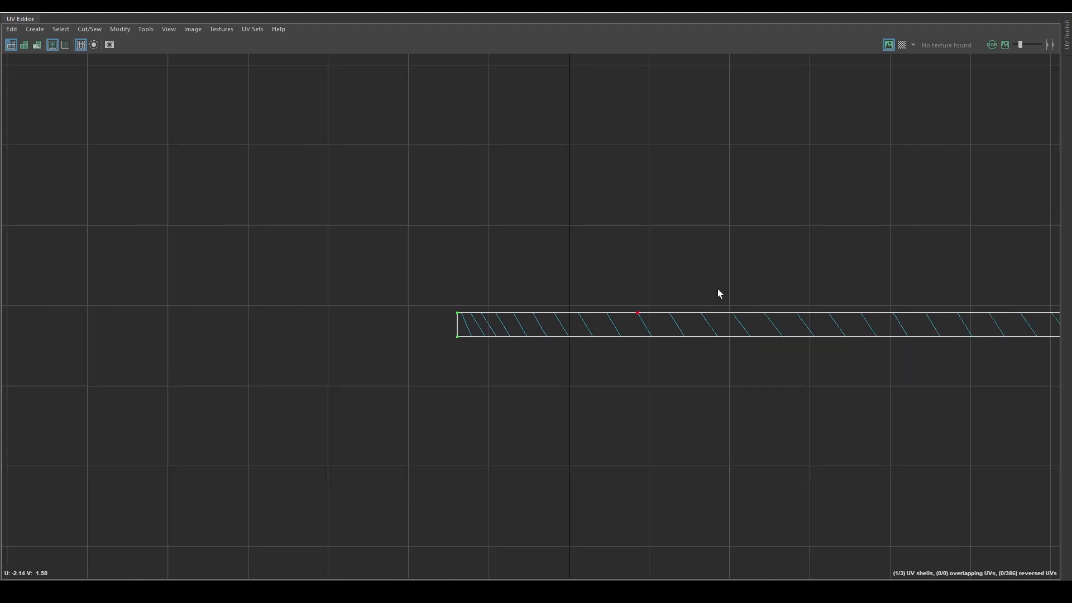
# Step: Align the two corner UVs at the strip's right end so that its end edge is vertical
pyautogui.keyDown('alt'); pyautogui.moveTo(894, 335); pyautogui.dragTo(203, 319, button='middle'); pyautogui.keyUp('alt')
pyautogui.scroll(-4, 871, 349)
pyautogui.keyDown('alt'); pyautogui.moveTo(938, 337); pyautogui.dragTo(184, 338, button='middle'); pyautogui.keyUp('alt')
pyautogui.scroll(-3, 897, 359)
pyautogui.keyDown('alt'); pyautogui.moveTo(897, 359); pyautogui.dragTo(246, 354, button='middle'); pyautogui.keyUp('alt')
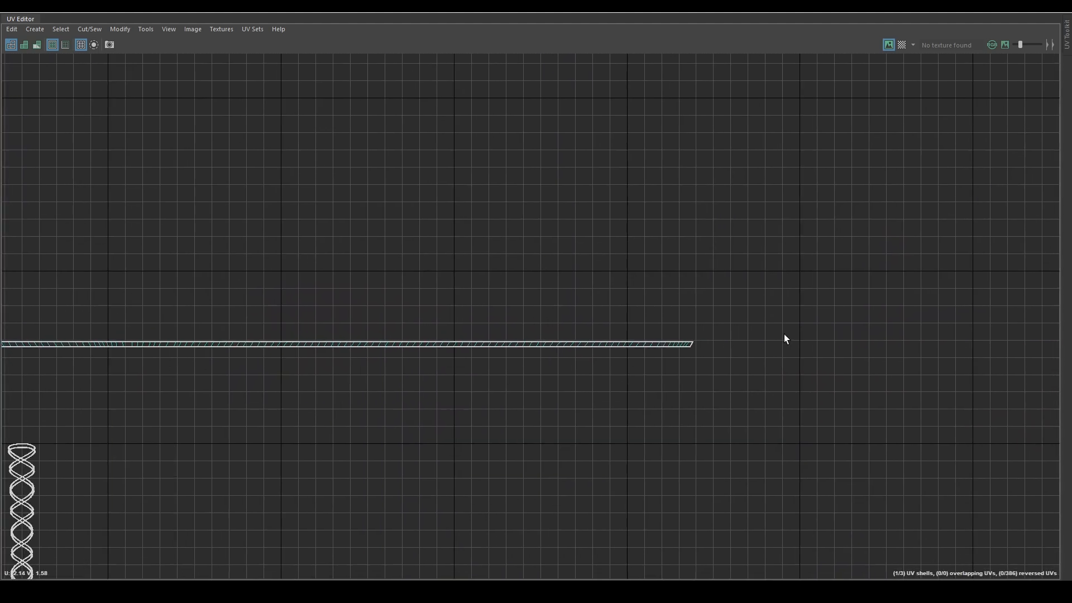
pyautogui.scroll(2, 743, 335)
pyautogui.scroll(2, 672, 333)
pyautogui.keyDown('shift'); pyautogui.click(658, 333); pyautogui.keyUp('shift')
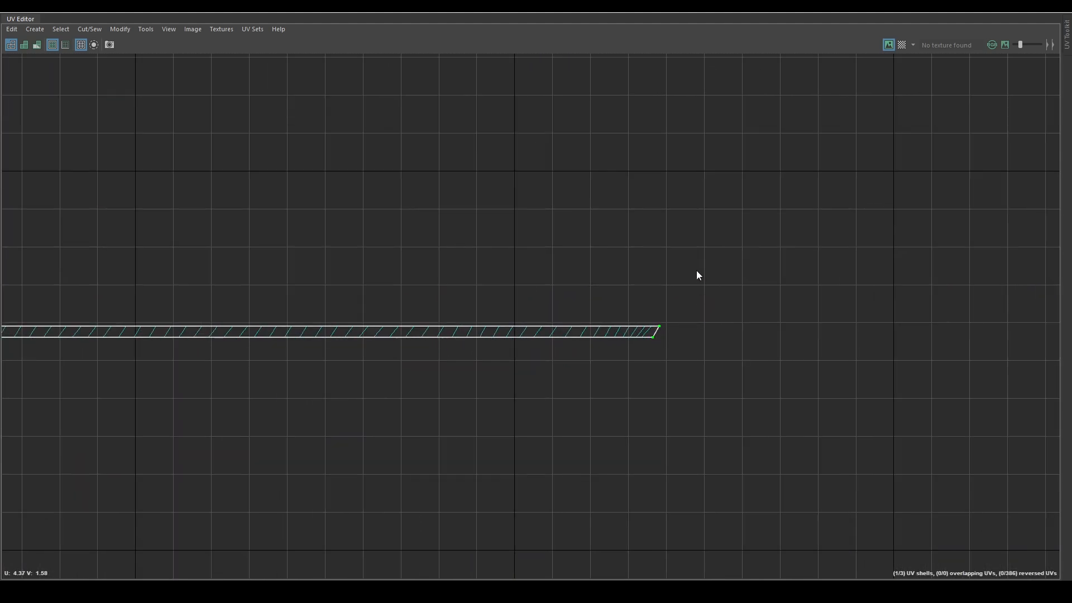
pyautogui.keyDown('shift'); pyautogui.moveTo(695, 270); pyautogui.dragTo(736, 289, button='right'); pyautogui.keyUp('shift')
pyautogui.scroll(2, 662, 347)
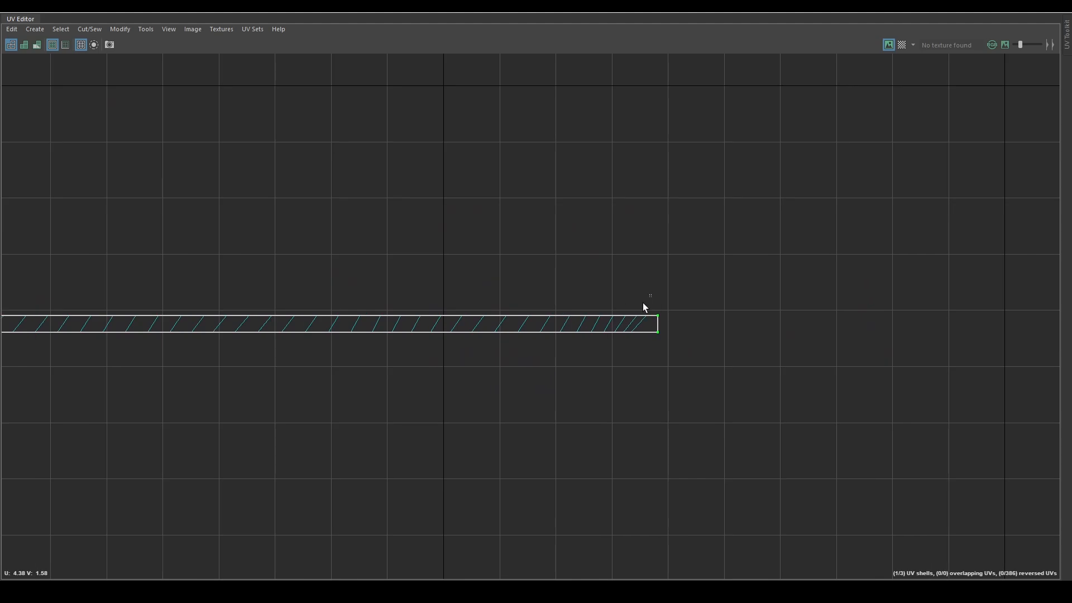
# Step: Select all UVs between the strip's two end edges and straighten the cross edges
pyautogui.moveTo(652, 293); pyautogui.dragTo(269, 410)
pyautogui.scroll(-3, 269, 410)
pyautogui.keyDown('alt'); pyautogui.moveTo(270, 410); pyautogui.dragTo(742, 367, button='middle'); pyautogui.keyUp('alt')
pyautogui.scroll(-2, 383, 385)
pyautogui.keyDown('alt'); pyautogui.moveTo(383, 386); pyautogui.dragTo(799, 349, button='middle'); pyautogui.keyUp('alt')
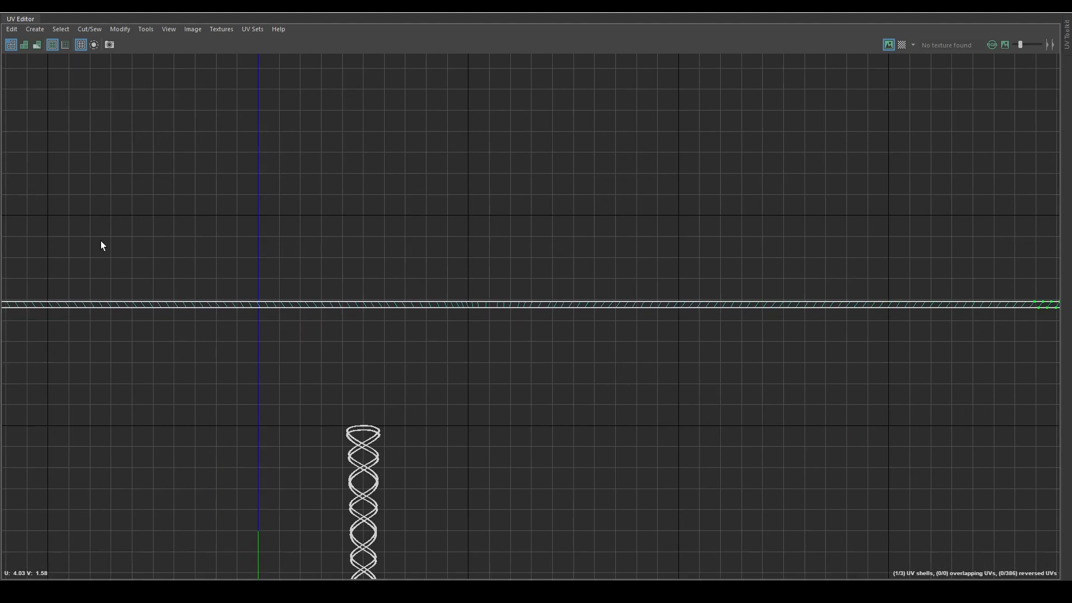
pyautogui.moveTo(87, 241); pyautogui.dragTo(1053, 345)
pyautogui.keyDown('alt'); pyautogui.moveTo(193, 329); pyautogui.dragTo(697, 275, button='middle'); pyautogui.keyUp('alt')
pyautogui.scroll(3, 483, 249)
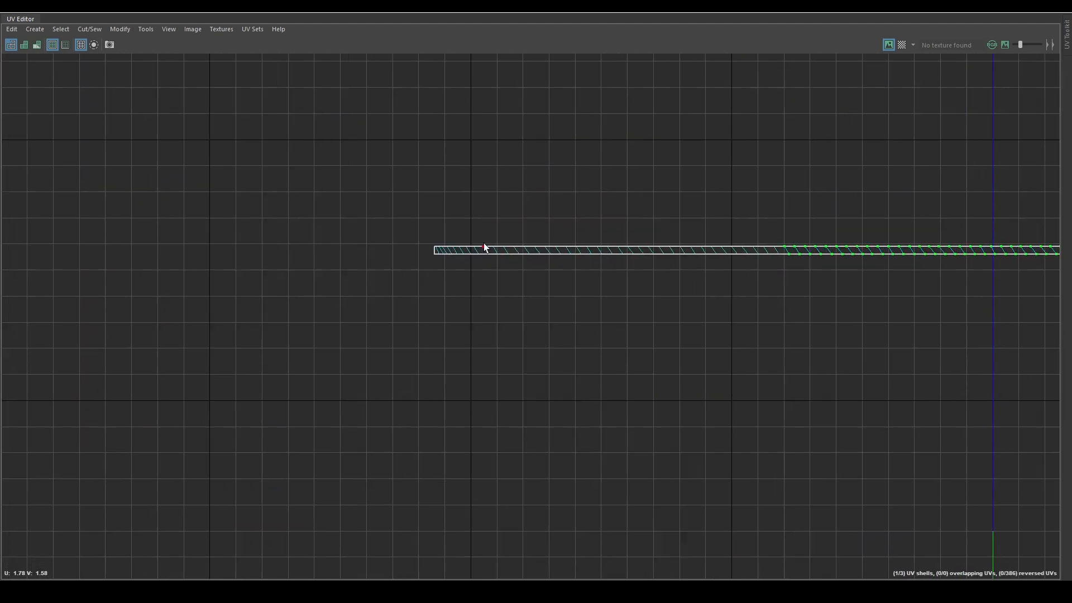
pyautogui.scroll(2, 484, 245)
pyautogui.keyDown('shift'); pyautogui.moveTo(732, 307); pyautogui.dragTo(921, 309); pyautogui.keyUp('shift')
pyautogui.scroll(-2, 782, 286)
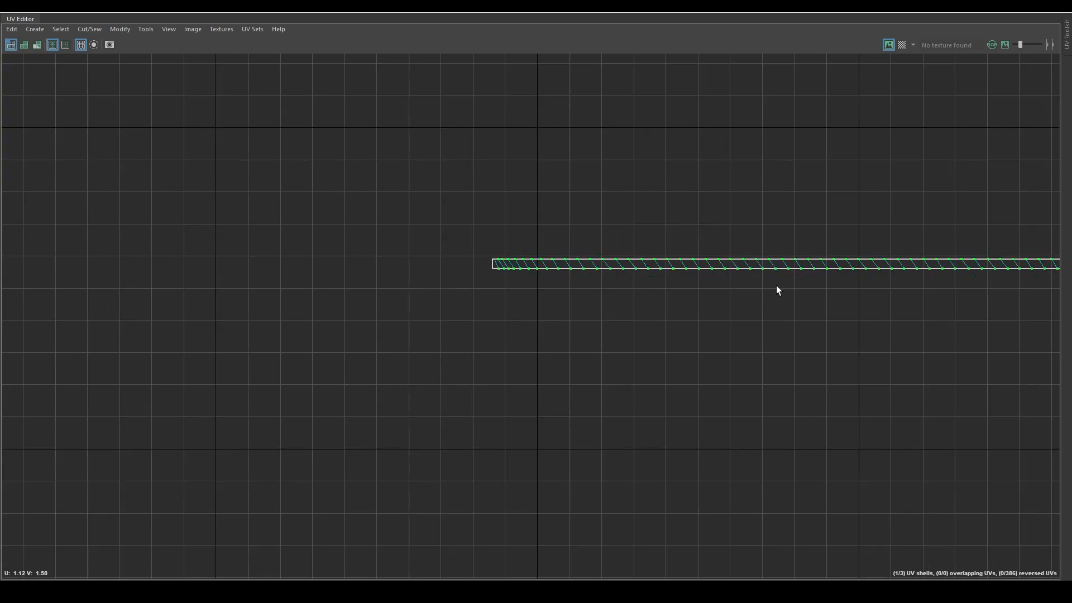
pyautogui.scroll(6, 485, 254)
pyautogui.keyDown('shift'); pyautogui.moveTo(490, 257); pyautogui.dragTo(470, 298); pyautogui.keyUp('shift')
pyautogui.keyDown('shift'); pyautogui.moveTo(500, 251); pyautogui.dragTo(560, 176, button='right'); pyautogui.keyUp('shift')
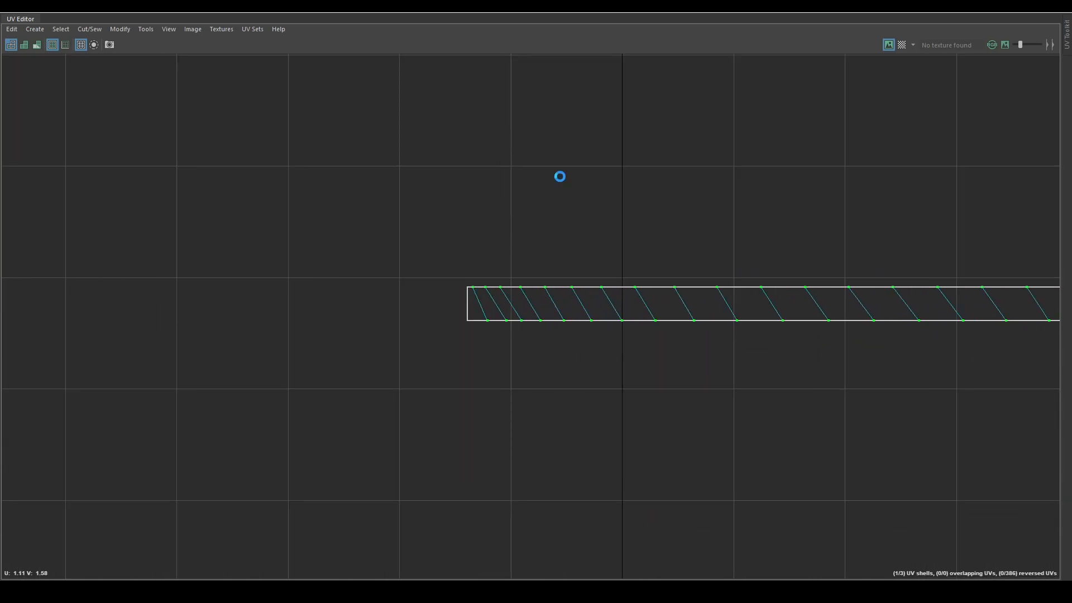
# Step: Align the UVs of the slanted cross edges nearest the strip's left end, one edge at a time, to make them vertical
pyautogui.scroll(2, 524, 300)
pyautogui.rightClick(493, 302)
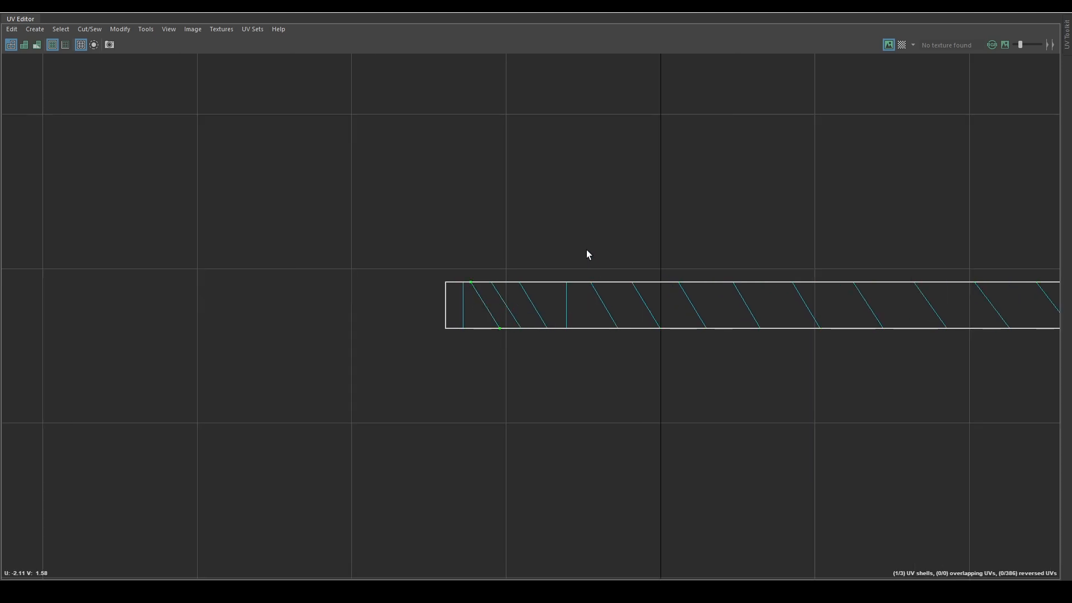
pyautogui.keyDown('shift'); pyautogui.moveTo(584, 243); pyautogui.dragTo(612, 288, button='right'); pyautogui.keyUp('shift')
pyautogui.keyDown('shift'); pyautogui.moveTo(526, 232); pyautogui.dragTo(513, 312, button='right'); pyautogui.keyUp('shift')
pyautogui.keyDown('ctrl'); pyautogui.moveTo(539, 210); pyautogui.dragTo(550, 272, button='right'); pyautogui.keyUp('ctrl')
pyautogui.keyDown('shift'); pyautogui.moveTo(598, 223); pyautogui.dragTo(535, 352, button='right'); pyautogui.keyUp('shift')
pyautogui.keyDown('shift'); pyautogui.moveTo(606, 249); pyautogui.dragTo(565, 326, button='right'); pyautogui.keyUp('shift')
pyautogui.keyDown('shift'); pyautogui.moveTo(651, 253); pyautogui.dragTo(597, 341, button='right'); pyautogui.keyUp('shift')
pyautogui.keyDown('shift'); pyautogui.moveTo(654, 238); pyautogui.dragTo(620, 222, button='right'); pyautogui.keyUp('shift')
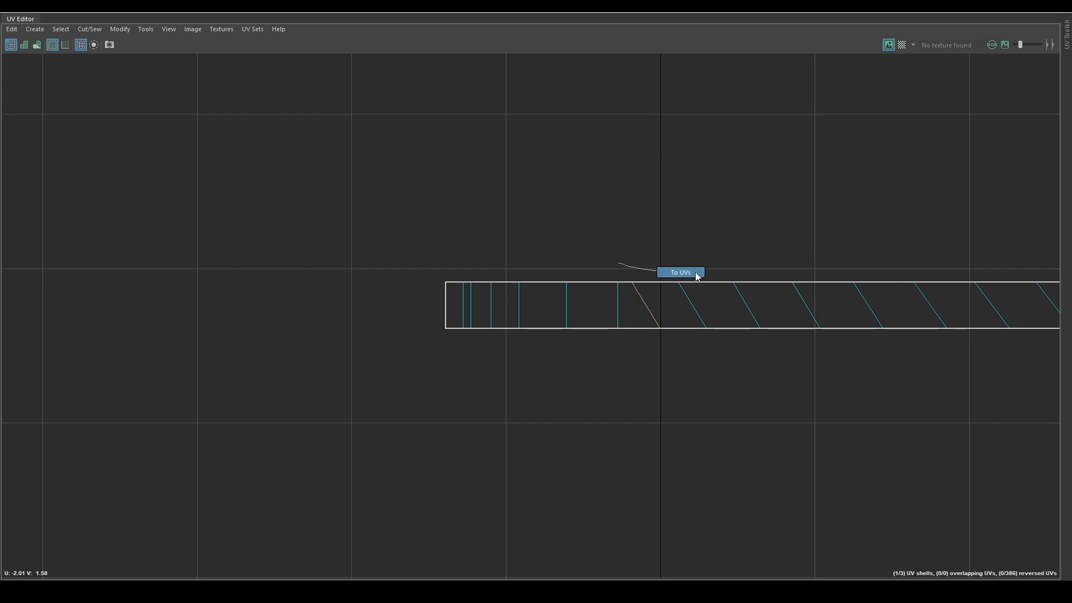
pyautogui.moveTo(696, 210)
pyautogui.keyDown('shift'); pyautogui.mouseDown(button='right')
pyautogui.moveTo(758, 259)
pyautogui.moveTo(815, 261)
pyautogui.mouseUp(button='right'); pyautogui.keyUp('shift')
# Step: Continue along the strip from its left end, making the next two slanted cross edges vertical
pyautogui.keyDown('alt'); pyautogui.moveTo(708, 353); pyautogui.dragTo(478, 296, button='middle'); pyautogui.keyUp('alt')
pyautogui.scroll(-1, 478, 297)
pyautogui.moveTo(478, 297); pyautogui.dragTo(480, 275, button='right')
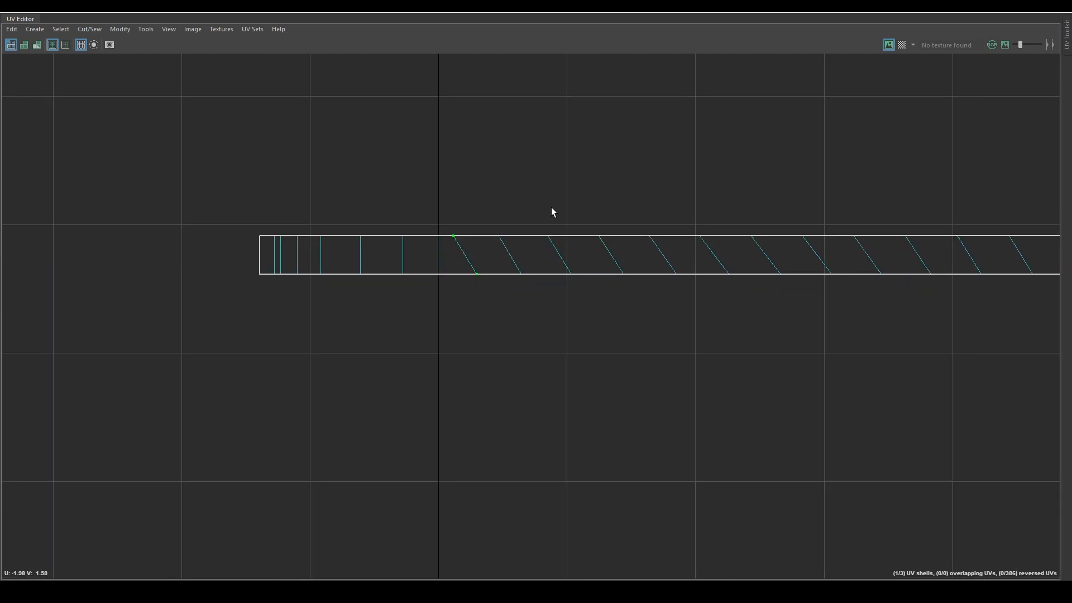
pyautogui.keyDown('shift'); pyautogui.moveTo(552, 212); pyautogui.dragTo(509, 218, button='right'); pyautogui.keyUp('shift')
pyautogui.keyDown('shift'); pyautogui.moveTo(571, 175); pyautogui.dragTo(684, 291, button='right'); pyautogui.keyUp('shift')
pyautogui.scroll(-1, 698, 293)
pyautogui.hotkey('ctrl', 'z')
pyautogui.keyDown('shift'); pyautogui.moveTo(598, 188); pyautogui.dragTo(736, 258, button='right'); pyautogui.keyUp('shift')
pyautogui.scroll(-2, 736, 258)
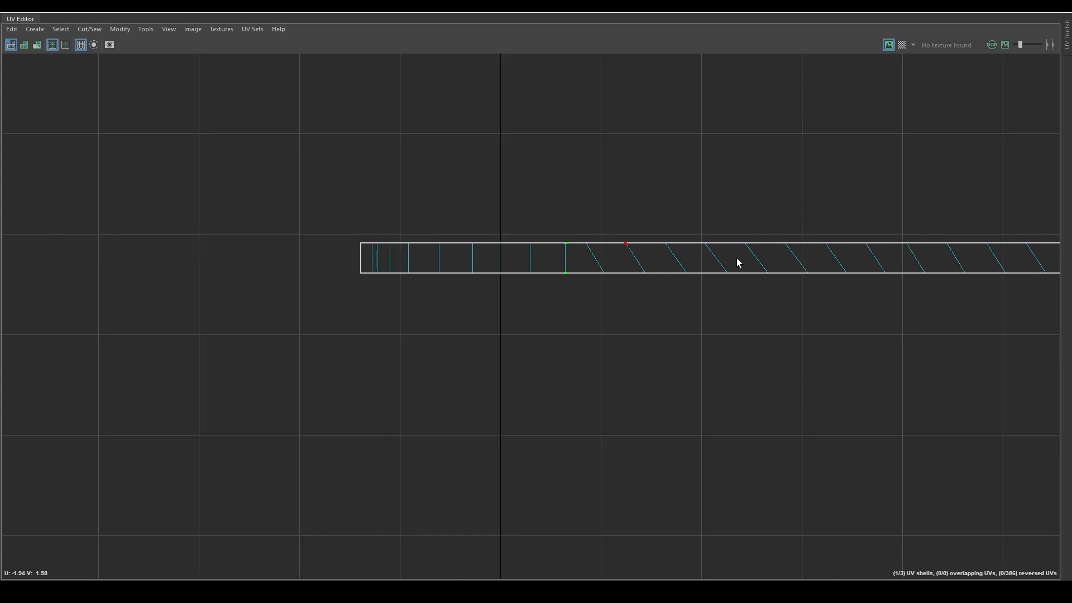
# Step: Align the UVs of the cross edge just inside the strip's right end to make it vertical
pyautogui.keyDown('alt'); pyautogui.moveTo(736, 258); pyautogui.dragTo(467, 228, button='middle'); pyautogui.keyUp('alt')
pyautogui.scroll(-6, 793, 290)
pyautogui.keyDown('alt'); pyautogui.moveTo(889, 289); pyautogui.dragTo(474, 254, button='middle'); pyautogui.keyUp('alt')
pyautogui.scroll(-3, 720, 298)
pyautogui.keyDown('alt'); pyautogui.moveTo(807, 297); pyautogui.dragTo(366, 259, button='middle'); pyautogui.keyUp('alt')
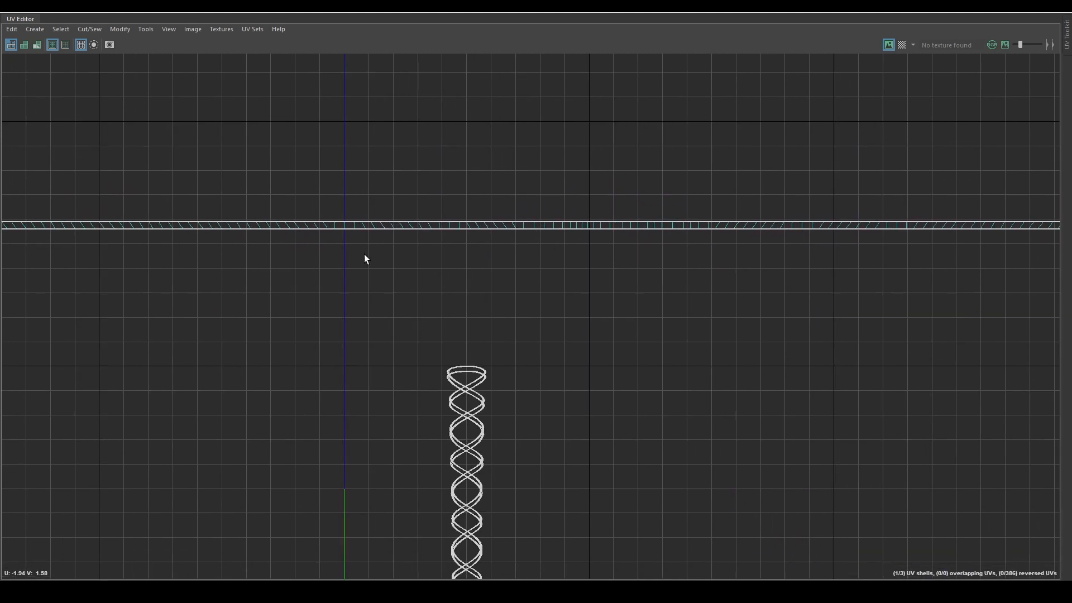
pyautogui.keyDown('alt'); pyautogui.moveTo(648, 276); pyautogui.dragTo(670, 224, button='middle'); pyautogui.keyUp('alt')
pyautogui.scroll(3, 666, 252)
pyautogui.scroll(3, 666, 252)
pyautogui.moveTo(642, 251); pyautogui.dragTo(635, 220, button='right')
pyautogui.keyDown('shift'); pyautogui.moveTo(689, 180); pyautogui.dragTo(727, 259, button='right'); pyautogui.keyUp('shift')
pyautogui.scroll(-3, 690, 263)
# Step: Reselect the crossed straps as an object and frame the long strip in the enlarged UV Editor
pyautogui.click(1032, 8)
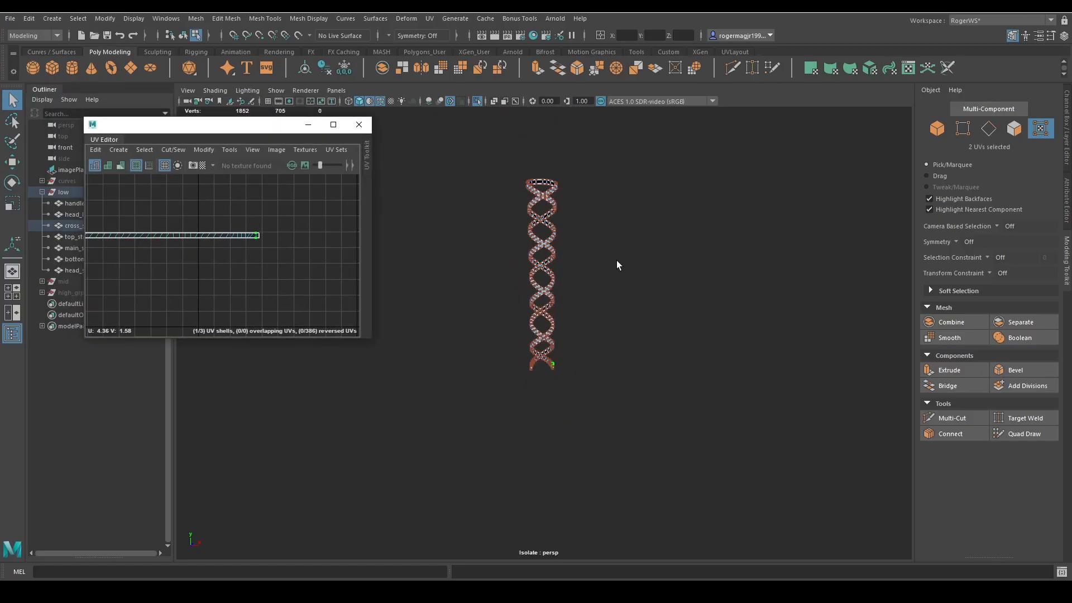
pyautogui.click(416, 267)
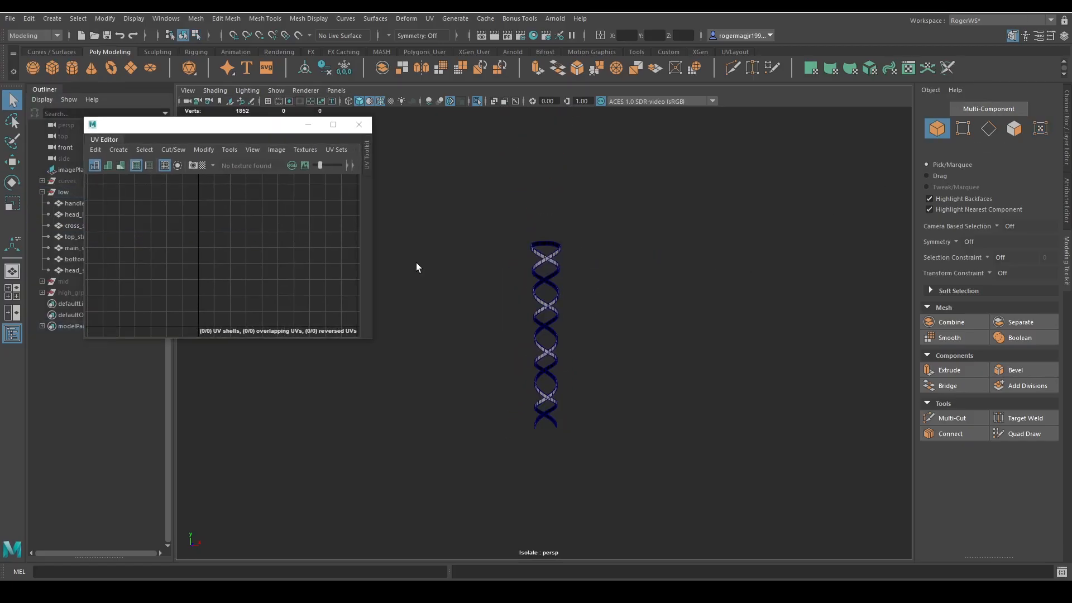
pyautogui.click(551, 272)
pyautogui.scroll(2, 213, 234)
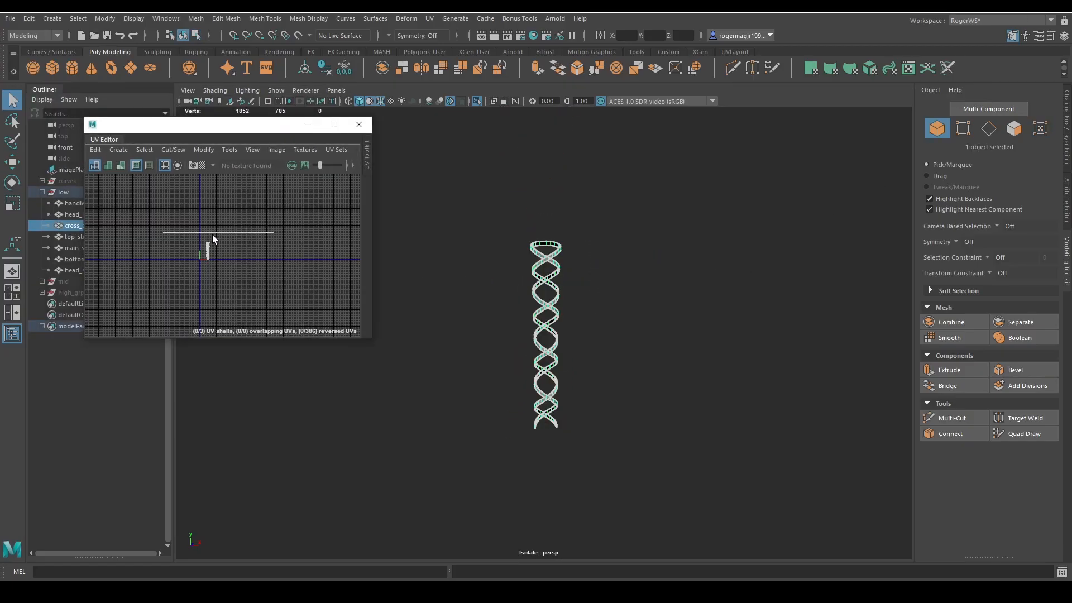
pyautogui.click(333, 125)
pyautogui.scroll(4, 741, 282)
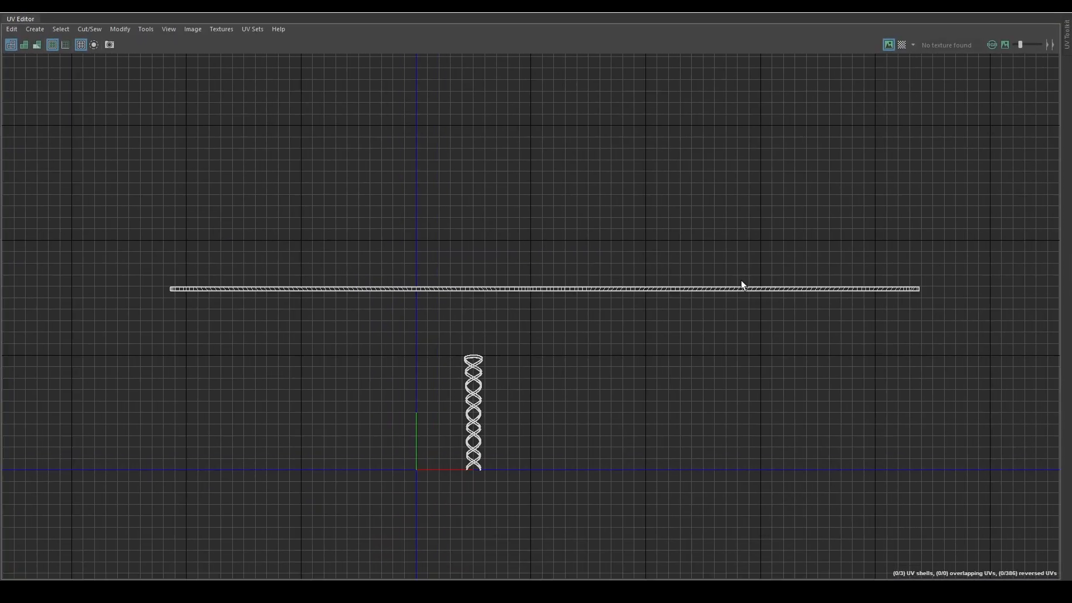
pyautogui.keyDown('alt'); pyautogui.moveTo(475, 240); pyautogui.dragTo(728, 220, button='middle'); pyautogui.keyUp('alt')
pyautogui.scroll(4, 402, 285)
pyautogui.scroll(-2, 717, 278)
pyautogui.keyDown('alt'); pyautogui.moveTo(717, 279); pyautogui.dragTo(437, 241, button='middle'); pyautogui.keyUp('alt')
pyautogui.keyDown('alt'); pyautogui.moveTo(293, 254); pyautogui.dragTo(514, 254, button='middle'); pyautogui.keyUp('alt')
pyautogui.scroll(1, 450, 271)
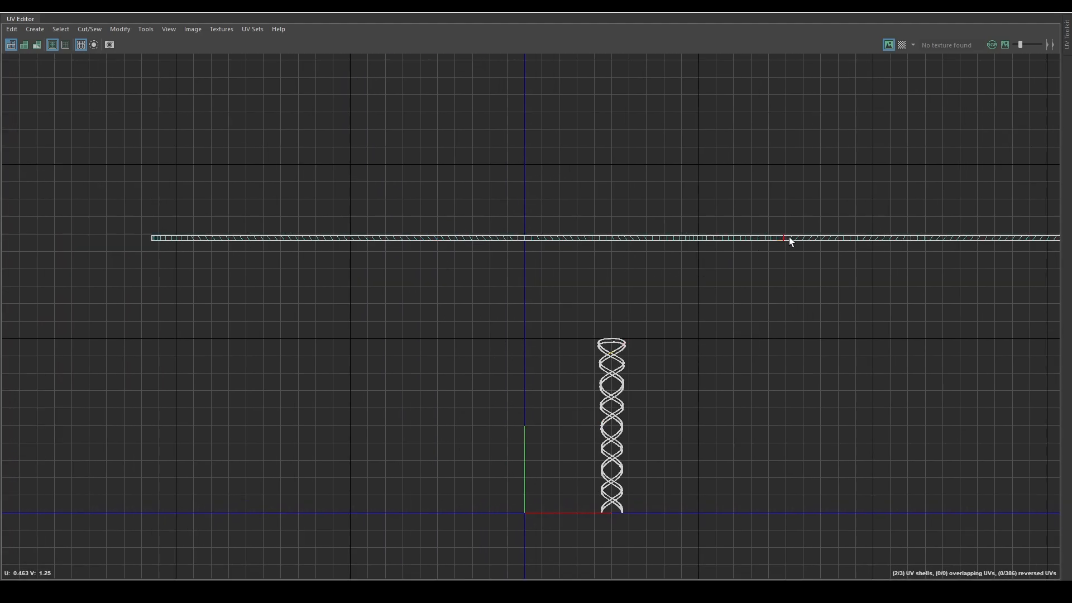
# Step: Cut the long strip into four pieces and stack them one above another over the remaining strap shells
pyautogui.keyDown('alt'); pyautogui.moveTo(806, 240); pyautogui.dragTo(576, 231, button='middle'); pyautogui.keyUp('alt')
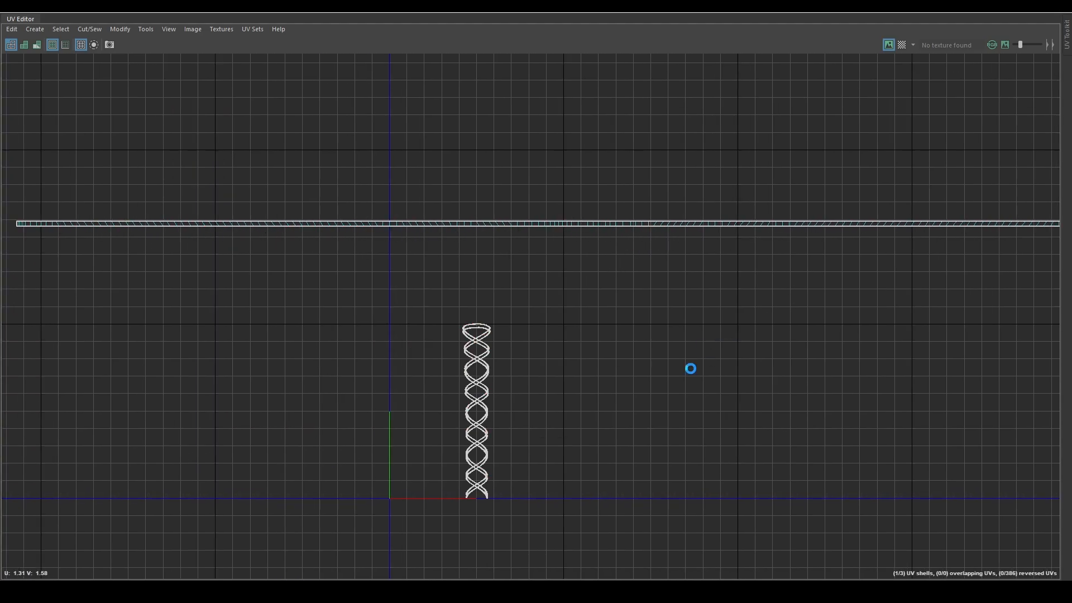
pyautogui.moveTo(607, 230); pyautogui.dragTo(674, 293)
pyautogui.moveTo(790, 226); pyautogui.dragTo(552, 268)
pyautogui.click(966, 229)
pyautogui.moveTo(988, 308); pyautogui.dragTo(495, 330, button='middle')
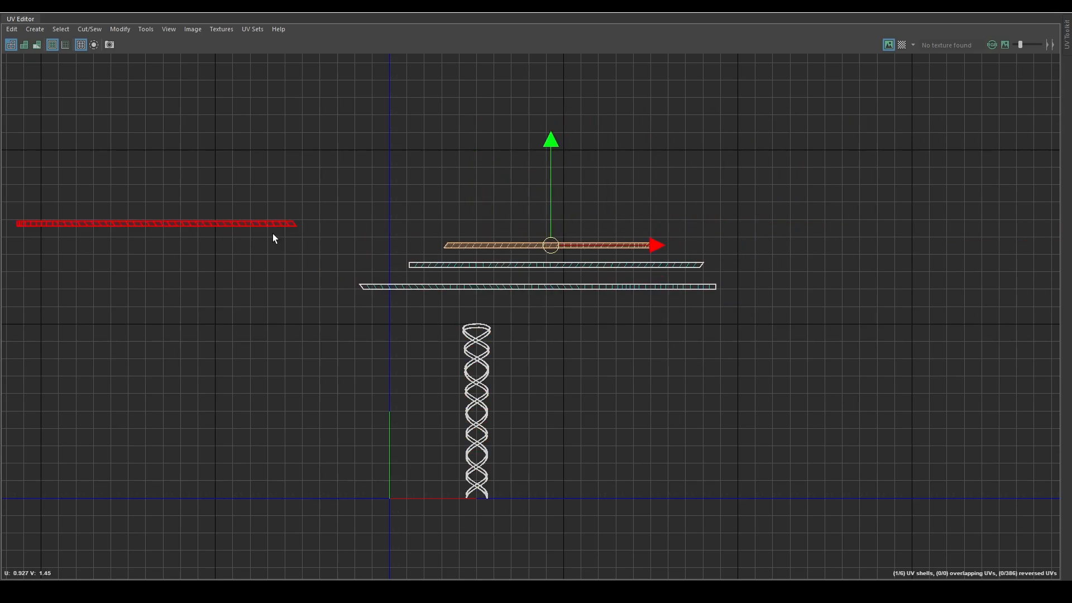
pyautogui.click(263, 228)
pyautogui.moveTo(215, 242); pyautogui.dragTo(621, 244, button='middle')
# Step: Align the UVs at the slanted left end of the second strip from the top to make that end vertical
pyautogui.scroll(3, 560, 239)
pyautogui.press('q')
pyautogui.scroll(2, 478, 257)
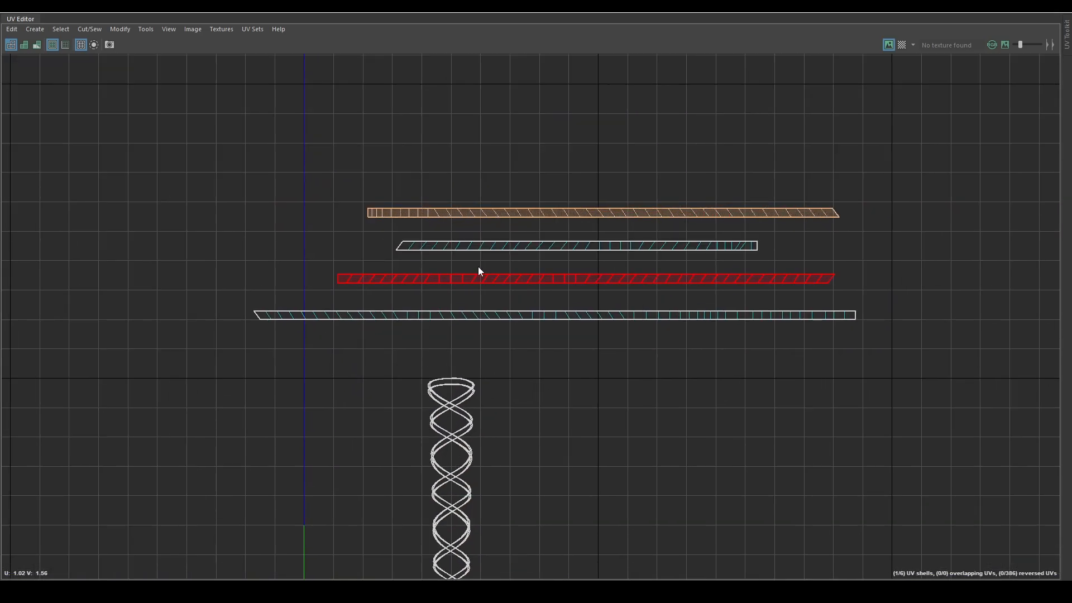
pyautogui.click(422, 249)
pyautogui.keyDown('ctrl'); pyautogui.moveTo(422, 251); pyautogui.dragTo(516, 255, button='right'); pyautogui.keyUp('ctrl')
pyautogui.keyDown('shift'); pyautogui.moveTo(605, 235); pyautogui.dragTo(671, 170, button='right'); pyautogui.keyUp('shift')
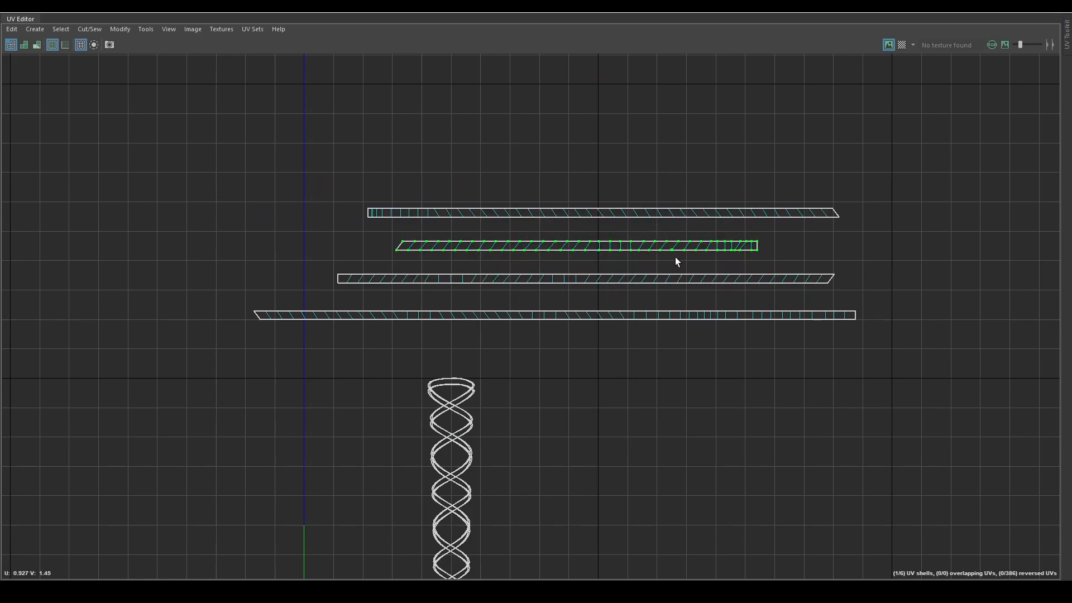
pyautogui.scroll(1, 674, 257)
pyautogui.moveTo(343, 229); pyautogui.dragTo(361, 248)
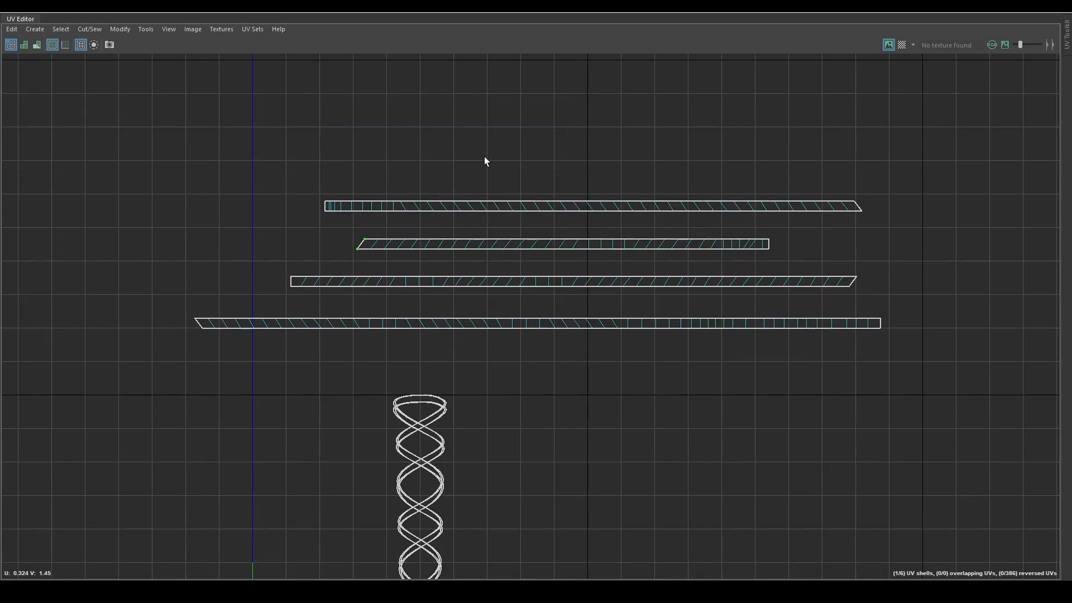
pyautogui.moveTo(484, 156)
pyautogui.keyDown('shift'); pyautogui.mouseDown(button='right')
pyautogui.moveTo(530, 178)
pyautogui.moveTo(487, 161)
pyautogui.mouseUp(button='right'); pyautogui.keyUp('shift')
# Step: Align the UVs at the top strip's slanted right end to make that end vertical
pyautogui.scroll(4, 363, 223)
pyautogui.keyDown('alt'); pyautogui.moveTo(837, 263); pyautogui.dragTo(564, 246, button='middle'); pyautogui.keyUp('alt')
pyautogui.scroll(1, 597, 232)
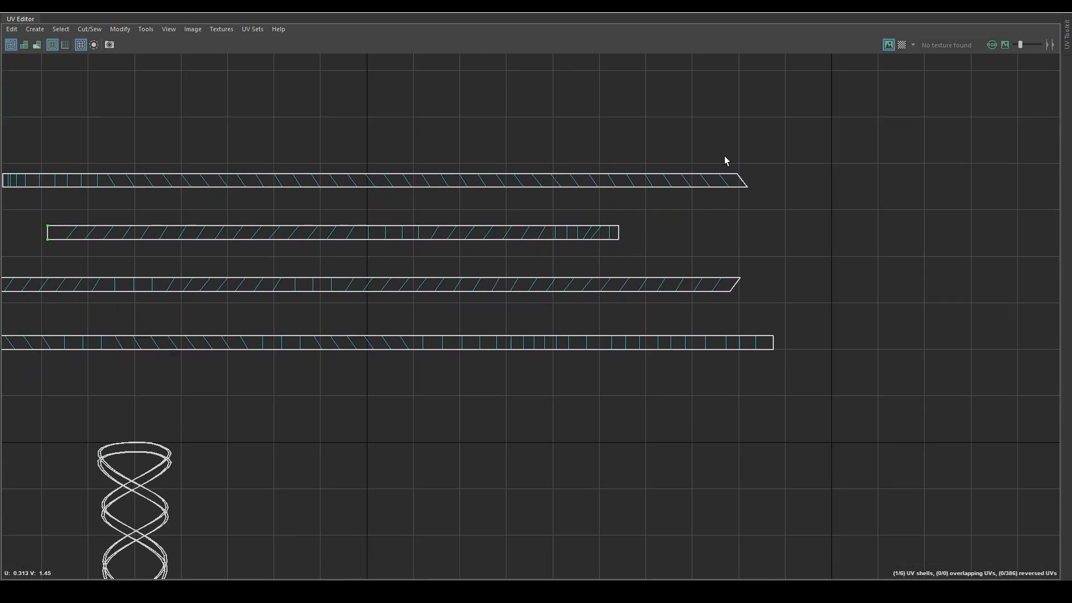
pyautogui.keyDown('shift'); pyautogui.moveTo(748, 152); pyautogui.dragTo(747, 144, button='right'); pyautogui.keyUp('shift')
pyautogui.keyDown('alt'); pyautogui.moveTo(460, 184); pyautogui.dragTo(668, 193, button='middle'); pyautogui.keyUp('alt')
pyautogui.moveTo(308, 206); pyautogui.dragTo(305, 203, button='right')
# Step: Relax the UVs of the stacked strips lengthwise so the cross edges of the lower three slant evenly
pyautogui.click(470, 193)
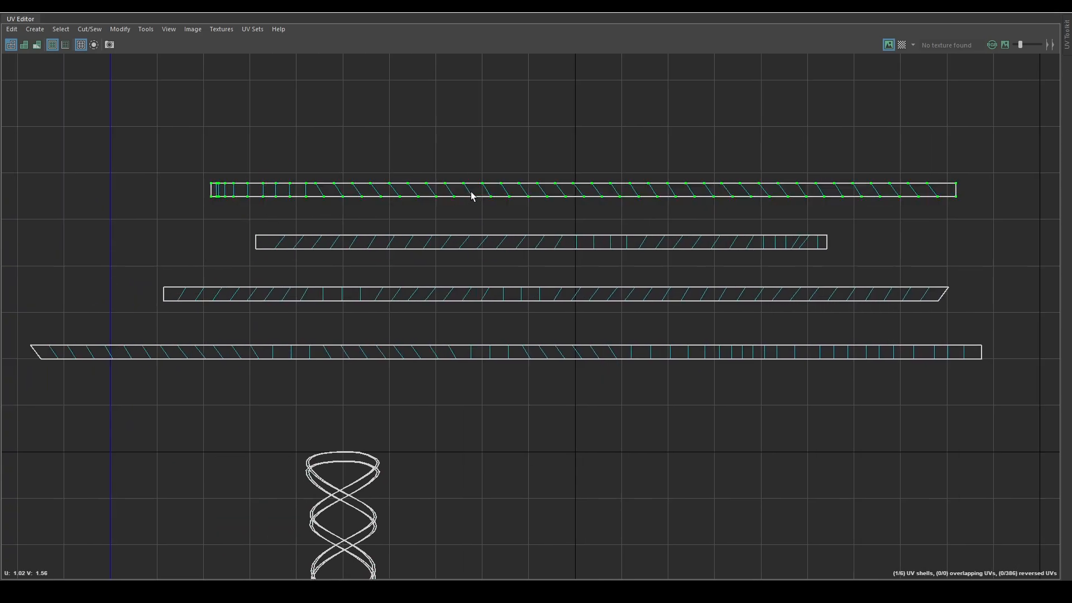
pyautogui.keyDown('shift'); pyautogui.moveTo(471, 192); pyautogui.dragTo(251, 197, button='right'); pyautogui.keyUp('shift')
pyautogui.hotkey('ctrl', 'z')
pyautogui.keyDown('shift'); pyautogui.moveTo(358, 150); pyautogui.dragTo(219, 128, button='right'); pyautogui.keyUp('shift')
pyautogui.keyDown('shift'); pyautogui.moveTo(441, 190); pyautogui.dragTo(493, 167, button='right'); pyautogui.keyUp('shift')
pyautogui.click(366, 245)
pyautogui.keyDown('shift'); pyautogui.moveTo(581, 244); pyautogui.dragTo(438, 202, button='right'); pyautogui.keyUp('shift')
pyautogui.moveTo(270, 297); pyautogui.dragTo(339, 299, button='right')
pyautogui.click(407, 296)
pyautogui.keyDown('shift'); pyautogui.moveTo(456, 283); pyautogui.dragTo(312, 264, button='right'); pyautogui.keyUp('shift')
pyautogui.click(367, 351)
pyautogui.keyDown('shift'); pyautogui.moveTo(563, 343); pyautogui.dragTo(506, 340, button='right'); pyautogui.keyUp('shift')
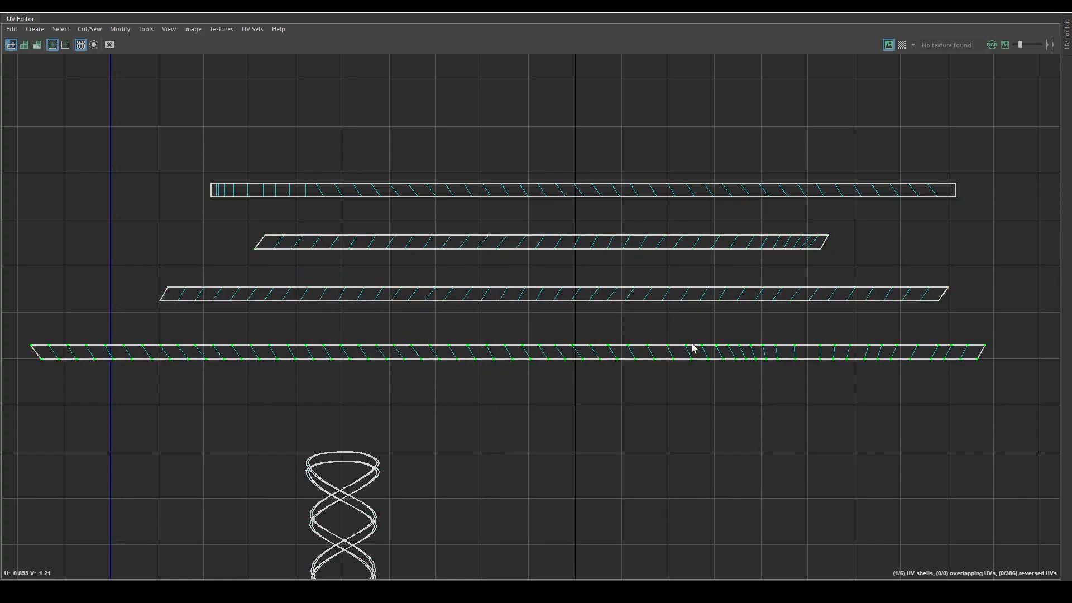
# Step: Align the end UVs of the lower three strips to vertical, leaving the second strip's right end slanted
pyautogui.scroll(-2, 557, 420)
pyautogui.keyDown('alt'); pyautogui.moveTo(655, 398); pyautogui.dragTo(623, 364, button='middle'); pyautogui.keyUp('alt')
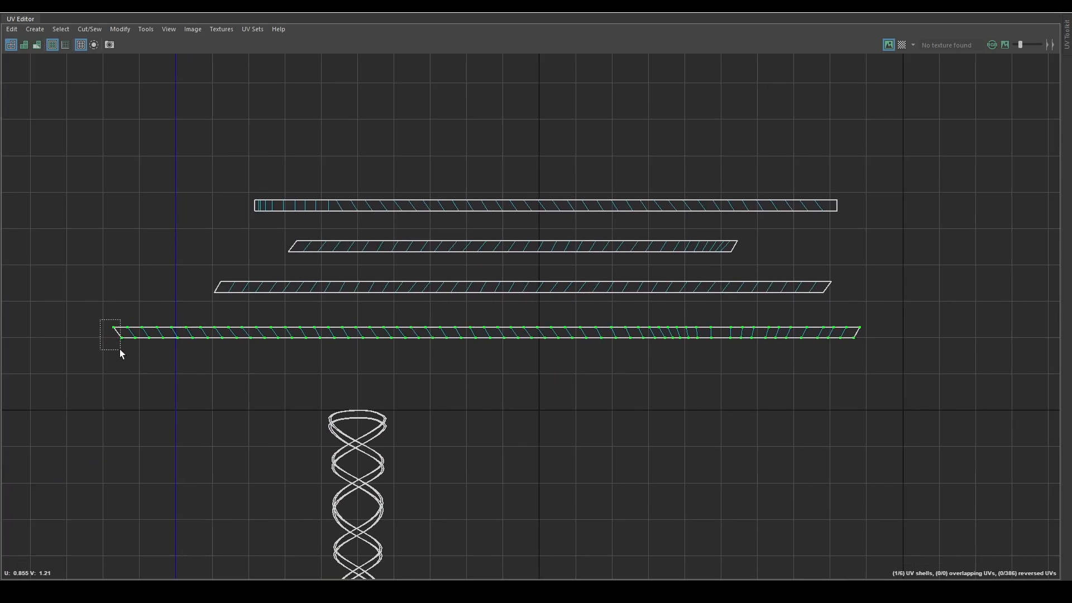
pyautogui.keyDown('shift'); pyautogui.moveTo(227, 280); pyautogui.dragTo(183, 296, button='right'); pyautogui.keyUp('shift')
pyautogui.keyDown('shift'); pyautogui.moveTo(282, 298); pyautogui.dragTo(192, 300, button='right'); pyautogui.keyUp('shift')
pyautogui.keyDown('shift'); pyautogui.moveTo(873, 297); pyautogui.dragTo(907, 313, button='right'); pyautogui.keyUp('shift')
pyautogui.click(284, 247)
pyautogui.keyDown('shift'); pyautogui.click(294, 236); pyautogui.keyUp('shift')
pyautogui.keyDown('shift'); pyautogui.moveTo(323, 220); pyautogui.dragTo(334, 252, button='right'); pyautogui.keyUp('shift')
pyautogui.keyDown('shift'); pyautogui.moveTo(211, 300); pyautogui.dragTo(249, 280, button='right'); pyautogui.keyUp('shift')
pyautogui.scroll(-3, 383, 354)
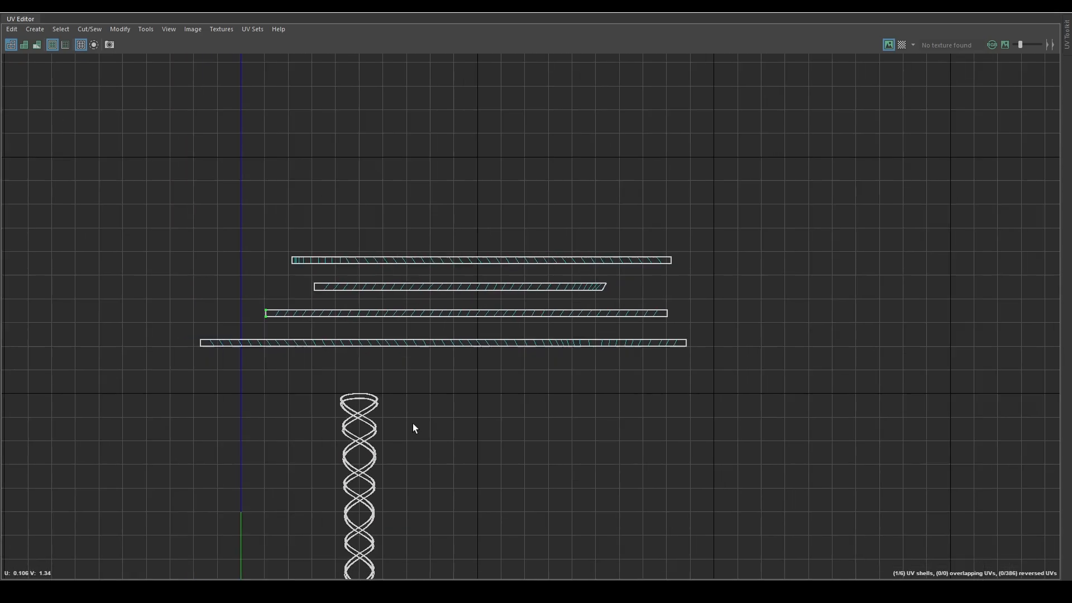
# Step: Select one of the overlapping crossed strap shells and move it aside from the other in the UV Editor
pyautogui.scroll(-1, 413, 423)
pyautogui.keyDown('alt'); pyautogui.moveTo(376, 437); pyautogui.dragTo(375, 299, button='middle'); pyautogui.keyUp('alt')
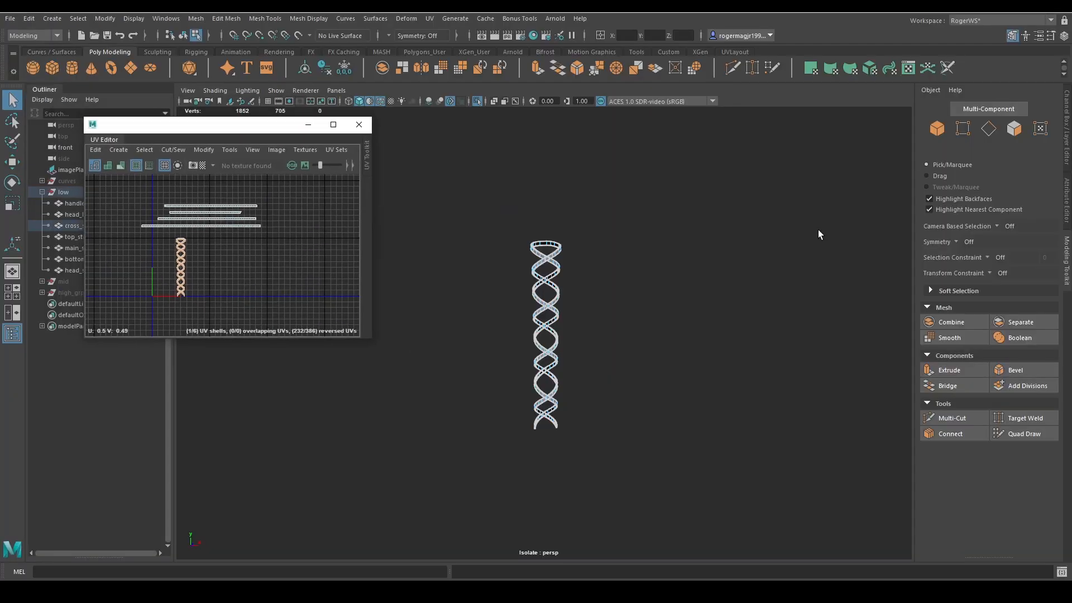
pyautogui.press('f')
pyautogui.keyDown('alt'); pyautogui.moveTo(589, 186); pyautogui.dragTo(594, 223, button='middle'); pyautogui.keyUp('alt')
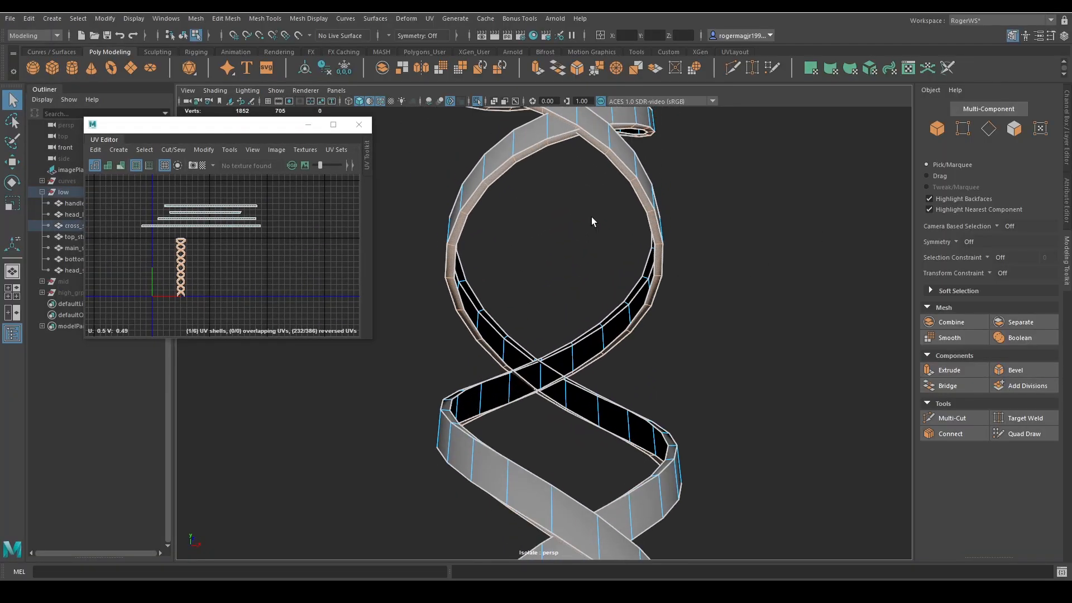
pyautogui.scroll(-5, 593, 223)
pyautogui.keyDown('alt'); pyautogui.moveTo(594, 222); pyautogui.dragTo(594, 201); pyautogui.keyUp('alt')
pyautogui.scroll(-6, 562, 234)
pyautogui.keyDown('alt'); pyautogui.moveTo(555, 246); pyautogui.dragTo(705, 338); pyautogui.keyUp('alt')
pyautogui.keyDown('alt'); pyautogui.moveTo(706, 337); pyautogui.dragTo(580, 245, button='right'); pyautogui.keyUp('alt')
pyautogui.keyDown('alt'); pyautogui.moveTo(580, 245); pyautogui.dragTo(571, 271); pyautogui.keyUp('alt')
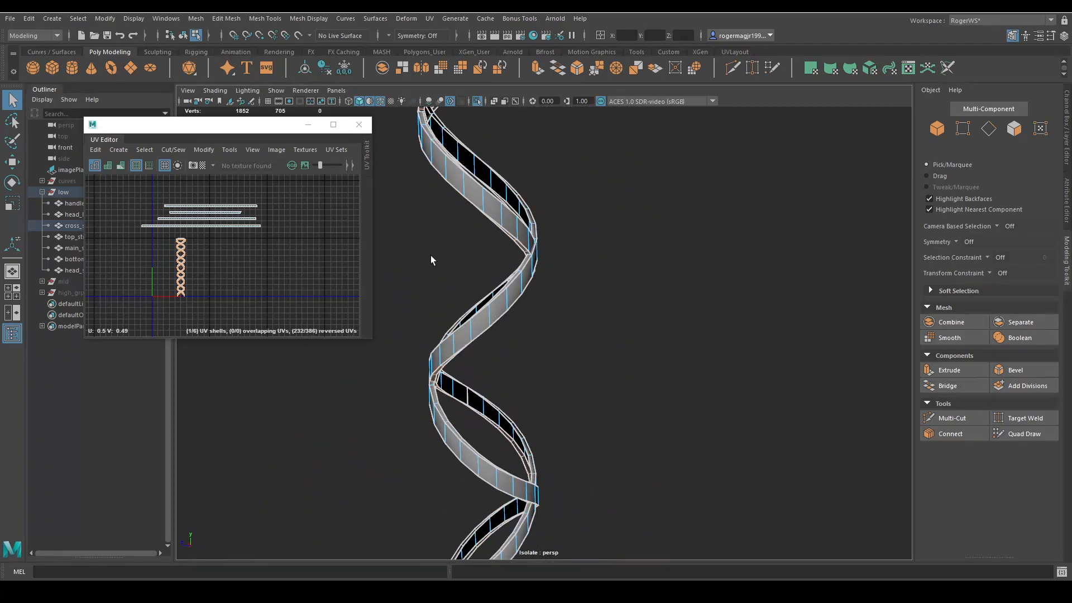
pyautogui.scroll(3, 202, 251)
pyautogui.press('w')
pyautogui.moveTo(203, 240); pyautogui.dragTo(296, 246, button='middle')
# Step: Compare in the 3D view which rims of the straps the two separated crossed shells cover
pyautogui.click(161, 254)
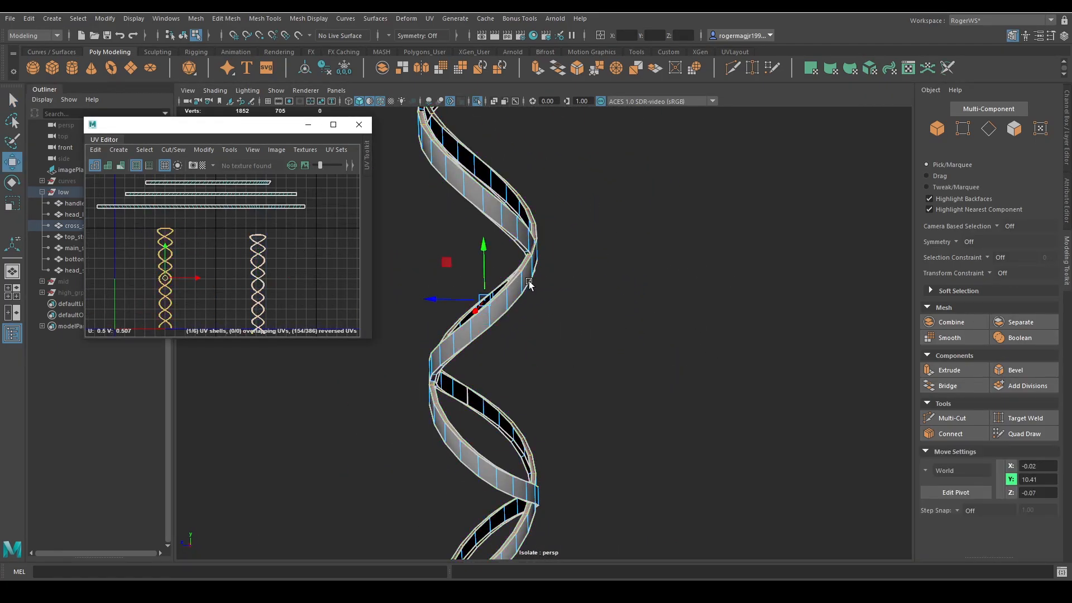
pyautogui.keyDown('alt'); pyautogui.moveTo(531, 285); pyautogui.dragTo(627, 314); pyautogui.keyUp('alt')
pyautogui.keyDown('alt'); pyautogui.moveTo(628, 315); pyautogui.dragTo(594, 311, button='right'); pyautogui.keyUp('alt')
pyautogui.keyDown('alt'); pyautogui.moveTo(593, 311); pyautogui.dragTo(416, 269); pyautogui.keyUp('alt')
pyautogui.click(273, 266)
pyautogui.moveTo(294, 233); pyautogui.dragTo(263, 262)
pyautogui.keyDown('alt'); pyautogui.moveTo(391, 302); pyautogui.dragTo(656, 342); pyautogui.keyUp('alt')
# Step: Select all UVs of the left crossed shell and project them from a steep view down through the straps
pyautogui.moveTo(193, 244); pyautogui.dragTo(143, 267)
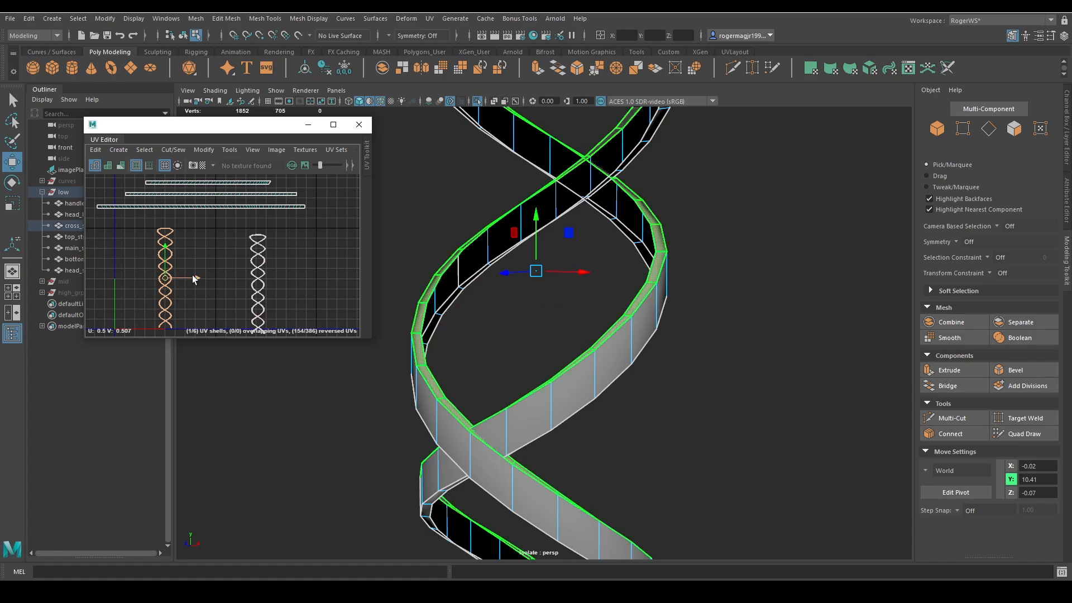
pyautogui.moveTo(214, 277); pyautogui.dragTo(213, 278)
pyautogui.keyDown('alt'); pyautogui.moveTo(511, 306); pyautogui.dragTo(636, 348); pyautogui.keyUp('alt')
pyautogui.moveTo(201, 296); pyautogui.dragTo(113, 281)
pyautogui.scroll(-5, 588, 323)
pyautogui.keyDown('alt'); pyautogui.moveTo(588, 323); pyautogui.dragTo(534, 370); pyautogui.keyUp('alt')
pyautogui.keyDown('shift'); pyautogui.moveTo(215, 320); pyautogui.dragTo(213, 227, button='right'); pyautogui.keyUp('shift')
pyautogui.press('w')
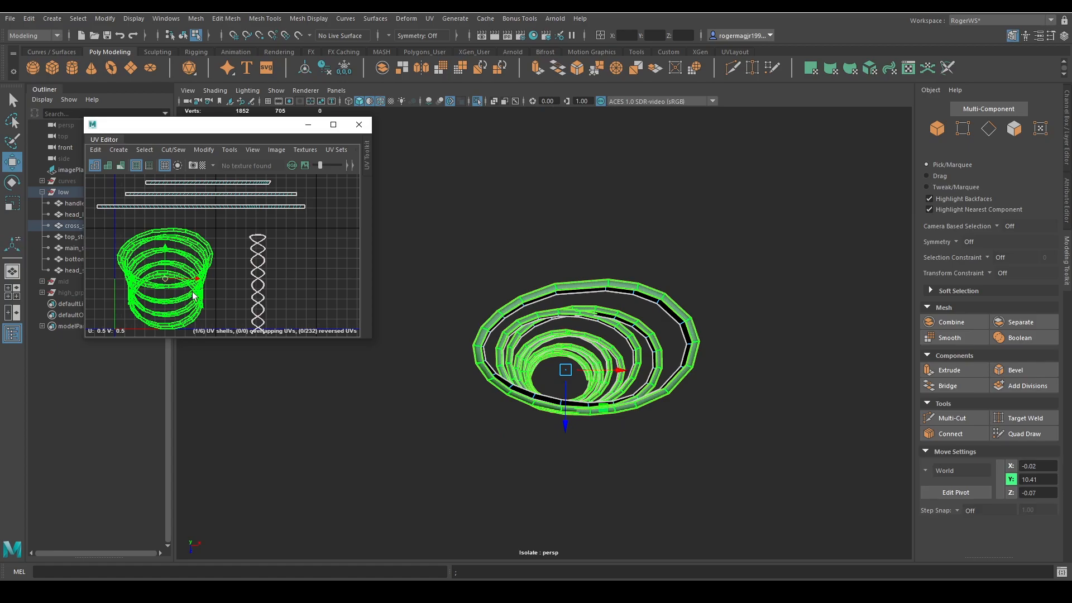
# Step: Unfold the projected shell in the enlarged UV Editor, then move it above the finished strips and rotate it closer to horizontal
pyautogui.keyDown('ctrl'); pyautogui.moveTo(230, 292); pyautogui.dragTo(142, 277, button='right'); pyautogui.keyUp('ctrl')
pyautogui.scroll(-3, 143, 281)
pyautogui.click(333, 124)
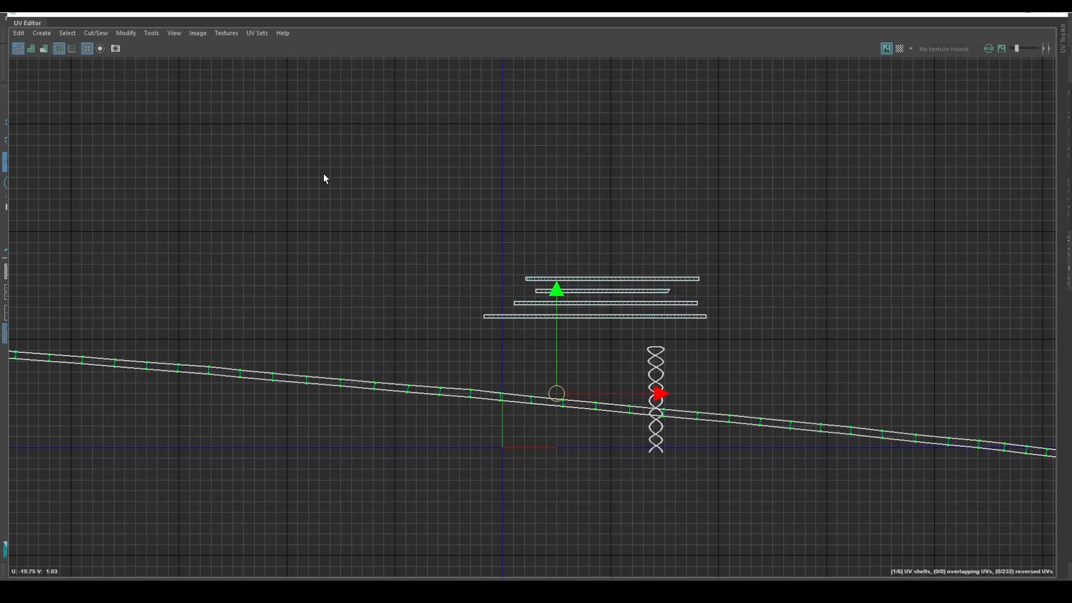
pyautogui.scroll(-2, 391, 257)
pyautogui.moveTo(501, 360); pyautogui.dragTo(675, 206)
pyautogui.press('e')
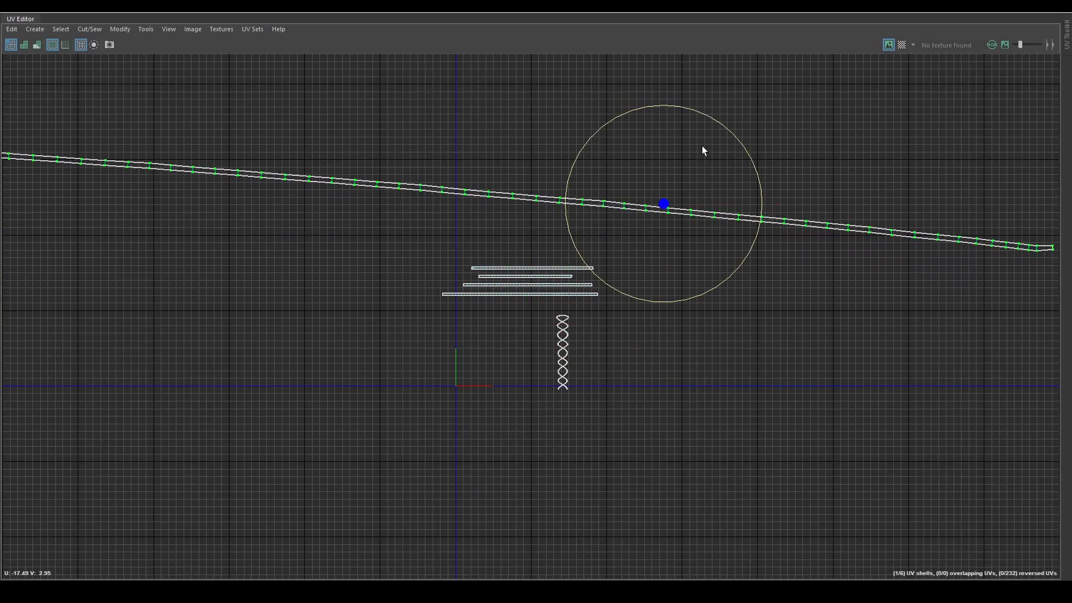
pyautogui.moveTo(702, 146)
pyautogui.mouseDown()
pyautogui.moveTo(690, 138)
pyautogui.moveTo(694, 146)
pyautogui.mouseUp()
pyautogui.scroll(-8, 651, 232)
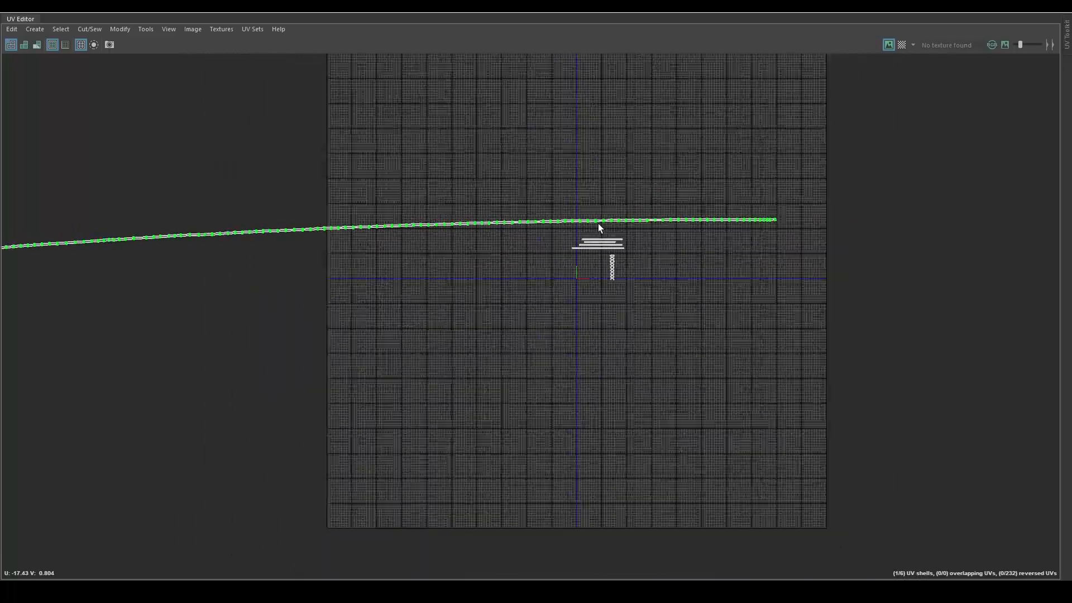
pyautogui.scroll(3, 465, 233)
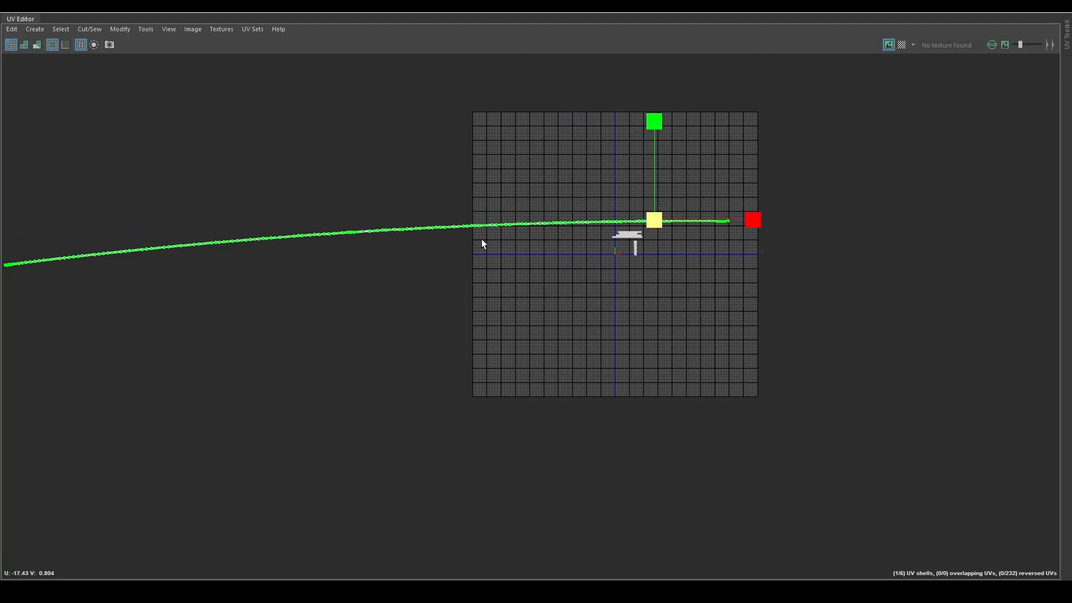
# Step: Scale down the long unfolded strip and straighten its UVs into a flat horizontal band
pyautogui.moveTo(654, 219); pyautogui.dragTo(632, 284)
pyautogui.scroll(5, 662, 216)
pyautogui.scroll(4, 616, 238)
pyautogui.press('w')
pyautogui.scroll(10, 660, 282)
pyautogui.scroll(5, 692, 288)
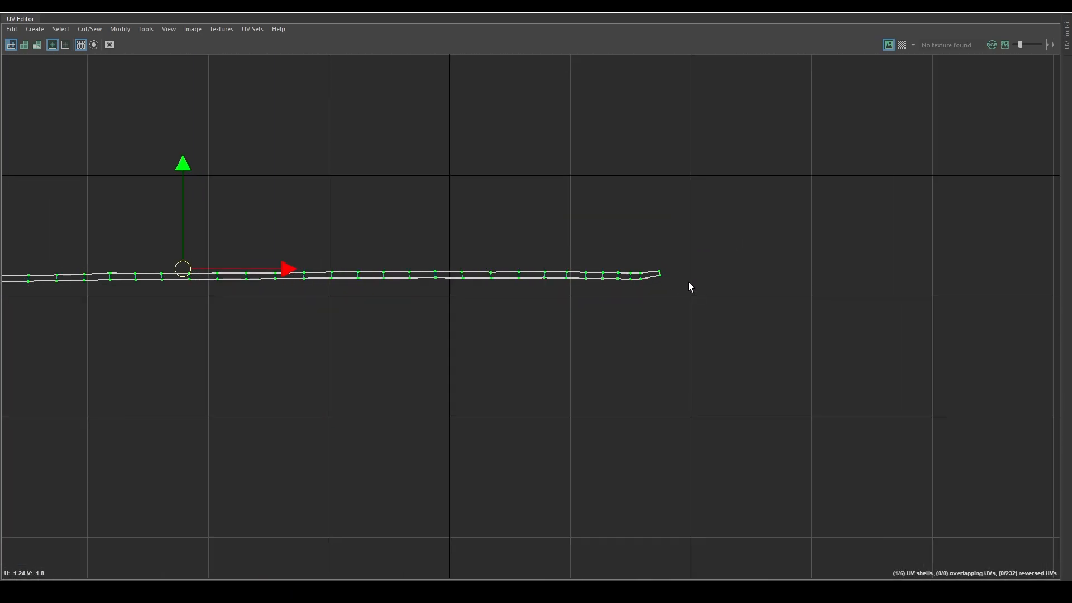
pyautogui.moveTo(659, 232); pyautogui.dragTo(697, 162, button='right')
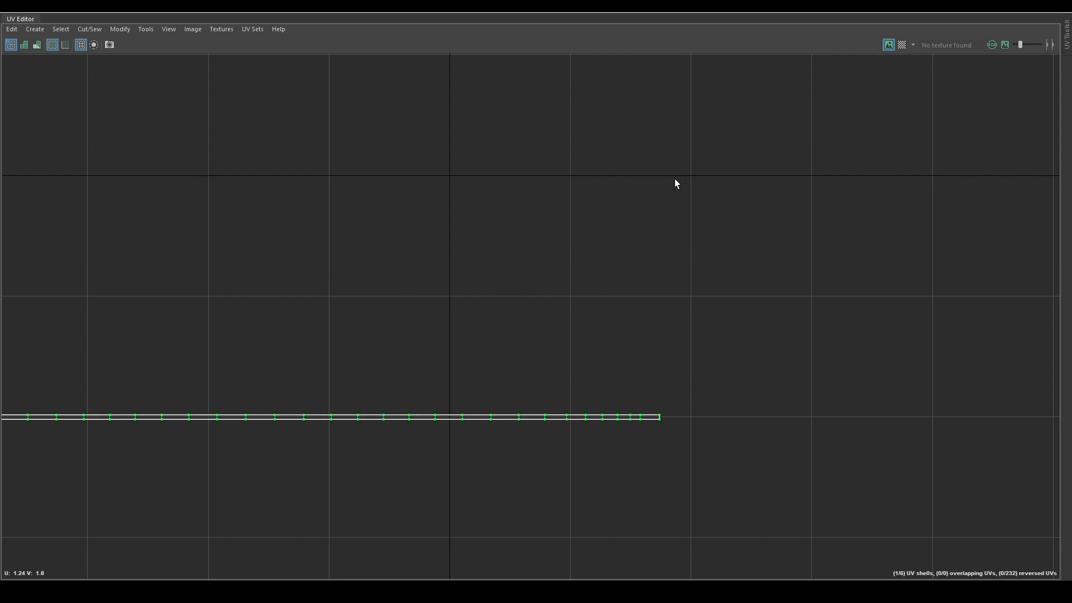
# Step: Inspect the straightened thin strip along its length and at both ends
pyautogui.scroll(-10, 256, 399)
pyautogui.keyDown('alt'); pyautogui.moveTo(207, 382); pyautogui.dragTo(1015, 347, button='middle'); pyautogui.keyUp('alt')
pyautogui.keyDown('alt'); pyautogui.moveTo(247, 354); pyautogui.dragTo(724, 342, button='middle'); pyautogui.keyUp('alt')
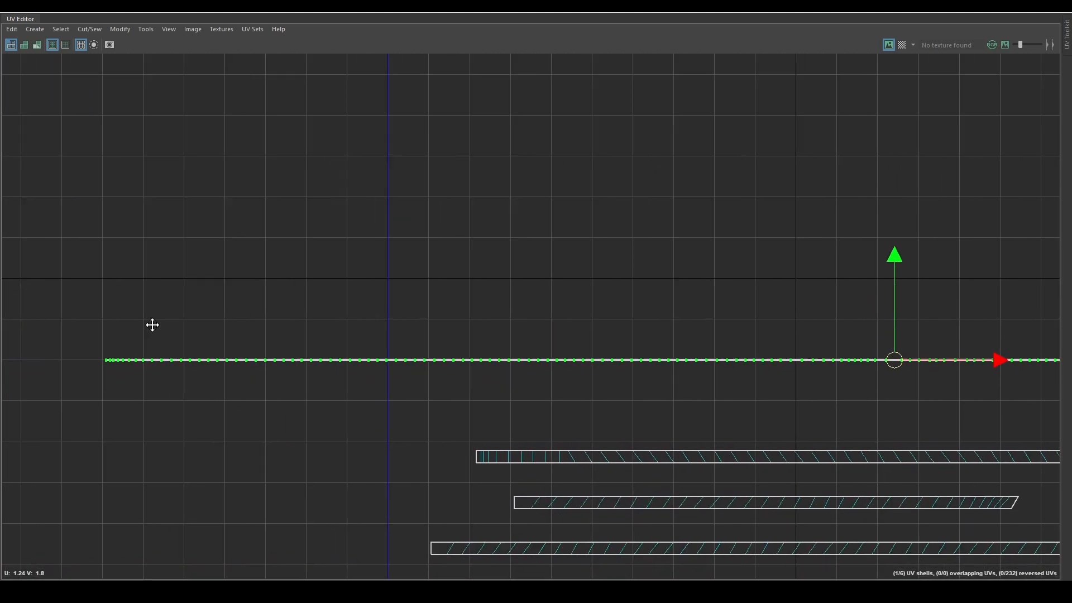
pyautogui.keyDown('alt'); pyautogui.moveTo(151, 324); pyautogui.dragTo(483, 351, button='middle'); pyautogui.keyUp('alt')
pyautogui.scroll(9, 447, 403)
pyautogui.scroll(-8, 511, 359)
pyautogui.scroll(-7, 916, 391)
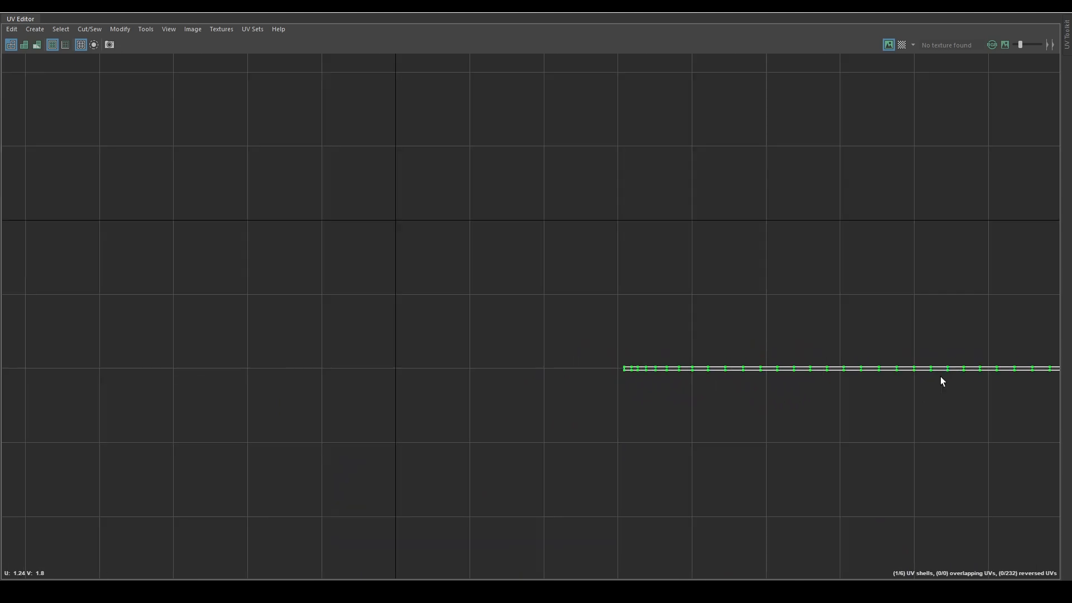
pyautogui.keyDown('alt'); pyautogui.moveTo(940, 377); pyautogui.dragTo(413, 295, button='middle'); pyautogui.keyUp('alt')
pyautogui.scroll(-5, 629, 342)
# Step: Cut a piece off the left of the long thin strip and place it just above the remainder's left end
pyautogui.moveTo(598, 339); pyautogui.dragTo(581, 299, button='right')
pyautogui.scroll(4, 581, 299)
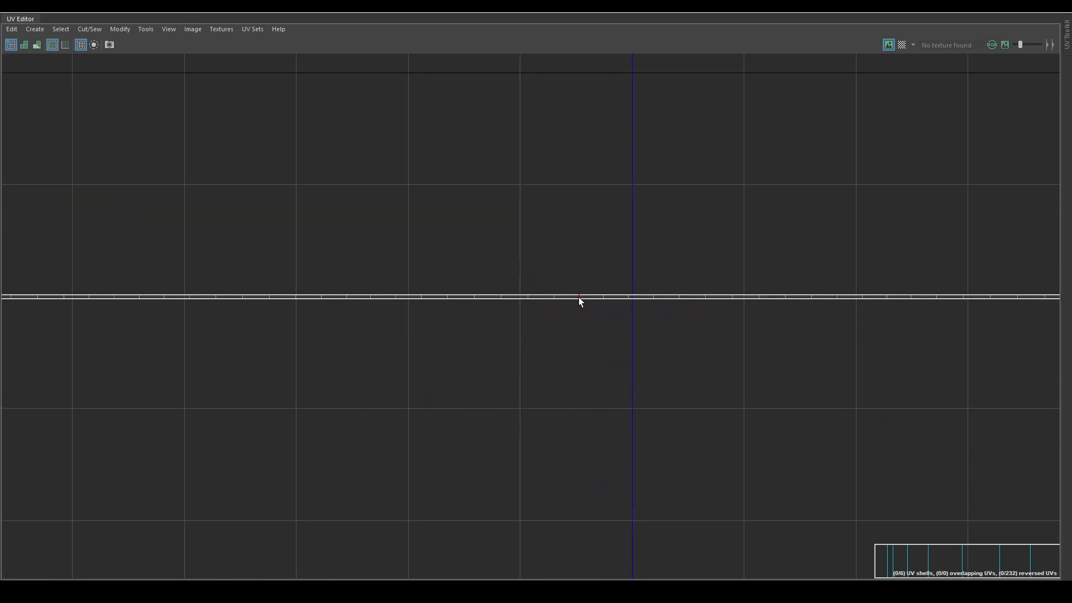
pyautogui.click(579, 298)
pyautogui.scroll(-2, 748, 339)
pyautogui.press('w')
pyautogui.moveTo(581, 345); pyautogui.dragTo(926, 283, button='middle')
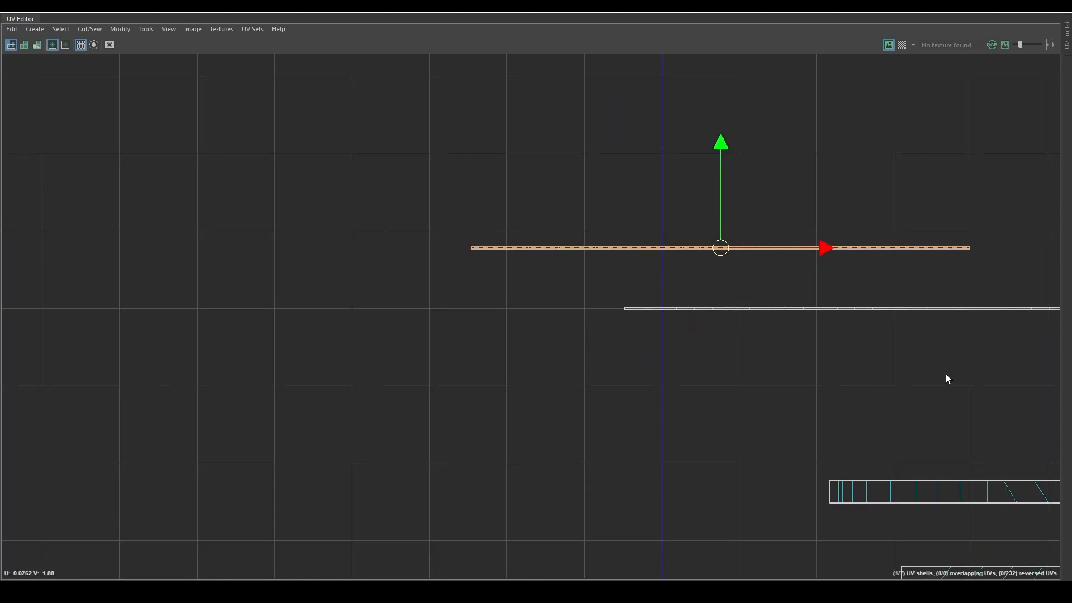
pyautogui.keyDown('alt'); pyautogui.moveTo(946, 374); pyautogui.dragTo(602, 332, button='middle'); pyautogui.keyUp('alt')
pyautogui.scroll(-3, 602, 333)
pyautogui.moveTo(513, 321); pyautogui.dragTo(631, 339, button='middle')
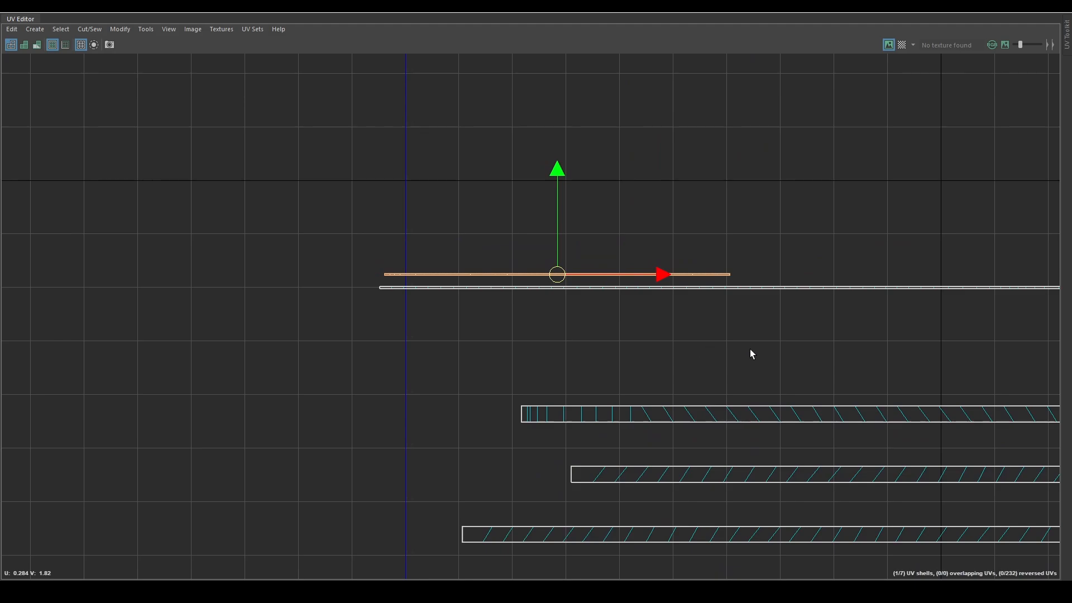
# Step: Cut a second piece of similar length from the thin strip and move the remainder above the two short pieces
pyautogui.scroll(3, 750, 352)
pyautogui.press('q')
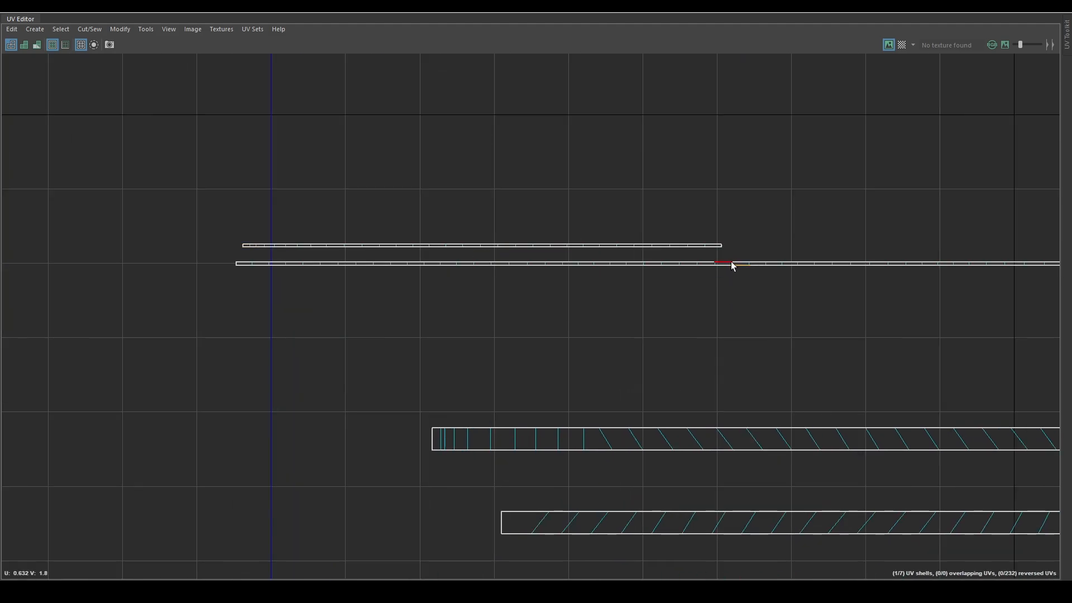
pyautogui.click(793, 261)
pyautogui.press('w')
pyautogui.moveTo(894, 360); pyautogui.dragTo(388, 304, button='middle')
pyautogui.scroll(-1, 401, 310)
pyautogui.scroll(-3, 773, 322)
pyautogui.scroll(-2, 872, 309)
pyautogui.keyDown('alt'); pyautogui.moveTo(826, 303); pyautogui.dragTo(581, 281, button='middle'); pyautogui.keyUp('alt')
# Step: Cut the remaining thin strip once more and stack the separated piece over the other pieces
pyautogui.scroll(7, 587, 277)
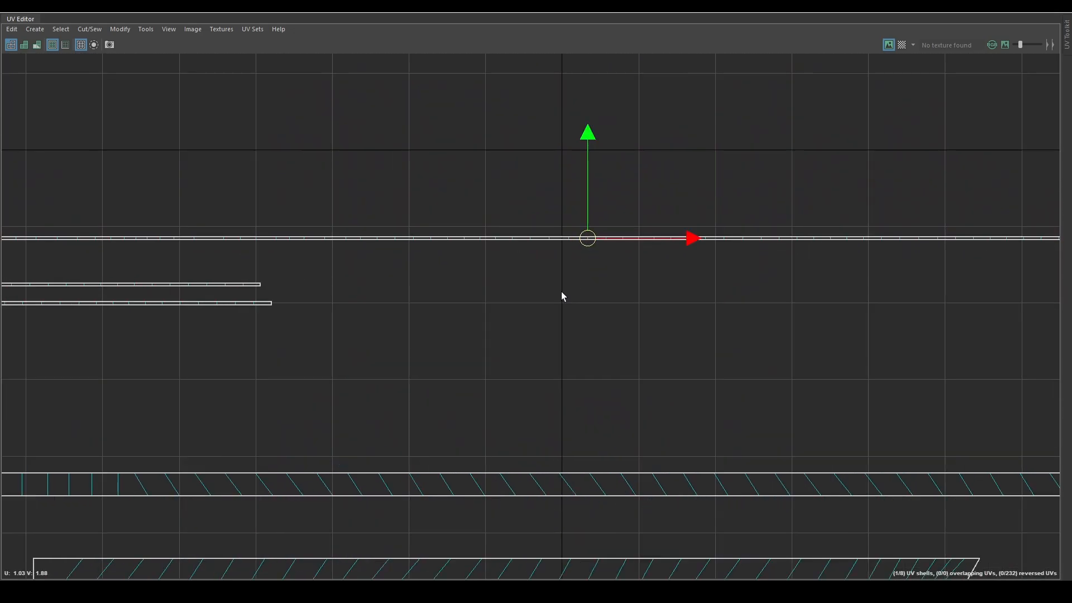
pyautogui.moveTo(845, 356); pyautogui.dragTo(267, 223, button='middle')
pyautogui.scroll(-5, 309, 277)
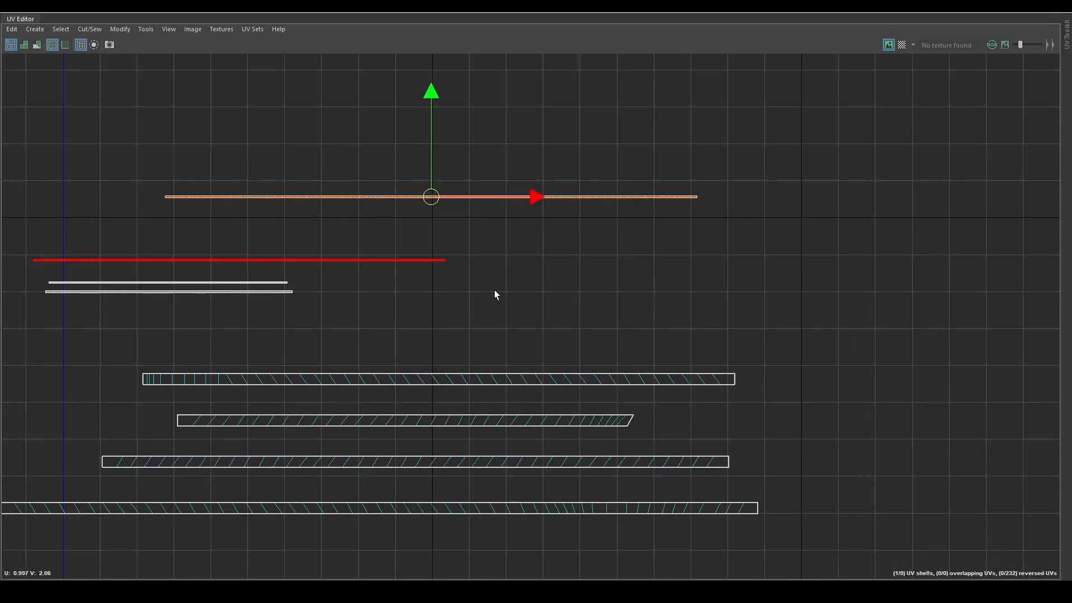
pyautogui.moveTo(536, 291); pyautogui.dragTo(357, 335, button='middle')
pyautogui.scroll(2, 357, 330)
pyautogui.keyDown('alt'); pyautogui.moveTo(279, 296); pyautogui.dragTo(459, 325, button='middle'); pyautogui.keyUp('alt')
pyautogui.scroll(4, 561, 309)
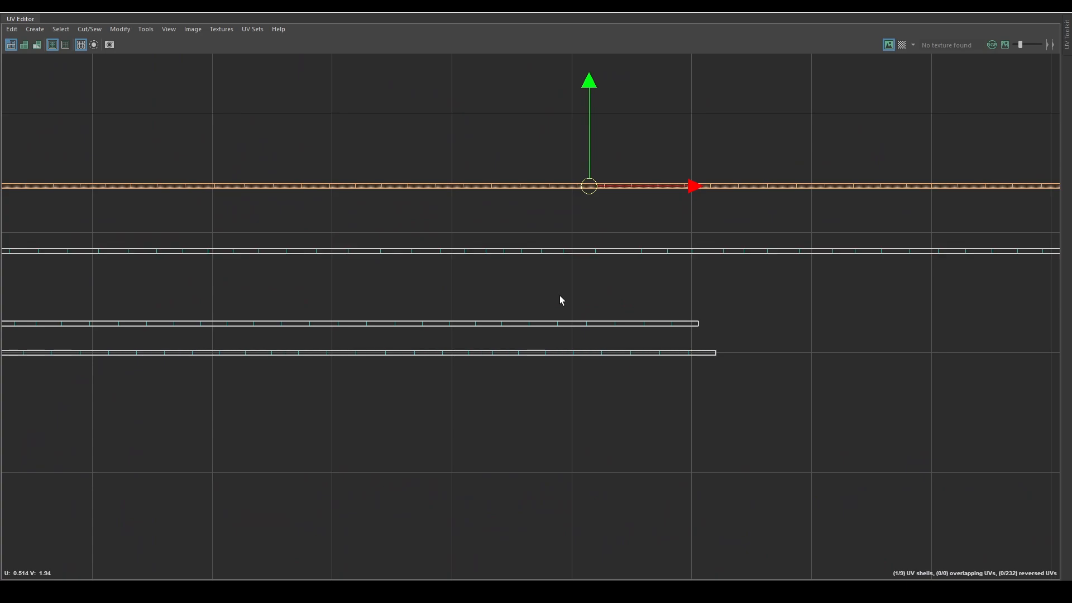
# Step: Cut the two longer thin strips in half and move the separated halves apart above the other pieces
pyautogui.click(559, 296)
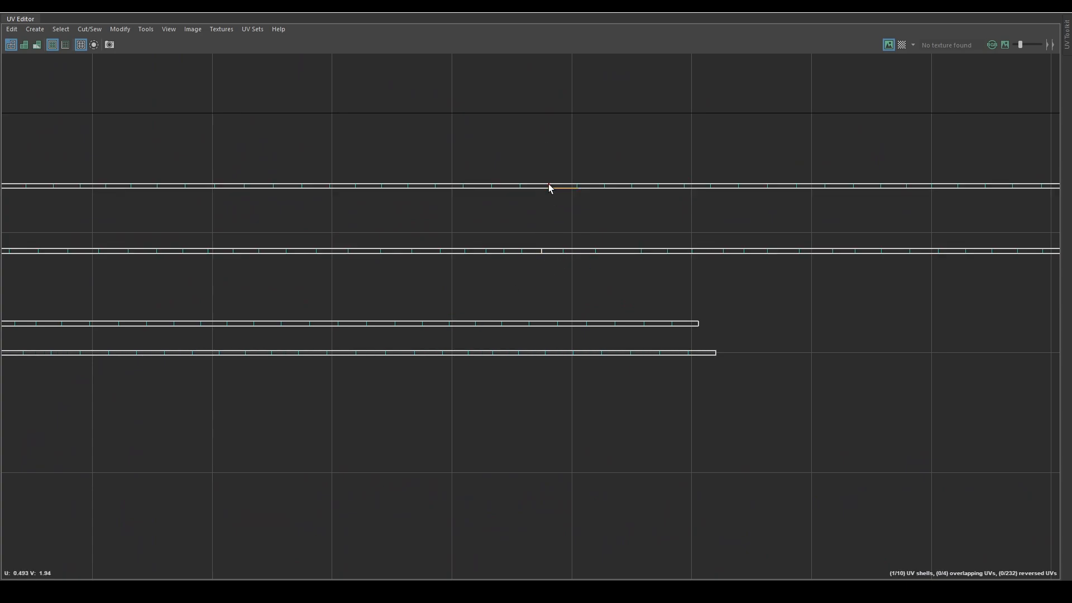
pyautogui.moveTo(512, 222); pyautogui.dragTo(509, 219, button='right')
pyautogui.click(471, 186)
pyautogui.moveTo(465, 216); pyautogui.dragTo(652, 258, button='middle')
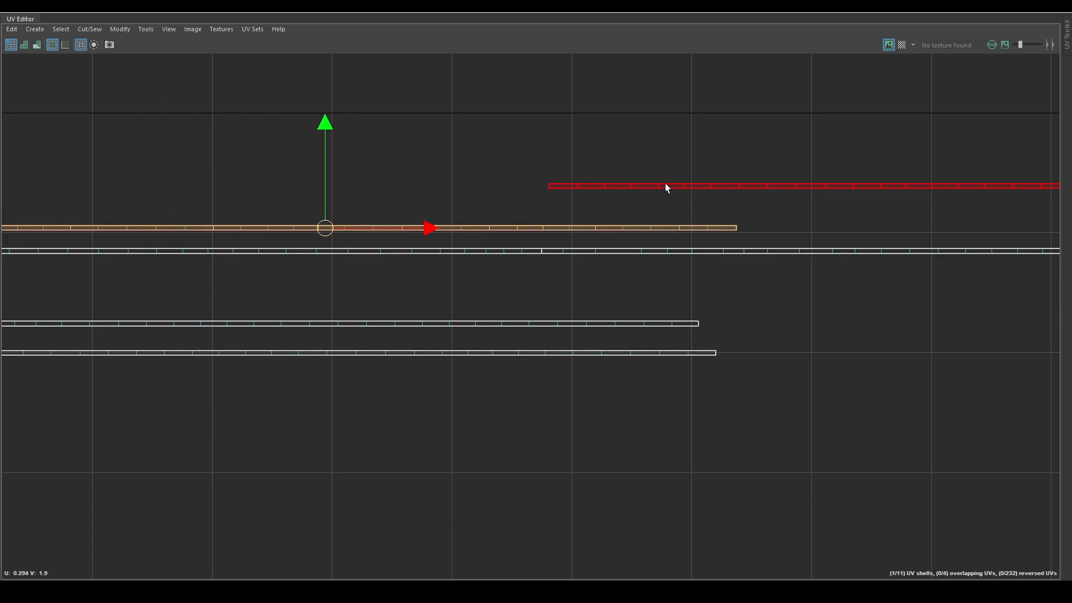
pyautogui.click(665, 185)
pyautogui.moveTo(660, 217); pyautogui.dragTo(379, 169, button='middle')
pyautogui.click(564, 276)
pyautogui.click(650, 252)
pyautogui.moveTo(693, 289); pyautogui.dragTo(259, 200, button='middle')
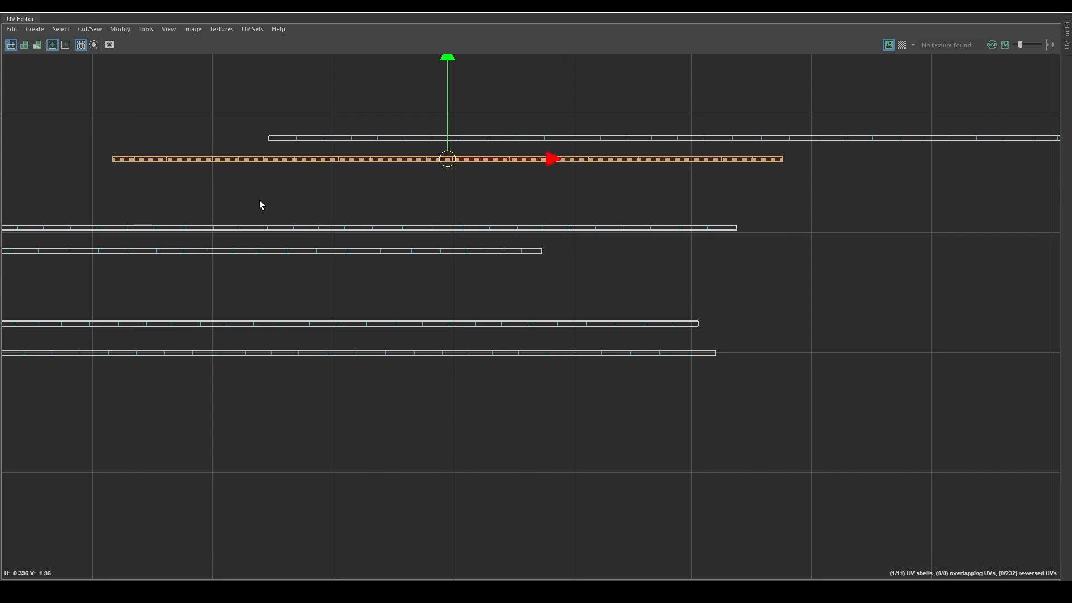
# Step: Stack the thin strip pieces closely one above another over the wider strips
pyautogui.scroll(-3, 279, 209)
pyautogui.click(357, 241)
pyautogui.moveTo(373, 257); pyautogui.dragTo(531, 287, button='middle')
pyautogui.click(457, 224)
pyautogui.moveTo(454, 230); pyautogui.dragTo(530, 261, button='middle')
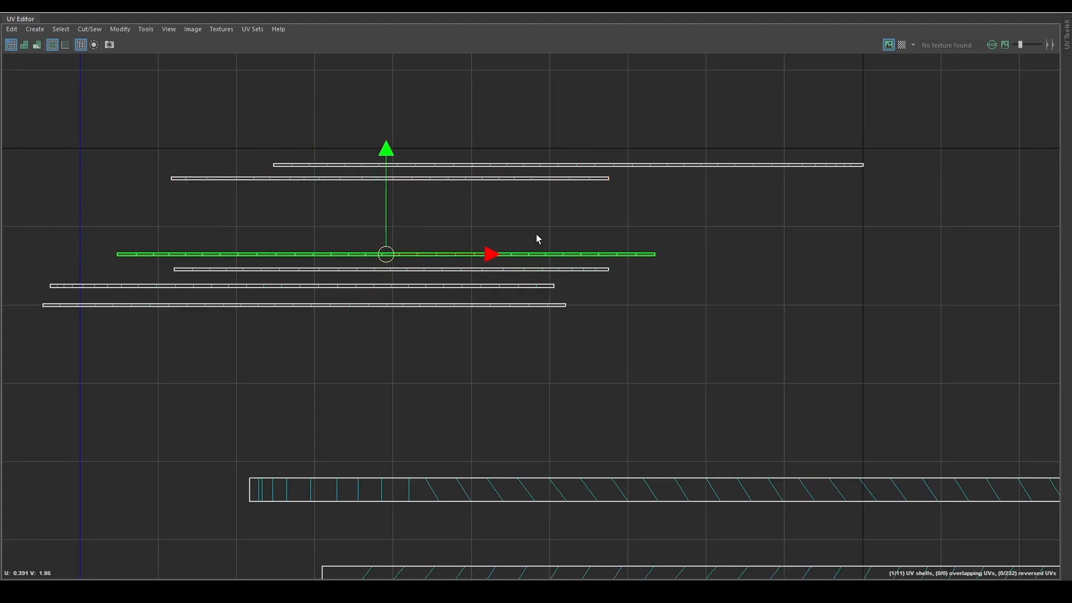
pyautogui.click(518, 179)
pyautogui.moveTo(514, 191); pyautogui.dragTo(554, 260, button='middle')
pyautogui.click(559, 166)
pyautogui.moveTo(554, 178); pyautogui.dragTo(390, 240, button='middle')
# Step: Restore the UV Editor to its small window and select the remaining crossed shell below the strips
pyautogui.scroll(-2, 418, 246)
pyautogui.click(465, 337)
pyautogui.scroll(-4, 466, 336)
pyautogui.keyDown('alt'); pyautogui.moveTo(528, 354); pyautogui.dragTo(447, 249, button='middle'); pyautogui.keyUp('alt')
pyautogui.scroll(-6, 544, 362)
pyautogui.keyDown('alt'); pyautogui.moveTo(544, 366); pyautogui.dragTo(471, 235, button='middle'); pyautogui.keyUp('alt')
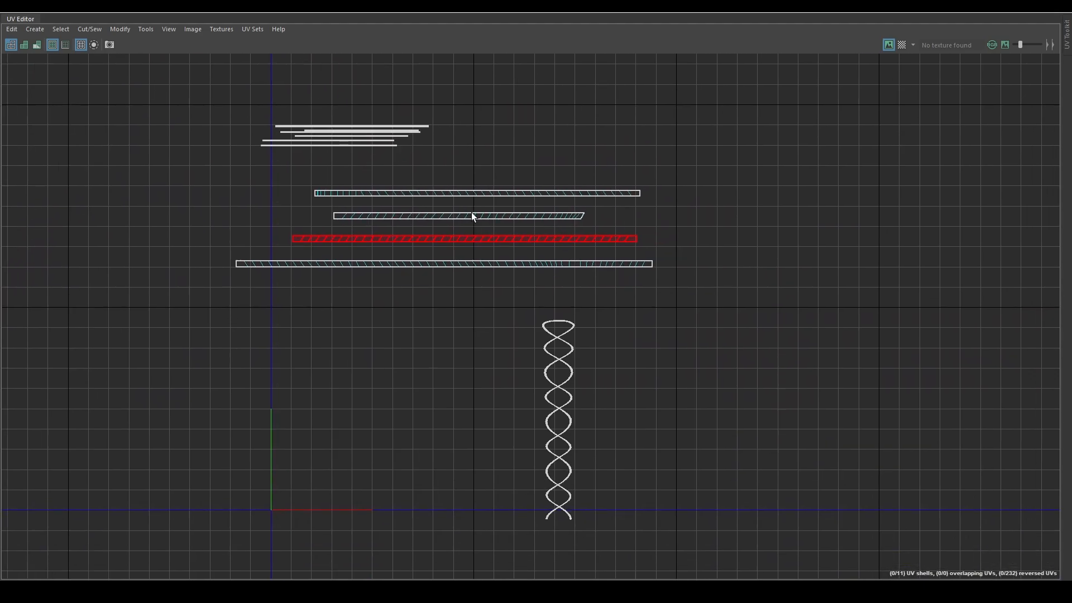
pyautogui.click(1027, 8)
pyautogui.scroll(-3, 649, 294)
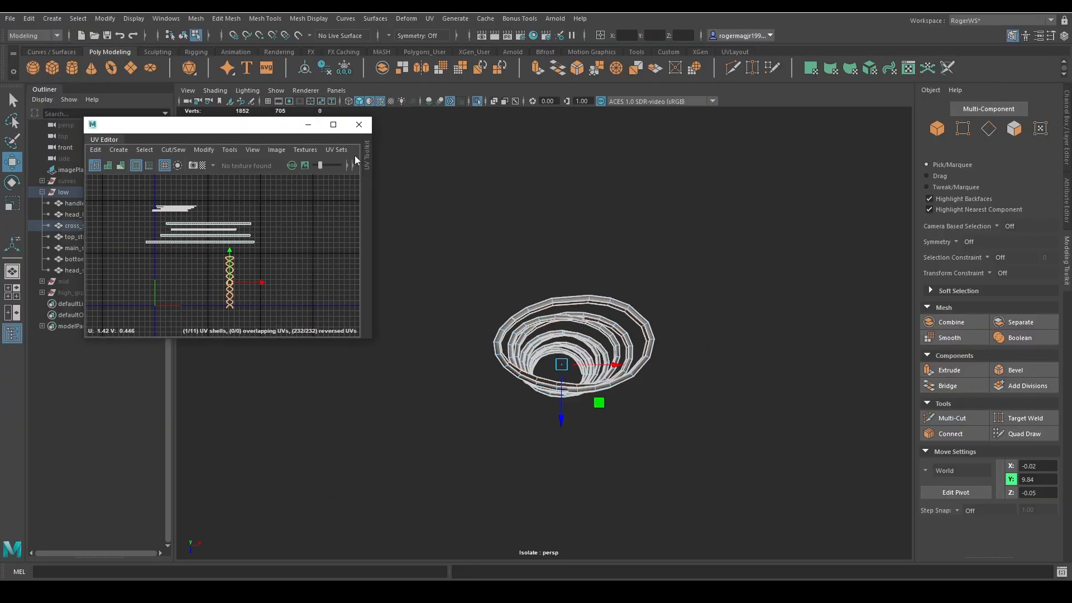
# Step: Unfold the remaining crossed shell and lay it out horizontally just below the wide strips
pyautogui.click(339, 122)
pyautogui.hotkey('ctrl', 'u')
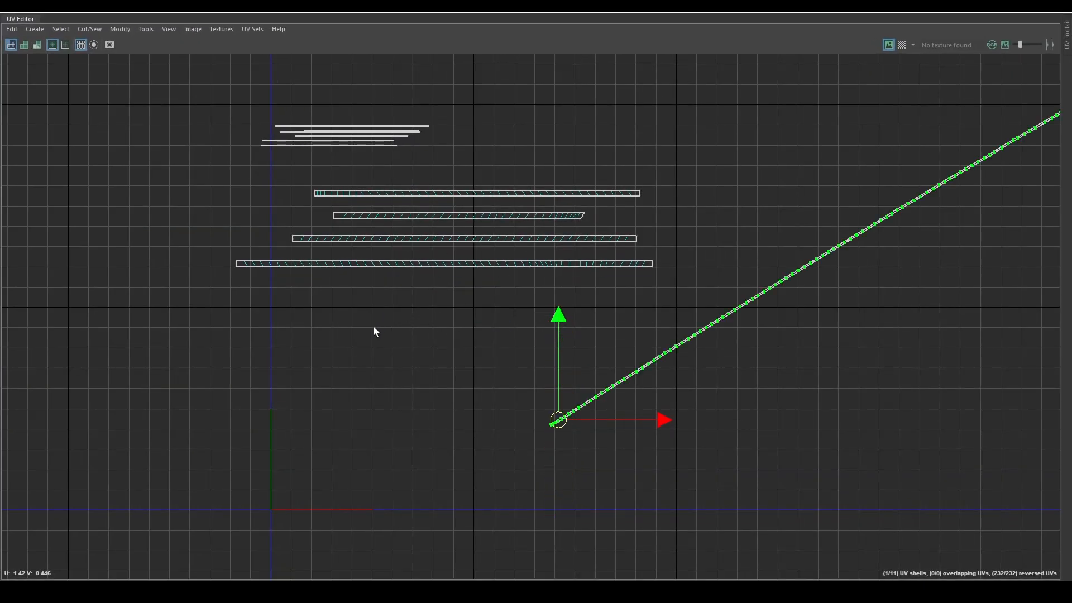
pyautogui.scroll(-7, 771, 240)
pyautogui.keyDown('alt'); pyautogui.moveTo(827, 218); pyautogui.dragTo(370, 259, button='middle'); pyautogui.keyUp('alt')
pyautogui.scroll(-2, 370, 259)
pyautogui.press('e')
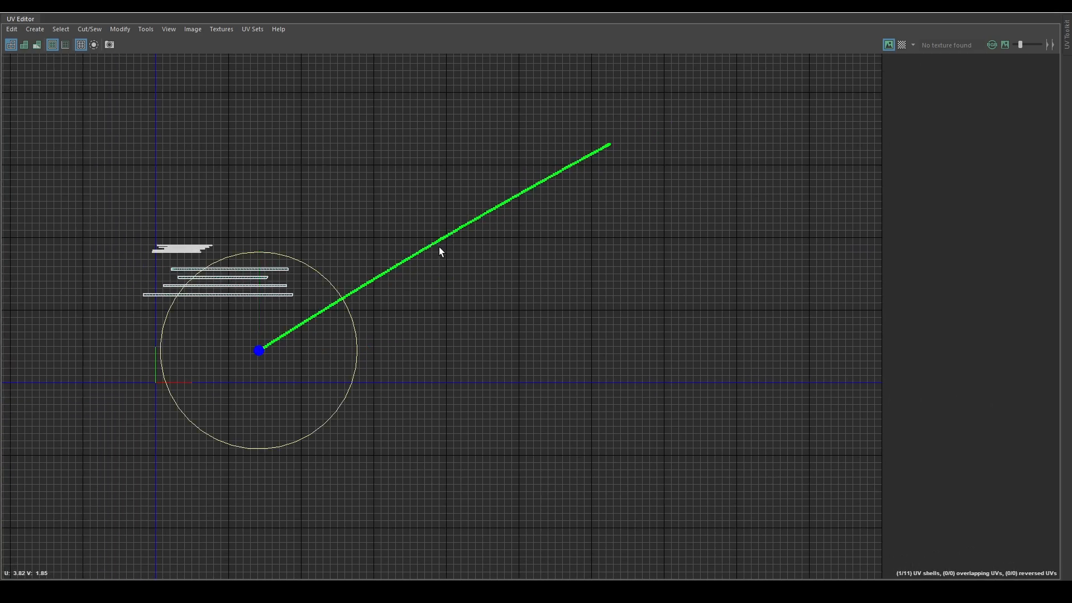
pyautogui.moveTo(319, 273); pyautogui.dragTo(341, 311)
pyautogui.press('w')
pyautogui.moveTo(293, 355); pyautogui.dragTo(142, 313)
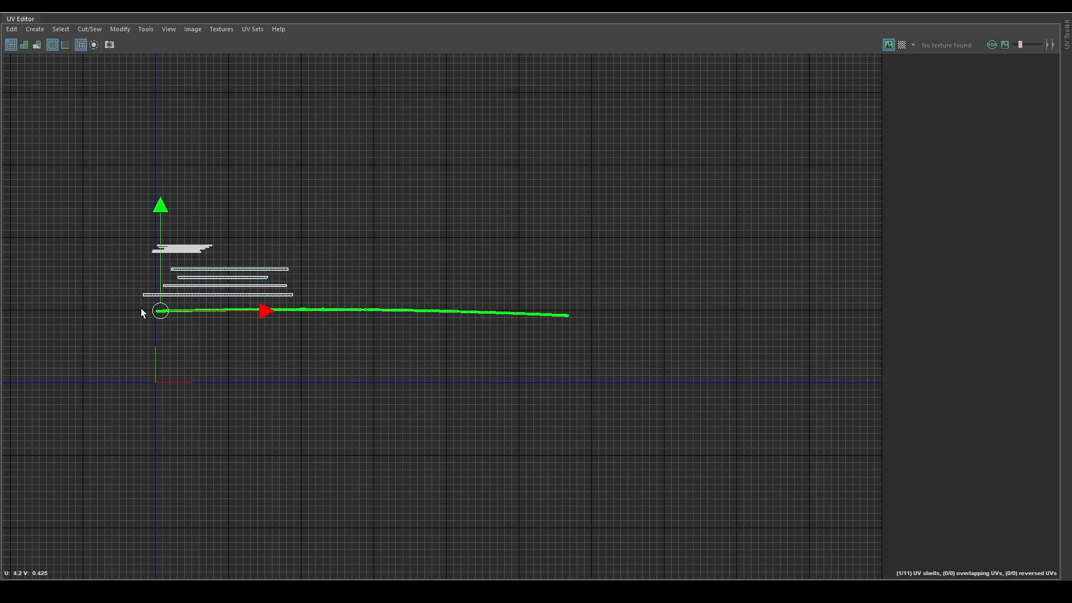
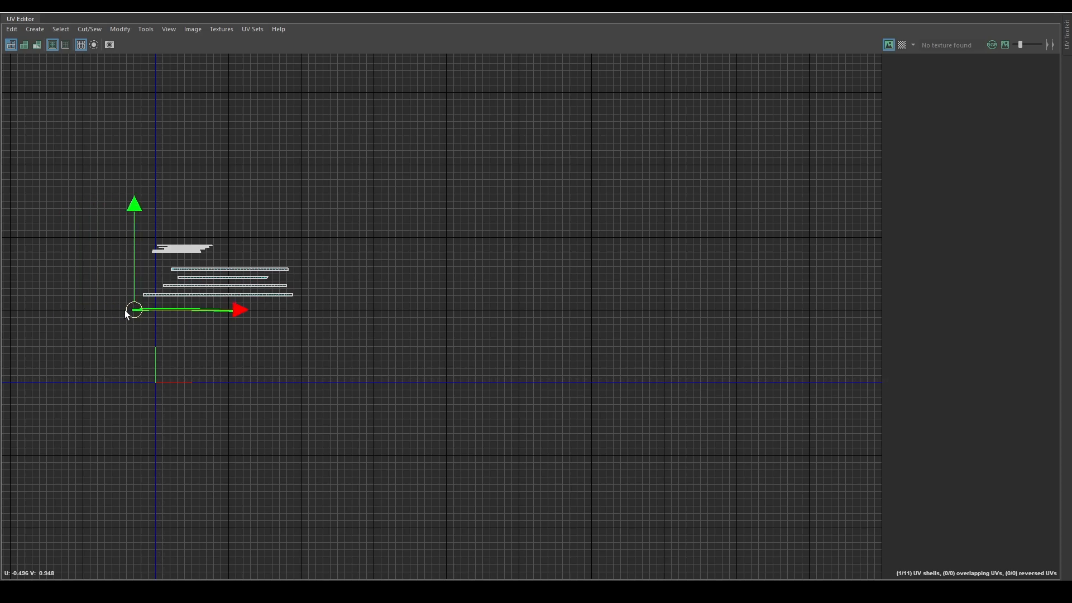
# Step: Straighten the unfolded thin shell into a clean horizontal strip
pyautogui.scroll(12, 157, 303)
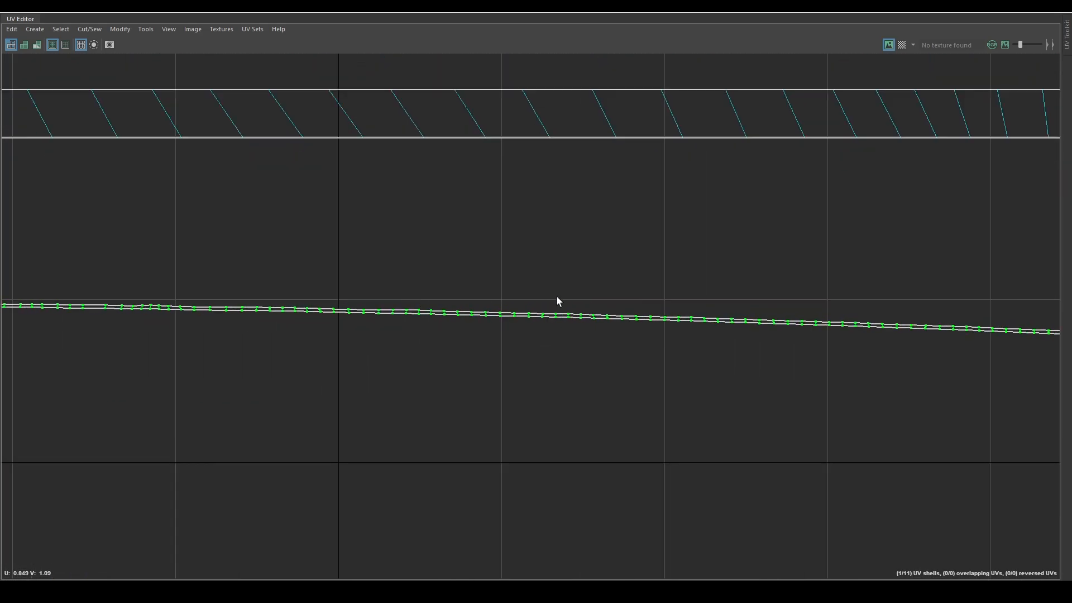
pyautogui.keyDown('alt'); pyautogui.moveTo(558, 296); pyautogui.dragTo(179, 279, button='middle'); pyautogui.keyUp('alt')
pyautogui.scroll(-1, 193, 270)
pyautogui.keyDown('shift'); pyautogui.moveTo(468, 263); pyautogui.dragTo(534, 200, button='right'); pyautogui.keyUp('shift')
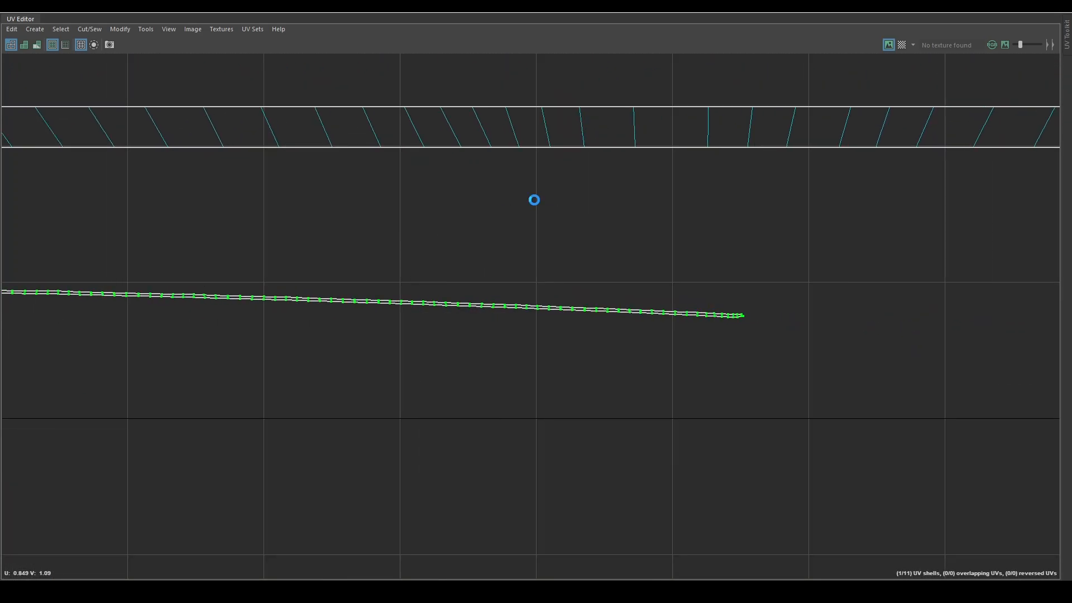
pyautogui.scroll(5, 817, 325)
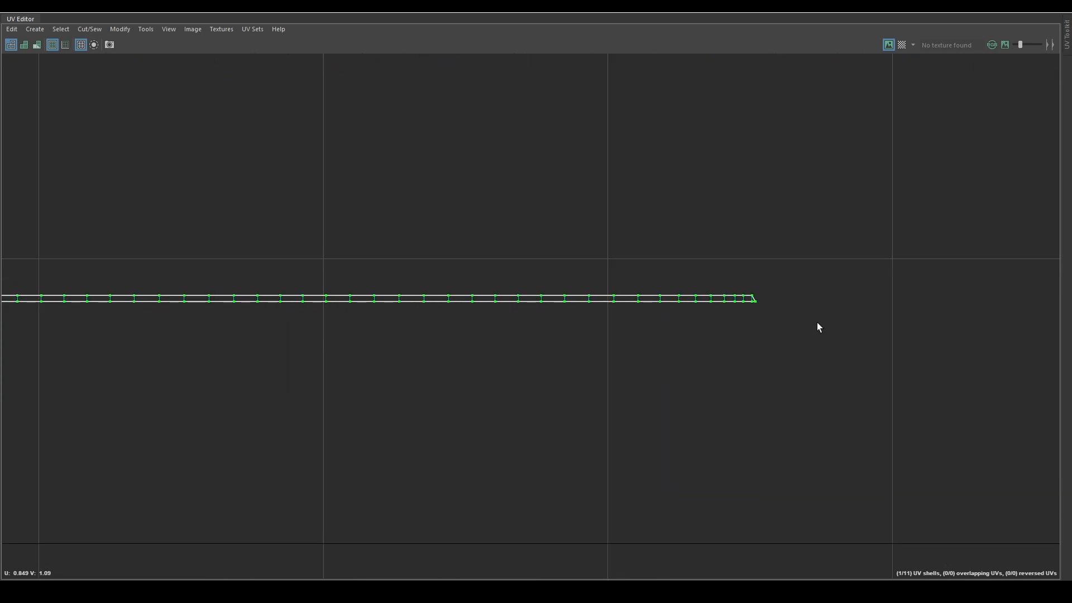
# Step: Try to even out the strip's slanted end by shifting its last cross edge and corner UV
pyautogui.scroll(4, 692, 301)
pyautogui.click(665, 287)
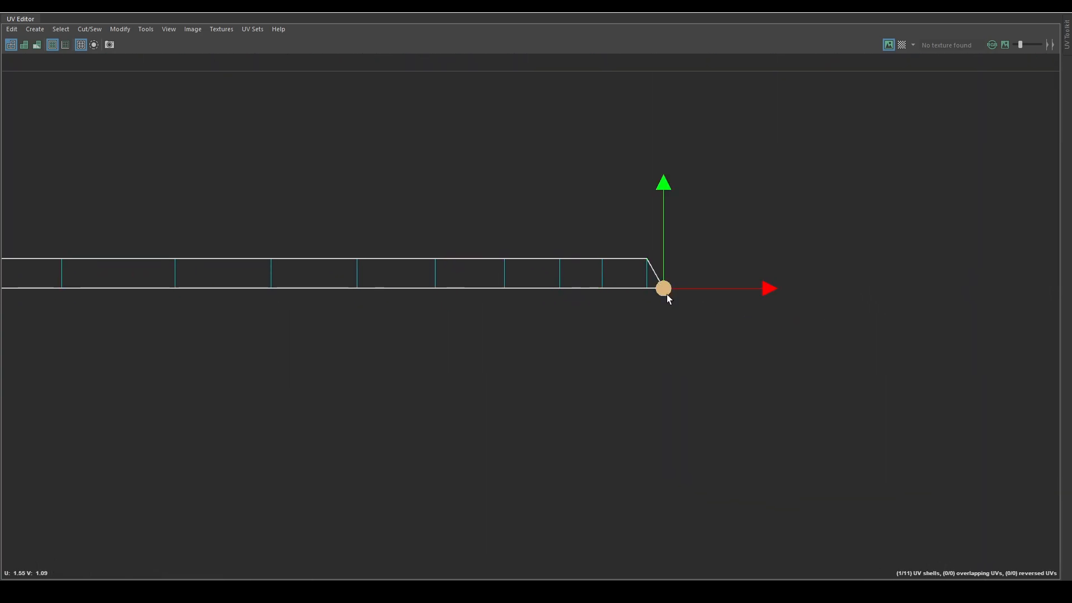
pyautogui.click(658, 259)
pyautogui.scroll(6, 661, 279)
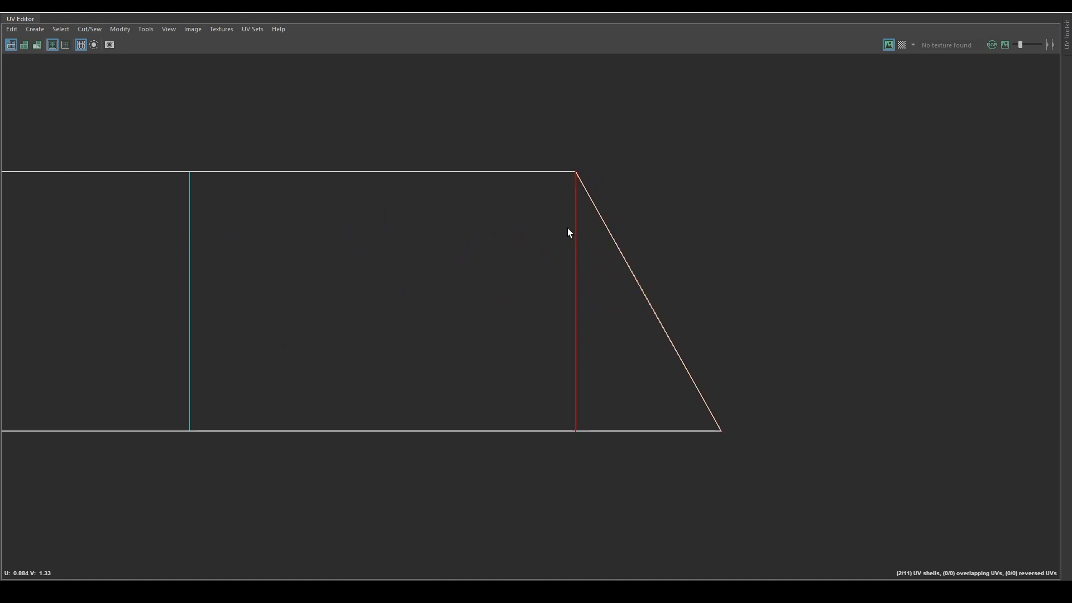
pyautogui.moveTo(669, 309); pyautogui.dragTo(638, 311)
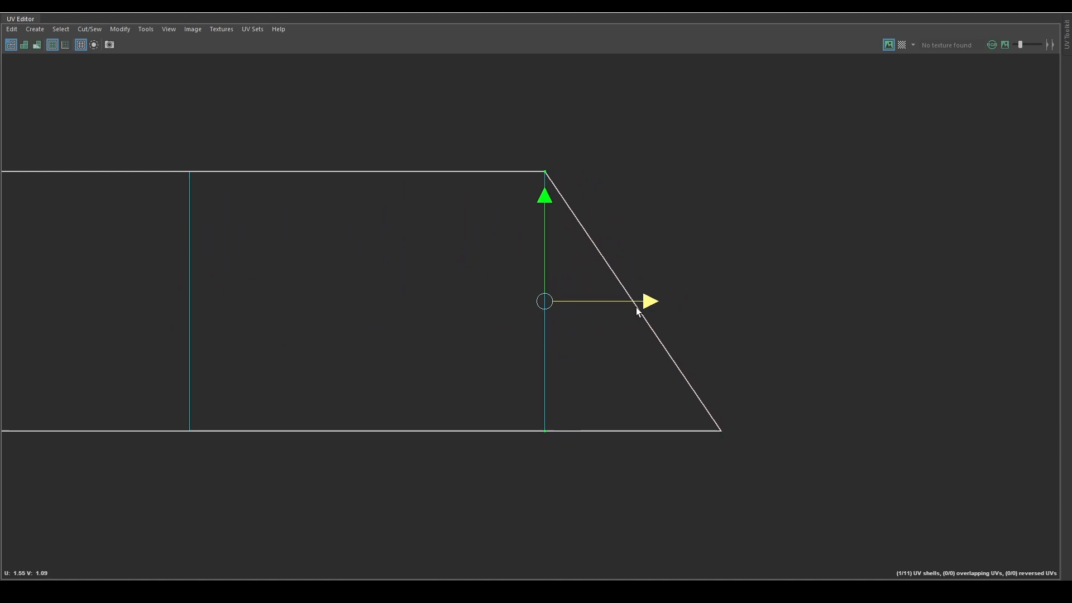
pyautogui.moveTo(575, 296); pyautogui.dragTo(430, 308)
pyautogui.hotkey('ctrl', 'z')
pyautogui.click(579, 172)
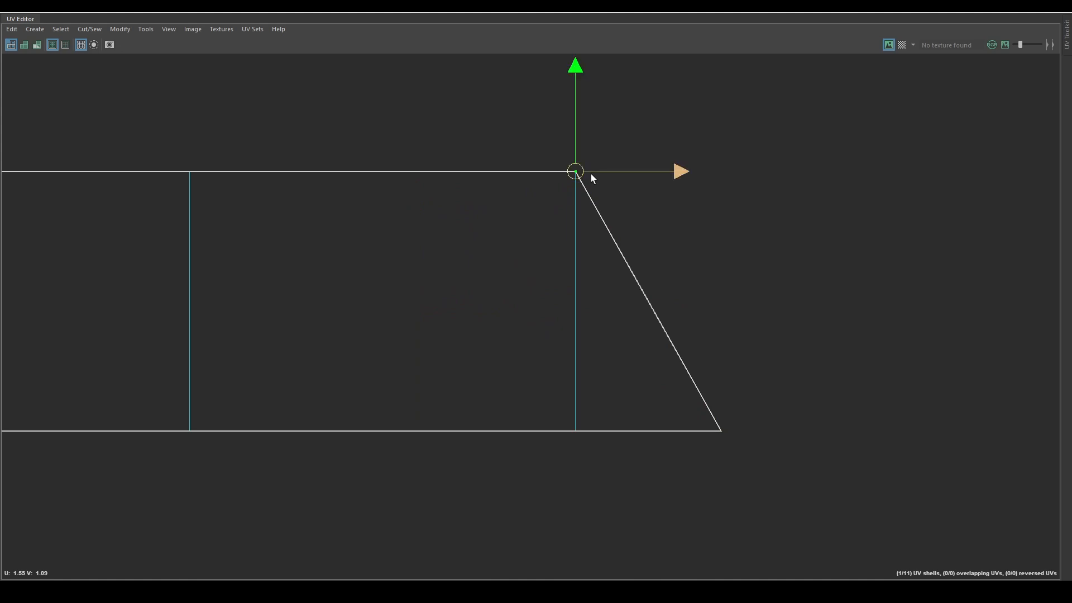
pyautogui.moveTo(621, 172); pyautogui.dragTo(583, 195)
pyautogui.hotkey('ctrl', 'z')
# Step: Delete the triangular end face that gives the thin strip its slanted end
pyautogui.scroll(-4, 625, 298)
pyautogui.click(977, 80)
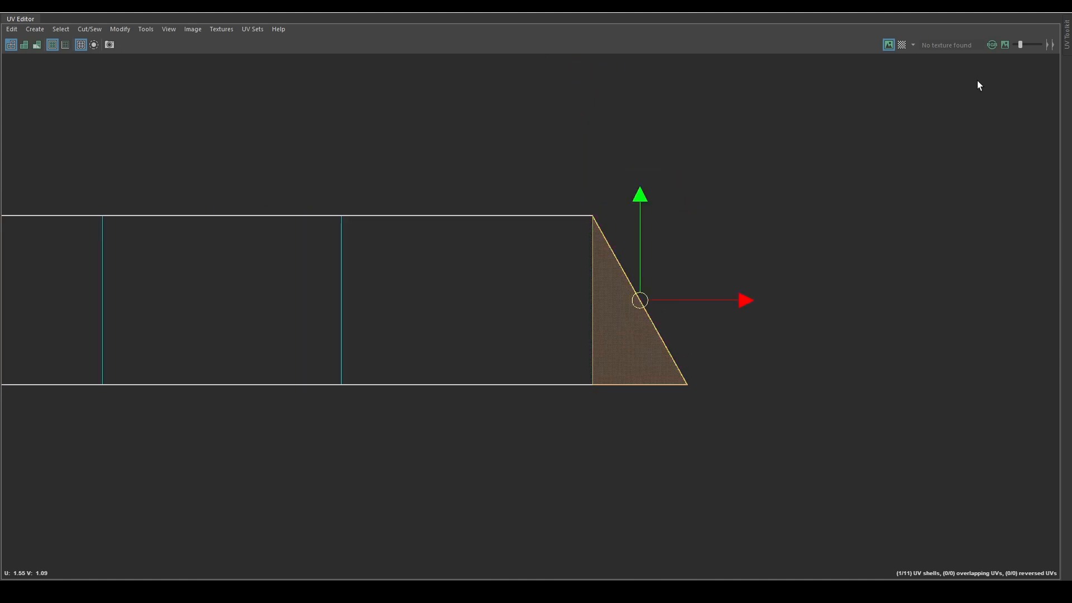
pyautogui.click(1034, 13)
pyautogui.press('f')
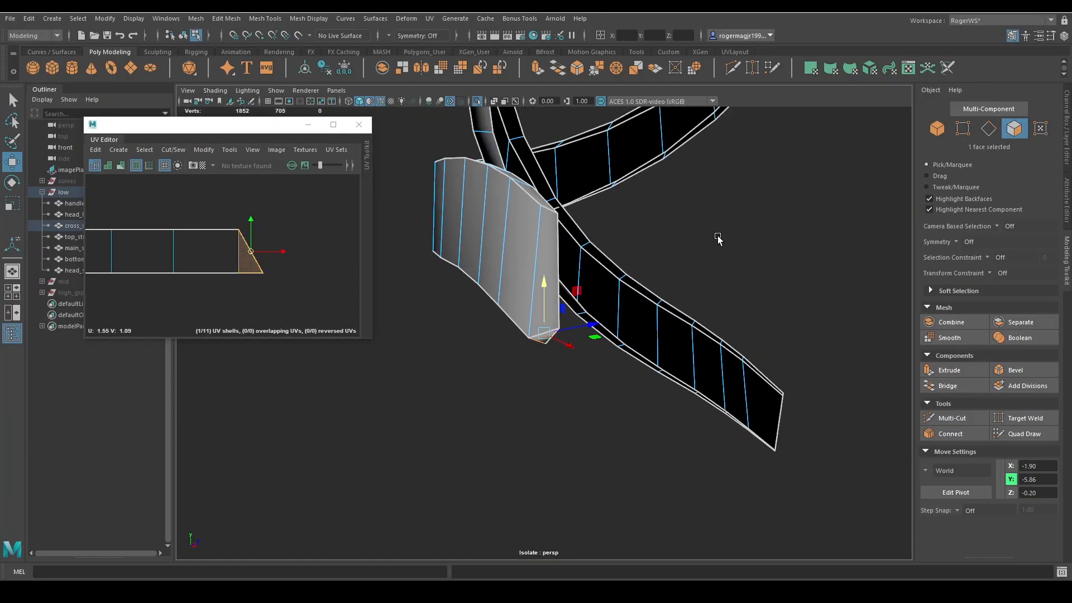
pyautogui.keyDown('alt'); pyautogui.moveTo(575, 265); pyautogui.dragTo(719, 283); pyautogui.keyUp('alt')
pyautogui.press('F8')
pyautogui.hotkey('ctrl', '1')
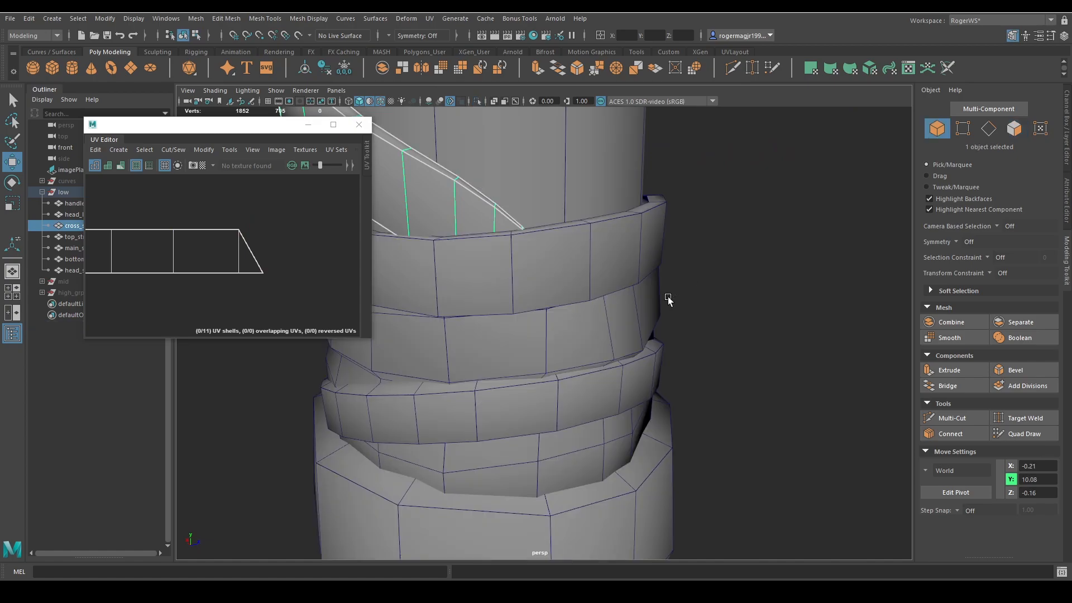
pyautogui.scroll(-4, 668, 295)
pyautogui.hotkey('ctrl', '1')
pyautogui.press('f')
pyautogui.press('F11')
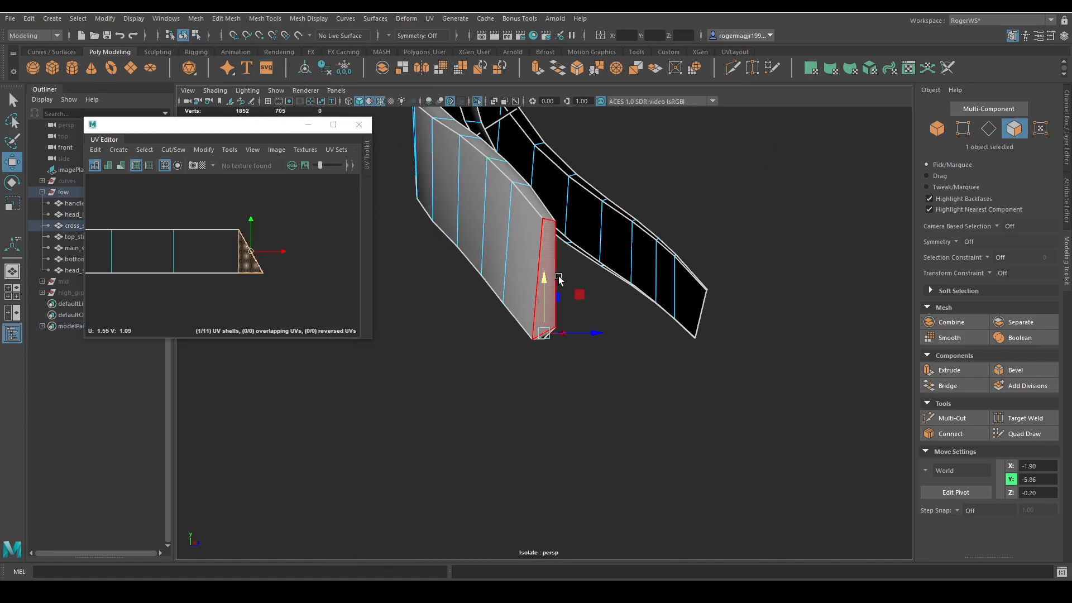
pyautogui.click(554, 315)
pyautogui.press('Delete')
pyautogui.press('F8')
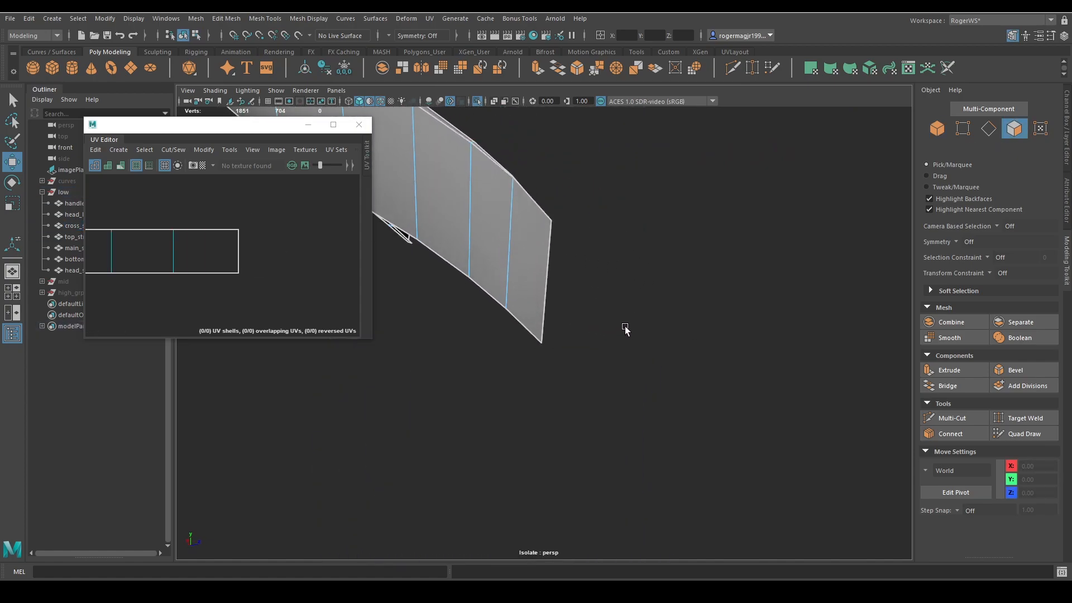
# Step: Examine the trimmed strap end with the handle shown, and return to the enlarged UV Editor
pyautogui.hotkey('ctrl', '1')
pyautogui.hotkey('ctrl', '1')
pyautogui.keyDown('alt'); pyautogui.moveTo(637, 296); pyautogui.dragTo(481, 299); pyautogui.keyUp('alt')
pyautogui.hotkey('ctrl', '1')
pyautogui.scroll(-5, 624, 305)
pyautogui.scroll(-5, 185, 256)
pyautogui.click(334, 128)
pyautogui.press('f')
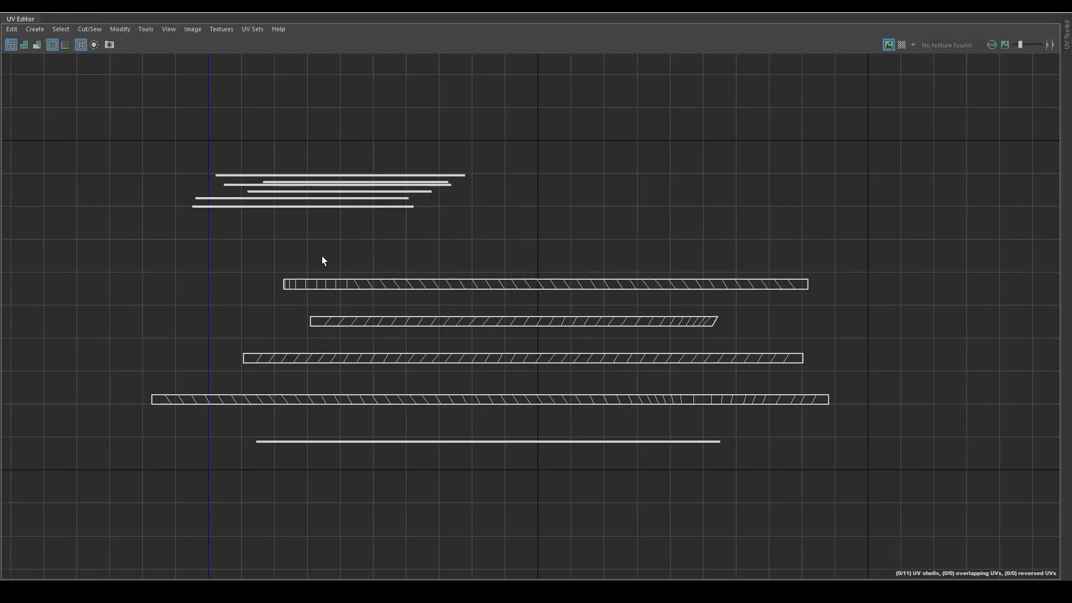
# Step: Cut the thin strip at a cross edge and move the separated shorter piece above the rest
pyautogui.scroll(15, 684, 439)
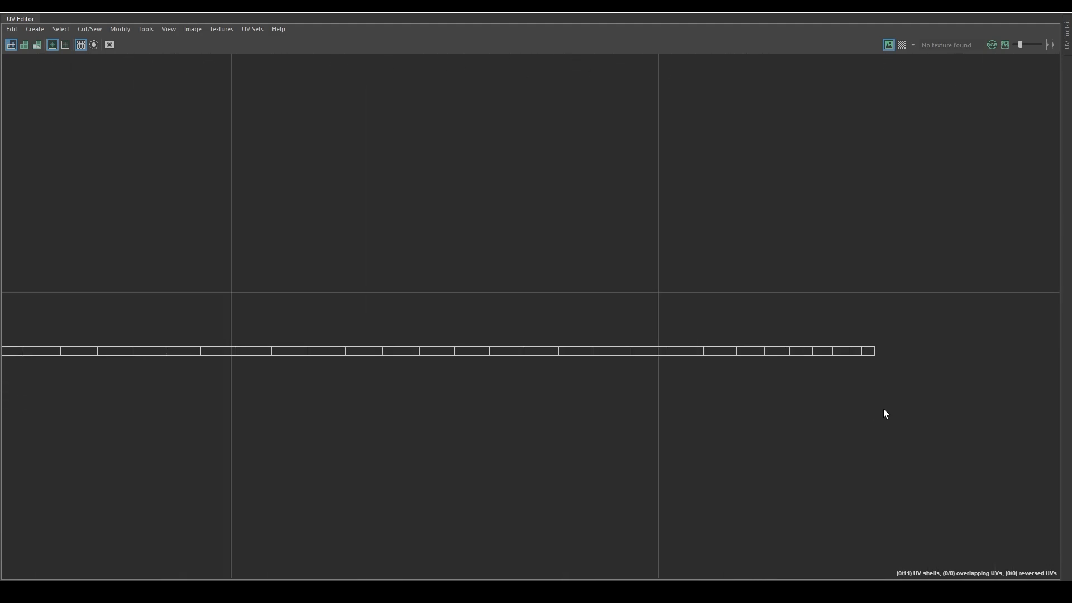
pyautogui.moveTo(816, 395); pyautogui.dragTo(824, 332, button='right')
pyautogui.scroll(-3, 304, 344)
pyautogui.keyDown('alt'); pyautogui.moveTo(211, 338); pyautogui.dragTo(509, 308, button='middle'); pyautogui.keyUp('alt')
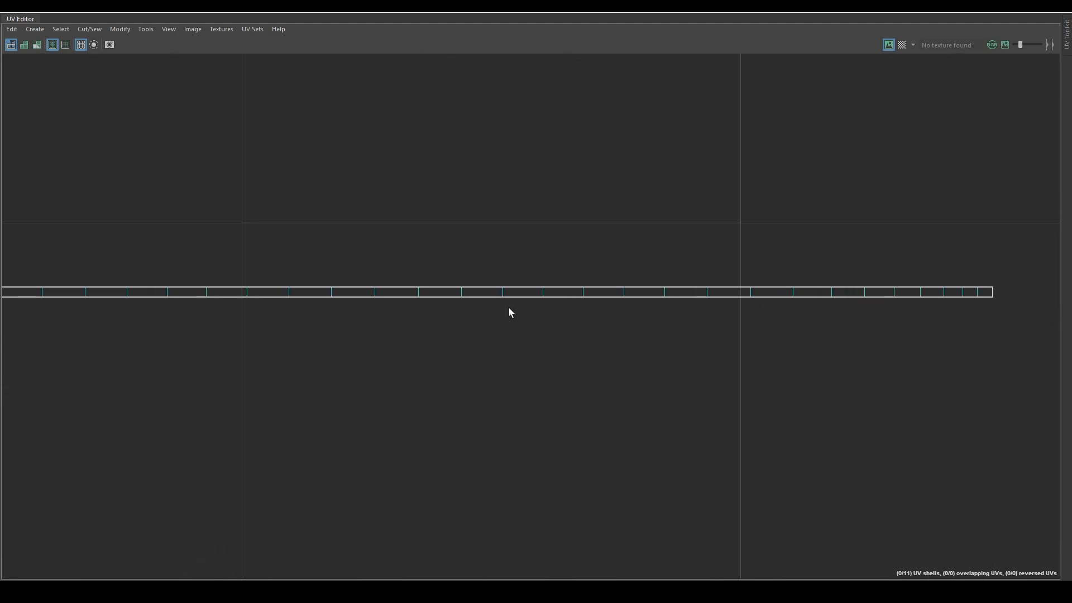
pyautogui.click(288, 295)
pyautogui.scroll(-6, 254, 310)
pyautogui.keyDown('alt'); pyautogui.moveTo(229, 313); pyautogui.dragTo(614, 285, button='middle'); pyautogui.keyUp('alt')
pyautogui.scroll(-3, 407, 310)
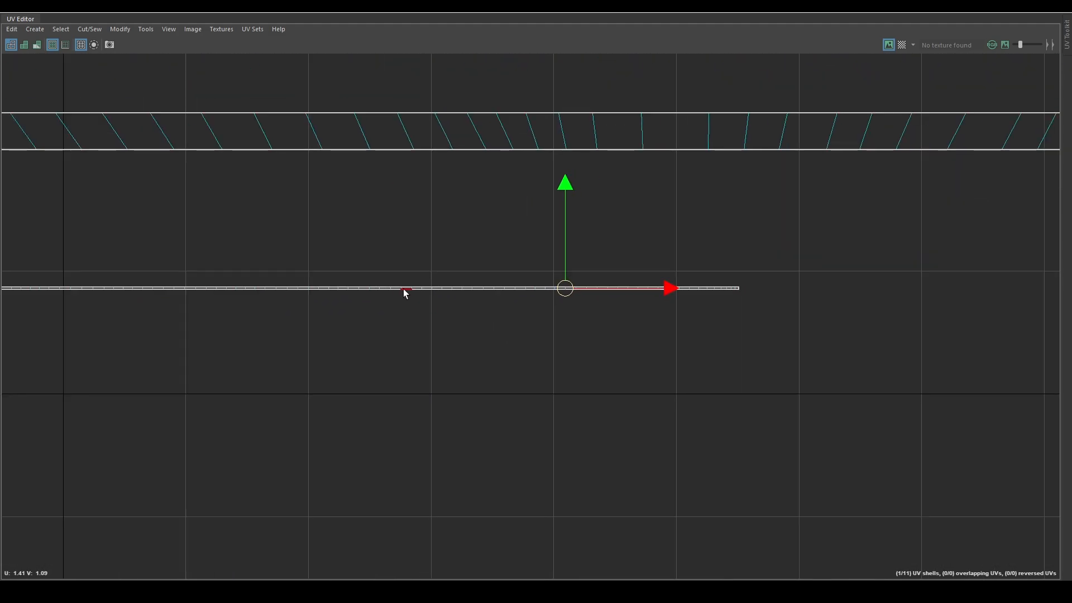
pyautogui.click(400, 287)
pyautogui.hotkey('shift', 'x')
pyautogui.scroll(-3, 250, 391)
pyautogui.keyDown('alt'); pyautogui.moveTo(357, 346); pyautogui.dragTo(535, 336, button='middle'); pyautogui.keyUp('alt')
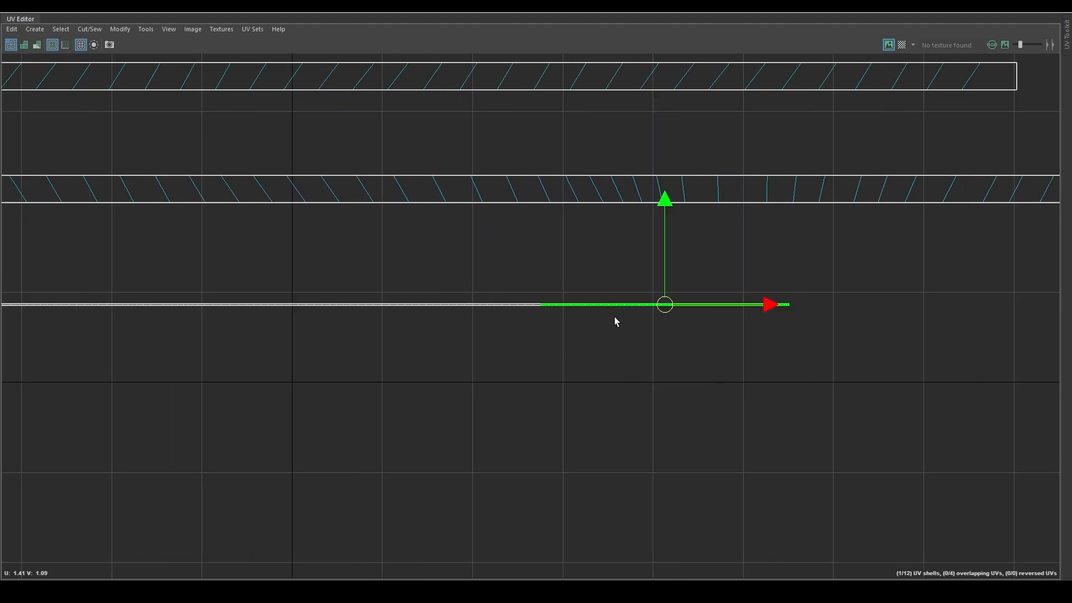
pyautogui.scroll(-3, 373, 339)
pyautogui.keyDown('alt'); pyautogui.moveTo(255, 319); pyautogui.dragTo(608, 320, button='middle'); pyautogui.keyUp('alt')
pyautogui.scroll(-3, 609, 320)
# Step: Cut the remaining long thin strip in half and move one half just below the first separated piece
pyautogui.click(452, 325)
pyautogui.moveTo(544, 354)
pyautogui.keyDown('alt'); pyautogui.mouseDown(button='middle')
pyautogui.moveTo(488, 354)
pyautogui.moveTo(547, 355)
pyautogui.mouseUp(button='middle'); pyautogui.keyUp('alt')
pyautogui.scroll(8, 548, 356)
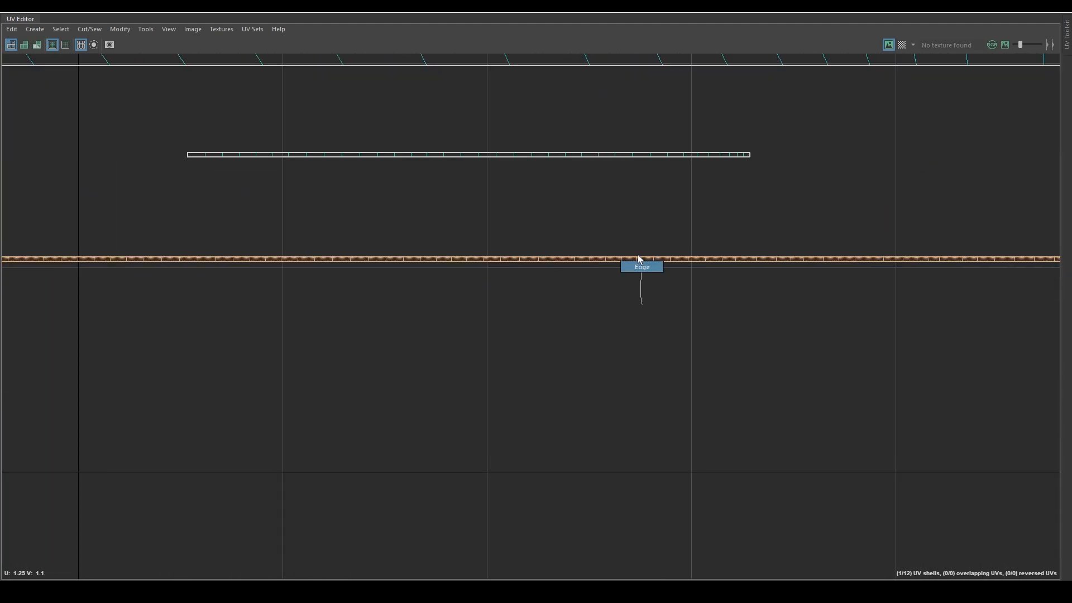
pyautogui.click(624, 262)
pyautogui.click(626, 262)
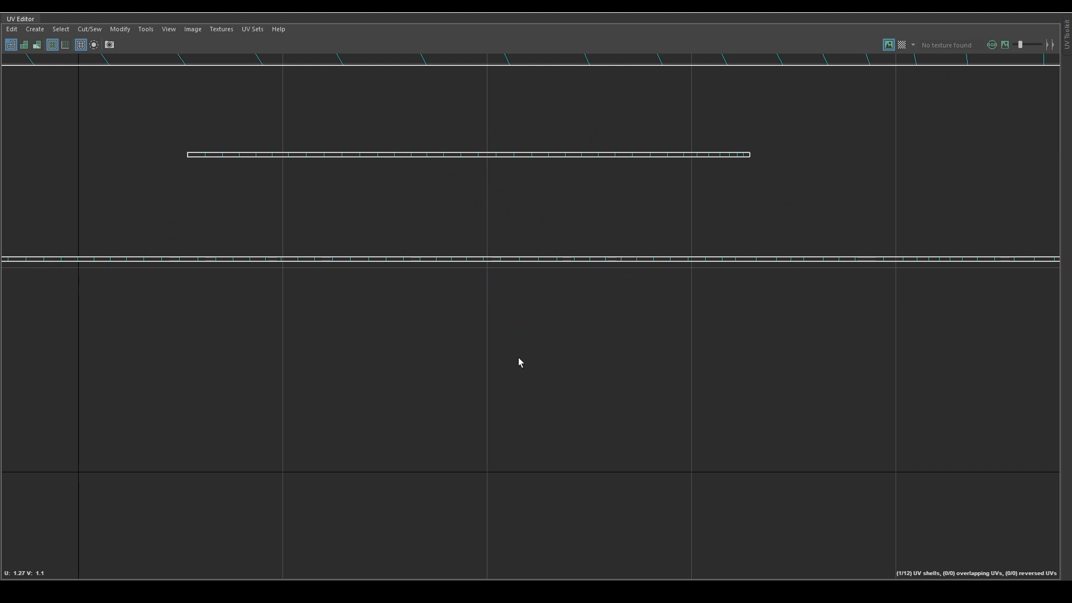
pyautogui.click(496, 260)
pyautogui.moveTo(479, 310); pyautogui.dragTo(742, 233, button='middle')
pyautogui.scroll(-3, 736, 247)
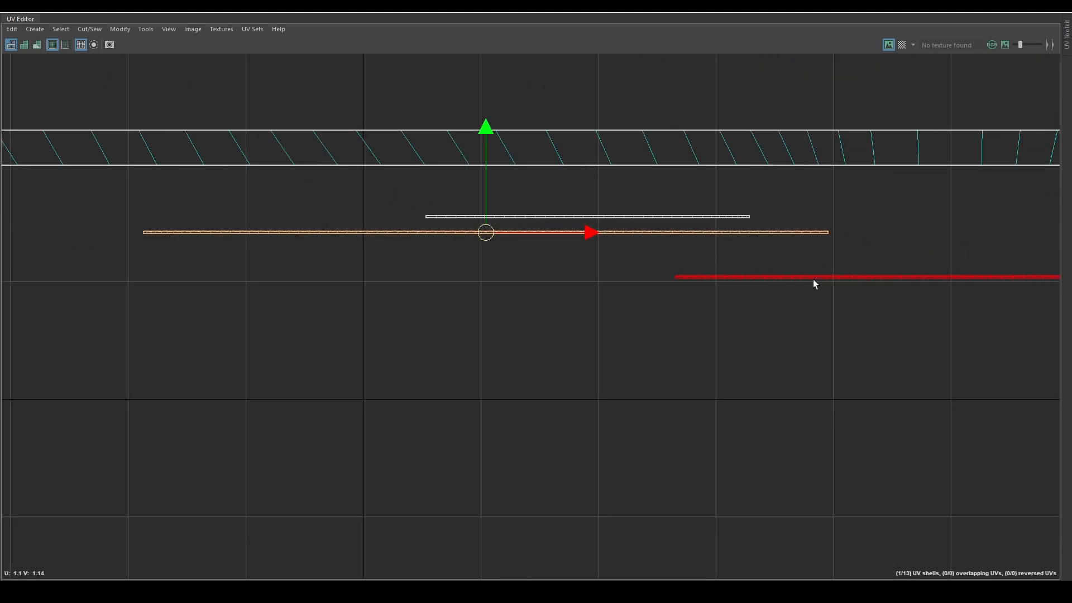
# Step: Bring the other long half below the separated pieces and cut both long halves at their middle edges
pyautogui.click(813, 279)
pyautogui.moveTo(839, 339); pyautogui.dragTo(330, 337, button='middle')
pyautogui.scroll(3, 484, 288)
pyautogui.click(483, 288)
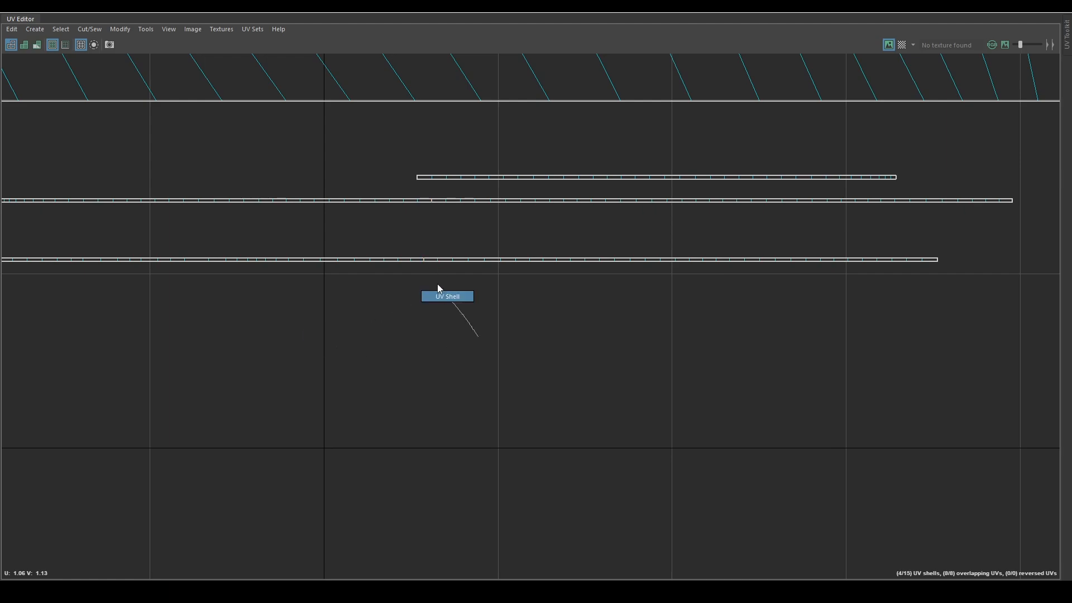
# Step: Move the four newly cut pieces apart and stack them around the first short strip
pyautogui.click(449, 260)
pyautogui.moveTo(490, 337); pyautogui.dragTo(434, 295, button='middle')
pyautogui.click(353, 260)
pyautogui.moveTo(346, 283); pyautogui.dragTo(826, 280, button='middle')
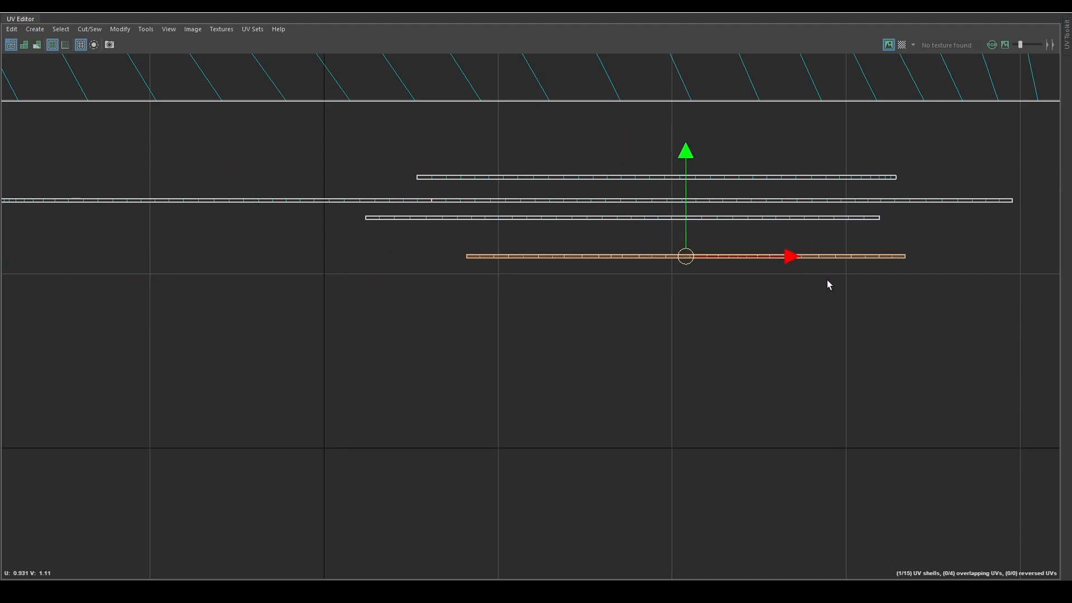
pyautogui.click(586, 202)
pyautogui.moveTo(557, 307); pyautogui.dragTo(587, 301, button='middle')
pyautogui.click(352, 201)
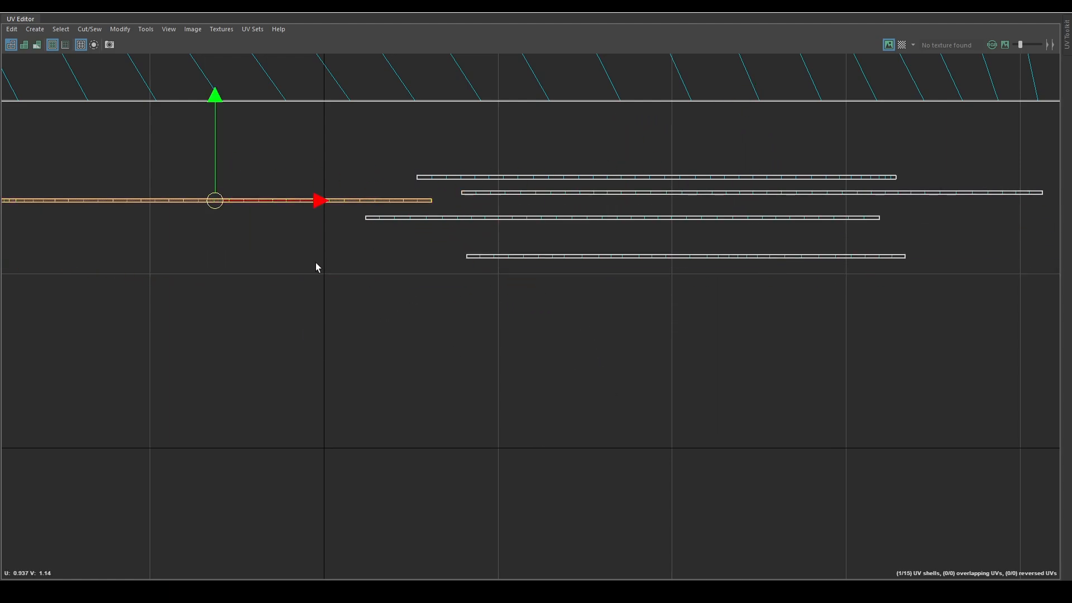
pyautogui.moveTo(316, 267); pyautogui.dragTo(837, 217, button='middle')
# Step: Restore the small UV Editor and examine the crossed straps on the model alongside the handle and axe head parts
pyautogui.scroll(-10, 792, 236)
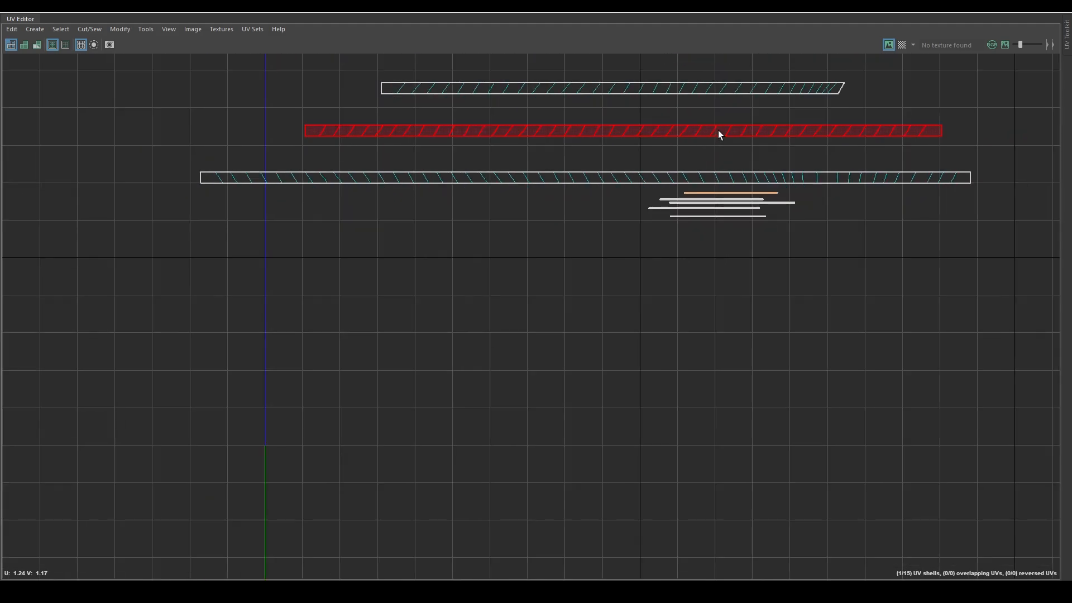
pyautogui.scroll(-3, 718, 130)
pyautogui.keyDown('alt'); pyautogui.moveTo(718, 130); pyautogui.dragTo(572, 364, button='middle'); pyautogui.keyUp('alt')
pyautogui.click(1027, 10)
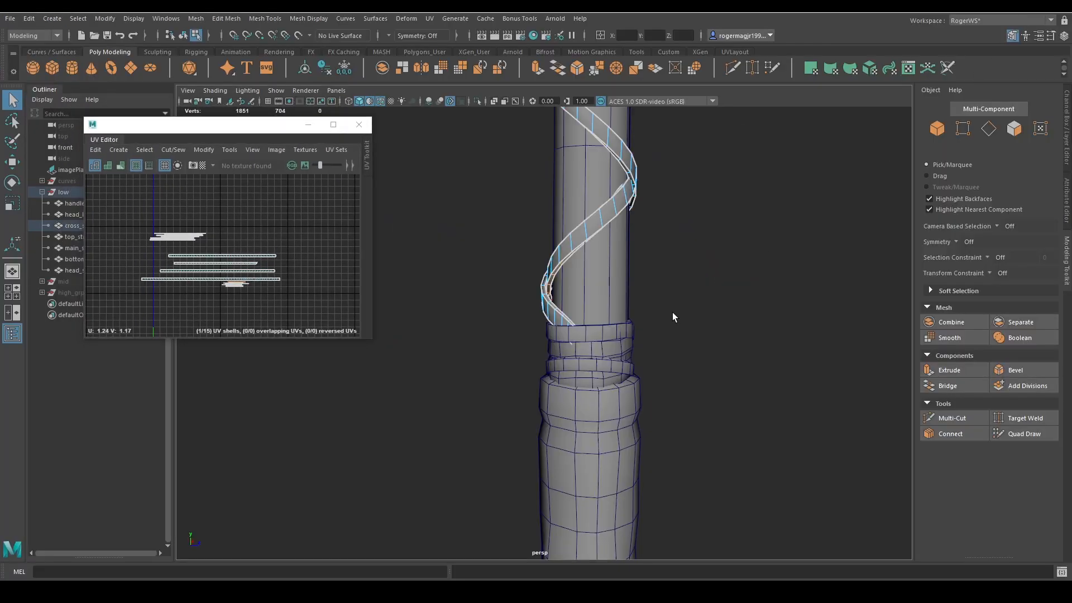
pyautogui.press('F8')
pyautogui.scroll(-6, 657, 247)
pyautogui.click(656, 246)
pyautogui.click(554, 208)
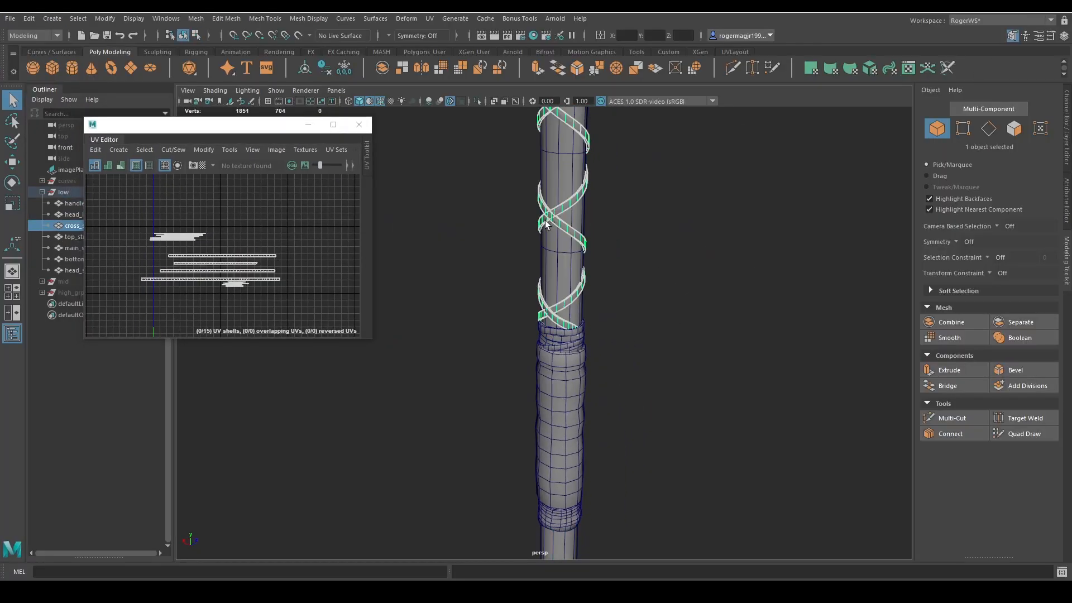
pyautogui.keyDown('alt'); pyautogui.moveTo(554, 210); pyautogui.dragTo(603, 225); pyautogui.keyUp('alt')
pyautogui.scroll(-5, 642, 296)
pyautogui.keyDown('alt'); pyautogui.moveTo(644, 297); pyautogui.dragTo(609, 246); pyautogui.keyUp('alt')
pyautogui.scroll(5, 583, 233)
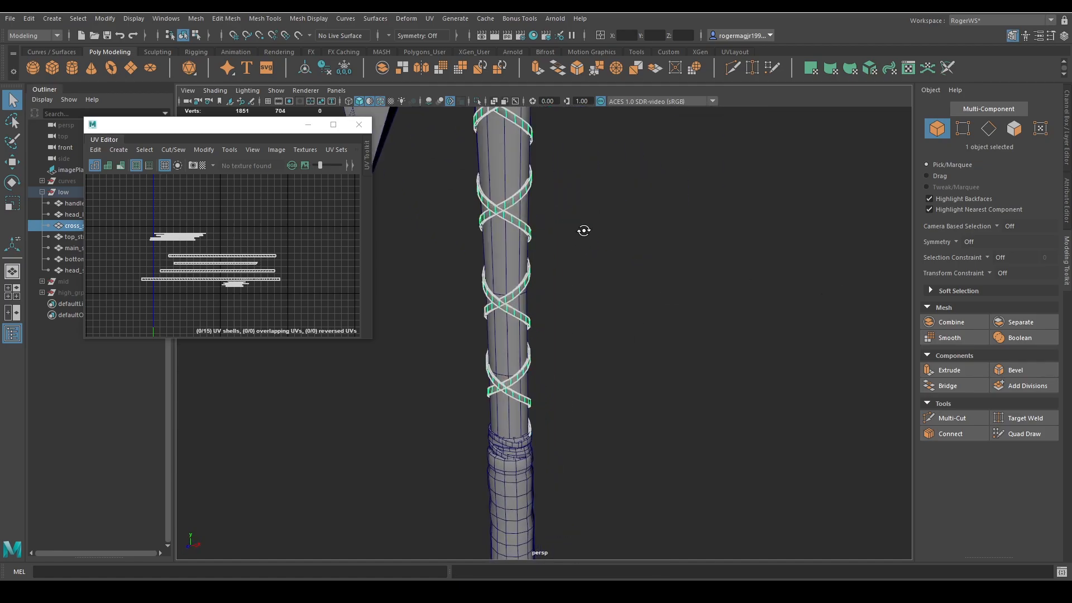
pyautogui.keyDown('alt'); pyautogui.moveTo(581, 232); pyautogui.dragTo(601, 338, button='middle'); pyautogui.keyUp('alt')
pyautogui.keyDown('shift'); pyautogui.click(533, 241); pyautogui.keyUp('shift')
pyautogui.keyDown('shift'); pyautogui.click(526, 175); pyautogui.keyUp('shift')
pyautogui.keyDown('shift'); pyautogui.click(567, 163); pyautogui.keyUp('shift')
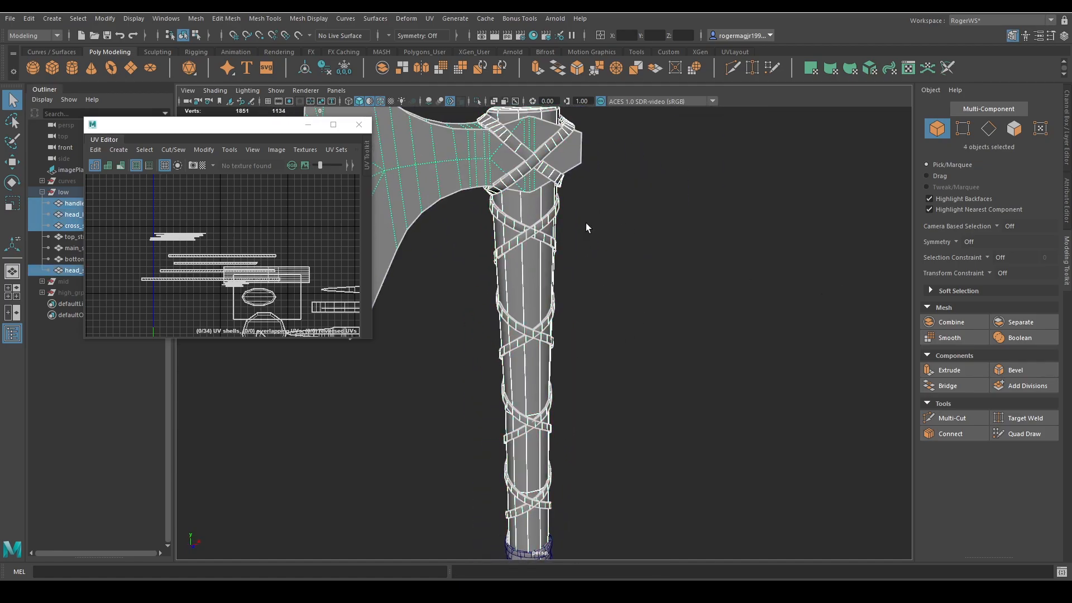
# Step: Select the wrapped strap object around the handle just above the main grip wrapping
pyautogui.scroll(-4, 587, 229)
pyautogui.keyDown('alt'); pyautogui.moveTo(580, 251); pyautogui.dragTo(558, 236); pyautogui.keyUp('alt')
pyautogui.keyDown('alt'); pyautogui.moveTo(614, 385); pyautogui.dragTo(587, 252, button='middle'); pyautogui.keyUp('alt')
pyautogui.scroll(5, 603, 353)
pyautogui.scroll(6, 565, 261)
pyautogui.click(638, 174)
pyautogui.scroll(3, 579, 267)
pyautogui.keyDown('alt'); pyautogui.moveTo(582, 206); pyautogui.dragTo(568, 246, button='middle'); pyautogui.keyUp('alt')
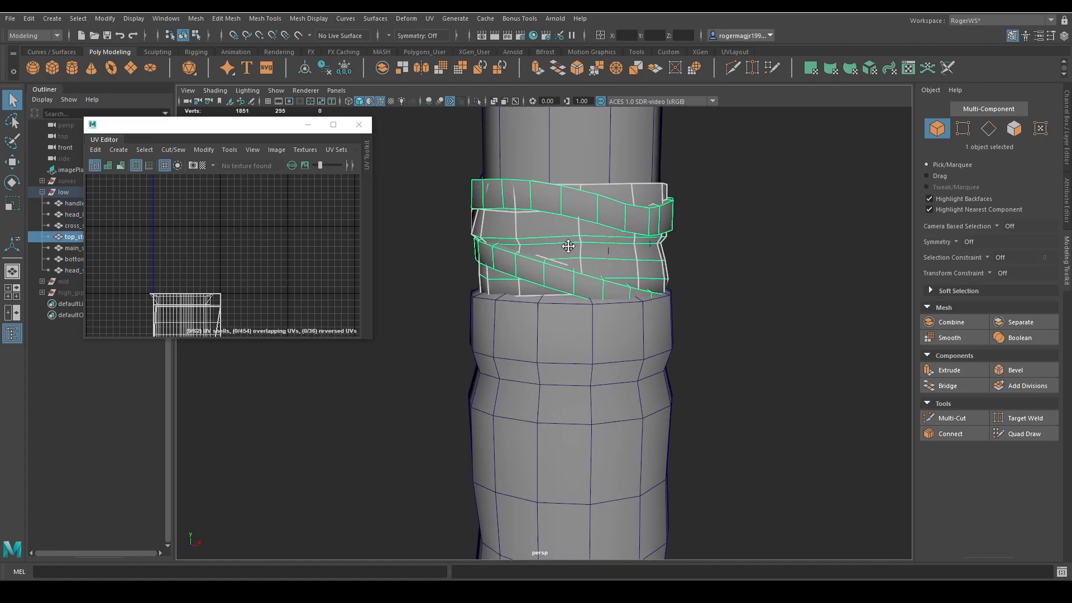
pyautogui.scroll(3, 568, 246)
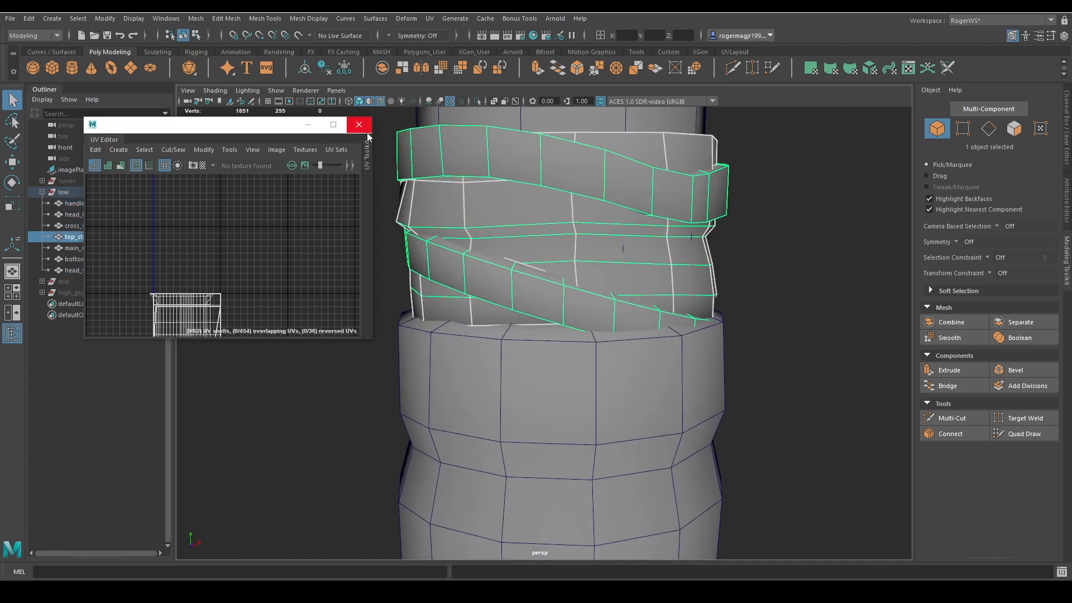
# Step: Isolate the wrapped strap, select all of its faces and apply a planar UV projection
pyautogui.hotkey('ctrl', '1')
pyautogui.scroll(-5, 559, 222)
pyautogui.press('F11')
pyautogui.moveTo(712, 171); pyautogui.dragTo(445, 382)
pyautogui.keyDown('shift'); pyautogui.moveTo(246, 243); pyautogui.dragTo(261, 223, button='right'); pyautogui.keyUp('shift')
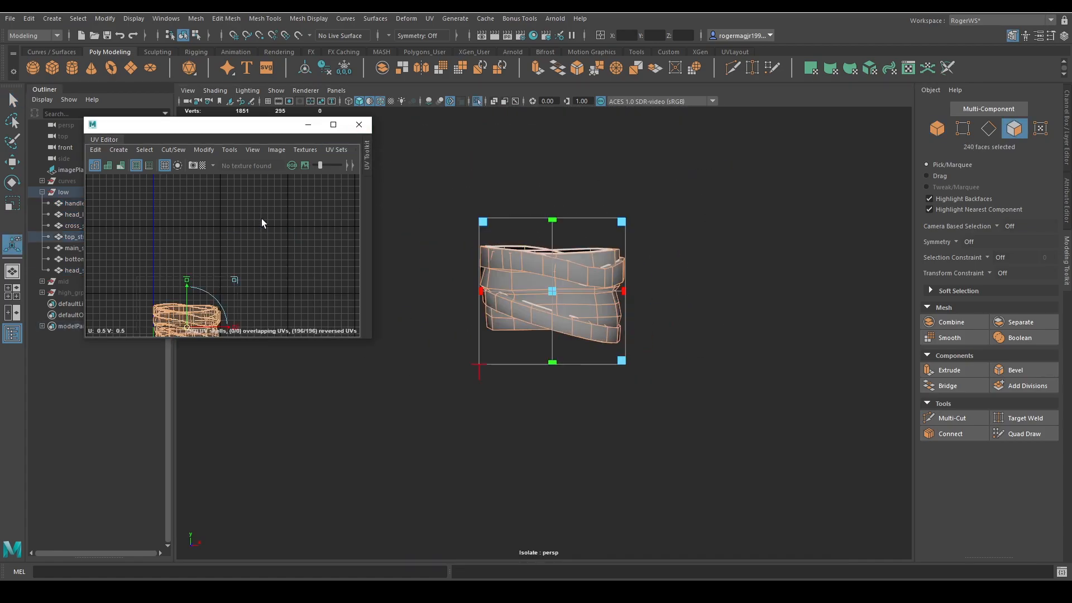
# Step: Isolate the uppermost strap band of the top handle wrap by its connected faces
pyautogui.press('w')
pyautogui.scroll(4, 592, 284)
pyautogui.keyDown('alt'); pyautogui.moveTo(593, 284); pyautogui.dragTo(610, 279); pyautogui.keyUp('alt')
pyautogui.press('q')
pyautogui.click(686, 235)
pyautogui.doubleClick(574, 210)
pyautogui.hotkey('ctrl', '1')
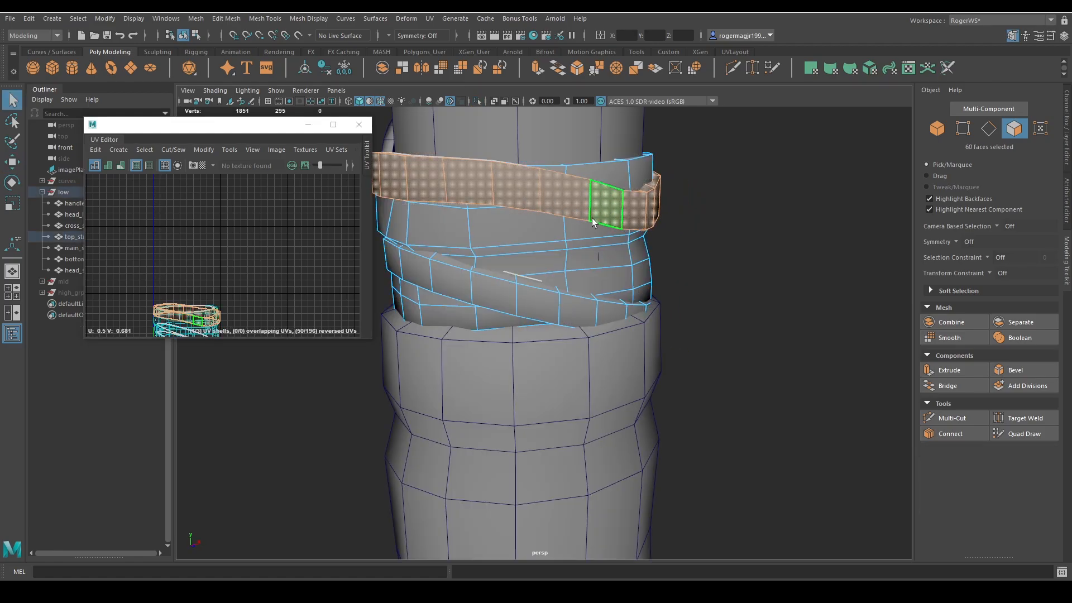
pyautogui.hotkey('ctrl', '1')
# Step: Separate the band's outer face loop into its own UV shell and move it above the other UVs
pyautogui.click(608, 206)
pyautogui.keyDown('shift'); pyautogui.doubleClick(575, 200); pyautogui.keyUp('shift')
pyautogui.scroll(-4, 600, 220)
pyautogui.keyDown('alt'); pyautogui.moveTo(623, 244); pyautogui.dragTo(571, 233); pyautogui.keyUp('alt')
pyautogui.keyDown('shift'); pyautogui.moveTo(235, 278); pyautogui.dragTo(246, 249, button='right'); pyautogui.keyUp('shift')
pyautogui.press('w')
pyautogui.moveTo(247, 286); pyautogui.dragTo(266, 216, button='middle')
pyautogui.scroll(5, 303, 231)
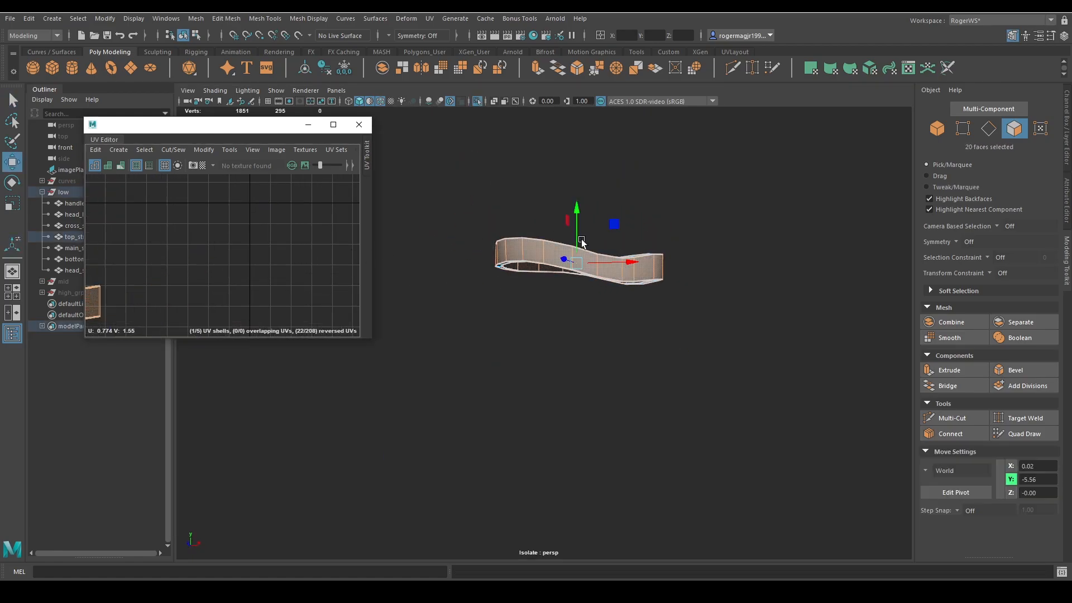
# Step: Cut the outer loop's UVs along one vertical edge of the band
pyautogui.press('f')
pyautogui.press('q')
pyautogui.keyDown('alt'); pyautogui.moveTo(533, 287); pyautogui.dragTo(667, 317); pyautogui.keyUp('alt')
pyautogui.press('w')
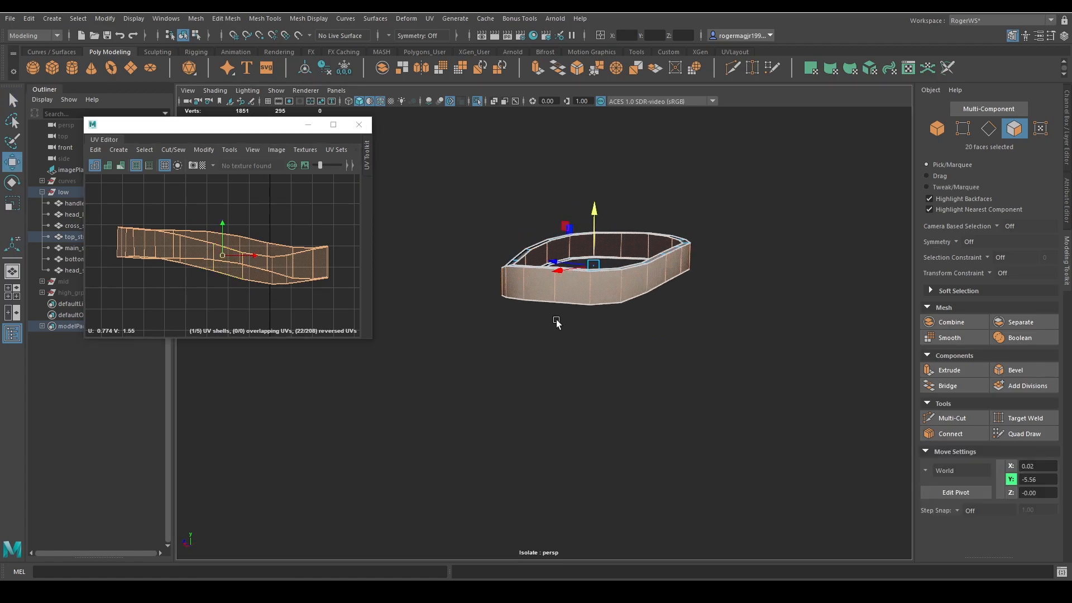
pyautogui.keyDown('alt'); pyautogui.moveTo(558, 321); pyautogui.dragTo(653, 317); pyautogui.keyUp('alt')
pyautogui.press('q')
pyautogui.moveTo(482, 328); pyautogui.dragTo(480, 281, button='right')
pyautogui.click(476, 278)
pyautogui.hotkey('shift', 'x')
# Step: Unfold the cut outer loop and rotate its UV shell to lie horizontally
pyautogui.moveTo(187, 246); pyautogui.dragTo(196, 257, button='right')
pyautogui.click(200, 263)
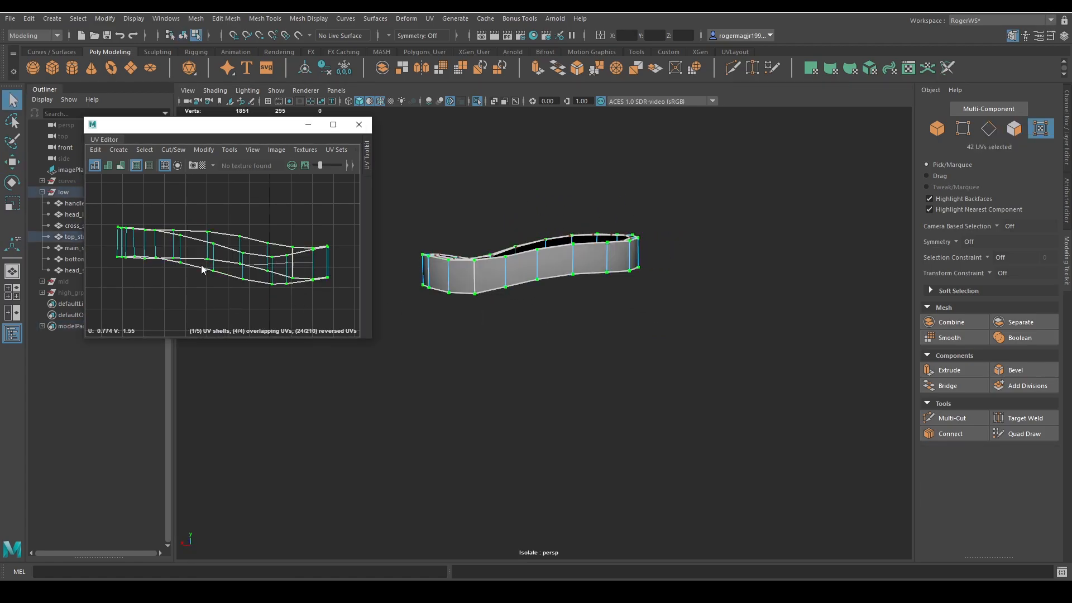
pyautogui.hotkey('ctrl', 'u')
pyautogui.scroll(-5, 259, 264)
pyautogui.press('e')
pyautogui.moveTo(277, 254); pyautogui.dragTo(211, 196)
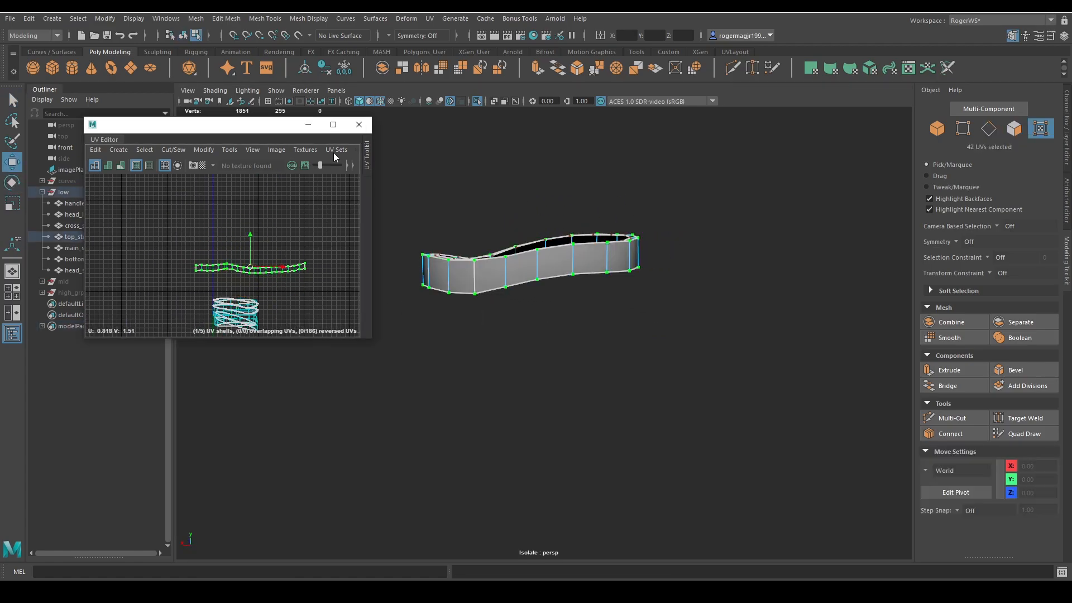
# Step: Straighten the outer loop's UV shell into a rectangular strip in the enlarged UV Editor, restoring its small size when done
pyautogui.click(337, 129)
pyautogui.scroll(3, 421, 300)
pyautogui.press('q')
pyautogui.moveTo(472, 297)
pyautogui.keyDown('shift'); pyautogui.mouseDown(button='right')
pyautogui.moveTo(536, 276)
pyautogui.moveTo(523, 221)
pyautogui.mouseUp(button='right'); pyautogui.keyUp('shift')
pyautogui.click(1032, 8)
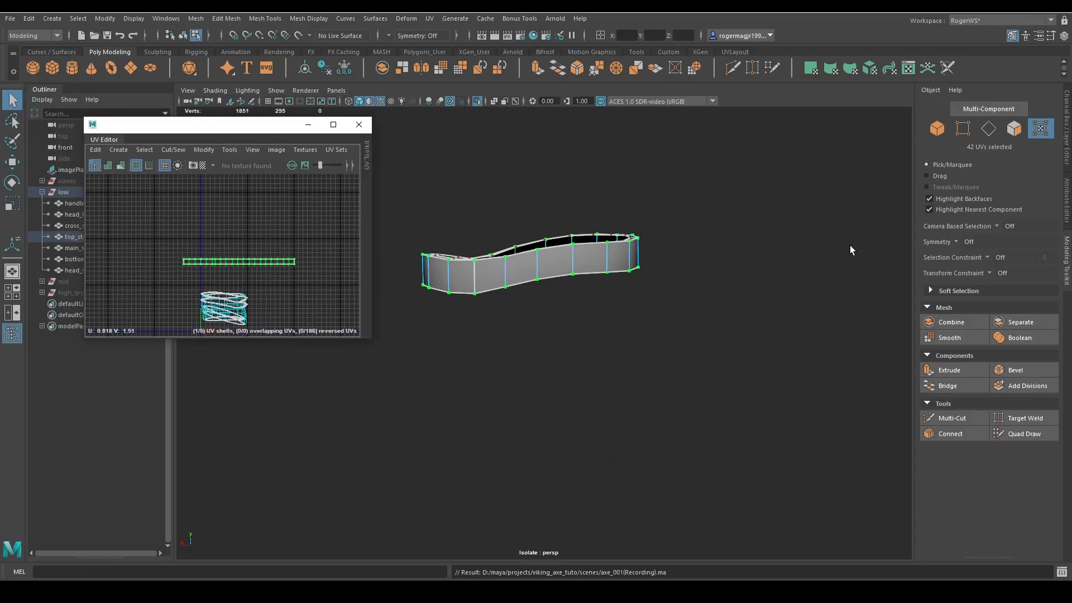
# Step: Separate the band's thin upper and lower rim face loops into their own UV shells and move them above the strip
pyautogui.keyDown('alt'); pyautogui.moveTo(850, 246); pyautogui.dragTo(766, 346); pyautogui.keyUp('alt')
pyautogui.moveTo(640, 296); pyautogui.dragTo(638, 328, button='right')
pyautogui.click(639, 331)
pyautogui.keyDown('shift'); pyautogui.doubleClick(643, 322); pyautogui.keyUp('shift')
pyautogui.keyDown('alt'); pyautogui.moveTo(645, 330); pyautogui.dragTo(642, 240); pyautogui.keyUp('alt')
pyautogui.keyDown('shift'); pyautogui.click(616, 213); pyautogui.keyUp('shift')
pyautogui.keyDown('shift'); pyautogui.doubleClick(612, 196); pyautogui.keyUp('shift')
pyautogui.keyDown('shift'); pyautogui.click(622, 211); pyautogui.keyUp('shift')
pyautogui.keyDown('shift'); pyautogui.doubleClick(618, 195); pyautogui.keyUp('shift')
pyautogui.keyDown('alt'); pyautogui.moveTo(636, 188); pyautogui.dragTo(581, 296); pyautogui.keyUp('alt')
pyautogui.click(557, 304)
pyautogui.doubleClick(557, 304)
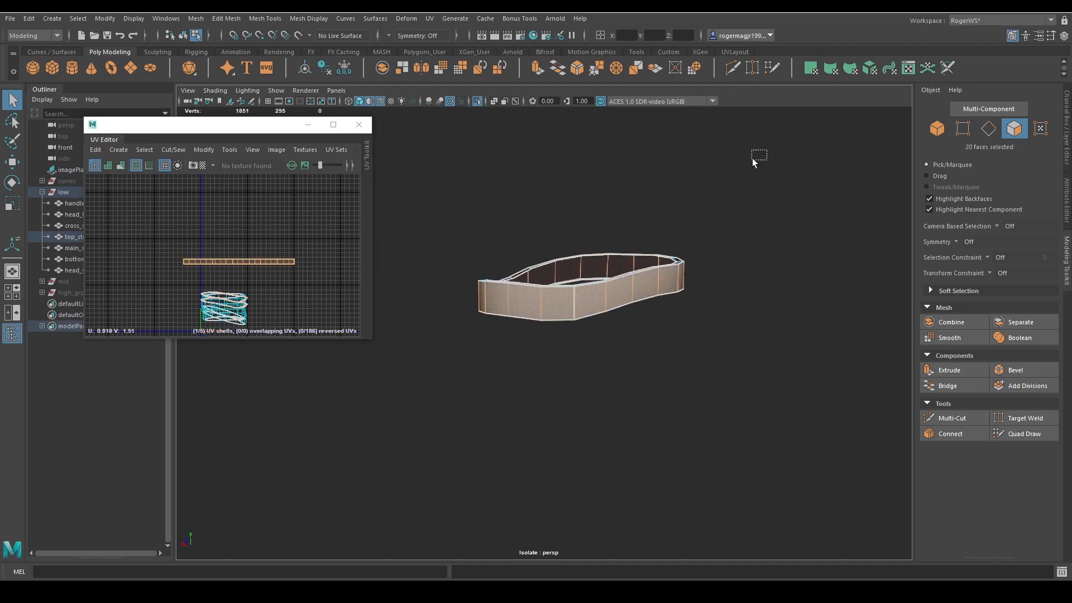
pyautogui.keyDown('alt'); pyautogui.moveTo(575, 235); pyautogui.dragTo(594, 313); pyautogui.keyUp('alt')
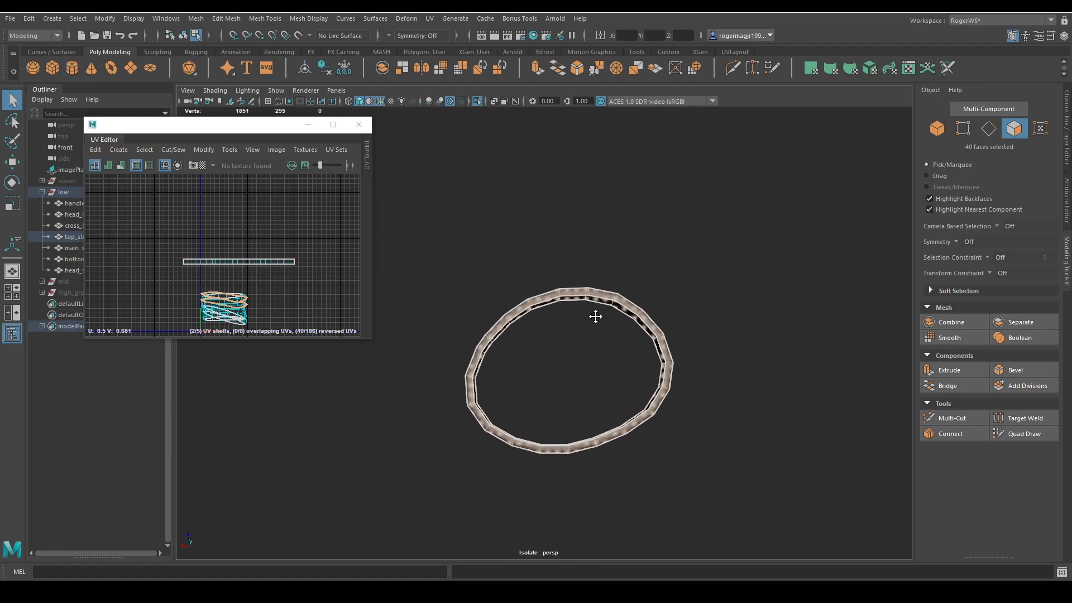
pyautogui.moveTo(256, 275)
pyautogui.keyDown('shift'); pyautogui.mouseDown(button='right')
pyautogui.moveTo(249, 214)
pyautogui.moveTo(245, 265)
pyautogui.mouseUp(button='right'); pyautogui.keyUp('shift')
pyautogui.press('w')
pyautogui.moveTo(272, 292); pyautogui.dragTo(282, 206, button='middle')
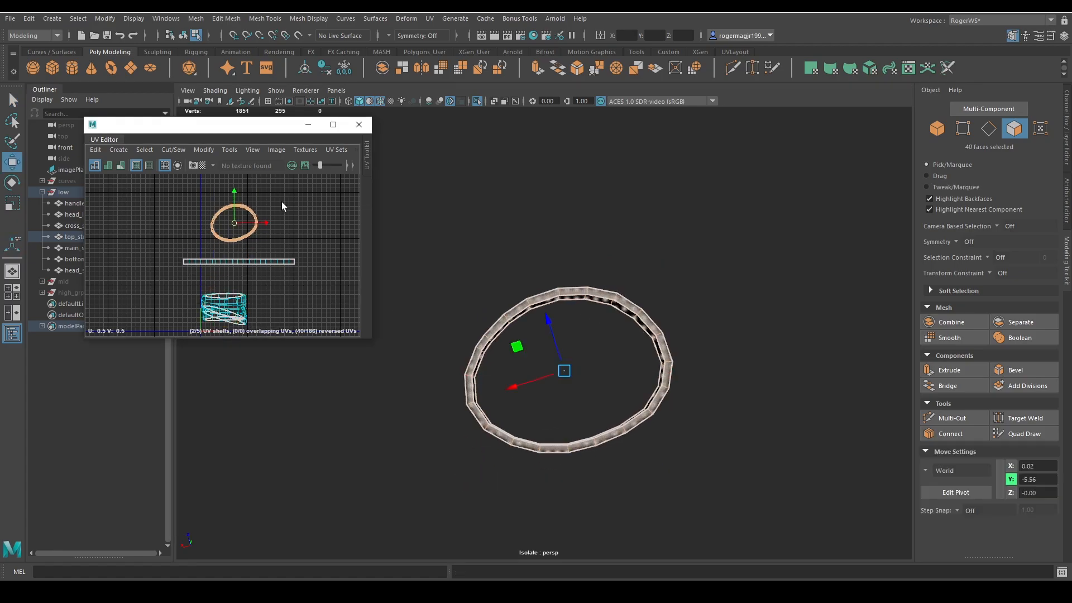
# Step: Cut both rim rings across one short edge each and unfold one of the rings
pyautogui.press('q')
pyautogui.moveTo(621, 355); pyautogui.dragTo(602, 302, button='right')
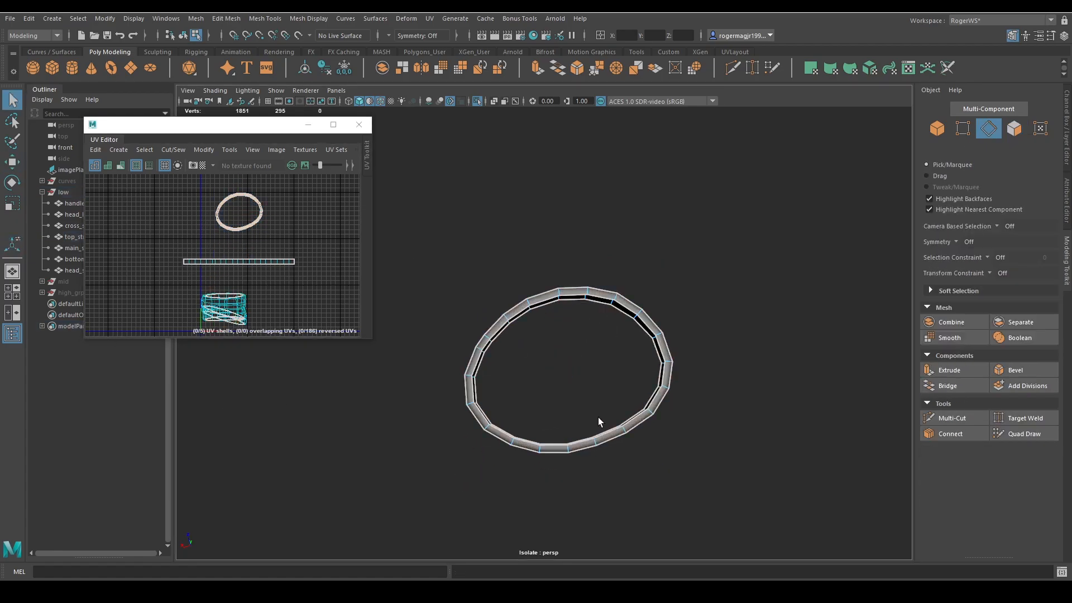
pyautogui.click(568, 451)
pyautogui.keyDown('alt'); pyautogui.moveTo(568, 451); pyautogui.dragTo(633, 264); pyautogui.keyUp('alt')
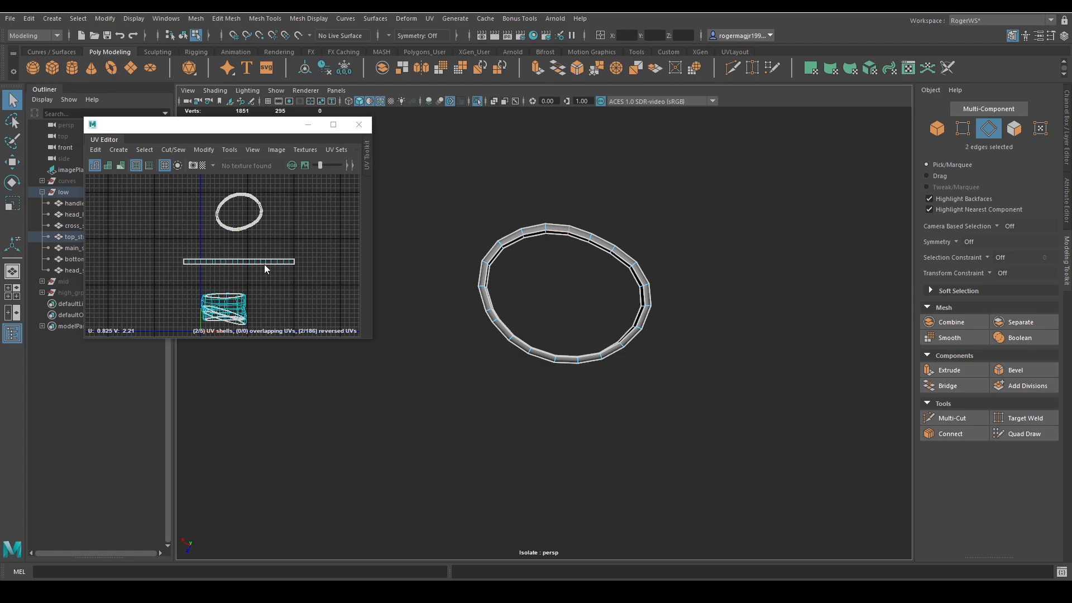
pyautogui.keyDown('shift'); pyautogui.moveTo(265, 270); pyautogui.dragTo(256, 219, button='right'); pyautogui.keyUp('shift')
pyautogui.click(251, 216)
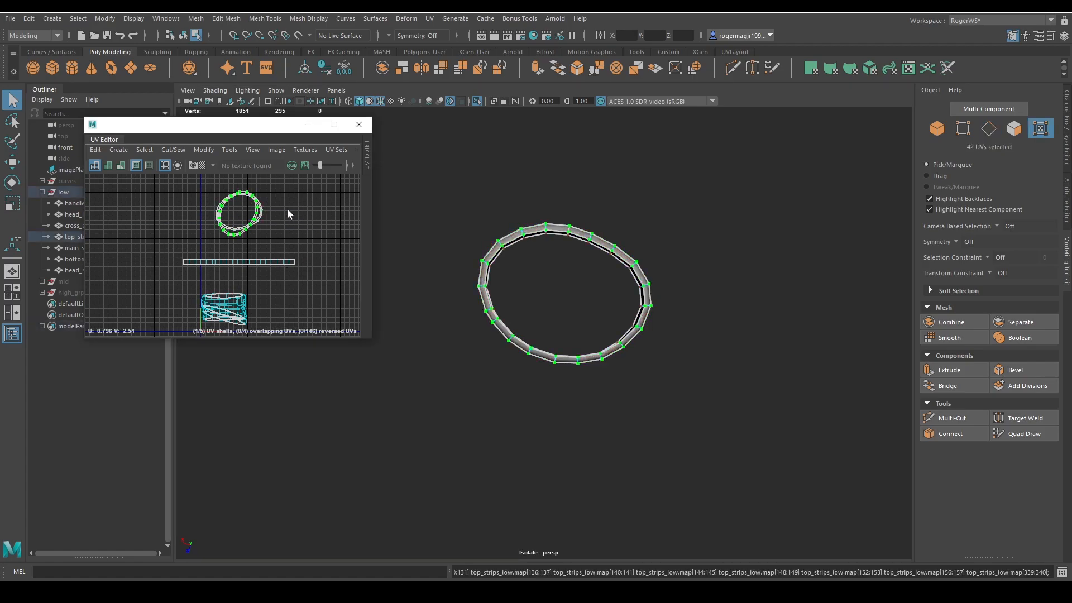
# Step: Enlarge the UV Editor and move the rim ring that is not yet unfolded beside the other one
pyautogui.scroll(5, 288, 214)
pyautogui.click(333, 124)
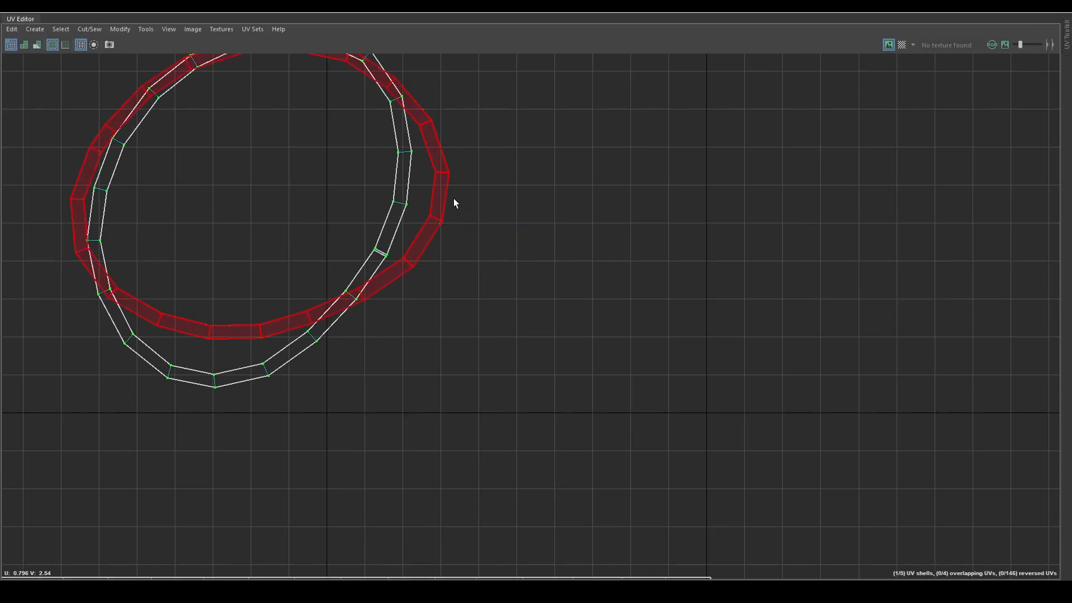
pyautogui.click(453, 200)
pyautogui.scroll(-4, 416, 247)
pyautogui.press('w')
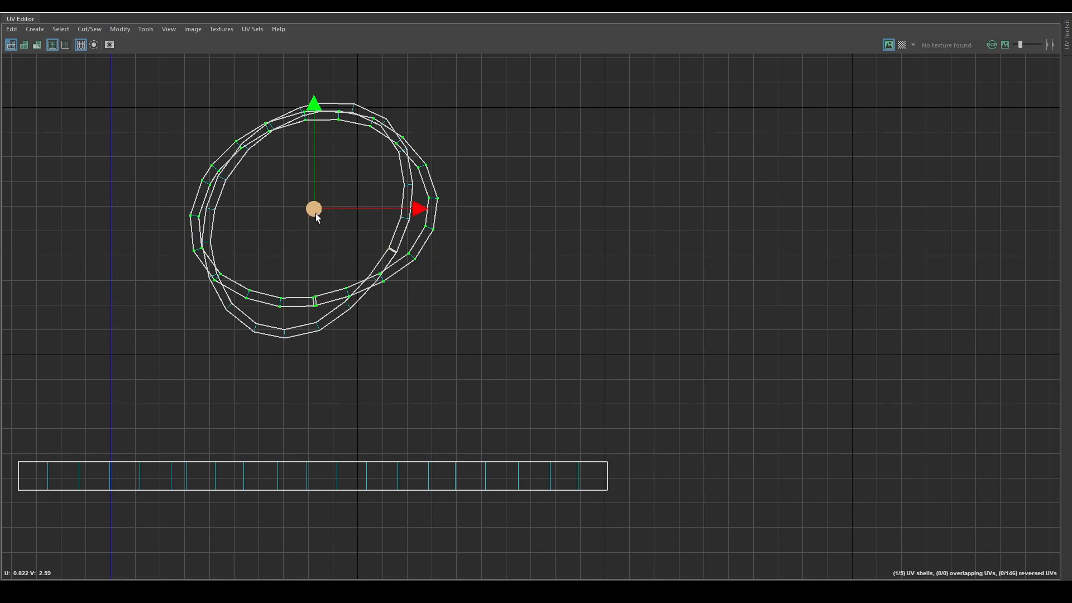
pyautogui.moveTo(316, 213); pyautogui.dragTo(524, 231)
# Step: Open the moved rim ring by rotating the segments at one side of its seam and pulling them outward
pyautogui.scroll(4, 509, 319)
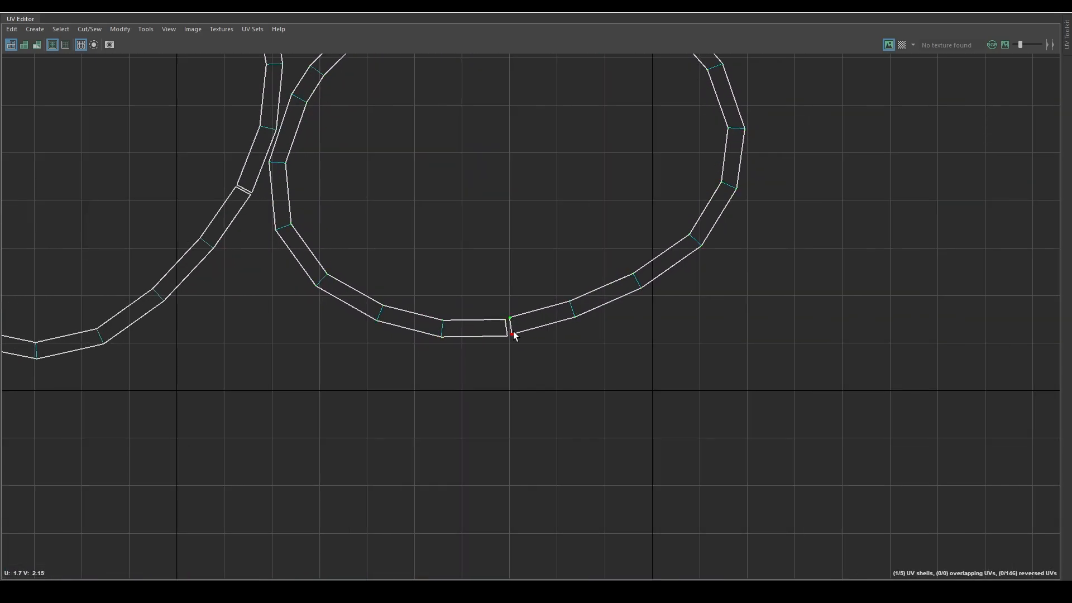
pyautogui.keyDown('shift'); pyautogui.moveTo(665, 214); pyautogui.dragTo(754, 270); pyautogui.keyUp('shift')
pyautogui.scroll(-3, 755, 271)
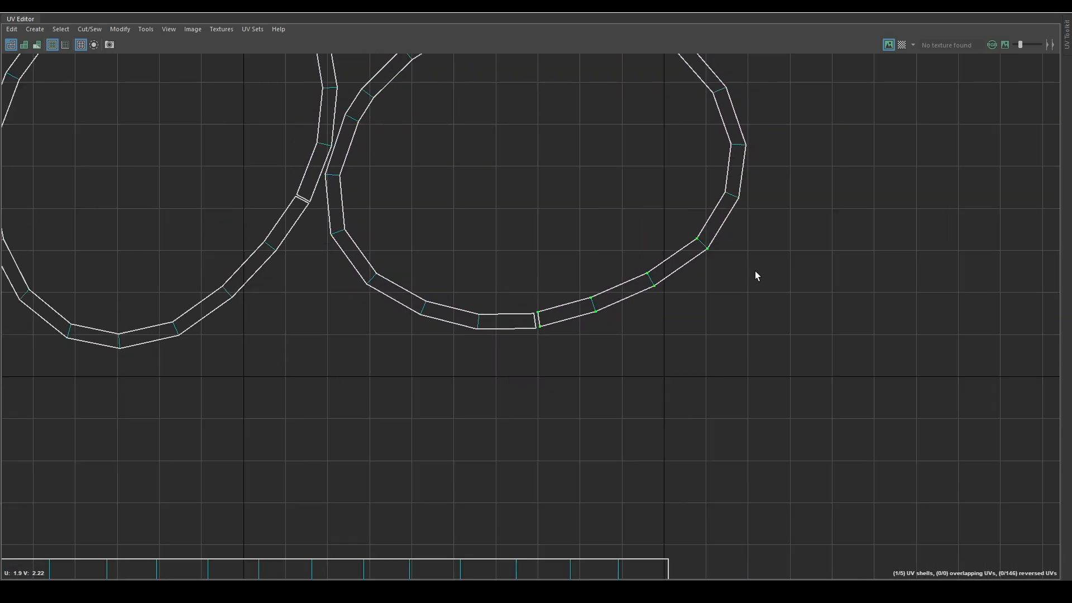
pyautogui.press('e')
pyautogui.moveTo(792, 300); pyautogui.dragTo(565, 204, button='middle')
pyautogui.press('w')
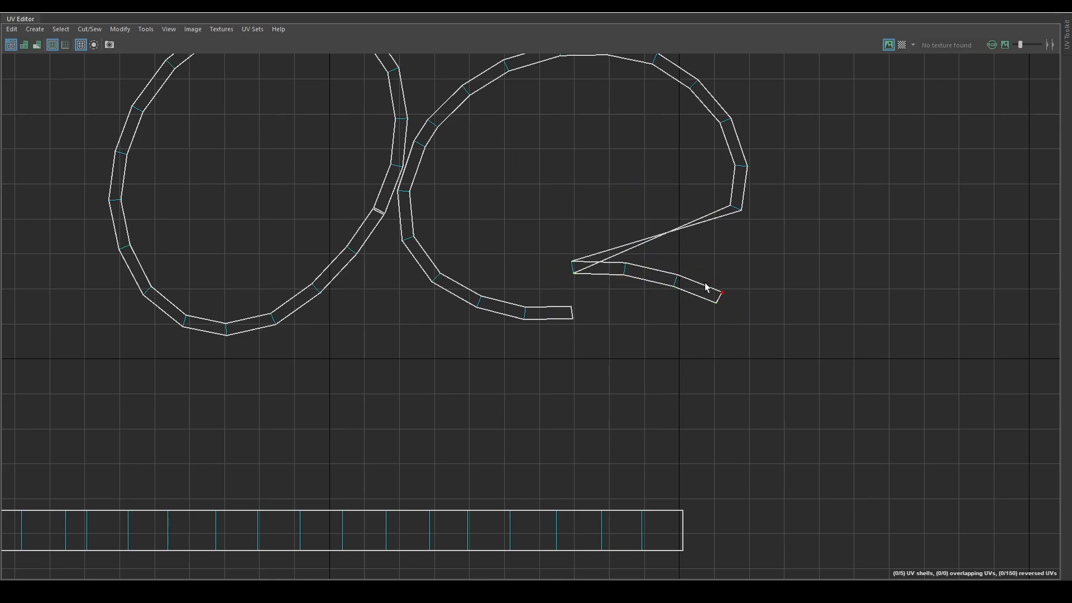
pyautogui.hotkey('ctrl', 'z')
pyautogui.moveTo(647, 282); pyautogui.dragTo(876, 251)
pyautogui.press('q')
pyautogui.scroll(-3, 723, 279)
pyautogui.keyDown('alt'); pyautogui.moveTo(726, 275); pyautogui.dragTo(543, 236, button='middle'); pyautogui.keyUp('alt')
pyautogui.moveTo(590, 274); pyautogui.dragTo(572, 229, button='right')
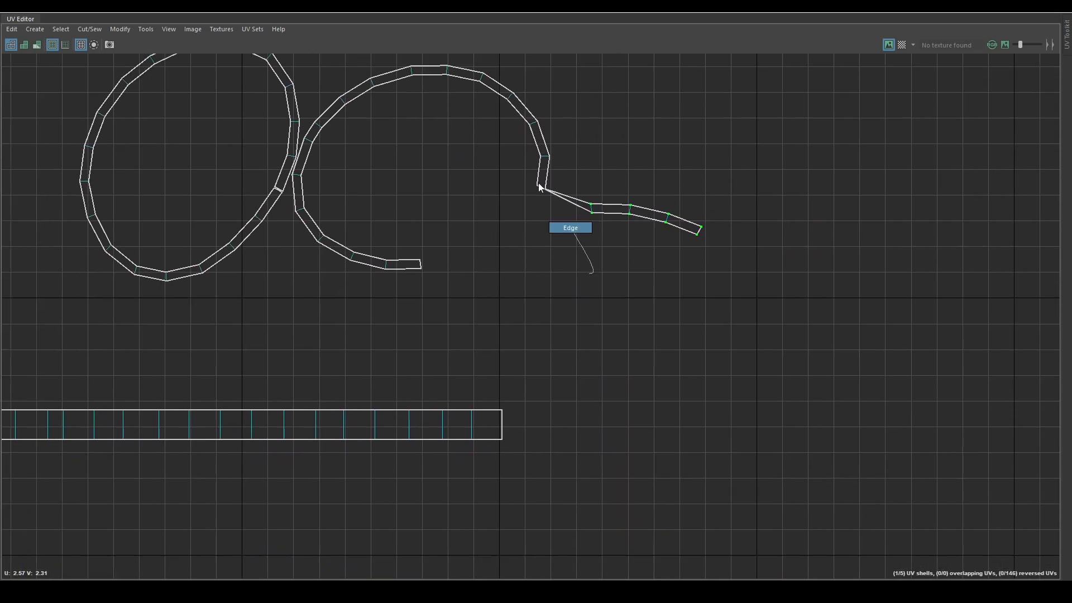
# Step: Shift the opened rim ring away from its neighbour and swing its other seam end out to the opposite side
pyautogui.moveTo(510, 127); pyautogui.dragTo(677, 277, button='right')
pyautogui.click(391, 72)
pyautogui.press('w')
pyautogui.moveTo(477, 249); pyautogui.dragTo(673, 244, button='middle')
pyautogui.press('q')
pyautogui.moveTo(495, 199); pyautogui.dragTo(545, 198, button='right')
pyautogui.moveTo(445, 141); pyautogui.dragTo(628, 286)
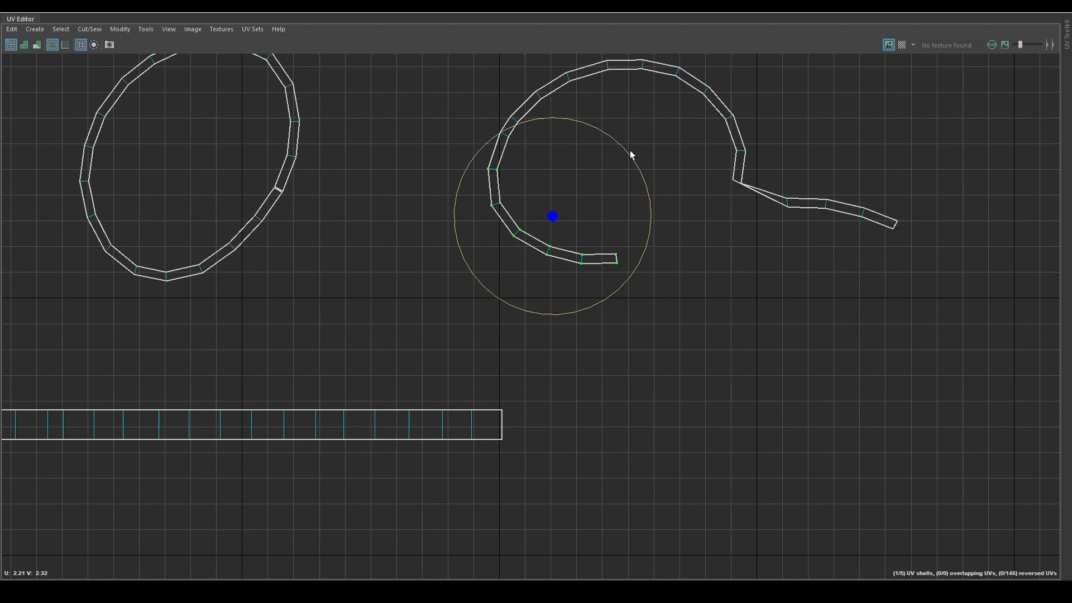
pyautogui.moveTo(630, 151); pyautogui.dragTo(534, 285)
pyautogui.press('w')
pyautogui.moveTo(550, 217); pyautogui.dragTo(382, 219)
pyautogui.press('q')
pyautogui.keyDown('alt'); pyautogui.moveTo(421, 215); pyautogui.dragTo(453, 265, button='middle'); pyautogui.keyUp('alt')
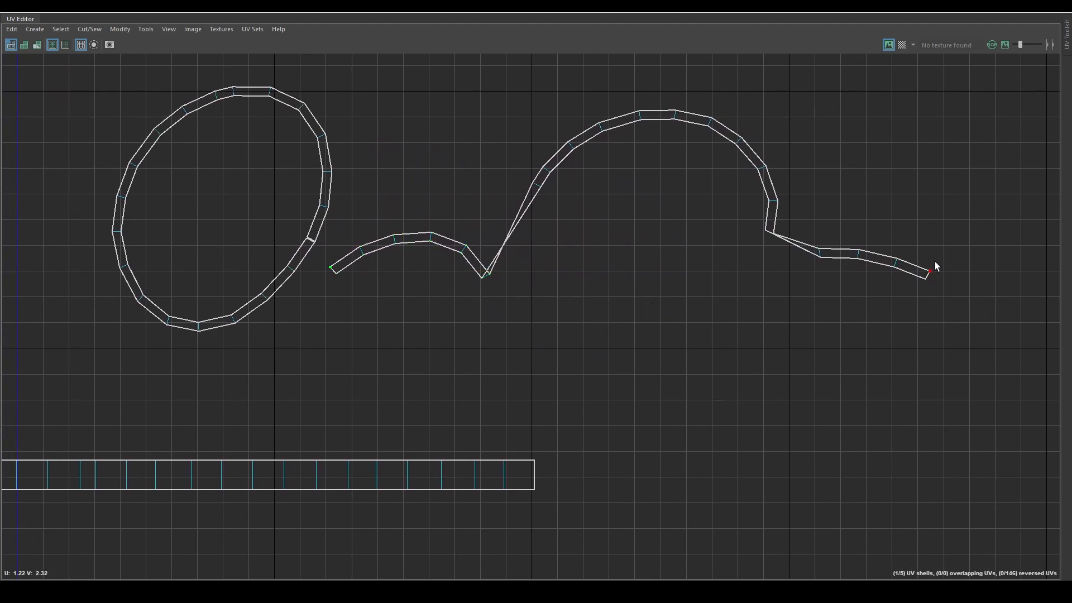
# Step: Flatten the opened ring's upper and lower UV borders into two straight horizontal lines
pyautogui.click(930, 271)
pyautogui.keyDown('shift'); pyautogui.doubleClick(327, 268); pyautogui.keyUp('shift')
pyautogui.keyDown('shift'); pyautogui.moveTo(458, 176); pyautogui.dragTo(583, 200, button='right'); pyautogui.keyUp('shift')
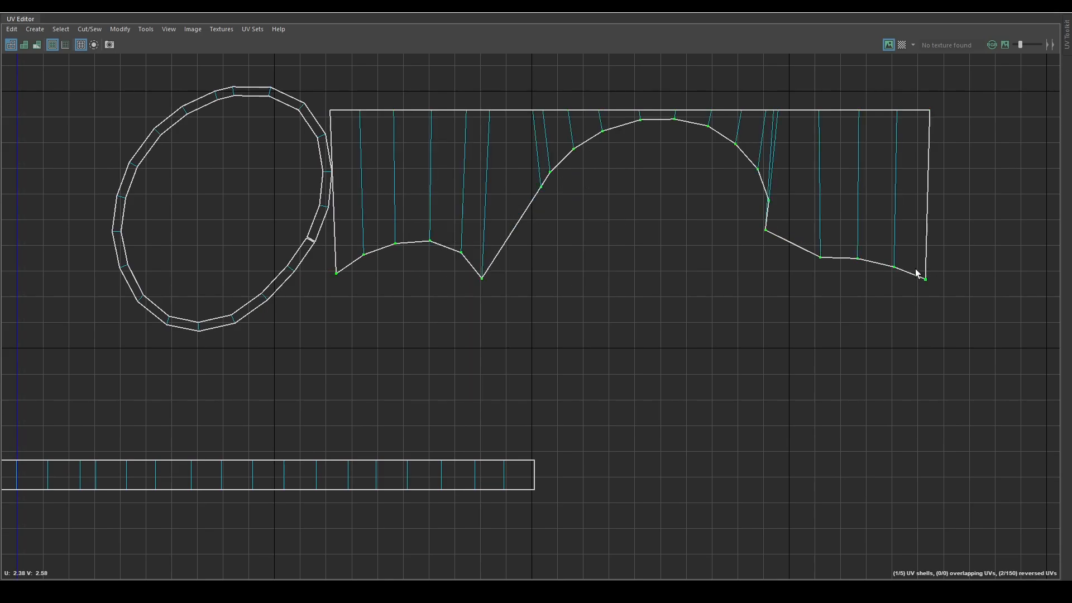
pyautogui.keyDown('shift'); pyautogui.moveTo(747, 189); pyautogui.dragTo(864, 203, button='right'); pyautogui.keyUp('shift')
pyautogui.scroll(-3, 702, 276)
pyautogui.keyDown('alt'); pyautogui.moveTo(701, 276); pyautogui.dragTo(645, 326, button='middle'); pyautogui.keyUp('alt')
pyautogui.moveTo(739, 338); pyautogui.dragTo(625, 296, button='right')
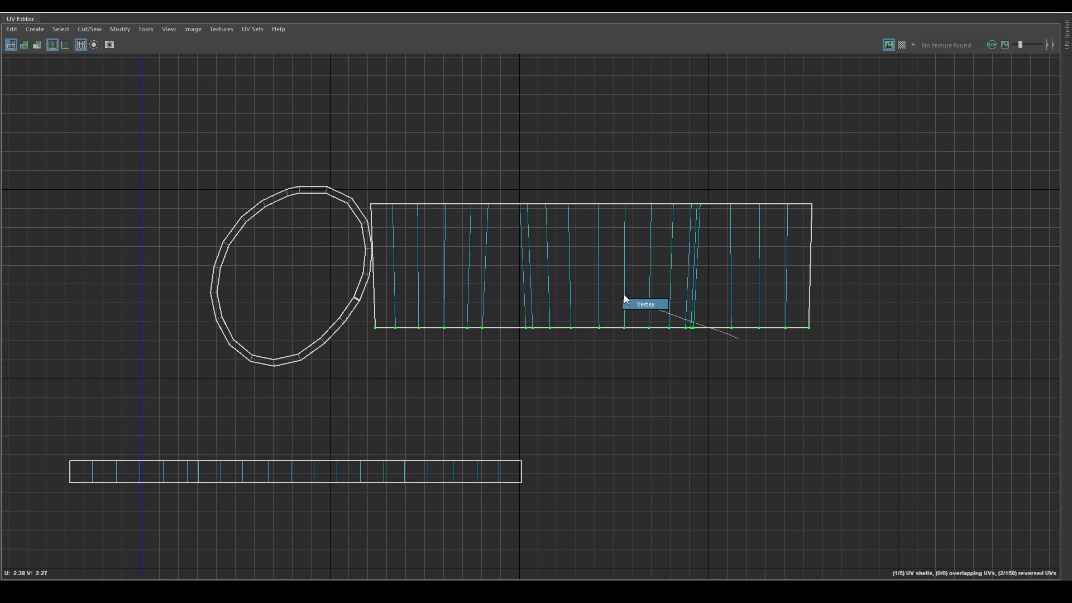
# Step: Unfold the flattened rim shell into a thin straight strip and place it just above the first strip
pyautogui.doubleClick(519, 272)
pyautogui.keyDown('shift'); pyautogui.moveTo(703, 286); pyautogui.dragTo(639, 172, button='right'); pyautogui.keyUp('shift')
pyautogui.scroll(-3, 591, 255)
pyautogui.scroll(-2, 635, 170)
pyautogui.moveTo(576, 244); pyautogui.dragTo(540, 241, button='middle')
pyautogui.press('w')
pyautogui.moveTo(617, 232); pyautogui.dragTo(547, 297)
# Step: Open the remaining rim ring by rotating the segments above its seam and pulling them well outward
pyautogui.scroll(10, 492, 264)
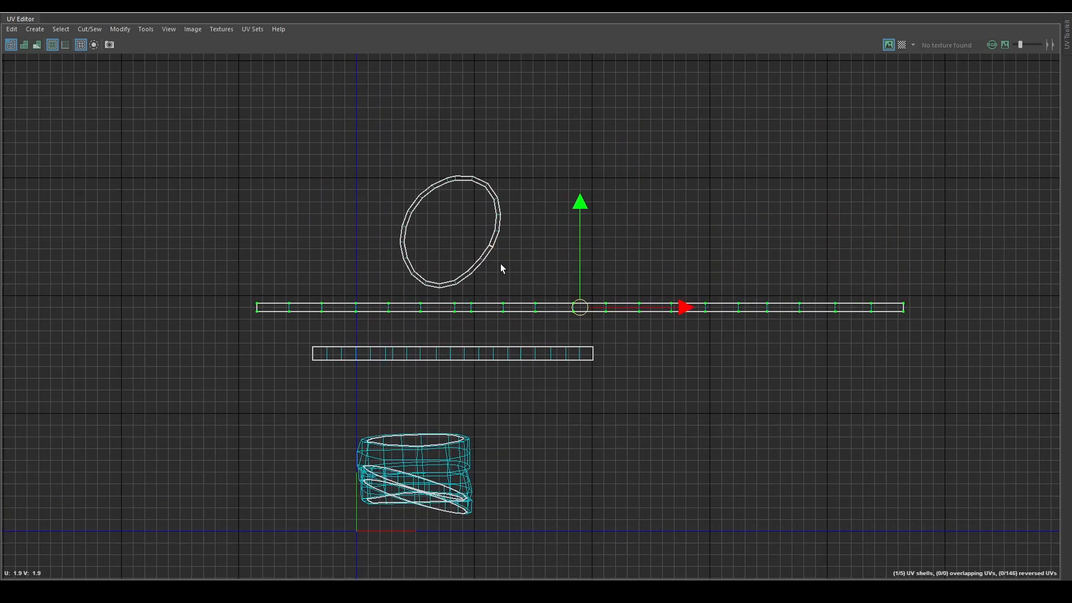
pyautogui.click(472, 281)
pyautogui.click(469, 247)
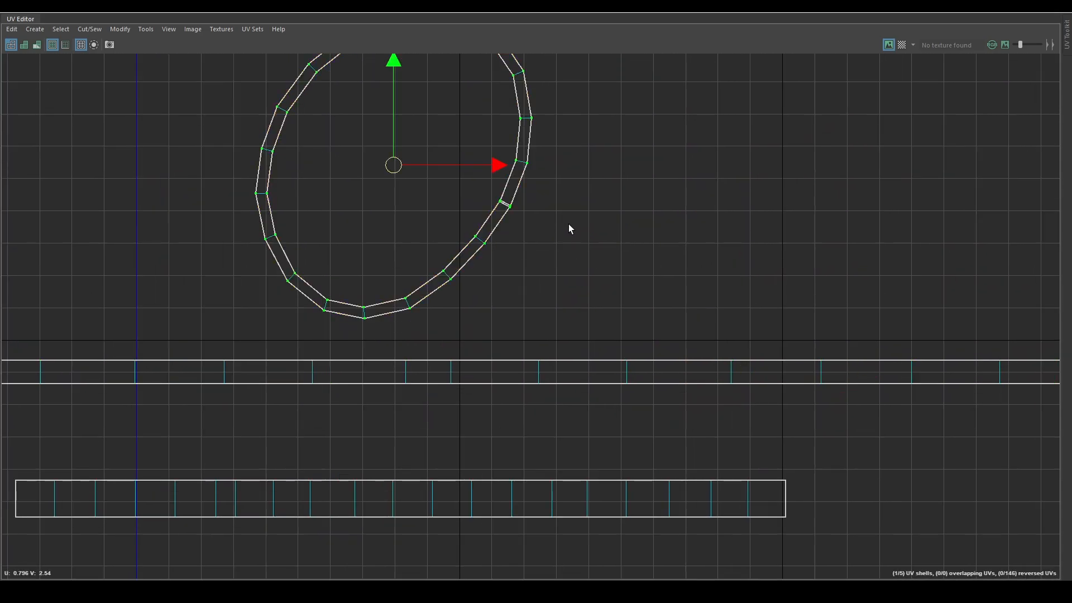
pyautogui.keyDown('alt'); pyautogui.moveTo(569, 223); pyautogui.dragTo(518, 330, button='middle'); pyautogui.keyUp('alt')
pyautogui.scroll(6, 453, 310)
pyautogui.click(449, 305)
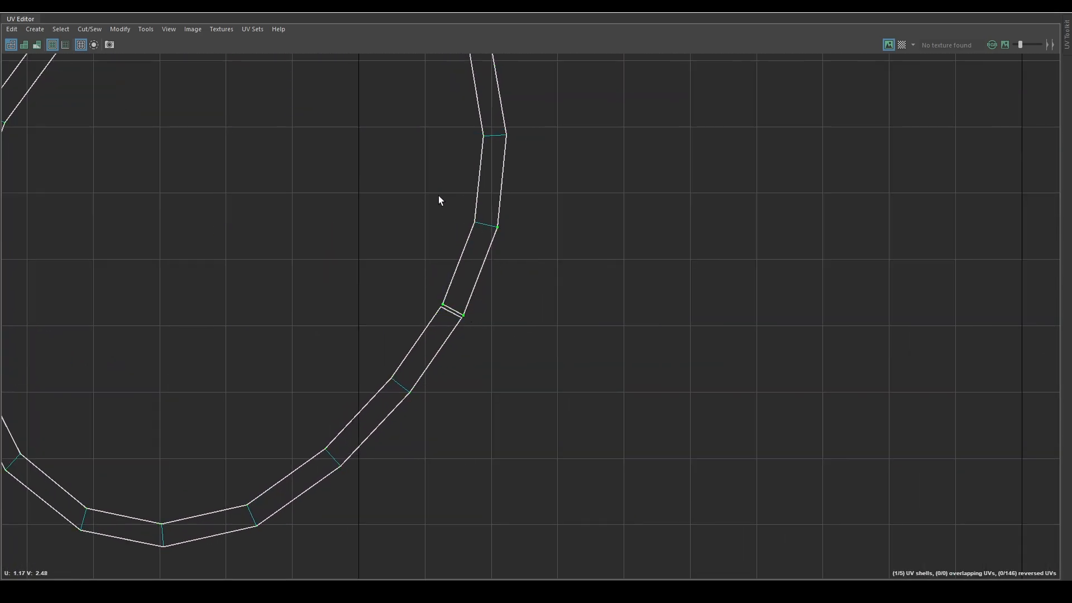
pyautogui.scroll(-5, 594, 242)
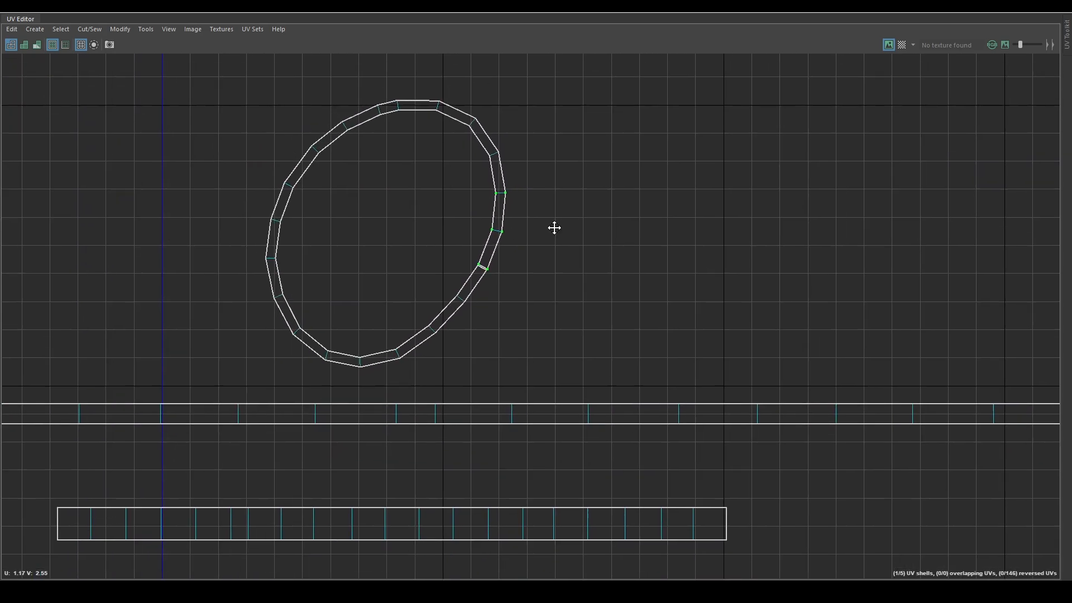
pyautogui.keyDown('alt'); pyautogui.moveTo(555, 228); pyautogui.dragTo(561, 341, button='middle'); pyautogui.keyUp('alt')
pyautogui.moveTo(569, 304); pyautogui.dragTo(438, 203)
pyautogui.press('w')
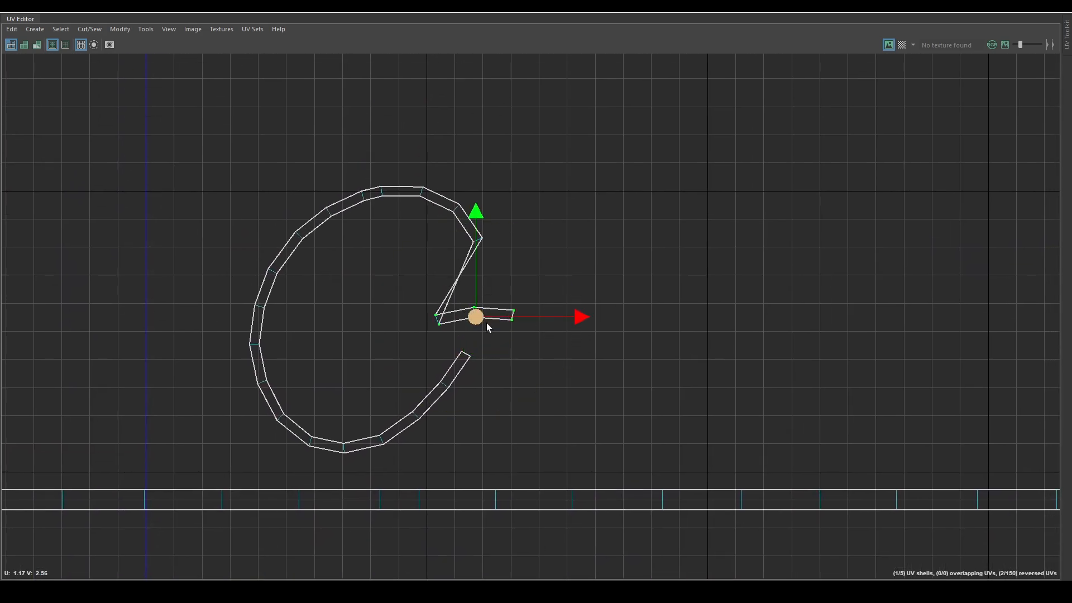
pyautogui.moveTo(557, 314); pyautogui.dragTo(760, 301)
pyautogui.press('q')
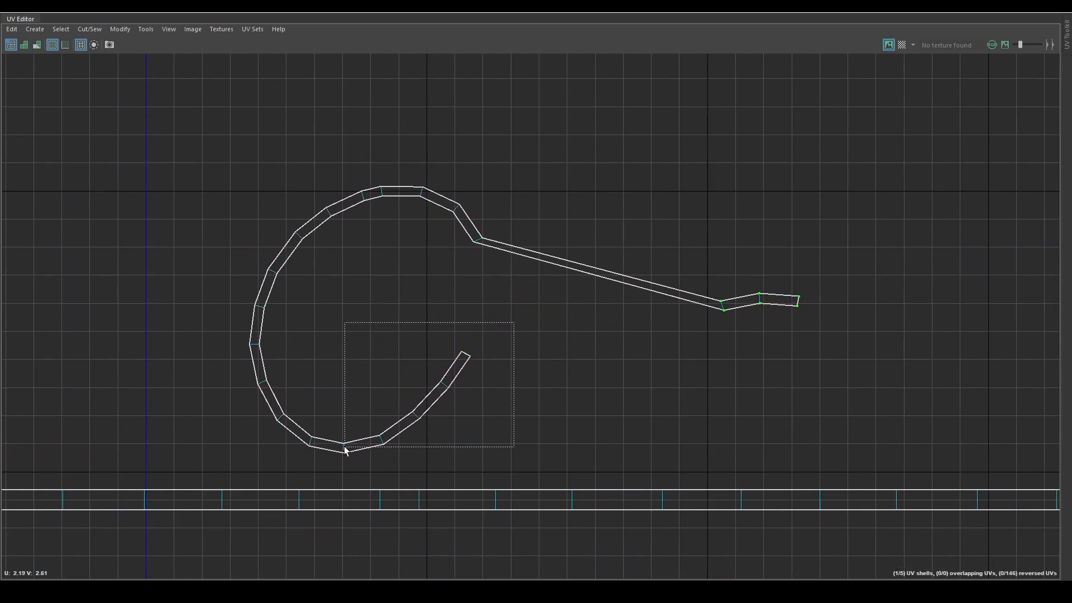
# Step: Rotate the remaining ring's lower seam end and move it out to the opposite side
pyautogui.moveTo(344, 447); pyautogui.dragTo(345, 446)
pyautogui.moveTo(453, 308); pyautogui.dragTo(307, 482)
pyautogui.press('w')
pyautogui.moveTo(430, 399); pyautogui.dragTo(61, 342)
pyautogui.scroll(-4, 60, 336)
pyautogui.keyDown('alt'); pyautogui.moveTo(255, 330); pyautogui.dragTo(449, 295, button='middle'); pyautogui.keyUp('alt')
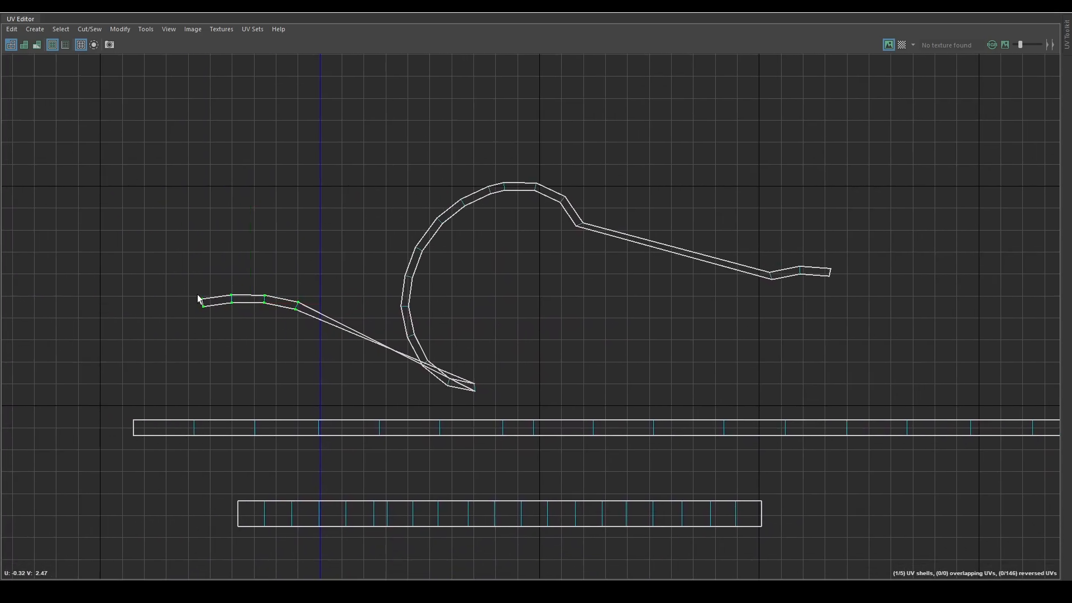
# Step: Flatten the second rim shell's upper and lower UV borders into straight horizontal lines
pyautogui.keyDown('shift'); pyautogui.moveTo(624, 201); pyautogui.dragTo(800, 290, button='right'); pyautogui.keyUp('shift')
pyautogui.doubleClick(586, 261)
pyautogui.moveTo(586, 260); pyautogui.dragTo(726, 265, button='right')
pyautogui.keyDown('shift'); pyautogui.moveTo(727, 264); pyautogui.dragTo(582, 242, button='right'); pyautogui.keyUp('shift')
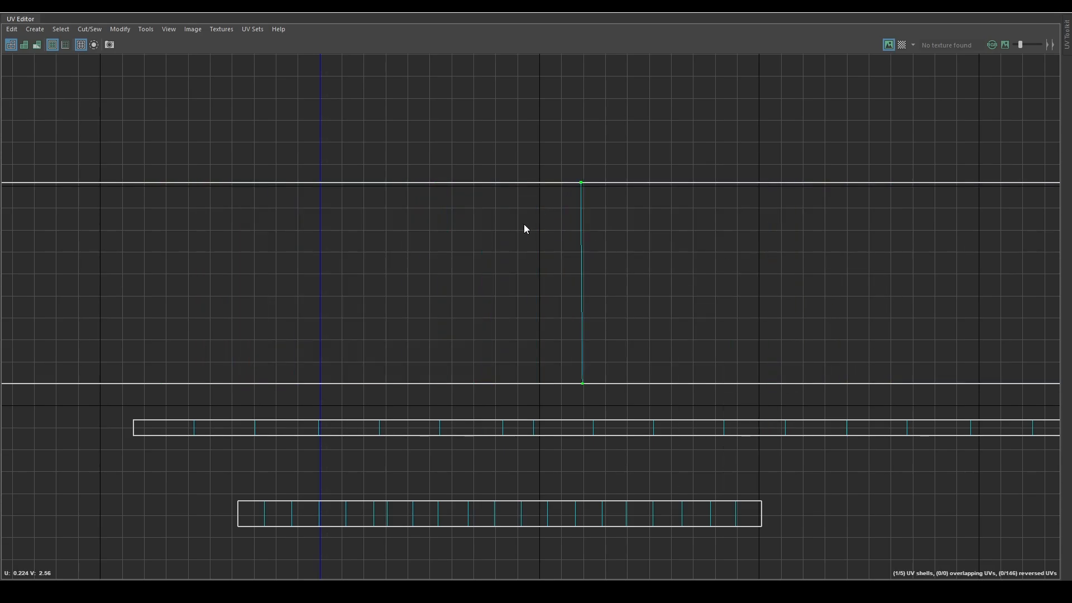
# Step: Unfold the second rim shell into a thin straight strip and stack it between the two finished strips
pyautogui.keyDown('shift'); pyautogui.moveTo(523, 224); pyautogui.dragTo(587, 172, button='right'); pyautogui.keyUp('shift')
pyautogui.scroll(-2, 561, 232)
pyautogui.press('r')
pyautogui.moveTo(430, 267); pyautogui.dragTo(609, 391)
pyautogui.press('w')
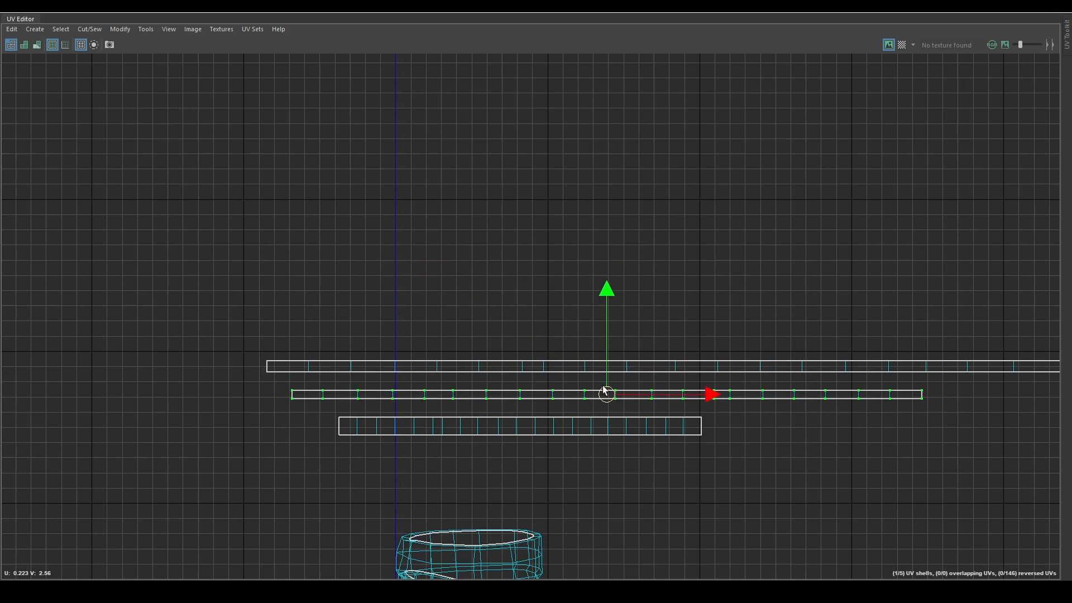
pyautogui.scroll(-3, 608, 390)
pyautogui.keyDown('alt'); pyautogui.moveTo(560, 341); pyautogui.dragTo(513, 297, button='middle'); pyautogui.keyUp('alt')
# Step: Restore the small UV Editor, show the full model and isolate the wide wrap piece beneath the strap bands
pyautogui.click(1034, 6)
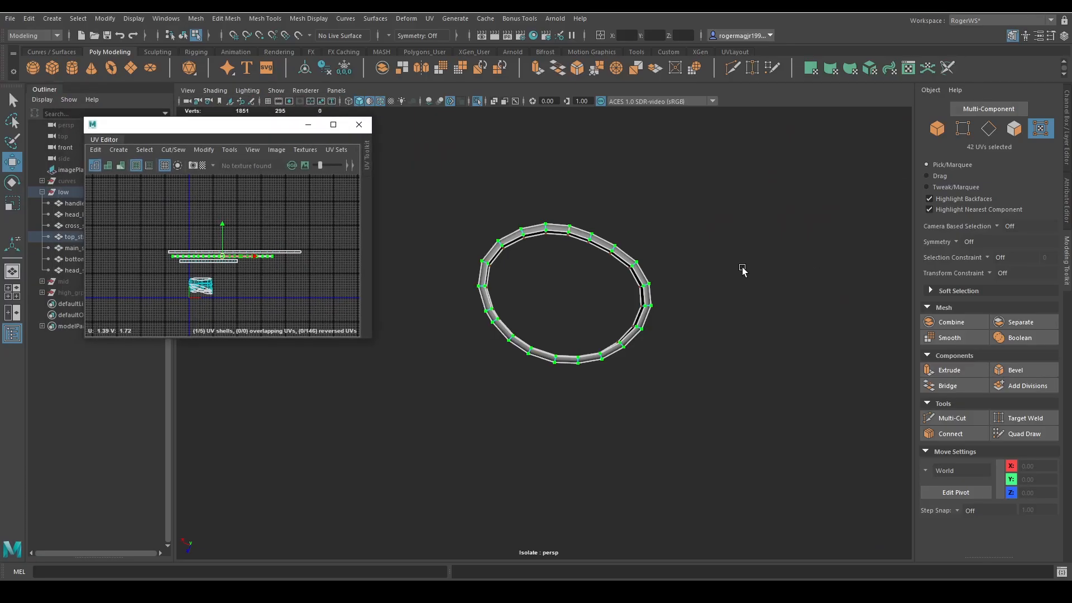
pyautogui.scroll(5, 740, 264)
pyautogui.keyDown('alt'); pyautogui.moveTo(736, 181); pyautogui.dragTo(692, 291); pyautogui.keyUp('alt')
pyautogui.keyDown('alt'); pyautogui.moveTo(587, 339); pyautogui.dragTo(554, 303); pyautogui.keyUp('alt')
pyautogui.press('q')
pyautogui.press('F8')
pyautogui.hotkey('ctrl', '1')
pyautogui.moveTo(554, 303); pyautogui.dragTo(555, 331, button='right')
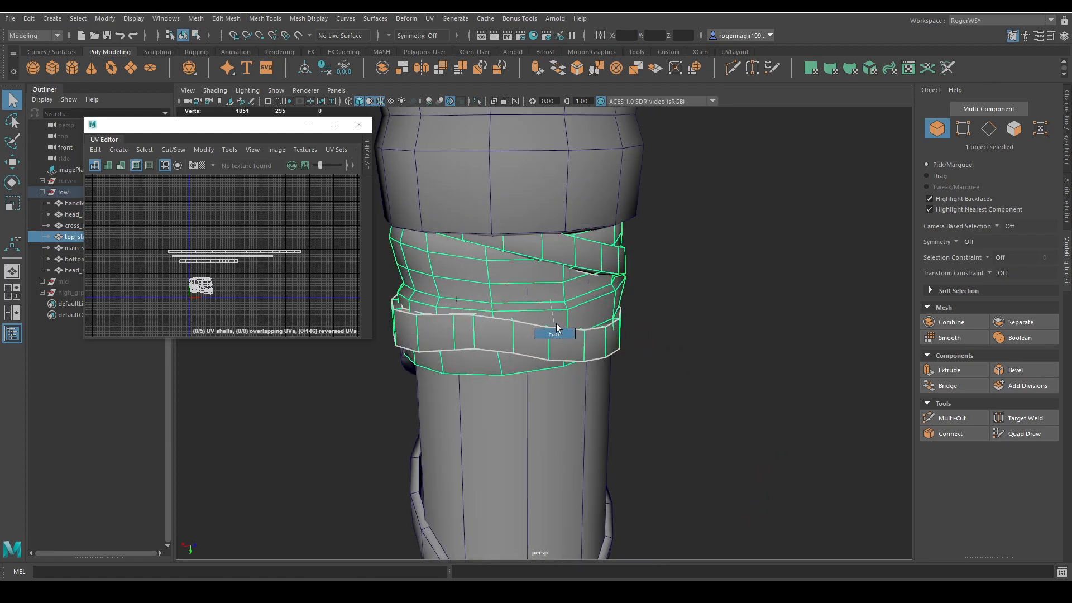
pyautogui.doubleClick(552, 303)
pyautogui.hotkey('ctrl', '1')
# Step: Select all outer face loops of the wide wrap as their own UV shell and move it clear of the remaining UVs
pyautogui.keyDown('alt'); pyautogui.moveTo(553, 299); pyautogui.dragTo(551, 237); pyautogui.keyUp('alt')
pyautogui.doubleClick(477, 236)
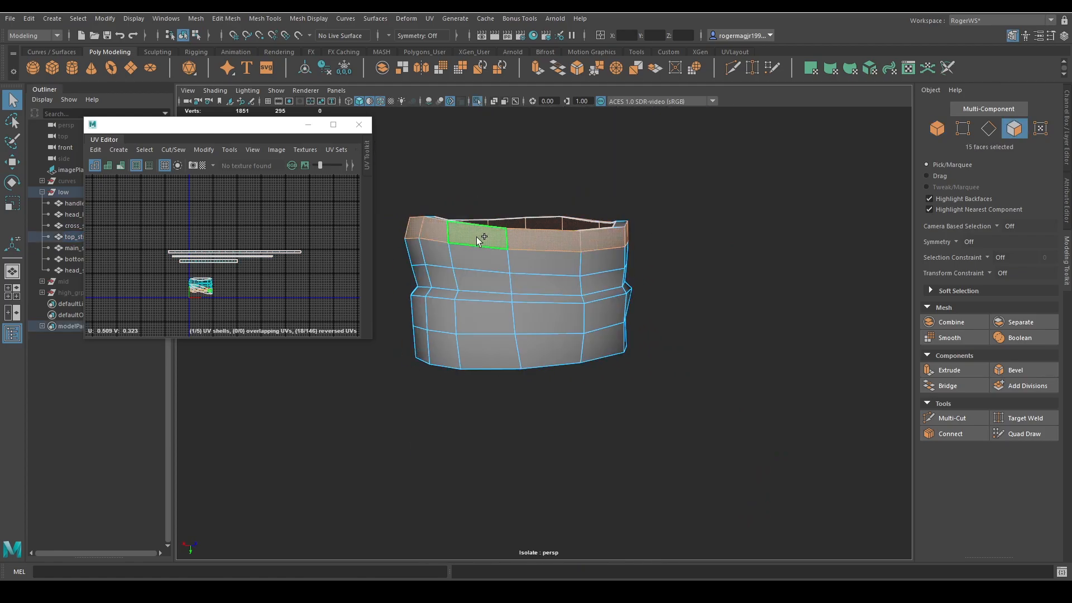
pyautogui.keyDown('shift'); pyautogui.doubleClick(532, 260); pyautogui.keyUp('shift')
pyautogui.keyDown('shift'); pyautogui.doubleClick(532, 283); pyautogui.keyUp('shift')
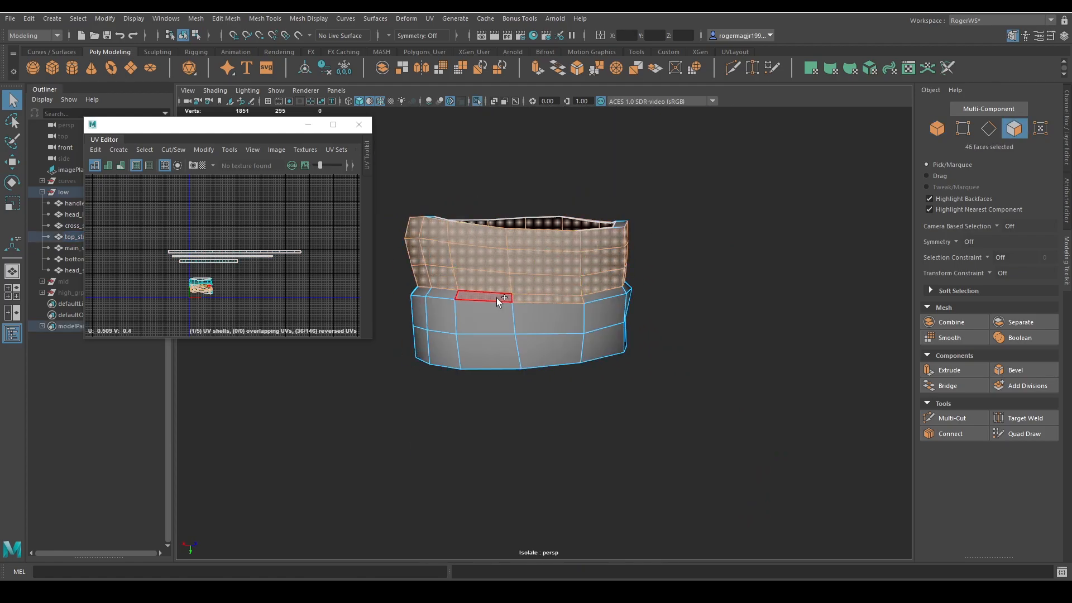
pyautogui.keyDown('shift'); pyautogui.doubleClick(489, 314); pyautogui.keyUp('shift')
pyautogui.keyDown('shift'); pyautogui.doubleClick(503, 354); pyautogui.keyUp('shift')
pyautogui.keyDown('alt'); pyautogui.moveTo(502, 354); pyautogui.dragTo(581, 330); pyautogui.keyUp('alt')
pyautogui.press('w')
pyautogui.moveTo(243, 284); pyautogui.dragTo(298, 286, button='middle')
pyautogui.scroll(2, 321, 278)
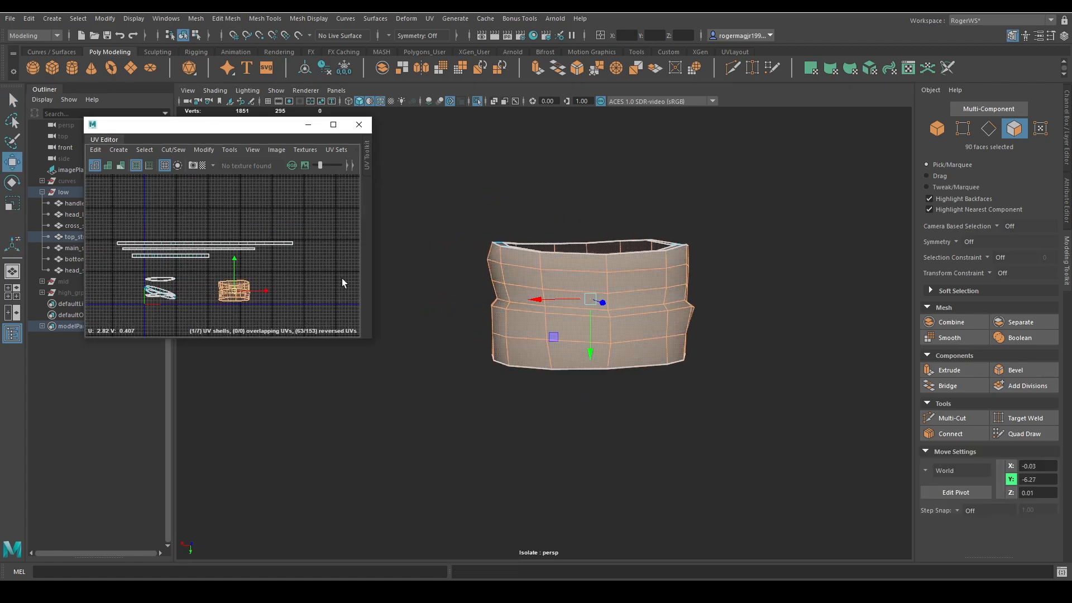
# Step: Cut a vertical seam through the wide wrap's outer surface and unfold its UV shell
pyautogui.keyDown('alt'); pyautogui.moveTo(496, 286); pyautogui.dragTo(539, 397); pyautogui.keyUp('alt')
pyautogui.keyDown('alt'); pyautogui.moveTo(613, 287); pyautogui.dragTo(619, 341); pyautogui.keyUp('alt')
pyautogui.scroll(4, 619, 342)
pyautogui.press('q')
pyautogui.moveTo(612, 341); pyautogui.dragTo(601, 305, button='right')
pyautogui.doubleClick(584, 462)
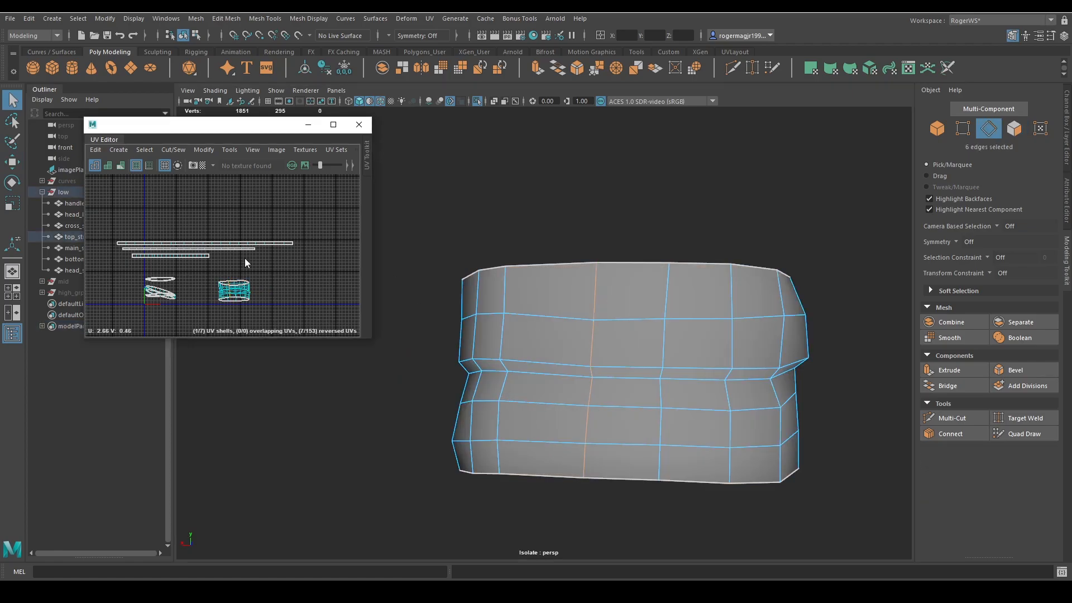
pyautogui.click(240, 288)
pyautogui.hotkey('ctrl', 'u')
pyautogui.scroll(5, 236, 288)
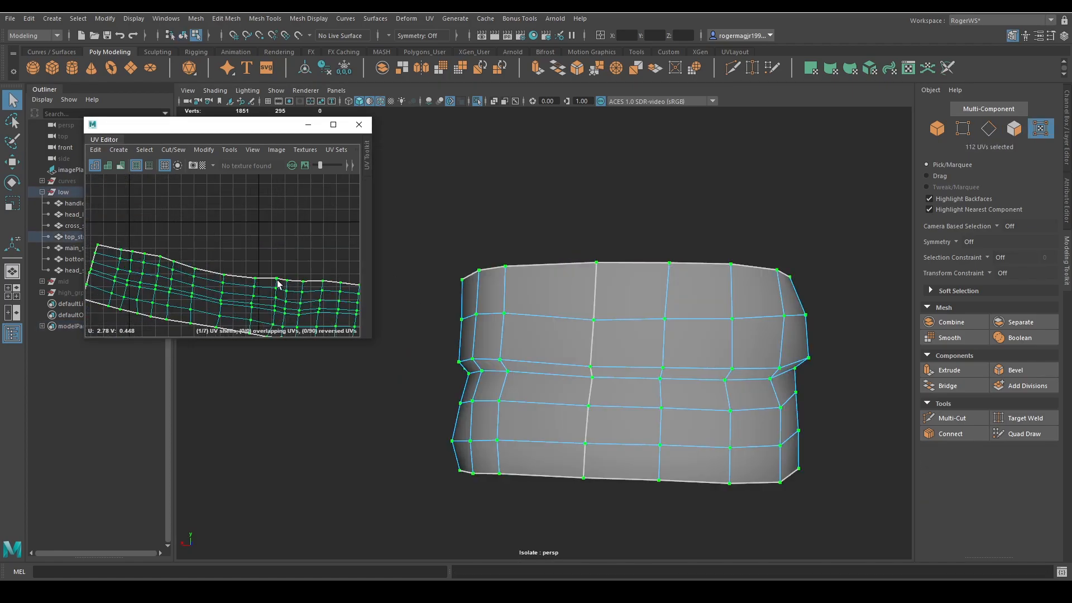
# Step: Rotate the unfolded wrap shell level and straighten it into a rectangular UV grid
pyautogui.press('e')
pyautogui.moveTo(260, 283); pyautogui.dragTo(297, 251)
pyautogui.press('q')
pyautogui.keyDown('shift'); pyautogui.moveTo(270, 255); pyautogui.dragTo(314, 233, button='right'); pyautogui.keyUp('shift')
pyautogui.scroll(-4, 297, 240)
# Step: Check the straightened wrap shell's distortion shading and save the scene
pyautogui.click(121, 166)
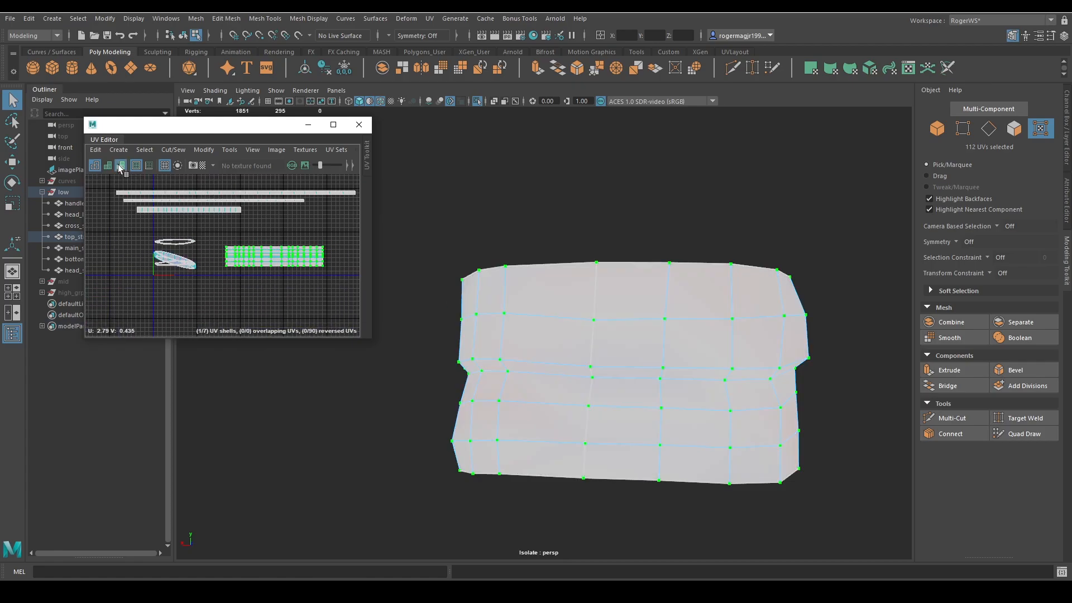
pyautogui.click(121, 166)
pyautogui.hotkey('ctrl', 's')
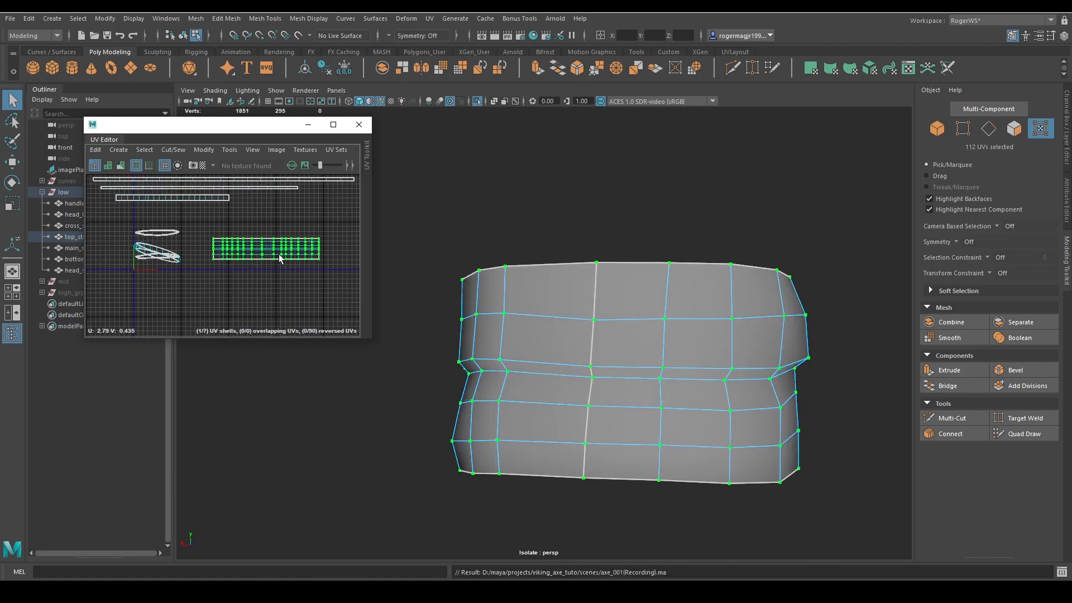
# Step: Select the wide wrap's two rim face loops, project their UVs as flat rings and move them beneath the wide strip
pyautogui.keyDown('alt'); pyautogui.moveTo(529, 292); pyautogui.dragTo(601, 430); pyautogui.keyUp('alt')
pyautogui.press('F11')
pyautogui.click(523, 365)
pyautogui.keyDown('shift'); pyautogui.doubleClick(502, 348); pyautogui.keyUp('shift')
pyautogui.scroll(-4, 571, 352)
pyautogui.keyDown('shift'); pyautogui.doubleClick(597, 353); pyautogui.keyUp('shift')
pyautogui.press('g')
pyautogui.press('w')
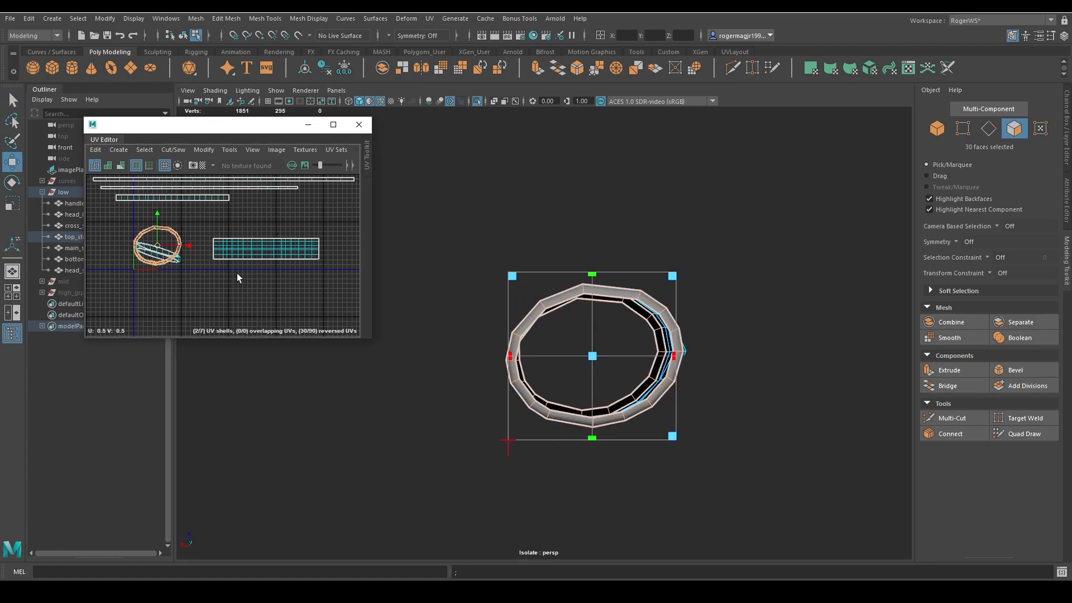
pyautogui.moveTo(237, 276); pyautogui.dragTo(330, 334, button='middle')
pyautogui.press('q')
# Step: Cut a seam across one edge of each of the wide wrap's two rims
pyautogui.keyDown('alt'); pyautogui.moveTo(649, 400); pyautogui.dragTo(644, 366); pyautogui.keyUp('alt')
pyautogui.press('F10')
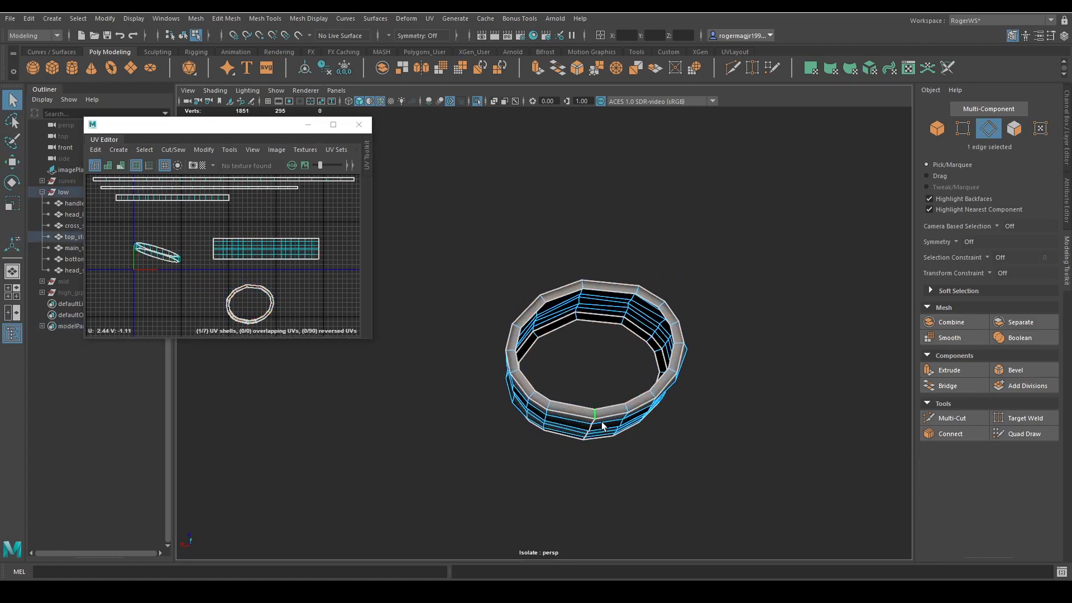
pyautogui.keyDown('alt'); pyautogui.moveTo(602, 426); pyautogui.dragTo(602, 279); pyautogui.keyUp('alt')
pyautogui.hotkey('ctrl', 'x')
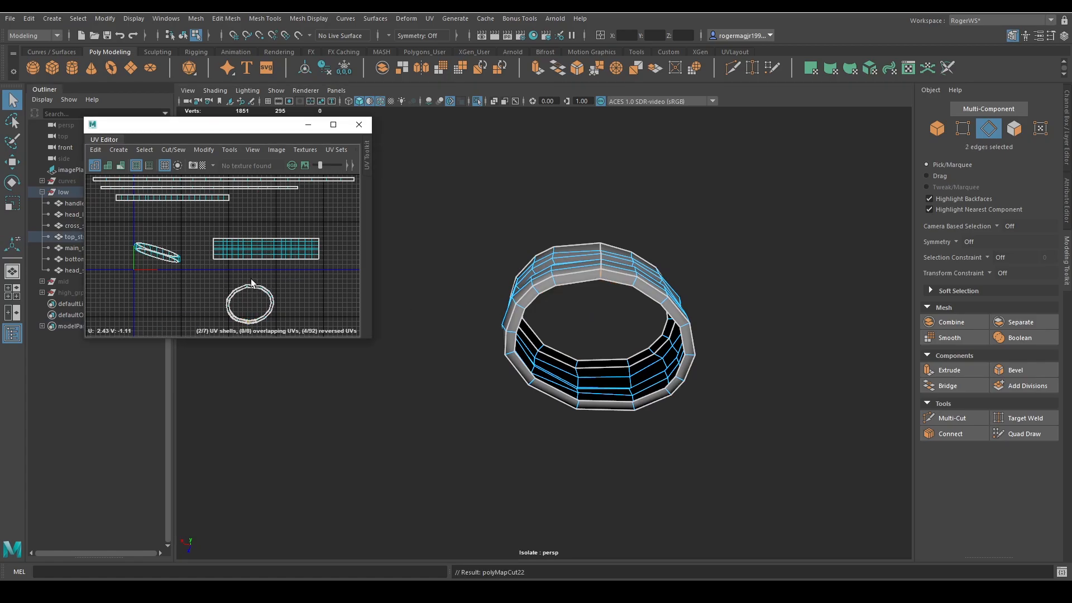
# Step: Enlarge the UV Editor and separate the two overlapping rim rings, placing them side by side below the wide strip
pyautogui.moveTo(307, 320); pyautogui.dragTo(310, 323, button='right')
pyautogui.click(238, 291)
pyautogui.moveTo(211, 293); pyautogui.dragTo(341, 292, button='right')
pyautogui.keyDown('ctrl'); pyautogui.moveTo(342, 292); pyautogui.dragTo(189, 292, button='right'); pyautogui.keyUp('ctrl')
pyautogui.click(333, 125)
pyautogui.keyDown('alt'); pyautogui.moveTo(620, 385); pyautogui.dragTo(399, 284, button='middle'); pyautogui.keyUp('alt')
pyautogui.press('w')
pyautogui.moveTo(489, 318); pyautogui.dragTo(677, 241, button='middle')
pyautogui.click(447, 360)
pyautogui.moveTo(427, 360); pyautogui.dragTo(284, 351, button='right')
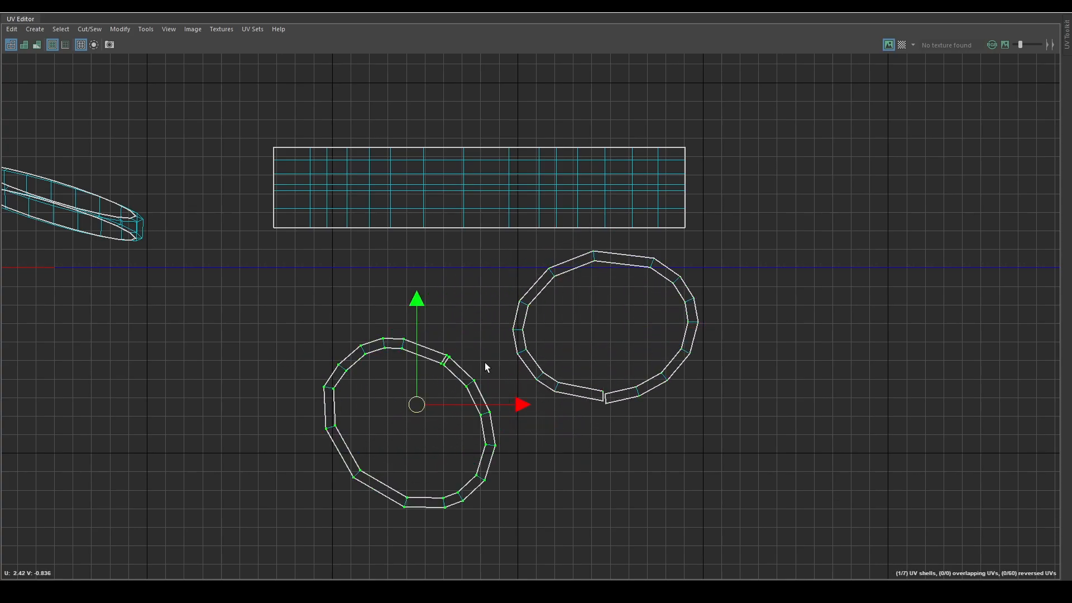
pyautogui.scroll(3, 638, 400)
# Step: Rotate one seam end of the first rim ring and move it outward to open the ring
pyautogui.press('q')
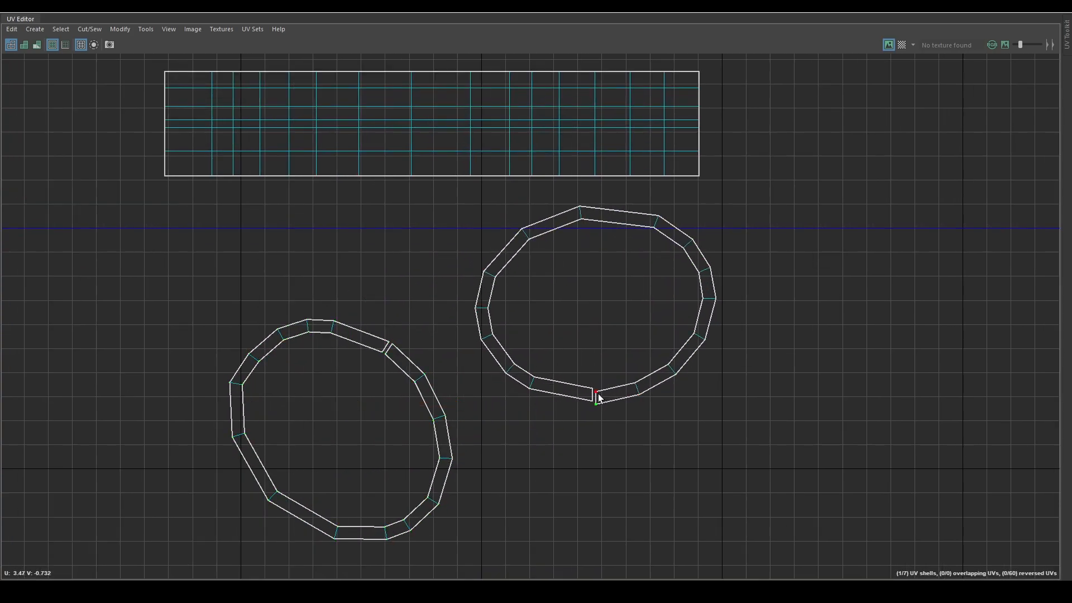
pyautogui.press('e')
pyautogui.moveTo(743, 402); pyautogui.dragTo(581, 321)
pyautogui.press('w')
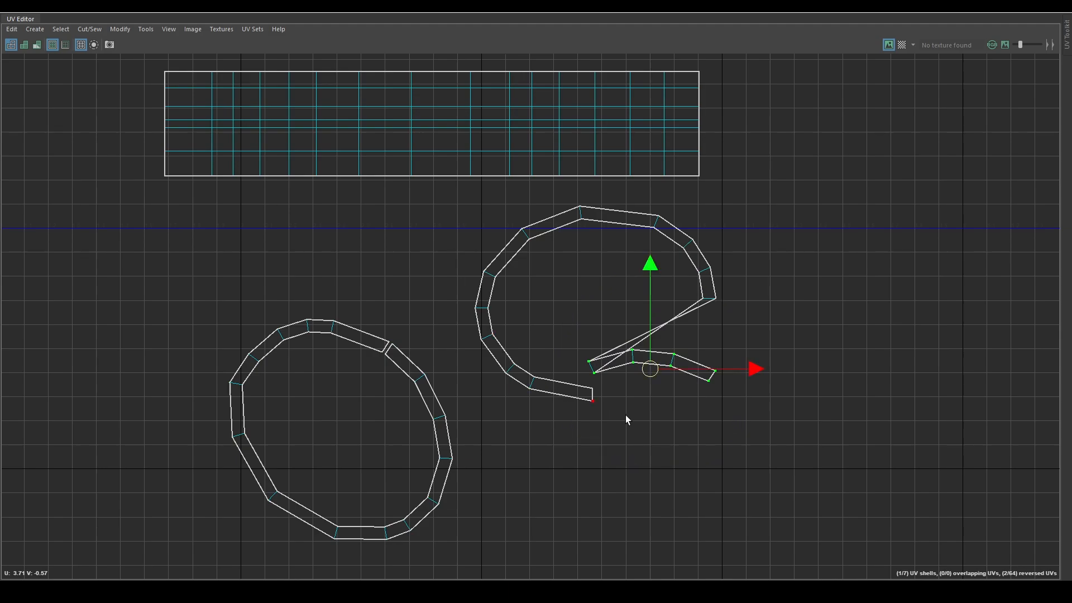
pyautogui.moveTo(626, 414); pyautogui.dragTo(825, 386, button='middle')
# Step: Rotate the first rim ring's other seam end and move it out to the opposite side
pyautogui.press('q')
pyautogui.moveTo(488, 436); pyautogui.dragTo(489, 432)
pyautogui.press('e')
pyautogui.moveTo(575, 330); pyautogui.dragTo(507, 431)
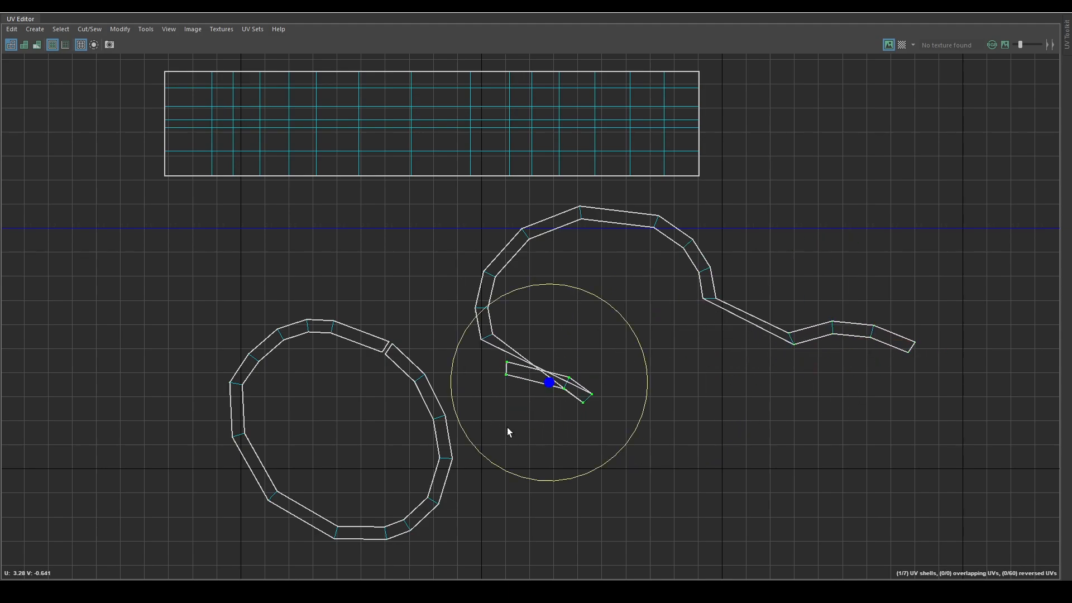
pyautogui.press('w')
pyautogui.moveTo(539, 400); pyautogui.dragTo(349, 348, button='middle')
# Step: Select the whole opened first rim shell and move it clear of the second ring
pyautogui.press('q')
pyautogui.keyDown('ctrl'); pyautogui.moveTo(694, 408); pyautogui.dragTo(647, 345, button='right'); pyautogui.keyUp('ctrl')
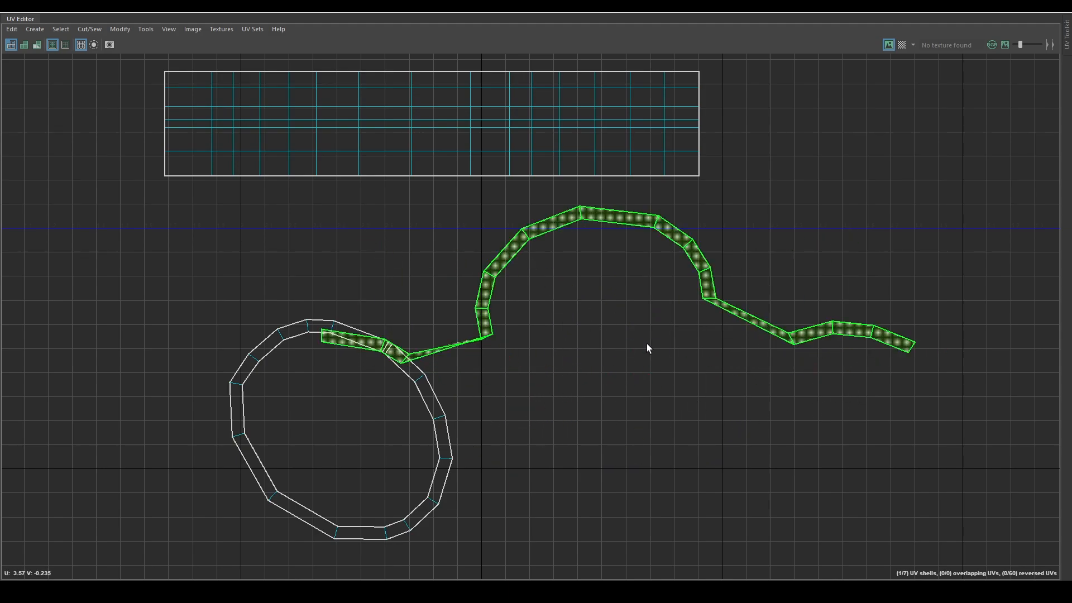
pyautogui.keyDown('alt'); pyautogui.moveTo(647, 345); pyautogui.dragTo(479, 278, button='middle'); pyautogui.keyUp('alt')
pyautogui.press('w')
pyautogui.moveTo(524, 296); pyautogui.dragTo(752, 376, button='middle')
# Step: Flatten the first rim shell's upper and lower UV borders into straight horizontal lines
pyautogui.press('q')
pyautogui.moveTo(383, 344); pyautogui.dragTo(414, 347, button='right')
pyautogui.click(381, 345)
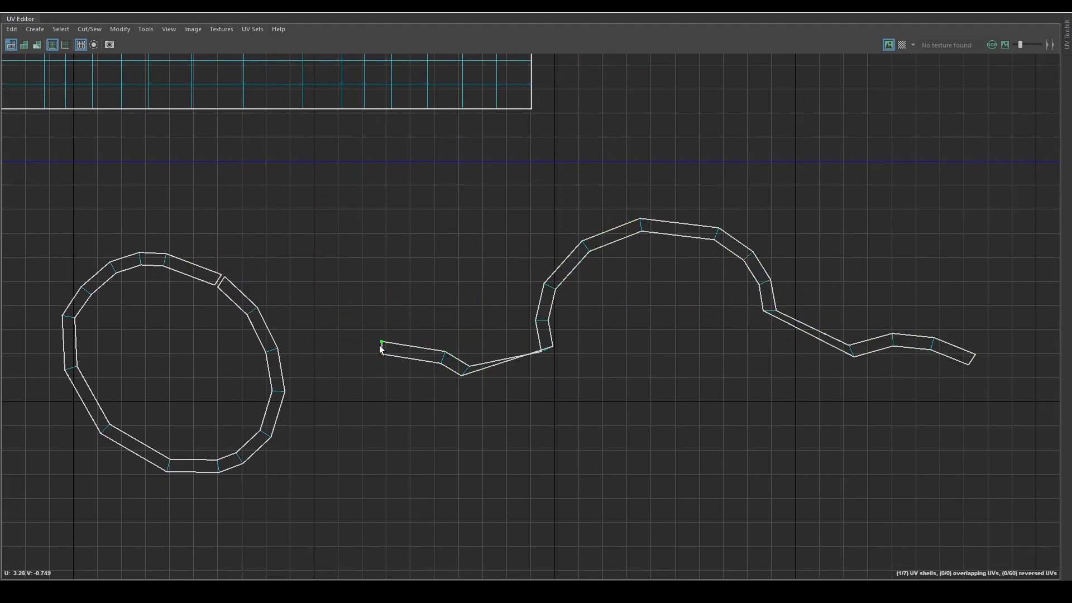
pyautogui.keyDown('shift'); pyautogui.doubleClick(977, 350); pyautogui.keyUp('shift')
pyautogui.keyDown('shift'); pyautogui.moveTo(810, 243); pyautogui.dragTo(888, 282, button='right'); pyautogui.keyUp('shift')
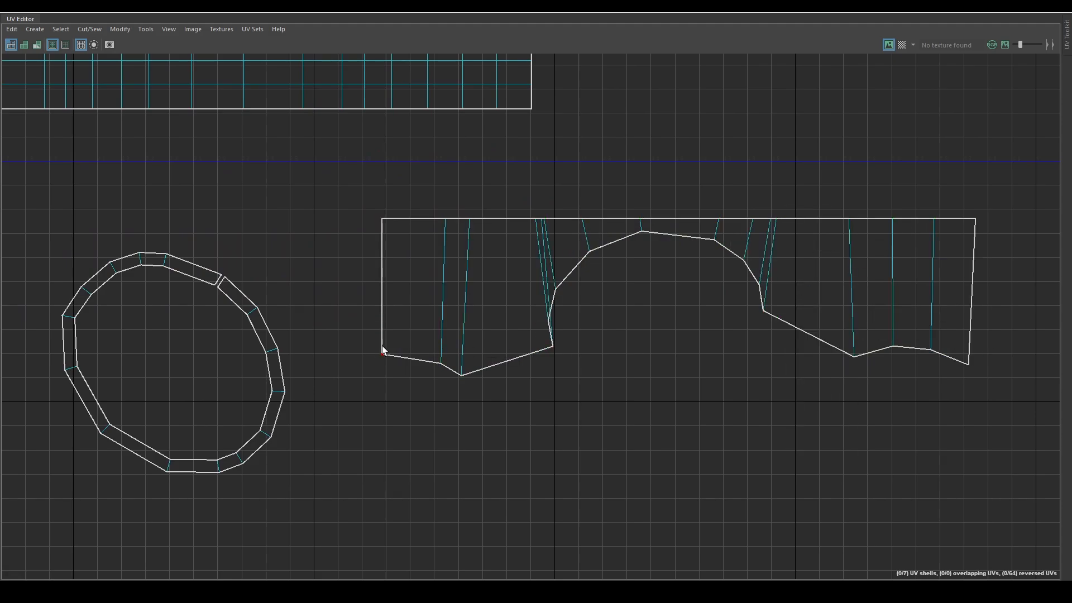
pyautogui.keyDown('shift'); pyautogui.moveTo(783, 300); pyautogui.dragTo(805, 307, button='right'); pyautogui.keyUp('shift')
# Step: Unfold the first rim shell into a straight strip, scale it down and place it just below the wide wrap strip
pyautogui.moveTo(852, 343); pyautogui.dragTo(879, 363, button='right')
pyautogui.click(547, 275)
pyautogui.moveTo(547, 275); pyautogui.dragTo(586, 277, button='right')
pyautogui.keyDown('shift'); pyautogui.moveTo(710, 270); pyautogui.dragTo(592, 263, button='right'); pyautogui.keyUp('shift')
pyautogui.keyDown('shift'); pyautogui.moveTo(474, 226); pyautogui.dragTo(551, 187, button='right'); pyautogui.keyUp('shift')
pyautogui.scroll(-2, 558, 253)
pyautogui.press('r')
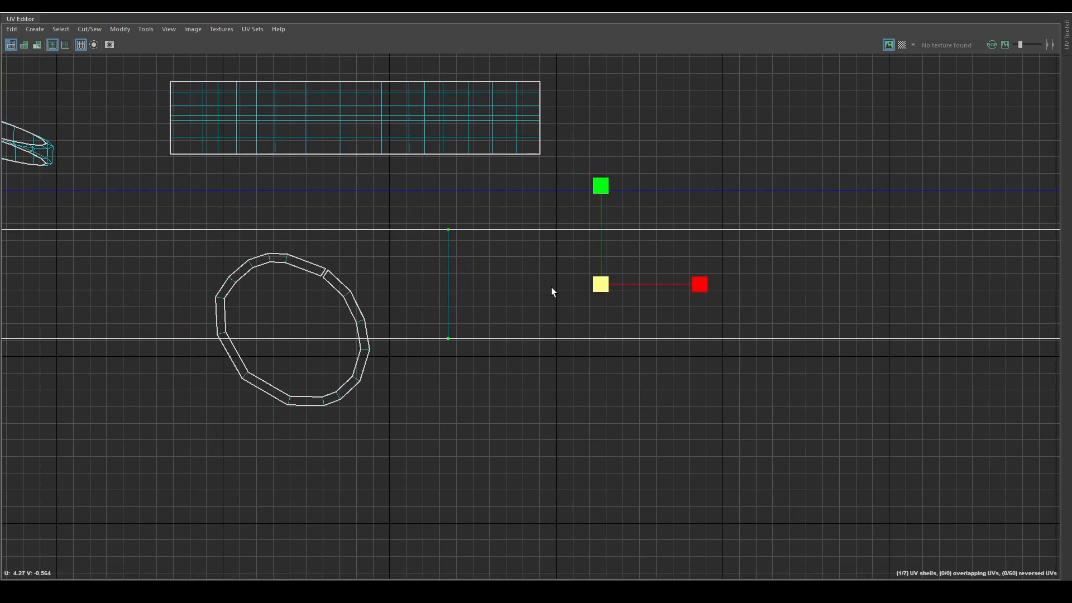
pyautogui.moveTo(552, 287); pyautogui.dragTo(528, 290, button='middle')
pyautogui.press('w')
pyautogui.moveTo(601, 285); pyautogui.dragTo(531, 211)
# Step: Rotate one seam end of the second rim ring and move it far out beneath the first rim strip
pyautogui.moveTo(480, 229); pyautogui.dragTo(502, 247, button='right')
pyautogui.scroll(2, 319, 290)
pyautogui.click(333, 266)
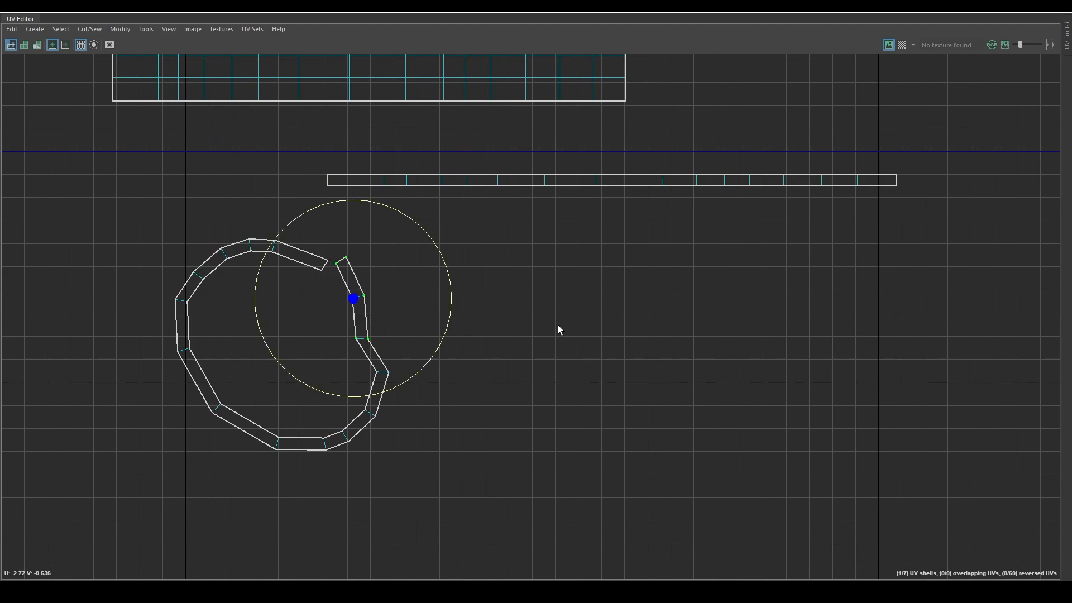
pyautogui.press('w')
pyautogui.moveTo(354, 299); pyautogui.dragTo(756, 335)
pyautogui.press('q')
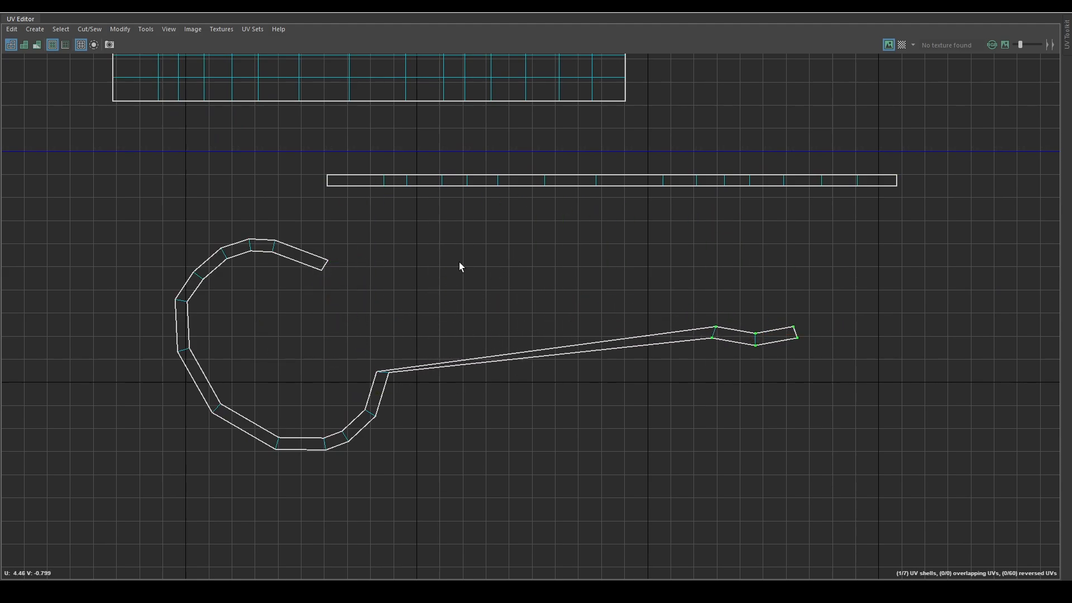
# Step: Turn the second rim ring's other seam end over, move it out to the opposite side and level it
pyautogui.moveTo(182, 291); pyautogui.dragTo(181, 291)
pyautogui.press('e')
pyautogui.moveTo(358, 266); pyautogui.dragTo(139, 226)
pyautogui.press('w')
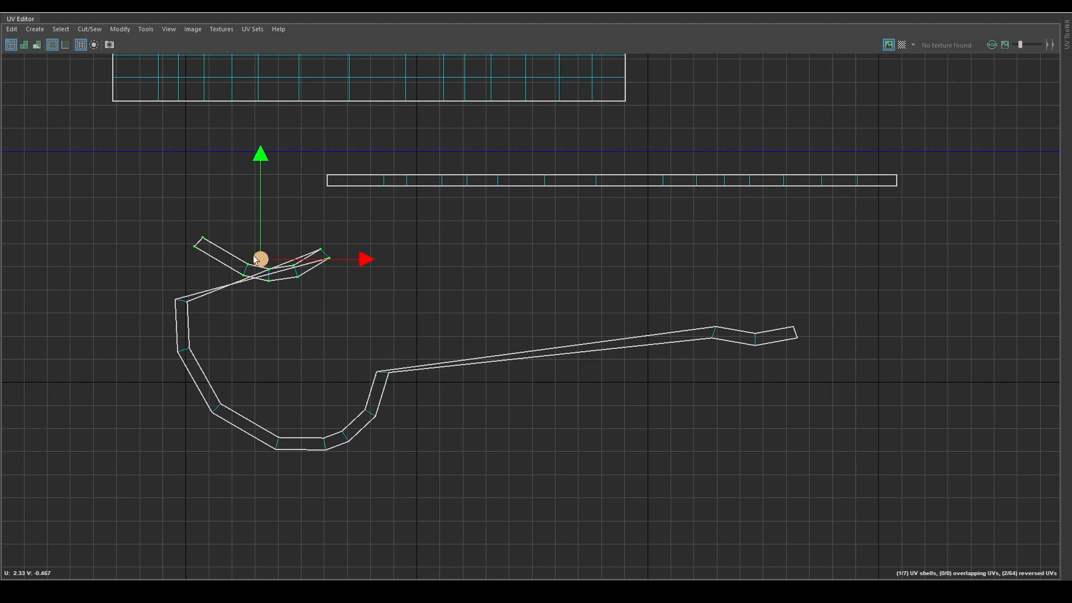
pyautogui.moveTo(261, 259); pyautogui.dragTo(61, 282)
pyautogui.keyDown('alt'); pyautogui.moveTo(98, 298); pyautogui.dragTo(307, 316, button='middle'); pyautogui.keyUp('alt')
pyautogui.press('e')
pyautogui.moveTo(368, 297); pyautogui.dragTo(406, 267)
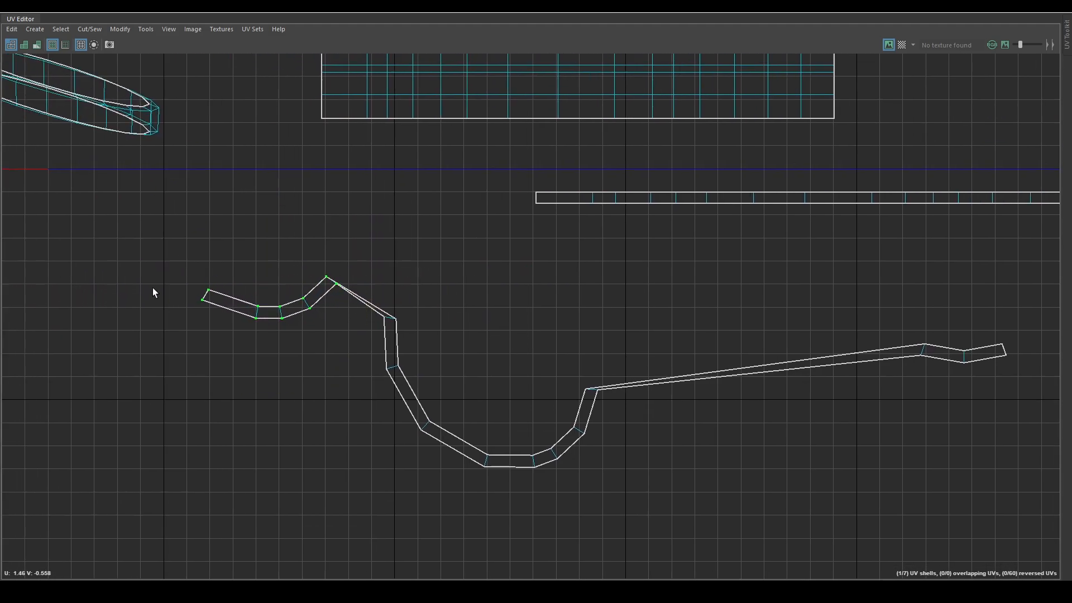
# Step: Align the top and bottom UV borders of the opened second rim shell into horizontal lines
pyautogui.scroll(-2, 694, 338)
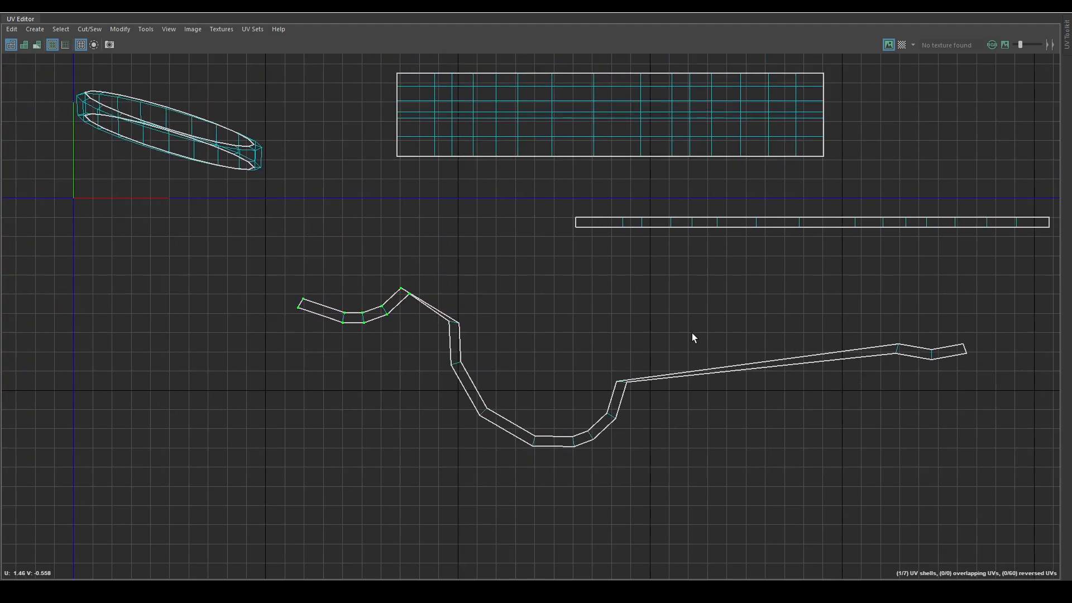
pyautogui.keyDown('shift'); pyautogui.doubleClick(961, 341); pyautogui.keyUp('shift')
pyautogui.keyDown('shift'); pyautogui.moveTo(907, 268); pyautogui.dragTo(1001, 240, button='right'); pyautogui.keyUp('shift')
pyautogui.click(966, 353)
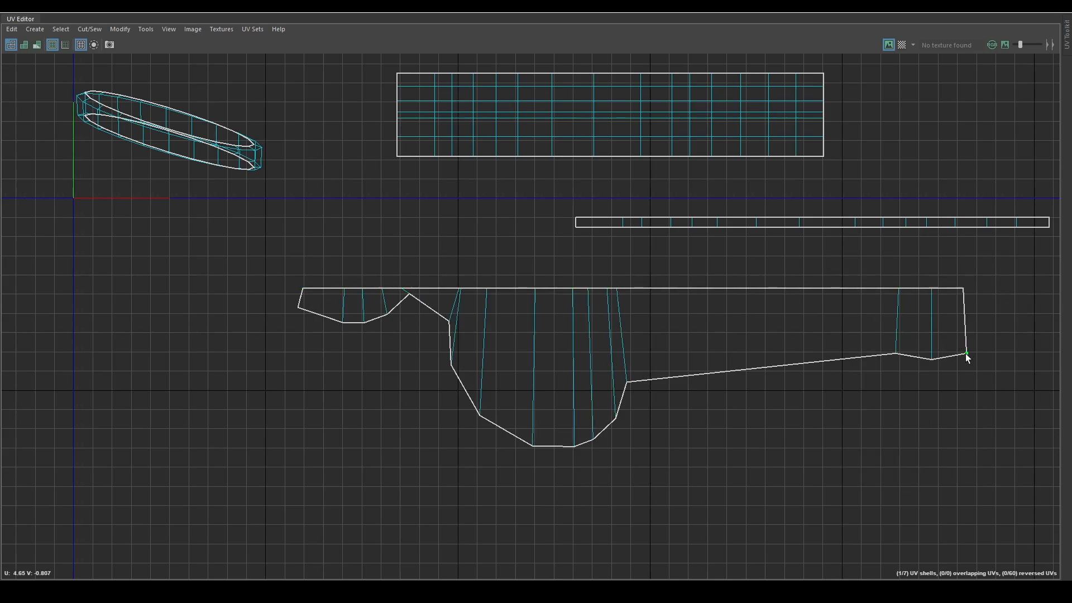
pyautogui.keyDown('shift'); pyautogui.doubleClick(301, 307); pyautogui.keyUp('shift')
pyautogui.keyDown('shift'); pyautogui.moveTo(410, 230); pyautogui.dragTo(484, 266, button='right'); pyautogui.keyUp('shift')
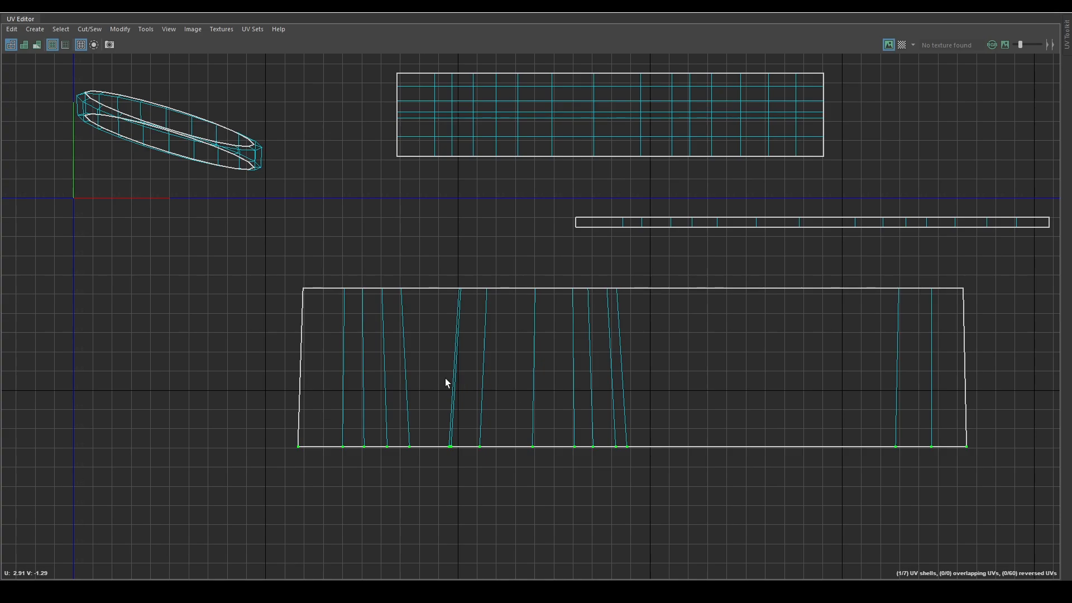
# Step: Select the whole second rim shell and unfold it along its length
pyautogui.keyDown('ctrl'); pyautogui.moveTo(518, 365); pyautogui.dragTo(442, 333, button='right'); pyautogui.keyUp('ctrl')
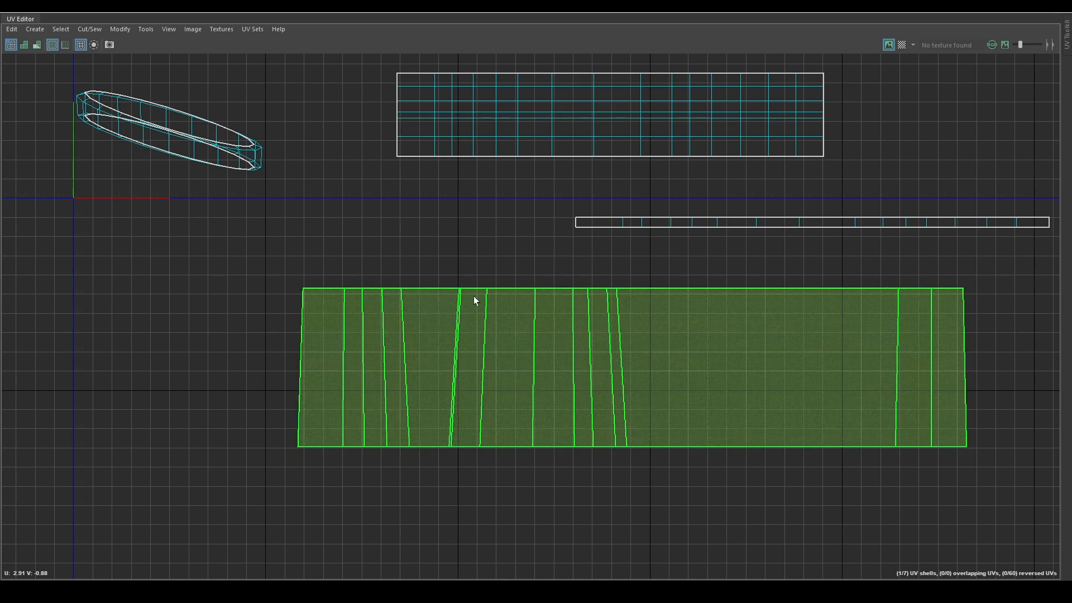
pyautogui.moveTo(453, 268)
pyautogui.keyDown('ctrl'); pyautogui.mouseDown(button='right')
pyautogui.moveTo(493, 269)
pyautogui.moveTo(454, 270)
pyautogui.mouseUp(button='right'); pyautogui.keyUp('ctrl')
pyautogui.keyDown('alt'); pyautogui.moveTo(635, 300); pyautogui.dragTo(522, 252, button='middle'); pyautogui.keyUp('alt')
pyautogui.scroll(-1, 522, 253)
pyautogui.keyDown('alt'); pyautogui.moveTo(455, 224); pyautogui.dragTo(519, 256, button='middle'); pyautogui.keyUp('alt')
pyautogui.scroll(-1, 564, 264)
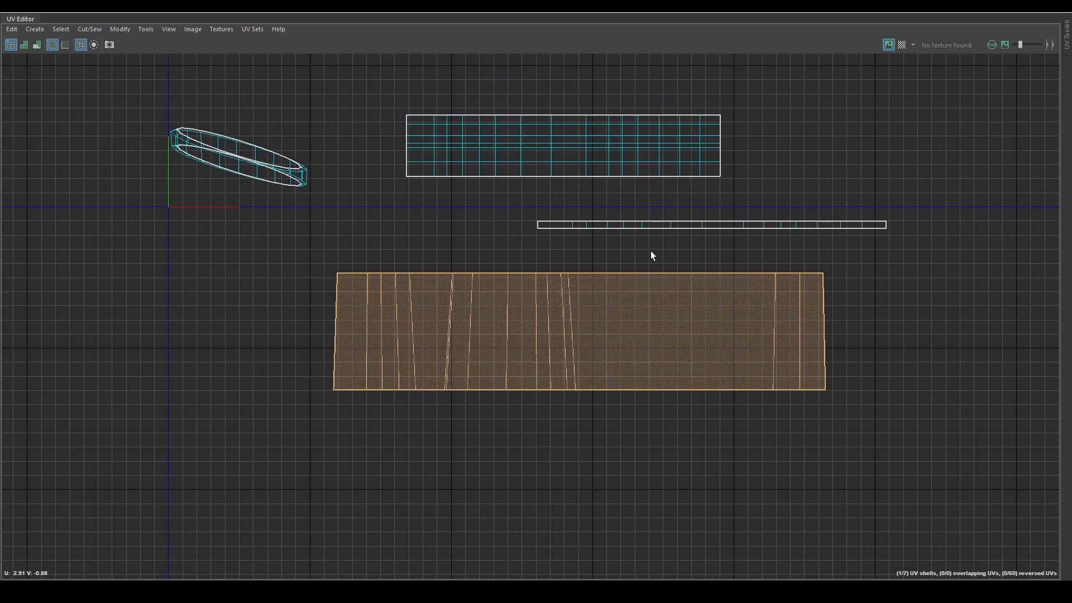
pyautogui.moveTo(635, 377); pyautogui.dragTo(474, 293, button='right')
pyautogui.click(558, 284)
pyautogui.keyDown('shift'); pyautogui.moveTo(624, 250); pyautogui.dragTo(511, 234, button='right'); pyautogui.keyUp('shift')
pyautogui.scroll(-3, 545, 282)
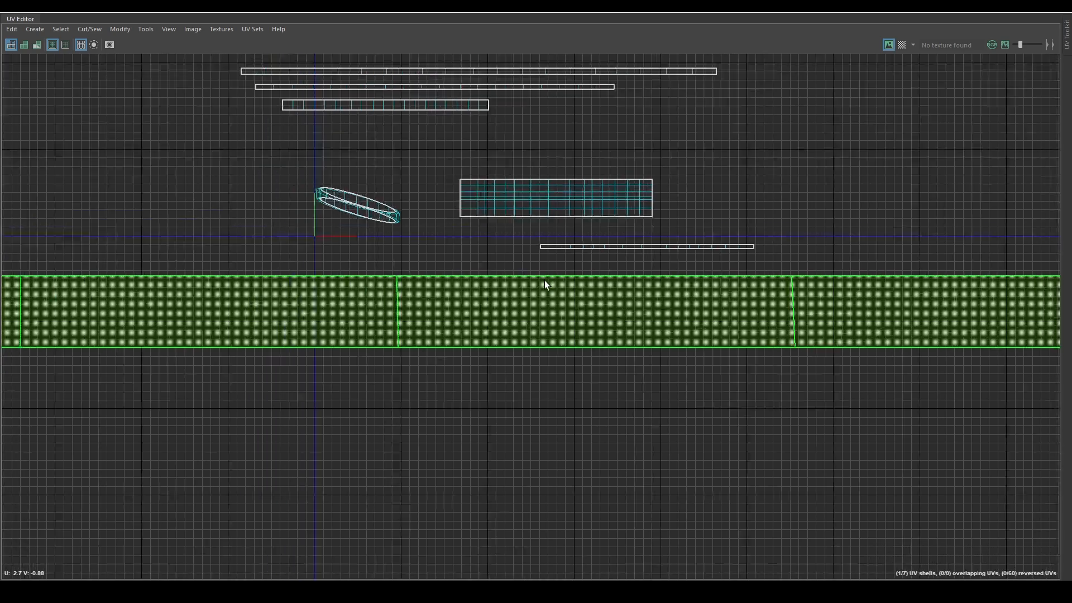
# Step: Straighten the second rim shell's cross edges, then scale and place it as a thin strip below the first rim strip
pyautogui.keyDown('shift'); pyautogui.rightClick(553, 295); pyautogui.keyUp('shift')
pyautogui.keyDown('shift'); pyautogui.moveTo(554, 294); pyautogui.dragTo(597, 246, button='right'); pyautogui.keyUp('shift')
pyautogui.scroll(-3, 651, 331)
pyautogui.press('r')
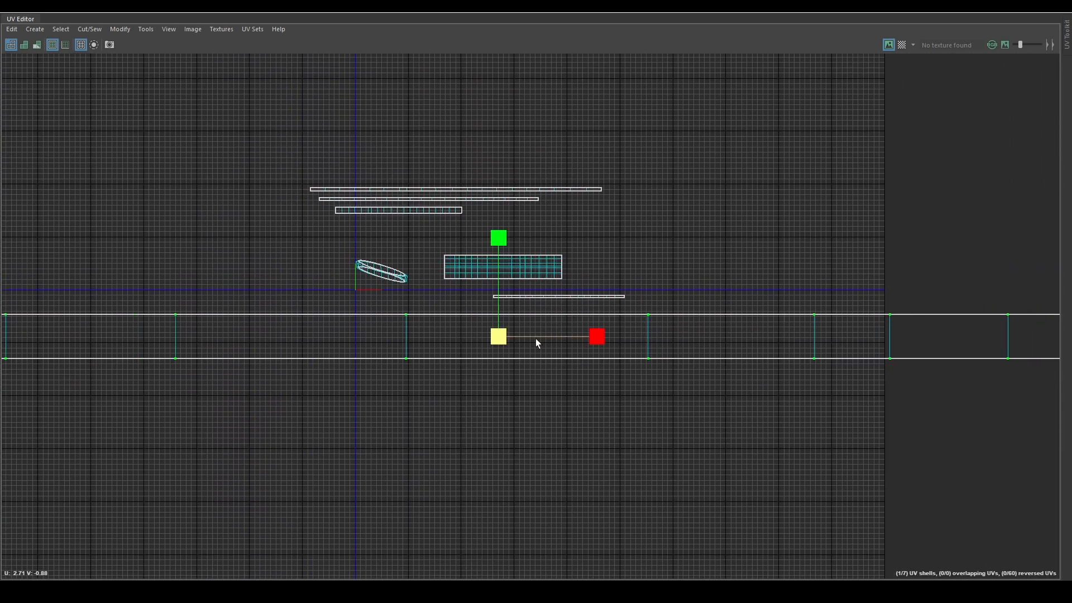
pyautogui.moveTo(495, 340); pyautogui.dragTo(407, 346)
pyautogui.press('w')
pyautogui.moveTo(485, 339); pyautogui.dragTo(533, 317)
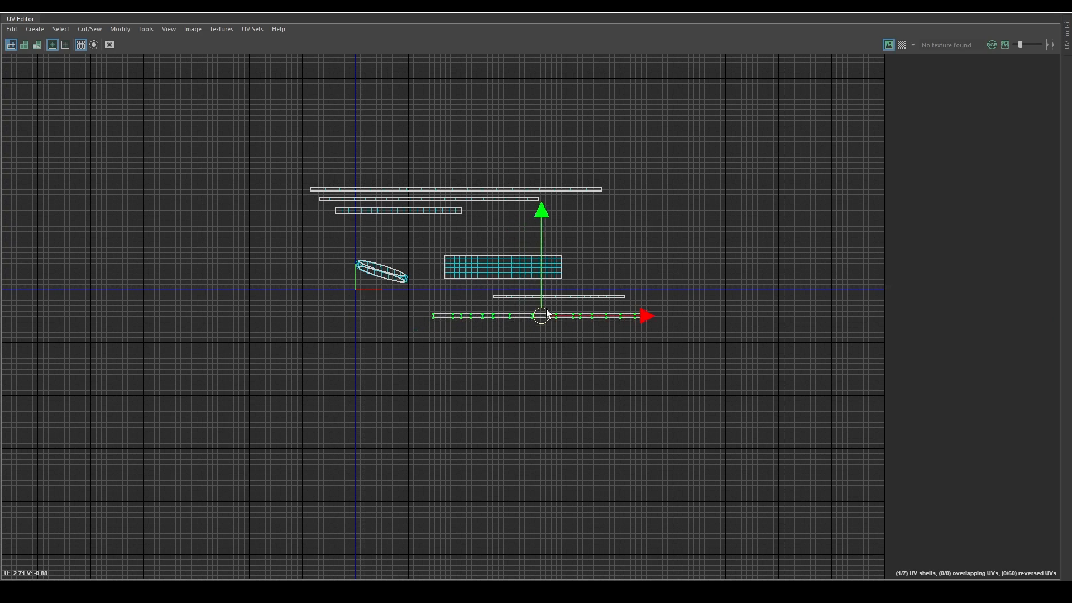
pyautogui.scroll(2, 549, 313)
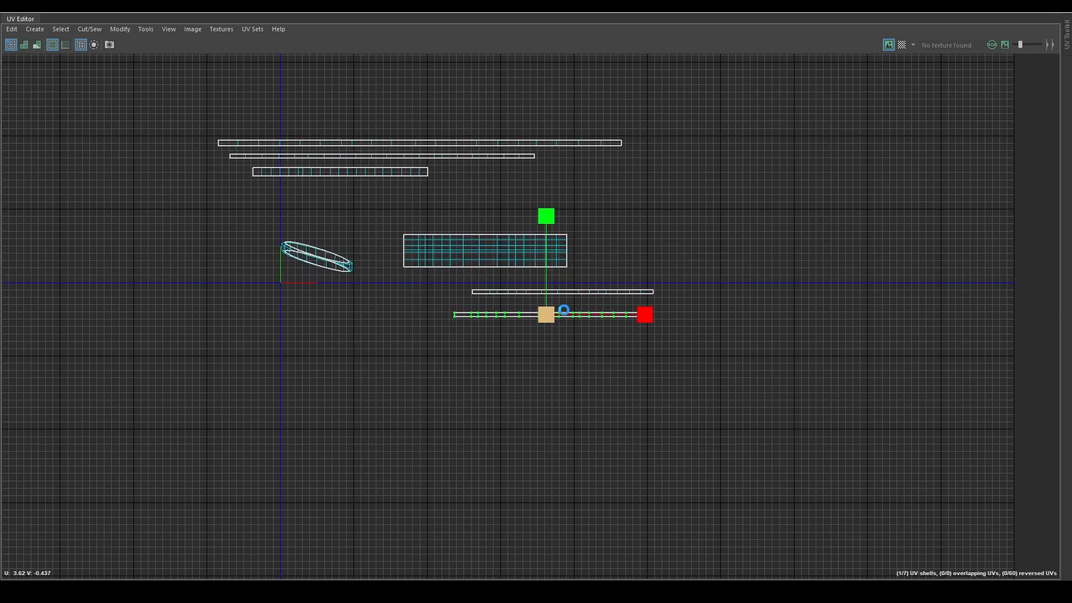
pyautogui.scroll(3, 579, 303)
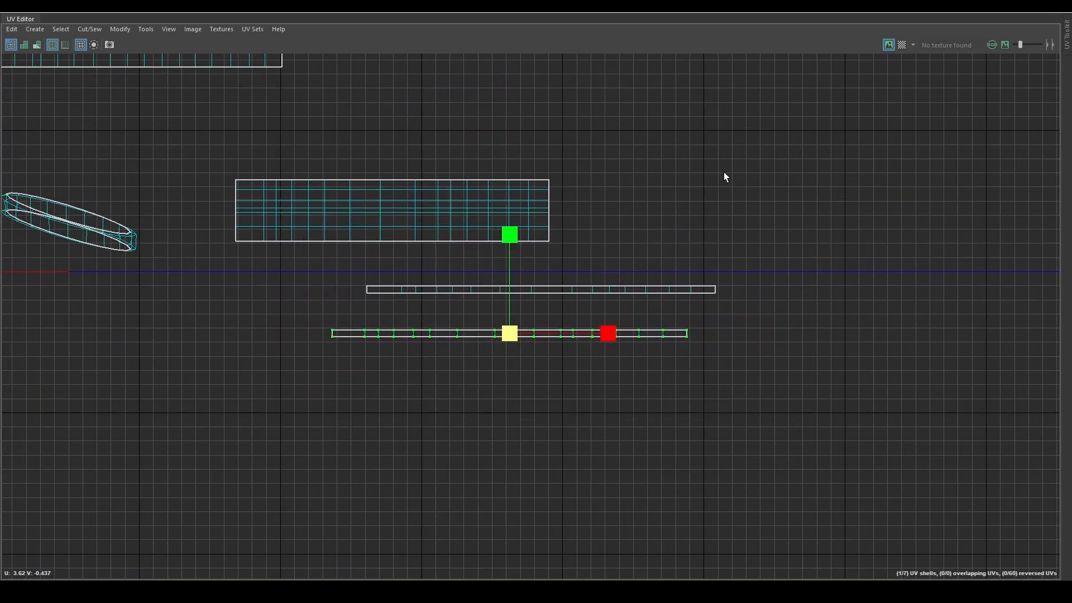
# Step: Restore the small UV Editor and select the UV faces of the remaining slanted band, framing it in the viewport
pyautogui.click(1033, 11)
pyautogui.keyDown('alt'); pyautogui.moveTo(665, 270); pyautogui.dragTo(562, 278); pyautogui.keyUp('alt')
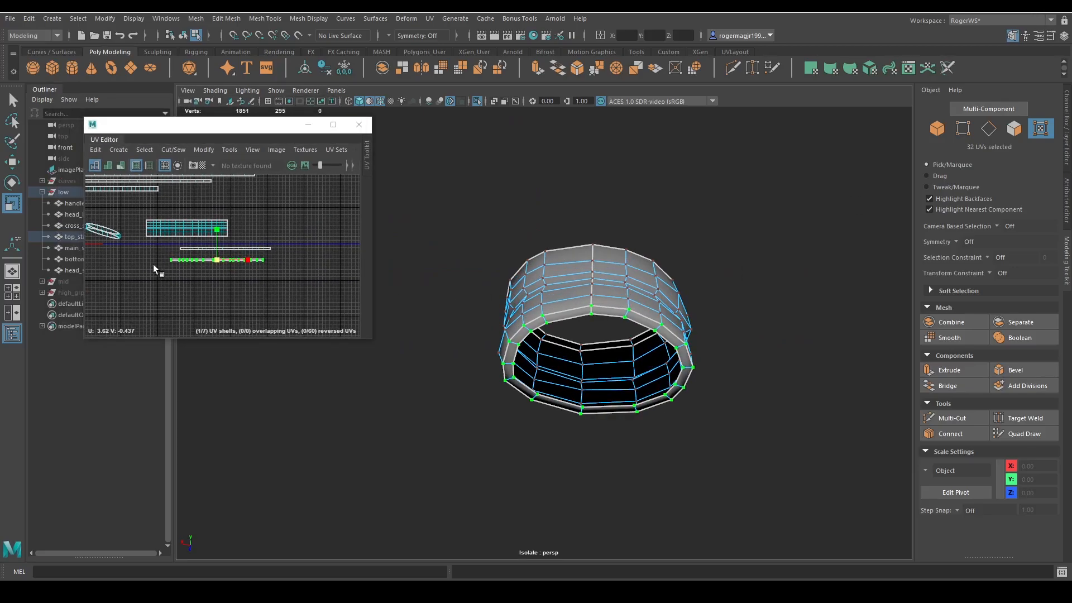
pyautogui.keyDown('alt'); pyautogui.moveTo(123, 241); pyautogui.dragTo(179, 244, button='middle'); pyautogui.keyUp('alt')
pyautogui.press('F11')
pyautogui.moveTo(134, 219); pyautogui.dragTo(189, 262)
pyautogui.press('f')
pyautogui.keyDown('alt'); pyautogui.moveTo(596, 284); pyautogui.dragTo(590, 310); pyautogui.keyUp('alt')
pyautogui.scroll(-5, 575, 368)
# Step: Show the full model, then isolate the slanted band's faces for face selection
pyautogui.hotkey('ctrl', '1')
pyautogui.press('F8')
pyautogui.press('q')
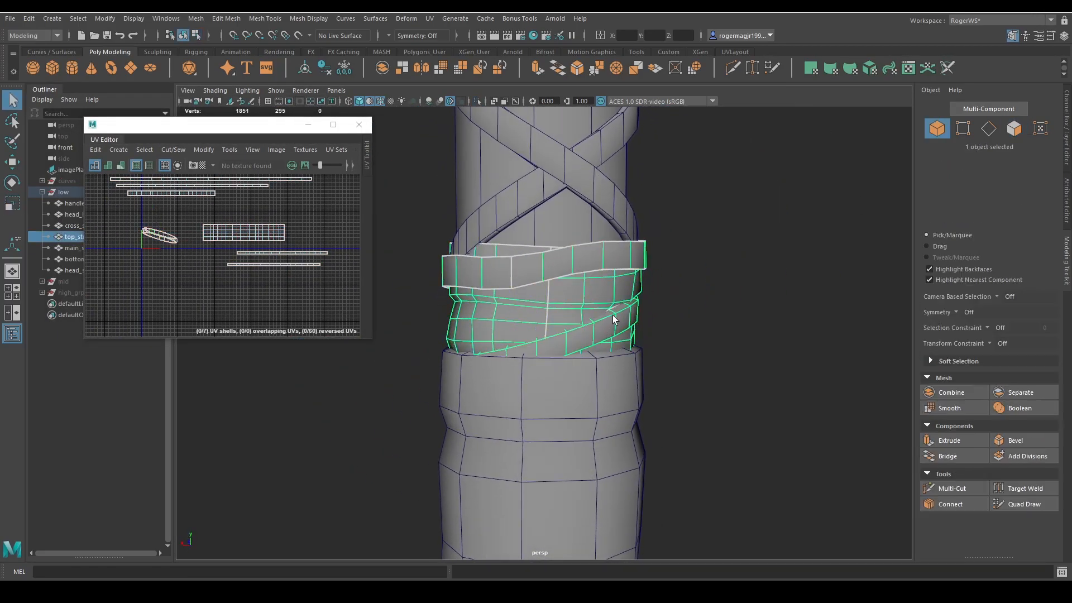
pyautogui.press('F11')
pyautogui.hotkey('ctrl', '1')
pyautogui.keyDown('alt'); pyautogui.moveTo(604, 332); pyautogui.dragTo(595, 298); pyautogui.keyUp('alt')
pyautogui.moveTo(569, 317); pyautogui.dragTo(567, 365, button='right')
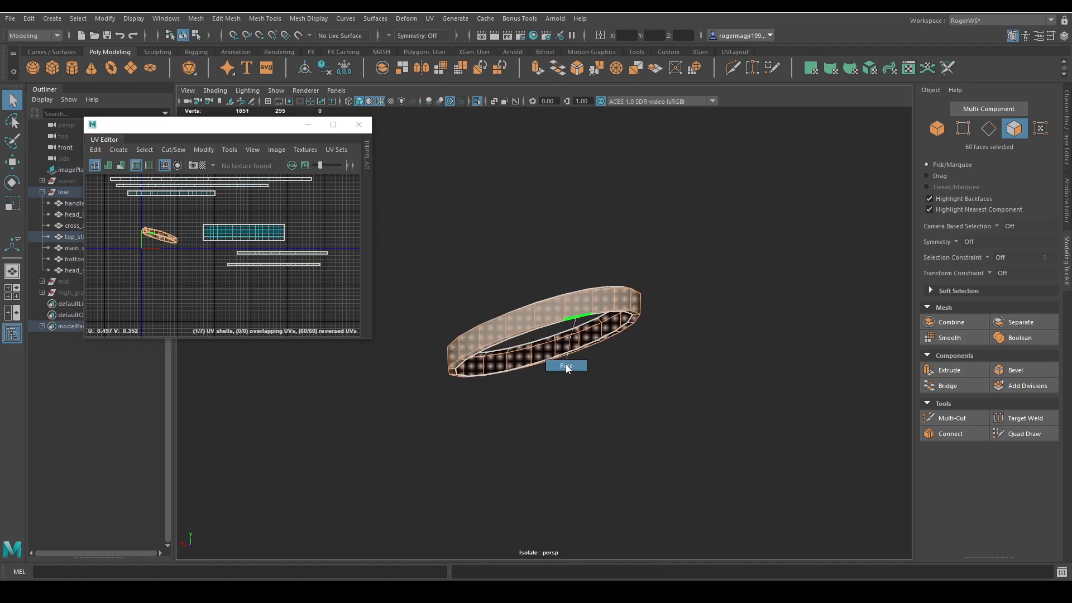
# Step: Select the slanted band's outer face loop, project it as a separate UV shell, and move it below the other shells
pyautogui.click(549, 314)
pyautogui.keyDown('shift'); pyautogui.doubleClick(579, 306); pyautogui.keyUp('shift')
pyautogui.keyDown('alt'); pyautogui.moveTo(231, 271); pyautogui.dragTo(233, 274, button='middle'); pyautogui.keyUp('alt')
pyautogui.moveTo(547, 302)
pyautogui.keyDown('alt'); pyautogui.mouseDown()
pyautogui.moveTo(560, 301)
pyautogui.moveTo(560, 314)
pyautogui.mouseUp(); pyautogui.keyUp('alt')
pyautogui.press('g')
pyautogui.press('w')
pyautogui.moveTo(218, 257); pyautogui.dragTo(230, 305, button='middle')
# Step: Cut the outer band shell along one cross edge, then select its UVs and unfold it into an open strip
pyautogui.keyDown('alt'); pyautogui.moveTo(656, 302); pyautogui.dragTo(623, 335); pyautogui.keyUp('alt')
pyautogui.press('q')
pyautogui.press('f')
pyautogui.press('F10')
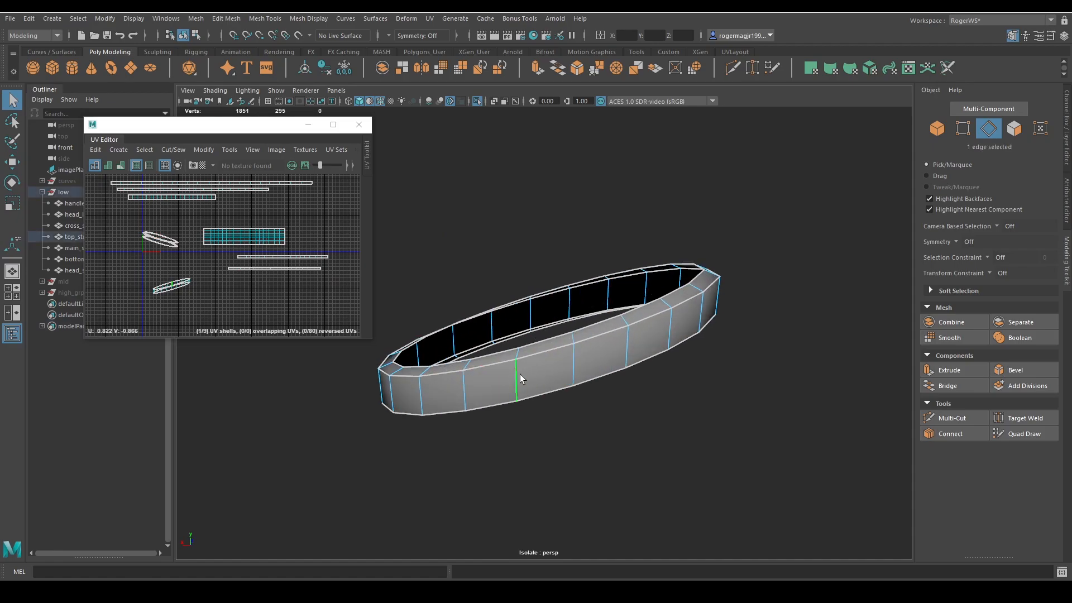
pyautogui.hotkey('shift', 'x')
pyautogui.keyDown('alt'); pyautogui.moveTo(525, 367); pyautogui.dragTo(535, 329); pyautogui.keyUp('alt')
pyautogui.moveTo(245, 302); pyautogui.dragTo(154, 277, button='right')
pyautogui.click(156, 283)
pyautogui.hotkey('ctrl', 'u')
pyautogui.scroll(6, 232, 286)
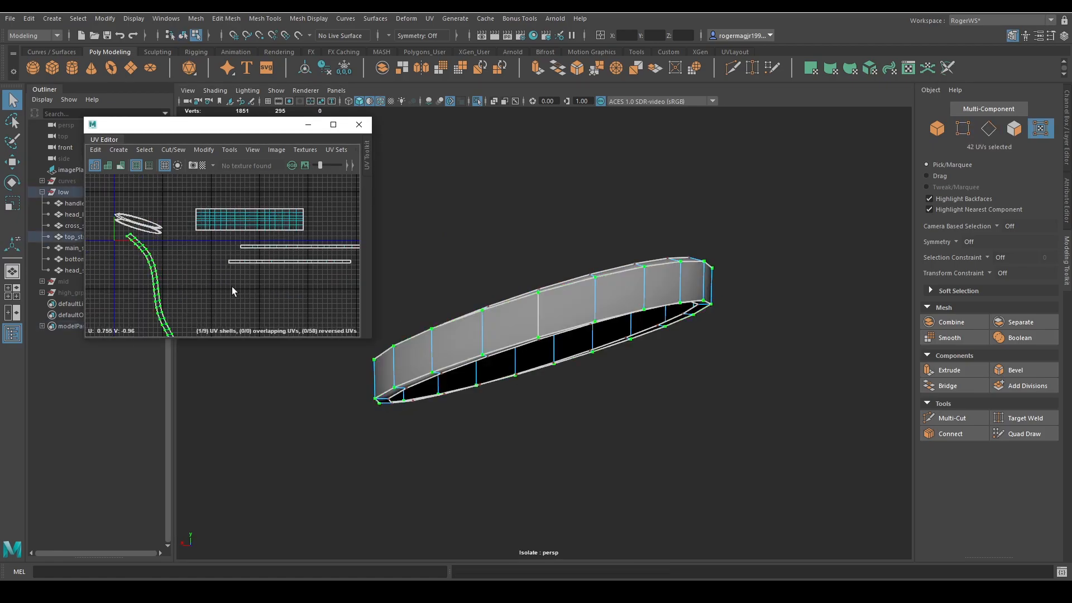
# Step: Rotate the outer band strip horizontally, place it beneath the thin rim strips, straighten its UVs and save the scene
pyautogui.press('e')
pyautogui.press('a')
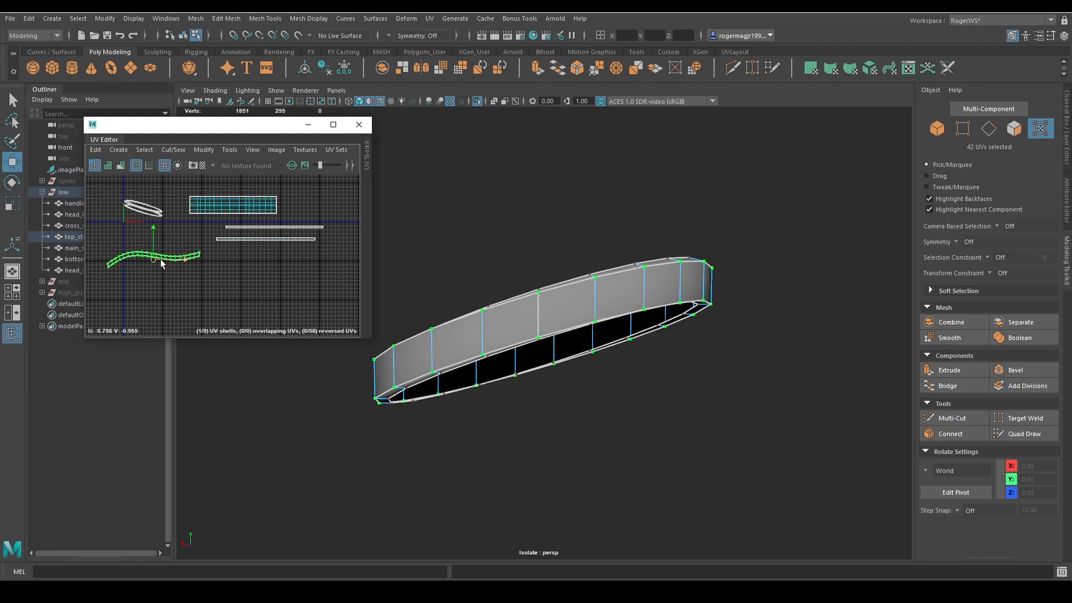
pyautogui.press('q')
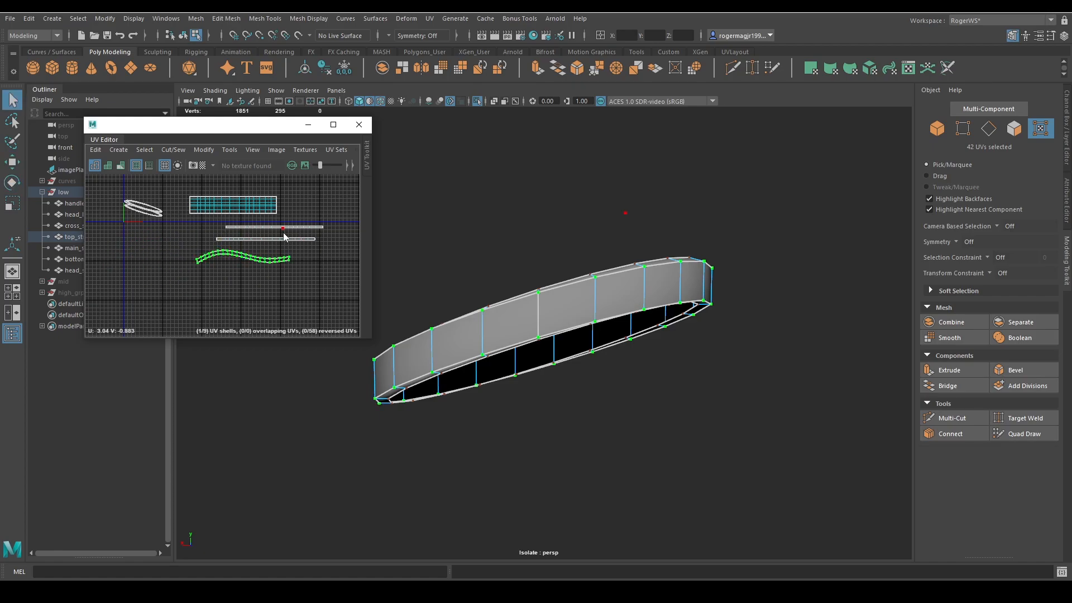
pyautogui.keyDown('shift'); pyautogui.moveTo(284, 233); pyautogui.dragTo(314, 183, button='right'); pyautogui.keyUp('shift')
pyautogui.hotkey('ctrl', 's')
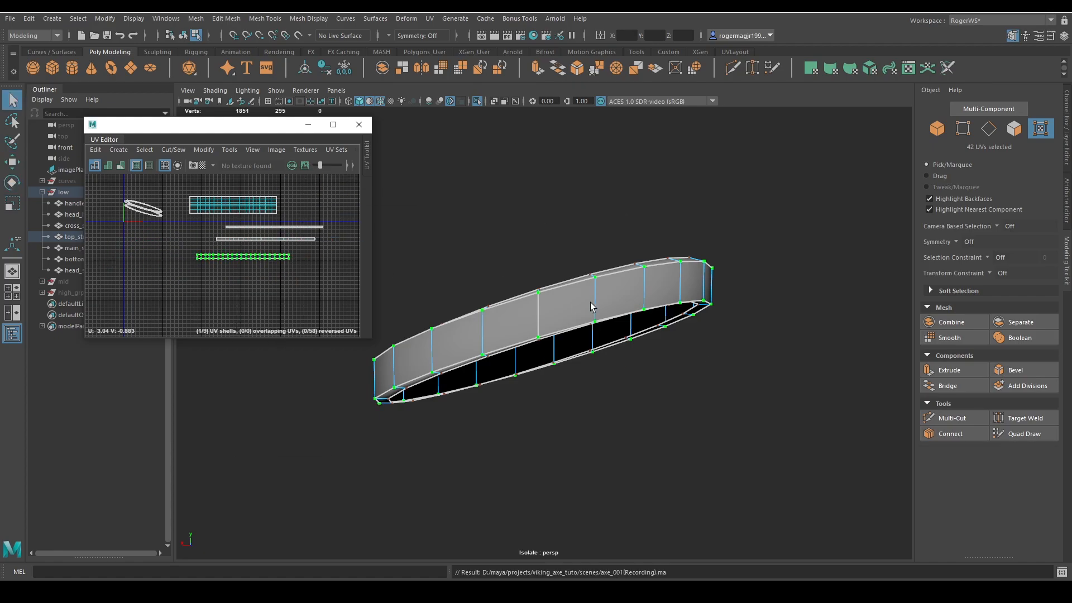
# Step: Select both rim face loops of the slanted band, project them from the current view, and place them below the strips
pyautogui.keyDown('alt'); pyautogui.moveTo(591, 302); pyautogui.dragTo(606, 301); pyautogui.keyUp('alt')
pyautogui.press('F11')
pyautogui.click(598, 340)
pyautogui.keyDown('shift'); pyautogui.doubleClick(556, 351); pyautogui.keyUp('shift')
pyautogui.scroll(-4, 556, 351)
pyautogui.keyDown('shift'); pyautogui.moveTo(721, 212); pyautogui.dragTo(417, 391); pyautogui.keyUp('shift')
pyautogui.keyDown('alt'); pyautogui.moveTo(613, 298); pyautogui.dragTo(643, 376); pyautogui.keyUp('alt')
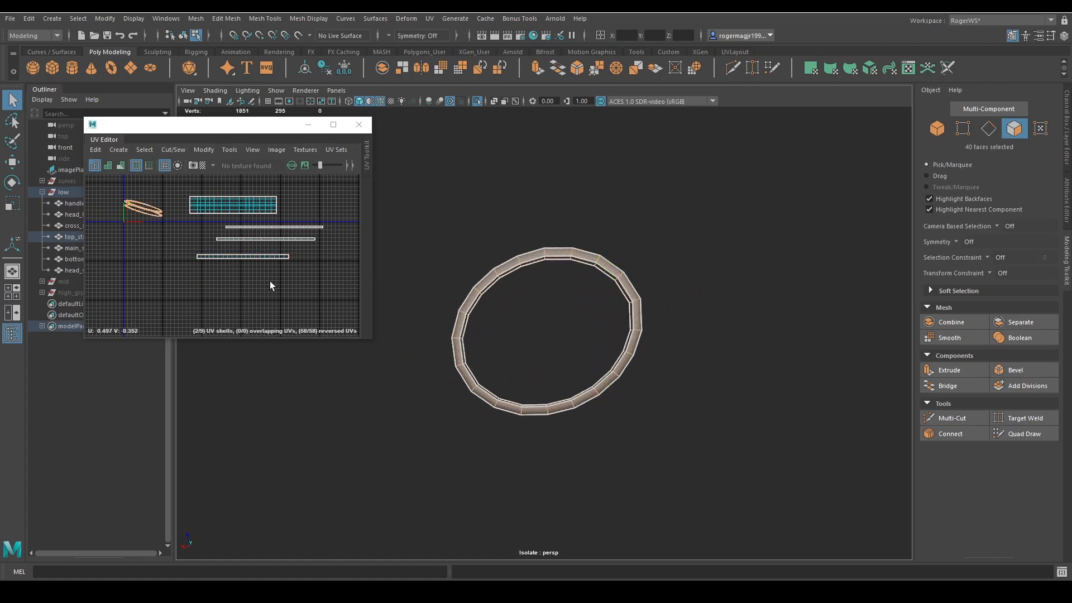
pyautogui.keyDown('shift'); pyautogui.moveTo(270, 286); pyautogui.dragTo(271, 199, button='right'); pyautogui.keyUp('shift')
pyautogui.press('w')
pyautogui.moveTo(225, 244); pyautogui.dragTo(332, 335, button='middle')
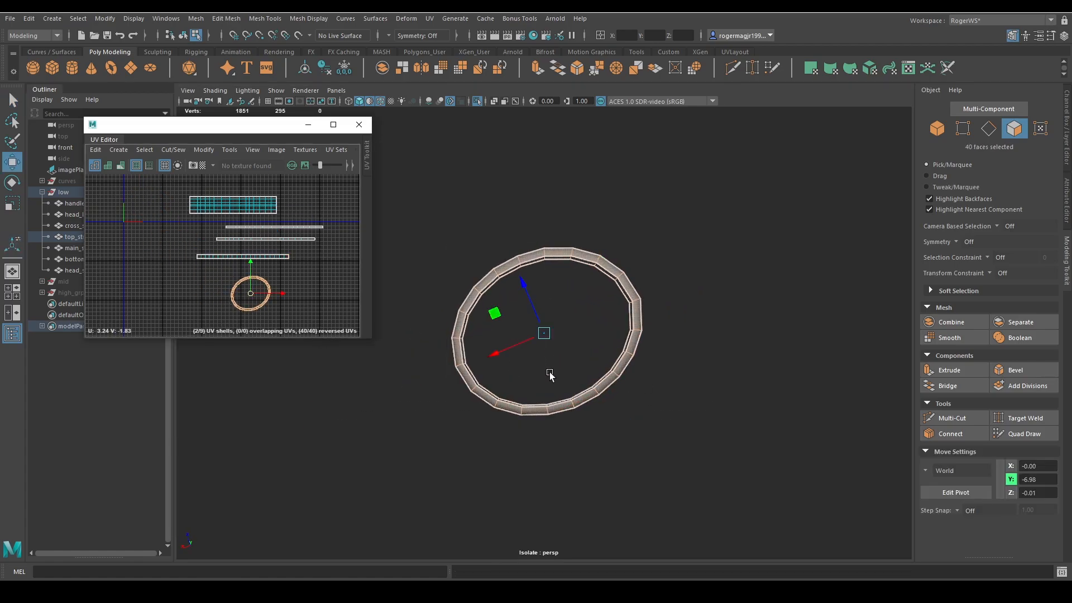
# Step: Cut one rim of the slanted band at a cross edge and select that rim's whole UV shell
pyautogui.press('q')
pyautogui.keyDown('alt'); pyautogui.moveTo(550, 373); pyautogui.dragTo(577, 412, button='right'); pyautogui.keyUp('alt')
pyautogui.keyDown('alt'); pyautogui.moveTo(577, 412); pyautogui.dragTo(578, 352); pyautogui.keyUp('alt')
pyautogui.moveTo(596, 407); pyautogui.dragTo(599, 376, button='right')
pyautogui.click(617, 353)
pyautogui.keyDown('alt'); pyautogui.moveTo(627, 398); pyautogui.dragTo(622, 338); pyautogui.keyUp('alt')
pyautogui.hotkey('shift', 'x')
pyautogui.moveTo(249, 273); pyautogui.dragTo(272, 292, button='right')
pyautogui.click(268, 286)
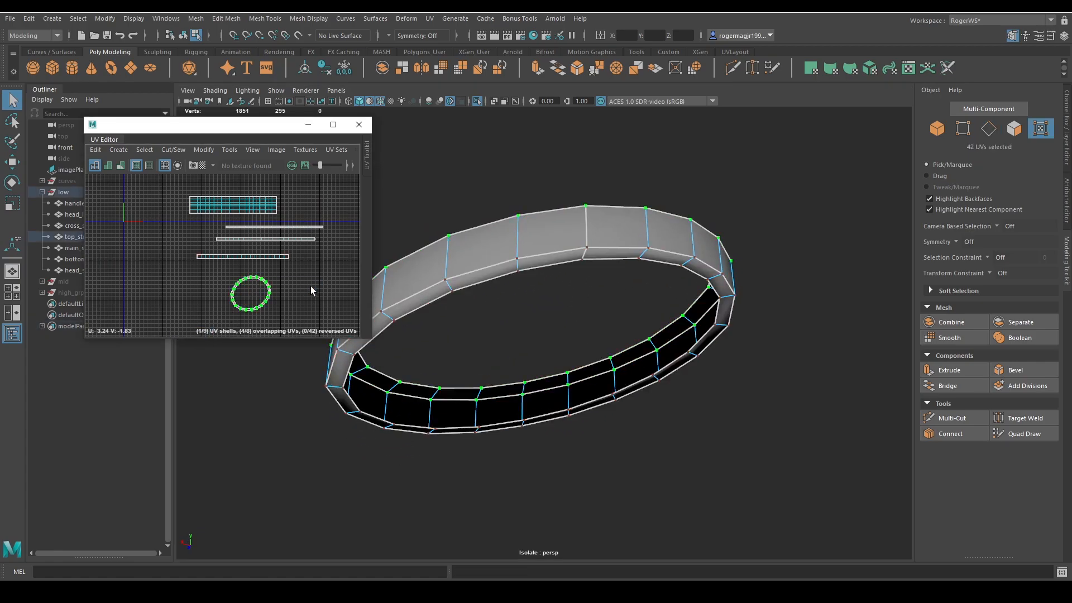
# Step: In the enlarged UV Editor, separate the cut rim from the other ring and swing both its ends outward
pyautogui.click(333, 125)
pyautogui.press('w')
pyautogui.moveTo(675, 377); pyautogui.dragTo(867, 328, button='middle')
pyautogui.keyDown('alt'); pyautogui.moveTo(857, 367); pyautogui.dragTo(623, 313, button='middle'); pyautogui.keyUp('alt')
pyautogui.moveTo(618, 452); pyautogui.dragTo(641, 301)
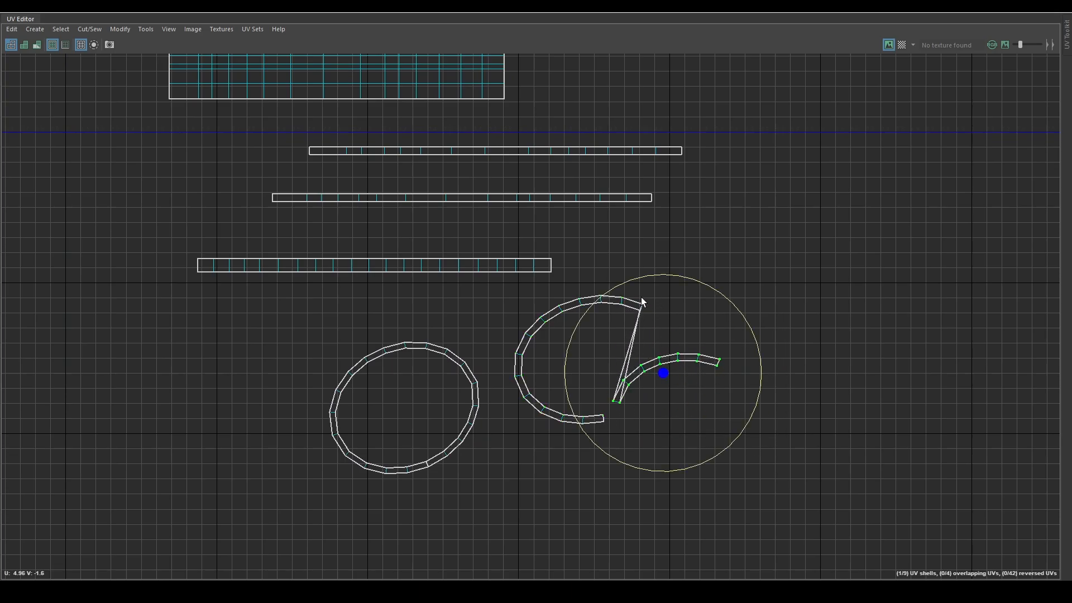
pyautogui.press('w')
pyautogui.moveTo(667, 369); pyautogui.dragTo(835, 354)
pyautogui.press('q')
pyautogui.moveTo(655, 334); pyautogui.dragTo(554, 397)
pyautogui.press('e')
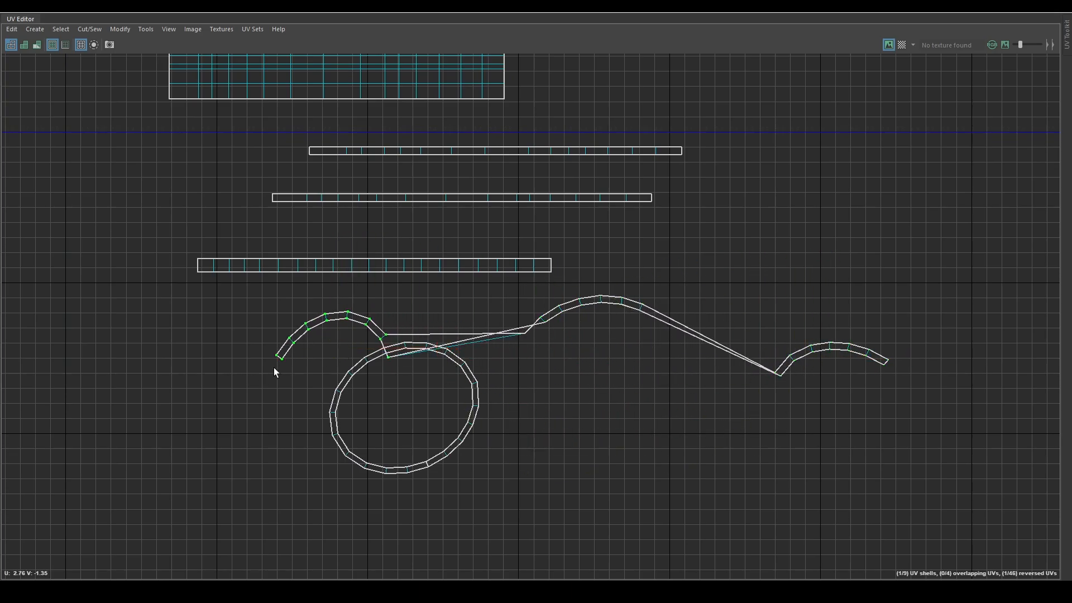
# Step: Align the rim's two long edges into straight lines, unfold it, and scale it into a thin strip above the outer band's strip
pyautogui.keyDown('shift'); pyautogui.moveTo(880, 291); pyautogui.dragTo(956, 364, button='right'); pyautogui.keyUp('shift')
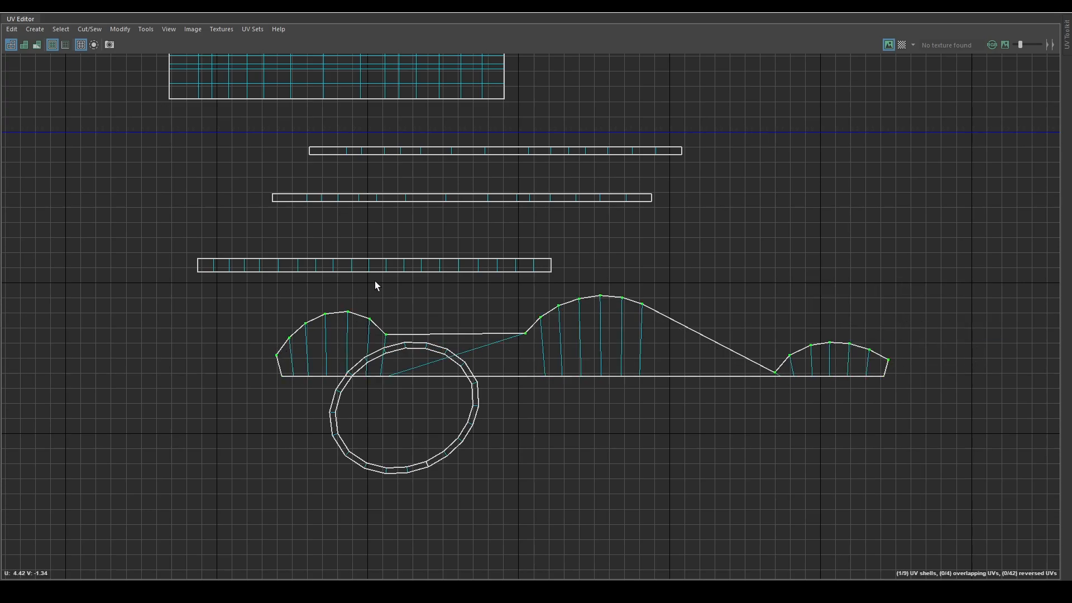
pyautogui.keyDown('shift'); pyautogui.moveTo(456, 322); pyautogui.dragTo(578, 360, button='right'); pyautogui.keyUp('shift')
pyautogui.keyDown('shift'); pyautogui.moveTo(687, 338); pyautogui.dragTo(584, 224, button='right'); pyautogui.keyUp('shift')
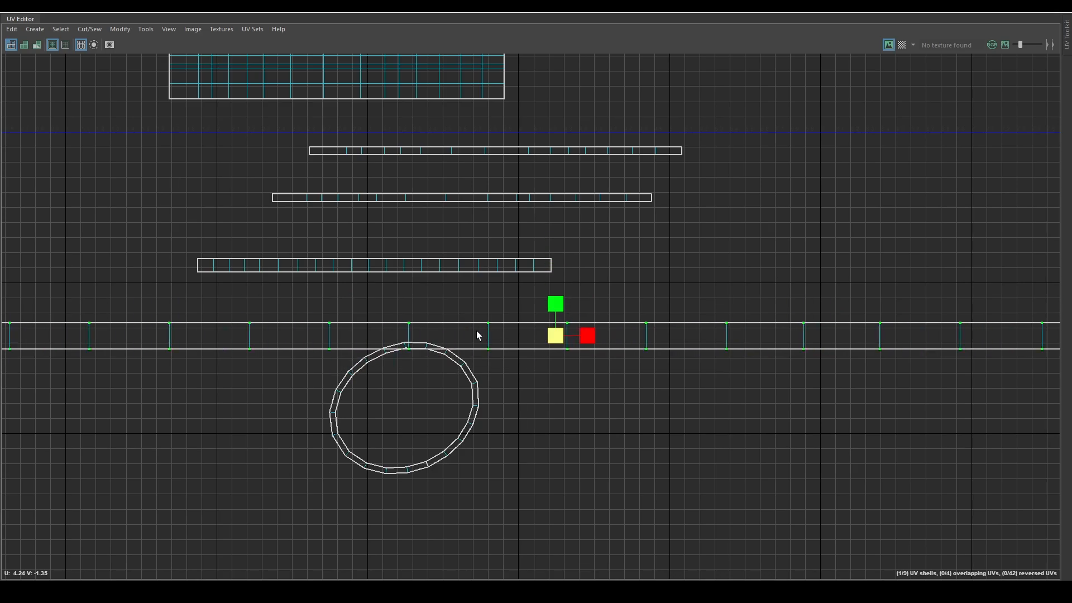
pyautogui.moveTo(555, 335); pyautogui.dragTo(476, 228)
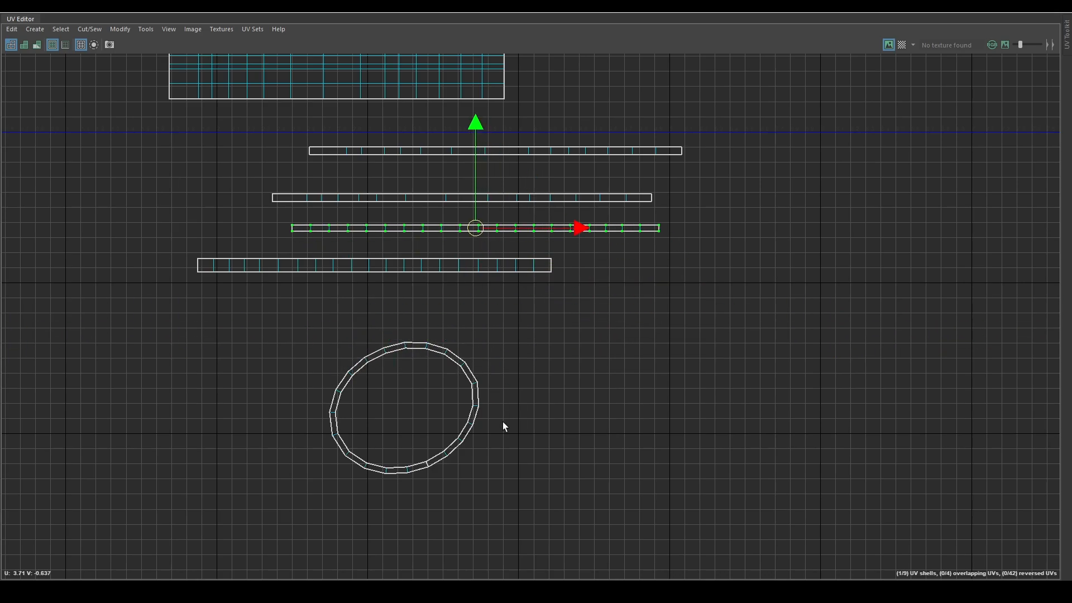
# Step: Open the remaining rim ring by moving and rotating its two end sections outward to either side
pyautogui.scroll(2, 503, 424)
pyautogui.click(444, 347)
pyautogui.press('g')
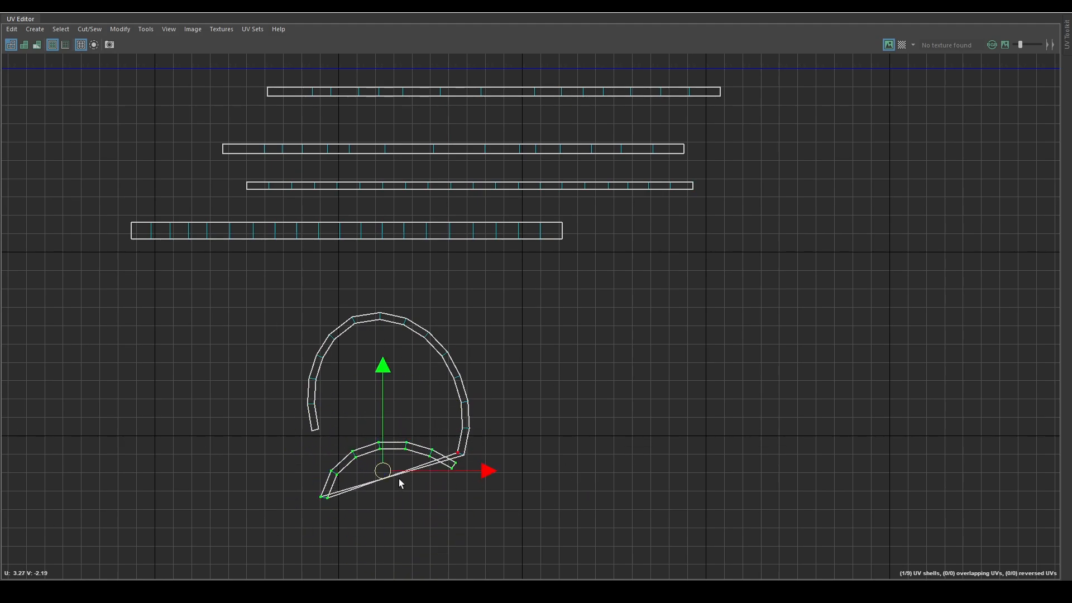
pyautogui.moveTo(385, 473); pyautogui.dragTo(703, 390)
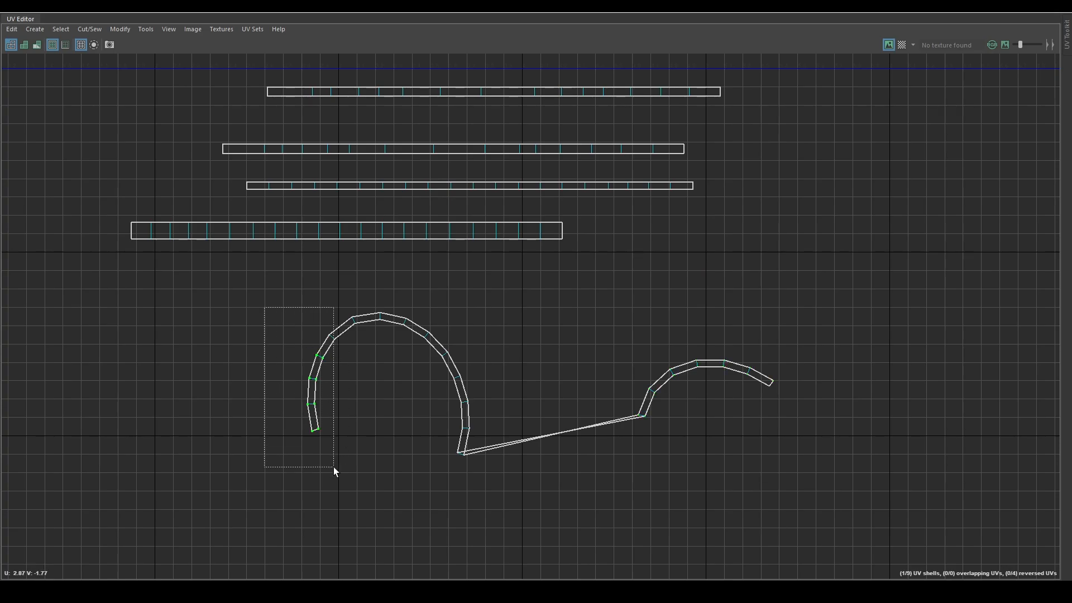
pyautogui.moveTo(376, 302); pyautogui.dragTo(378, 426)
pyautogui.press('w')
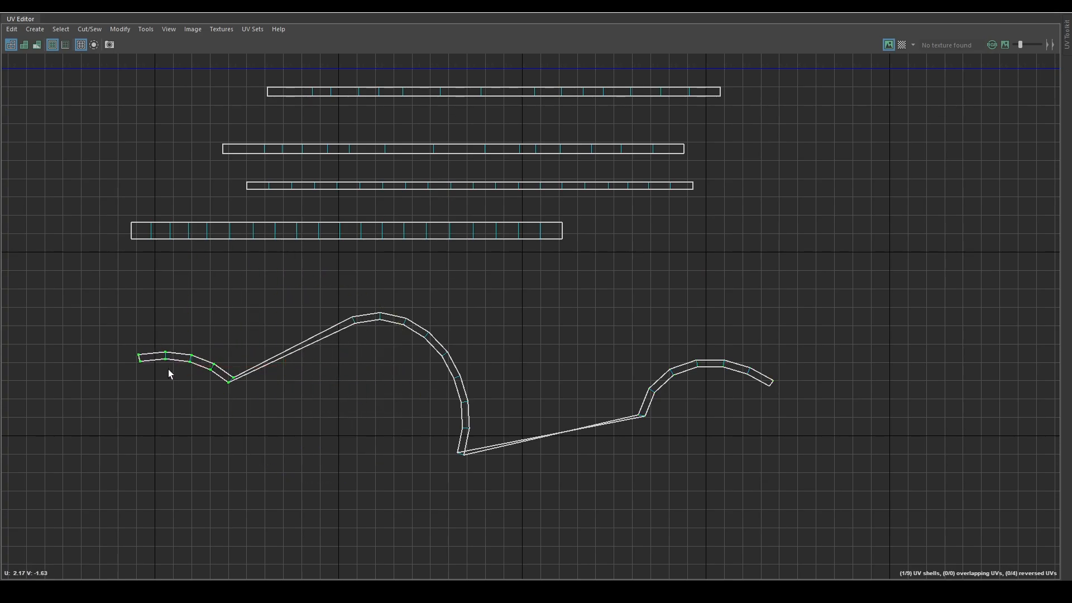
# Step: Align the second rim's long edges, unfold it, and place it scaled down as a thin strip among the band's other strips
pyautogui.keyDown('shift'); pyautogui.doubleClick(776, 374); pyautogui.keyUp('shift')
pyautogui.keyDown('shift'); pyautogui.moveTo(732, 313); pyautogui.dragTo(839, 322, button='right'); pyautogui.keyUp('shift')
pyautogui.keyDown('shift'); pyautogui.moveTo(300, 291); pyautogui.dragTo(454, 355, button='right'); pyautogui.keyUp('shift')
pyautogui.doubleClick(460, 360)
pyautogui.keyDown('shift'); pyautogui.moveTo(586, 368); pyautogui.dragTo(517, 234, button='right'); pyautogui.keyUp('shift')
pyautogui.press('r')
pyautogui.moveTo(513, 381); pyautogui.dragTo(441, 207)
pyautogui.press('w')
pyautogui.scroll(-4, 544, 167)
pyautogui.keyDown('alt'); pyautogui.moveTo(541, 180); pyautogui.dragTo(528, 245, button='middle'); pyautogui.keyUp('alt')
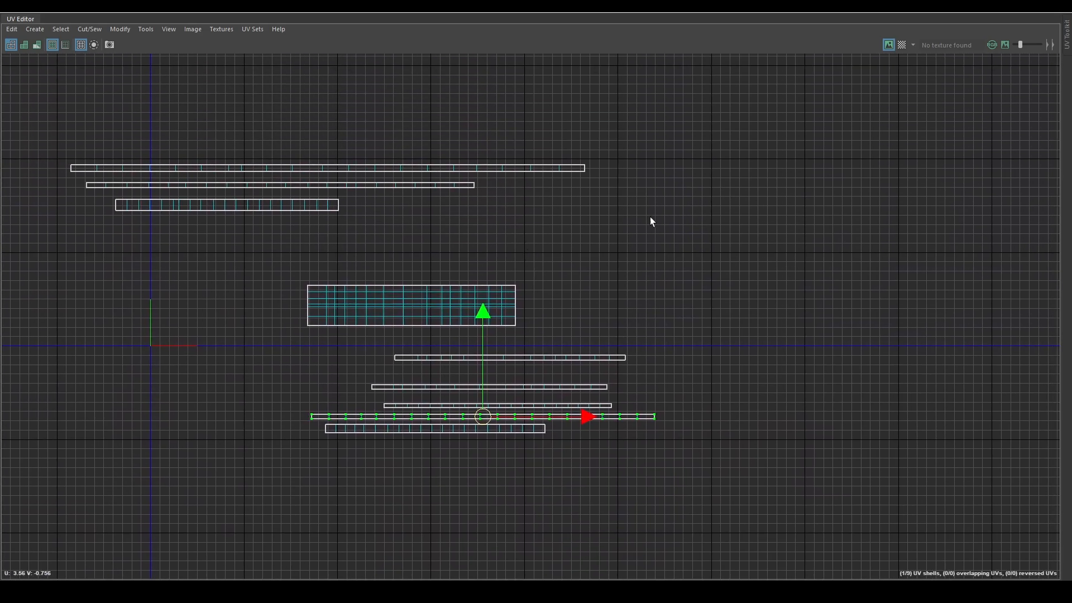
# Step: Restore the small UV Editor, show the full model again and clear the selection
pyautogui.click(1031, 6)
pyautogui.scroll(-4, 704, 275)
pyautogui.press('q')
pyautogui.keyDown('alt'); pyautogui.moveTo(683, 313); pyautogui.dragTo(665, 346); pyautogui.keyUp('alt')
pyautogui.moveTo(631, 330); pyautogui.dragTo(651, 299, button='right')
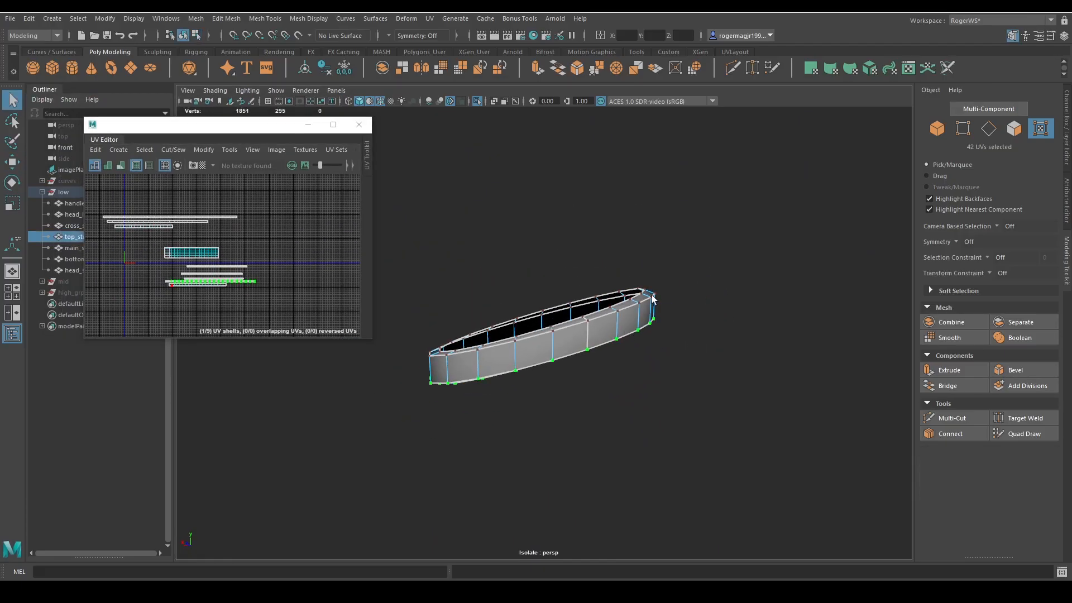
pyautogui.hotkey('ctrl', '1')
pyautogui.scroll(-4, 651, 318)
pyautogui.click(665, 320)
pyautogui.hotkey('alt', '5')
pyautogui.scroll(-4, 666, 334)
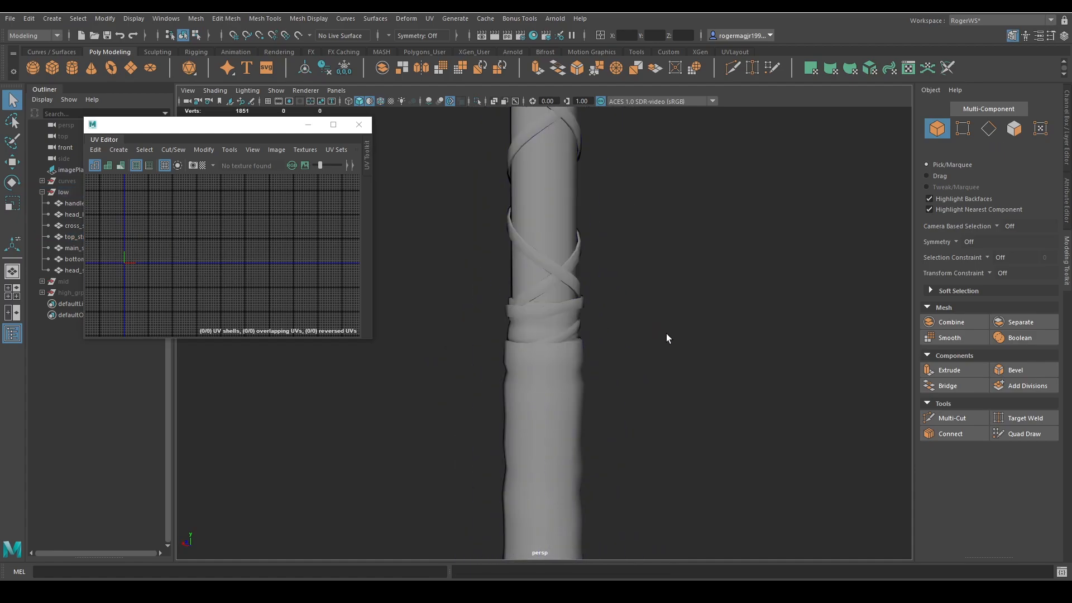
# Step: Isolate the long main wrap on the handle and select all of its faces
pyautogui.moveTo(667, 337)
pyautogui.keyDown('alt'); pyautogui.mouseDown()
pyautogui.moveTo(572, 330)
pyautogui.moveTo(615, 344)
pyautogui.mouseUp(); pyautogui.keyUp('alt')
pyautogui.scroll(-4, 615, 343)
pyautogui.click(558, 386)
pyautogui.press('f')
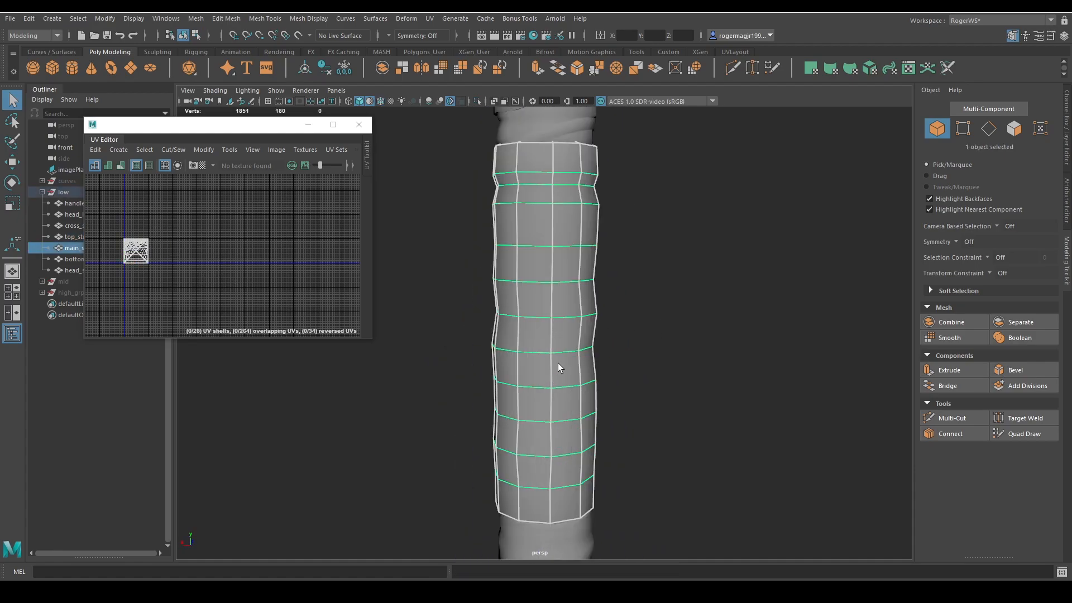
pyautogui.hotkey('ctrl', '1')
pyautogui.scroll(-4, 604, 274)
pyautogui.keyDown('alt'); pyautogui.moveTo(626, 255); pyautogui.dragTo(645, 277); pyautogui.keyUp('alt')
pyautogui.press('F11')
pyautogui.moveTo(657, 177); pyautogui.dragTo(484, 432)
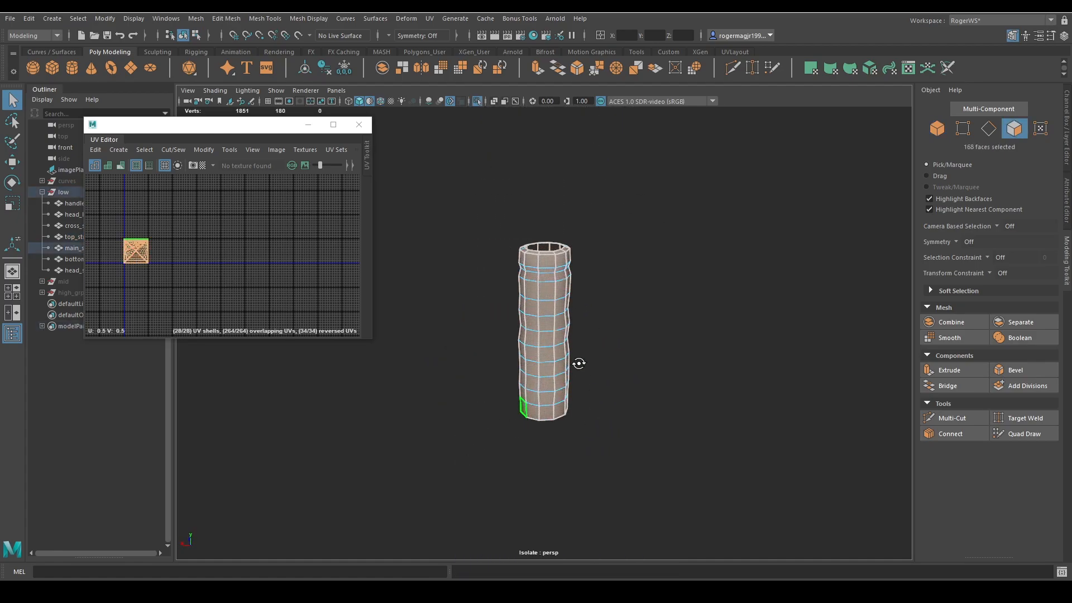
# Step: Try projecting all the main wrap's faces into one UV shell from the current view
pyautogui.press('w')
pyautogui.press('f')
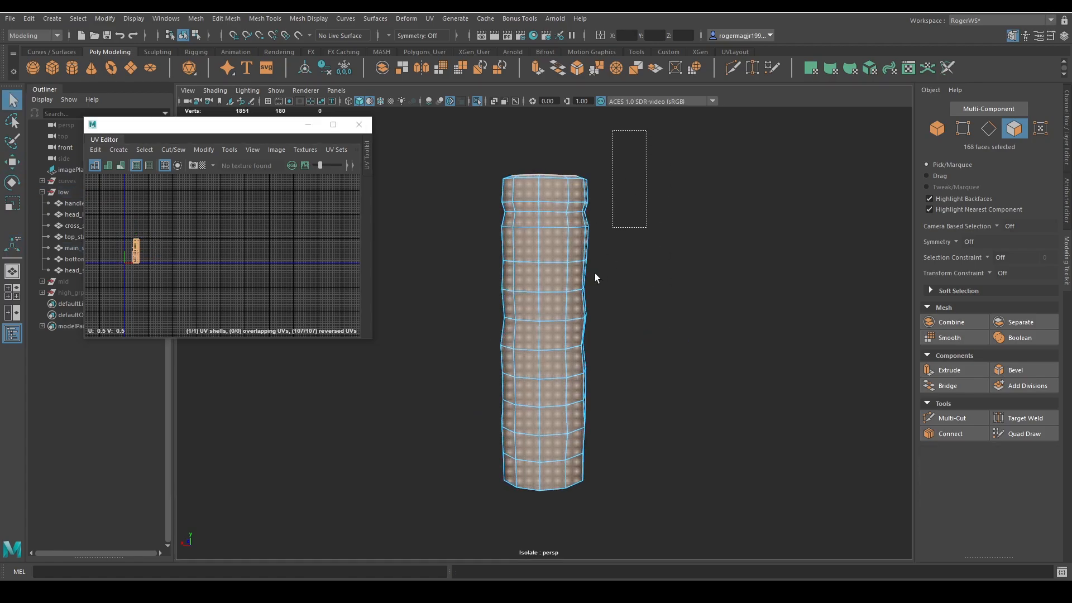
pyautogui.keyDown('shift'); pyautogui.moveTo(266, 220); pyautogui.dragTo(258, 175, button='right'); pyautogui.keyUp('shift')
pyautogui.press('q')
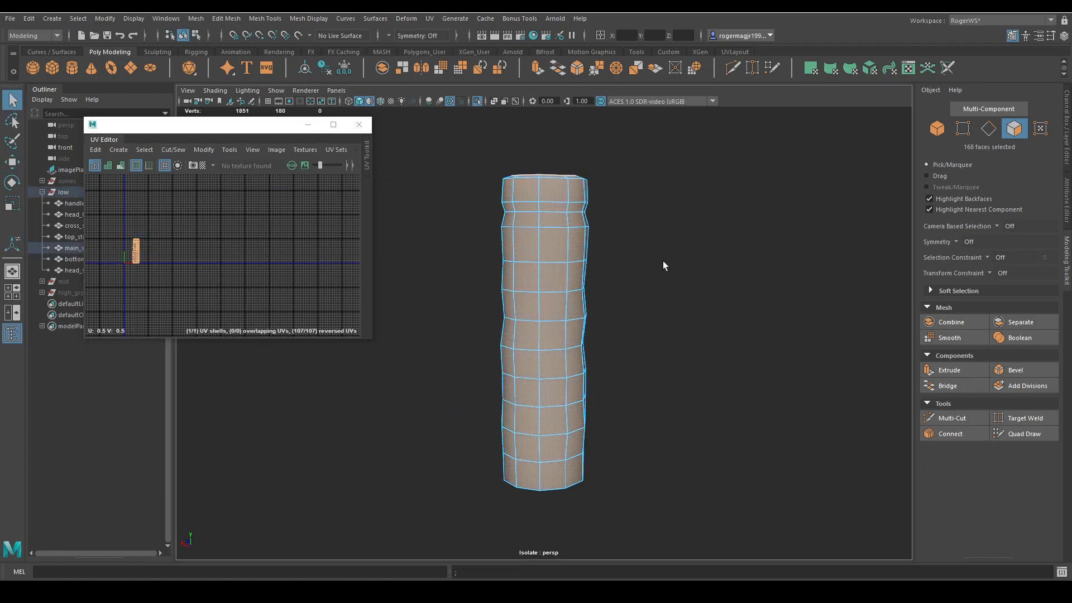
pyautogui.press('f')
pyautogui.click(539, 140)
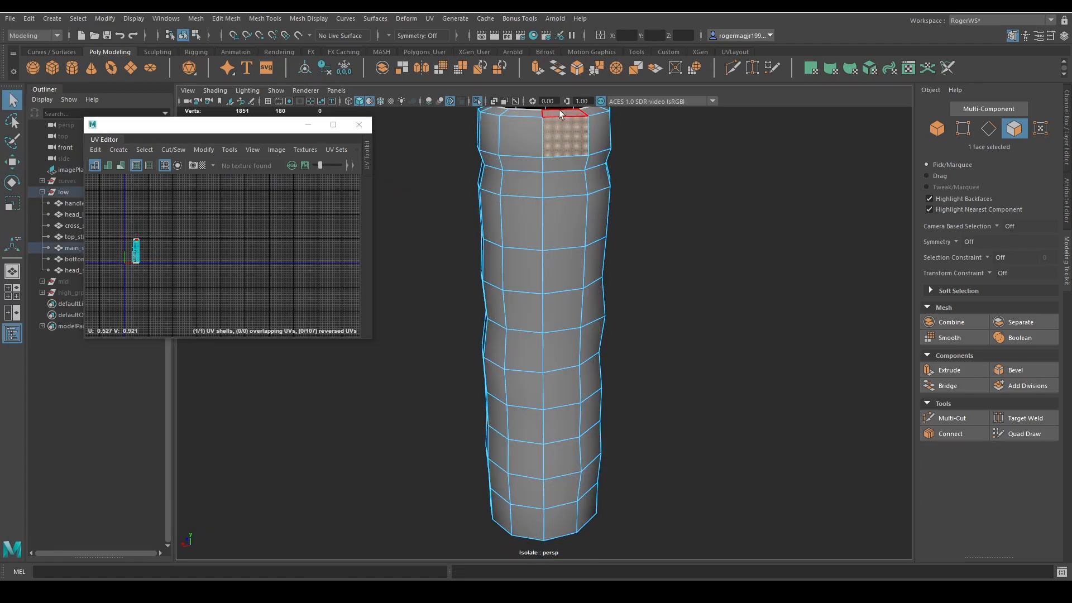
pyautogui.scroll(-5, 541, 116)
# Step: Select all the main wrap's faces again, project them from the camera view and move the shell beside the UV tile
pyautogui.moveTo(445, 135); pyautogui.dragTo(617, 431)
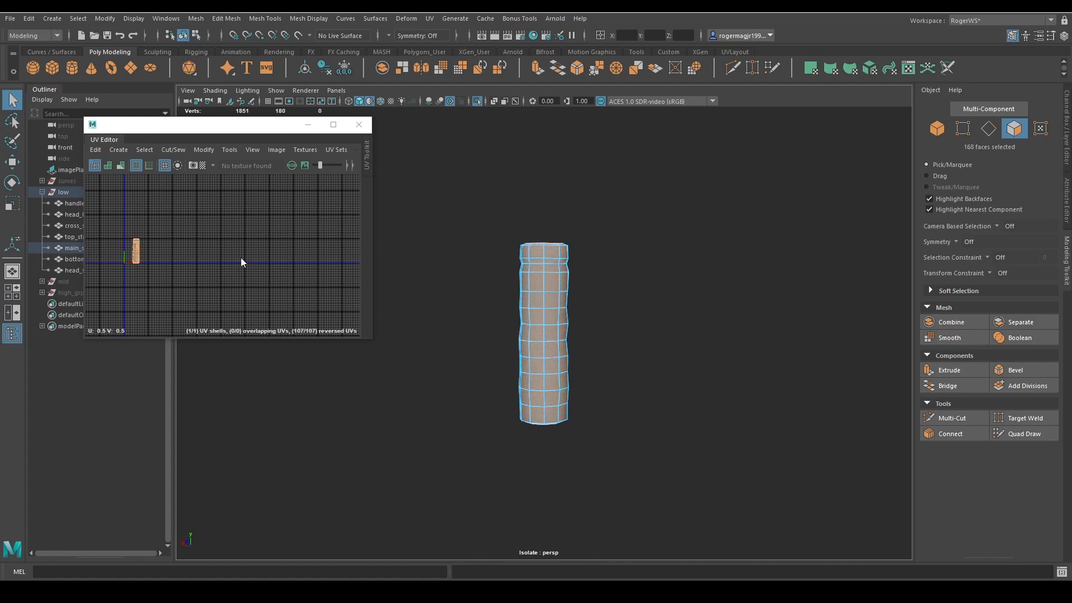
pyautogui.keyDown('shift'); pyautogui.moveTo(240, 257); pyautogui.dragTo(227, 216, button='right'); pyautogui.keyUp('shift')
pyautogui.press('w')
pyautogui.press('f')
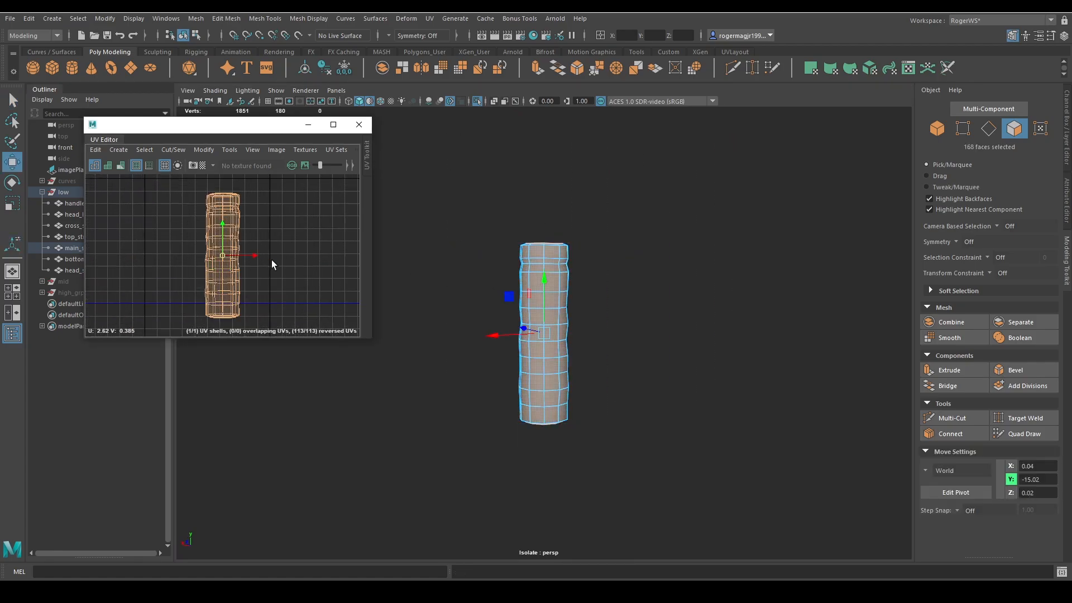
# Step: Cut the main wrap along a lengthwise edge line and unfold its whole UV shell flat
pyautogui.keyDown('alt'); pyautogui.moveTo(570, 346); pyautogui.dragTo(559, 358); pyautogui.keyUp('alt')
pyautogui.press('q')
pyautogui.keyDown('shift'); pyautogui.doubleClick(544, 265); pyautogui.keyUp('shift')
pyautogui.keyDown('alt'); pyautogui.moveTo(544, 265); pyautogui.dragTo(553, 306); pyautogui.keyUp('alt')
pyautogui.doubleClick(535, 292)
pyautogui.click(224, 254)
pyautogui.moveTo(267, 257); pyautogui.dragTo(121, 233, button='right')
# Step: Rotate the unfolded wrap shell so its length runs horizontally, then straighten its UVs into a grid
pyautogui.press('f')
pyautogui.press('e')
pyautogui.moveTo(232, 257); pyautogui.dragTo(222, 180)
pyautogui.press('q')
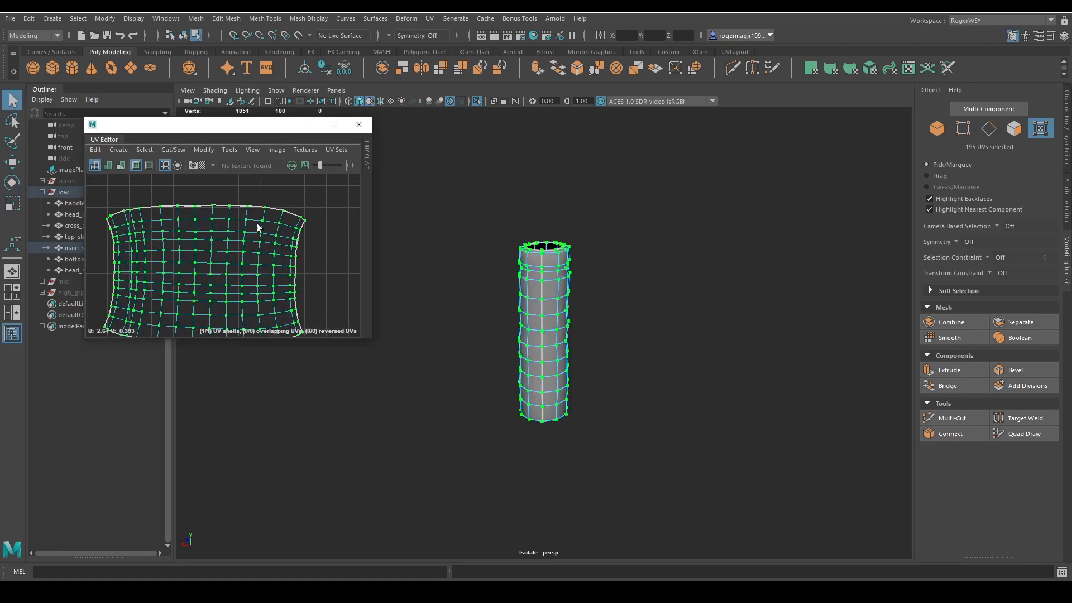
pyautogui.keyDown('shift'); pyautogui.moveTo(262, 215); pyautogui.dragTo(292, 189, button='right'); pyautogui.keyUp('shift')
pyautogui.scroll(2, 153, 222)
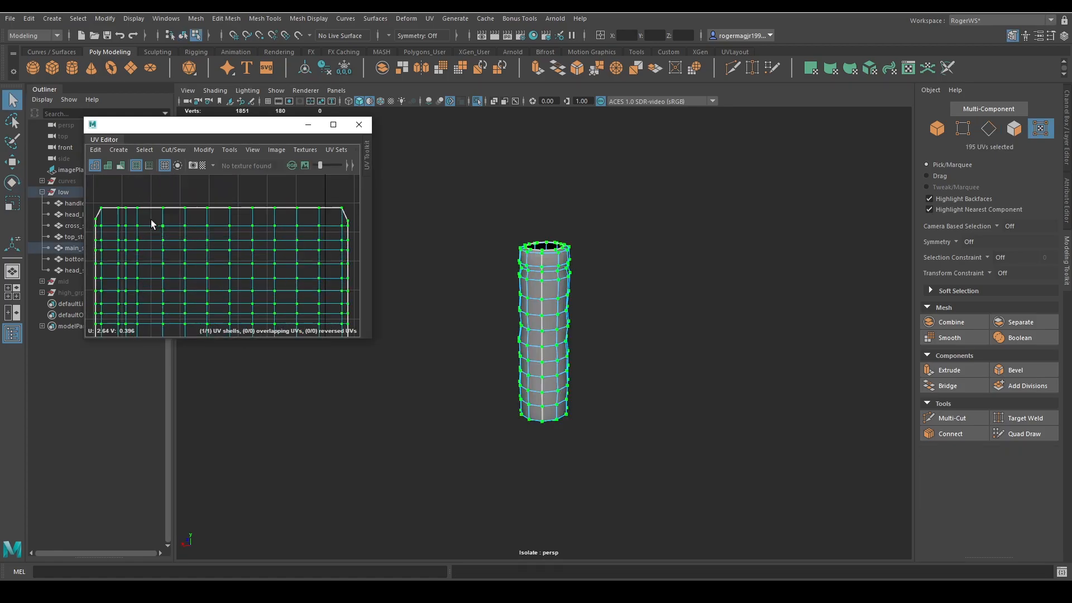
# Step: Examine the slanted corner of the wrap's shell by selecting its corner face and framing it on the model
pyautogui.scroll(4, 236, 222)
pyautogui.click(331, 126)
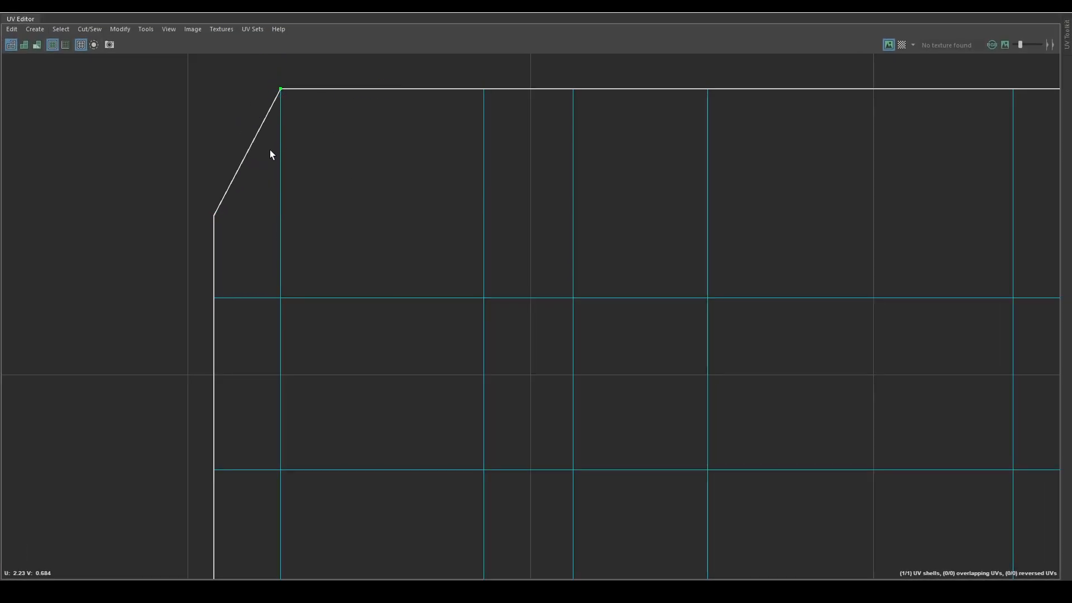
pyautogui.scroll(8, 335, 265)
pyautogui.keyDown('alt'); pyautogui.moveTo(293, 107); pyautogui.dragTo(370, 277, button='middle'); pyautogui.keyUp('alt')
pyautogui.click(801, 136)
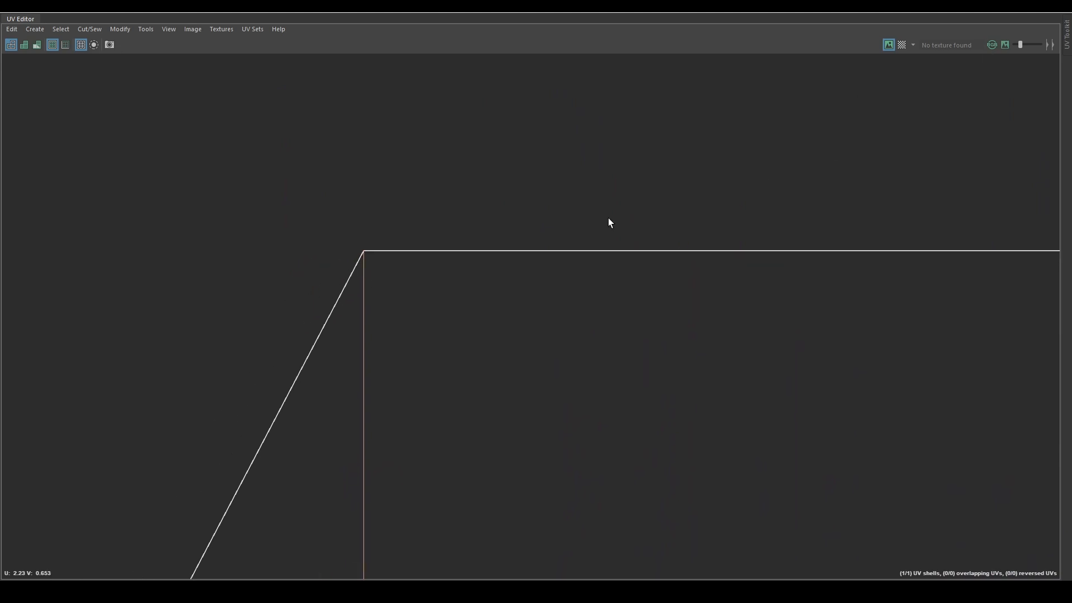
pyautogui.moveTo(456, 252); pyautogui.dragTo(454, 321, button='right')
pyautogui.click(357, 343)
pyautogui.click(1033, 7)
pyautogui.press('f')
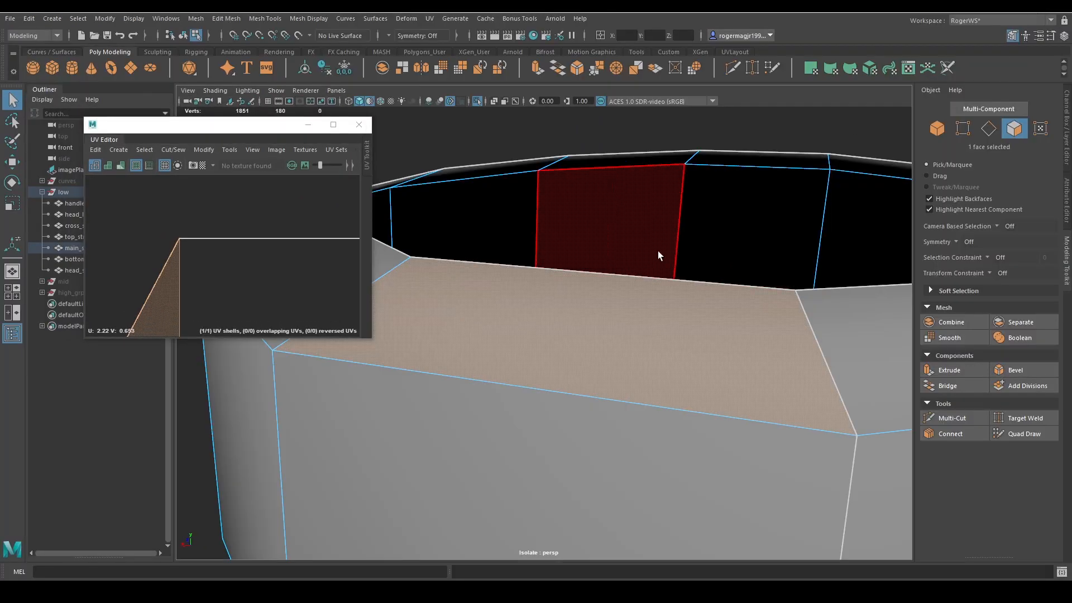
# Step: Select the four UVs of the wrap shell's corner face, unfold them and straighten them
pyautogui.scroll(-7, 702, 276)
pyautogui.keyDown('alt'); pyautogui.moveTo(658, 251); pyautogui.dragTo(686, 366); pyautogui.keyUp('alt')
pyautogui.keyDown('alt'); pyautogui.moveTo(195, 255); pyautogui.dragTo(224, 231, button='middle'); pyautogui.keyUp('alt')
pyautogui.scroll(-5, 194, 253)
pyautogui.moveTo(146, 211); pyautogui.dragTo(171, 209, button='right')
pyautogui.moveTo(168, 207); pyautogui.dragTo(198, 285)
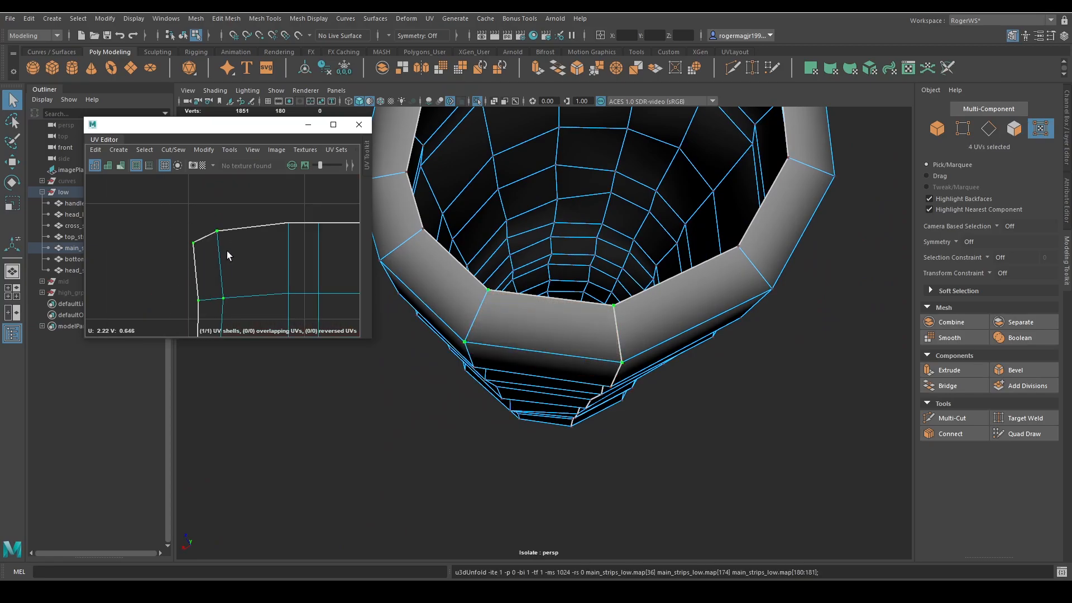
pyautogui.keyDown('alt'); pyautogui.moveTo(228, 255); pyautogui.dragTo(212, 220, button='middle'); pyautogui.keyUp('alt')
pyautogui.scroll(-4, 217, 215)
pyautogui.keyDown('shift'); pyautogui.moveTo(234, 185); pyautogui.dragTo(294, 137, button='right'); pyautogui.keyUp('shift')
pyautogui.scroll(-6, 263, 260)
pyautogui.keyDown('alt'); pyautogui.moveTo(262, 259); pyautogui.dragTo(233, 197, button='middle'); pyautogui.keyUp('alt')
pyautogui.keyDown('alt'); pyautogui.moveTo(566, 363); pyautogui.dragTo(539, 301); pyautogui.keyUp('alt')
pyautogui.scroll(-5, 514, 337)
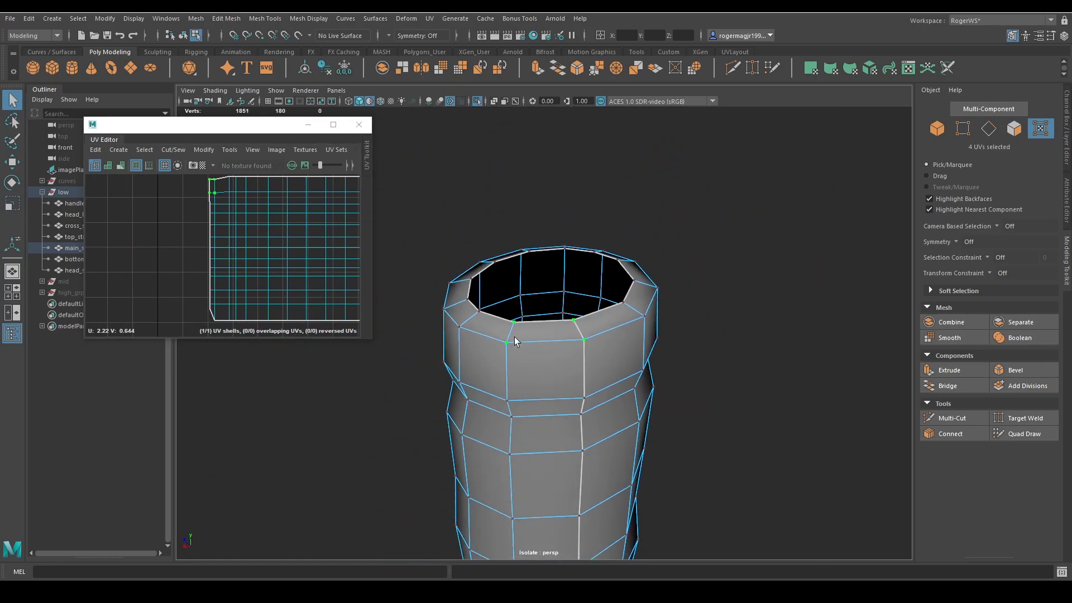
# Step: Cut the main wrap along the edge loops bordering both open end rims and view the shells in the enlarged UV Editor
pyautogui.keyDown('alt'); pyautogui.moveTo(514, 341); pyautogui.dragTo(533, 260); pyautogui.keyUp('alt')
pyautogui.doubleClick(522, 284)
pyautogui.scroll(-3, 544, 334)
pyautogui.scroll(3, 531, 274)
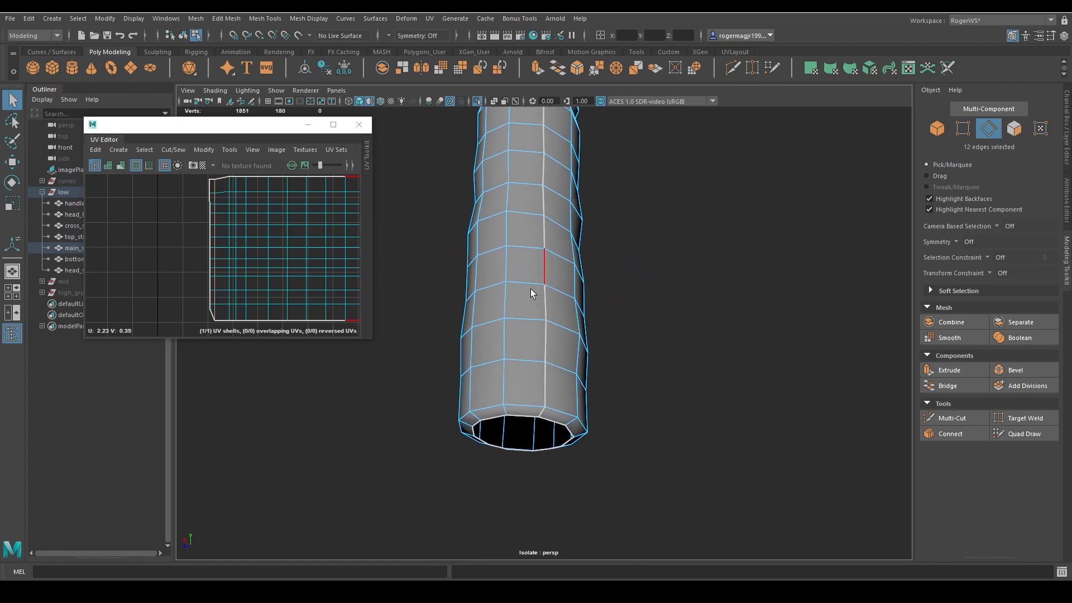
pyautogui.keyDown('shift'); pyautogui.doubleClick(523, 402); pyautogui.keyUp('shift')
pyautogui.click(334, 125)
pyautogui.scroll(-5, 614, 293)
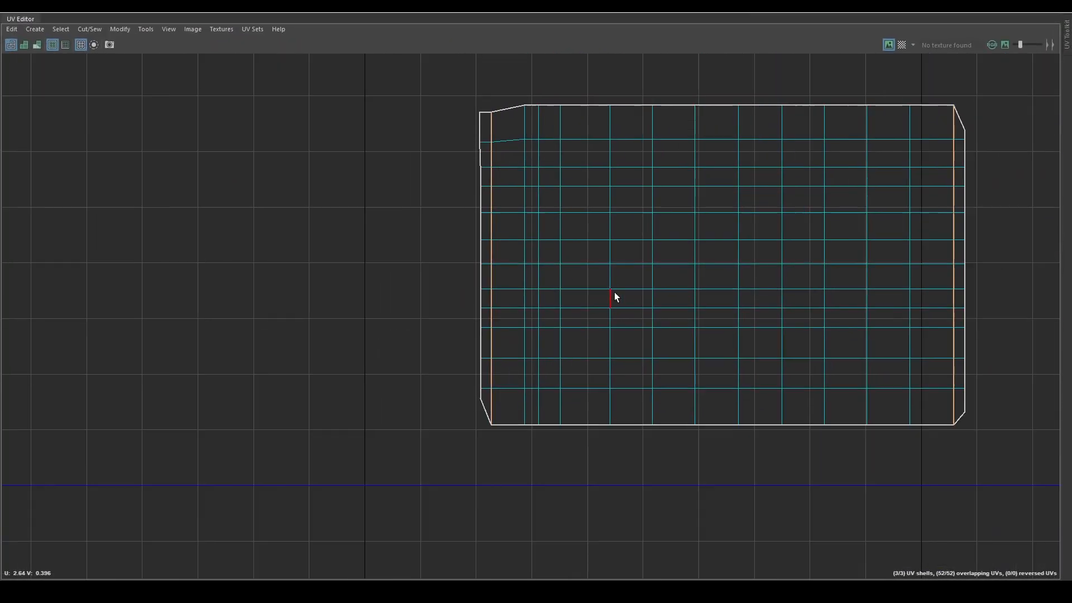
# Step: Rotate the main wrap's rim shell at the body's left edge to near horizontal and move it clear of the body shell
pyautogui.moveTo(682, 257); pyautogui.dragTo(580, 193, button='right')
pyautogui.click(525, 234)
pyautogui.press('e')
pyautogui.moveTo(614, 232); pyautogui.dragTo(482, 187)
pyautogui.press('w')
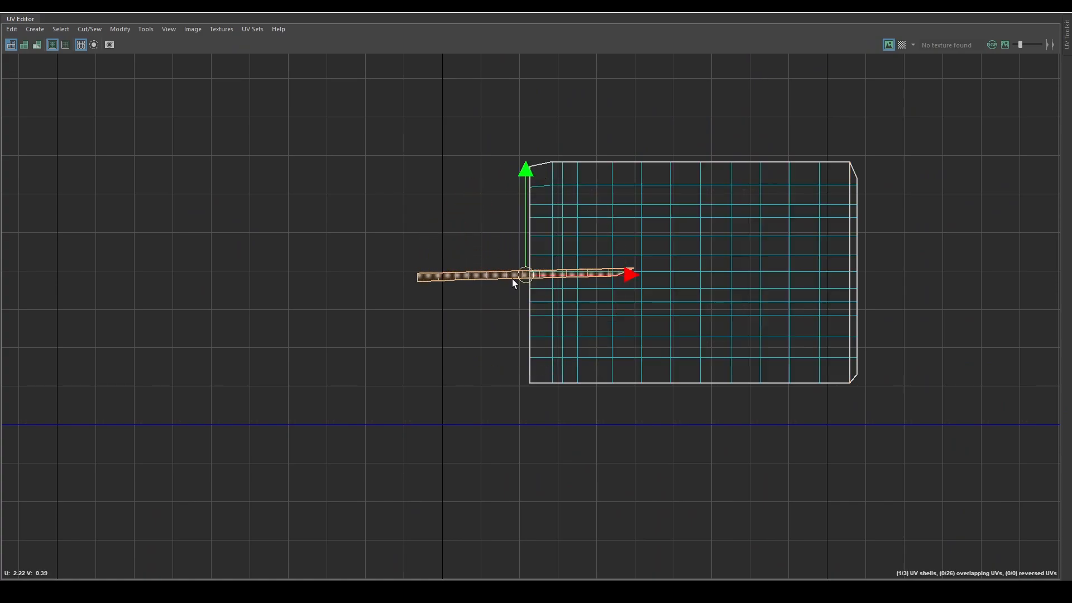
pyautogui.moveTo(518, 279); pyautogui.dragTo(371, 250)
pyautogui.scroll(3, 455, 265)
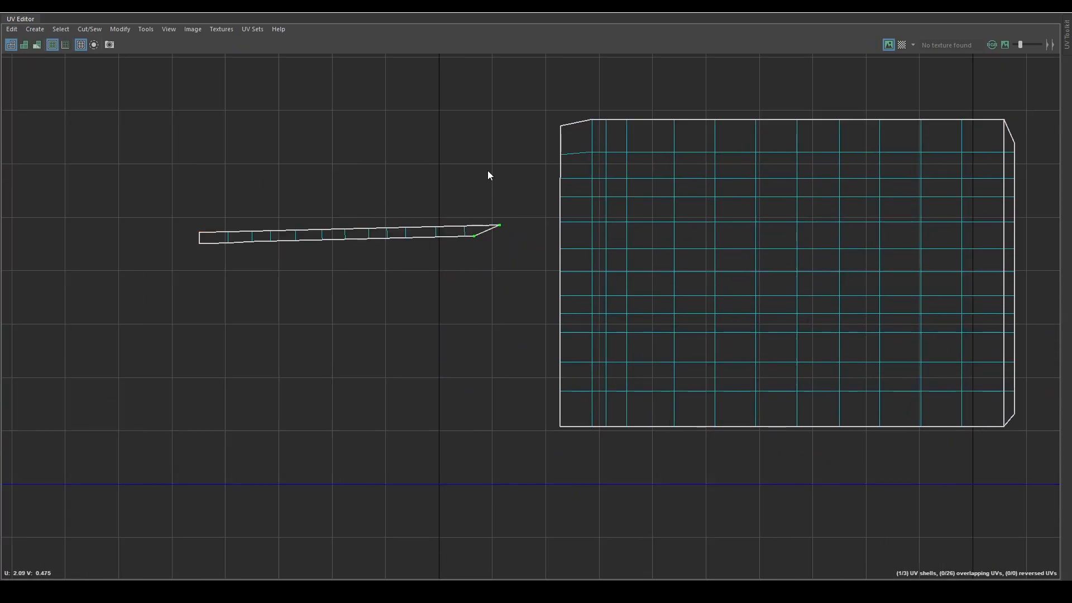
# Step: Align the two UVs at the separated rim strip's slanted end and straighten the whole strip
pyautogui.keyDown('shift'); pyautogui.moveTo(487, 170); pyautogui.dragTo(586, 188, button='right'); pyautogui.keyUp('shift')
pyautogui.moveTo(469, 290); pyautogui.dragTo(390, 240, button='right')
pyautogui.click(398, 233)
pyautogui.keyDown('shift'); pyautogui.moveTo(451, 207); pyautogui.dragTo(504, 160, button='right'); pyautogui.keyUp('shift')
# Step: Rotate the rim shell at the body's right edge to near horizontal and move it below the first strip
pyautogui.click(1011, 163)
pyautogui.press('e')
pyautogui.moveTo(951, 351); pyautogui.dragTo(567, 330)
pyautogui.press('w')
pyautogui.moveTo(1008, 272); pyautogui.dragTo(232, 333)
pyautogui.press('e')
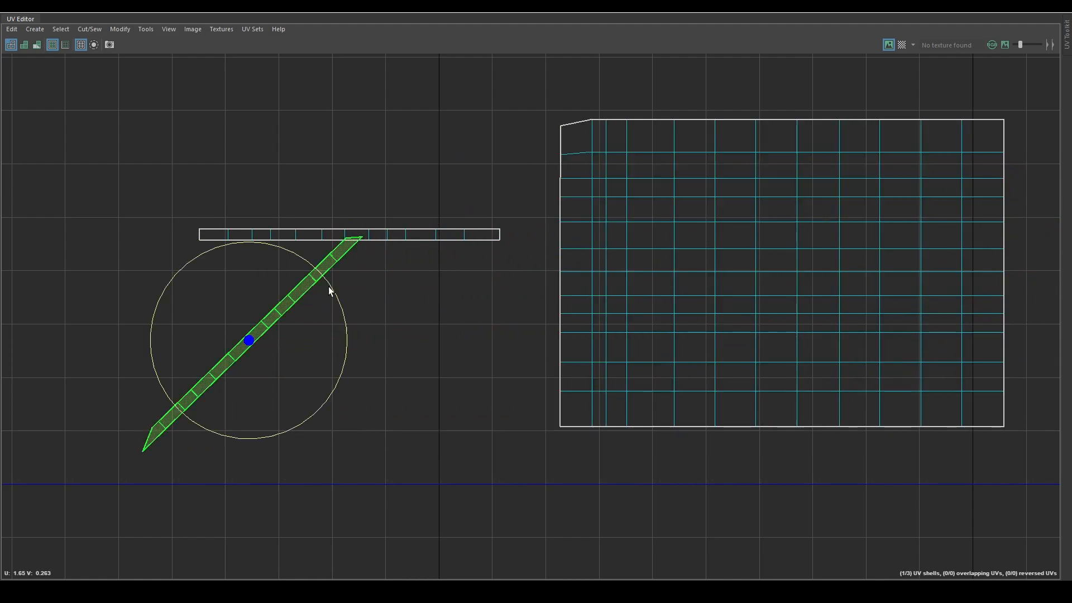
pyautogui.moveTo(329, 287); pyautogui.dragTo(367, 366)
pyautogui.press('q')
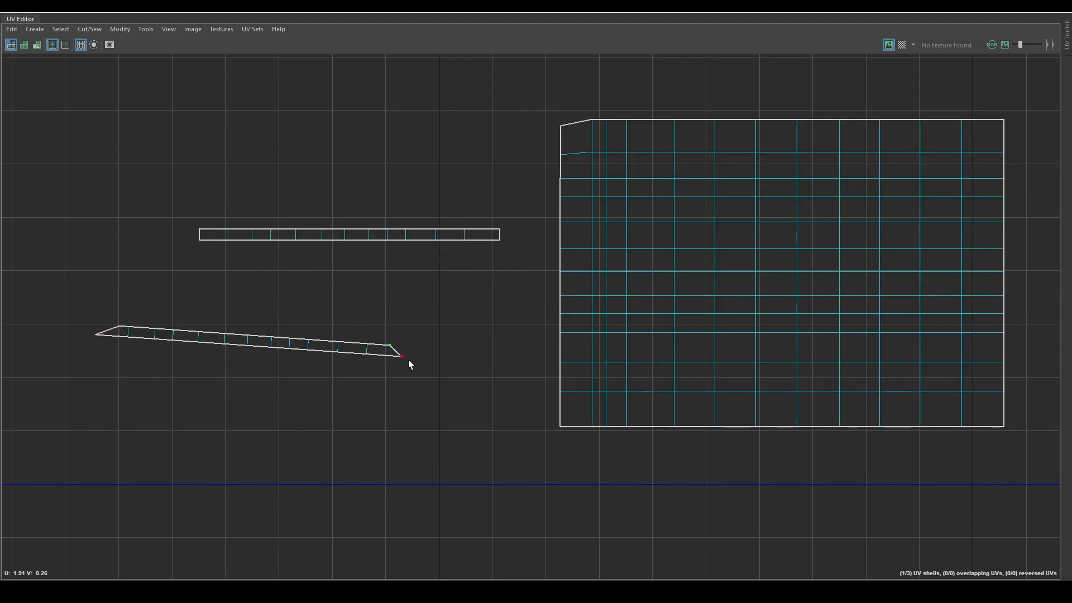
# Step: Align the UVs at both slanted ends of the second rim strip and straighten the strip's UVs
pyautogui.keyDown('shift'); pyautogui.moveTo(407, 293); pyautogui.dragTo(454, 317, button='right'); pyautogui.keyUp('shift')
pyautogui.keyDown('shift'); pyautogui.moveTo(149, 275); pyautogui.dragTo(160, 314, button='right'); pyautogui.keyUp('shift')
pyautogui.keyDown('ctrl'); pyautogui.moveTo(254, 373); pyautogui.dragTo(173, 338, button='right'); pyautogui.keyUp('ctrl')
pyautogui.keyDown('shift'); pyautogui.moveTo(291, 329); pyautogui.dragTo(338, 269, button='right'); pyautogui.keyUp('shift')
# Step: Select all UVs of the main wrap's large body shell and straighten them into a clean grid
pyautogui.scroll(-3, 614, 298)
pyautogui.keyDown('alt'); pyautogui.moveTo(781, 322); pyautogui.dragTo(648, 351, button='middle'); pyautogui.keyUp('alt')
pyautogui.doubleClick(596, 311)
pyautogui.keyDown('ctrl'); pyautogui.moveTo(560, 302); pyautogui.dragTo(702, 221, button='right'); pyautogui.keyUp('ctrl')
pyautogui.scroll(-2, 687, 268)
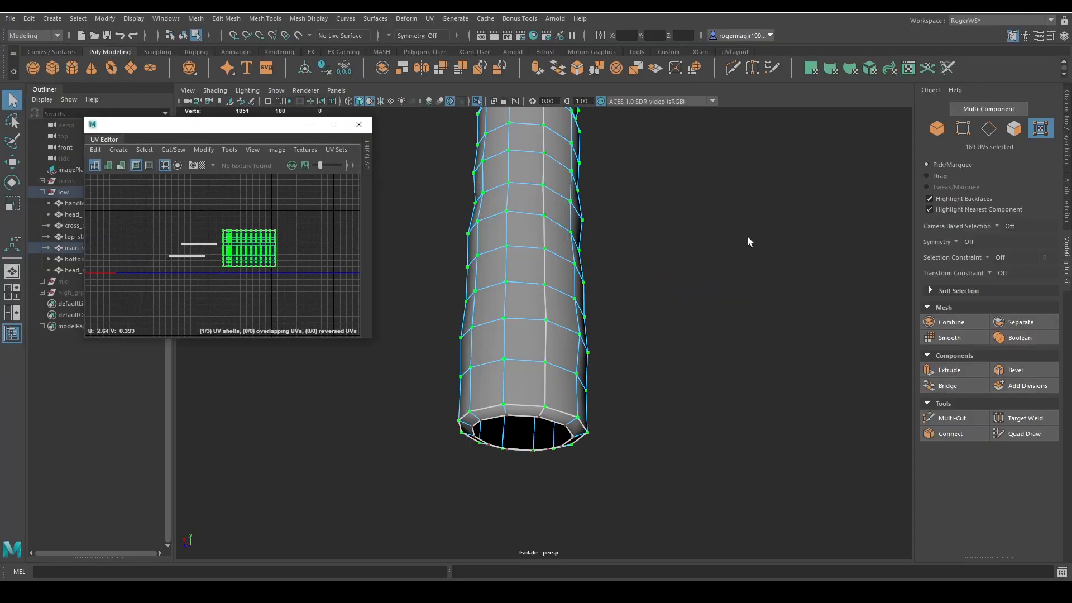
# Step: Return the main wrap to object mode, save the scene, show the whole axe again and clear the selection
pyautogui.keyDown('alt'); pyautogui.moveTo(749, 236); pyautogui.dragTo(605, 190); pyautogui.keyUp('alt')
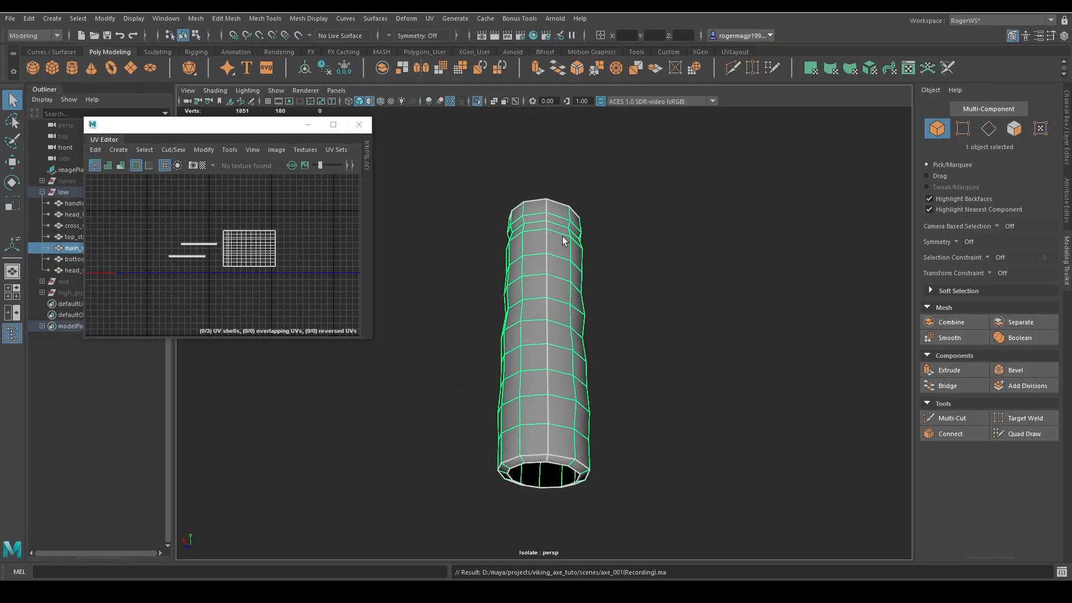
pyautogui.keyDown('alt'); pyautogui.moveTo(547, 225); pyautogui.dragTo(615, 317); pyautogui.keyUp('alt')
pyautogui.hotkey('ctrl', '1')
pyautogui.scroll(-5, 619, 314)
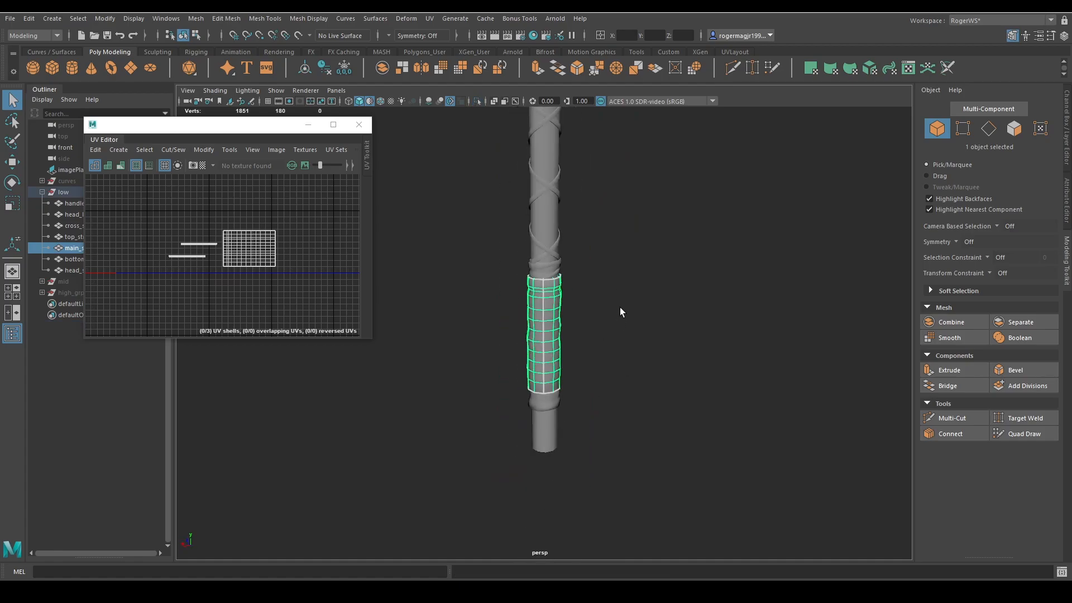
pyautogui.keyDown('alt'); pyautogui.moveTo(620, 307); pyautogui.dragTo(622, 288, button='middle'); pyautogui.keyUp('alt')
pyautogui.keyDown('shift'); pyautogui.moveTo(610, 223); pyautogui.dragTo(652, 234, button='right'); pyautogui.keyUp('shift')
pyautogui.click(586, 335)
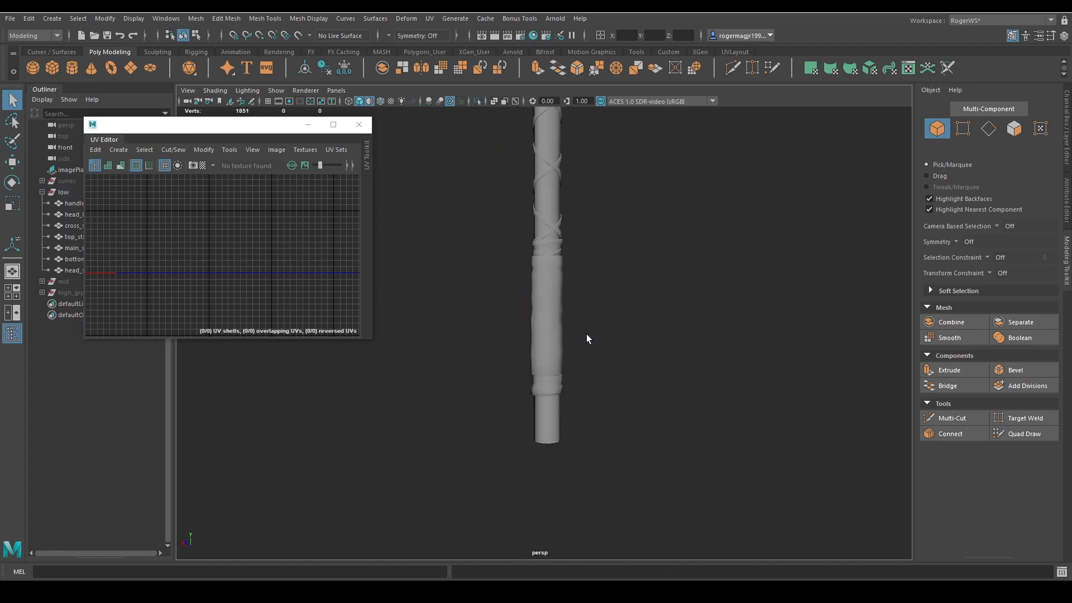
# Step: Select the short bottom wrap below the main wrap, isolate it and frame it in the view
pyautogui.click(552, 388)
pyautogui.press('f')
pyautogui.hotkey('ctrl', '1')
pyautogui.scroll(-2, 571, 369)
pyautogui.moveTo(574, 308)
pyautogui.keyDown('alt'); pyautogui.mouseDown()
pyautogui.moveTo(579, 323)
pyautogui.moveTo(546, 311)
pyautogui.moveTo(567, 300)
pyautogui.mouseUp(); pyautogui.keyUp('alt')
pyautogui.hotkey('ctrl', '1')
pyautogui.click(739, 316)
pyautogui.scroll(-4, 584, 307)
pyautogui.click(584, 307)
pyautogui.hotkey('ctrl', '1')
pyautogui.press('f')
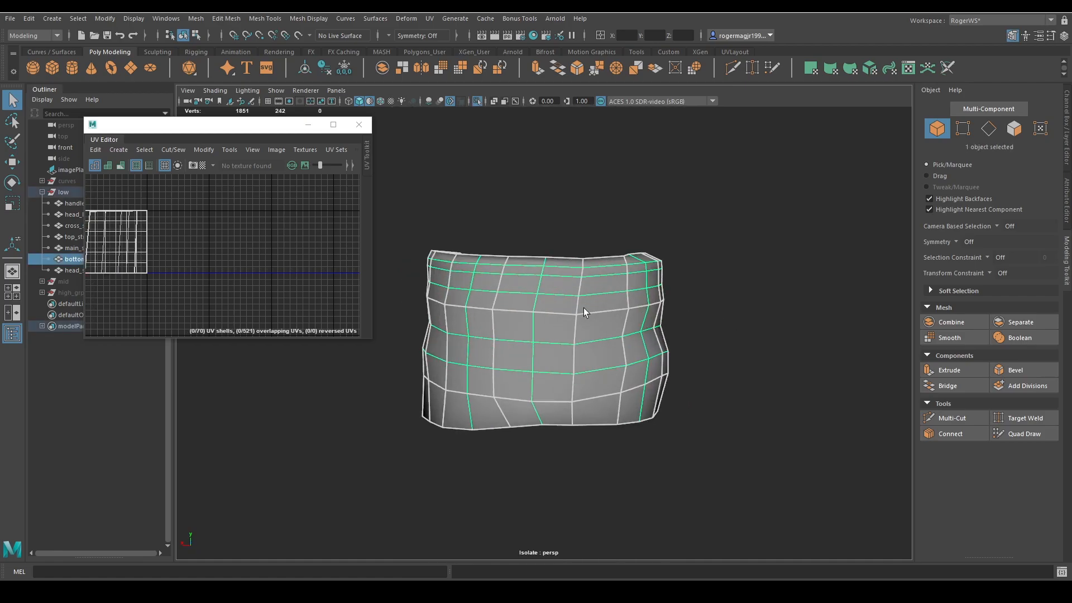
# Step: Select all faces of the bottom wrap and apply a planar UV projection to them
pyautogui.scroll(-5, 659, 265)
pyautogui.press('F11')
pyautogui.moveTo(721, 211); pyautogui.dragTo(420, 449)
pyautogui.keyDown('shift'); pyautogui.moveTo(253, 256); pyautogui.dragTo(279, 268, button='right'); pyautogui.keyUp('shift')
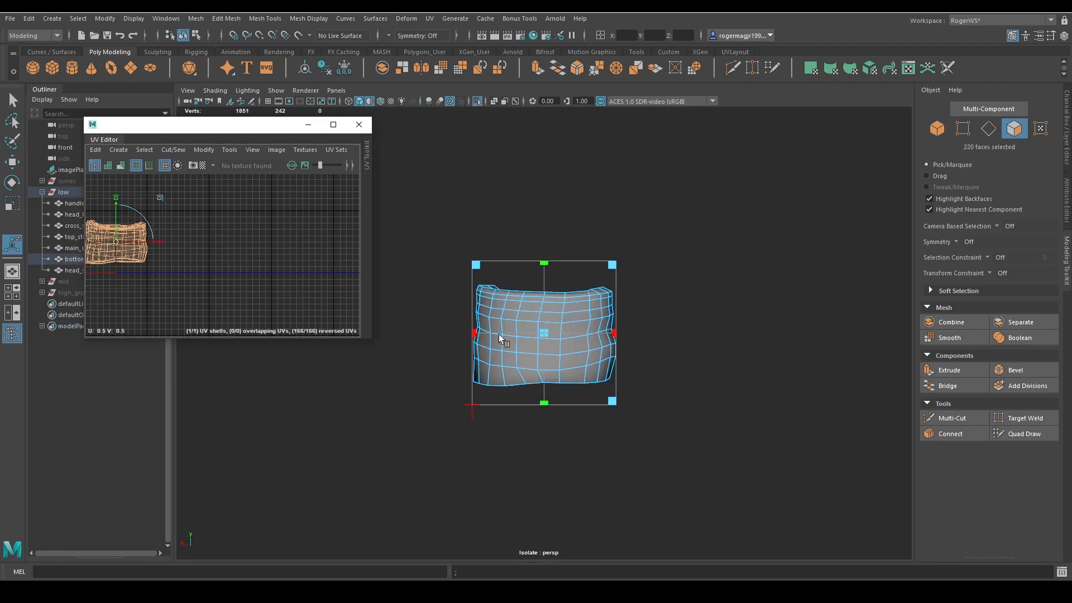
pyautogui.press('q')
pyautogui.keyDown('alt'); pyautogui.moveTo(556, 349); pyautogui.dragTo(576, 358); pyautogui.keyUp('alt')
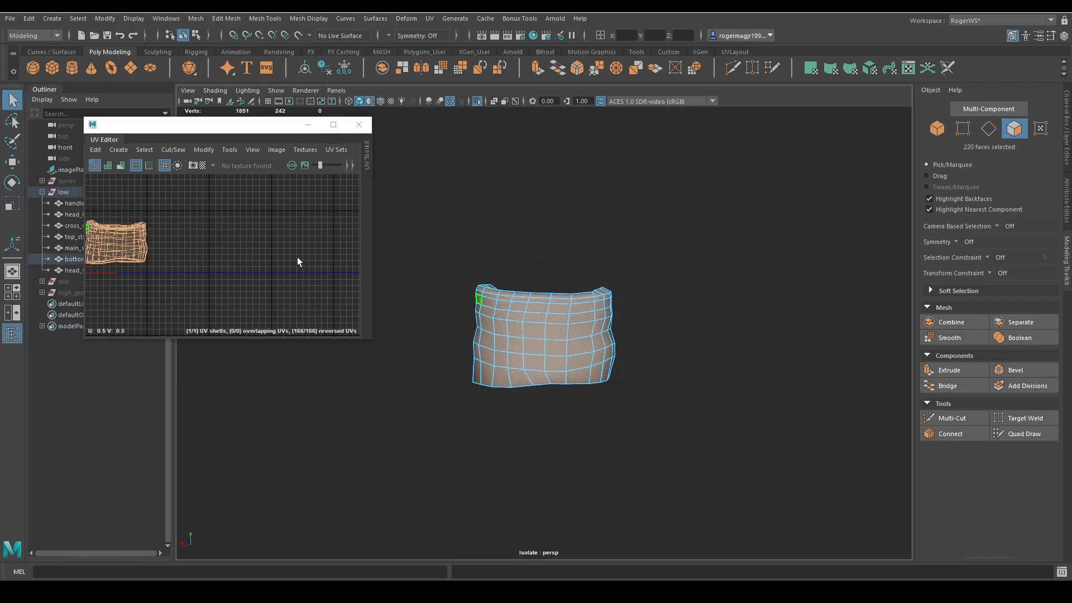
pyautogui.keyDown('shift'); pyautogui.moveTo(286, 202); pyautogui.dragTo(276, 165, button='right'); pyautogui.keyUp('shift')
pyautogui.press('q')
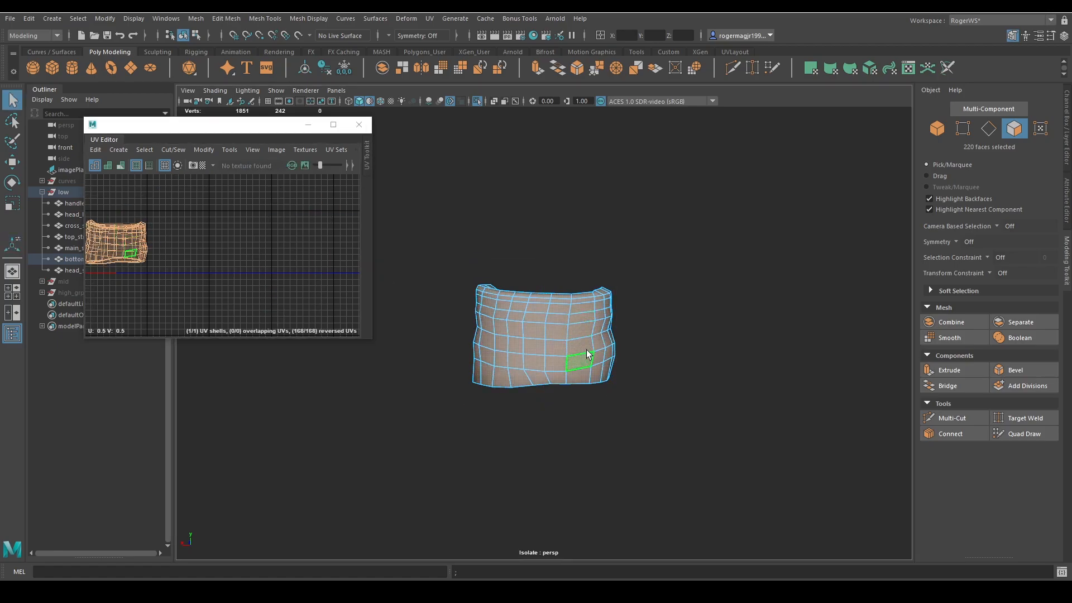
# Step: Cut the bottom wrap's UVs along a vertical line of edges from rim to rim
pyautogui.keyDown('alt'); pyautogui.moveTo(586, 353); pyautogui.dragTo(562, 346); pyautogui.keyUp('alt')
pyautogui.press('F10')
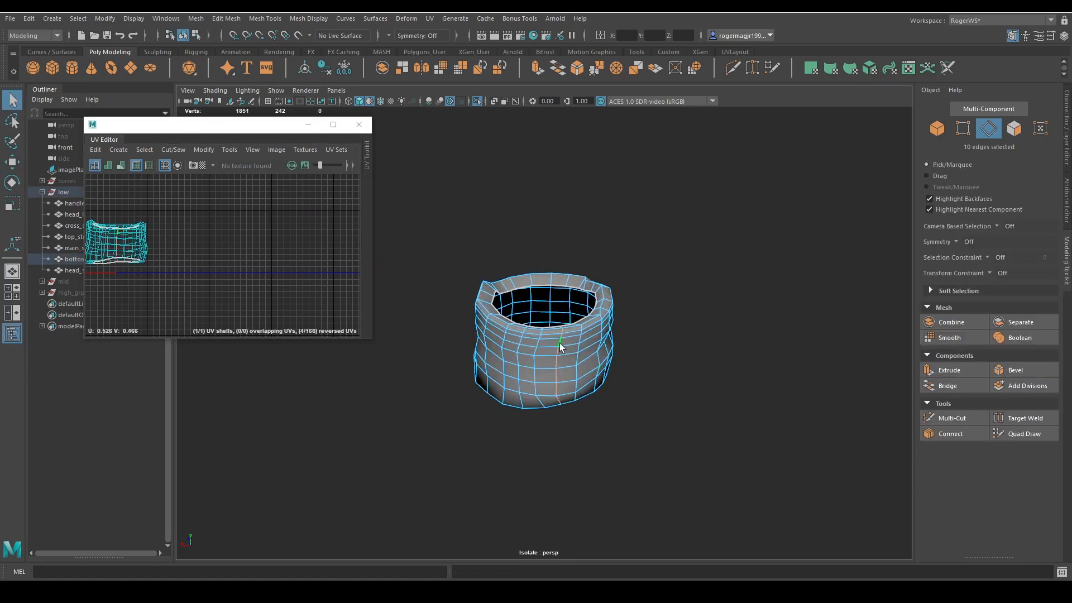
pyautogui.keyDown('shift'); pyautogui.moveTo(258, 255); pyautogui.dragTo(158, 309, button='right'); pyautogui.keyUp('shift')
# Step: Select the bottom wrap's UV shell, unfold it and orient its length horizontally
pyautogui.keyDown('alt'); pyautogui.moveTo(217, 278); pyautogui.dragTo(299, 277, button='middle'); pyautogui.keyUp('alt')
pyautogui.moveTo(298, 278); pyautogui.dragTo(175, 234, button='right')
pyautogui.click(184, 232)
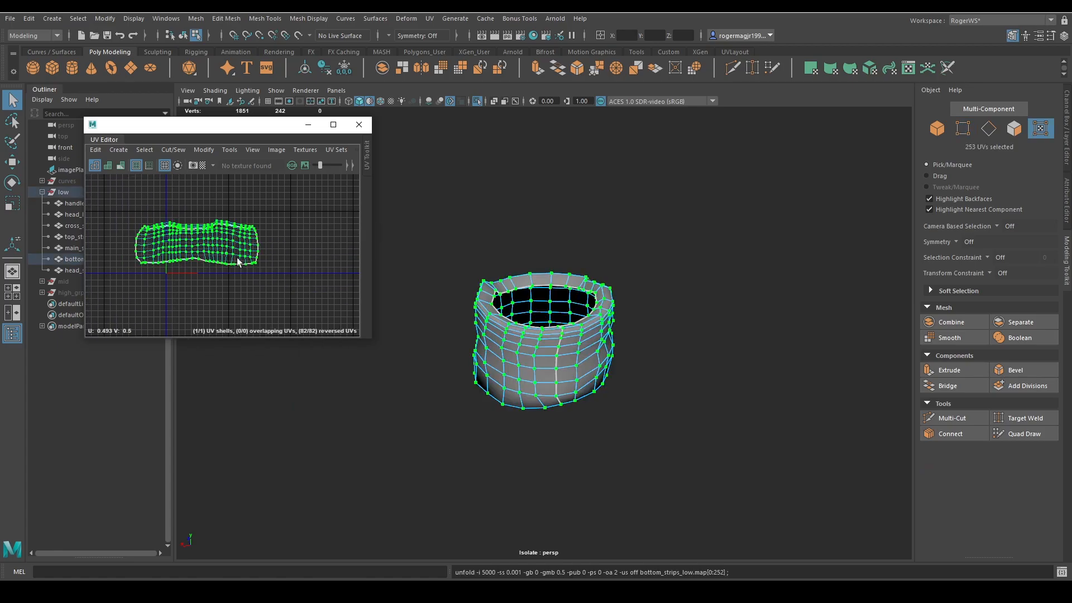
pyautogui.scroll(5, 238, 261)
pyautogui.keyDown('shift'); pyautogui.moveTo(263, 205); pyautogui.dragTo(124, 207, button='right'); pyautogui.keyUp('shift')
pyautogui.scroll(-4, 236, 258)
pyautogui.keyDown('alt'); pyautogui.moveTo(236, 258); pyautogui.dragTo(244, 290, button='middle'); pyautogui.keyUp('alt')
pyautogui.keyDown('shift'); pyautogui.moveTo(242, 274); pyautogui.dragTo(163, 254, button='right'); pyautogui.keyUp('shift')
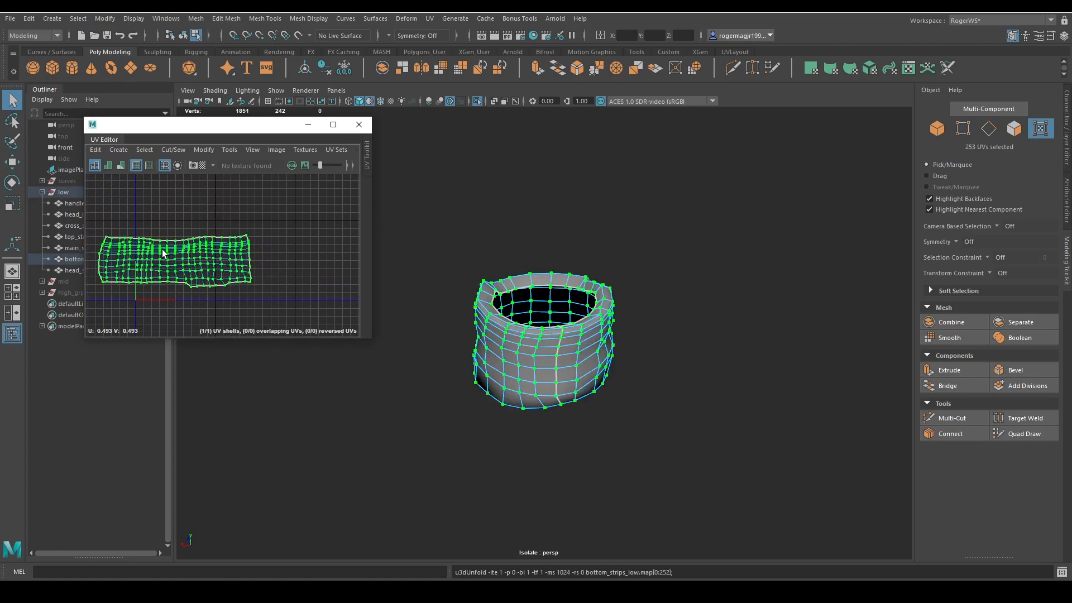
# Step: Straighten the unfolded bottom wrap's UVs into a rectangular grid in the enlarged UV Editor
pyautogui.click(334, 125)
pyautogui.keyDown('shift'); pyautogui.moveTo(496, 229); pyautogui.dragTo(544, 167, button='right'); pyautogui.keyUp('shift')
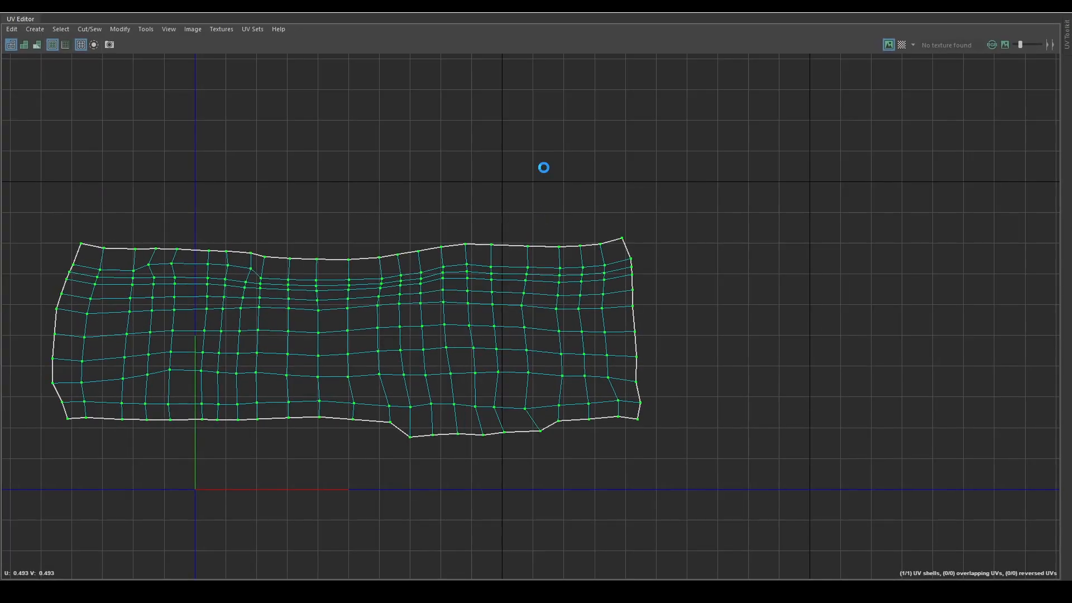
pyautogui.click(1032, 7)
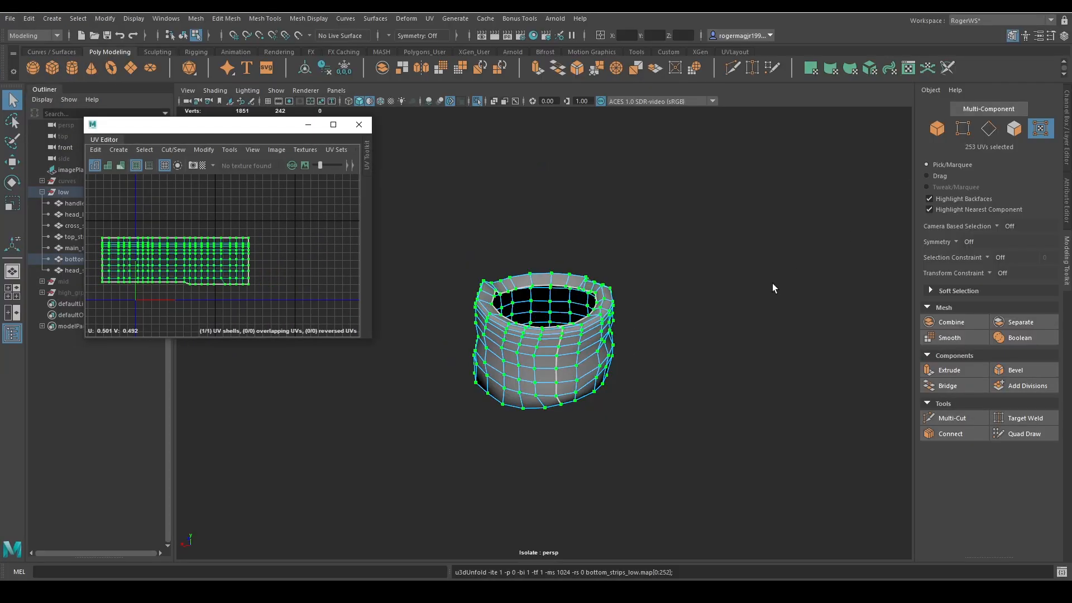
# Step: Select the edge loops bordering the bottom wrap's upper and lower rims and cut its UVs along them
pyautogui.keyDown('alt'); pyautogui.moveTo(578, 332); pyautogui.dragTo(601, 341); pyautogui.keyUp('alt')
pyautogui.scroll(4, 579, 315)
pyautogui.scroll(3, 584, 317)
pyautogui.moveTo(656, 349); pyautogui.dragTo(652, 317, button='right')
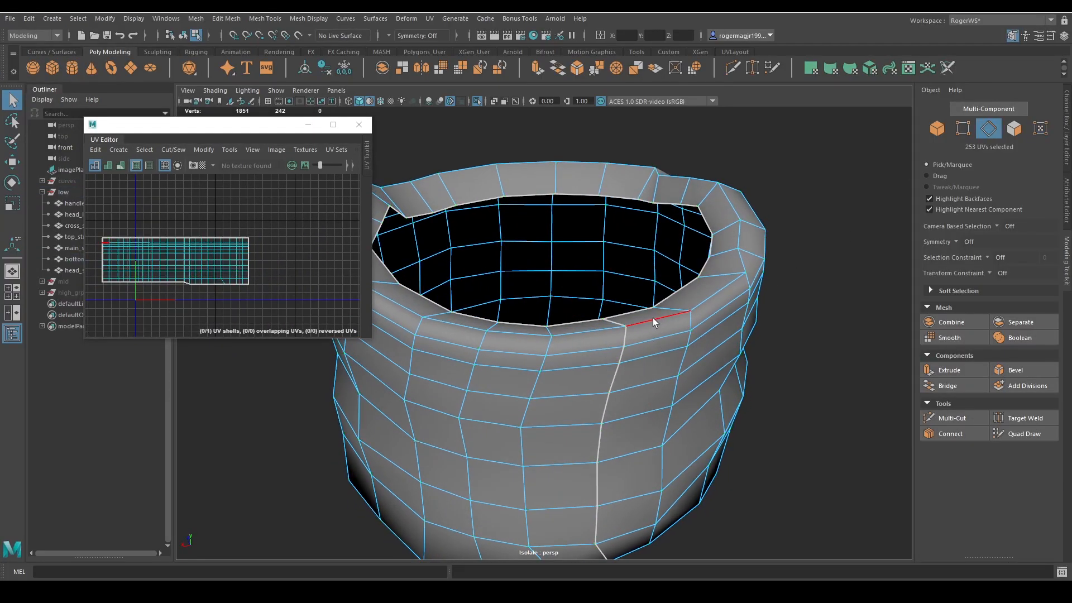
pyautogui.doubleClick(652, 317)
pyautogui.scroll(-5, 652, 319)
pyautogui.keyDown('alt'); pyautogui.moveTo(646, 354); pyautogui.dragTo(606, 304); pyautogui.keyUp('alt')
pyautogui.keyDown('shift'); pyautogui.click(552, 332); pyautogui.keyUp('shift')
pyautogui.keyDown('shift'); pyautogui.doubleClick(552, 331); pyautogui.keyUp('shift')
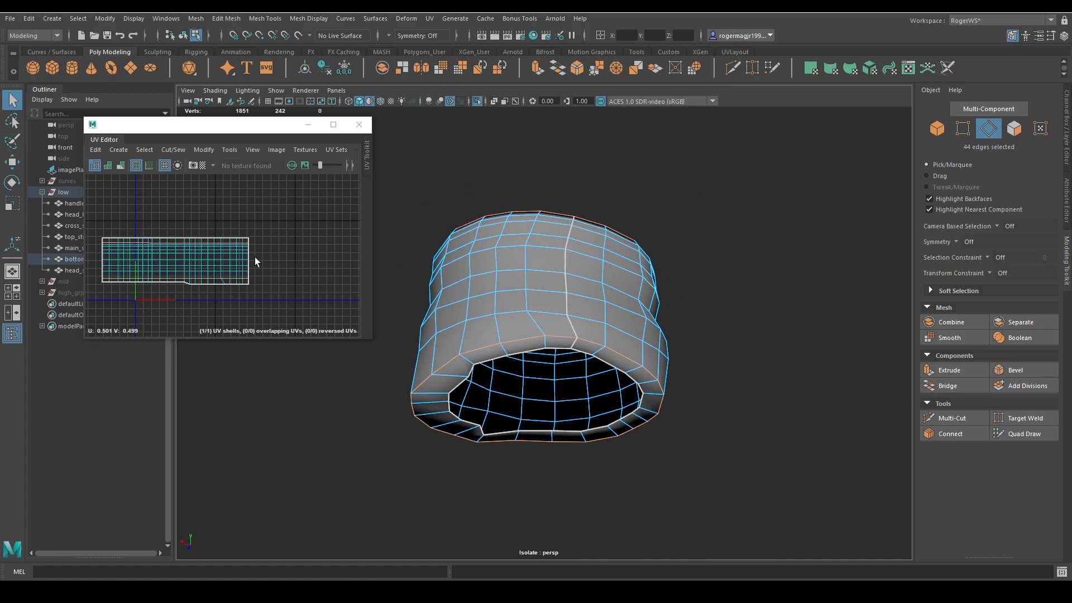
pyautogui.moveTo(255, 257)
pyautogui.keyDown('shift'); pyautogui.mouseDown(button='right')
pyautogui.moveTo(271, 283)
pyautogui.moveTo(237, 261)
pyautogui.mouseUp(button='right'); pyautogui.keyUp('shift')
# Step: Move the upper rim shell above the body shell, unfold it along its length and straighten its UVs
pyautogui.click(333, 124)
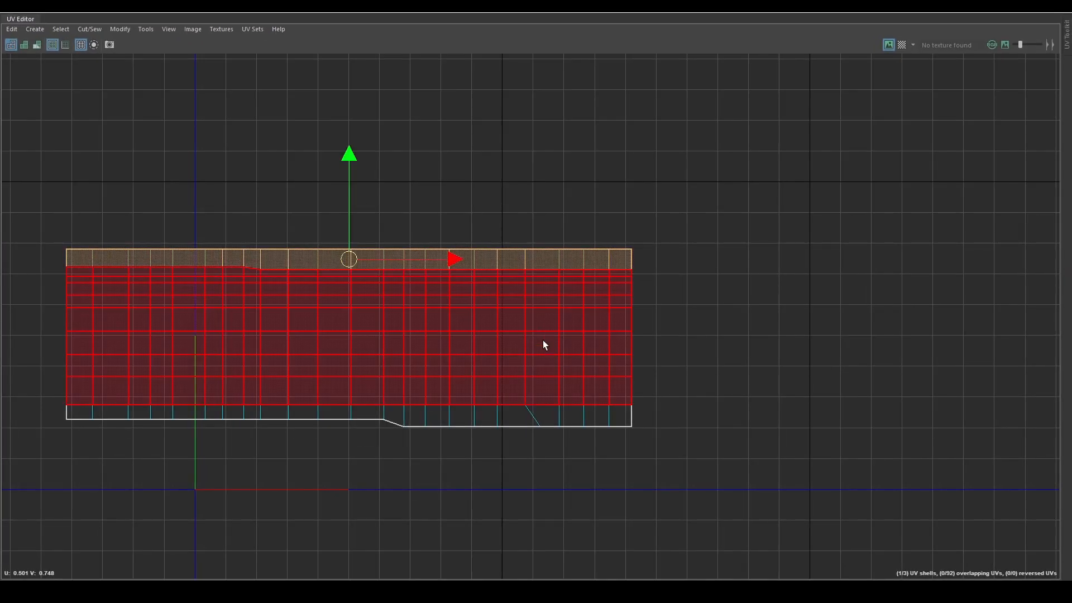
pyautogui.moveTo(543, 340); pyautogui.dragTo(555, 276, button='middle')
pyautogui.keyDown('shift'); pyautogui.moveTo(527, 229); pyautogui.dragTo(344, 233, button='right'); pyautogui.keyUp('shift')
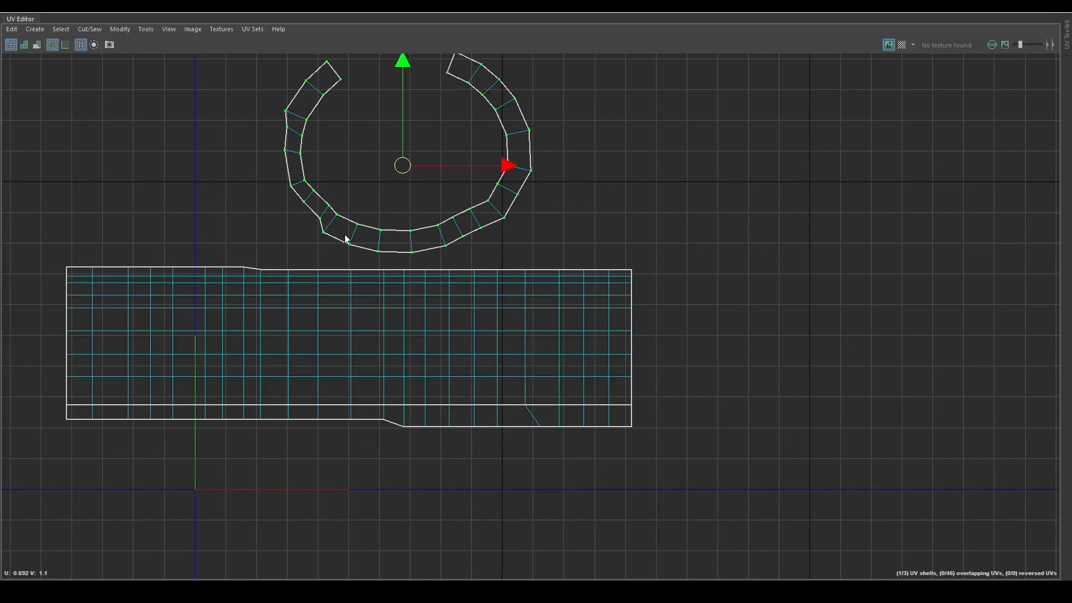
pyautogui.hotkey('ctrl', 'z')
pyautogui.keyDown('shift'); pyautogui.moveTo(472, 191); pyautogui.dragTo(313, 162, button='right'); pyautogui.keyUp('shift')
pyautogui.keyDown('shift'); pyautogui.moveTo(367, 182); pyautogui.dragTo(419, 105, button='right'); pyautogui.keyUp('shift')
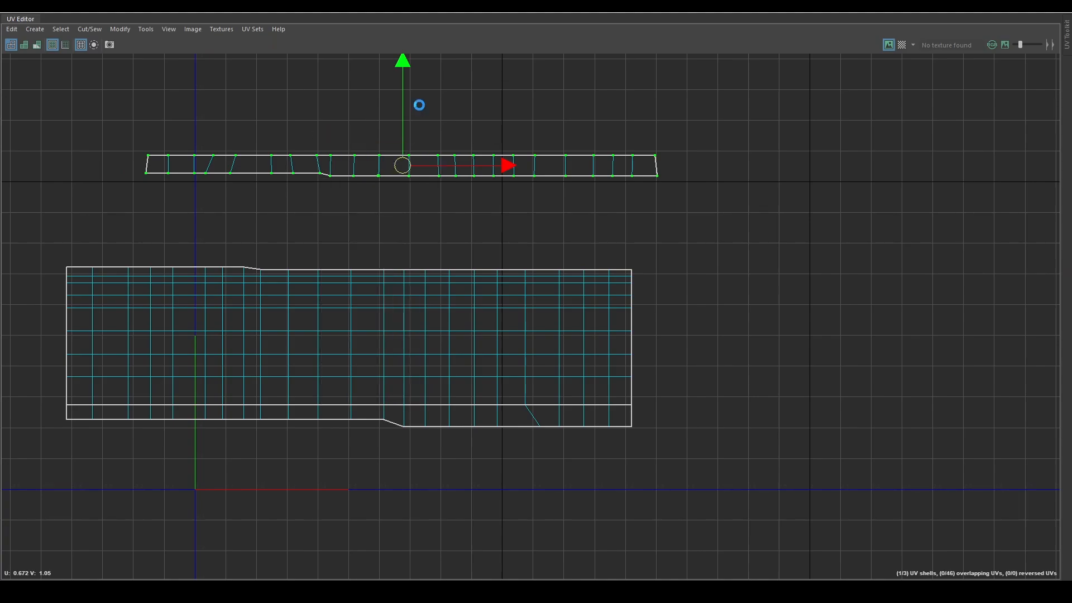
# Step: Move the lower rim shell between the upper strip and the body, unfold it along its length and straighten it
pyautogui.click(407, 427)
pyautogui.moveTo(408, 428); pyautogui.dragTo(558, 257, button='middle')
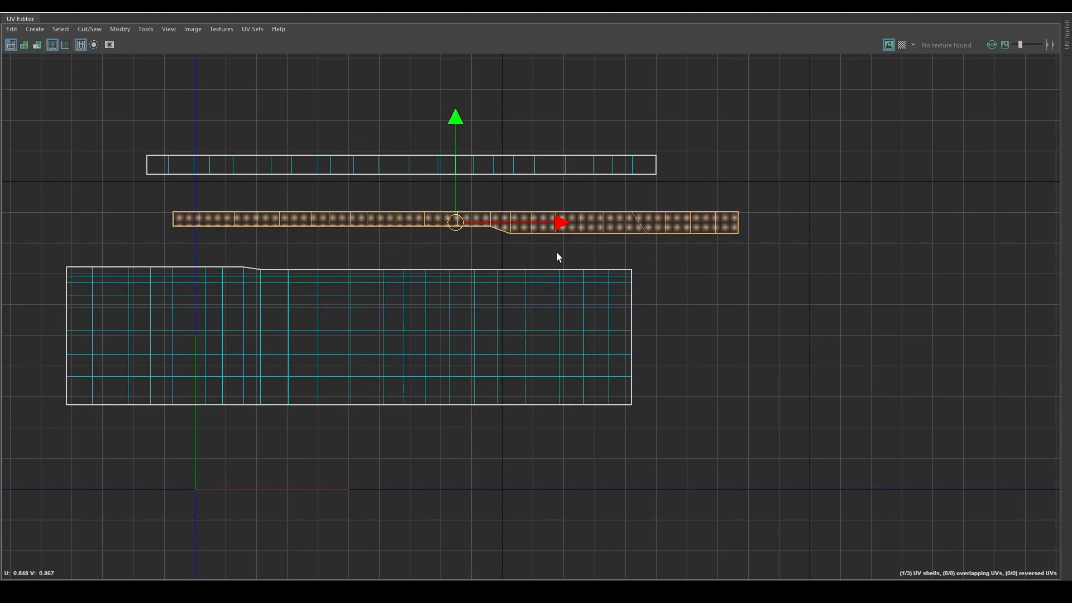
pyautogui.keyDown('shift'); pyautogui.moveTo(587, 247); pyautogui.dragTo(494, 256, button='right'); pyautogui.keyUp('shift')
pyautogui.keyDown('shift'); pyautogui.moveTo(503, 199); pyautogui.dragTo(421, 198, button='right'); pyautogui.keyUp('shift')
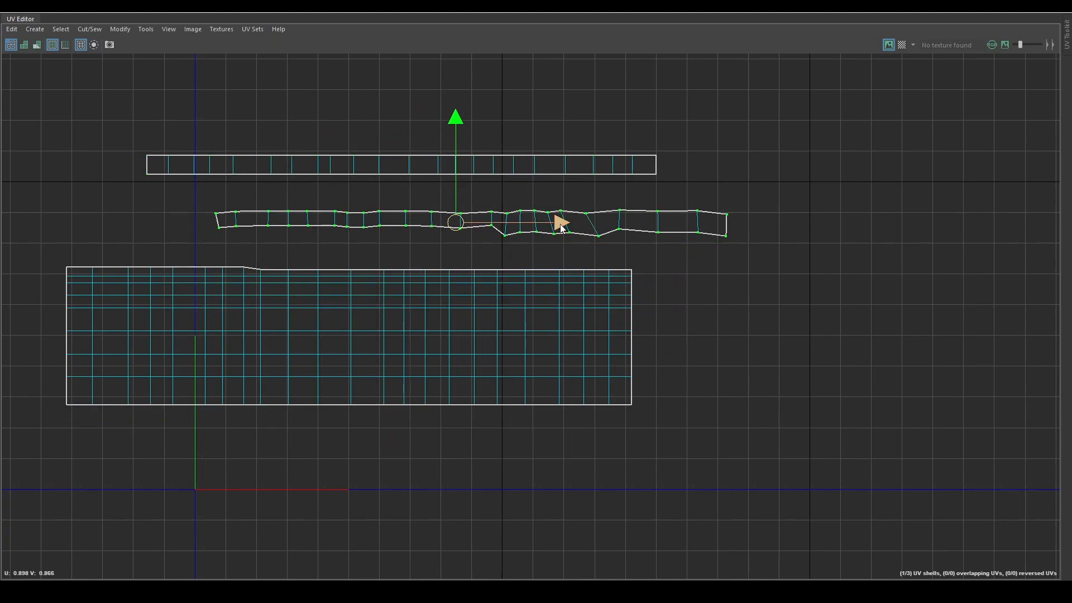
pyautogui.moveTo(560, 224)
pyautogui.keyDown('shift'); pyautogui.mouseDown(button='right')
pyautogui.moveTo(613, 211)
pyautogui.moveTo(621, 148)
pyautogui.mouseUp(button='right'); pyautogui.keyUp('shift')
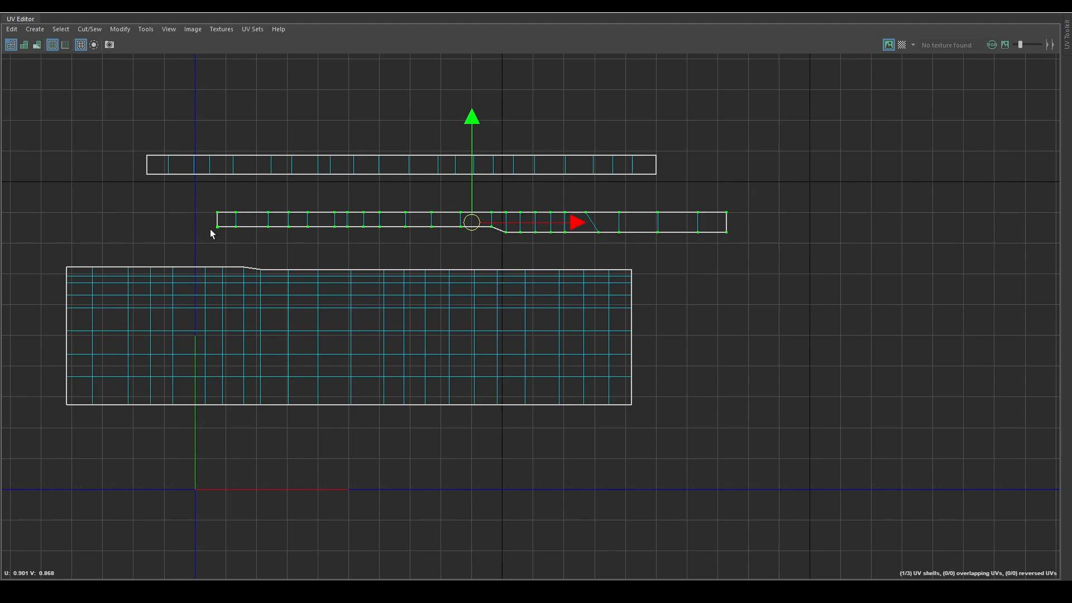
# Step: Try aligning the second rim strip's lower-edge UVs in one straight line, and turn on UV distortion shading
pyautogui.moveTo(713, 183); pyautogui.dragTo(772, 161, button='right')
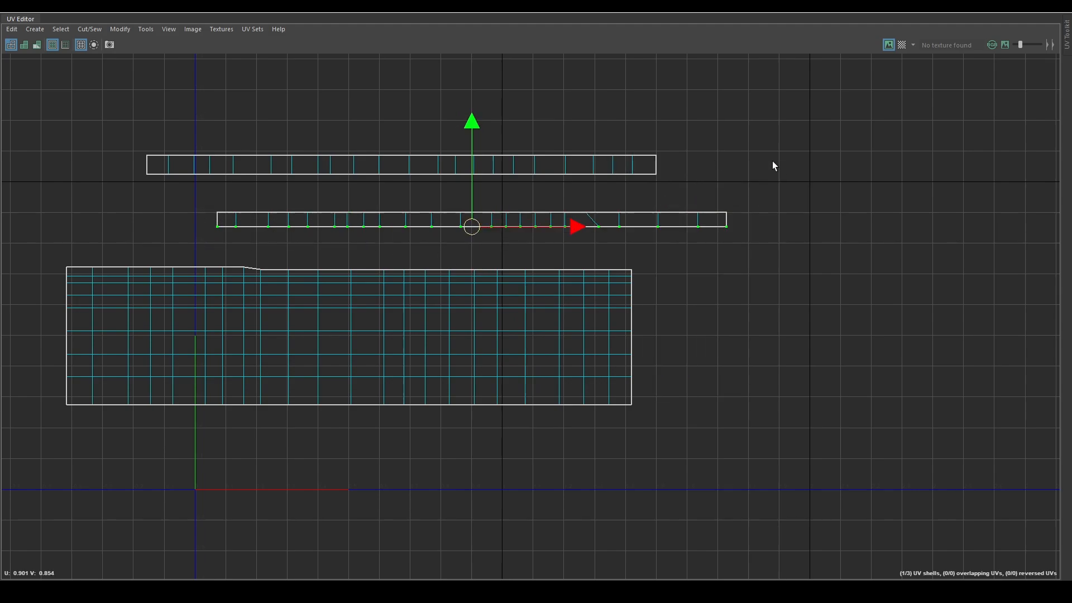
pyautogui.click(37, 45)
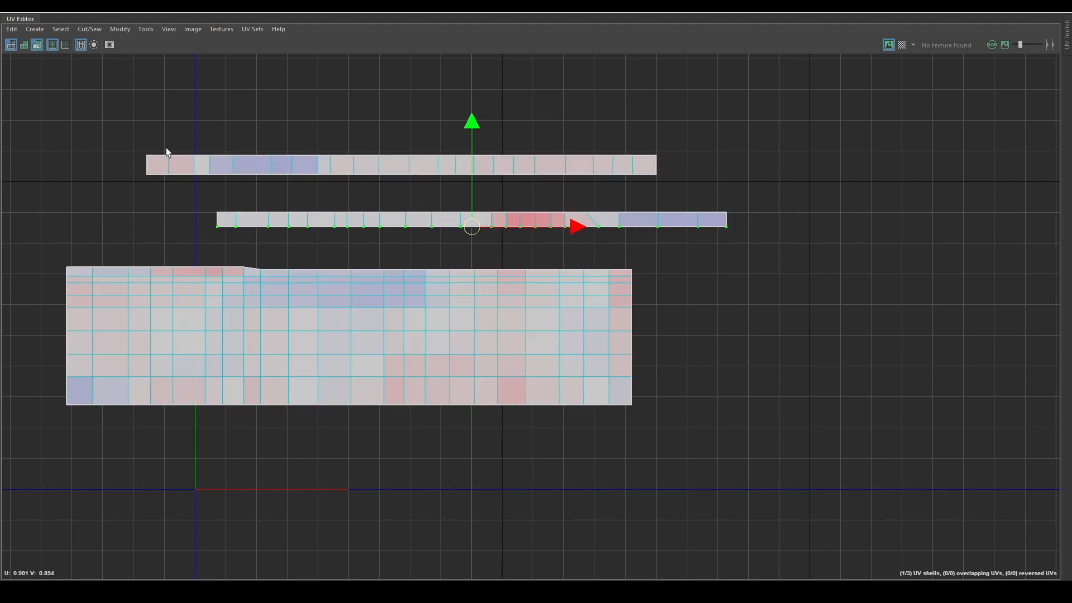
pyautogui.hotkey('ctrl', 'z')
# Step: Unfold the lower-edge UVs of the second rim strip while keeping its upper edge straight
pyautogui.moveTo(557, 228); pyautogui.dragTo(546, 273)
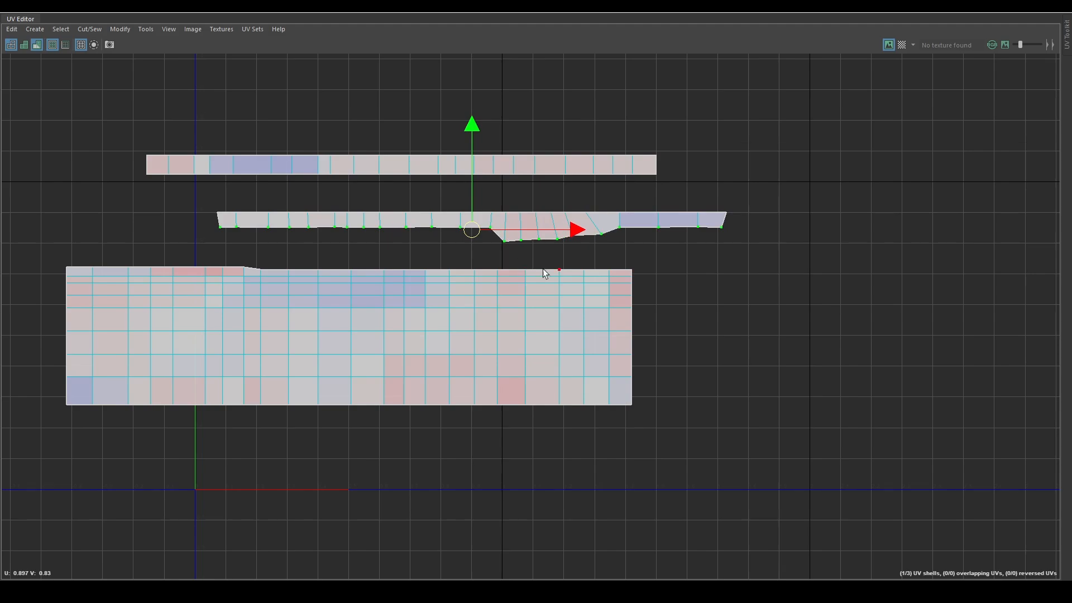
pyautogui.keyDown('shift'); pyautogui.moveTo(370, 198); pyautogui.dragTo(550, 246, button='right'); pyautogui.keyUp('shift')
pyautogui.hotkey('ctrl', 'z')
# Step: Unfold the upper rim strip again along its length and select both rim strips together
pyautogui.moveTo(404, 211); pyautogui.dragTo(299, 157, button='right')
pyautogui.click(296, 157)
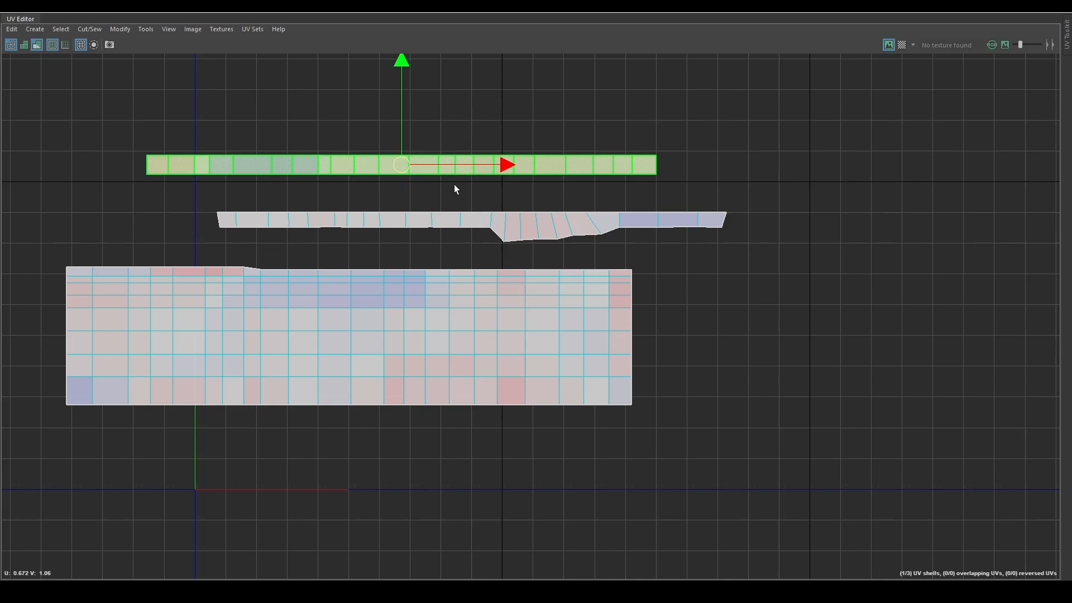
pyautogui.keyDown('shift'); pyautogui.moveTo(454, 185); pyautogui.dragTo(254, 184, button='right'); pyautogui.keyUp('shift')
pyautogui.hotkey('ctrl', 'z')
pyautogui.keyDown('shift'); pyautogui.moveTo(475, 150); pyautogui.dragTo(305, 136, button='right'); pyautogui.keyUp('shift')
pyautogui.moveTo(368, 122)
pyautogui.keyDown('shift'); pyautogui.mouseDown(button='right')
pyautogui.moveTo(245, 182)
pyautogui.moveTo(411, 120)
pyautogui.mouseUp(button='right'); pyautogui.keyUp('shift')
pyautogui.keyDown('shift'); pyautogui.click(251, 219); pyautogui.keyUp('shift')
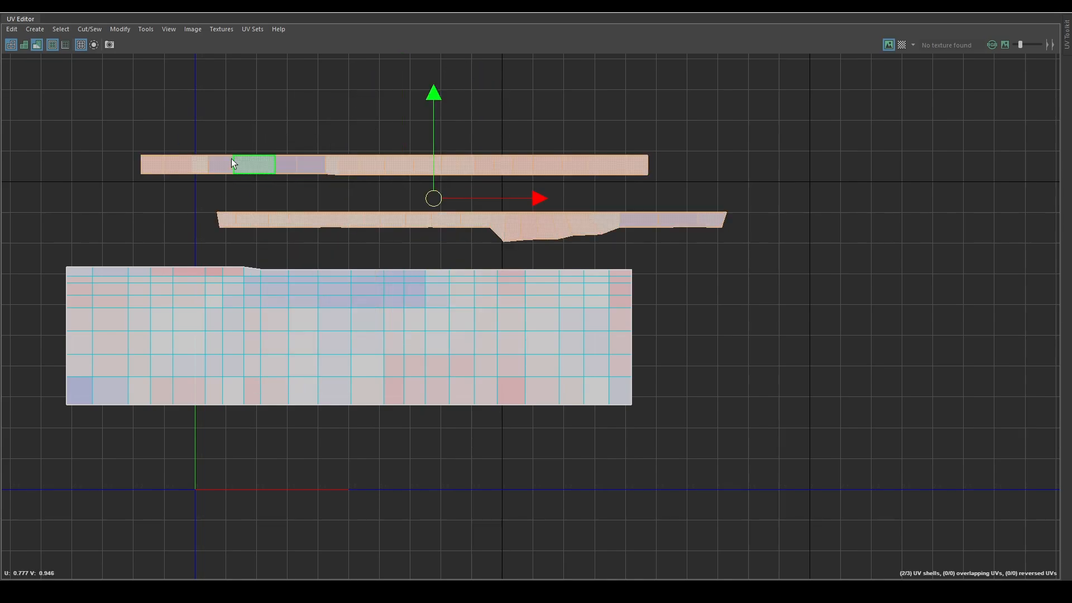
# Step: Unfold and straighten the large side-wall UV shell of the bottom strips mesh
pyautogui.moveTo(304, 177); pyautogui.dragTo(305, 177)
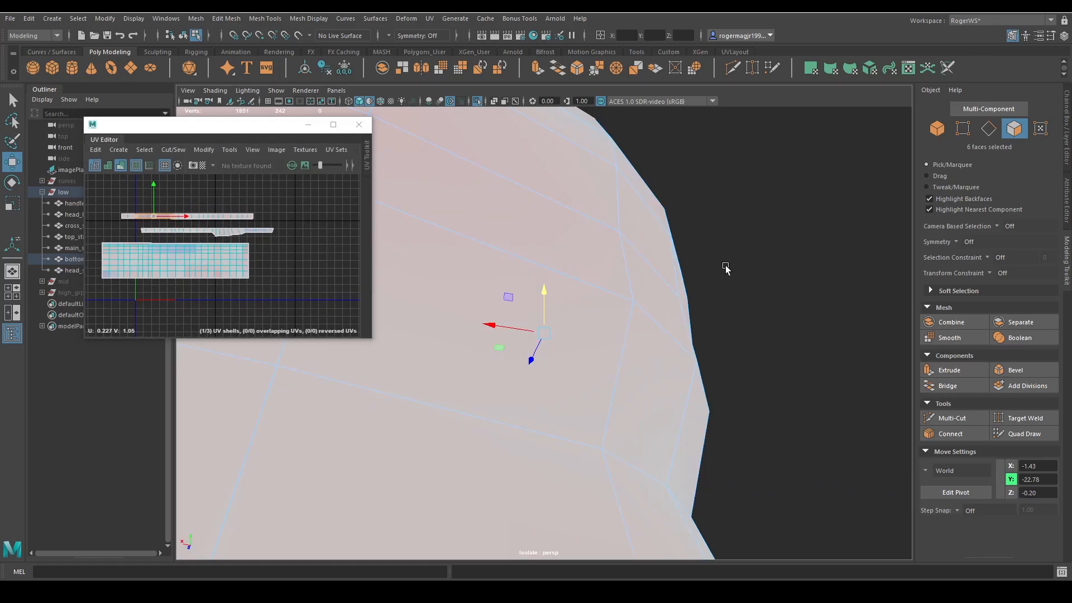
pyautogui.keyDown('alt'); pyautogui.moveTo(725, 268); pyautogui.dragTo(887, 282); pyautogui.keyUp('alt')
pyautogui.scroll(3, 257, 270)
pyautogui.scroll(-3, 267, 284)
pyautogui.moveTo(267, 285); pyautogui.dragTo(316, 259, button='right')
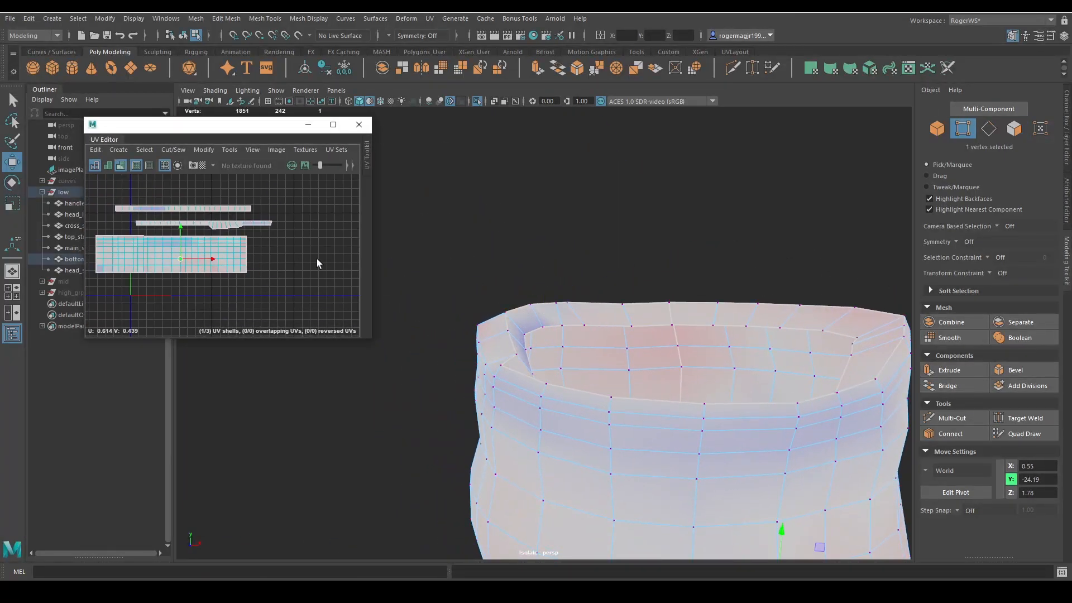
pyautogui.click(196, 249)
pyautogui.keyDown('shift'); pyautogui.moveTo(196, 249); pyautogui.dragTo(122, 263, button='right'); pyautogui.keyUp('shift')
pyautogui.keyDown('shift'); pyautogui.moveTo(275, 222); pyautogui.dragTo(316, 162, button='right'); pyautogui.keyUp('shift')
pyautogui.scroll(3, 270, 244)
pyautogui.click(333, 124)
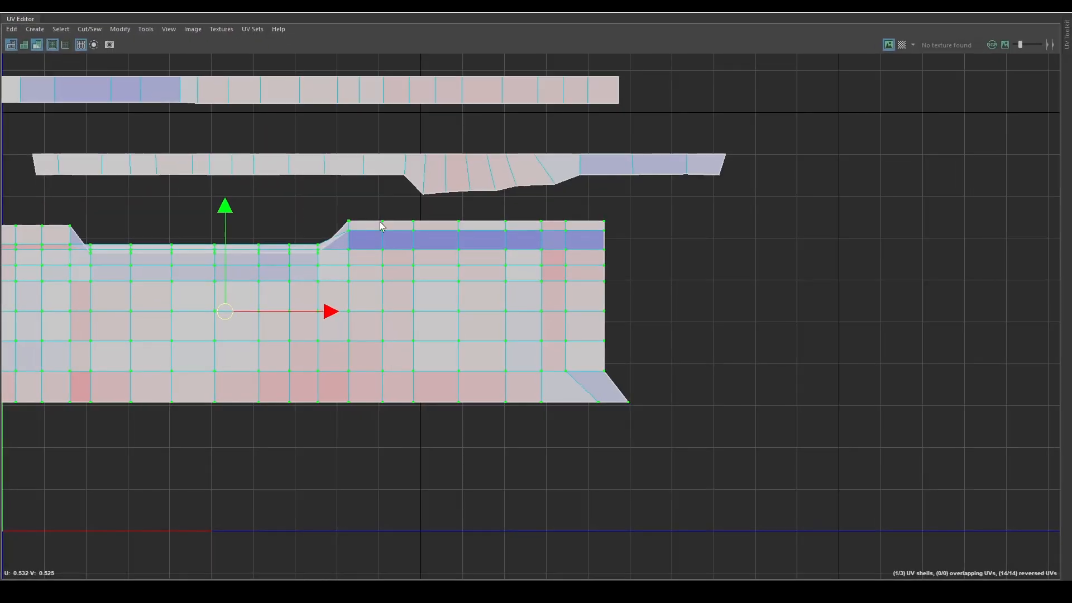
# Step: Unfold and straighten the large shell once more into a clean rectangular grid, and turn off the shaded UV display
pyautogui.scroll(-2, 511, 296)
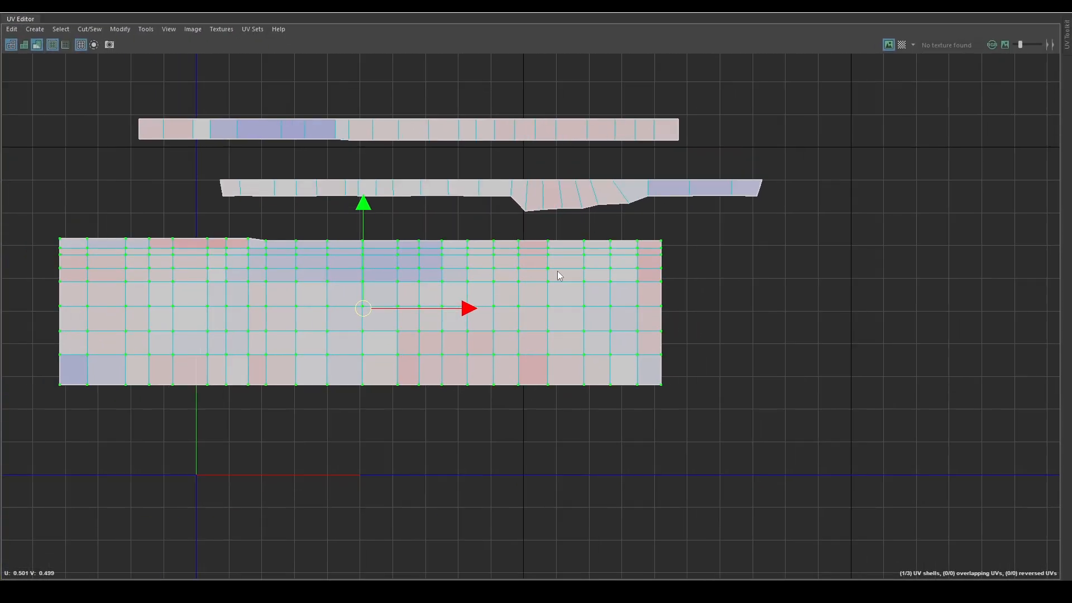
pyautogui.keyDown('shift'); pyautogui.moveTo(557, 271); pyautogui.dragTo(441, 259, button='right'); pyautogui.keyUp('shift')
pyautogui.keyDown('shift'); pyautogui.moveTo(511, 233); pyautogui.dragTo(528, 177, button='right'); pyautogui.keyUp('shift')
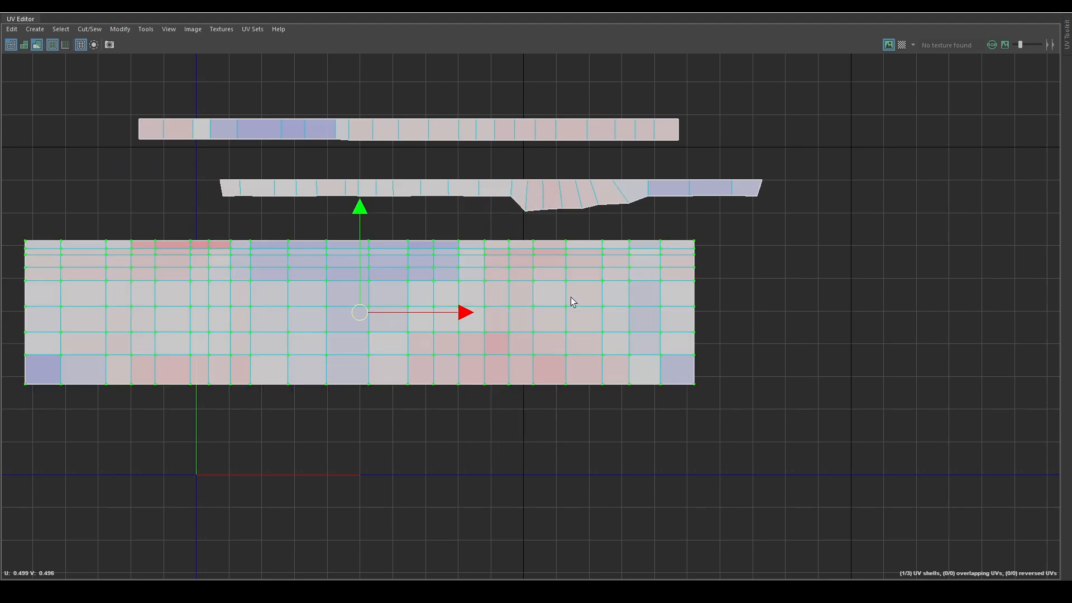
pyautogui.scroll(-3, 469, 257)
pyautogui.click(38, 45)
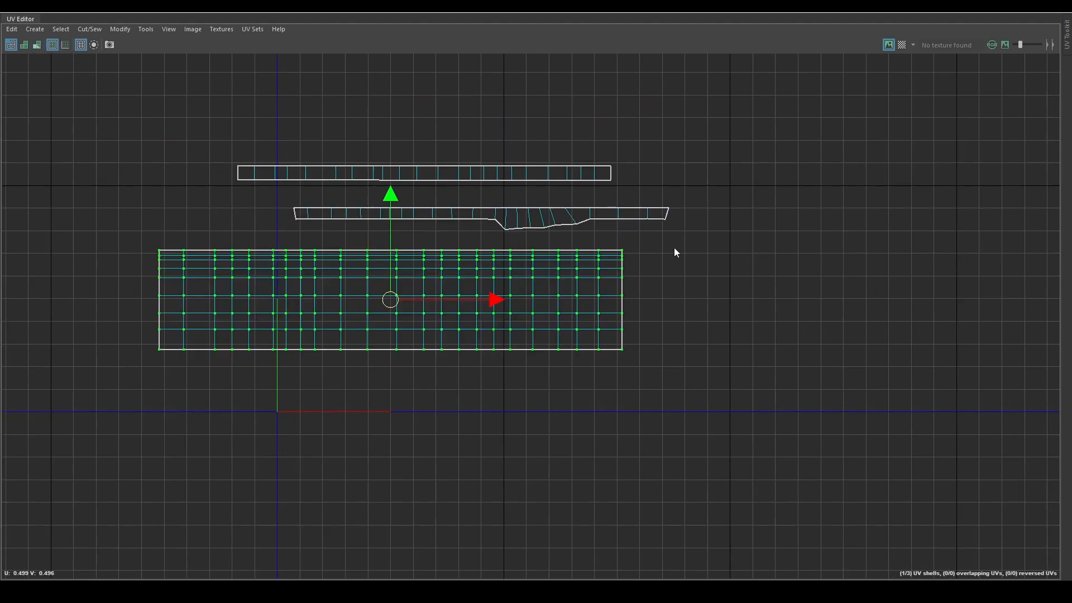
# Step: Unfold and straighten the thin middle UV strip after undoing the first attempt on it
pyautogui.click(651, 216)
pyautogui.keyDown('shift'); pyautogui.moveTo(651, 222); pyautogui.dragTo(468, 217, button='right'); pyautogui.keyUp('shift')
pyautogui.hotkey('ctrl', 'z')
pyautogui.keyDown('shift'); pyautogui.moveTo(651, 183); pyautogui.dragTo(481, 204, button='right'); pyautogui.keyUp('shift')
pyautogui.keyDown('shift'); pyautogui.moveTo(631, 155); pyautogui.dragTo(702, 113, button='right'); pyautogui.keyUp('shift')
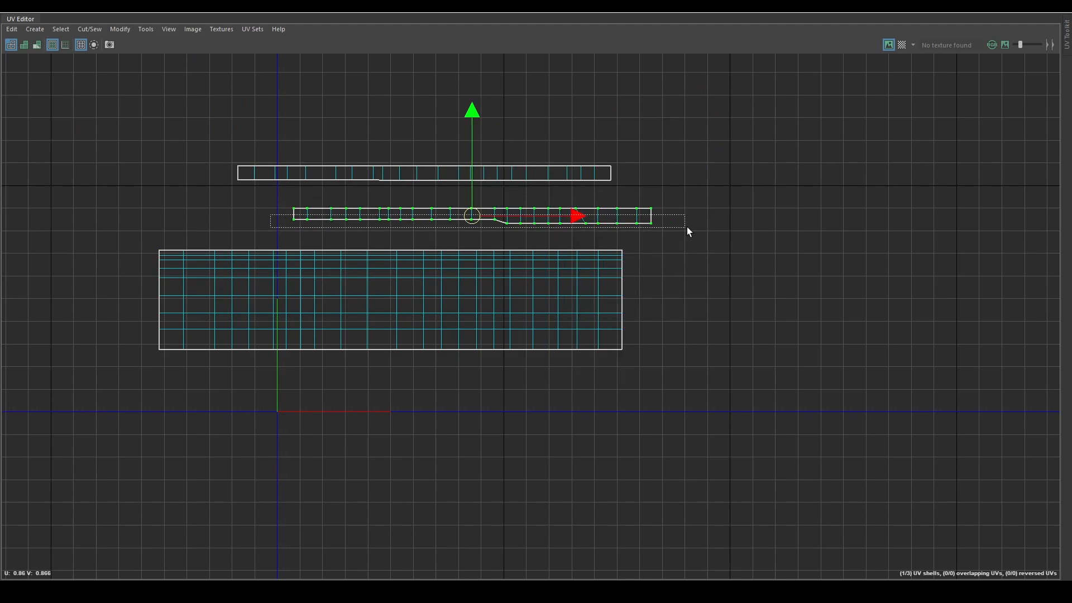
# Step: Align the lower row and the skewed UV pair of the thin middle strip, and turn the shaded UV display back on
pyautogui.keyDown('shift'); pyautogui.moveTo(682, 159); pyautogui.dragTo(789, 137, button='right'); pyautogui.keyUp('shift')
pyautogui.scroll(2, 632, 207)
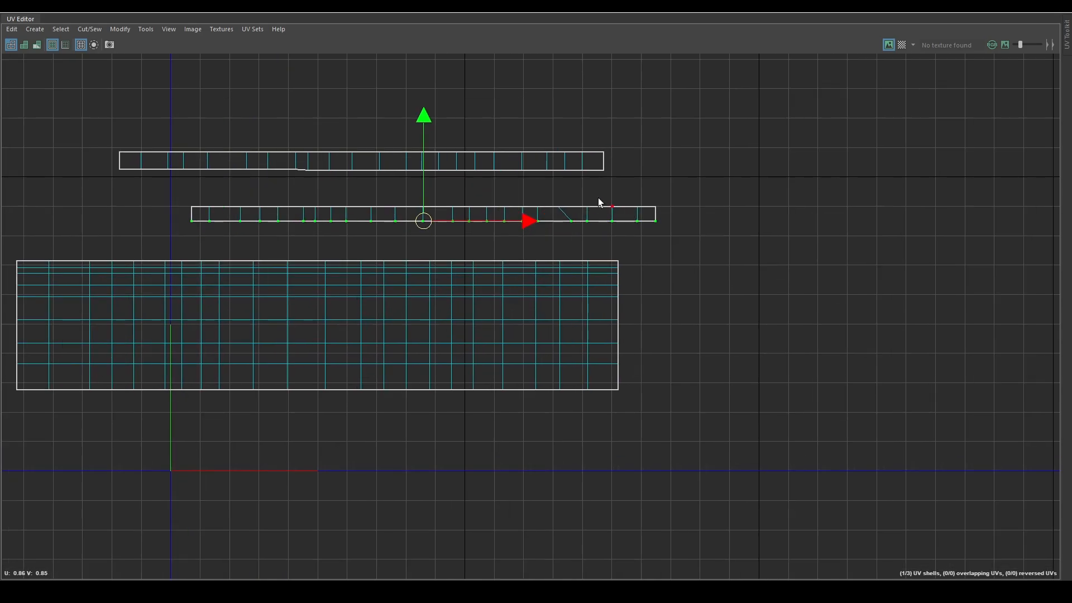
pyautogui.moveTo(580, 234); pyautogui.dragTo(582, 235)
pyautogui.keyDown('shift'); pyautogui.moveTo(612, 162); pyautogui.dragTo(711, 184, button='right'); pyautogui.keyUp('shift')
pyautogui.scroll(-1, 440, 161)
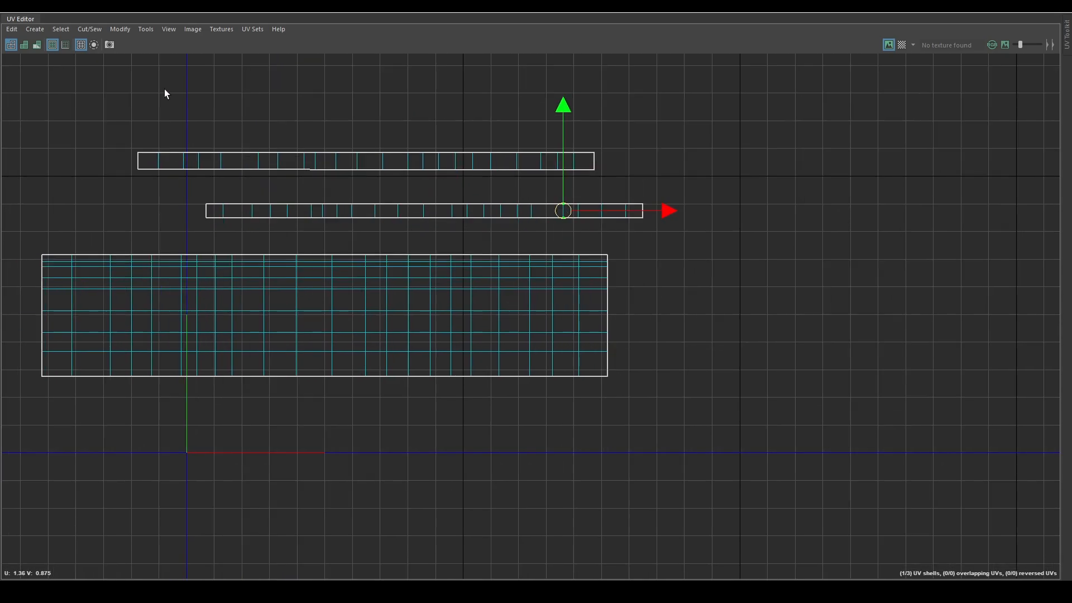
pyautogui.click(38, 46)
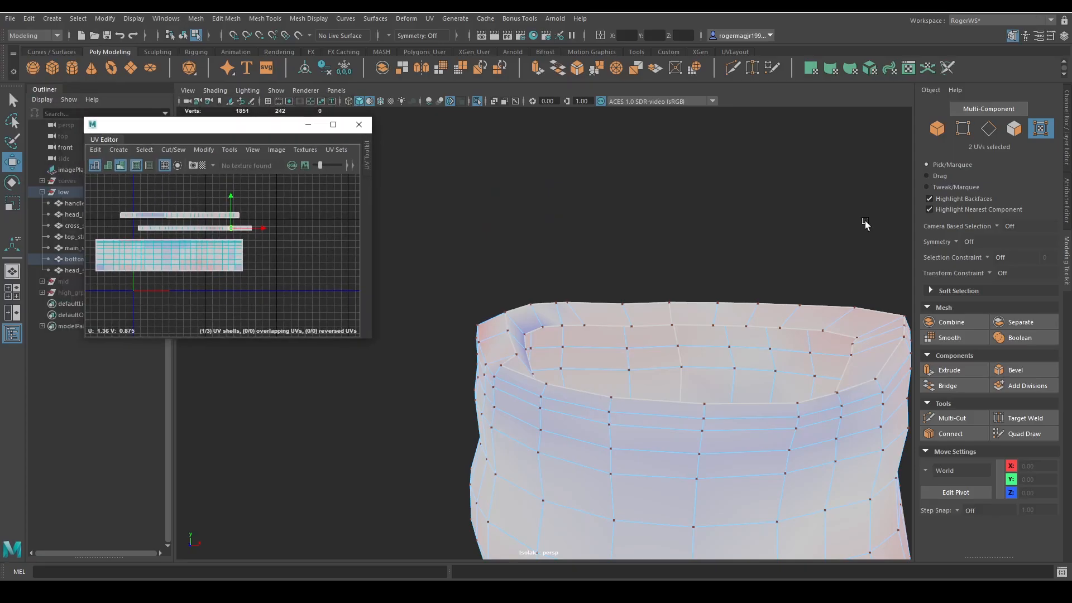
# Step: Select the large UV shell and examine which faces it covers around the ring mesh
pyautogui.press('a')
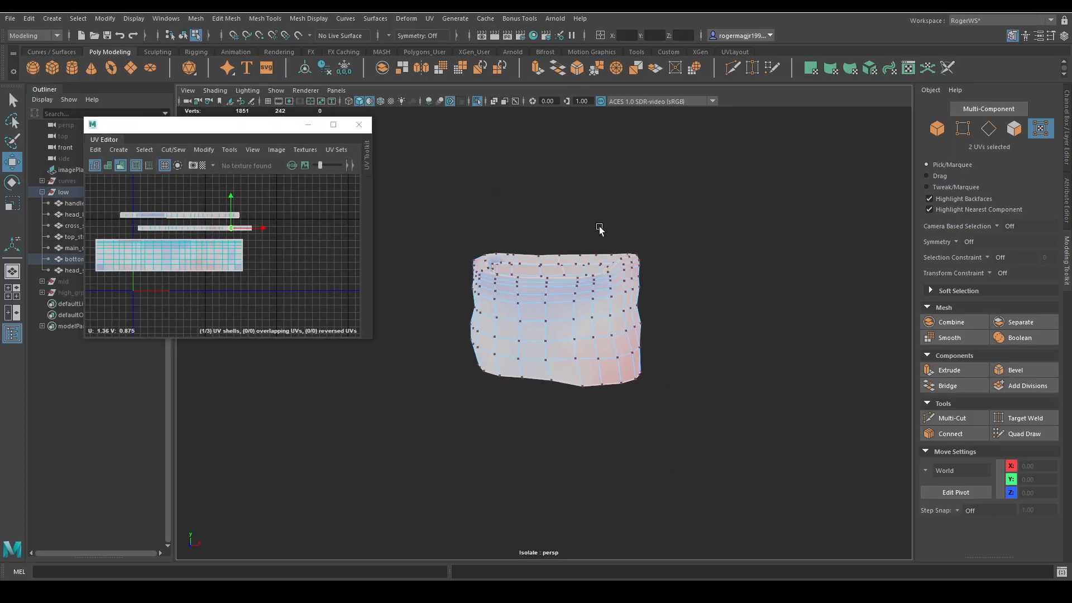
pyautogui.press('q')
pyautogui.scroll(4, 186, 251)
pyautogui.moveTo(204, 252); pyautogui.dragTo(171, 250, button='right')
pyautogui.click(171, 250)
pyautogui.press('f')
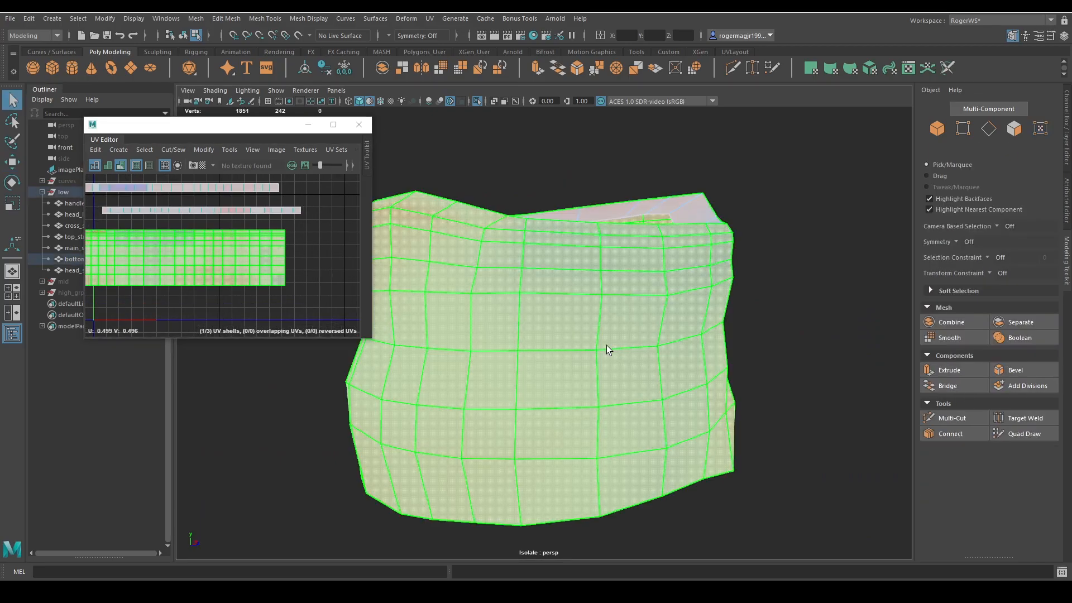
pyautogui.scroll(-3, 606, 345)
pyautogui.keyDown('alt'); pyautogui.moveTo(606, 345); pyautogui.dragTo(630, 330); pyautogui.keyUp('alt')
pyautogui.scroll(-3, 562, 336)
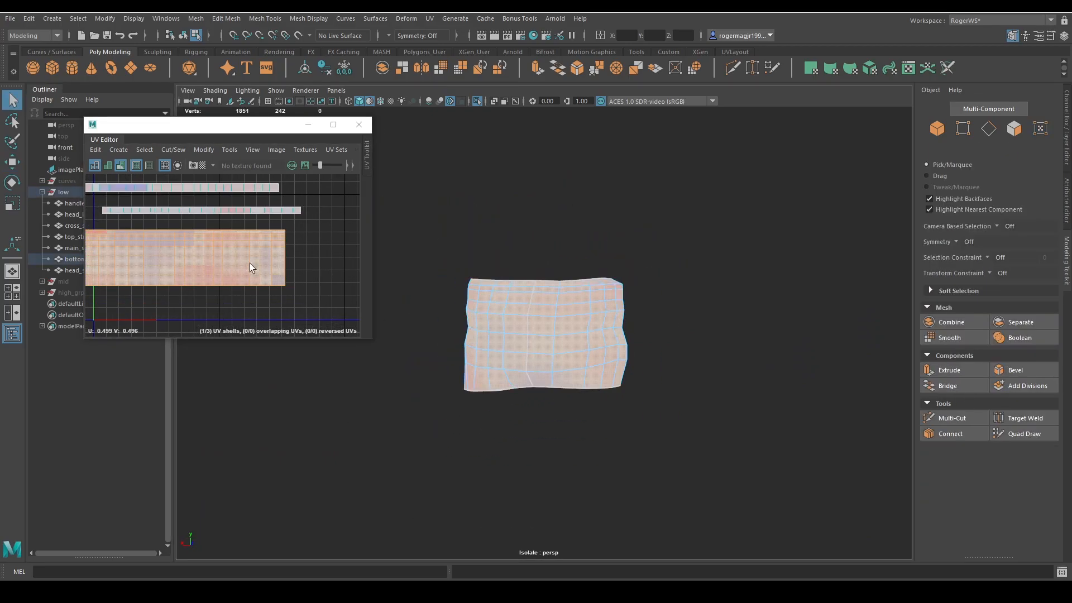
pyautogui.scroll(-3, 249, 263)
pyautogui.keyDown('alt'); pyautogui.moveTo(479, 326); pyautogui.dragTo(545, 346); pyautogui.keyUp('alt')
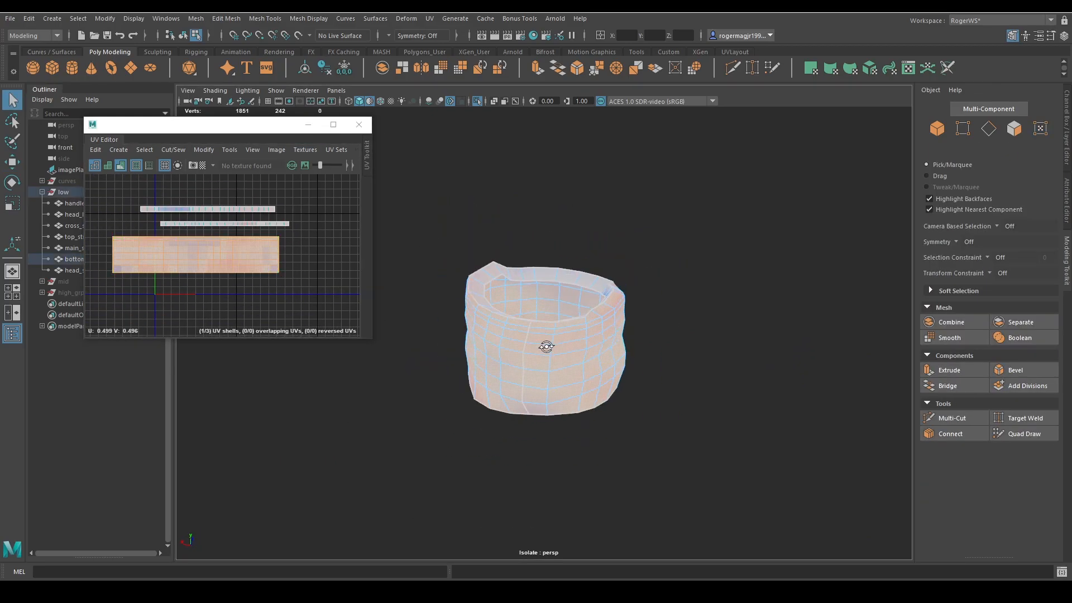
# Step: Examine the remaining thin UV shells and compare each with its matching faces on the ring mesh
pyautogui.moveTo(131, 185); pyautogui.dragTo(337, 234)
pyautogui.keyDown('alt'); pyautogui.moveTo(628, 308); pyautogui.dragTo(636, 329); pyautogui.keyUp('alt')
pyautogui.scroll(5, 244, 223)
pyautogui.keyDown('alt'); pyautogui.moveTo(244, 217); pyautogui.dragTo(234, 319, button='middle'); pyautogui.keyUp('alt')
pyautogui.scroll(-3, 224, 279)
pyautogui.keyDown('alt'); pyautogui.moveTo(147, 258); pyautogui.dragTo(211, 253, button='middle'); pyautogui.keyUp('alt')
pyautogui.click(246, 253)
pyautogui.click(318, 280)
pyautogui.keyDown('alt'); pyautogui.moveTo(346, 294); pyautogui.dragTo(251, 261, button='middle'); pyautogui.keyUp('alt')
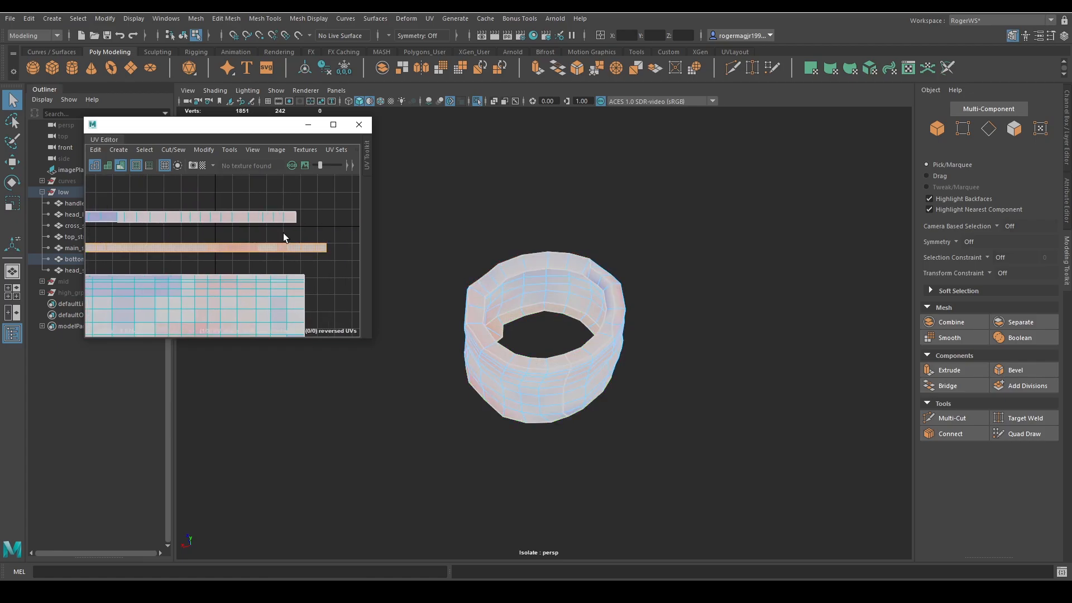
pyautogui.click(284, 233)
pyautogui.press('F8')
pyautogui.click(610, 277)
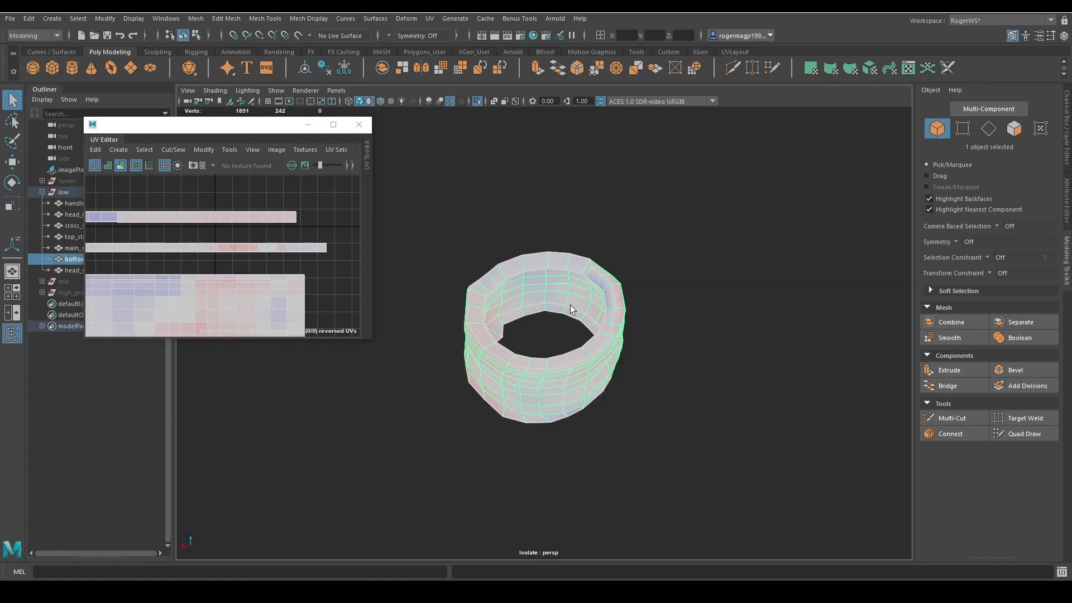
pyautogui.keyDown('alt'); pyautogui.moveTo(510, 334); pyautogui.dragTo(534, 276); pyautogui.keyUp('alt')
pyautogui.press('F8')
pyautogui.click(190, 287)
pyautogui.scroll(-3, 299, 230)
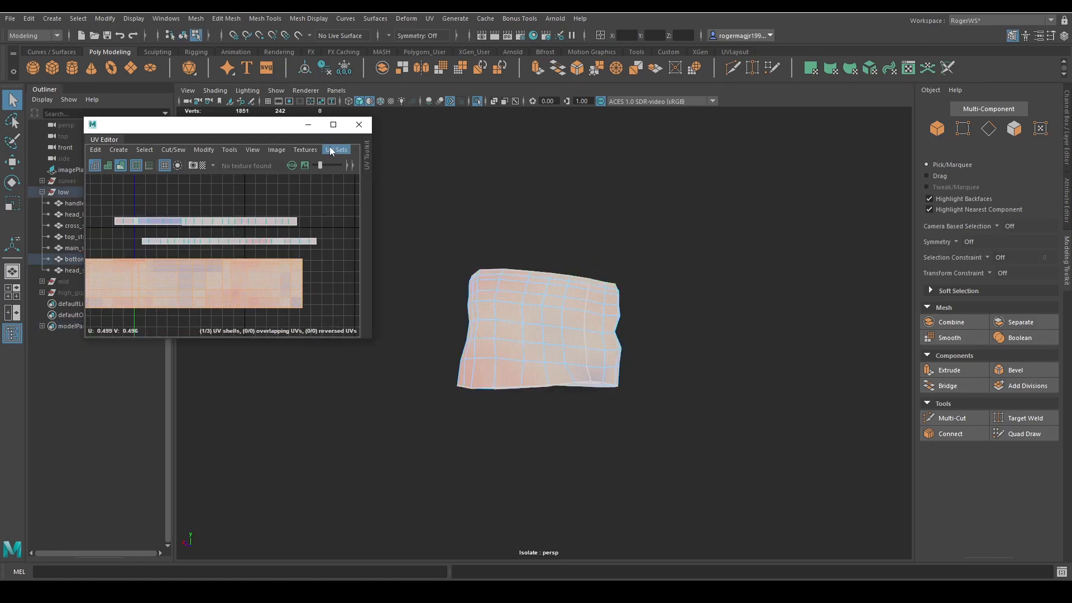
# Step: Try merging all vertices of the bottom strips mesh, and undo the merge
pyautogui.press('F8')
pyautogui.press('F9')
pyautogui.moveTo(407, 204); pyautogui.dragTo(665, 429)
pyautogui.keyDown('shift'); pyautogui.rightClick(658, 300); pyautogui.keyUp('shift')
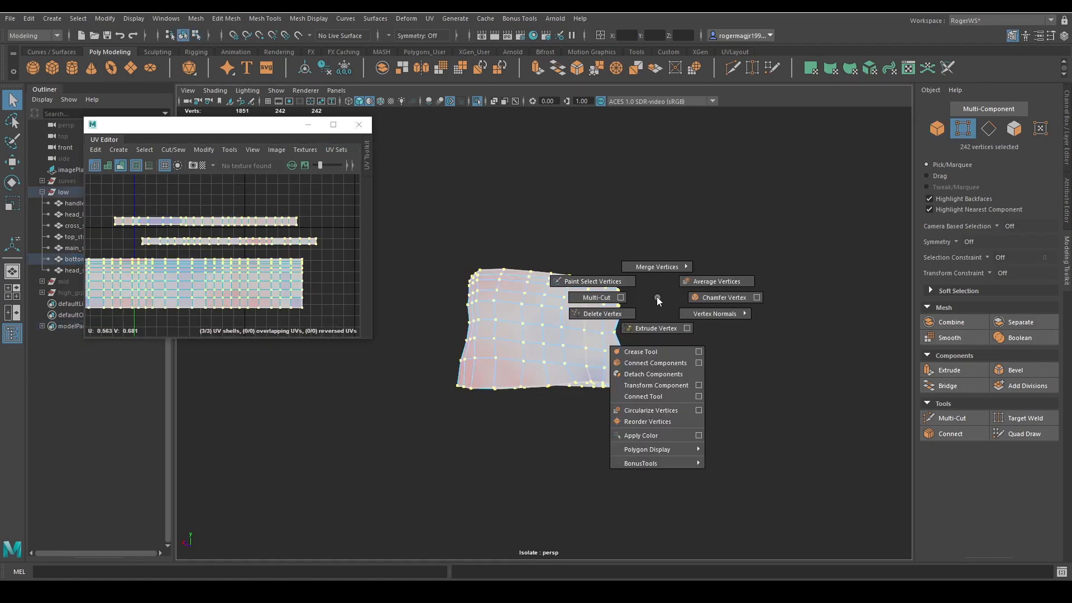
pyautogui.keyDown('shift'); pyautogui.moveTo(657, 297); pyautogui.dragTo(699, 216, button='right'); pyautogui.keyUp('shift')
pyautogui.hotkey('ctrl', 'z')
pyautogui.press('F8')
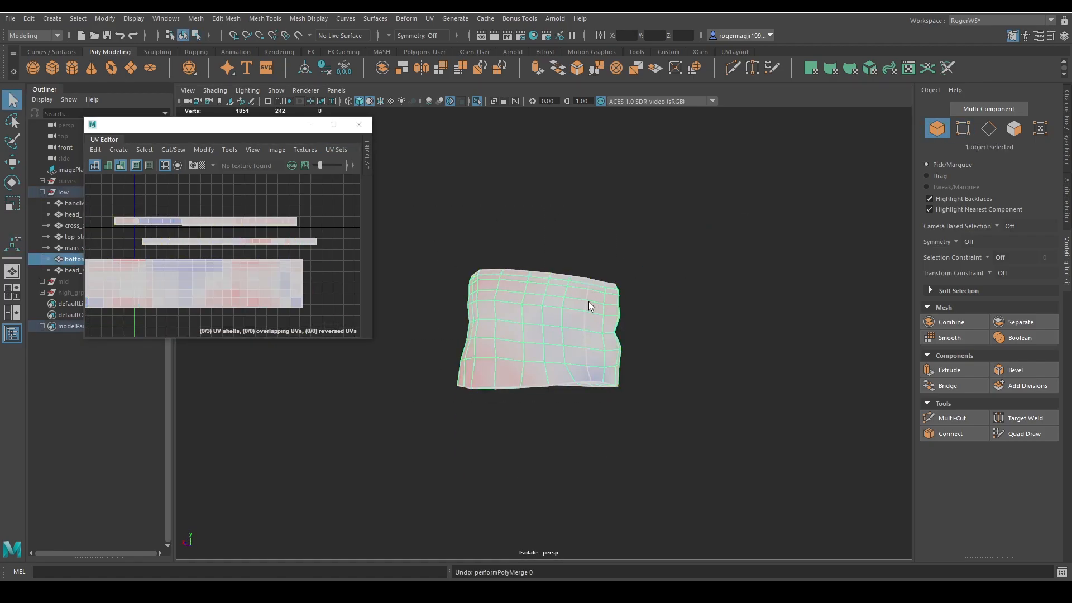
# Step: Try unfolding the large UV shell to compare its distortion, and undo the unfold
pyautogui.press('F8')
pyautogui.click(157, 286)
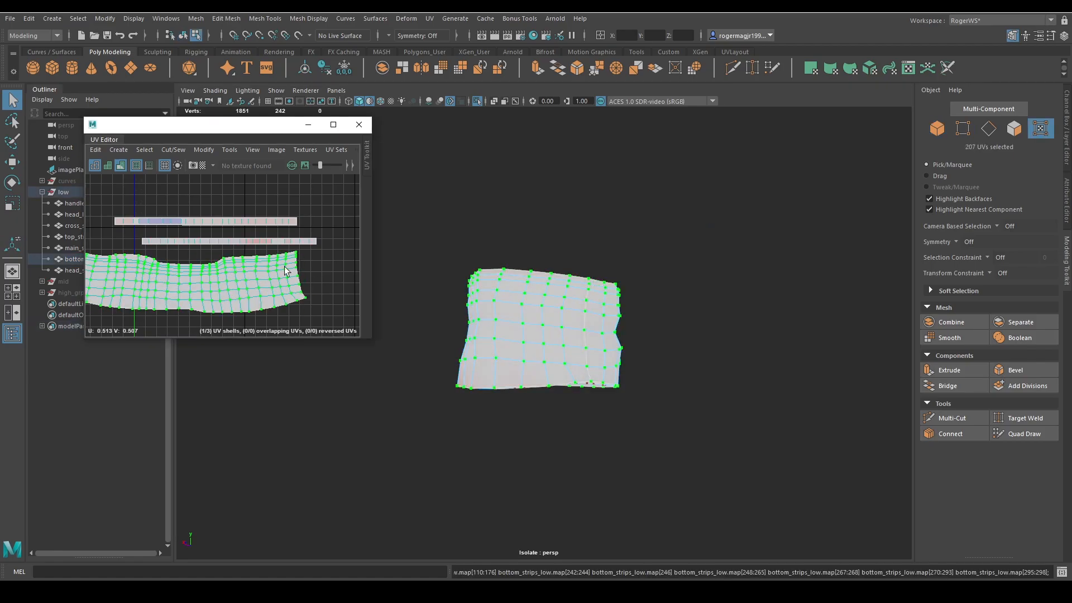
pyautogui.keyDown('alt'); pyautogui.moveTo(581, 274); pyautogui.dragTo(472, 264); pyautogui.keyUp('alt')
pyautogui.click(313, 258)
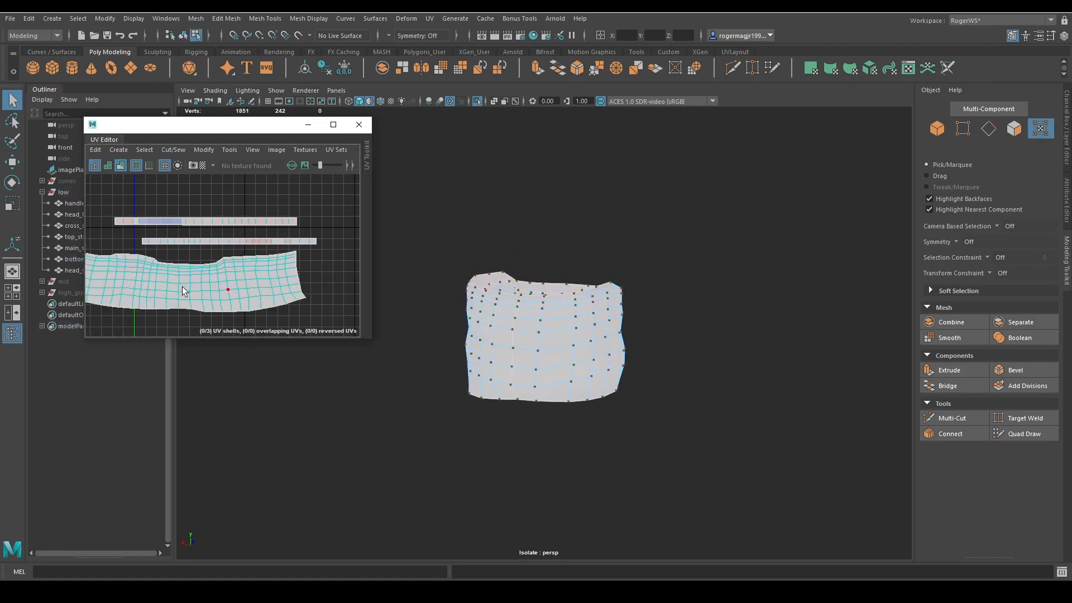
pyautogui.hotkey('ctrl', 'z')
pyautogui.hotkey('ctrl', 'z')
pyautogui.hotkey('ctrl', 'z')
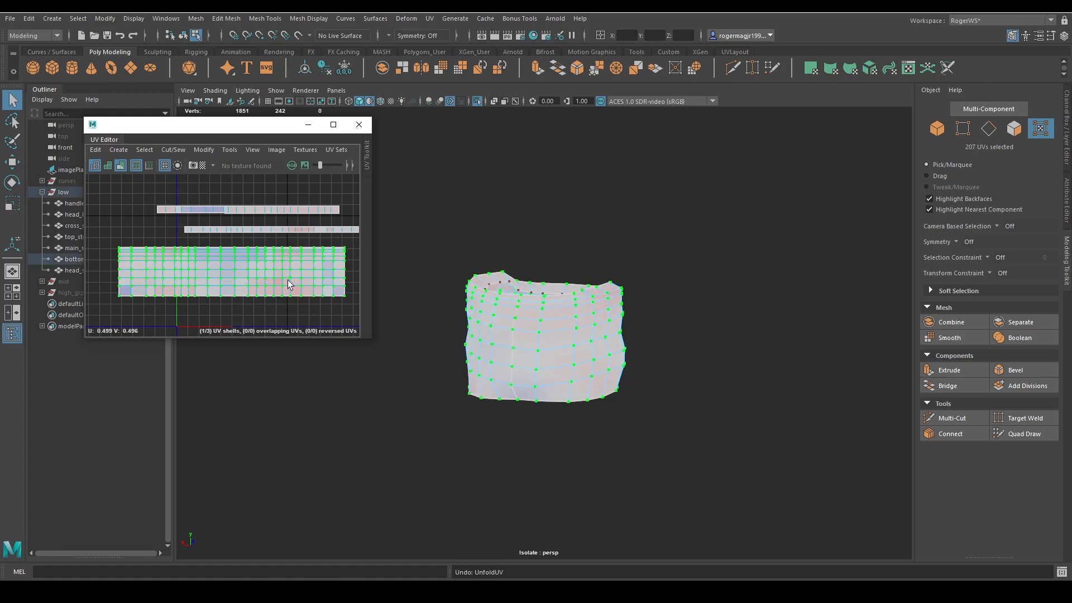
# Step: Examine the ring mesh's shape and distortion colours from all sides in object mode
pyautogui.keyDown('alt'); pyautogui.moveTo(550, 304); pyautogui.dragTo(588, 271); pyautogui.keyUp('alt')
pyautogui.press('F8')
pyautogui.click(690, 227)
pyautogui.click(578, 313)
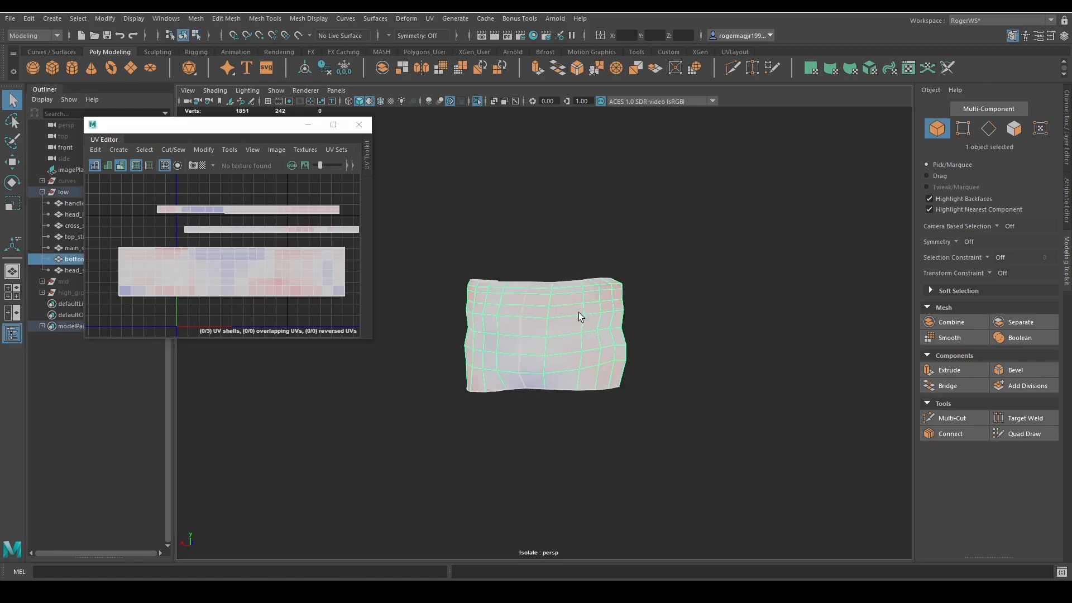
pyautogui.keyDown('alt'); pyautogui.moveTo(579, 313); pyautogui.dragTo(677, 317); pyautogui.keyUp('alt')
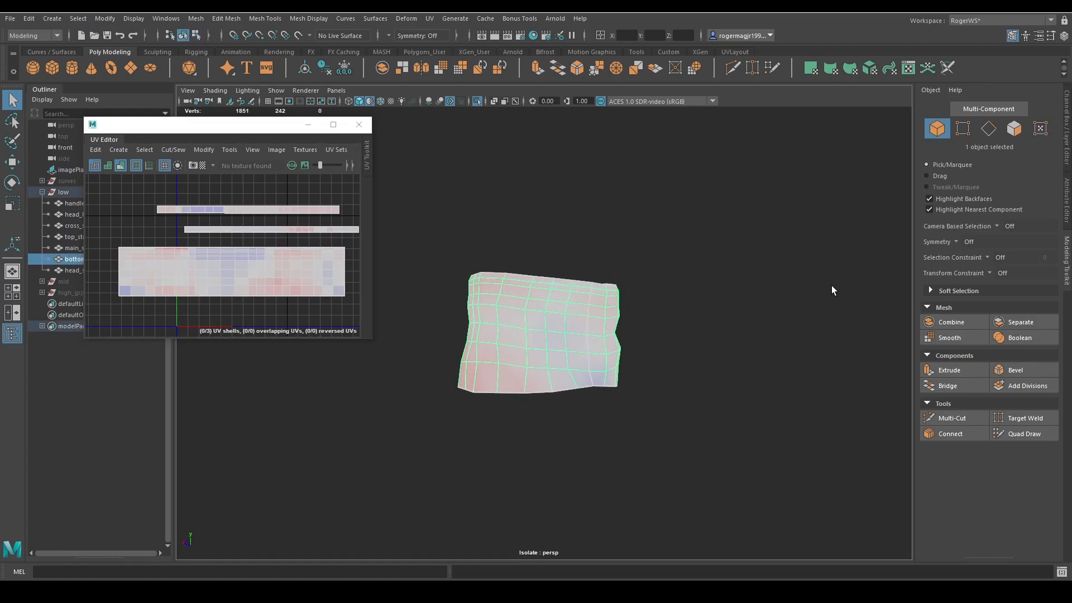
pyautogui.keyDown('alt'); pyautogui.moveTo(500, 286); pyautogui.dragTo(655, 293); pyautogui.keyUp('alt')
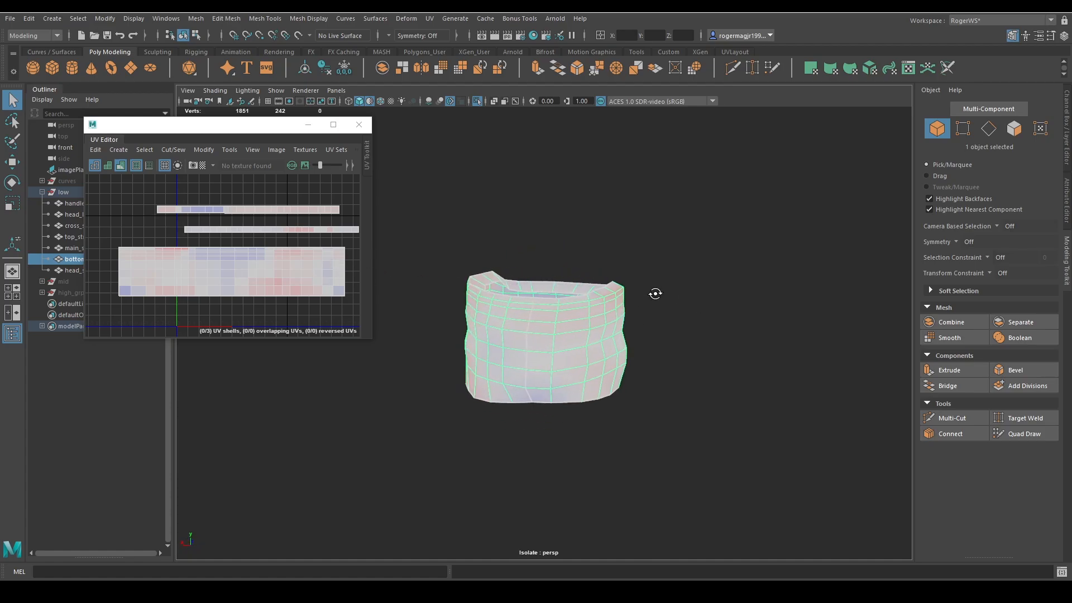
pyautogui.keyDown('alt'); pyautogui.moveTo(481, 293); pyautogui.dragTo(326, 272); pyautogui.keyUp('alt')
pyautogui.keyDown('alt'); pyautogui.moveTo(611, 338); pyautogui.dragTo(633, 332); pyautogui.keyUp('alt')
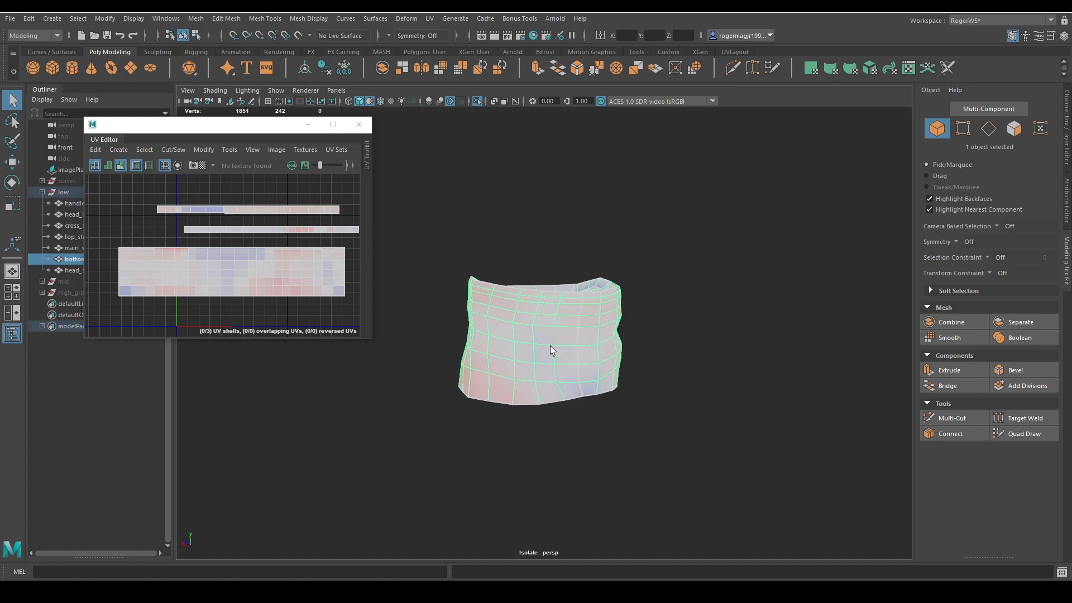
pyautogui.keyDown('alt'); pyautogui.moveTo(551, 346); pyautogui.dragTo(594, 341, button='right'); pyautogui.keyUp('alt')
# Step: Try another unfold of the entire large side-wall shell, and undo it
pyautogui.moveTo(187, 259); pyautogui.dragTo(212, 262, button='right')
pyautogui.click(212, 263)
pyautogui.keyDown('shift'); pyautogui.moveTo(322, 273); pyautogui.dragTo(196, 277, button='right'); pyautogui.keyUp('shift')
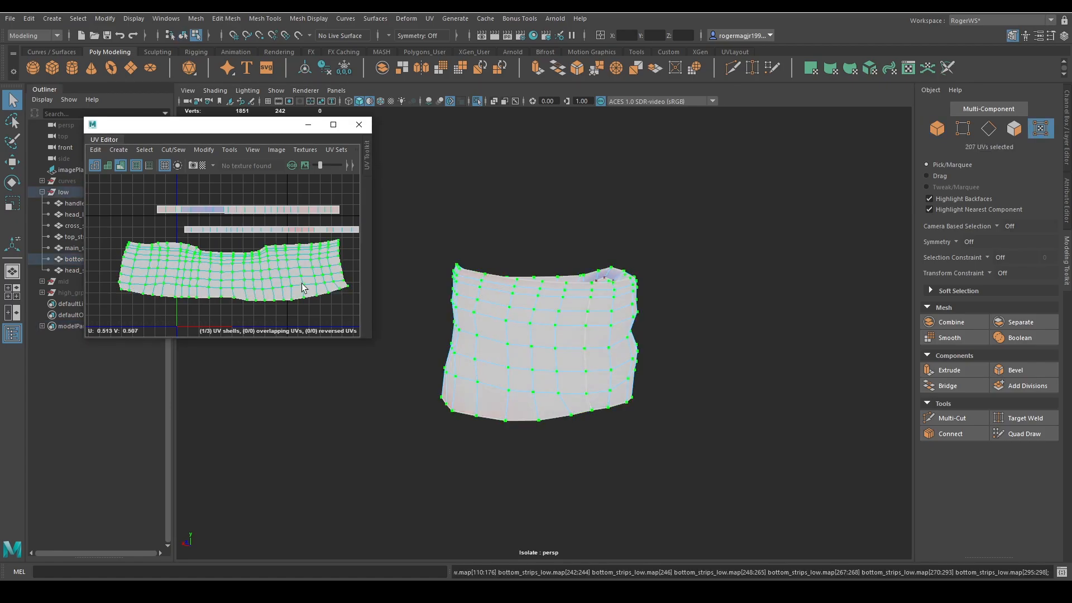
pyautogui.scroll(-5, 273, 279)
pyautogui.keyDown('alt'); pyautogui.moveTo(272, 279); pyautogui.dragTo(200, 242, button='middle'); pyautogui.keyUp('alt')
pyautogui.scroll(3, 199, 242)
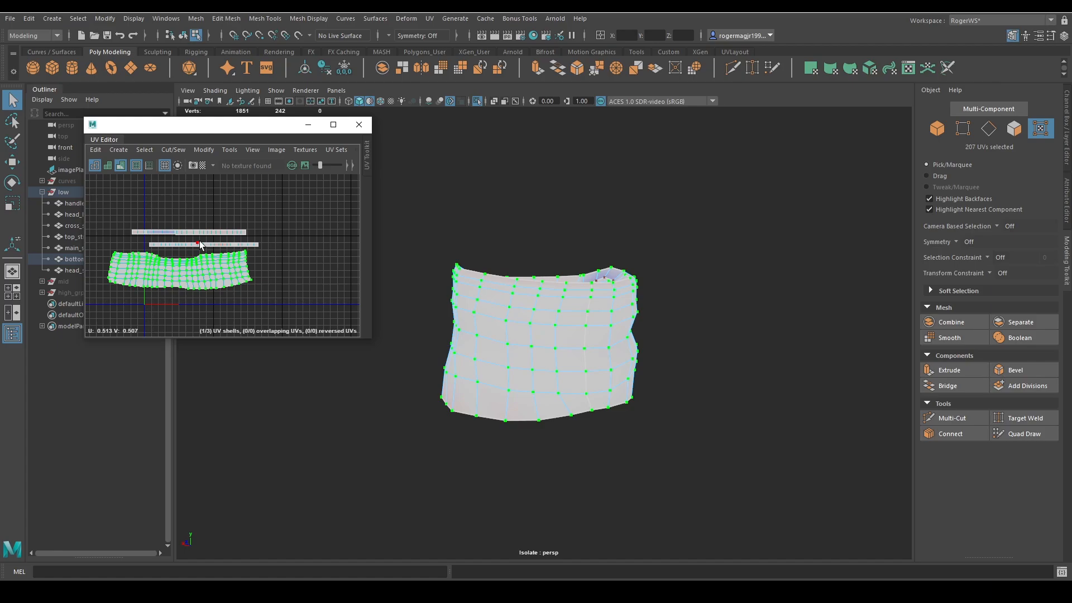
pyautogui.hotkey('ctrl', 'z')
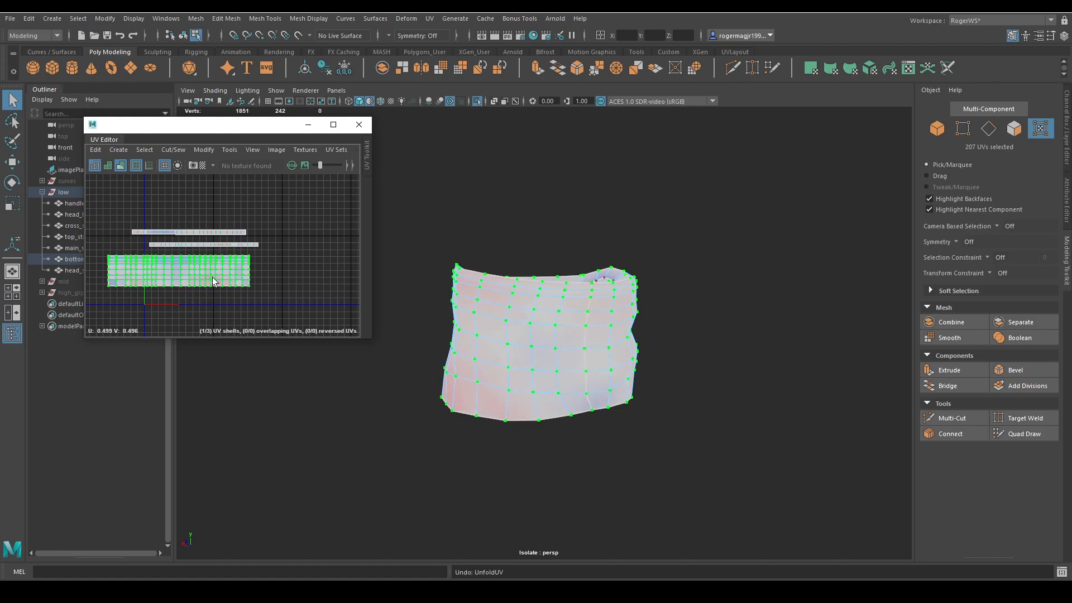
# Step: Cut the large UV shell along a full vertical edge line near its middle
pyautogui.scroll(2, 246, 268)
pyautogui.moveTo(246, 267)
pyautogui.keyDown('alt'); pyautogui.mouseDown(button='middle')
pyautogui.moveTo(292, 255)
pyautogui.moveTo(249, 276)
pyautogui.mouseUp(button='middle'); pyautogui.keyUp('alt')
pyautogui.press('F10')
pyautogui.scroll(6, 217, 280)
pyautogui.doubleClick(244, 240)
pyautogui.scroll(-5, 257, 239)
pyautogui.hotkey('shift', 'x')
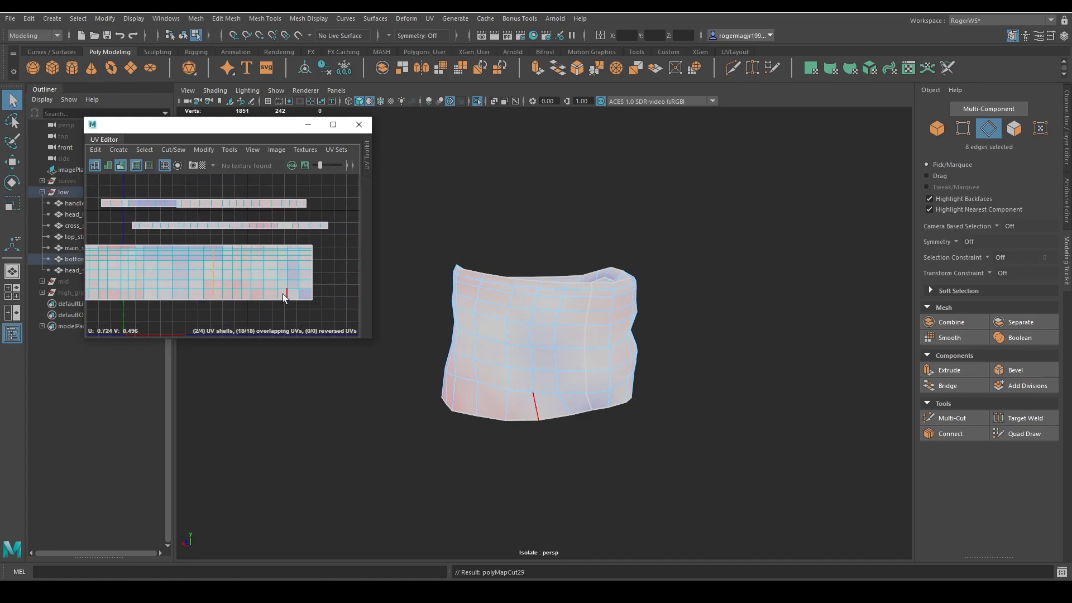
# Step: Unfold one of the two halves of the cut shell and move it away from the other half
pyautogui.moveTo(283, 294); pyautogui.dragTo(304, 296, button='right')
pyautogui.click(287, 285)
pyautogui.keyDown('shift'); pyautogui.moveTo(279, 284); pyautogui.dragTo(306, 284, button='right'); pyautogui.keyUp('shift')
pyautogui.keyDown('alt'); pyautogui.moveTo(264, 272); pyautogui.dragTo(184, 255, button='middle'); pyautogui.keyUp('alt')
pyautogui.press('w')
pyautogui.moveTo(184, 277); pyautogui.dragTo(241, 274, button='middle')
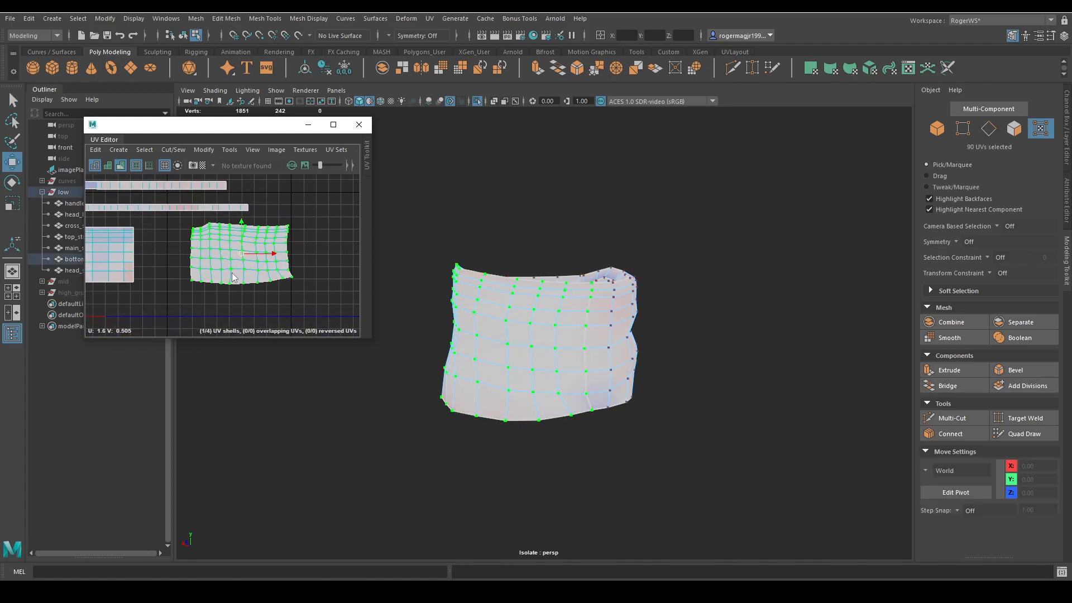
# Step: Straighten the detached half shell and align its skewed vertical UV column to the minimum U
pyautogui.keyDown('shift'); pyautogui.moveTo(232, 273); pyautogui.dragTo(276, 197, button='right'); pyautogui.keyUp('shift')
pyautogui.scroll(5, 282, 283)
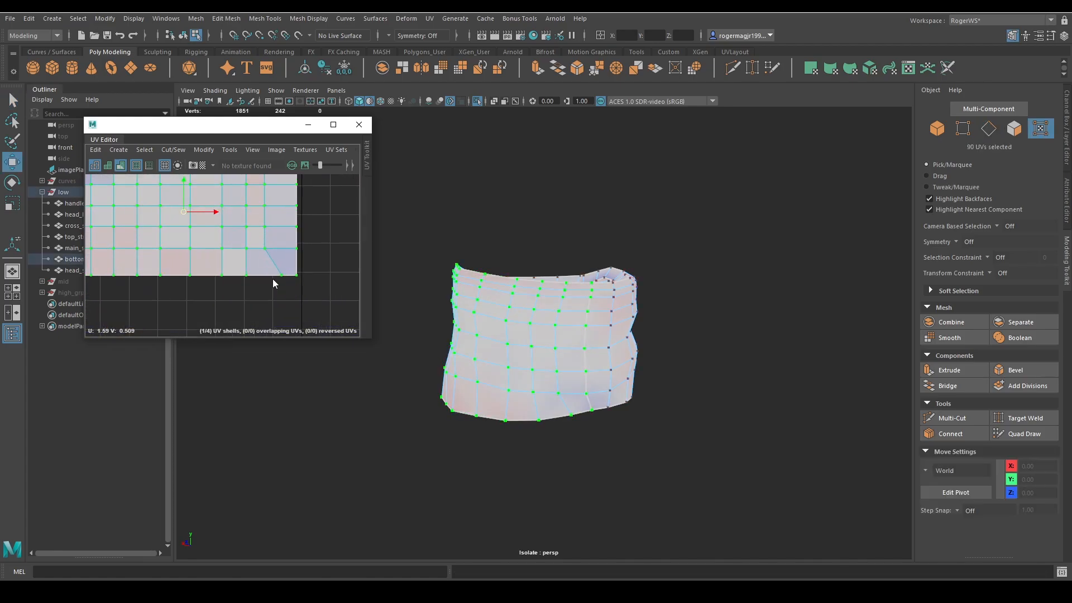
pyautogui.press('F10')
pyautogui.doubleClick(266, 261)
pyautogui.hotkey('ctrl', 'F12')
pyautogui.keyDown('shift'); pyautogui.moveTo(324, 227); pyautogui.dragTo(336, 276, button='right'); pyautogui.keyUp('shift')
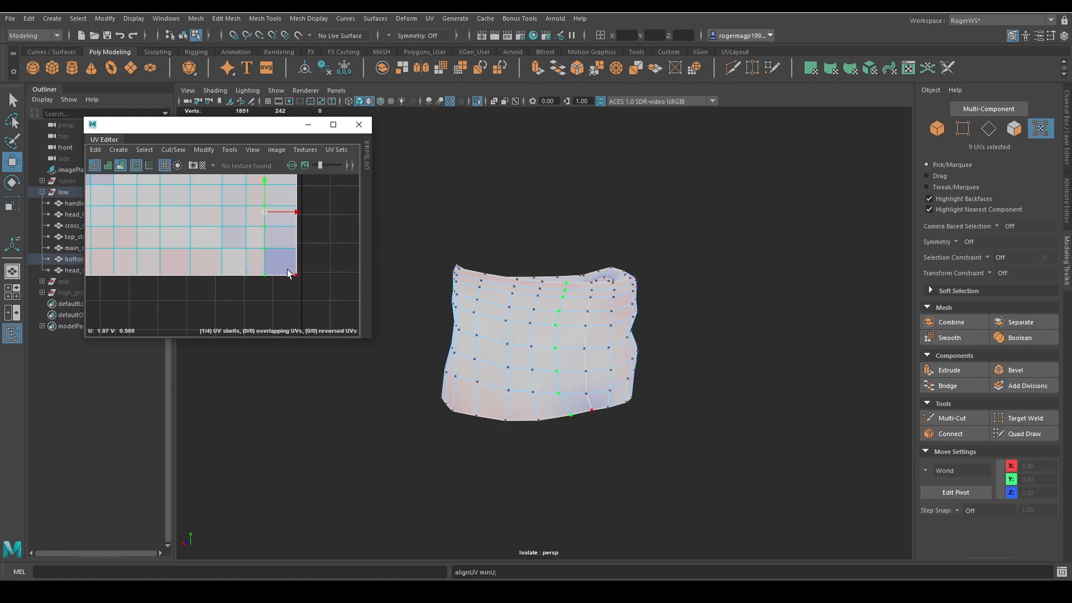
# Step: Cut off the lowest row of faces from the detached half shell and move it below as a separate strip
pyautogui.scroll(-5, 234, 274)
pyautogui.moveTo(220, 276); pyautogui.dragTo(217, 259, button='right')
pyautogui.doubleClick(216, 257)
pyautogui.hotkey('shift', 'x')
pyautogui.moveTo(158, 309); pyautogui.dragTo(149, 317, button='right')
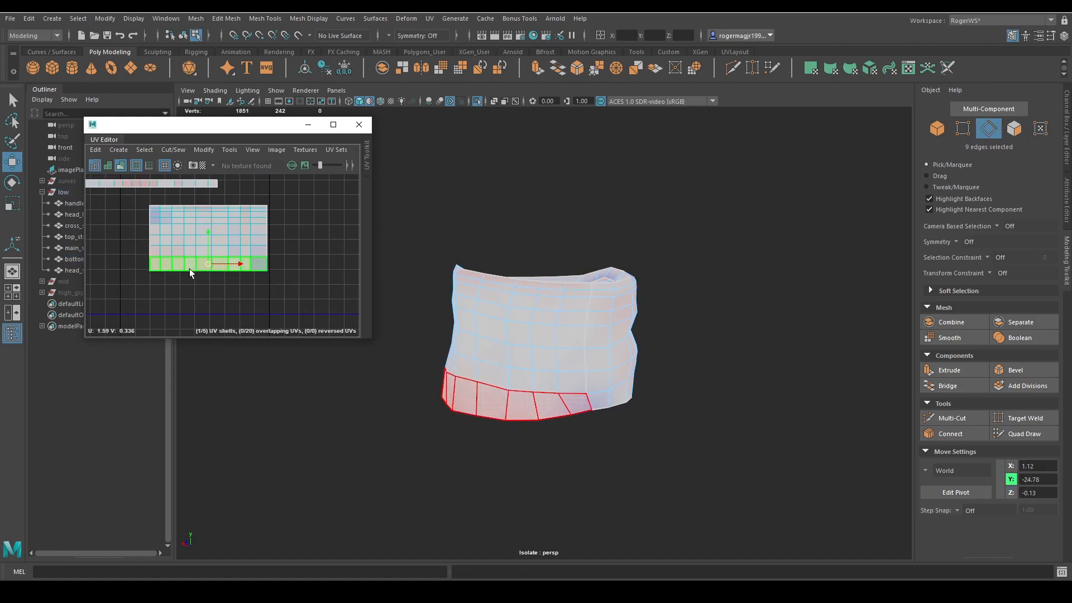
pyautogui.click(189, 270)
pyautogui.moveTo(190, 269); pyautogui.dragTo(185, 294, button='middle')
# Step: Try unfolding and straightening the separated lowest row, and undo those changes
pyautogui.hotkey('ctrl', 'u')
pyautogui.scroll(3, 207, 287)
pyautogui.keyDown('shift'); pyautogui.moveTo(207, 289); pyautogui.dragTo(299, 249, button='right'); pyautogui.keyUp('shift')
pyautogui.hotkey('ctrl', 'z')
pyautogui.hotkey('ctrl', 'z')
pyautogui.hotkey('ctrl', 'z')
pyautogui.hotkey('ctrl', 'z')
pyautogui.hotkey('ctrl', 'z')
pyautogui.hotkey('ctrl', 'z')
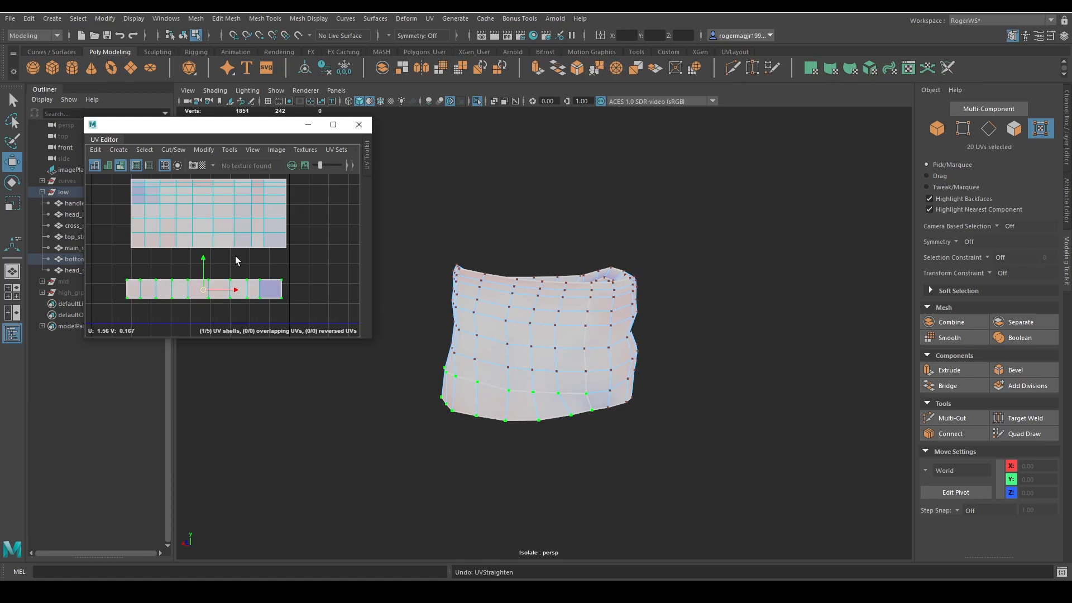
# Step: Undo the strip cut, alignment, straightening, unfolding and half-shell split on the bottom strips' main UV shell
pyautogui.hotkey('ctrl', 'z')
pyautogui.hotkey('ctrl', 'z')
pyautogui.hotkey('ctrl', 'z')
pyautogui.hotkey('ctrl', 'z')
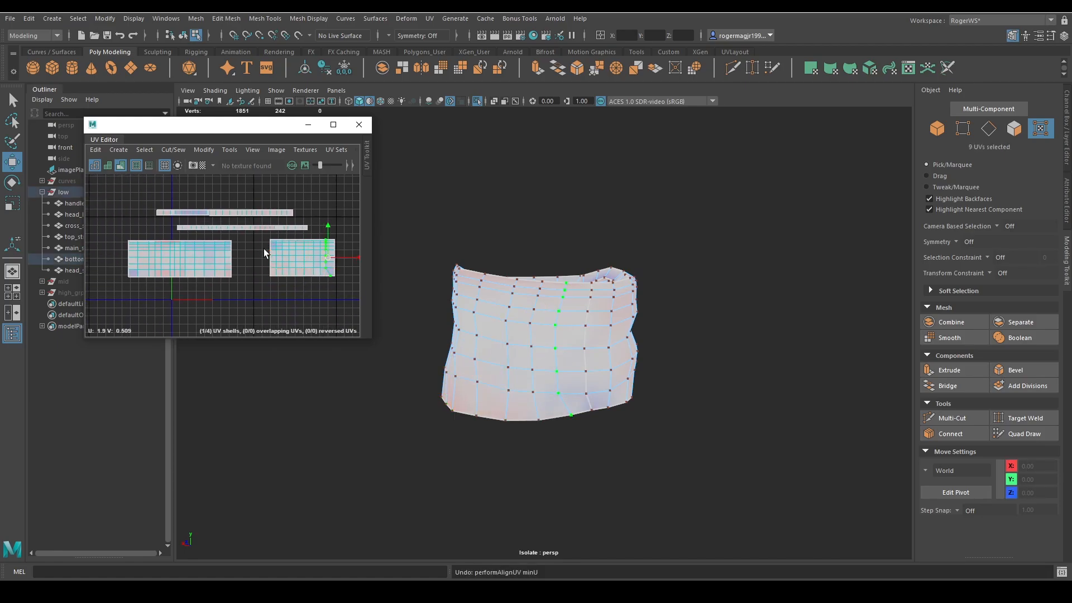
pyautogui.hotkey('ctrl', 'z')
pyautogui.hotkey('ctrl', 'z')
pyautogui.hotkey('ctrl', 'z')
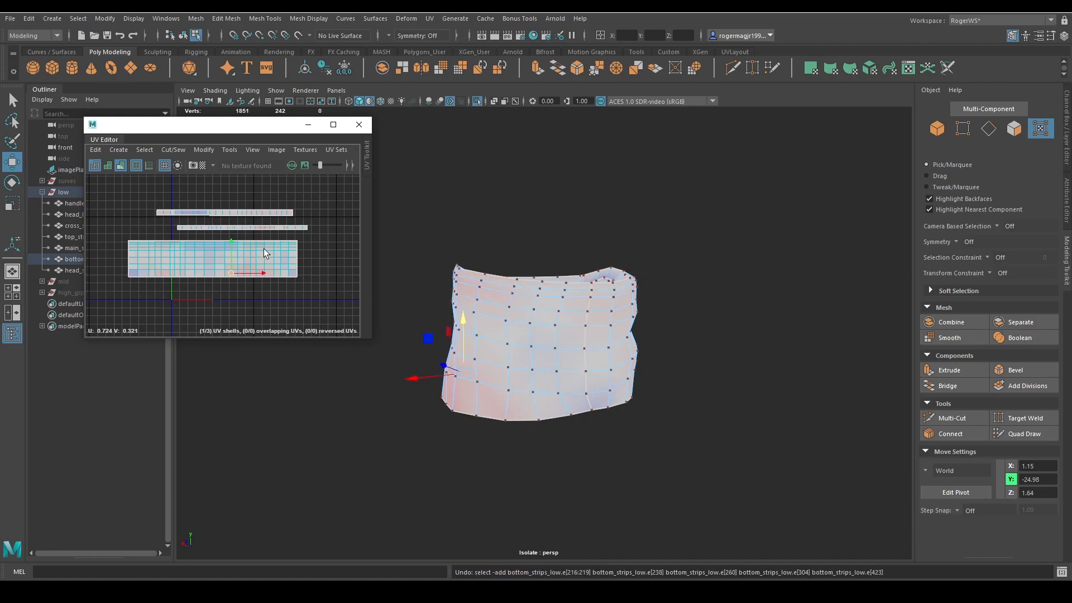
pyautogui.scroll(5, 313, 274)
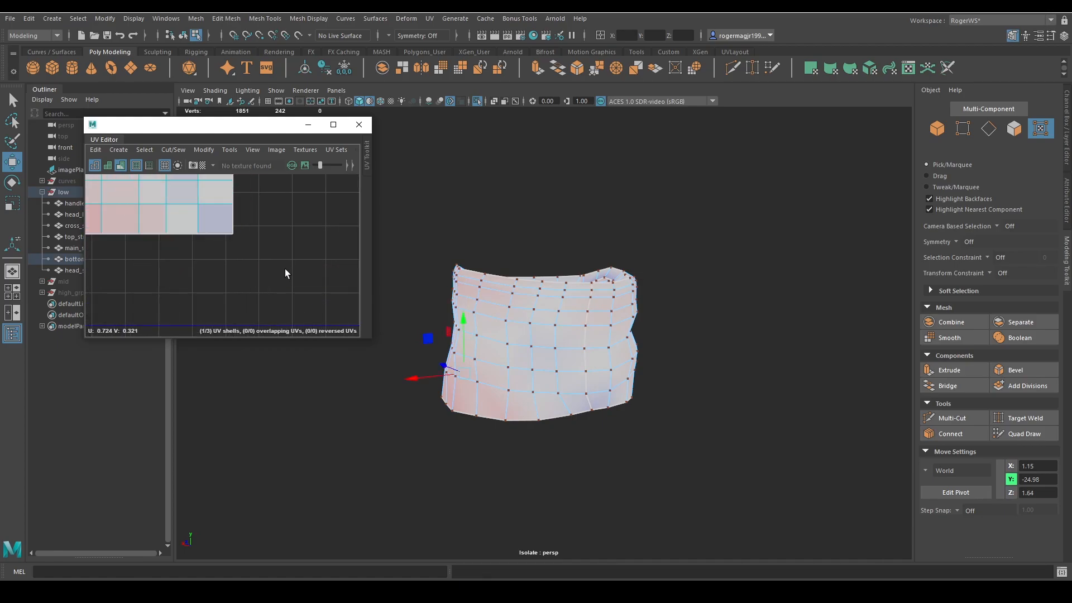
pyautogui.scroll(-2, 285, 269)
pyautogui.keyDown('alt'); pyautogui.moveTo(249, 259); pyautogui.dragTo(326, 264, button='middle'); pyautogui.keyUp('alt')
pyautogui.click(300, 286)
# Step: Return to object mode, end the isolation of the bottom strips mesh and clear the selection
pyautogui.scroll(-3, 475, 273)
pyautogui.keyDown('alt'); pyautogui.moveTo(503, 265); pyautogui.dragTo(597, 331); pyautogui.keyUp('alt')
pyautogui.press('F8')
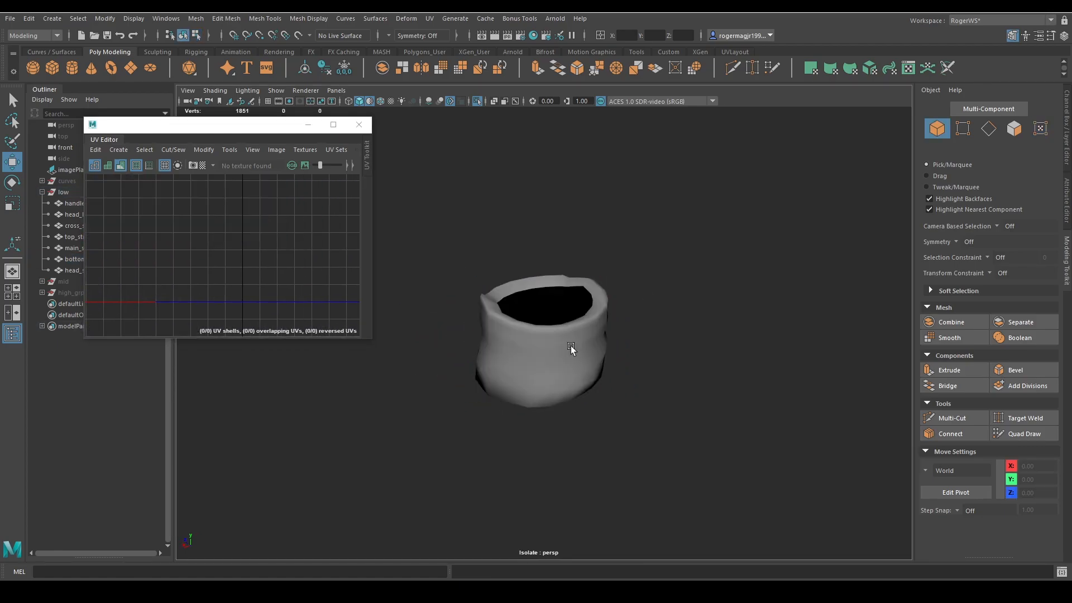
pyautogui.click(570, 346)
pyautogui.hotkey('ctrl', '1')
pyautogui.keyDown('alt'); pyautogui.moveTo(598, 392); pyautogui.dragTo(462, 317); pyautogui.keyUp('alt')
pyautogui.scroll(-10, 642, 302)
pyautogui.press('q')
pyautogui.click(612, 231)
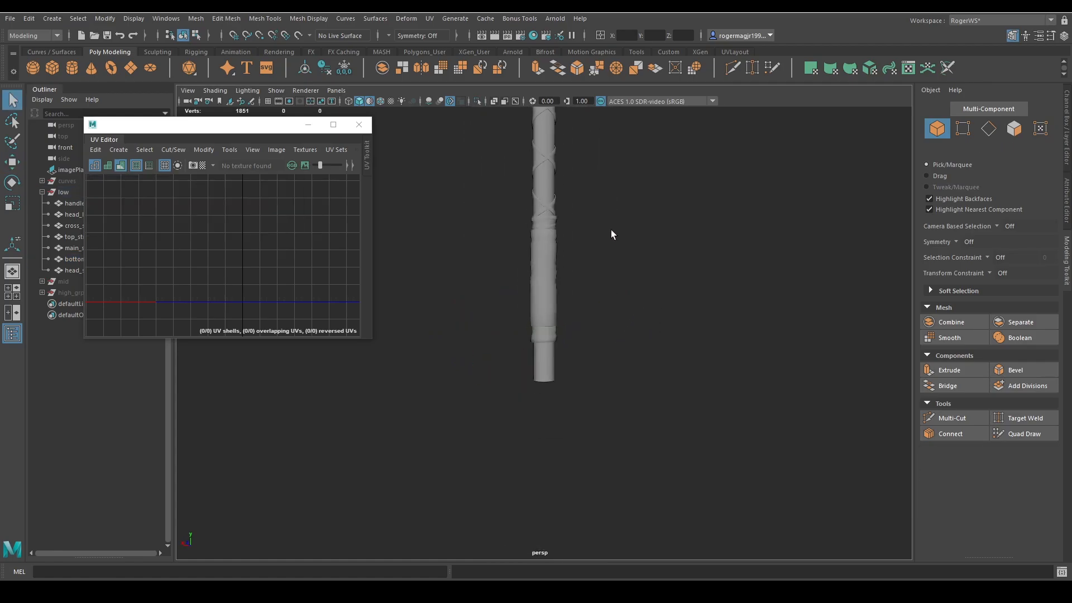
# Step: Examine the handle wrap and the bottom strips on the full axe model from several sides
pyautogui.keyDown('alt'); pyautogui.moveTo(610, 229); pyautogui.dragTo(603, 300, button='middle'); pyautogui.keyUp('alt')
pyautogui.keyDown('alt'); pyautogui.moveTo(608, 303); pyautogui.dragTo(715, 305); pyautogui.keyUp('alt')
pyautogui.scroll(5, 664, 379)
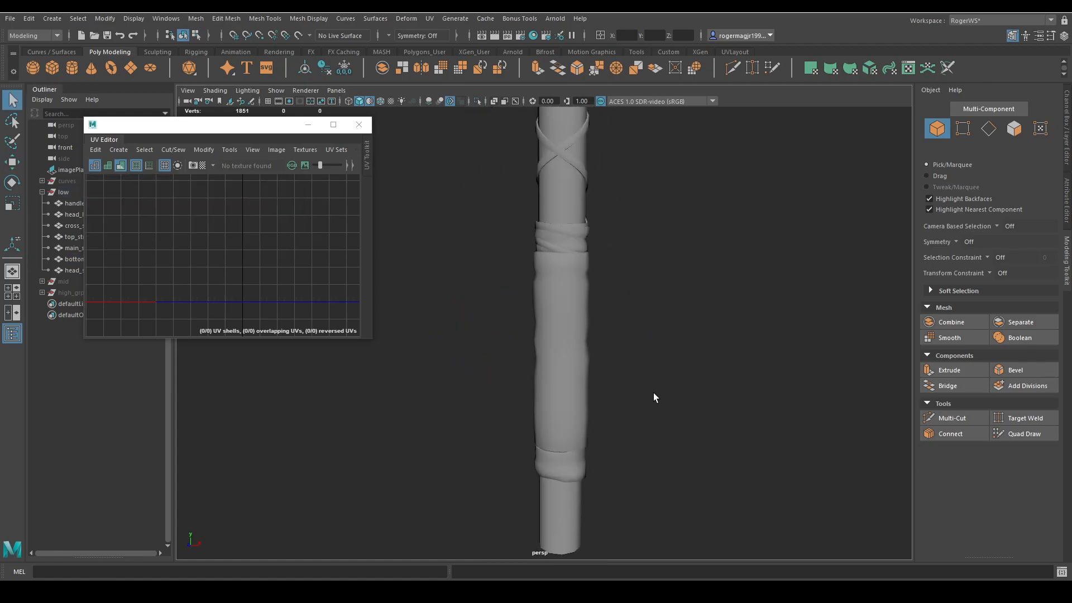
pyautogui.keyDown('alt'); pyautogui.moveTo(654, 391); pyautogui.dragTo(630, 284, button='middle'); pyautogui.keyUp('alt')
pyautogui.scroll(5, 620, 296)
pyautogui.click(525, 406)
pyautogui.scroll(-5, 609, 360)
pyautogui.scroll(5, 592, 345)
pyautogui.keyDown('alt'); pyautogui.moveTo(627, 352); pyautogui.dragTo(674, 373); pyautogui.keyUp('alt')
pyautogui.click(591, 344)
pyautogui.scroll(-2, 590, 344)
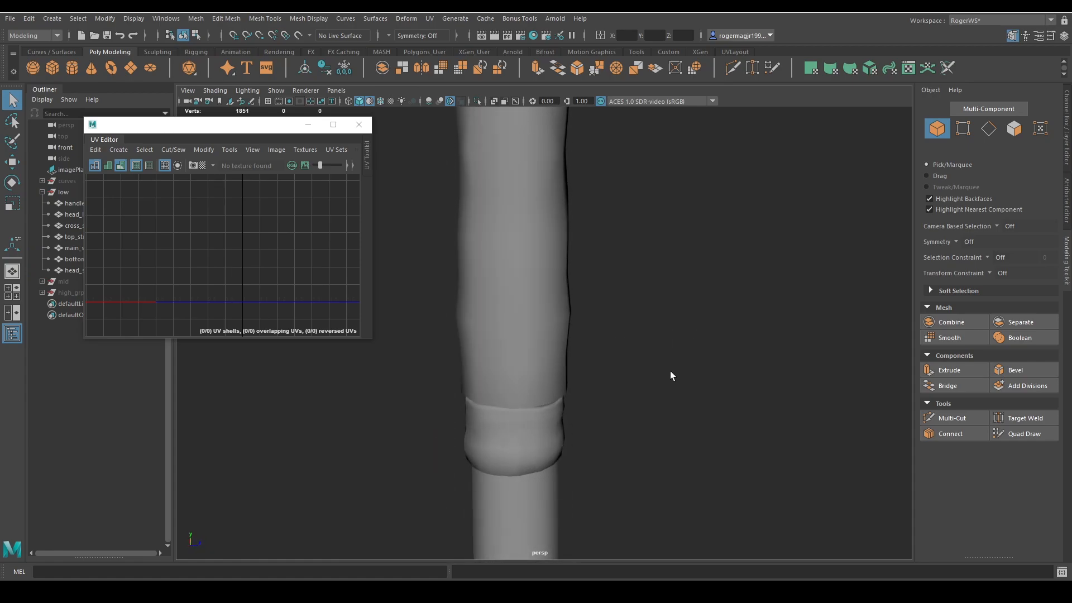
# Step: Compare the UV shells of the bottom strips with those of the handle
pyautogui.moveTo(539, 416); pyautogui.dragTo(535, 428)
pyautogui.scroll(-5, 289, 280)
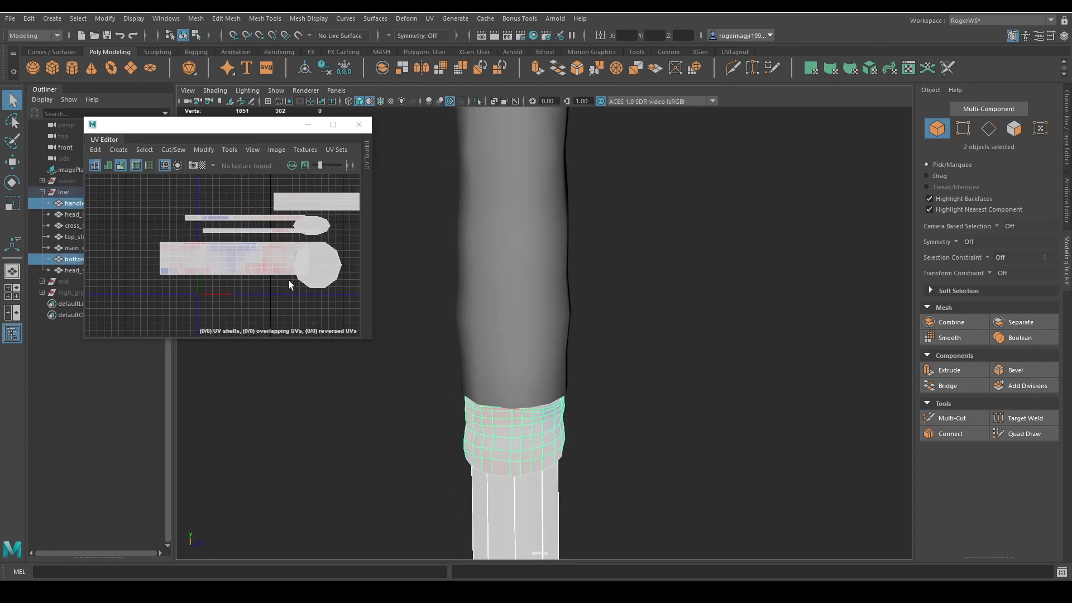
pyautogui.keyDown('alt'); pyautogui.moveTo(289, 281); pyautogui.dragTo(208, 273, button='middle'); pyautogui.keyUp('alt')
pyautogui.press('w')
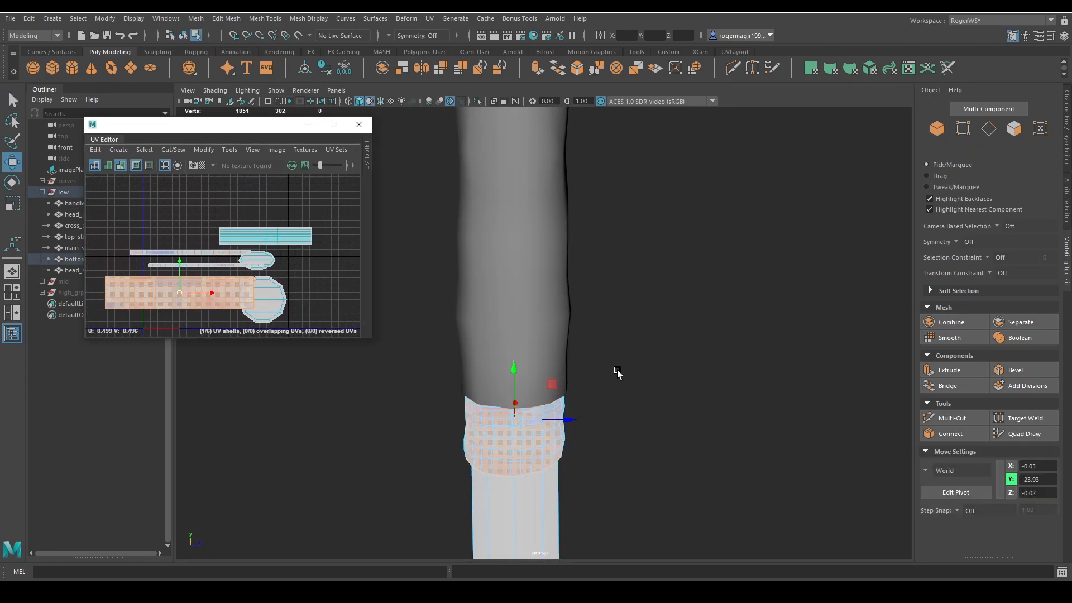
pyautogui.click(575, 403)
pyautogui.click(541, 473)
pyautogui.scroll(-2, 285, 268)
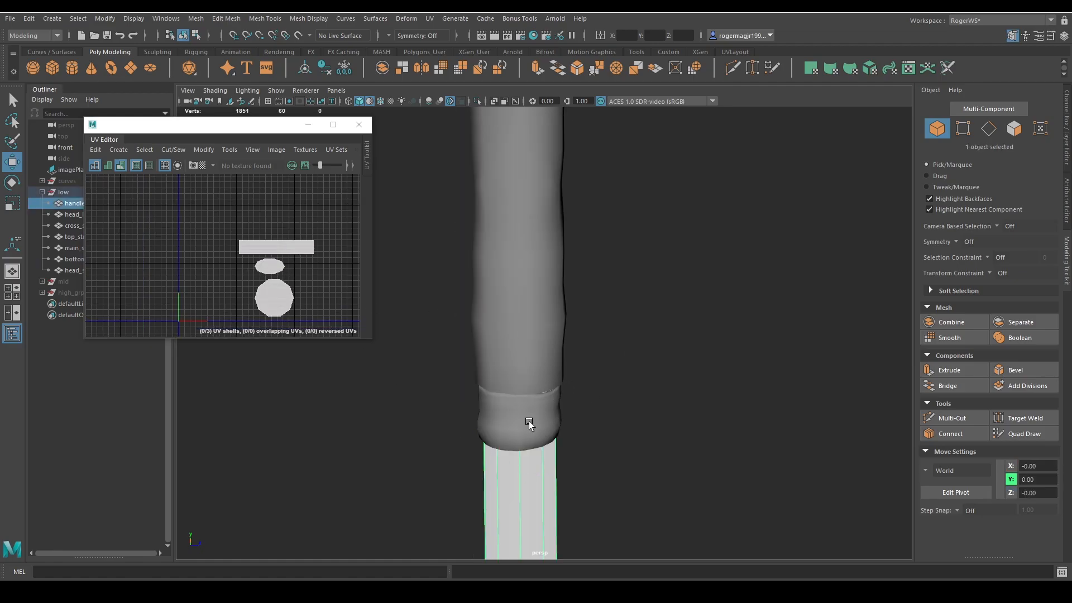
# Step: Select the bottom strips mesh, save the scene and turn off the UV distortion shading
pyautogui.click(527, 426)
pyautogui.press('q')
pyautogui.hotkey('ctrl', 's')
pyautogui.scroll(-5, 614, 350)
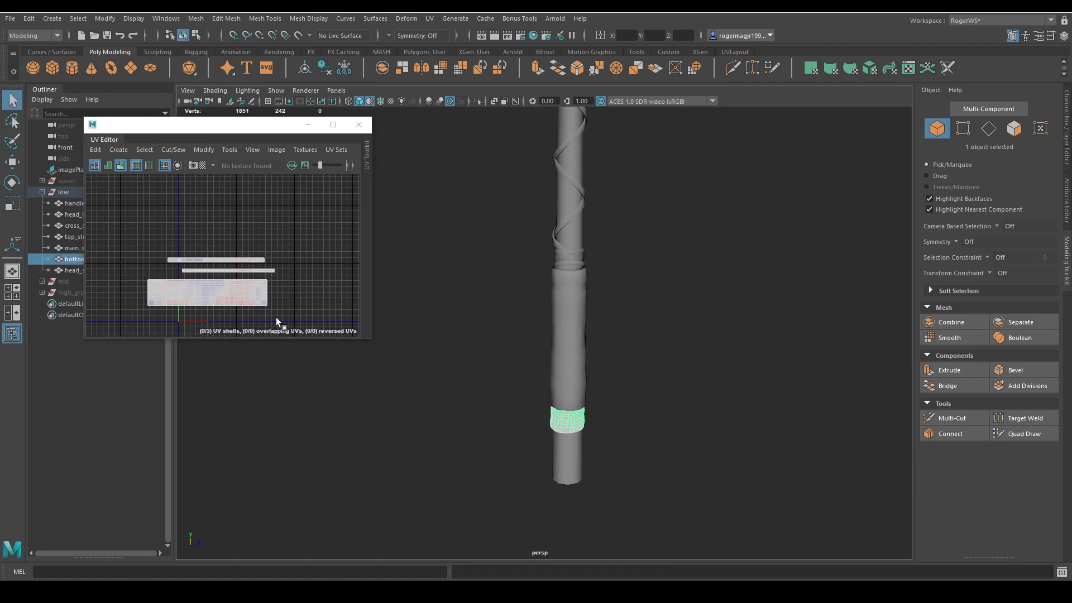
pyautogui.click(120, 165)
# Step: Select all seven low-poly axe parts and bring their UV shells into view together
pyautogui.scroll(-2, 639, 316)
pyautogui.keyDown('alt'); pyautogui.moveTo(625, 272); pyautogui.dragTo(572, 333, button='middle'); pyautogui.keyUp('alt')
pyautogui.scroll(-3, 639, 316)
pyautogui.keyDown('alt'); pyautogui.moveTo(572, 332); pyautogui.dragTo(533, 341); pyautogui.keyUp('alt')
pyautogui.click(535, 344)
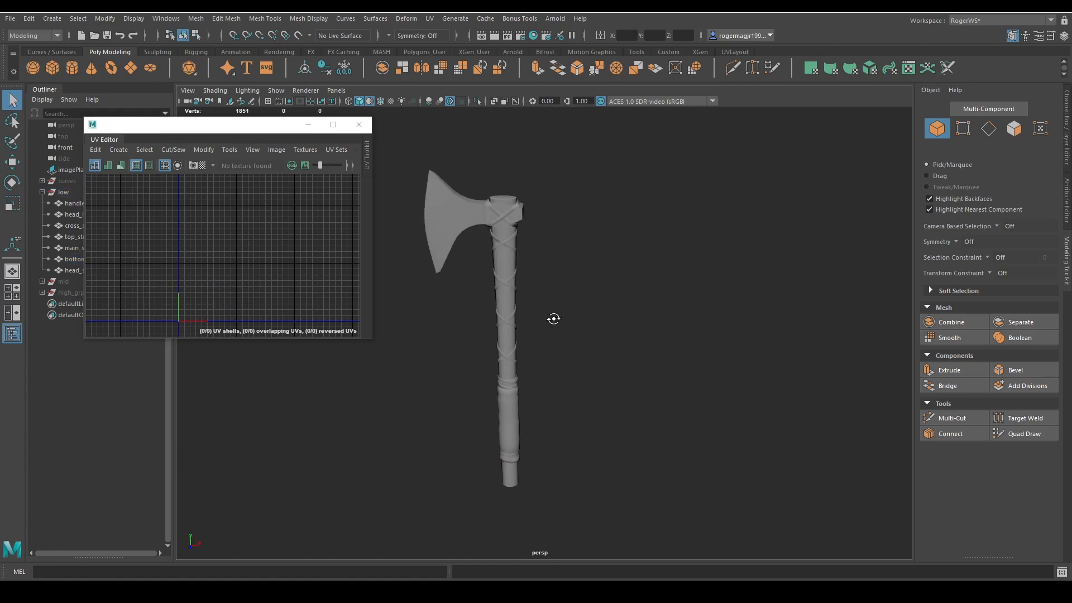
pyautogui.keyDown('alt'); pyautogui.moveTo(553, 318); pyautogui.dragTo(648, 321, button='middle'); pyautogui.keyUp('alt')
pyautogui.moveTo(475, 137); pyautogui.dragTo(687, 481)
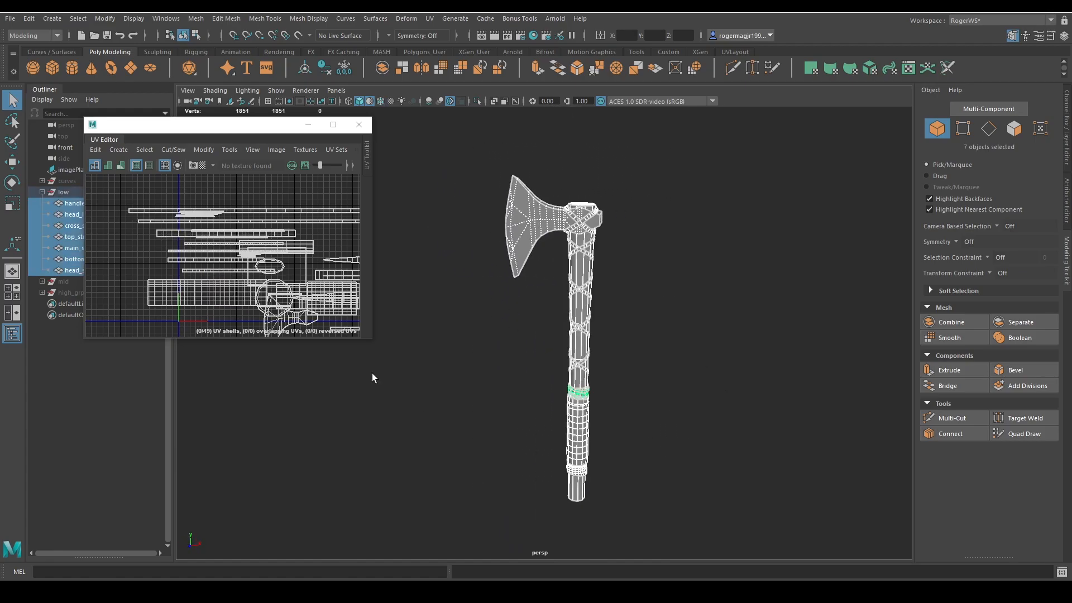
pyautogui.keyDown('alt'); pyautogui.moveTo(515, 277); pyautogui.dragTo(598, 291); pyautogui.keyUp('alt')
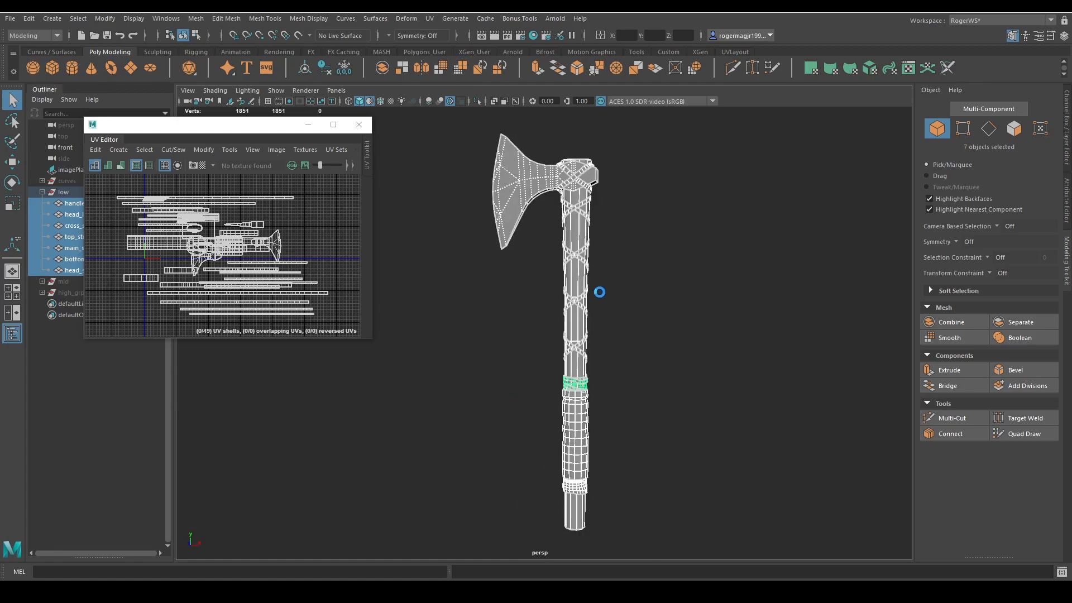
pyautogui.scroll(-5, 264, 231)
pyautogui.keyDown('alt'); pyautogui.moveTo(266, 231); pyautogui.dragTo(265, 260, button='middle'); pyautogui.keyUp('alt')
pyautogui.scroll(4, 250, 237)
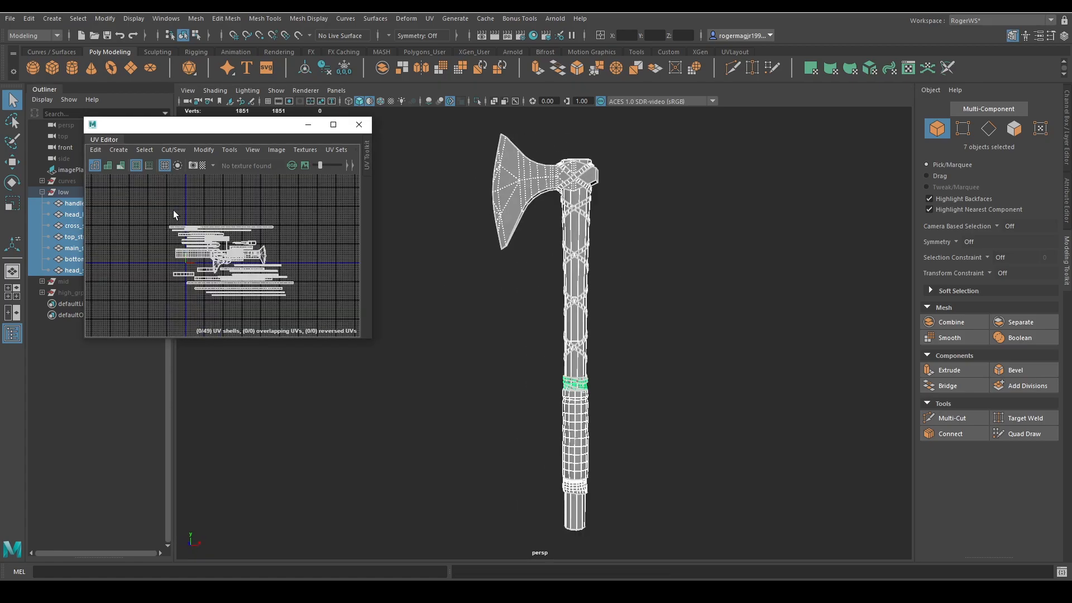
# Step: Lay out all axe UVs with packing resolution 2048, Preserve 3D Ratios, no shell rotation, texture map size 2048 and 8-pixel shell and tile padding
pyautogui.press('F12')
pyautogui.moveTo(145, 199); pyautogui.dragTo(330, 318)
pyautogui.click(197, 150)
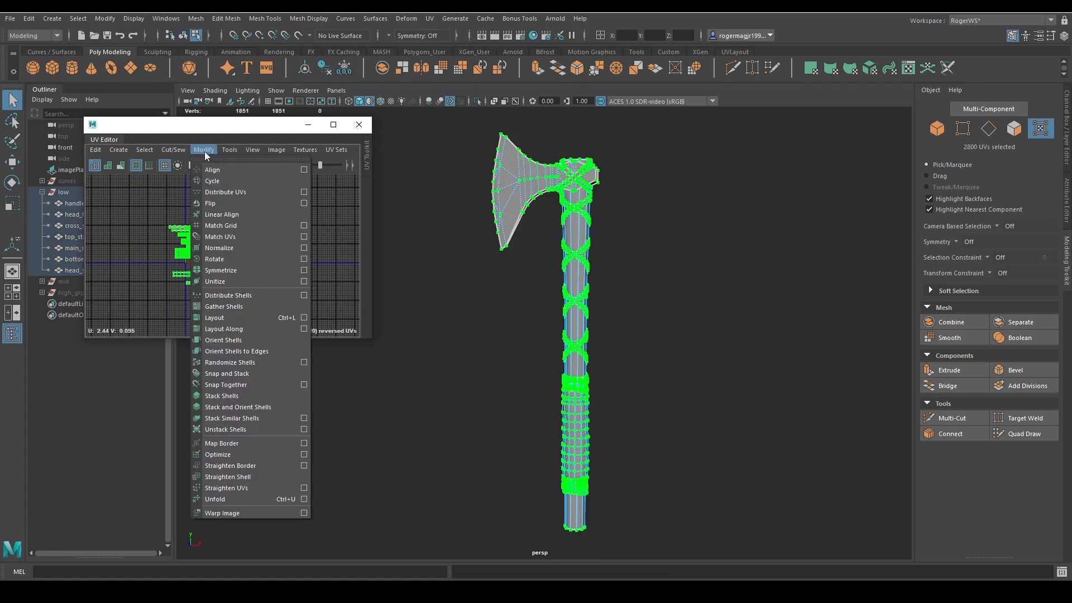
pyautogui.click(307, 317)
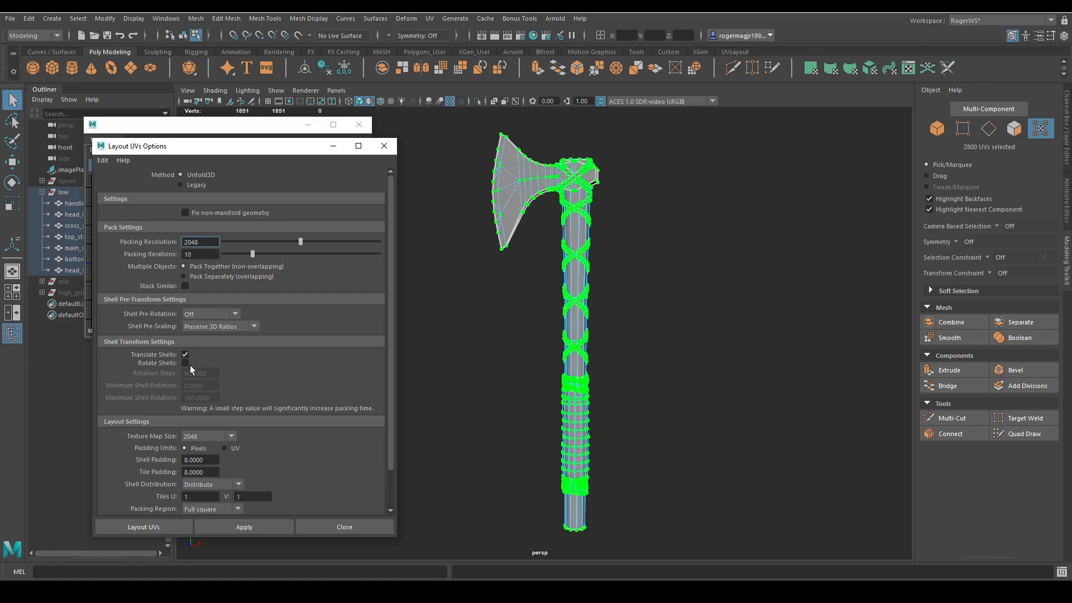
pyautogui.scroll(-1, 249, 431)
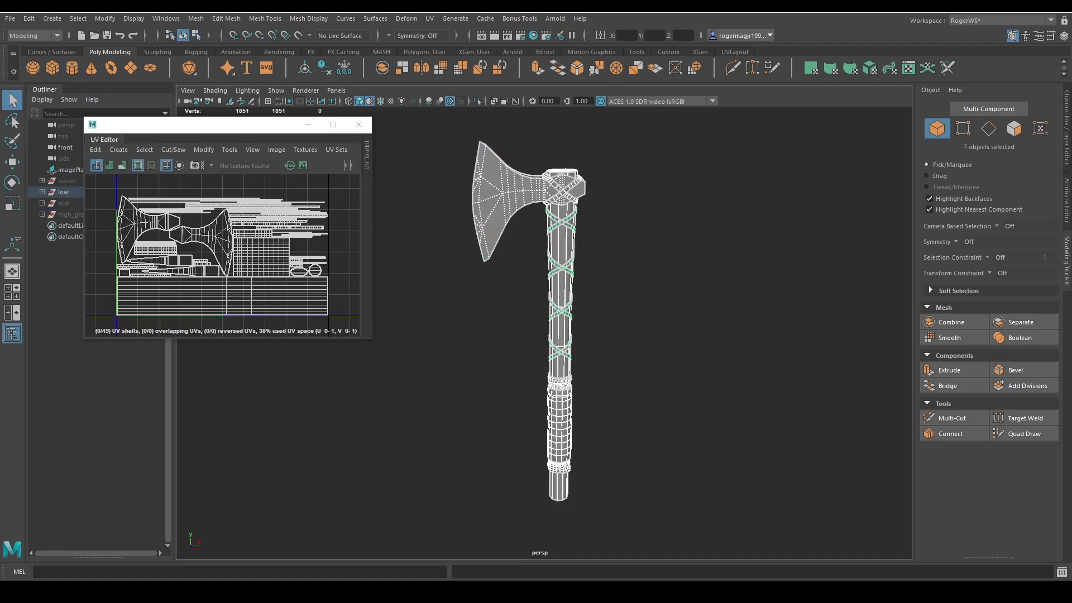
pyautogui.keyDown('alt'); pyautogui.moveTo(445, 269); pyautogui.dragTo(619, 304); pyautogui.keyUp('alt')
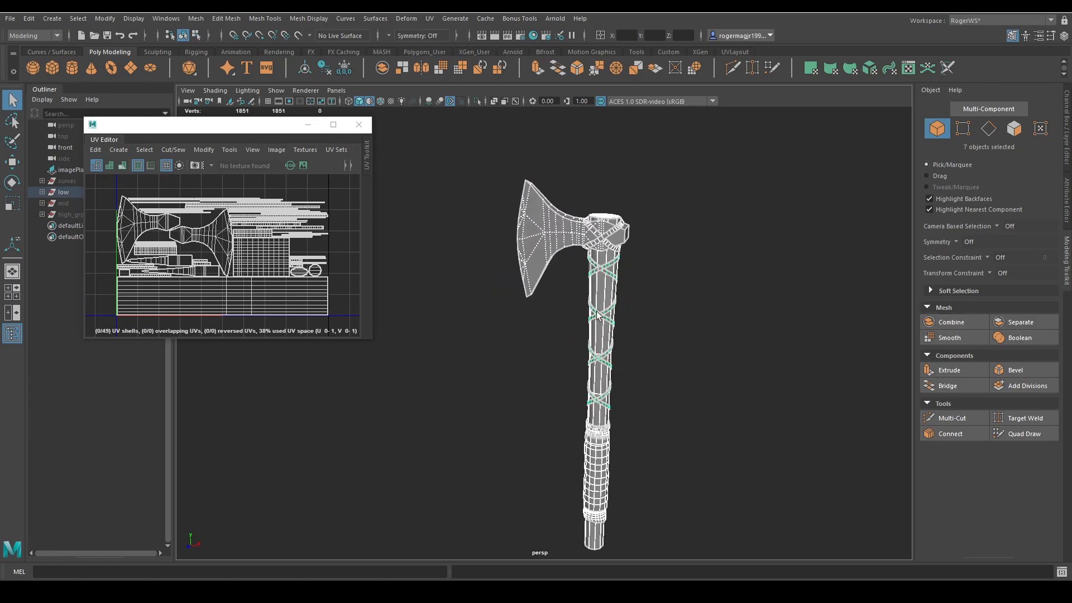
pyautogui.scroll(-2, 245, 234)
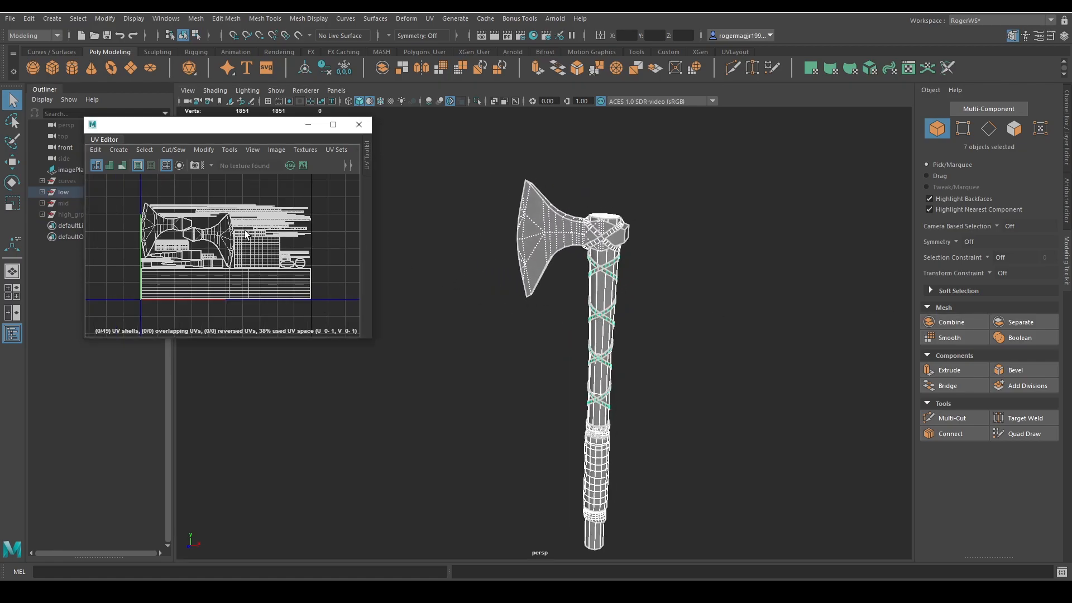
pyautogui.scroll(-3, 245, 234)
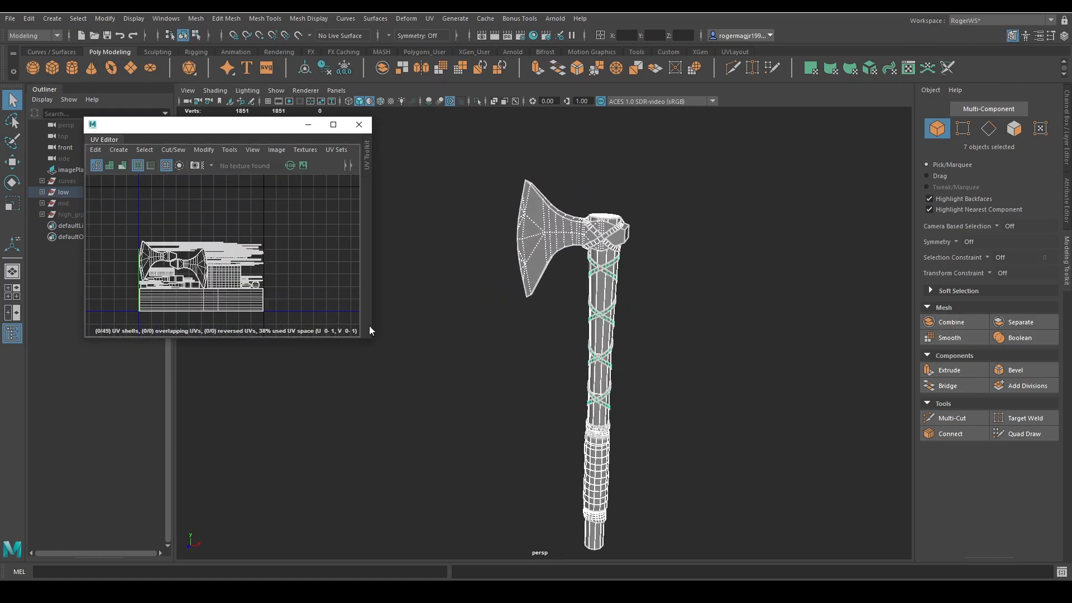
# Step: Cut the handle's long UV shell crosswise into two pieces near its middle
pyautogui.click(600, 380)
pyautogui.scroll(6, 206, 297)
pyautogui.keyDown('alt'); pyautogui.moveTo(206, 313); pyautogui.dragTo(227, 272, button='middle'); pyautogui.keyUp('alt')
pyautogui.scroll(2, 227, 272)
pyautogui.moveTo(227, 271); pyautogui.dragTo(270, 276, button='right')
pyautogui.doubleClick(220, 245)
pyautogui.hotkey('shift', 'x')
pyautogui.scroll(-6, 237, 284)
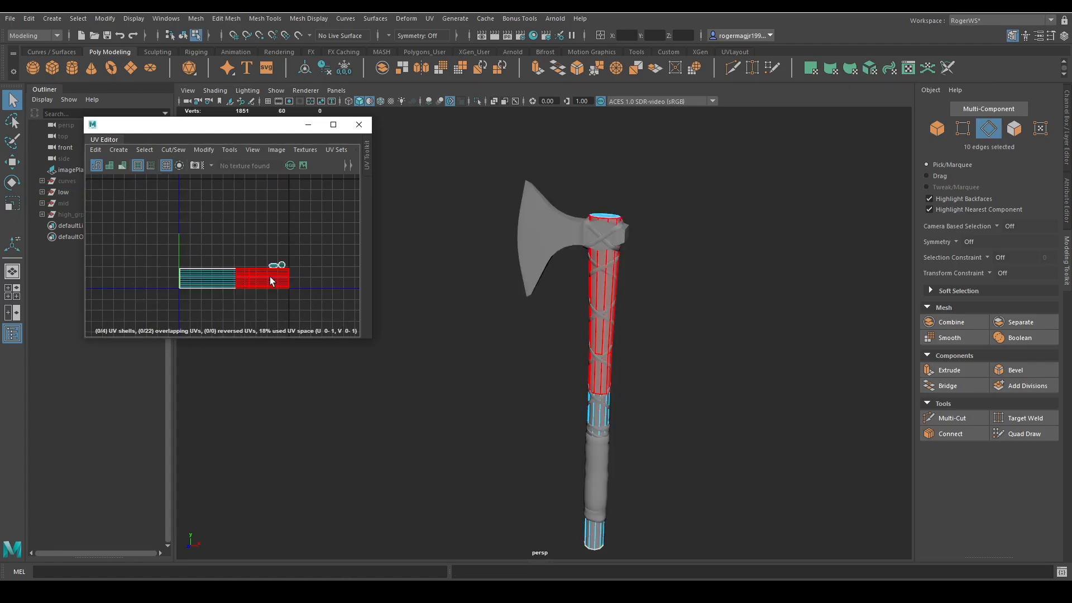
# Step: Move the handle's cut-off UV piece clear of the remaining handle shell
pyautogui.click(270, 277)
pyautogui.press('w')
pyautogui.moveTo(270, 282); pyautogui.dragTo(249, 244, button='middle')
pyautogui.press('q')
pyautogui.moveTo(641, 363); pyautogui.dragTo(646, 344, button='right')
pyautogui.click(603, 355)
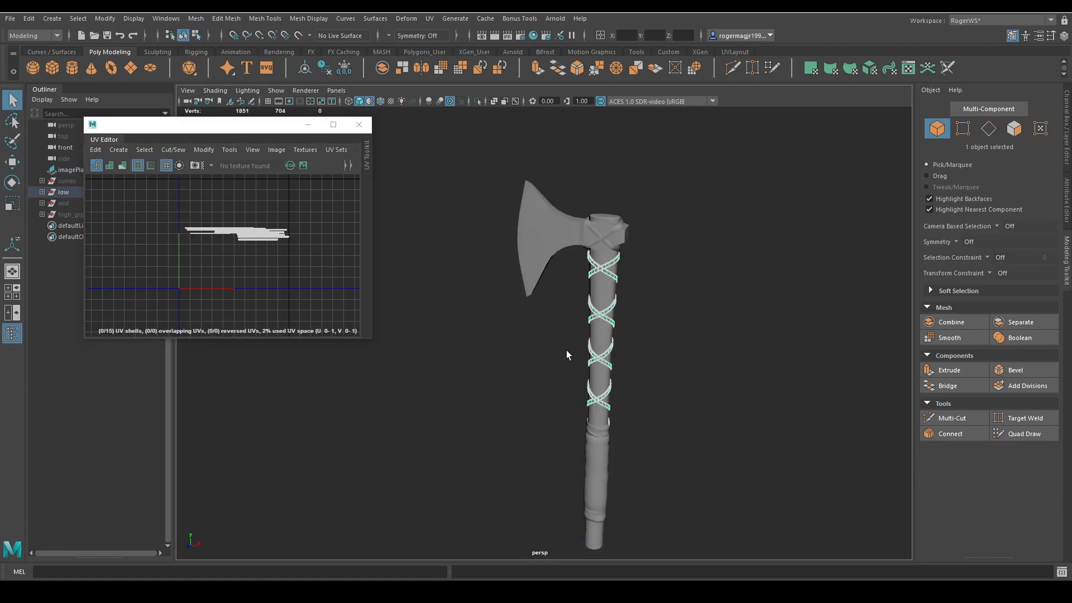
pyautogui.click(607, 349)
pyautogui.moveTo(246, 219); pyautogui.dragTo(280, 270, button='right')
pyautogui.press('w')
pyautogui.click(239, 227)
pyautogui.moveTo(248, 266); pyautogui.dragTo(273, 323, button='middle')
pyautogui.scroll(3, 273, 323)
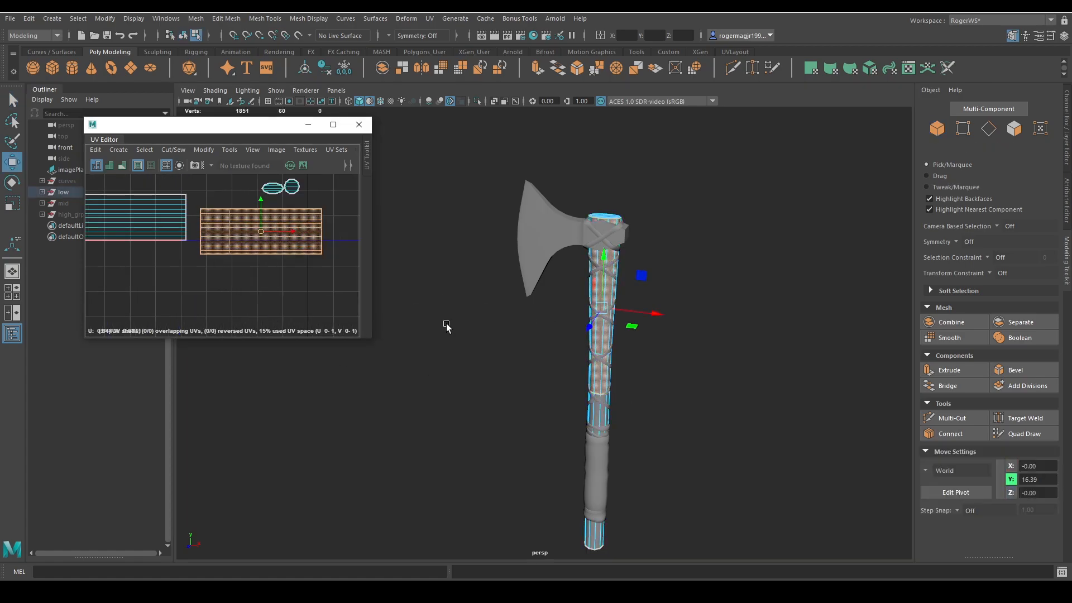
# Step: Return to object mode and select all seven low-poly axe parts again
pyautogui.keyDown('alt'); pyautogui.moveTo(653, 339); pyautogui.dragTo(665, 334); pyautogui.keyUp('alt')
pyautogui.keyDown('alt'); pyautogui.moveTo(665, 323); pyautogui.dragTo(628, 332); pyautogui.keyUp('alt')
pyautogui.press('q')
pyautogui.moveTo(593, 406); pyautogui.dragTo(654, 316, button='right')
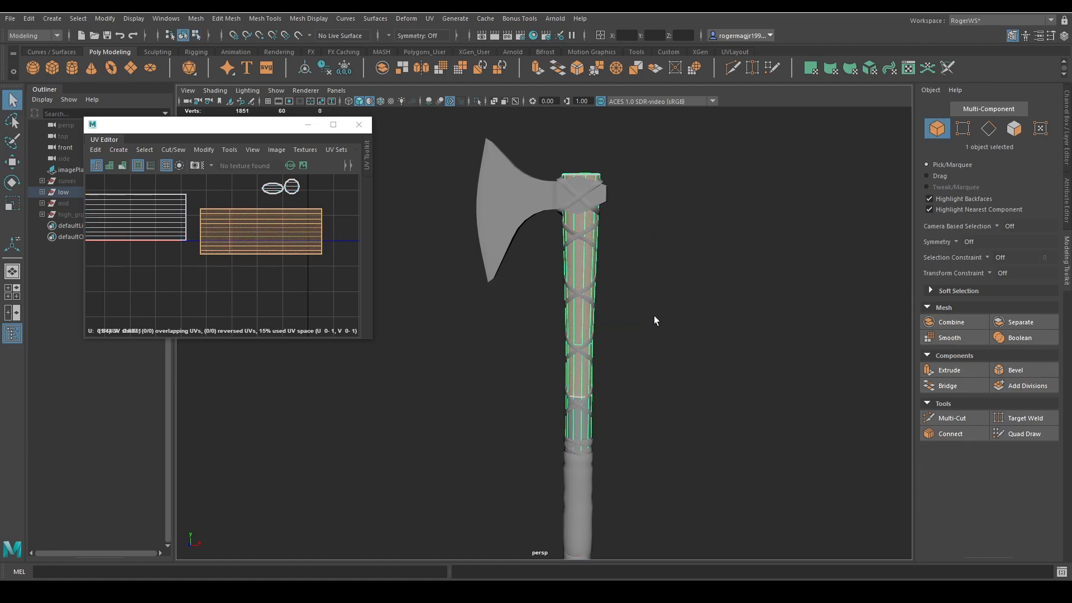
pyautogui.click(654, 317)
pyautogui.click(578, 388)
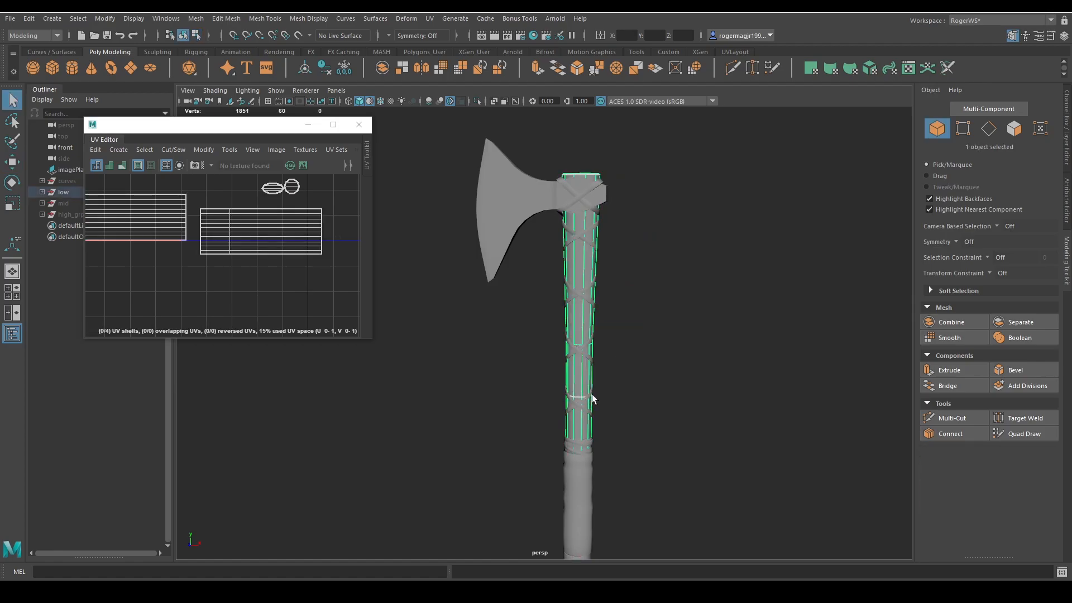
pyautogui.scroll(-5, 593, 398)
pyautogui.moveTo(452, 185); pyautogui.dragTo(637, 478)
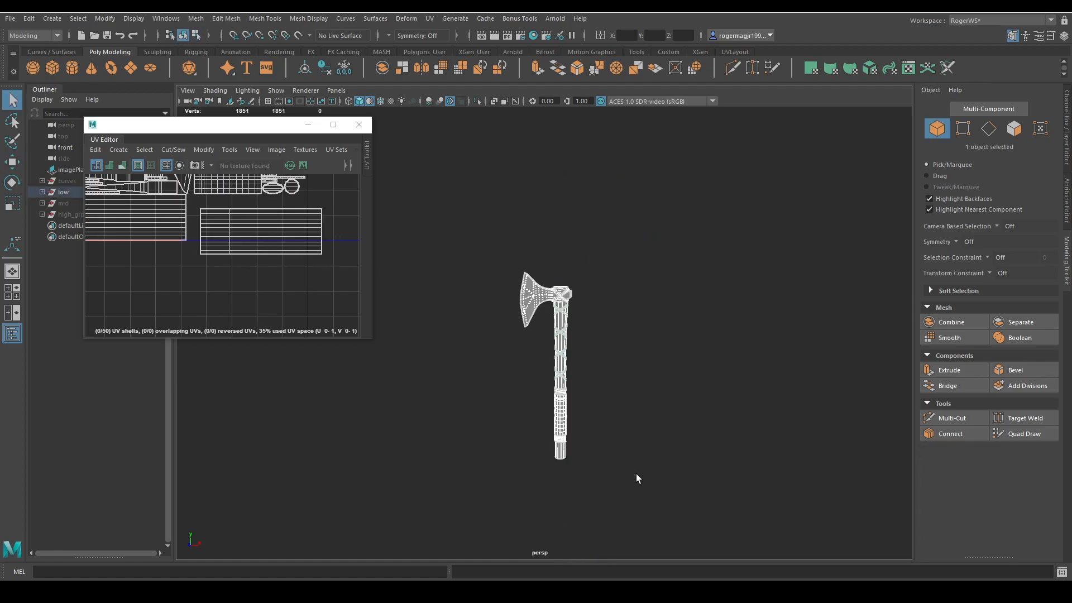
pyautogui.press('f')
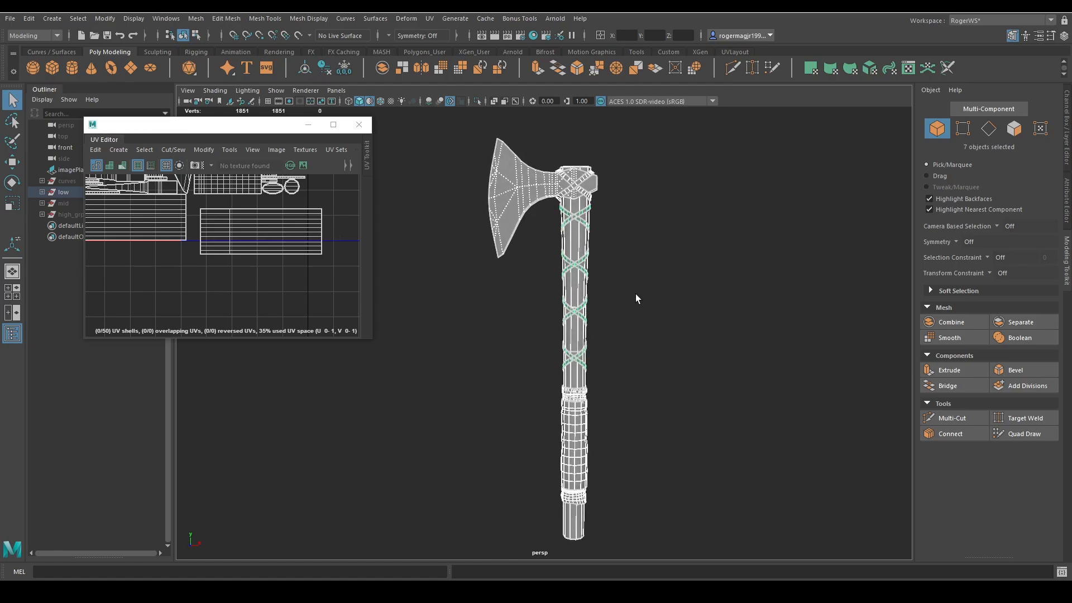
pyautogui.moveTo(635, 294)
pyautogui.keyDown('alt'); pyautogui.mouseDown()
pyautogui.moveTo(471, 297)
pyautogui.moveTo(642, 309)
pyautogui.mouseUp(); pyautogui.keyUp('alt')
# Step: Select every UV of the axe and repack the shells with the stored Layout settings
pyautogui.scroll(-5, 289, 216)
pyautogui.keyDown('alt'); pyautogui.moveTo(280, 196); pyautogui.dragTo(274, 243, button='middle'); pyautogui.keyUp('alt')
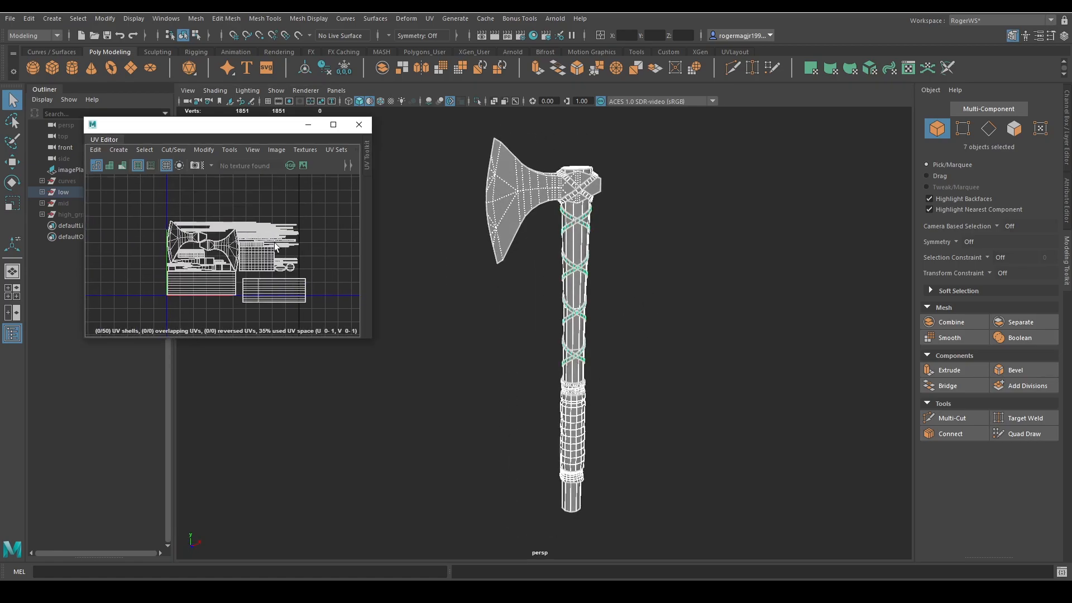
pyautogui.moveTo(283, 216); pyautogui.dragTo(321, 218, button='right')
pyautogui.moveTo(355, 182); pyautogui.dragTo(120, 323)
pyautogui.scroll(-4, 286, 233)
pyautogui.keyDown('alt'); pyautogui.moveTo(292, 204); pyautogui.dragTo(185, 222, button='middle'); pyautogui.keyUp('alt')
pyautogui.scroll(-1, 234, 229)
pyautogui.scroll(4, 221, 210)
pyautogui.scroll(-1, 185, 216)
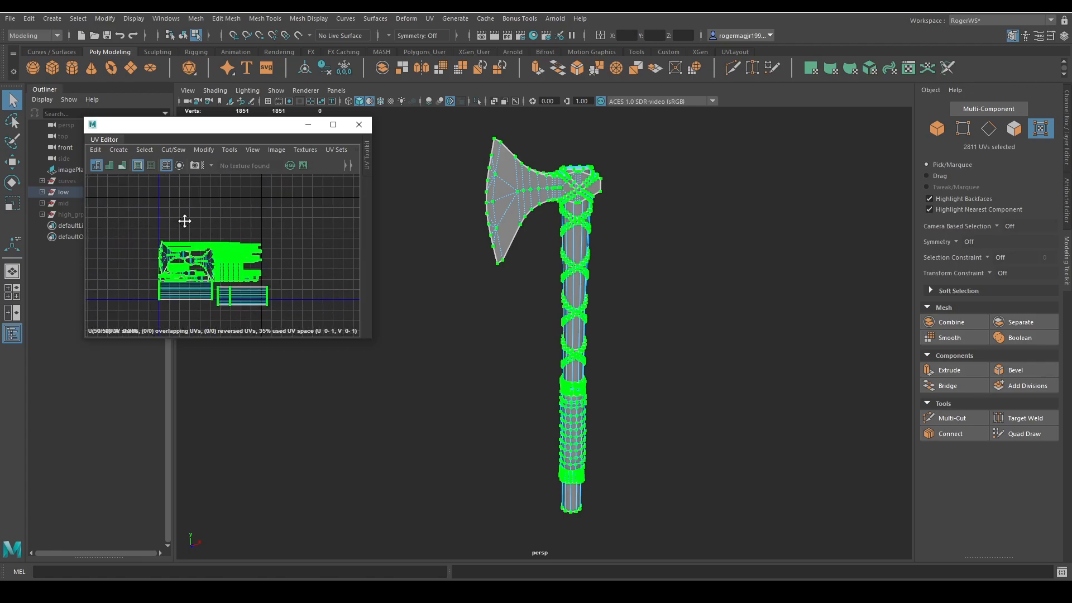
pyautogui.scroll(-2, 184, 204)
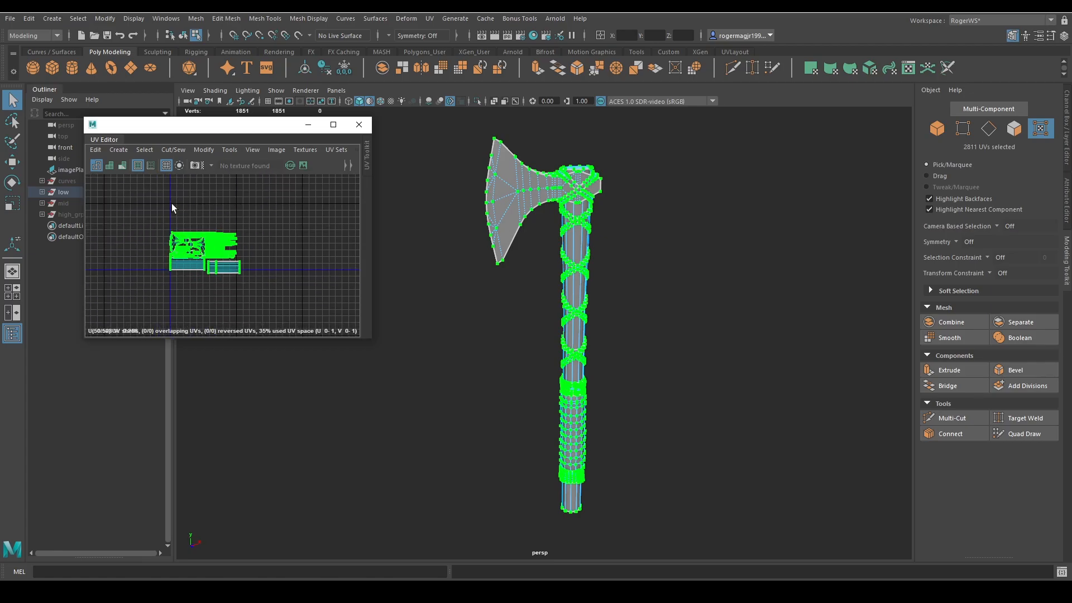
pyautogui.click(205, 149)
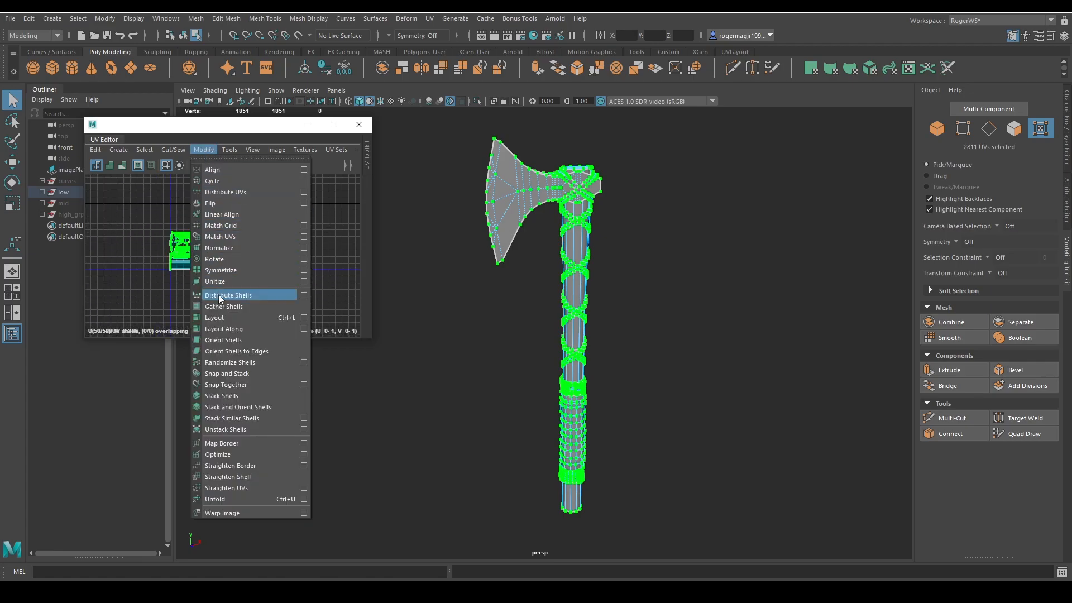
pyautogui.click(223, 317)
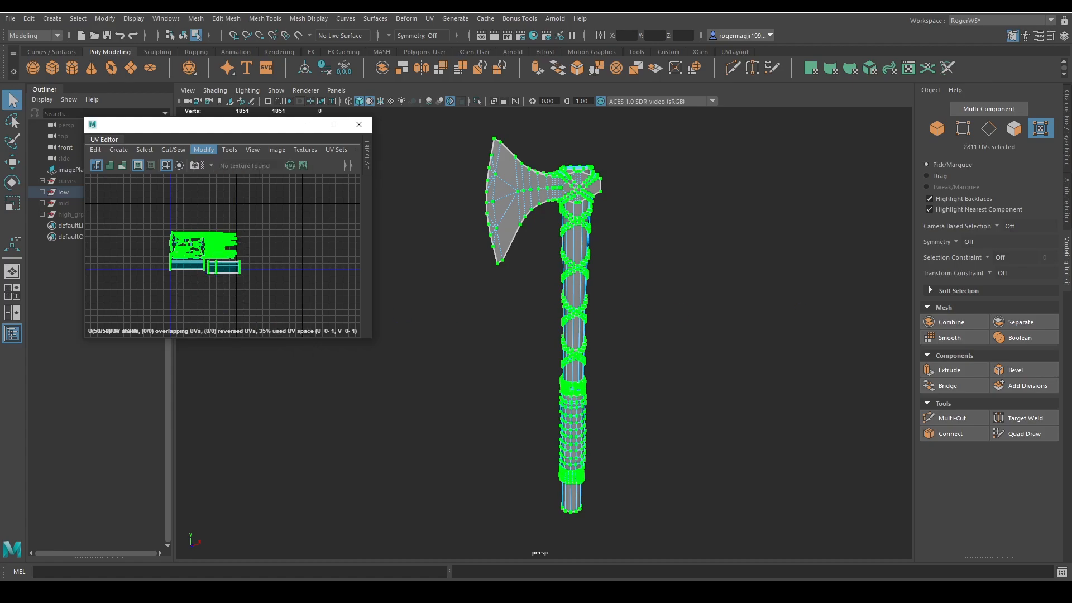
# Step: Clear the UV selection, save the scene and maximize the UV Editor to show the packed layout
pyautogui.click(718, 206)
pyautogui.hotkey('ctrl', 's')
pyautogui.scroll(2, 249, 216)
pyautogui.keyDown('alt'); pyautogui.moveTo(267, 242); pyautogui.dragTo(307, 239, button='middle'); pyautogui.keyUp('alt')
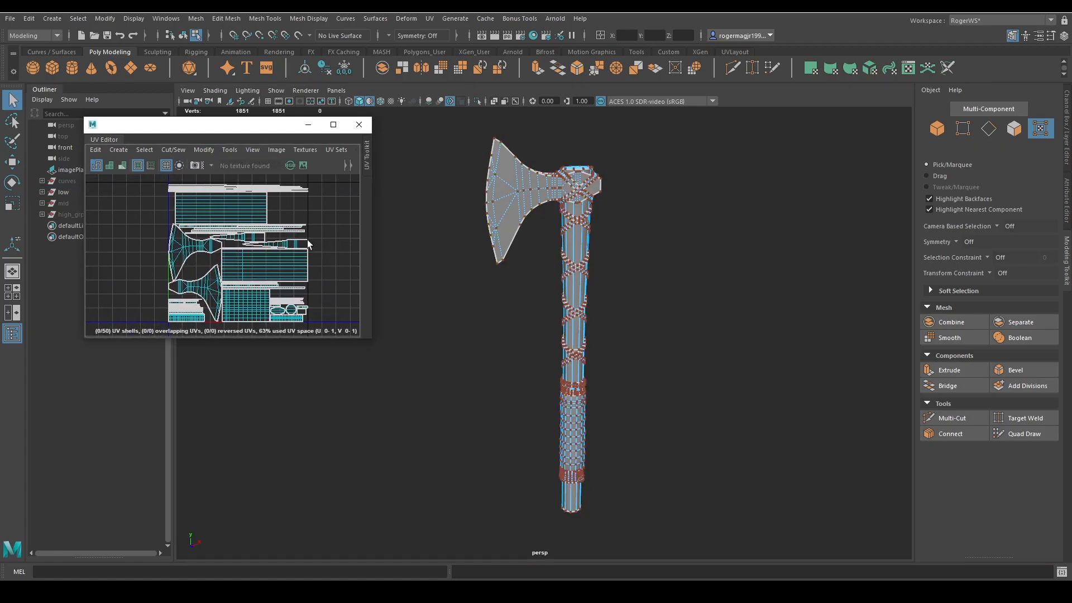
pyautogui.scroll(-3, 264, 221)
pyautogui.click(334, 125)
pyautogui.scroll(-3, 530, 221)
pyautogui.keyDown('alt'); pyautogui.moveTo(586, 208); pyautogui.dragTo(471, 180, button='middle'); pyautogui.keyUp('alt')
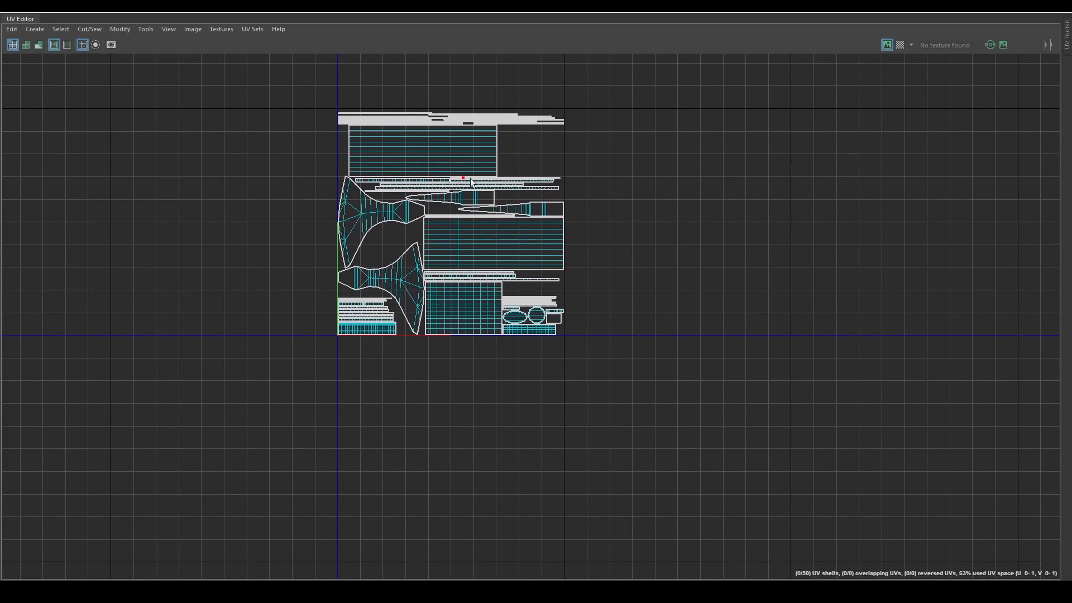
# Step: Inspect the packed UV shells of the axe within the 0–1 tile and restore the UV Editor to its smaller window
pyautogui.keyDown('alt'); pyautogui.moveTo(562, 176); pyautogui.dragTo(501, 177, button='middle'); pyautogui.keyUp('alt')
pyautogui.scroll(2, 429, 190)
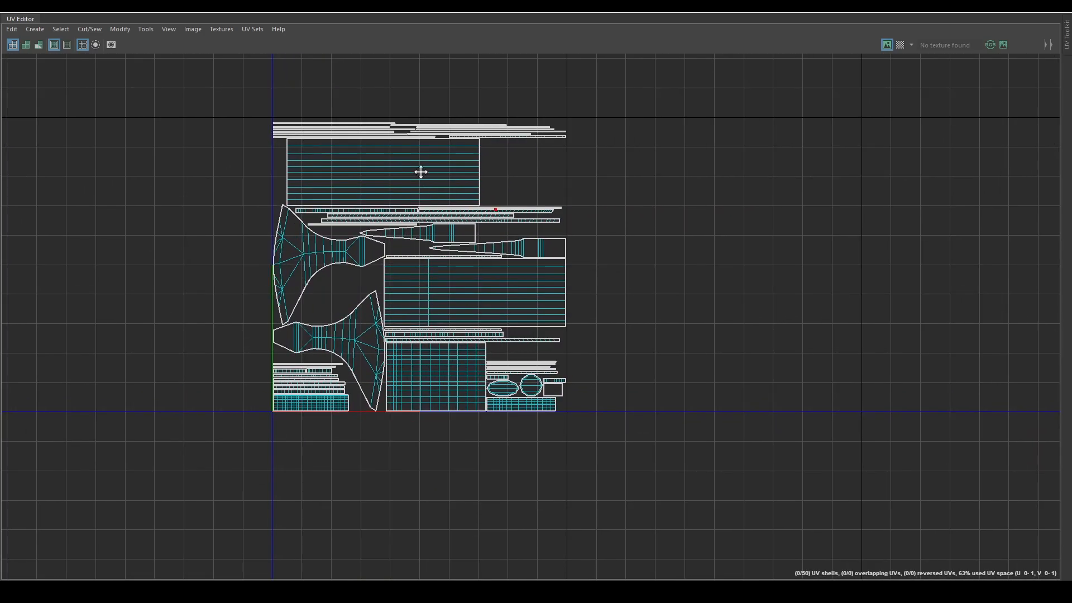
pyautogui.keyDown('alt'); pyautogui.moveTo(335, 171); pyautogui.dragTo(265, 172, button='middle'); pyautogui.keyUp('alt')
pyautogui.keyDown('alt'); pyautogui.moveTo(387, 215); pyautogui.dragTo(410, 176, button='middle'); pyautogui.keyUp('alt')
pyautogui.keyDown('alt'); pyautogui.moveTo(489, 206); pyautogui.dragTo(518, 239, button='middle'); pyautogui.keyUp('alt')
pyautogui.scroll(-1, 563, 220)
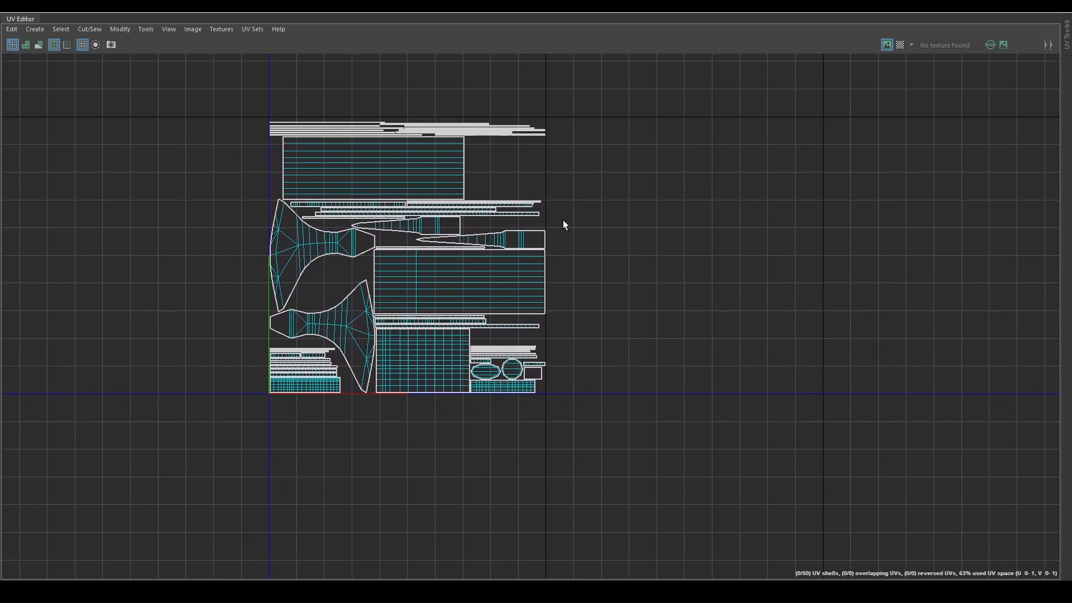
pyautogui.keyDown('alt'); pyautogui.moveTo(542, 183); pyautogui.dragTo(568, 244, button='middle'); pyautogui.keyUp('alt')
pyautogui.click(1033, 8)
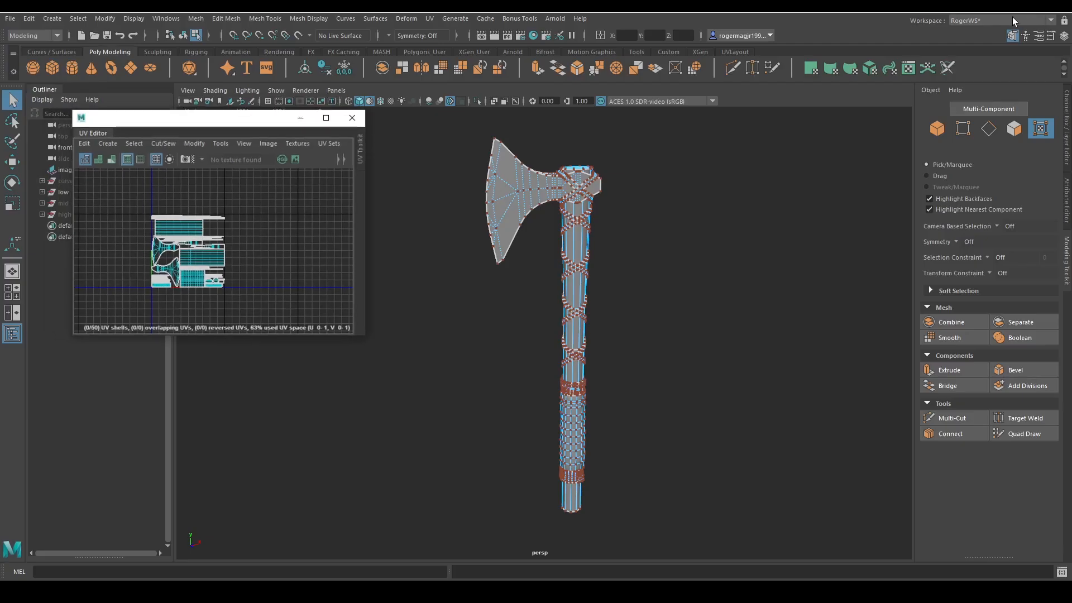
# Step: Return to object mode, pick the head strips and the axe head in turn, and clear the selection
pyautogui.keyDown('alt'); pyautogui.moveTo(626, 208); pyautogui.dragTo(643, 203); pyautogui.keyUp('alt')
pyautogui.press('F8')
pyautogui.click(607, 194)
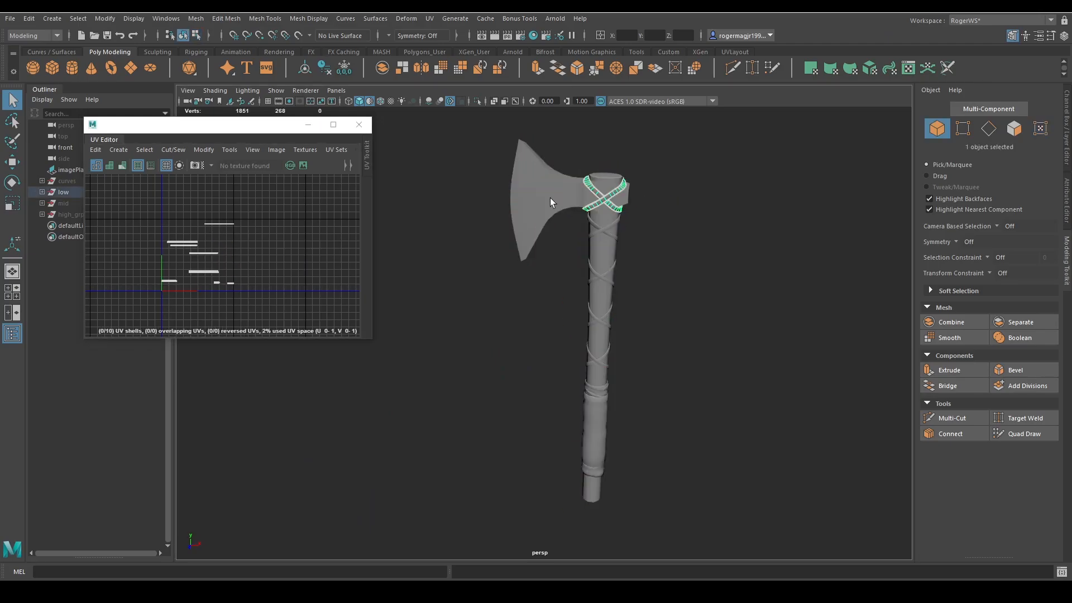
pyautogui.click(550, 203)
pyautogui.click(648, 242)
pyautogui.keyDown('alt'); pyautogui.moveTo(648, 241); pyautogui.dragTo(626, 263); pyautogui.keyUp('alt')
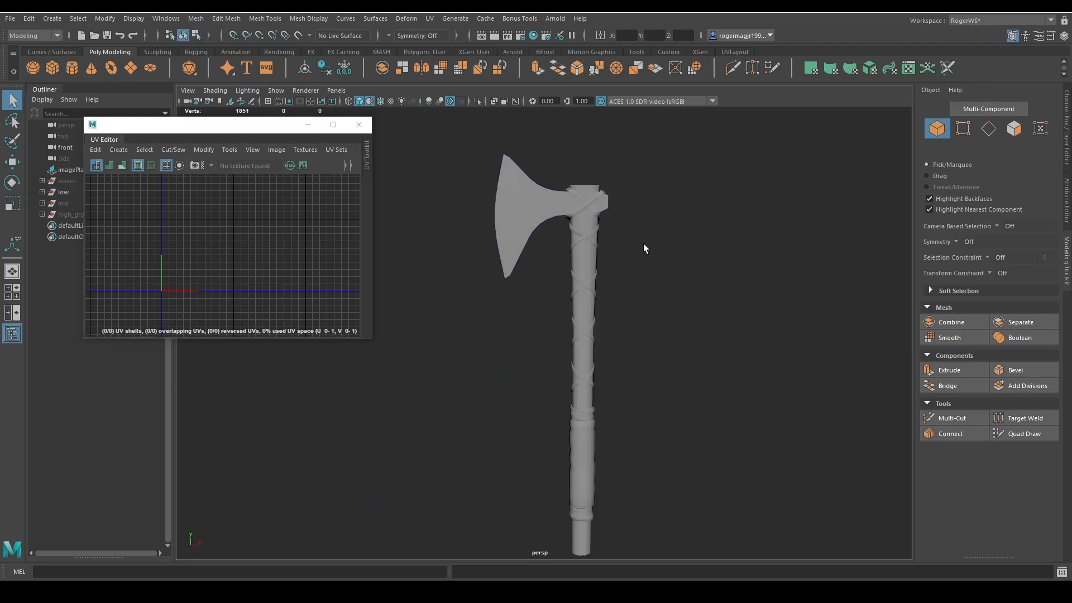
# Step: Check the UVs of the axe parts together, close the UV Editor and clear the selection
pyautogui.scroll(-2, 643, 244)
pyautogui.keyDown('alt'); pyautogui.moveTo(613, 232); pyautogui.dragTo(601, 214, button='middle'); pyautogui.keyUp('alt')
pyautogui.moveTo(464, 140); pyautogui.dragTo(634, 407)
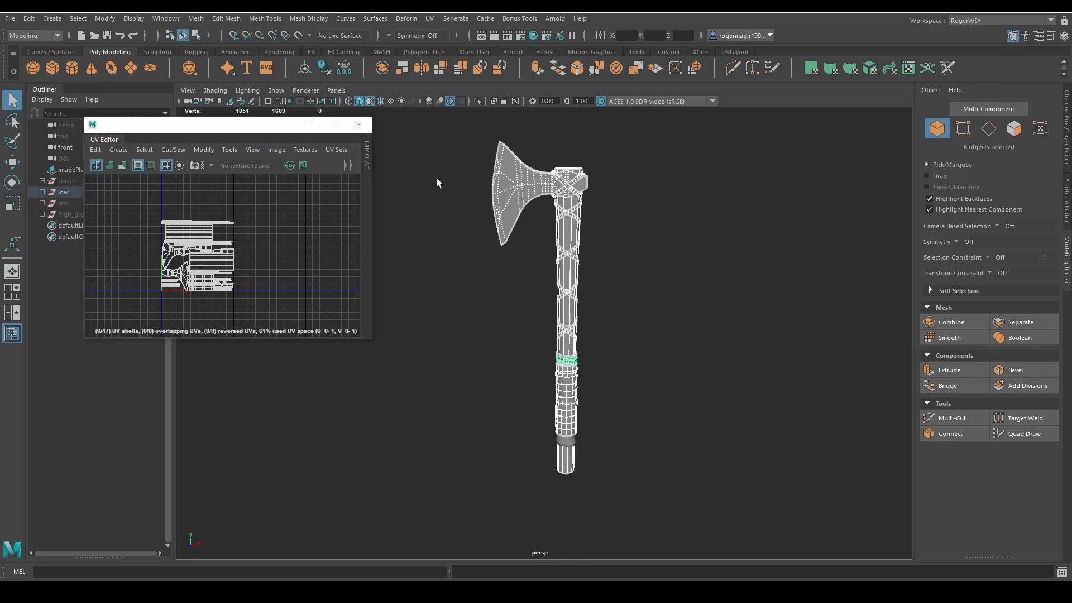
pyautogui.click(359, 125)
pyautogui.click(433, 158)
# Step: Unhide high_grp and move the mid group above the low group in the Outliner
pyautogui.keyDown('alt'); pyautogui.moveTo(503, 227); pyautogui.dragTo(495, 249, button='middle'); pyautogui.keyUp('alt')
pyautogui.keyDown('alt'); pyautogui.moveTo(392, 248); pyautogui.dragTo(345, 285, button='middle'); pyautogui.keyUp('alt')
pyautogui.click(73, 214)
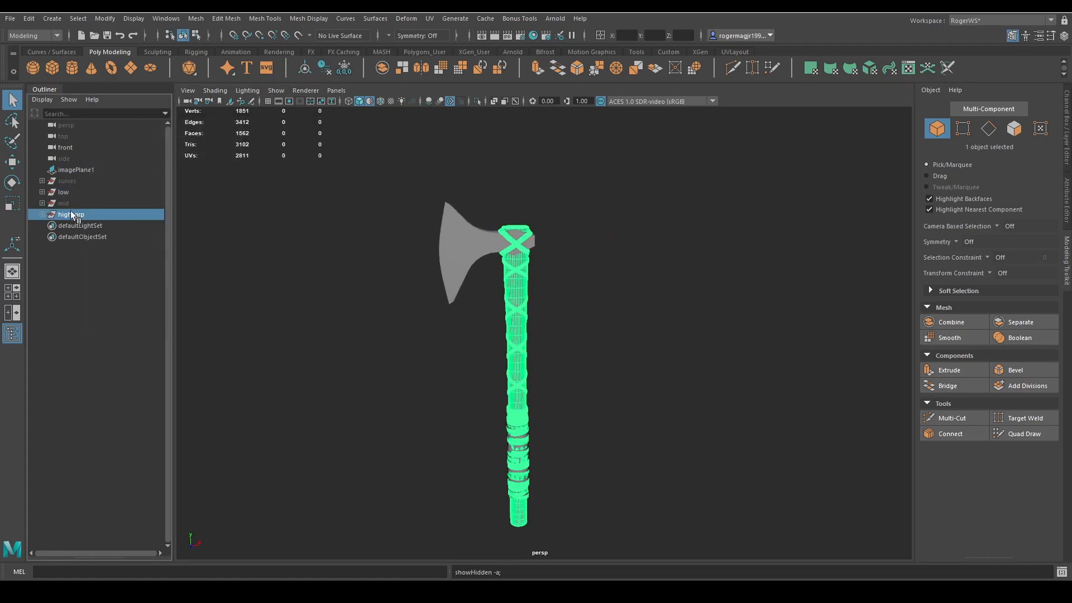
pyautogui.click(68, 204)
pyautogui.moveTo(68, 203); pyautogui.dragTo(68, 187)
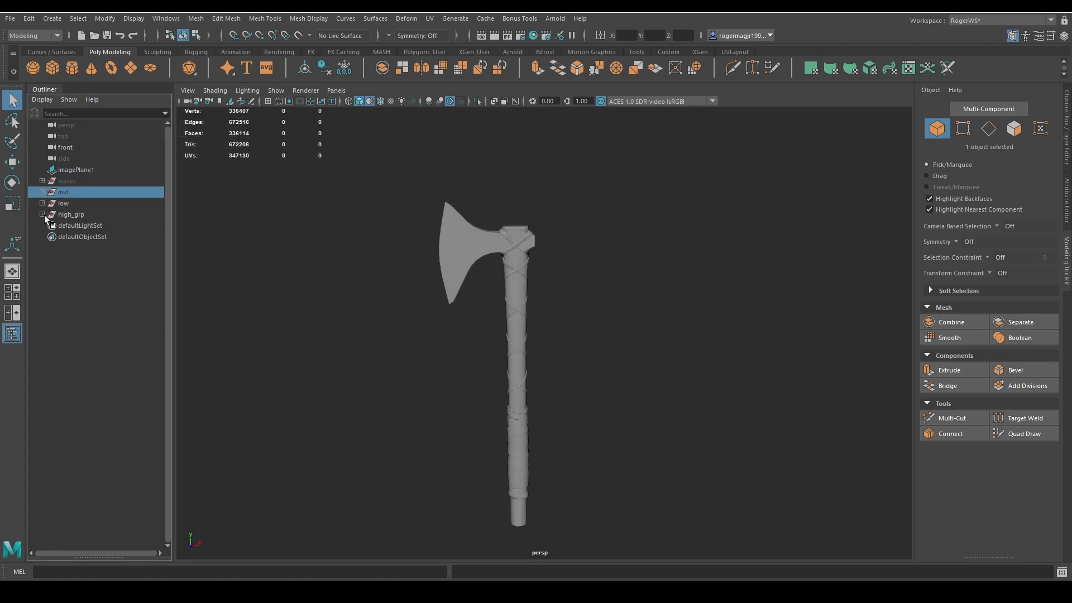
# Step: Expand the high_grp and low groups and unhide the pCube14 mesh inside high_grp
pyautogui.click(42, 214)
pyautogui.click(42, 204)
pyautogui.click(83, 305)
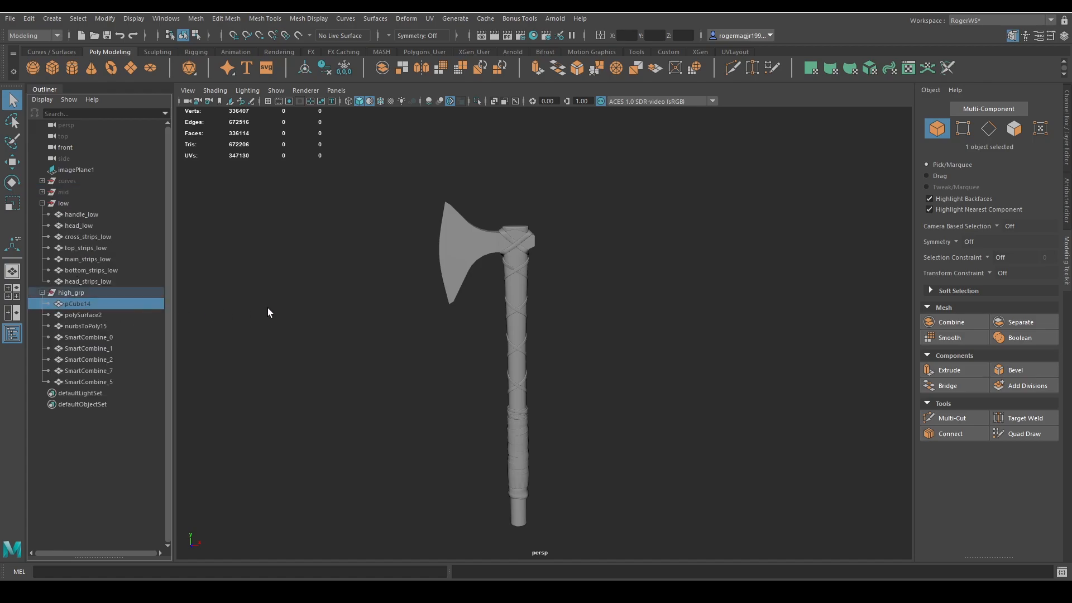
# Step: Try moving high_grp sideways, away from the low-poly axe
pyautogui.click(58, 293)
pyautogui.press('w')
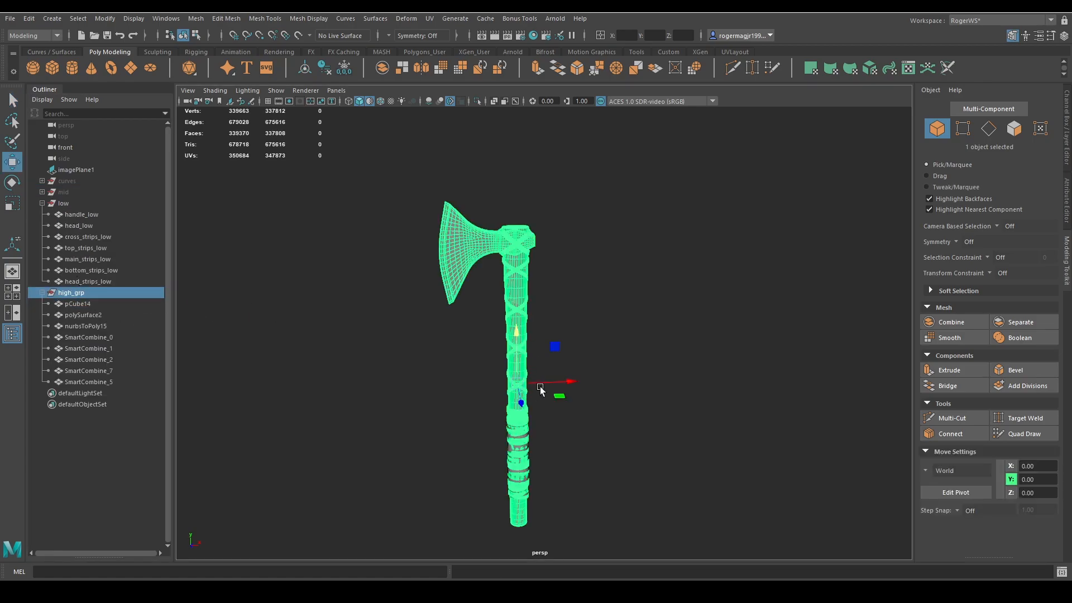
pyautogui.moveTo(544, 383); pyautogui.dragTo(740, 373)
pyautogui.hotkey('ctrl', 'z')
pyautogui.hotkey('ctrl', 'z')
pyautogui.click(625, 283)
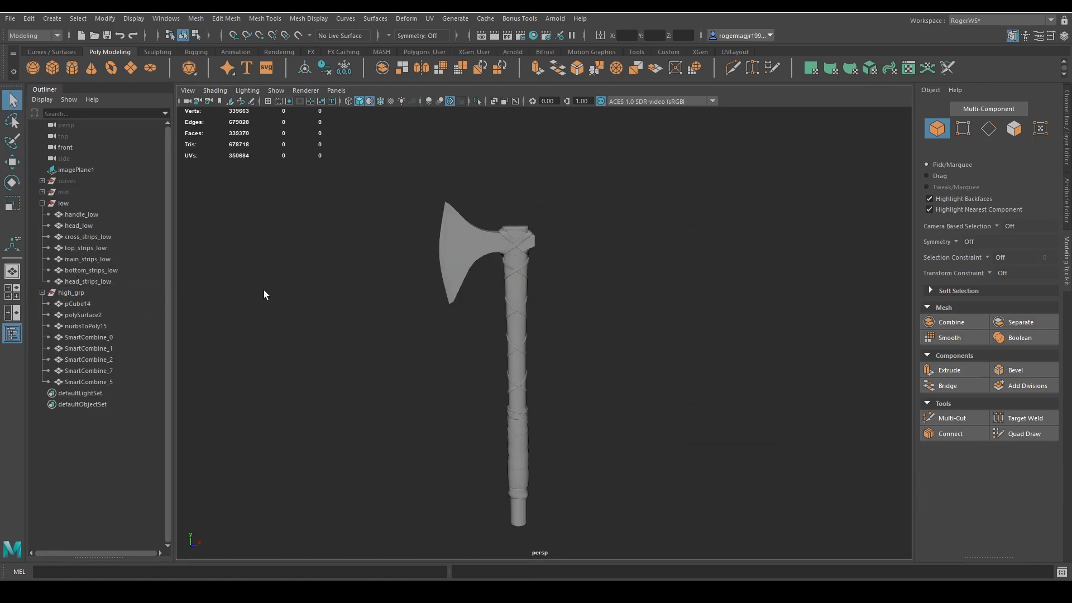
# Step: Rename the high-poly axe head pCube14 as head_high, reusing the name of head_low
pyautogui.click(85, 304)
pyautogui.click(86, 215)
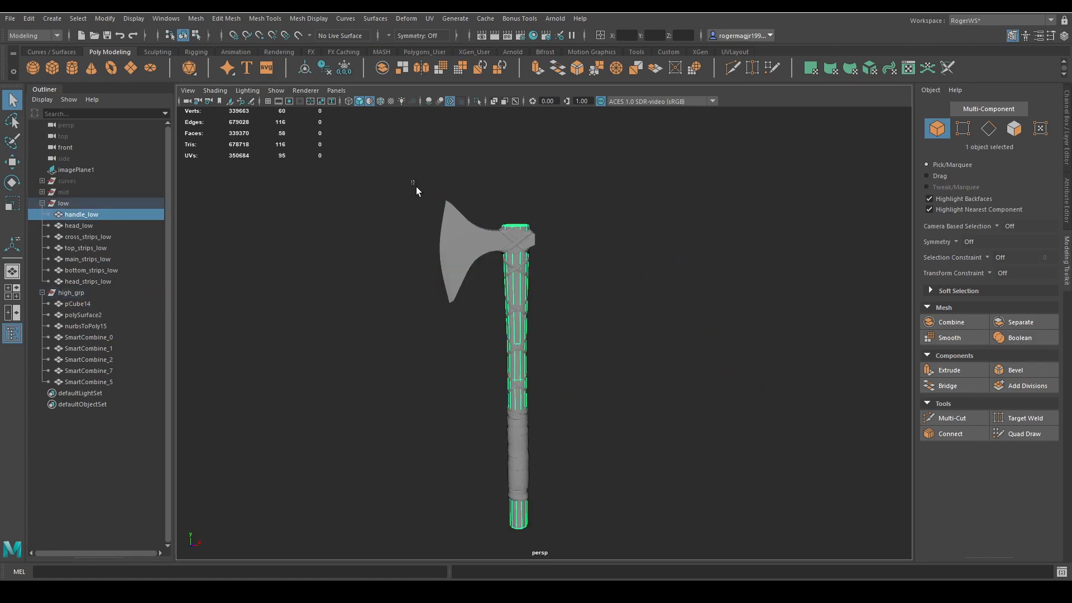
pyautogui.moveTo(415, 186); pyautogui.dragTo(468, 242)
pyautogui.doubleClick(88, 226)
pyautogui.hotkey('ctrl', 'c')
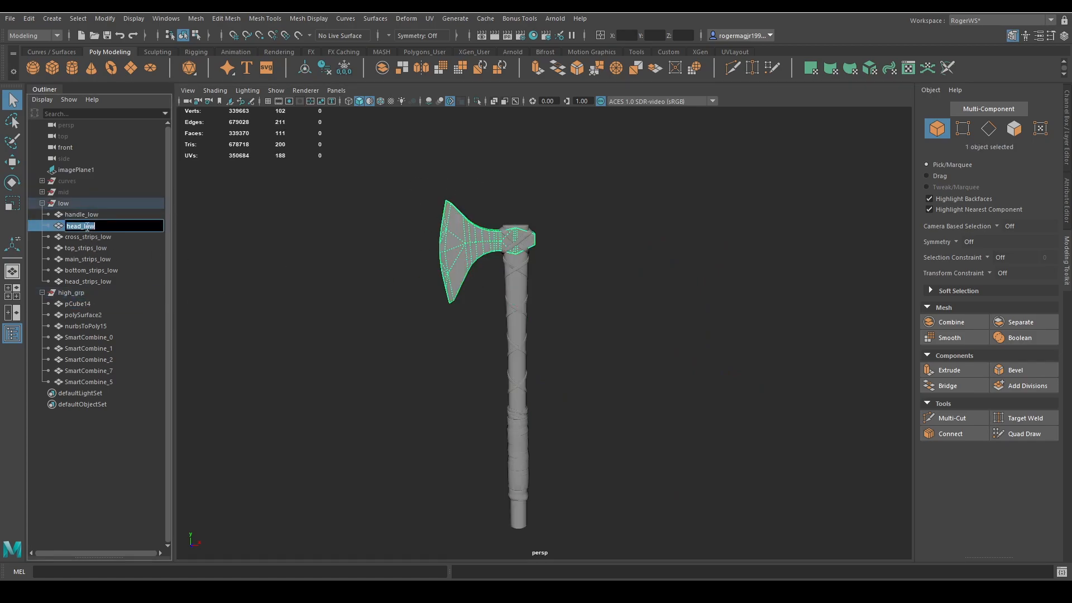
pyautogui.moveTo(405, 172); pyautogui.dragTo(459, 281)
pyautogui.doubleClick(91, 304)
pyautogui.hotkey('ctrl', 'v')
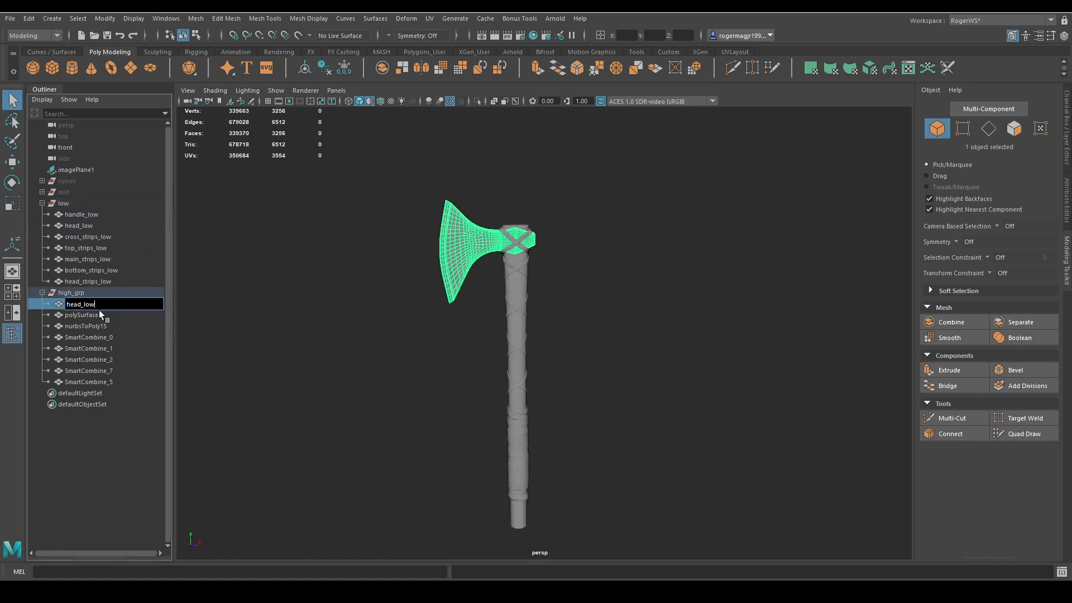
pyautogui.press('BackSpace')
pyautogui.press('BackSpace')
pyautogui.press('BackSpace')
pyautogui.write('high')
pyautogui.press('Return')
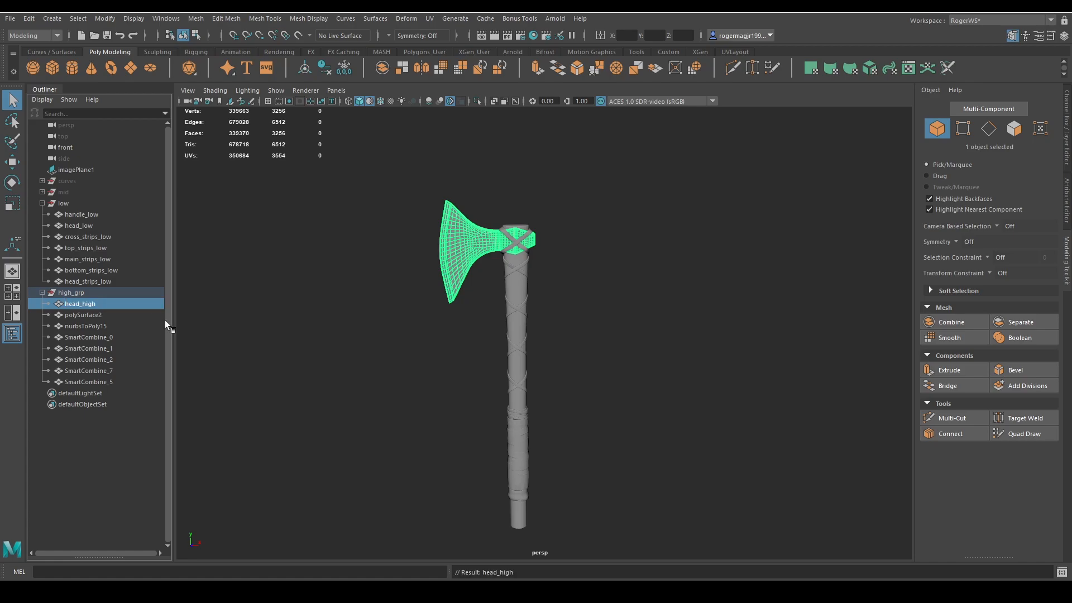
# Step: Place head_low above handle_low in the low group, and select handle_low together with its high-poly counterpart polySurface2
pyautogui.moveTo(79, 225); pyautogui.dragTo(76, 211)
pyautogui.click(82, 226)
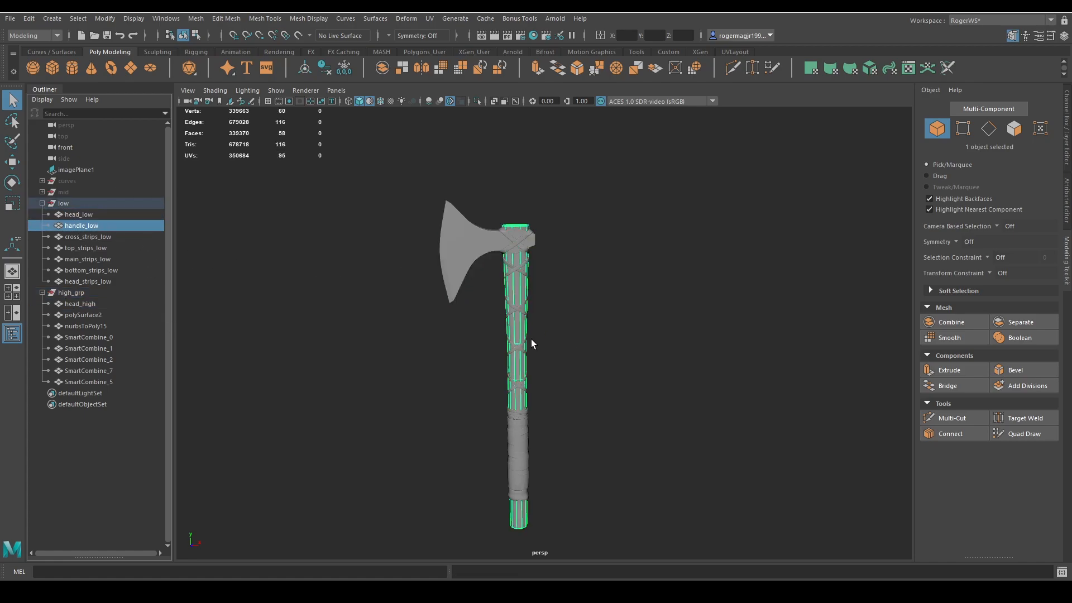
pyautogui.keyDown('alt'); pyautogui.moveTo(531, 339); pyautogui.dragTo(555, 321); pyautogui.keyUp('alt')
pyautogui.keyDown('shift'); pyautogui.click(516, 306); pyautogui.keyUp('shift')
pyautogui.scroll(5, 530, 336)
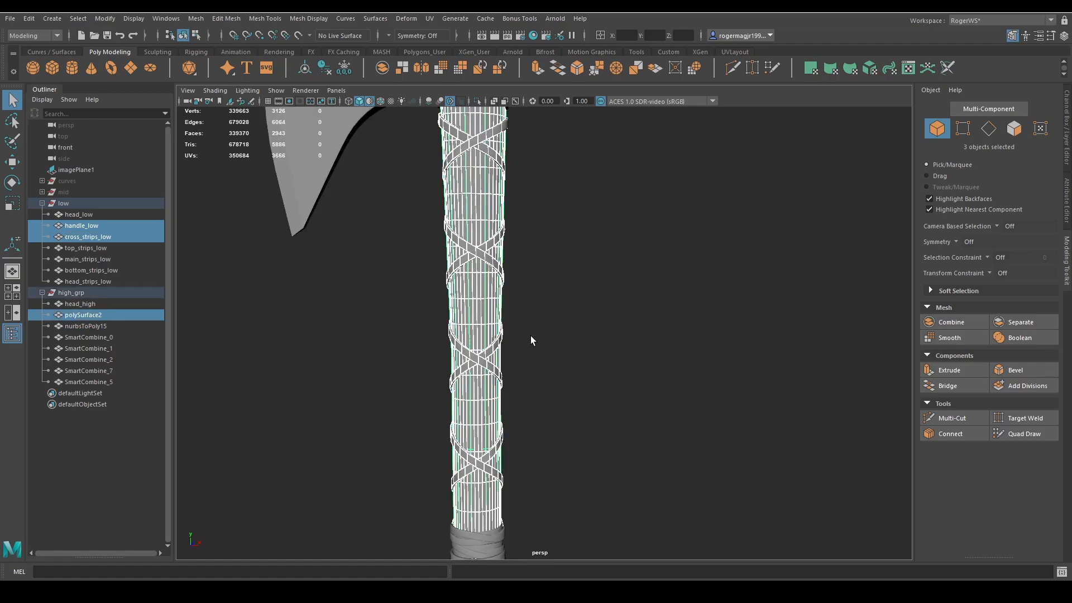
pyautogui.scroll(3, 530, 337)
pyautogui.keyDown('alt'); pyautogui.moveTo(530, 336); pyautogui.dragTo(608, 167, button='middle'); pyautogui.keyUp('alt')
pyautogui.keyDown('alt'); pyautogui.moveTo(610, 357); pyautogui.dragTo(618, 162, button='middle'); pyautogui.keyUp('alt')
pyautogui.keyDown('alt'); pyautogui.moveTo(638, 469); pyautogui.dragTo(642, 397, button='middle'); pyautogui.keyUp('alt')
pyautogui.keyDown('ctrl'); pyautogui.click(87, 237); pyautogui.keyUp('ctrl')
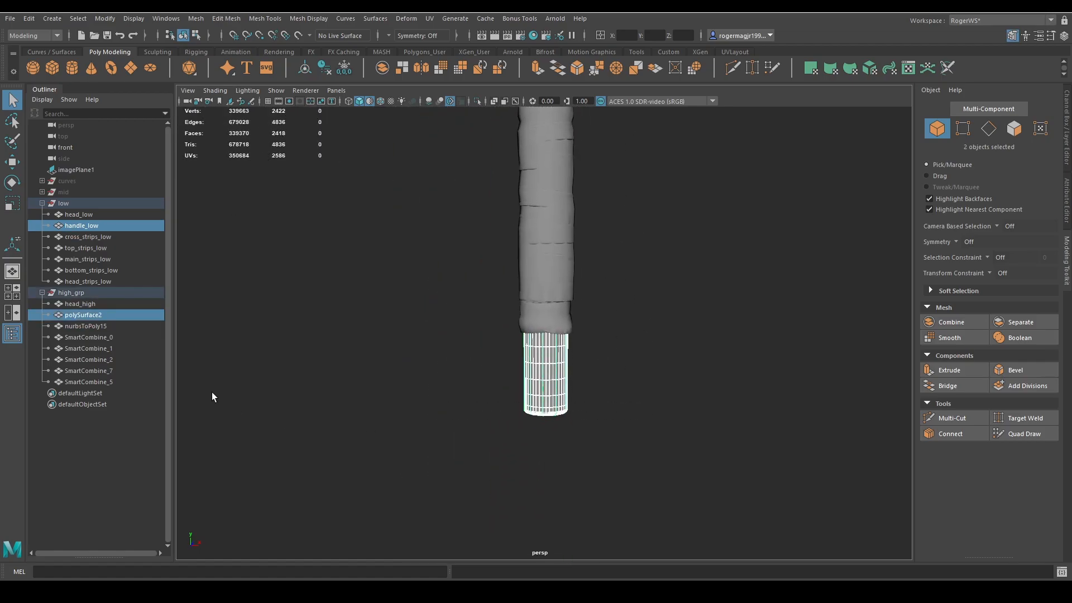
# Step: Rename polySurface2 as handle_high, reusing the name of handle_low
pyautogui.doubleClick(78, 228)
pyautogui.hotkey('ctrl', 'c')
pyautogui.doubleClick(92, 316)
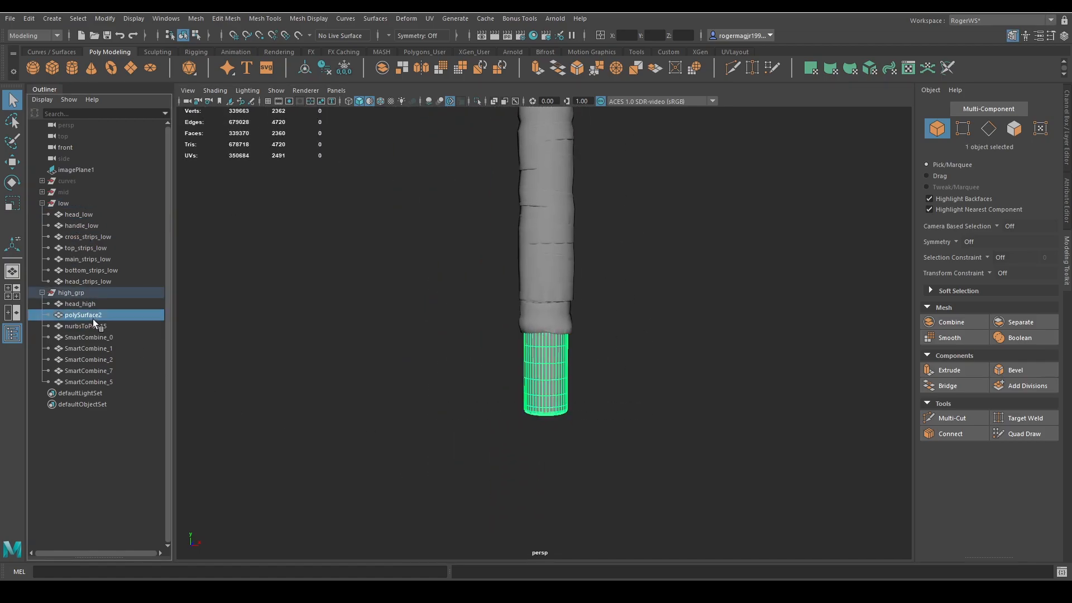
pyautogui.hotkey('ctrl', 'v')
pyautogui.moveTo(100, 316); pyautogui.dragTo(88, 316)
pyautogui.write('high')
pyautogui.press('Return')
# Step: Select cross_strips_low and the parts overlapping it on the handle to identify its high-poly counterpart
pyautogui.keyDown('alt'); pyautogui.moveTo(576, 324); pyautogui.dragTo(566, 350, button='middle'); pyautogui.keyUp('alt')
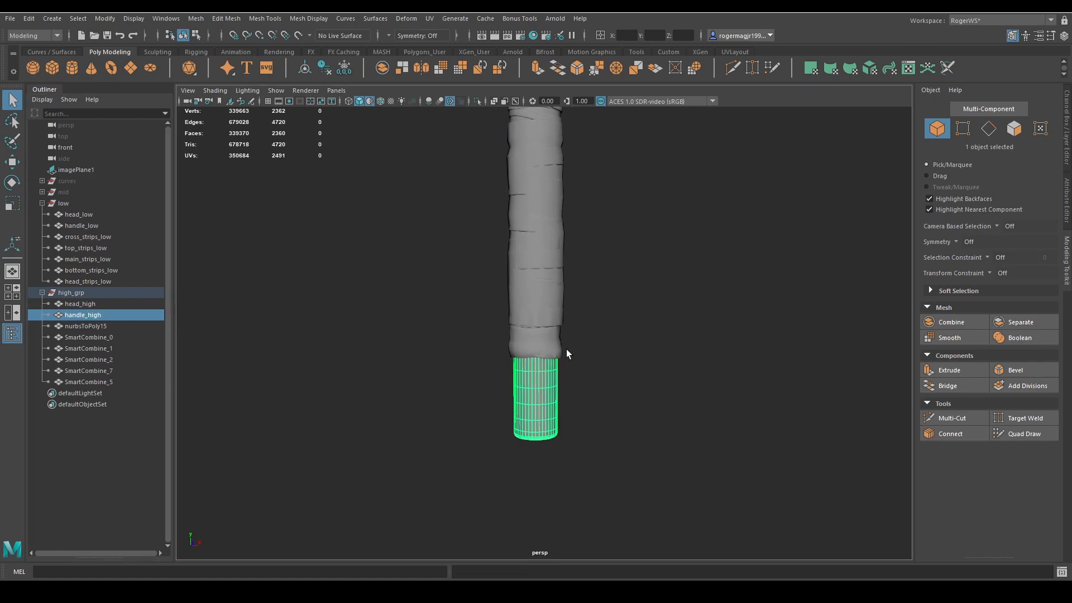
pyautogui.click(92, 237)
pyautogui.scroll(-5, 577, 262)
pyautogui.keyDown('alt'); pyautogui.moveTo(576, 262); pyautogui.dragTo(567, 461, button='middle'); pyautogui.keyUp('alt')
pyautogui.scroll(5, 557, 308)
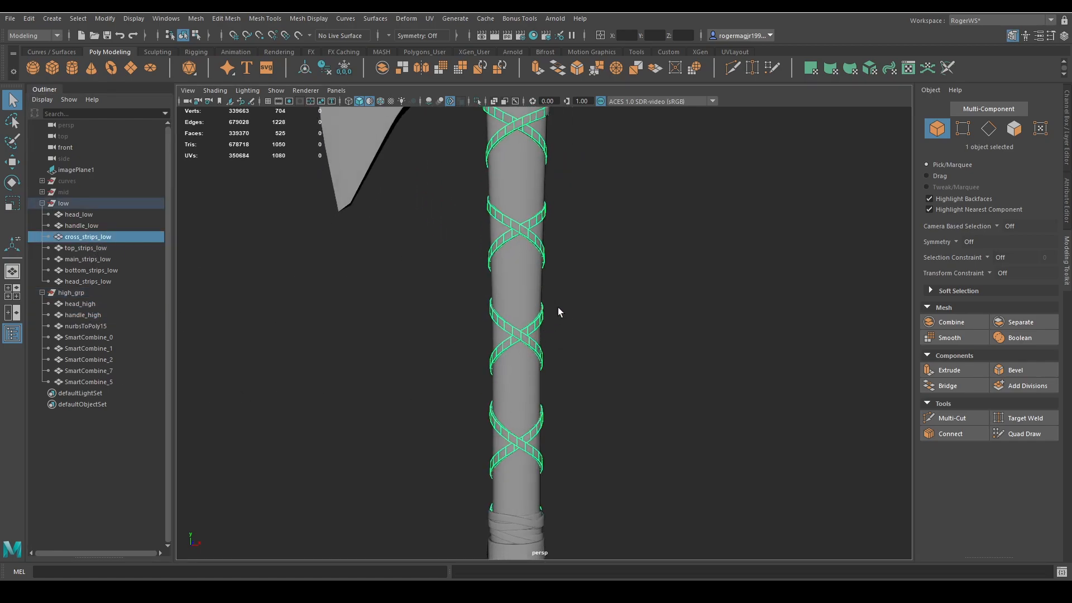
pyautogui.moveTo(558, 307); pyautogui.dragTo(454, 354)
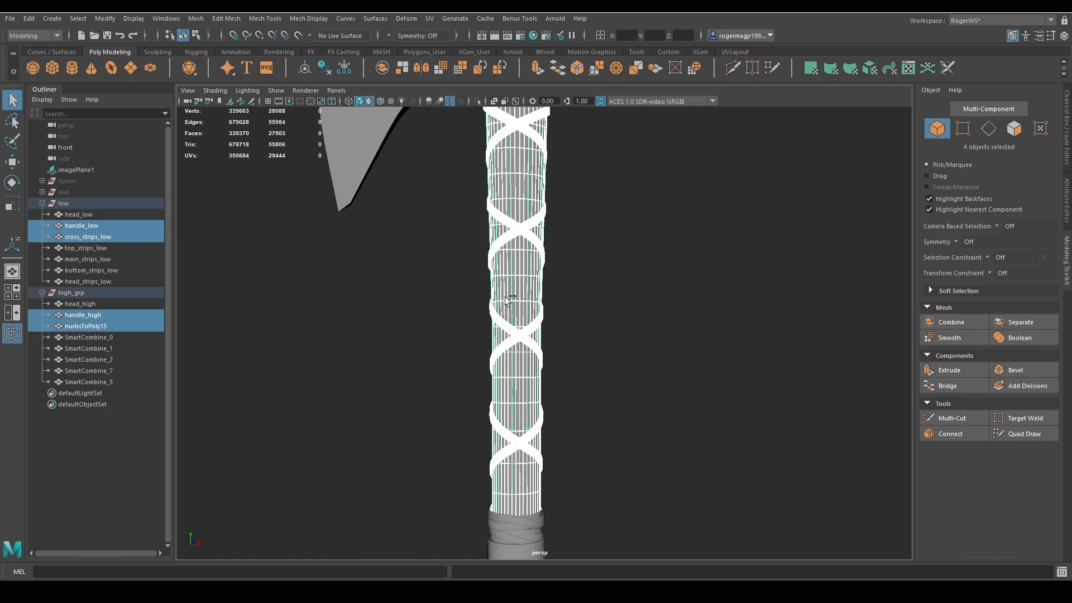
# Step: Rename nurbsToPoly15 as cross_strips_high, reusing the name of cross_strips_low
pyautogui.doubleClick(97, 238)
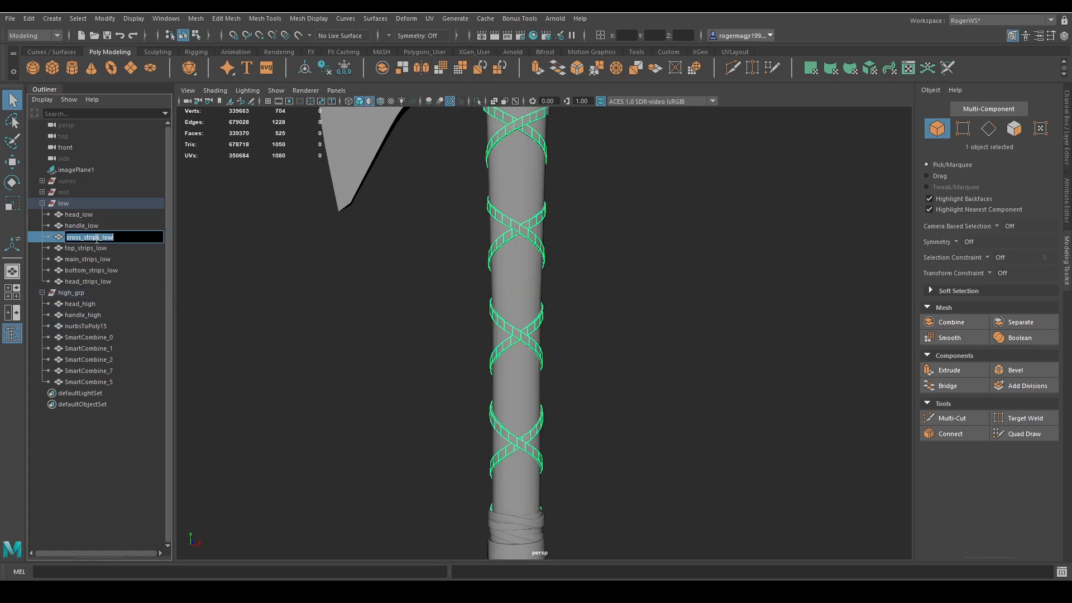
pyautogui.doubleClick(93, 327)
pyautogui.hotkey('ctrl', 'v')
pyautogui.moveTo(103, 327); pyautogui.dragTo(206, 344)
pyautogui.write('h')
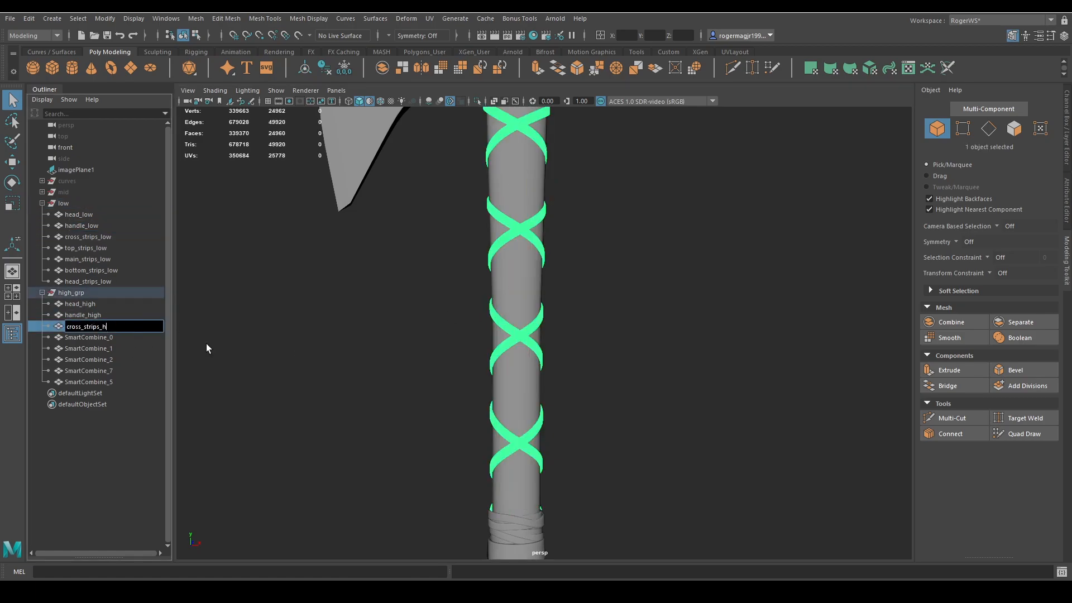
pyautogui.write('igh')
pyautogui.press('Return')
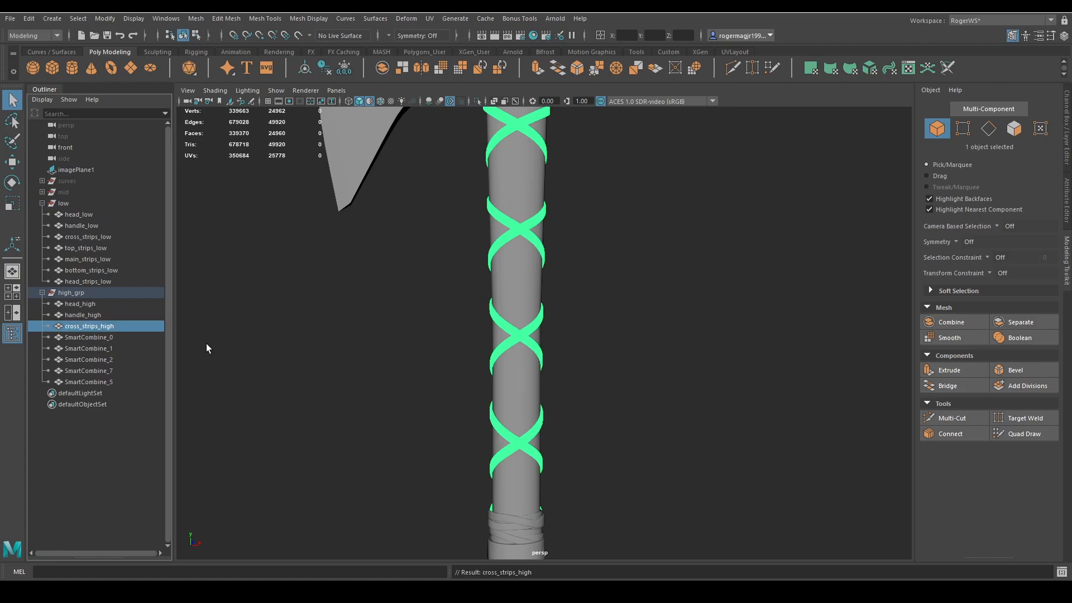
# Step: Rename SmartCombine_0 as head_strips_high and place head_strips_low directly below cross_strips_low in the low group
pyautogui.click(106, 338)
pyautogui.scroll(-6, 404, 301)
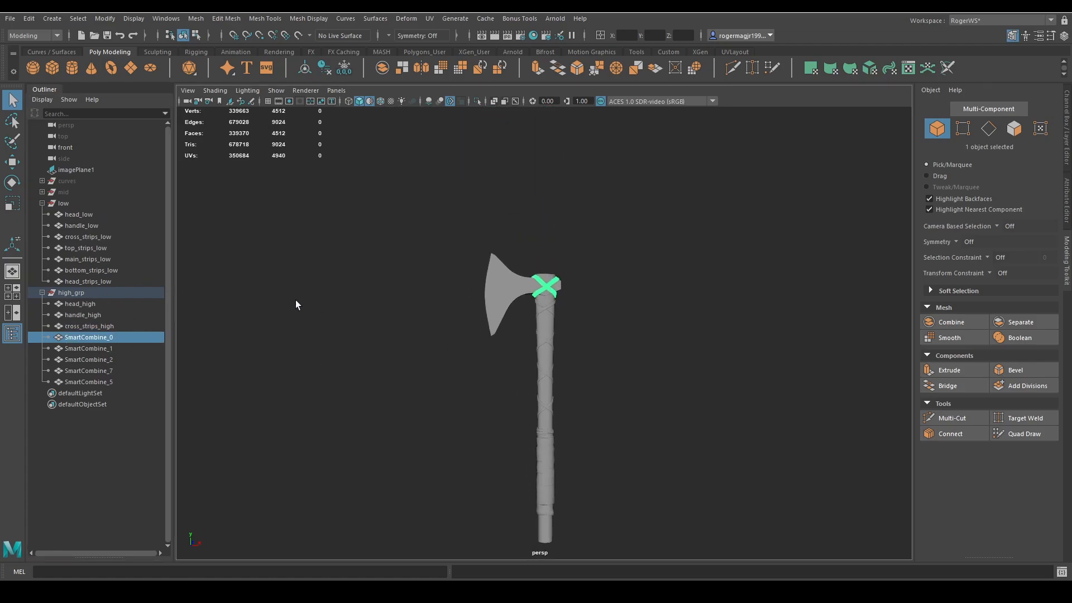
pyautogui.scroll(6, 557, 269)
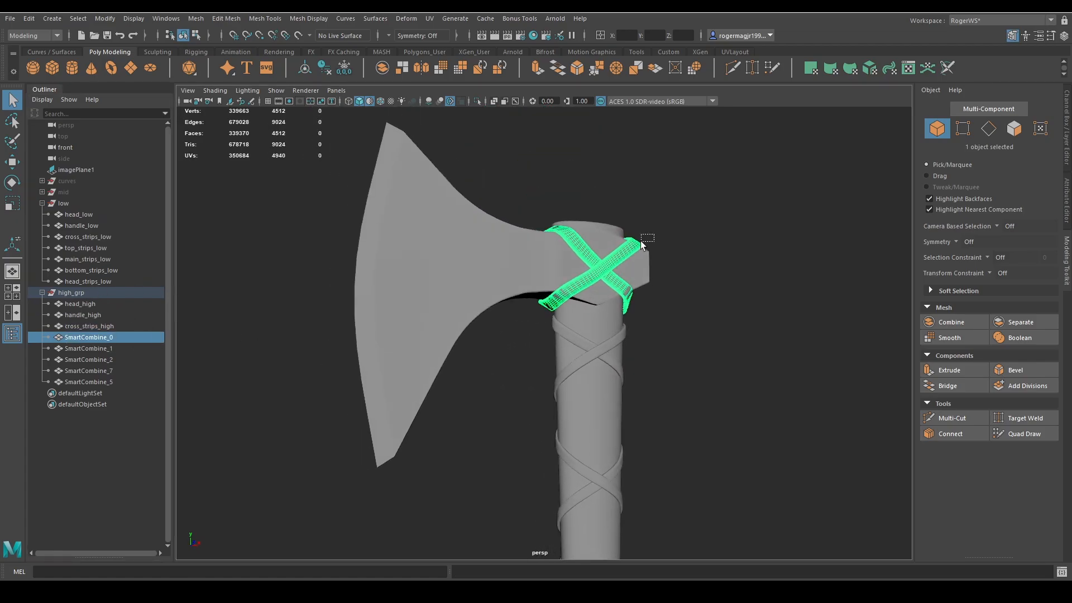
pyautogui.doubleClick(90, 282)
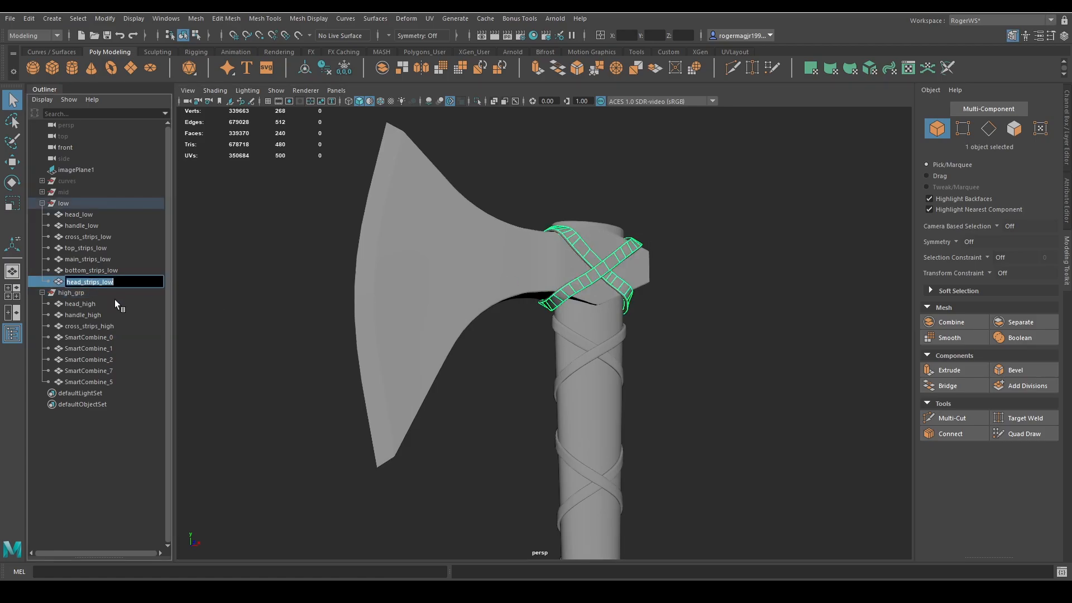
pyautogui.doubleClick(100, 339)
pyautogui.hotkey('ctrl', 'v')
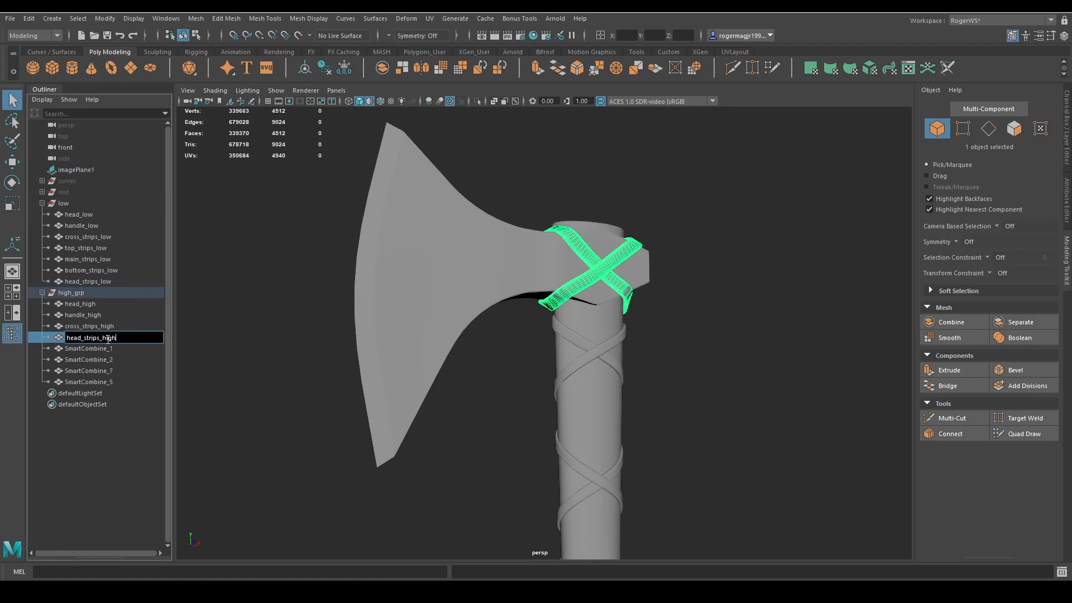
pyautogui.press('Return')
pyautogui.moveTo(107, 280); pyautogui.dragTo(105, 242)
# Step: Select top_strips_low and the high-poly meshes overlapping it to identify its counterparts
pyautogui.click(102, 258)
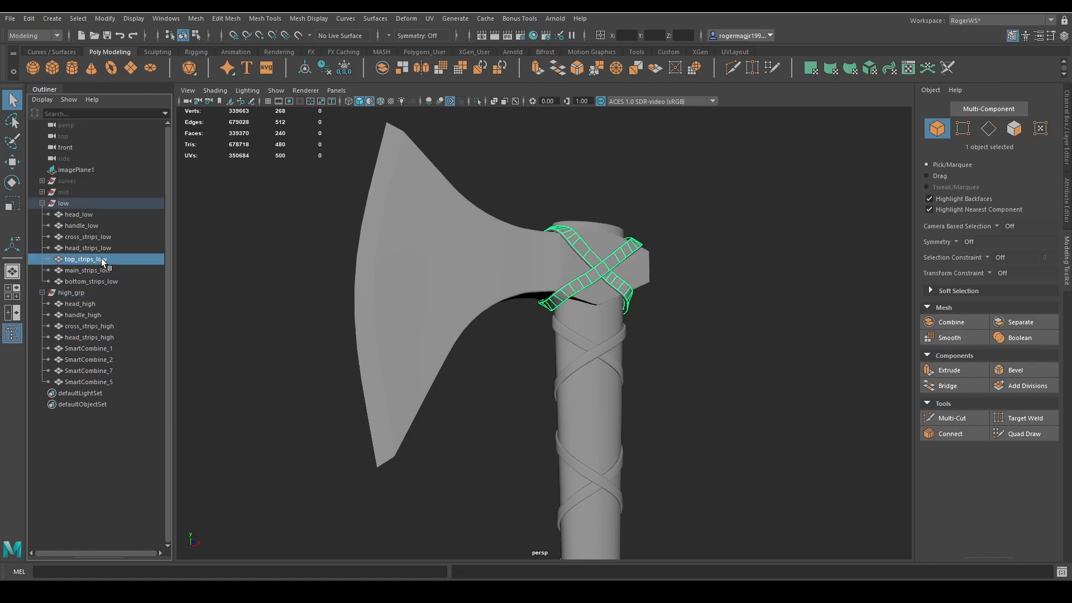
pyautogui.press('f')
pyautogui.scroll(-3, 400, 390)
pyautogui.moveTo(364, 240); pyautogui.dragTo(443, 319)
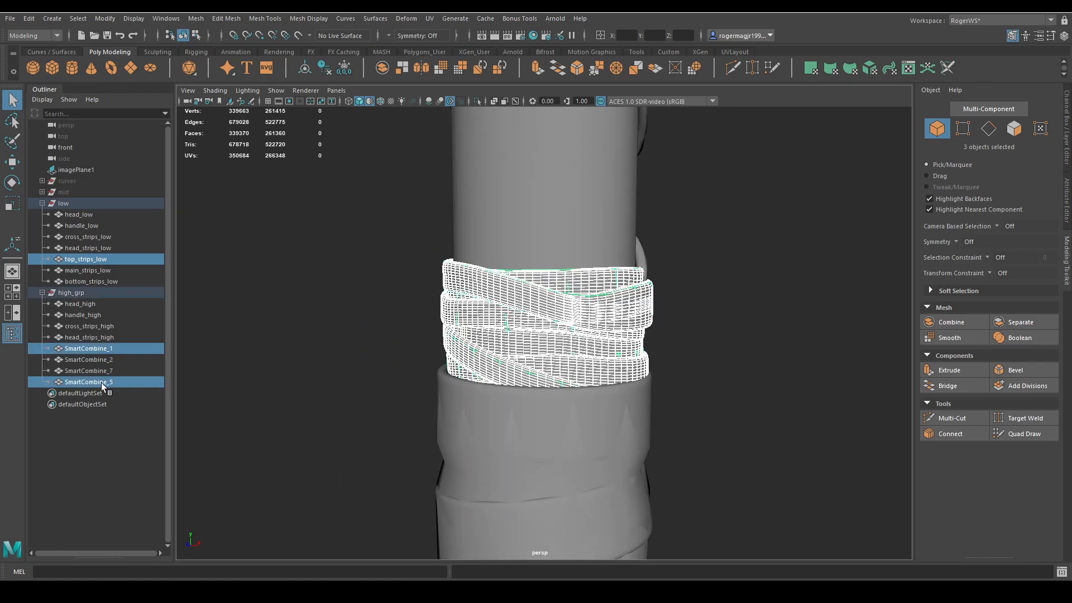
pyautogui.scroll(-6, 464, 371)
pyautogui.scroll(6, 554, 240)
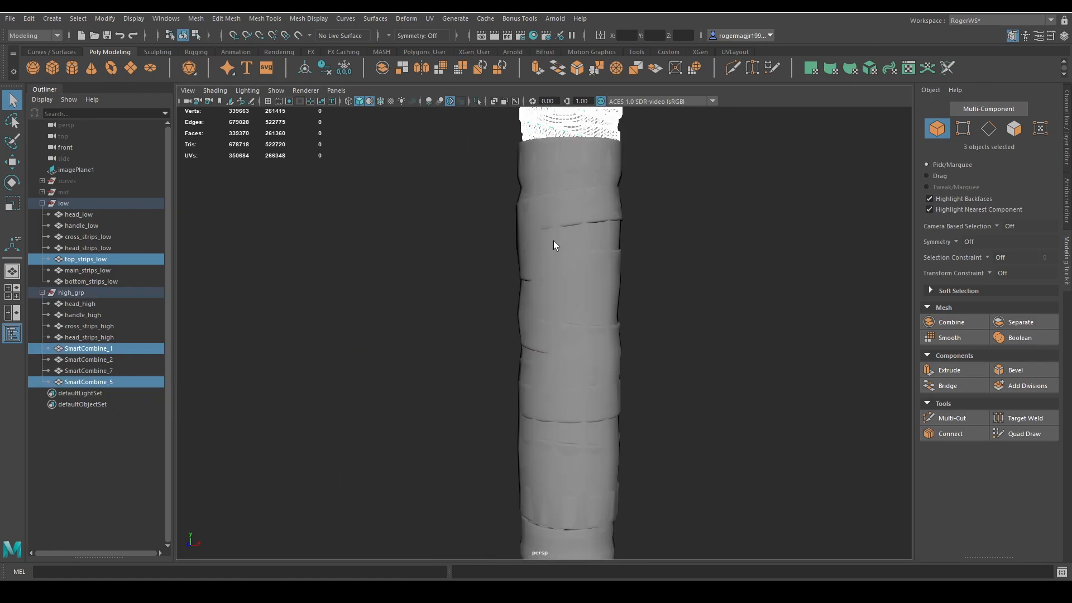
# Step: Isolate SmartCombine_1 and SmartCombine_5 in the viewport and clear the selection
pyautogui.click(144, 382)
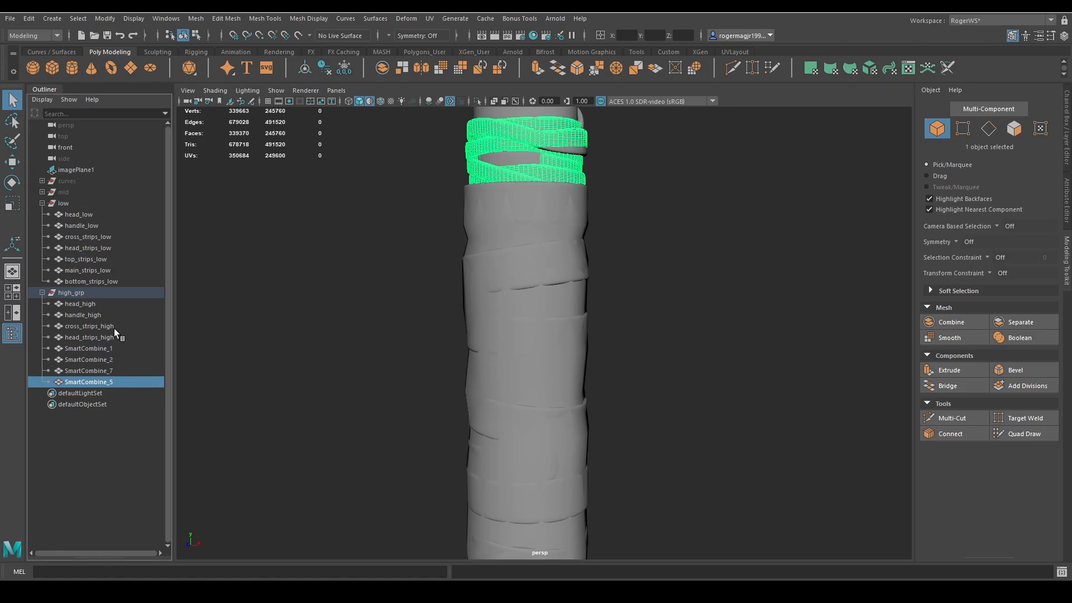
pyautogui.keyDown('ctrl'); pyautogui.click(111, 347); pyautogui.keyUp('ctrl')
pyautogui.hotkey('ctrl', '1')
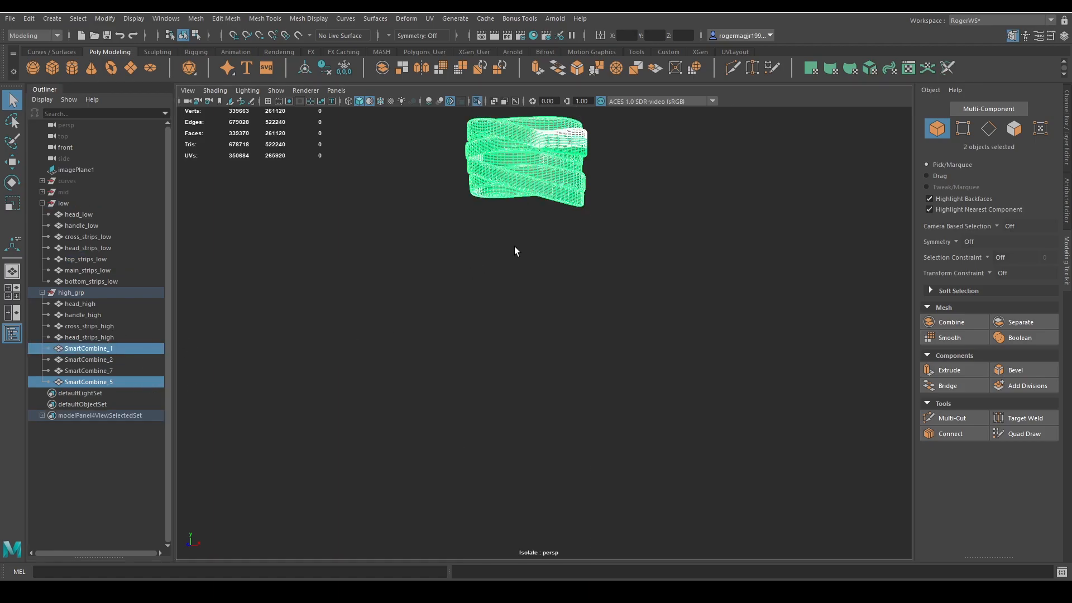
pyautogui.click(558, 316)
# Step: Try moving one of the two isolated strip meshes aside to compare them
pyautogui.scroll(2, 558, 313)
pyautogui.click(526, 250)
pyautogui.keyDown('alt'); pyautogui.moveTo(517, 290); pyautogui.dragTo(527, 312); pyautogui.keyUp('alt')
pyautogui.press('w')
pyautogui.moveTo(524, 254); pyautogui.dragTo(749, 250, button='middle')
pyautogui.keyDown('alt'); pyautogui.moveTo(748, 251); pyautogui.dragTo(698, 298); pyautogui.keyUp('alt')
pyautogui.hotkey('ctrl', 'z')
pyautogui.press('q')
# Step: Delete the overlapping strip mesh SmartCombine_1 and select the remaining SmartCombine_5
pyautogui.keyDown('alt'); pyautogui.moveTo(516, 262); pyautogui.dragTo(549, 273); pyautogui.keyUp('alt')
pyautogui.click(584, 277)
pyautogui.press('Delete')
pyautogui.click(497, 288)
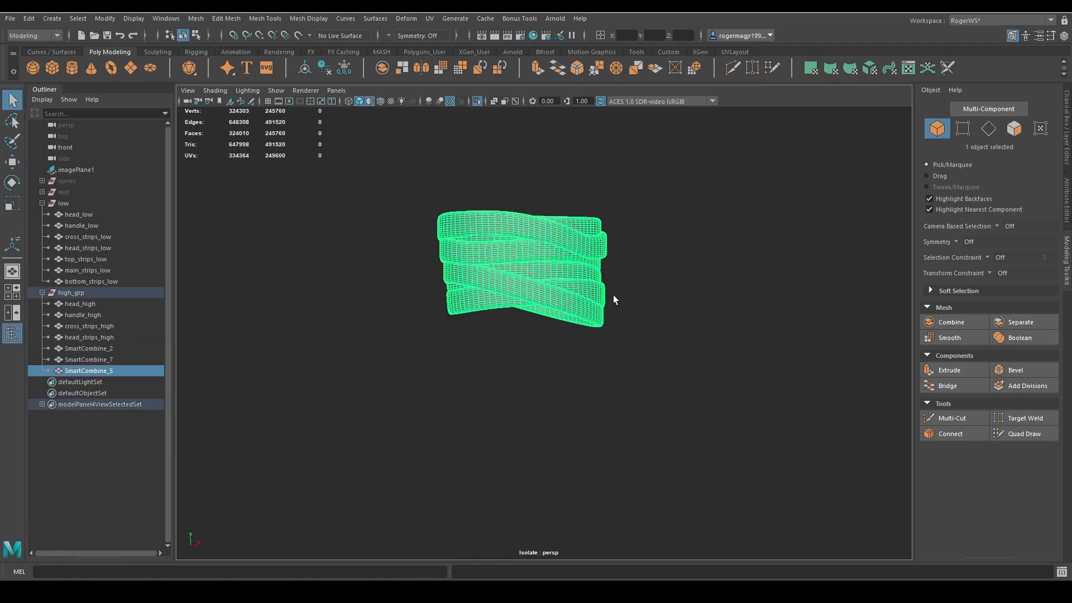
# Step: Show all objects again, rename SmartCombine_5 to top_strips_high, and place it directly below head_strips_high in the high-poly group
pyautogui.hotkey('ctrl', '1')
pyautogui.keyDown('alt'); pyautogui.moveTo(613, 297); pyautogui.dragTo(536, 313); pyautogui.keyUp('alt')
pyautogui.keyDown('alt'); pyautogui.moveTo(537, 313); pyautogui.dragTo(314, 329, button='right'); pyautogui.keyUp('alt')
pyautogui.doubleClick(114, 371)
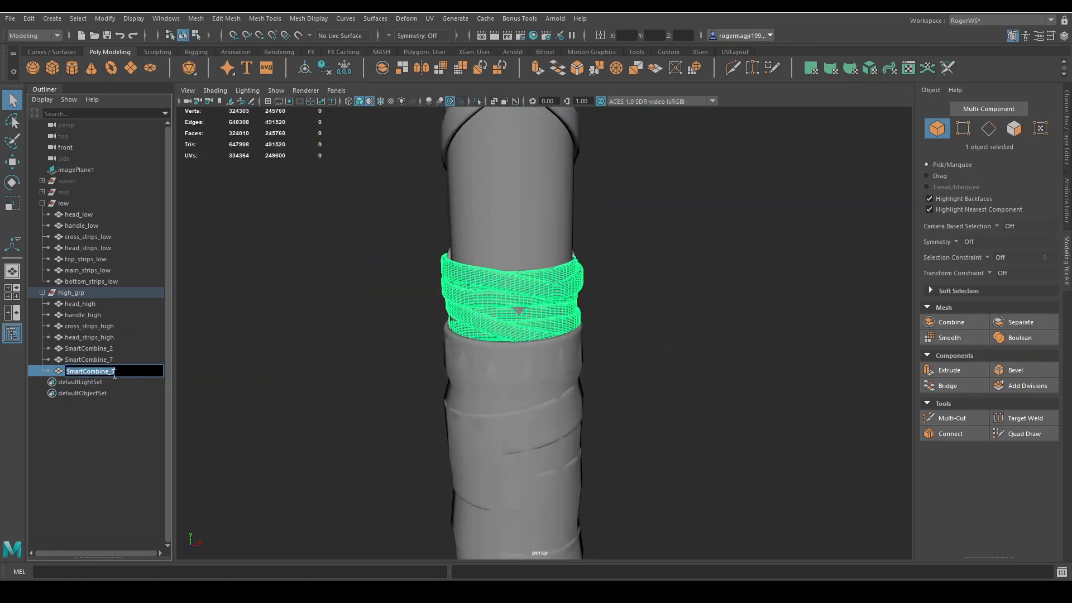
pyautogui.doubleClick(103, 261)
pyautogui.hotkey('ctrl', 'c')
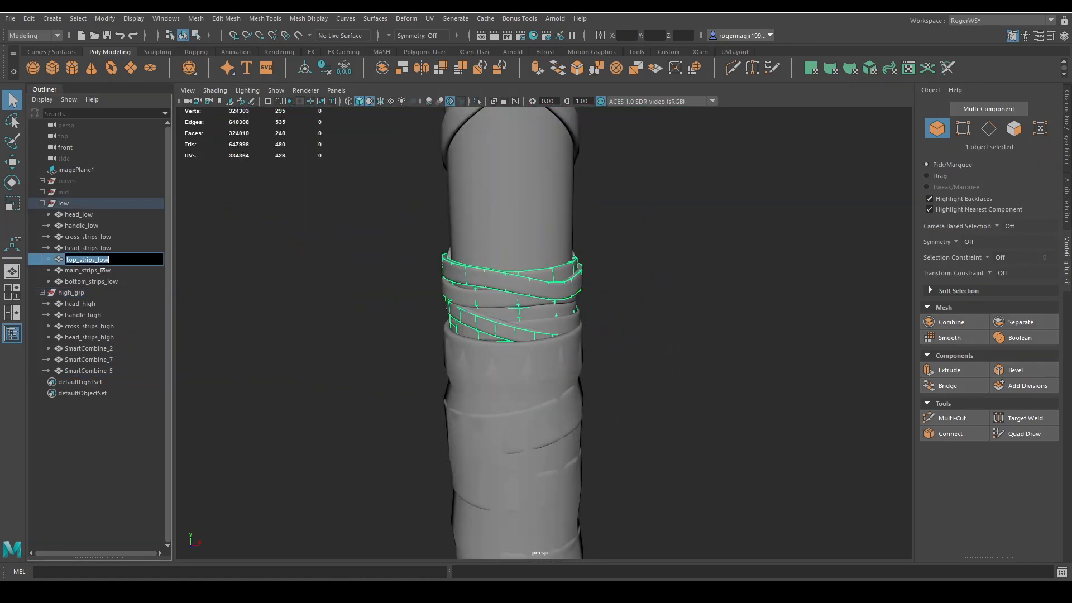
pyautogui.doubleClick(85, 371)
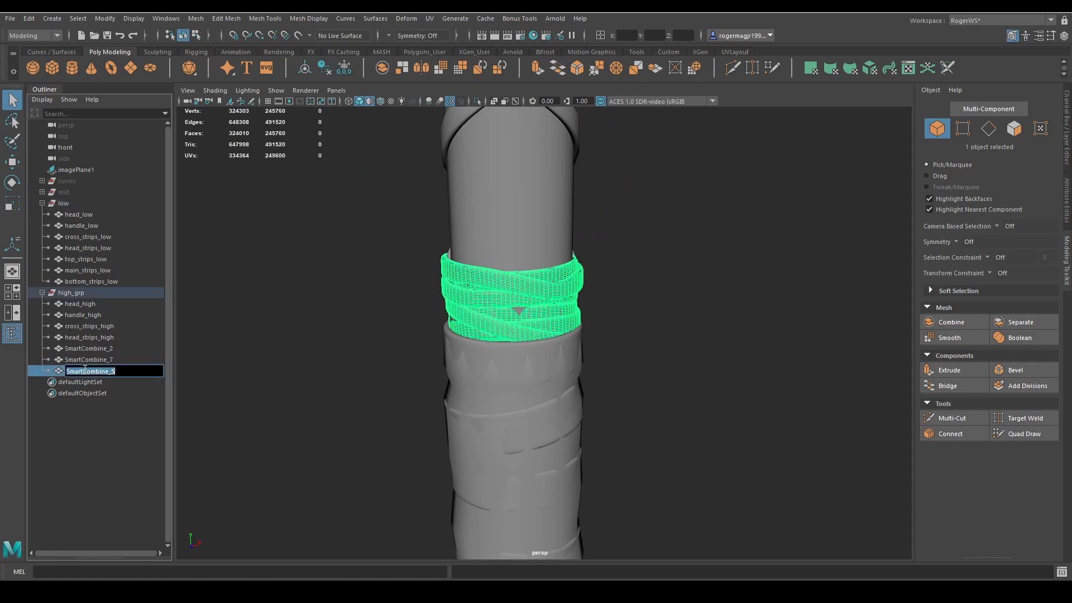
pyautogui.hotkey('ctrl', 'v')
pyautogui.moveTo(98, 372); pyautogui.dragTo(141, 372)
pyautogui.write('high')
pyautogui.press('Return')
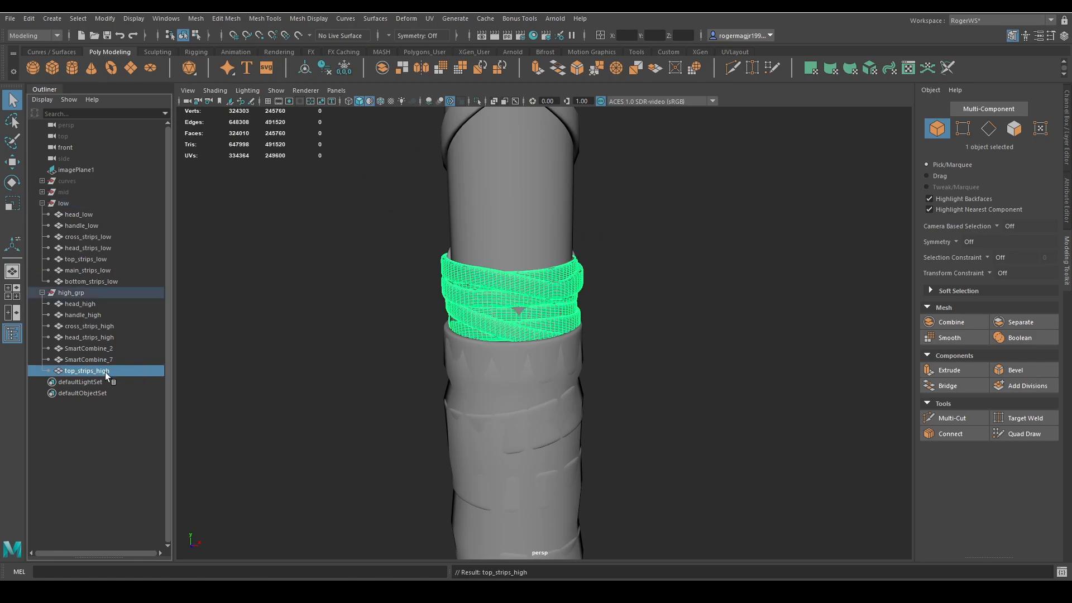
pyautogui.moveTo(105, 372); pyautogui.dragTo(105, 348)
# Step: Rename SmartCombine_2, the high-poly wrap around the main grip, to main_strips_high
pyautogui.click(96, 360)
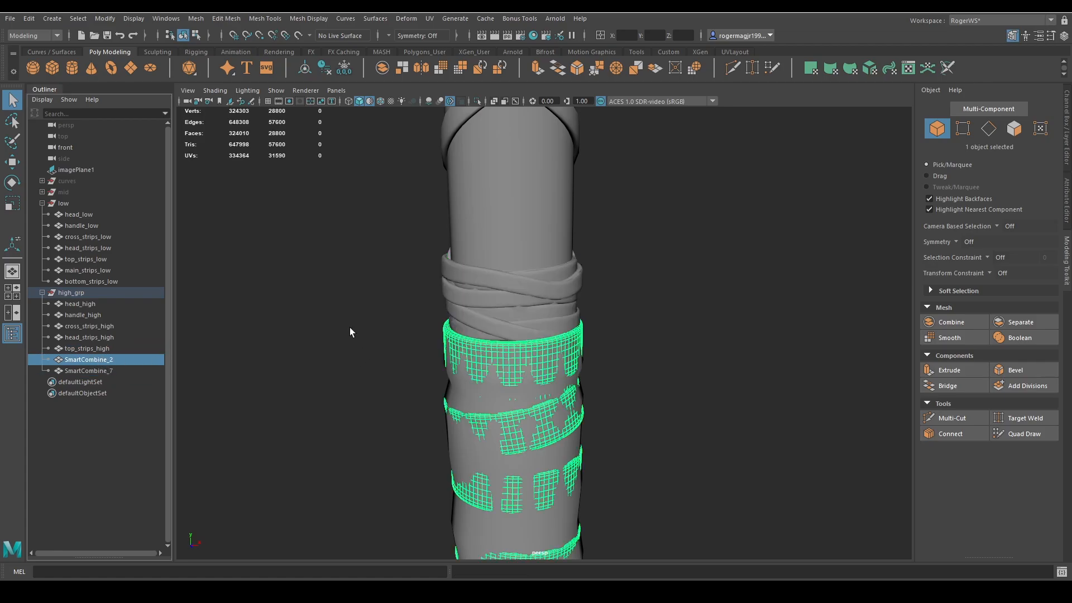
pyautogui.click(76, 267)
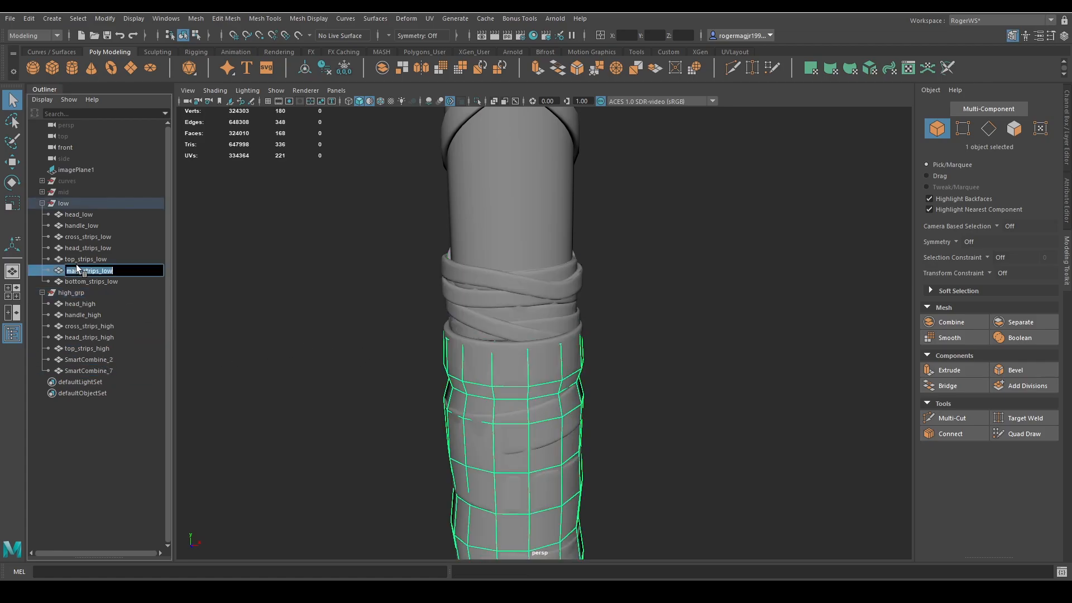
pyautogui.doubleClick(87, 358)
pyautogui.write('main_strips_high')
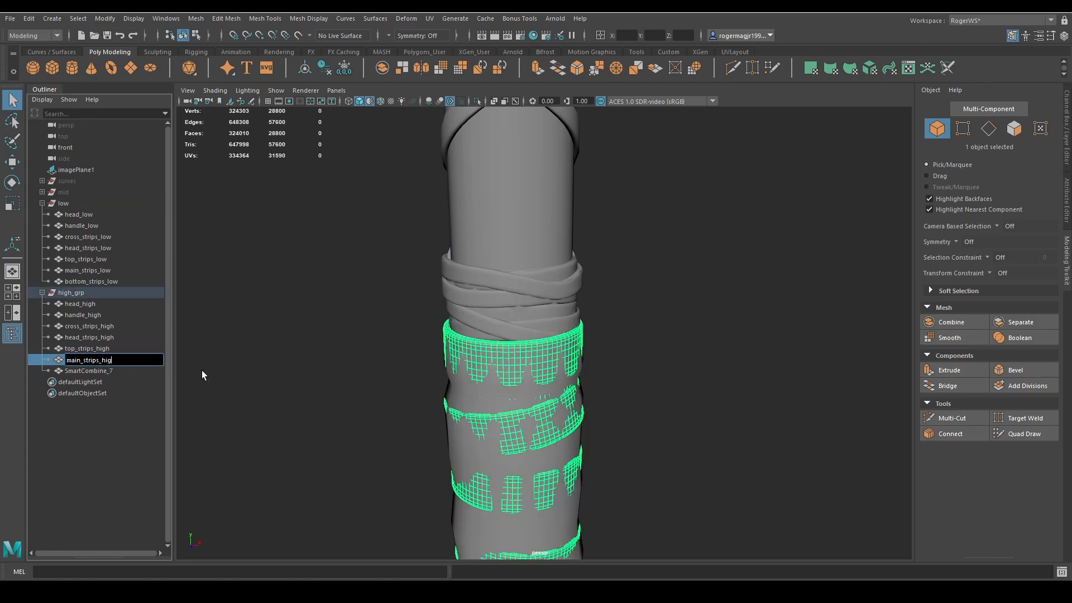
pyautogui.press('Return')
# Step: Rename SmartCombine_7, the high-poly wrap at the lower end of the grip, to bottom_strips_high
pyautogui.click(90, 371)
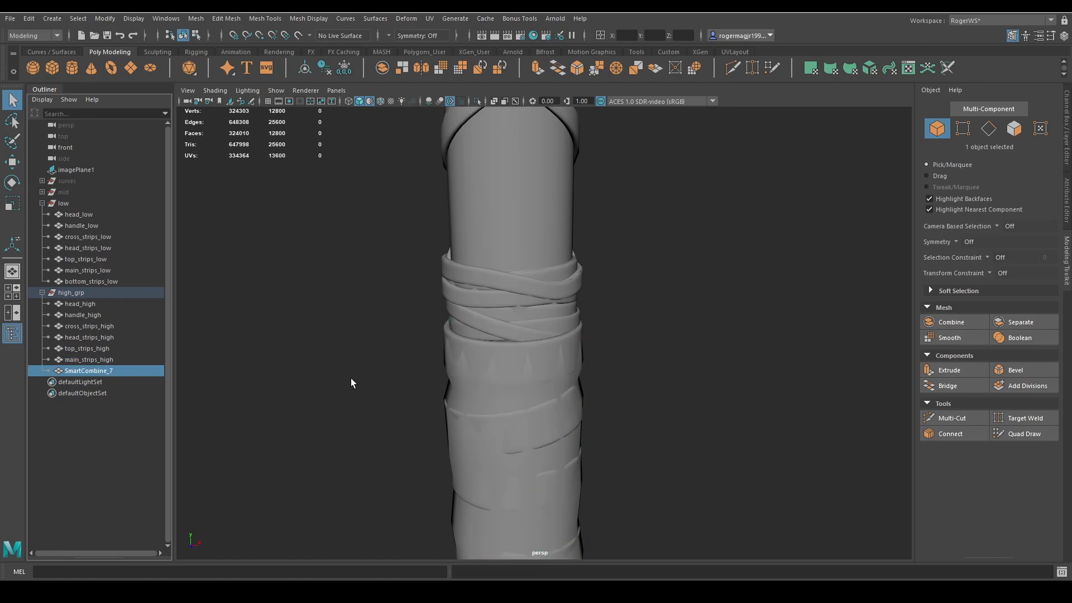
pyautogui.press('f')
pyautogui.doubleClick(89, 282)
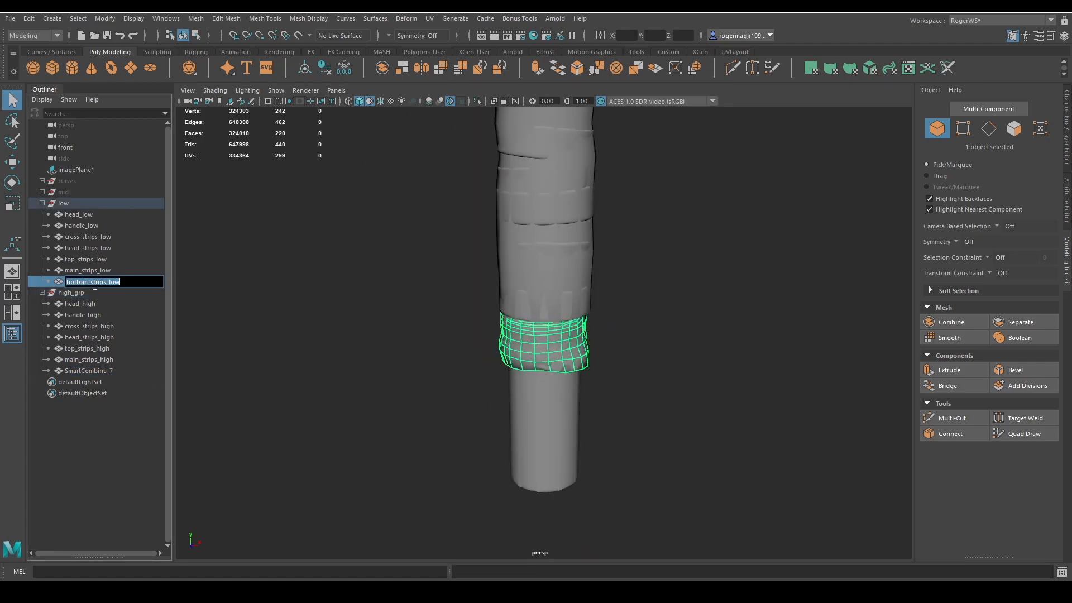
pyautogui.hotkey('ctrl', 'c')
pyautogui.doubleClick(93, 371)
pyautogui.hotkey('ctrl', 'v')
pyautogui.moveTo(112, 371); pyautogui.dragTo(220, 387)
pyautogui.write('high')
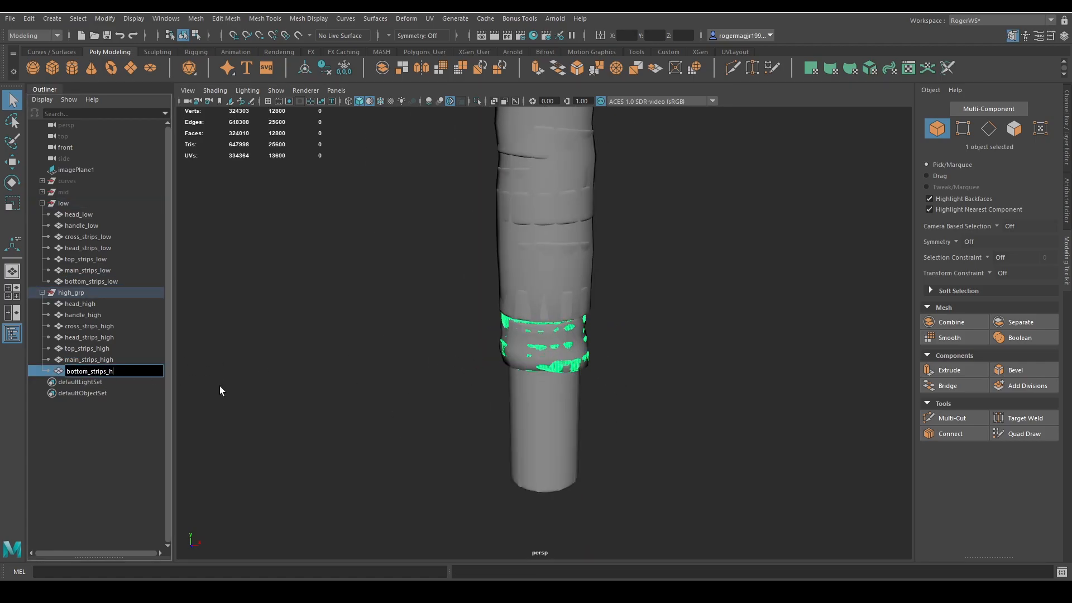
pyautogui.press('Return')
# Step: Clear the selection, check the whole axe, and save the scene
pyautogui.press('f')
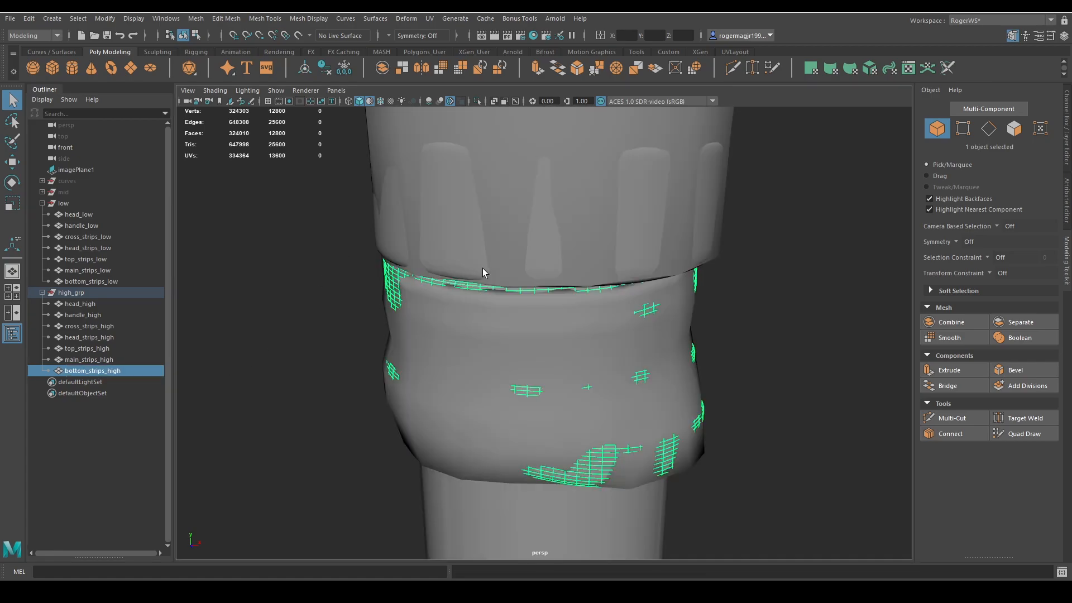
pyautogui.click(762, 297)
pyautogui.scroll(-12, 759, 296)
pyautogui.keyDown('alt'); pyautogui.moveTo(659, 210); pyautogui.dragTo(642, 347, button='middle'); pyautogui.keyUp('alt')
pyautogui.moveTo(642, 347)
pyautogui.keyDown('alt'); pyautogui.mouseDown()
pyautogui.moveTo(691, 344)
pyautogui.moveTo(633, 337)
pyautogui.mouseUp(); pyautogui.keyUp('alt')
pyautogui.hotkey('ctrl', 's')
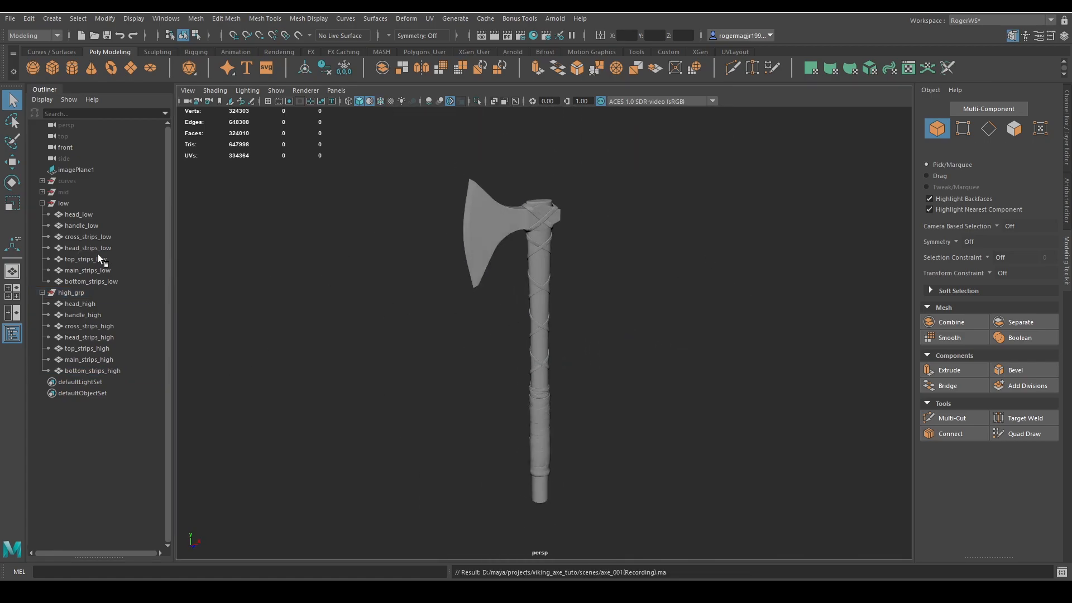
# Step: Isolate the low group and check its head and head strips meshes
pyautogui.click(65, 206)
pyautogui.hotkey('ctrl', '1')
pyautogui.click(612, 218)
pyautogui.keyDown('alt'); pyautogui.moveTo(611, 218); pyautogui.dragTo(607, 289); pyautogui.keyUp('alt')
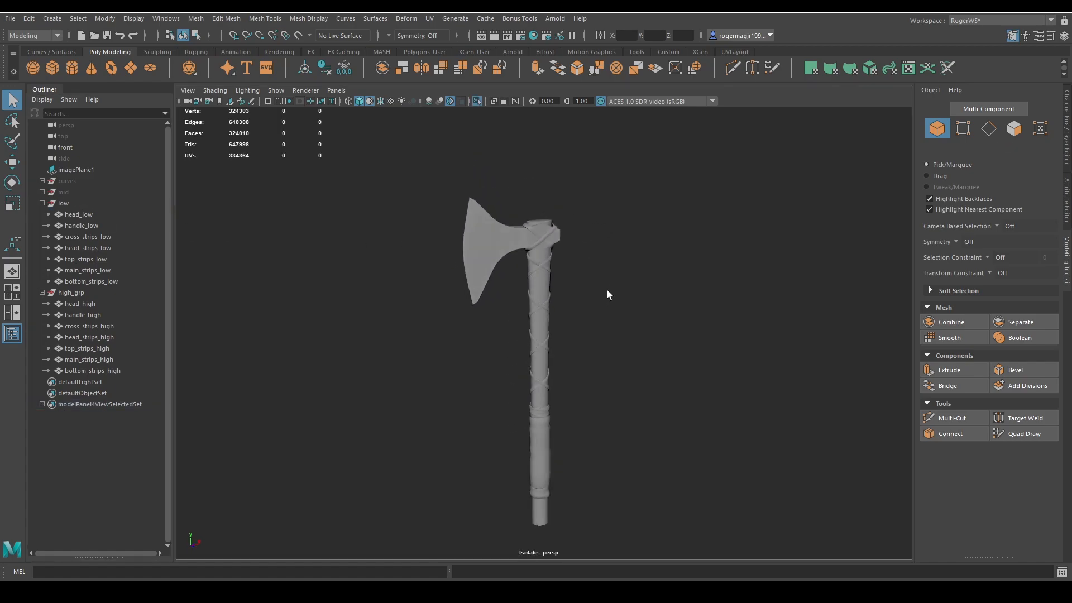
pyautogui.keyDown('alt'); pyautogui.moveTo(608, 290); pyautogui.dragTo(587, 284, button='middle'); pyautogui.keyUp('alt')
pyautogui.click(480, 244)
pyautogui.click(523, 238)
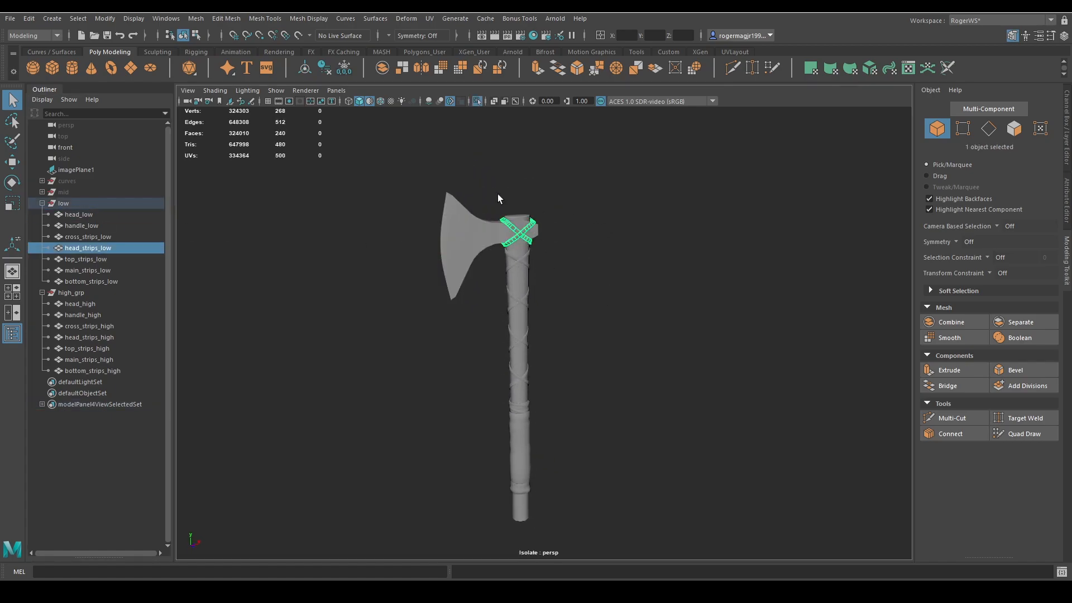
# Step: Leave isolation and export the low group as an FBX named axe_low in the project's exp folder
pyautogui.click(100, 203)
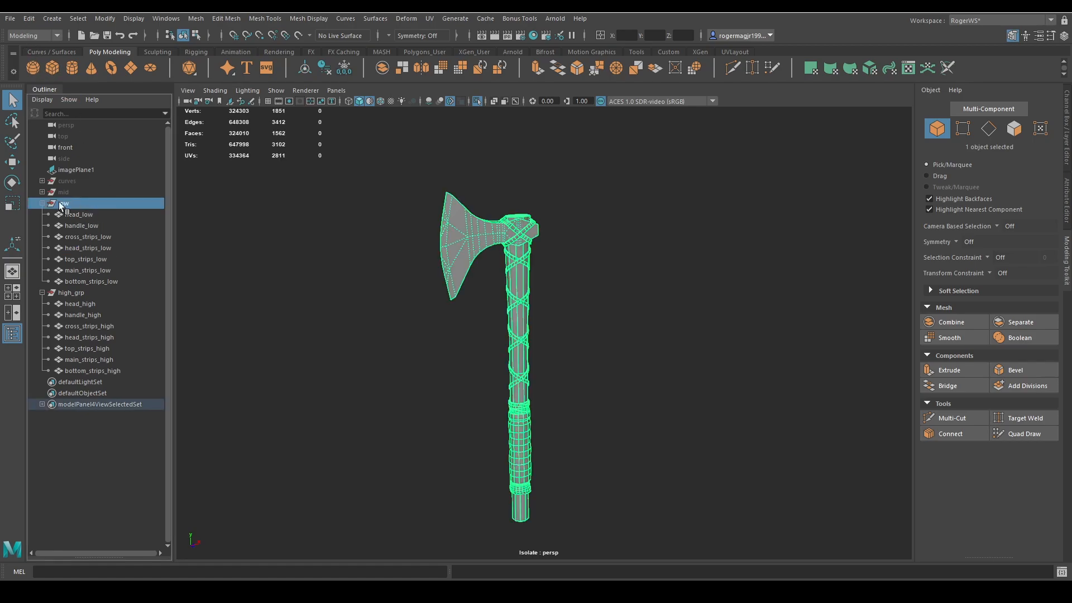
pyautogui.hotkey('ctrl', '1')
pyautogui.click(10, 18)
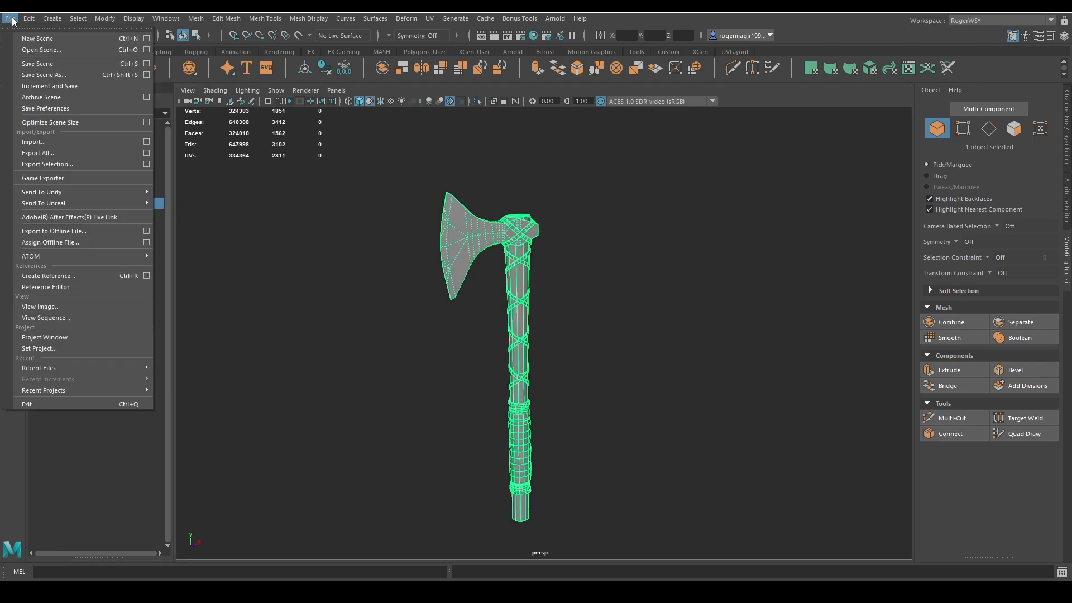
pyautogui.click(66, 165)
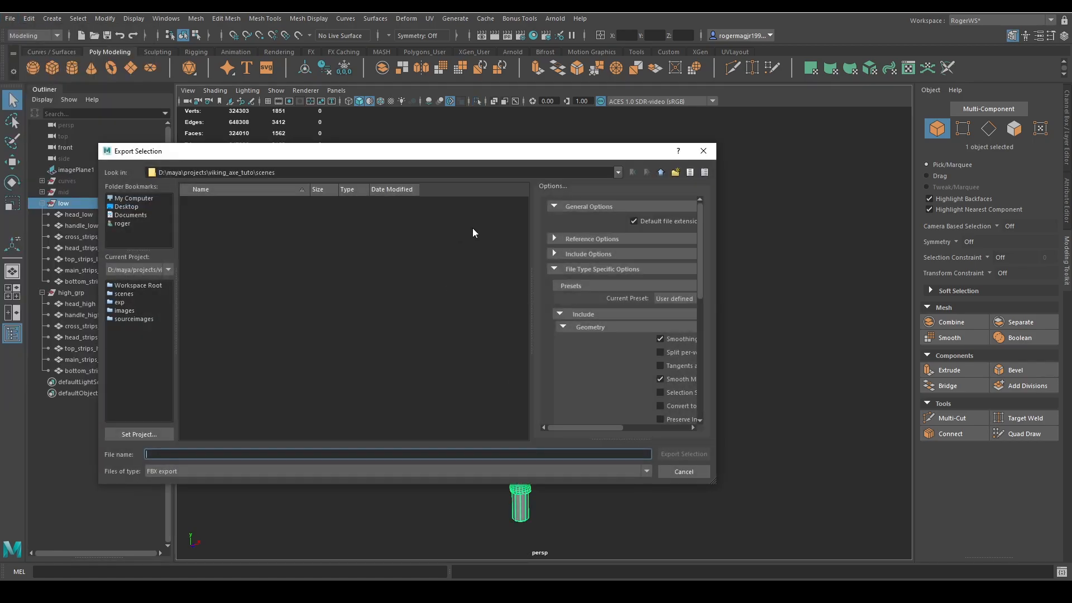
pyautogui.click(662, 172)
pyautogui.doubleClick(207, 213)
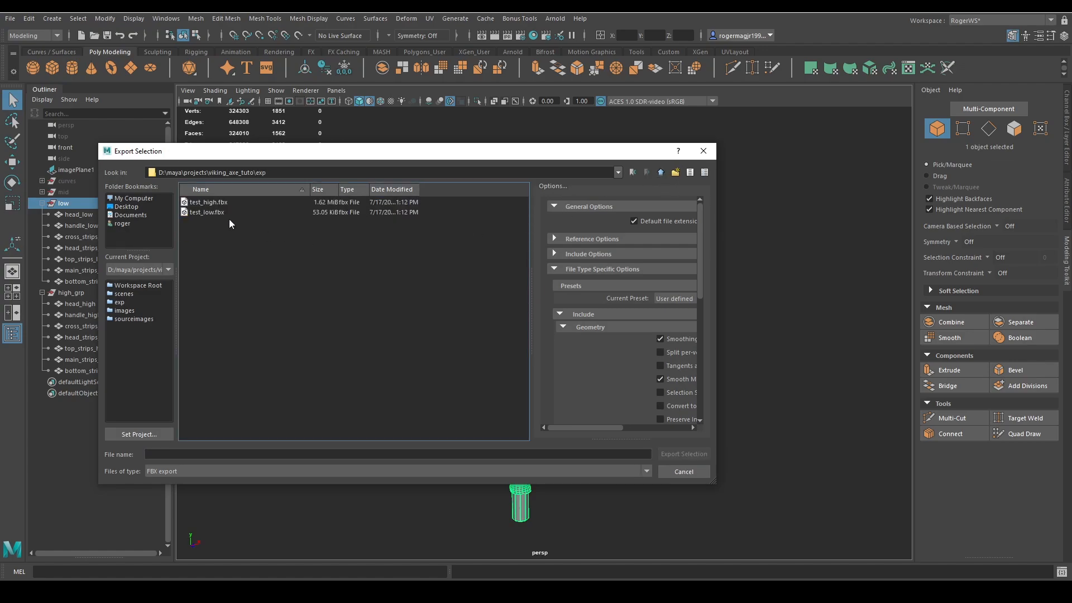
pyautogui.click(225, 213)
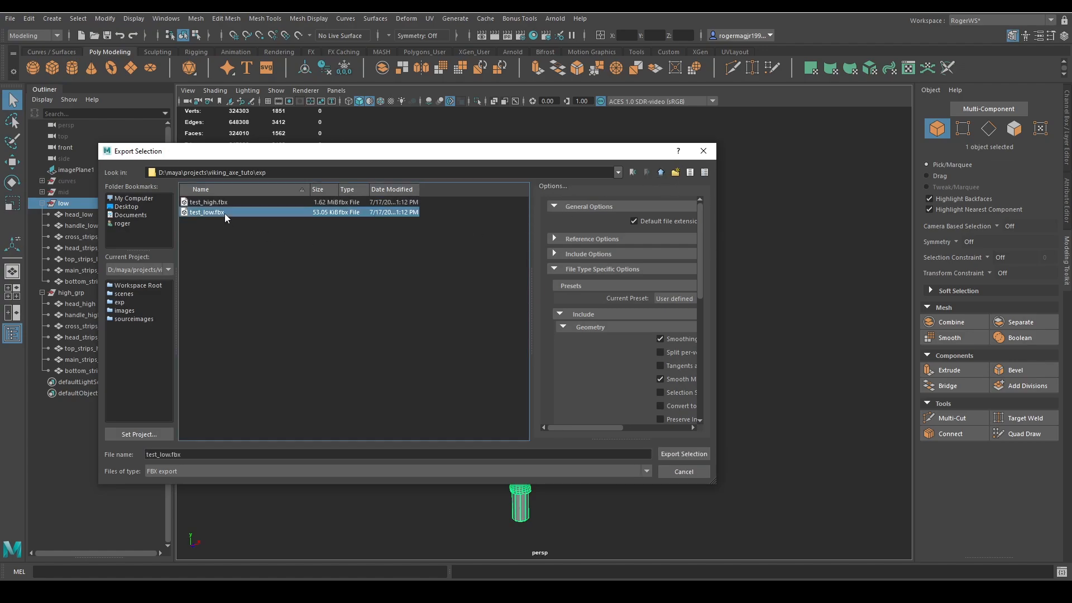
pyautogui.scroll(-3, 618, 390)
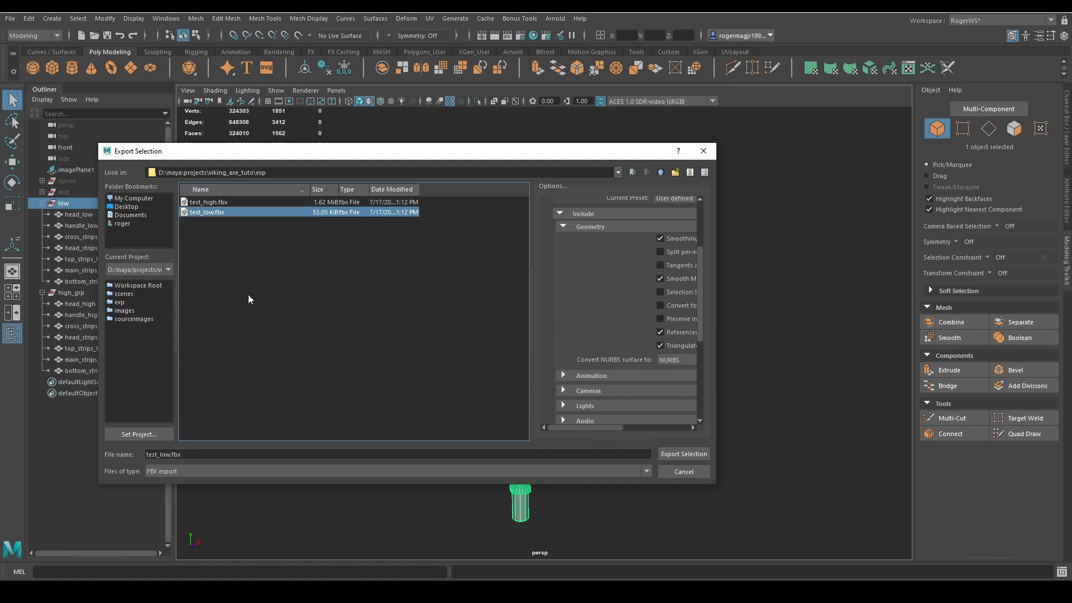
pyautogui.tripleClick(205, 455)
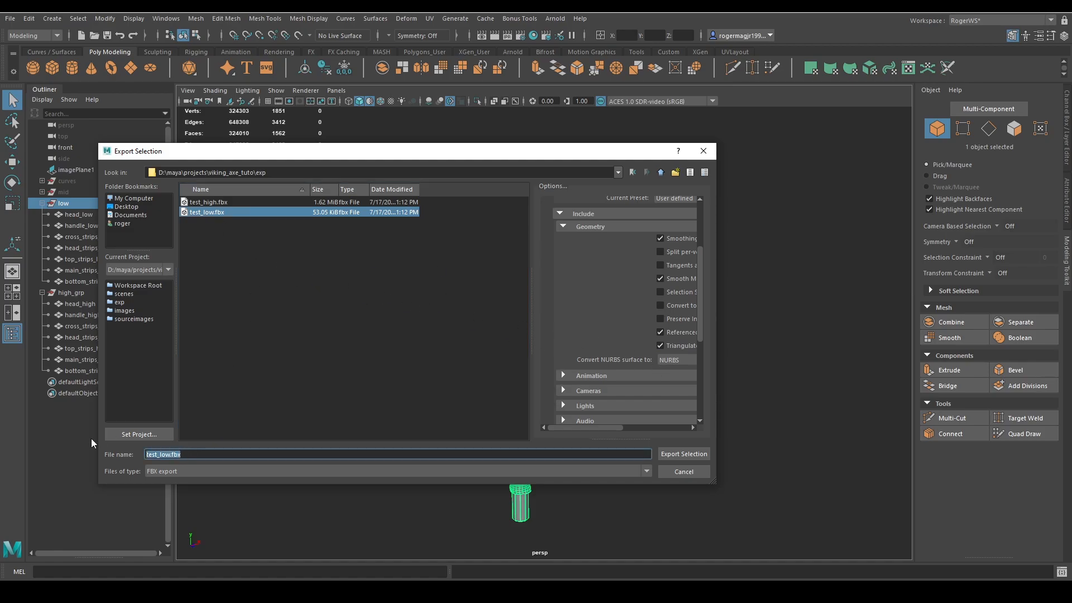
pyautogui.write('axe_low')
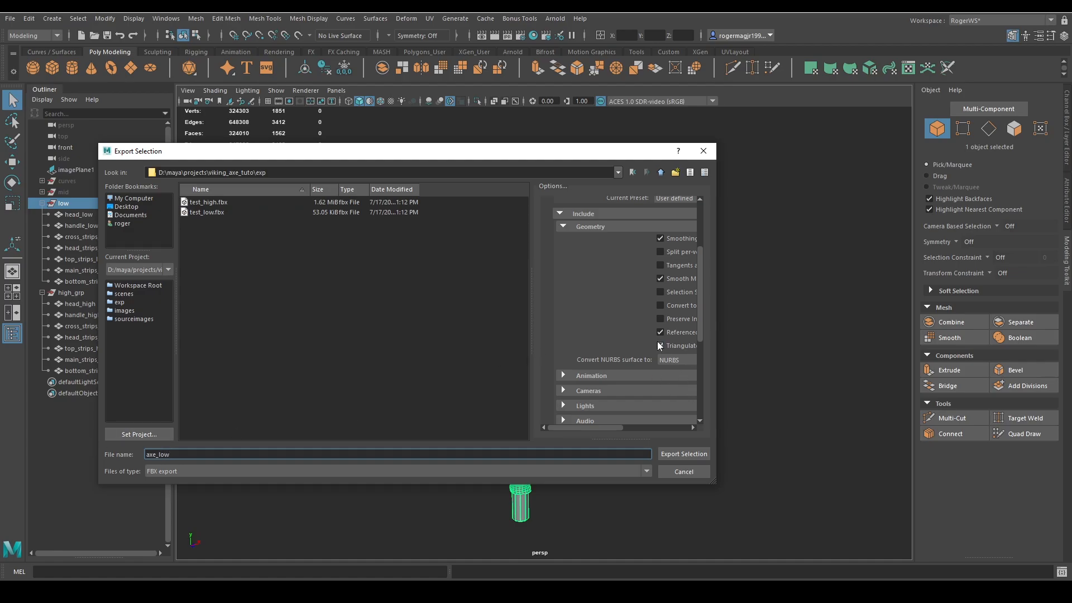
pyautogui.click(684, 453)
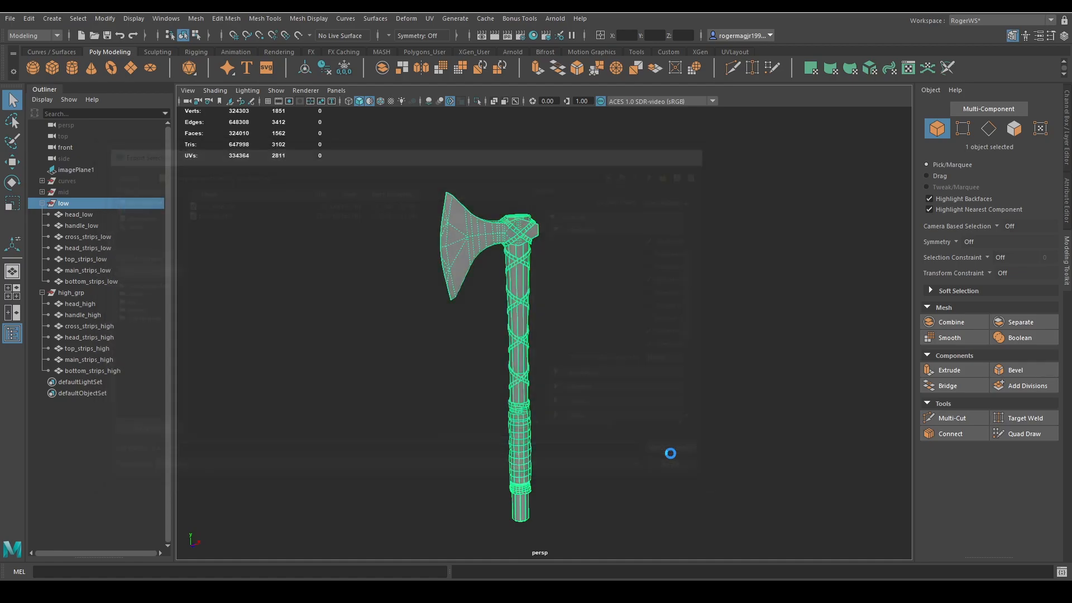
pyautogui.click(695, 405)
# Step: Export the high_grp group as an FBX named axe_high in the exp folder
pyautogui.click(69, 293)
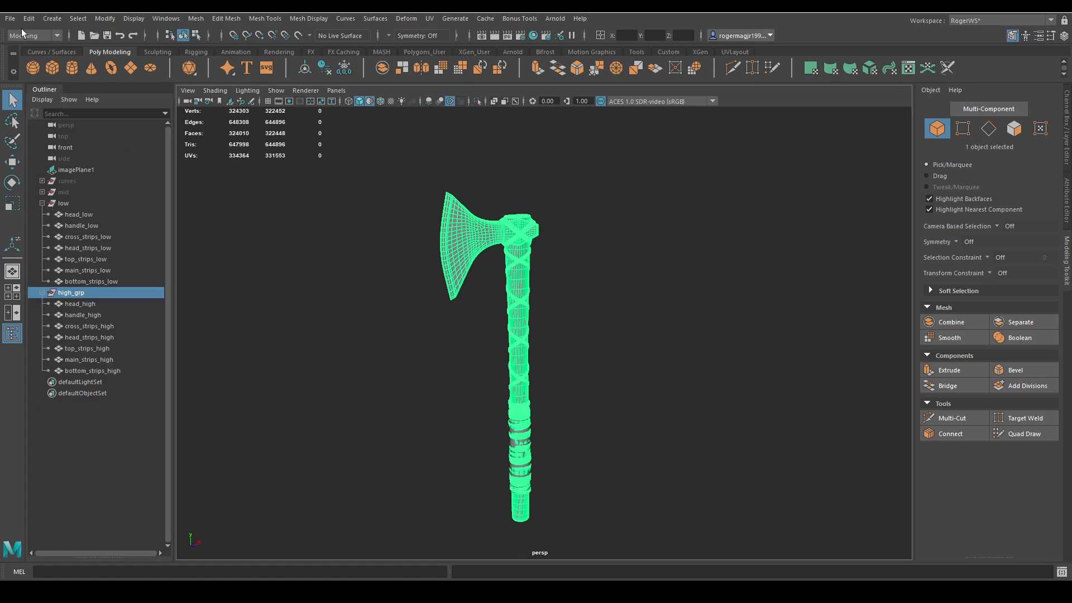
pyautogui.click(11, 19)
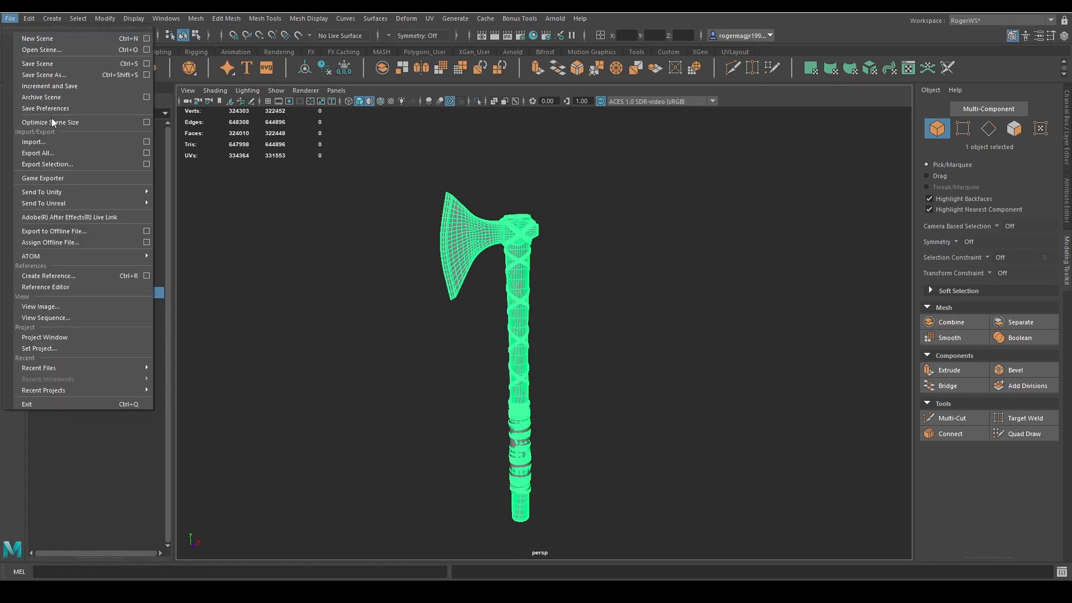
pyautogui.click(41, 165)
pyautogui.click(206, 204)
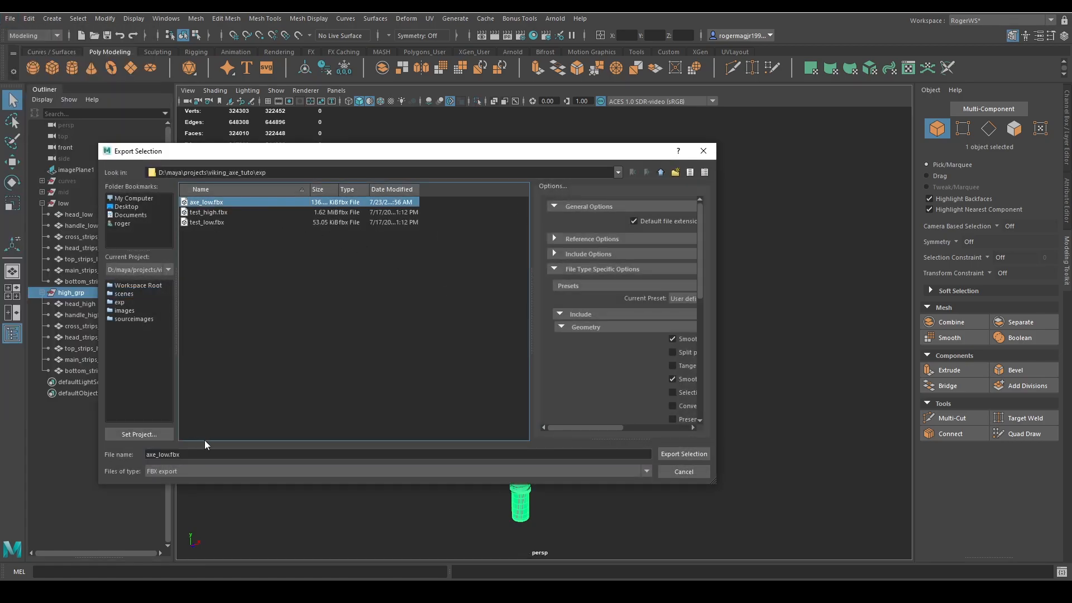
pyautogui.moveTo(158, 455); pyautogui.dragTo(337, 484)
pyautogui.write('high')
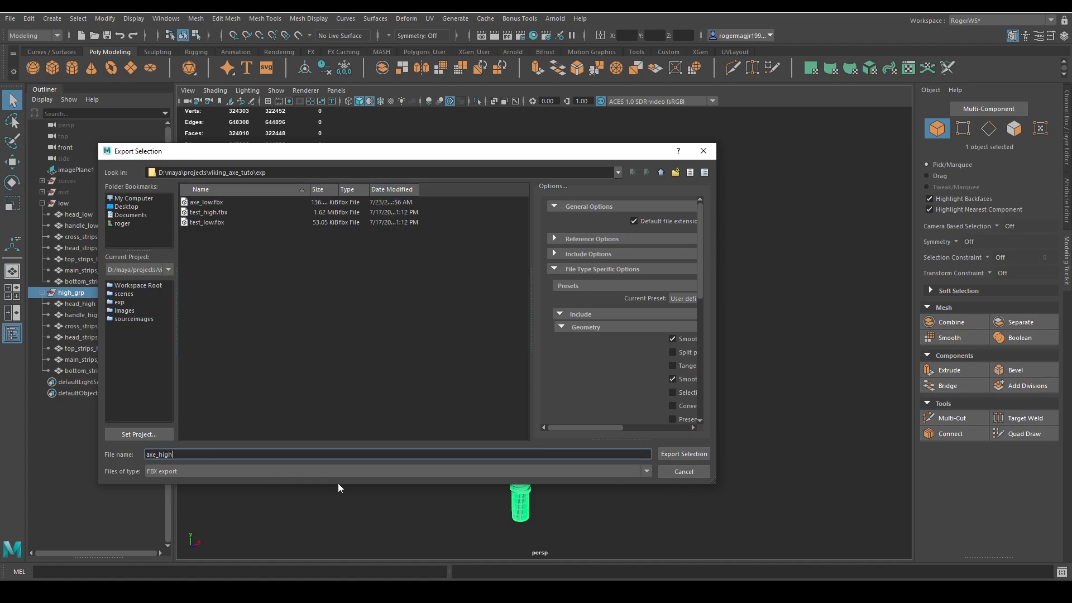
pyautogui.scroll(-2, 706, 410)
pyautogui.click(685, 453)
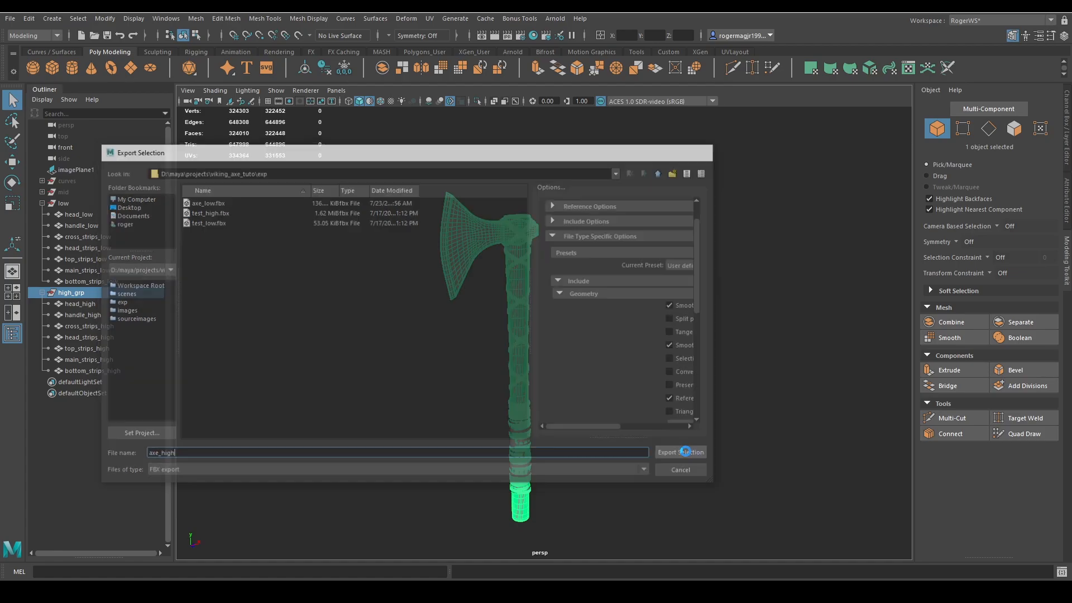
# Step: Examine high_grp in isolation, return to the full scene, and save the scene
pyautogui.hotkey('ctrl', '1')
pyautogui.click(592, 324)
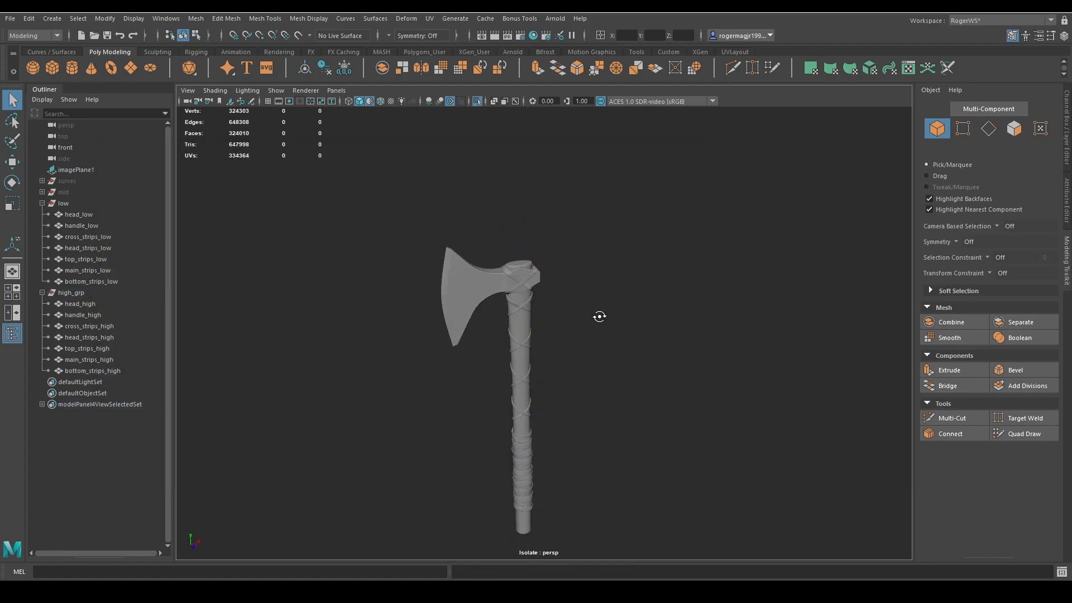
pyautogui.click(71, 294)
pyautogui.hotkey('ctrl', '1')
pyautogui.scroll(5, 630, 286)
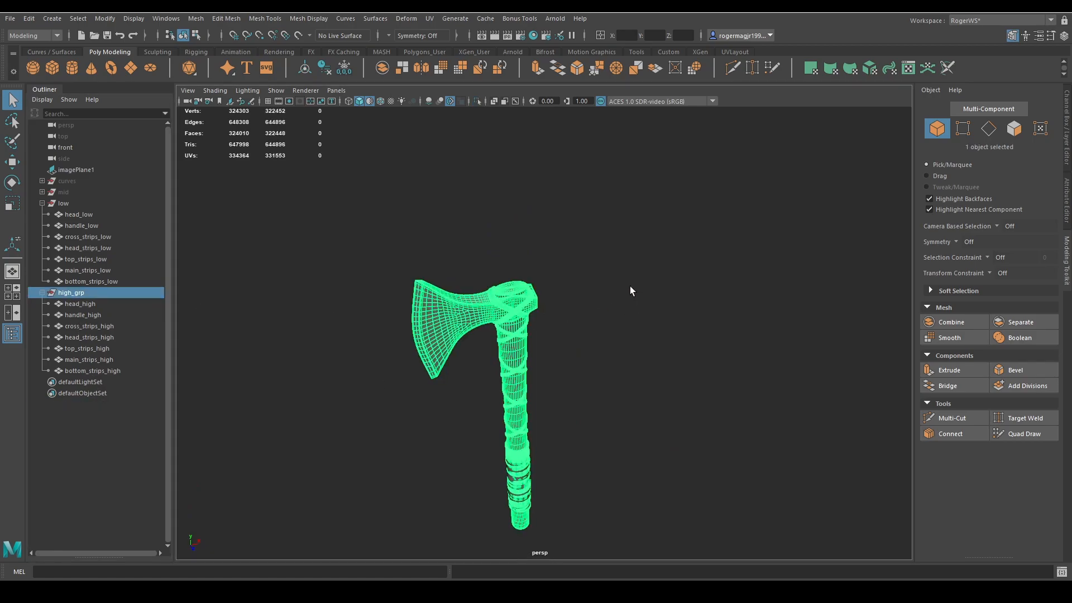
pyautogui.keyDown('alt'); pyautogui.moveTo(611, 275); pyautogui.dragTo(654, 320, button='middle'); pyautogui.keyUp('alt')
pyautogui.keyDown('alt'); pyautogui.moveTo(654, 320); pyautogui.dragTo(602, 327); pyautogui.keyUp('alt')
pyautogui.hotkey('ctrl', 's')
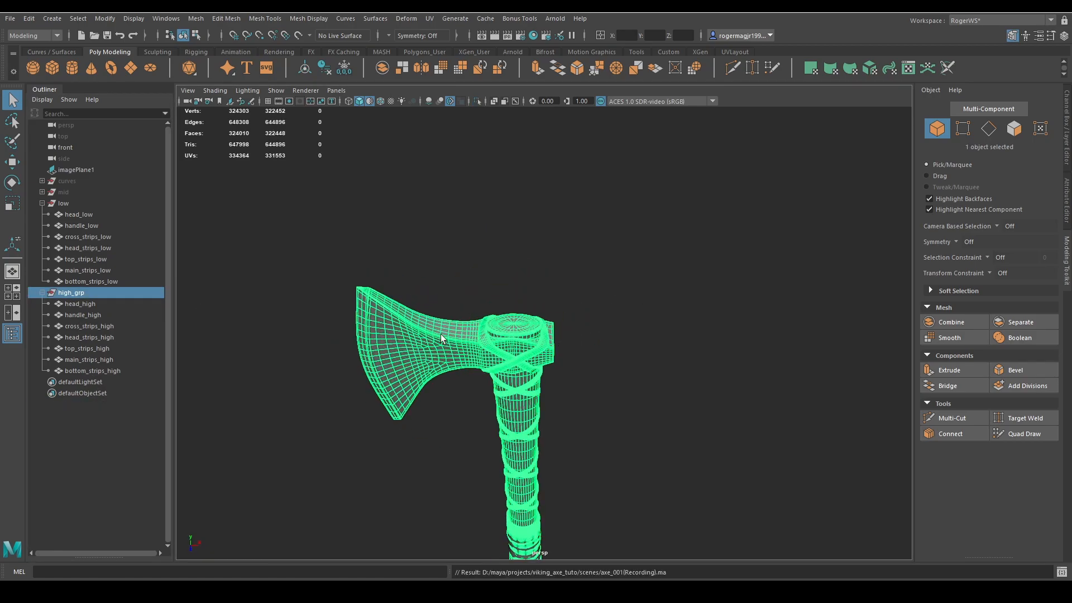
# Step: Isolate the high-poly axe head and examine its shape around the handle opening
pyautogui.click(440, 334)
pyautogui.click(84, 293)
pyautogui.click(79, 215)
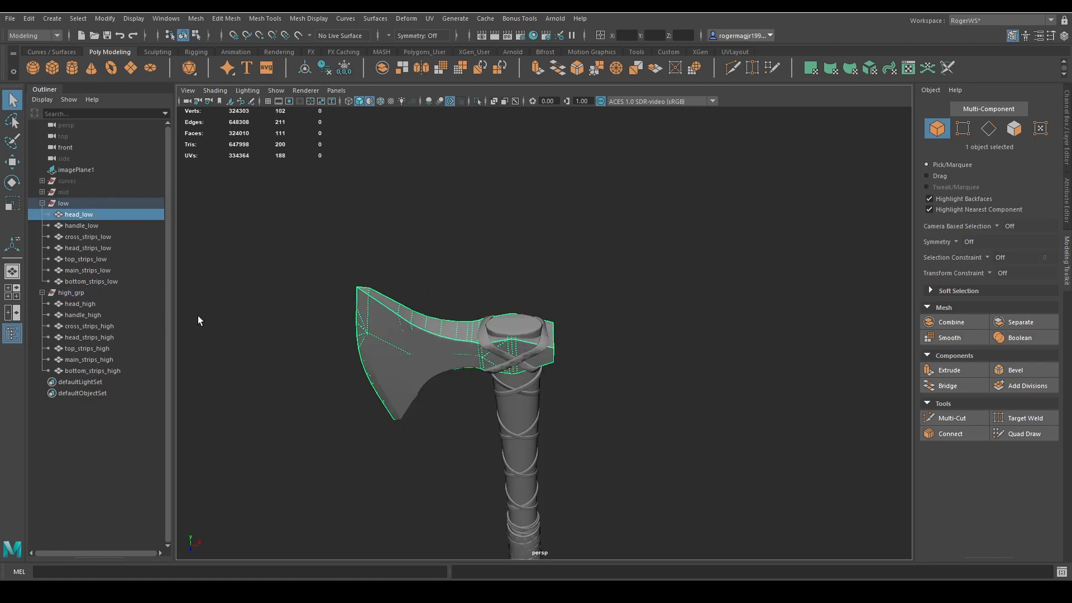
pyautogui.click(410, 353)
pyautogui.hotkey('ctrl', '1')
pyautogui.click(620, 323)
pyautogui.keyDown('alt'); pyautogui.moveTo(620, 323); pyautogui.dragTo(717, 372); pyautogui.keyUp('alt')
pyautogui.click(556, 350)
pyautogui.click(519, 360)
# Step: Isolate head_low to examine the low-poly axe head, then show the whole axe again with head_low selected
pyautogui.click(65, 205)
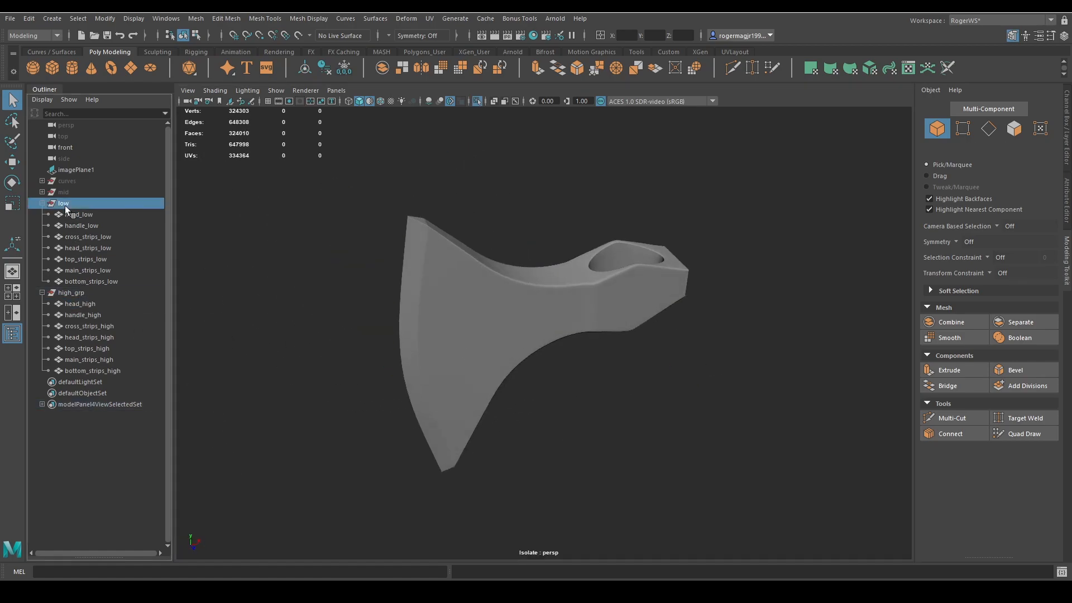
pyautogui.hotkey('ctrl', '1')
pyautogui.hotkey('ctrl', '1')
pyautogui.hotkey('ctrl', '1')
pyautogui.hotkey('ctrl', '1')
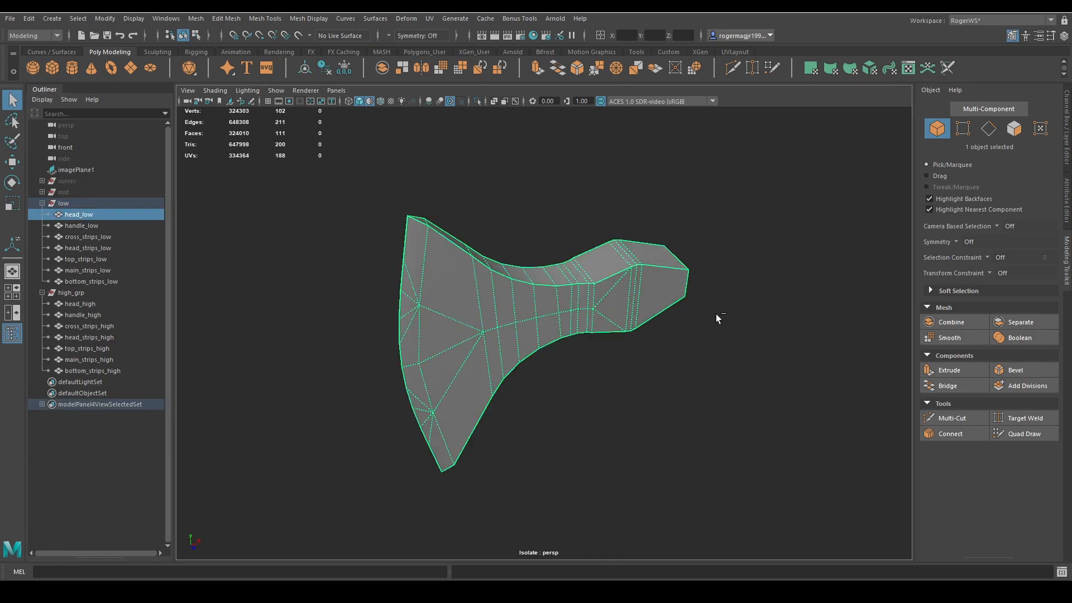
pyautogui.keyDown('alt'); pyautogui.moveTo(716, 313); pyautogui.dragTo(577, 342); pyautogui.keyUp('alt')
pyautogui.click(699, 345)
pyautogui.hotkey('ctrl', 'z')
pyautogui.hotkey('ctrl', '1')
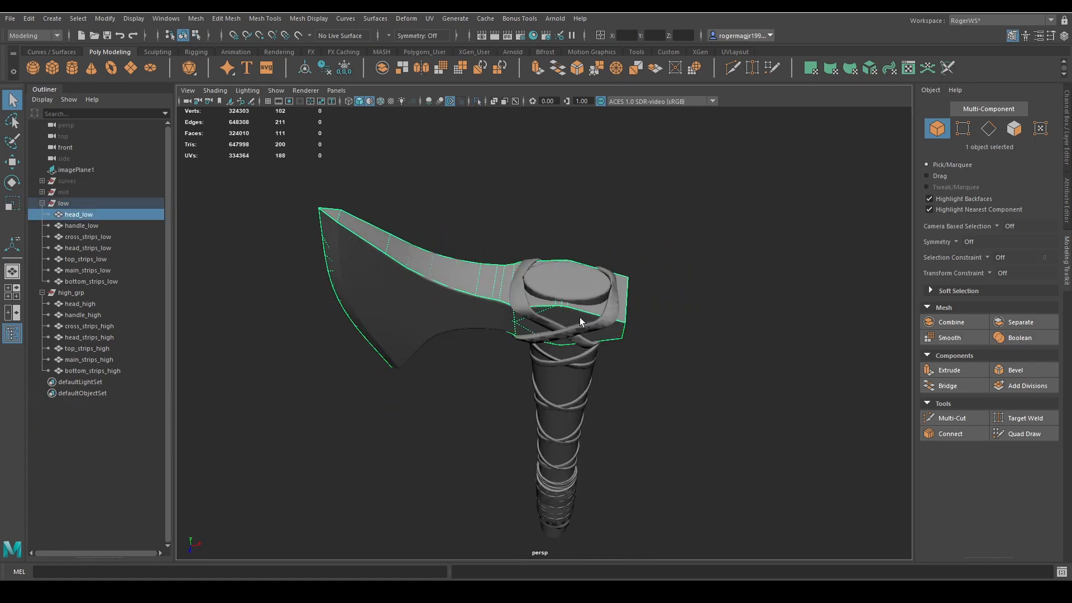
# Step: Isolate high_grp, then head_high on its own to examine the head's shape, and show the full scene again
pyautogui.click(71, 292)
pyautogui.hotkey('ctrl', '1')
pyautogui.click(686, 323)
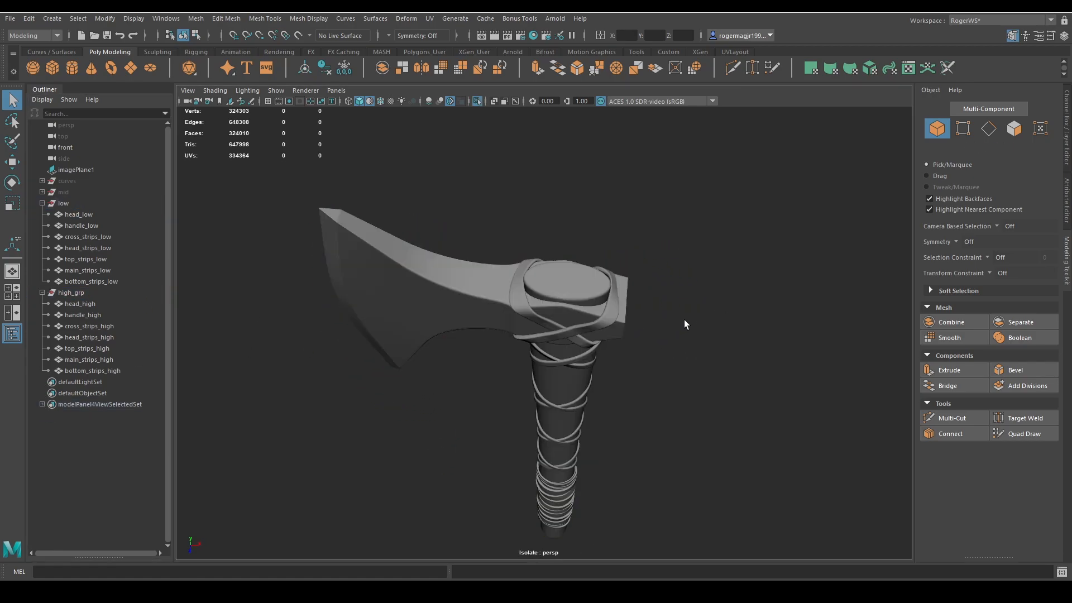
pyautogui.keyDown('alt'); pyautogui.moveTo(686, 323); pyautogui.dragTo(557, 372); pyautogui.keyUp('alt')
pyautogui.click(537, 357)
pyautogui.hotkey('ctrl', '1')
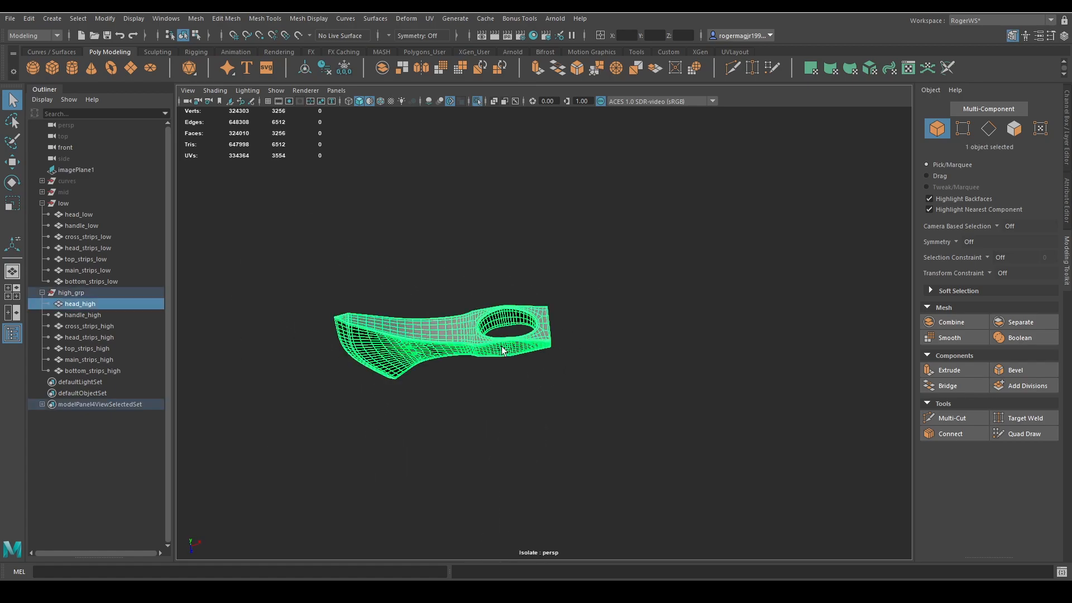
pyautogui.click(608, 349)
pyautogui.keyDown('alt'); pyautogui.moveTo(609, 350); pyautogui.dragTo(531, 296); pyautogui.keyUp('alt')
pyautogui.hotkey('ctrl', '1')
# Step: Isolate high_grp, examine the high-poly axe from several angles, and save the scene
pyautogui.click(75, 294)
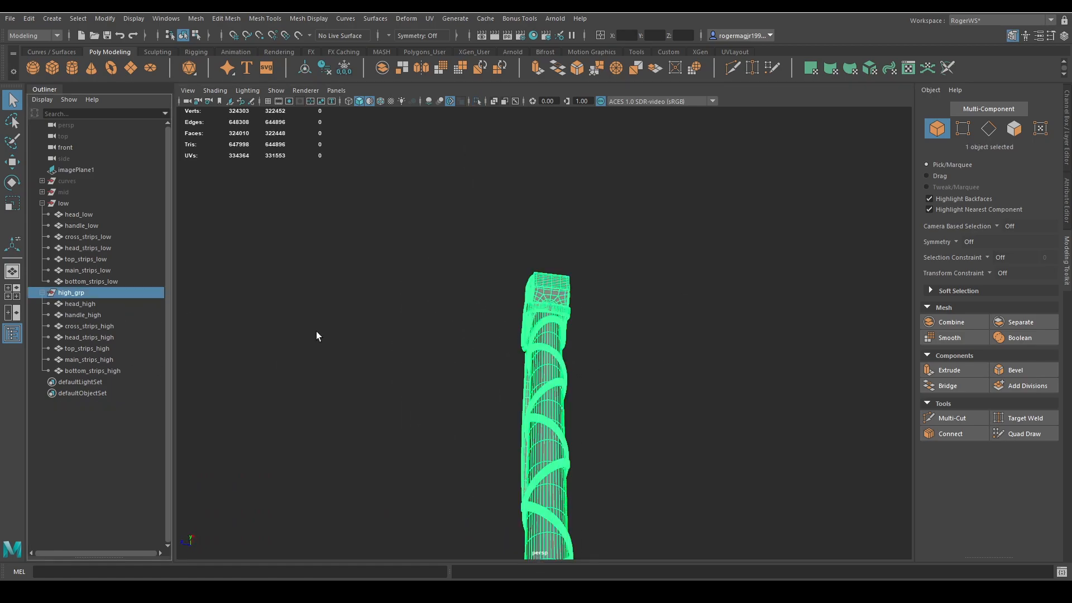
pyautogui.hotkey('ctrl', '1')
pyautogui.click(618, 330)
pyautogui.moveTo(617, 330)
pyautogui.keyDown('alt'); pyautogui.mouseDown()
pyautogui.moveTo(661, 344)
pyautogui.moveTo(598, 319)
pyautogui.moveTo(584, 354)
pyautogui.moveTo(414, 370)
pyautogui.moveTo(364, 346)
pyautogui.moveTo(546, 297)
pyautogui.moveTo(603, 344)
pyautogui.moveTo(672, 378)
pyautogui.mouseUp(); pyautogui.keyUp('alt')
pyautogui.moveTo(614, 310)
pyautogui.keyDown('alt'); pyautogui.mouseDown()
pyautogui.moveTo(467, 299)
pyautogui.moveTo(608, 302)
pyautogui.mouseUp(); pyautogui.keyUp('alt')
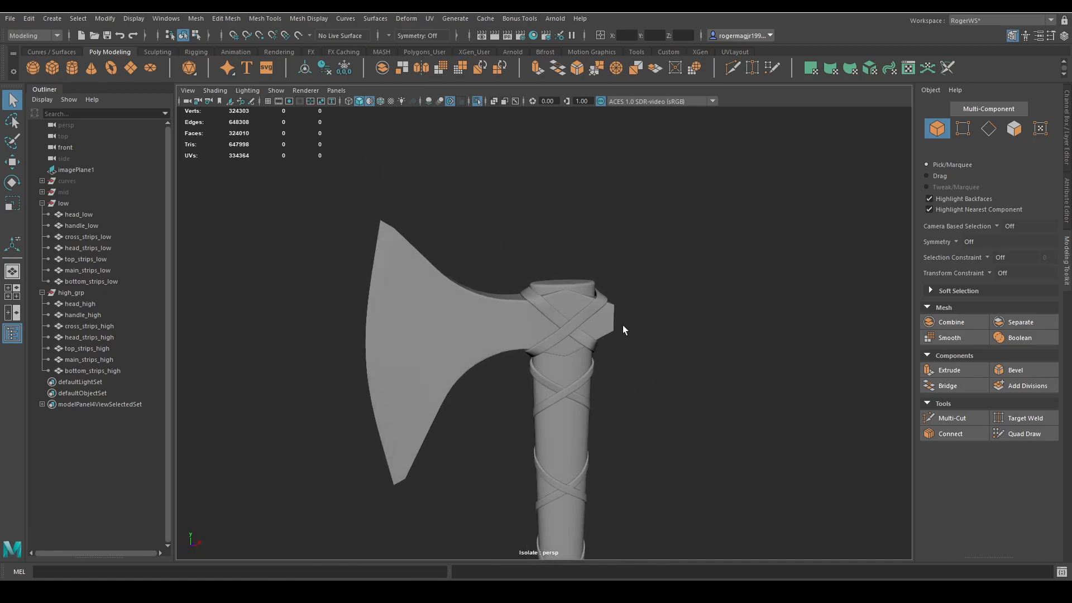
pyautogui.scroll(-3, 626, 326)
pyautogui.keyDown('alt'); pyautogui.moveTo(625, 339); pyautogui.dragTo(599, 295, button='middle'); pyautogui.keyUp('alt')
pyautogui.hotkey('ctrl', 's')
pyautogui.keyDown('alt'); pyautogui.moveTo(632, 343); pyautogui.dragTo(608, 293, button='middle'); pyautogui.keyUp('alt')
pyautogui.scroll(-2, 608, 293)
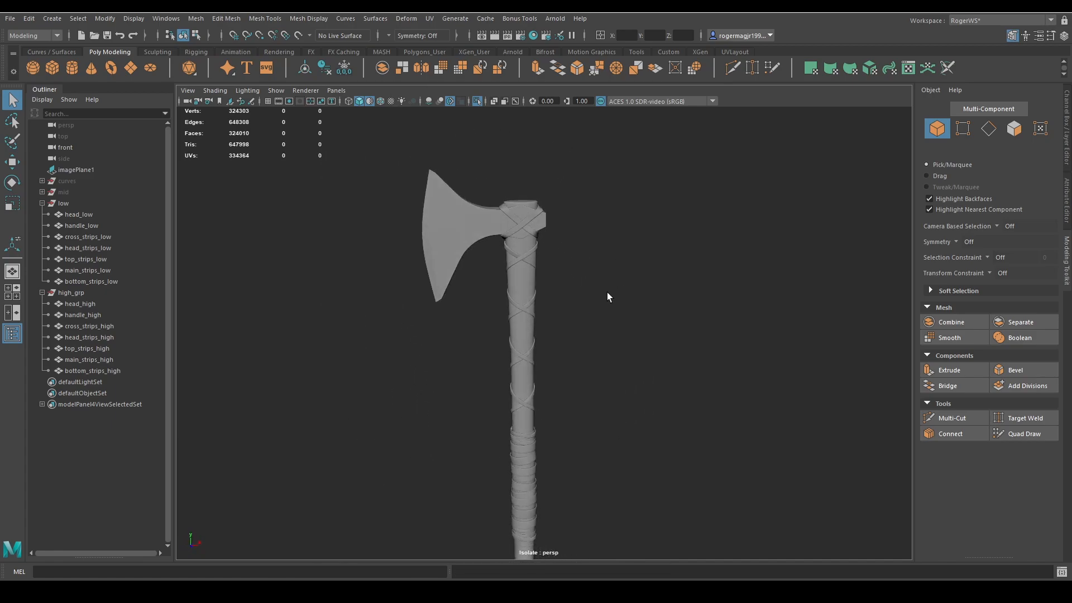
pyautogui.keyDown('alt'); pyautogui.moveTo(608, 297); pyautogui.dragTo(604, 386); pyautogui.keyUp('alt')
# Step: Isolate the low group, examine the low-poly axe from above and from the side, and save the scene
pyautogui.click(64, 206)
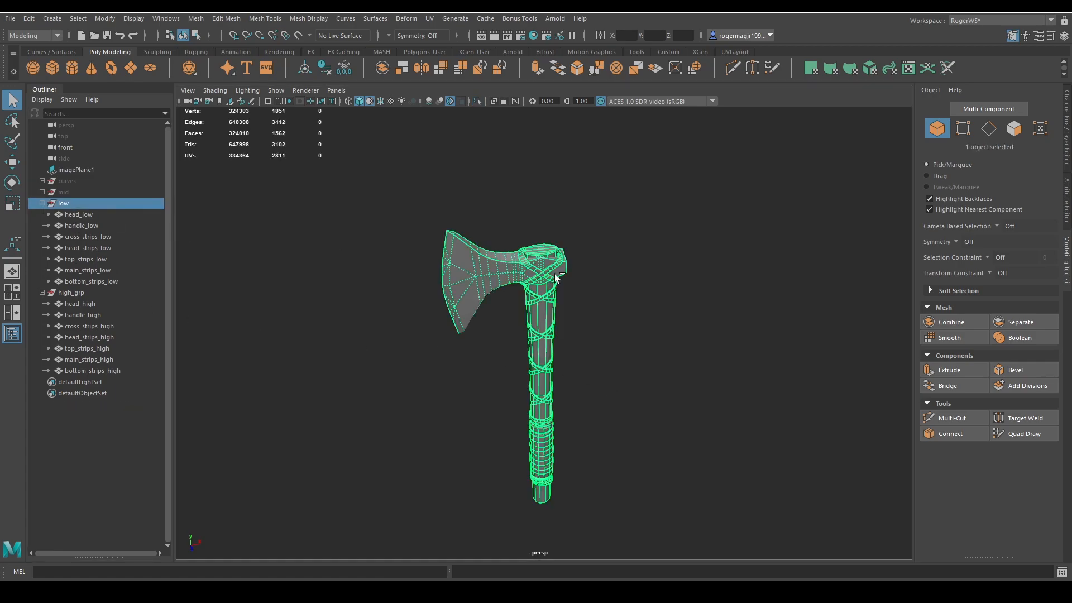
pyautogui.moveTo(629, 277)
pyautogui.keyDown('alt'); pyautogui.mouseDown()
pyautogui.moveTo(628, 306)
pyautogui.moveTo(620, 288)
pyautogui.mouseUp(); pyautogui.keyUp('alt')
pyautogui.press('Down')
pyautogui.click(620, 287)
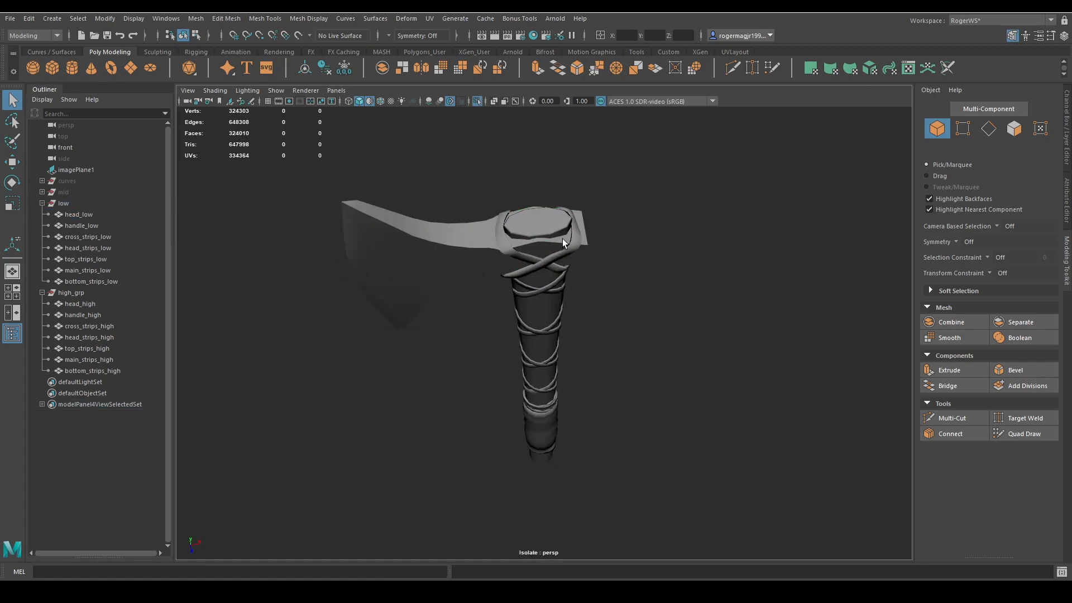
pyautogui.moveTo(562, 239)
pyautogui.keyDown('alt'); pyautogui.mouseDown()
pyautogui.moveTo(578, 222)
pyautogui.moveTo(557, 219)
pyautogui.mouseUp(); pyautogui.keyUp('alt')
pyautogui.scroll(2, 557, 219)
pyautogui.keyDown('alt'); pyautogui.moveTo(551, 173); pyautogui.dragTo(603, 311); pyautogui.keyUp('alt')
pyautogui.scroll(-3, 609, 282)
pyautogui.keyDown('alt'); pyautogui.moveTo(604, 308); pyautogui.dragTo(547, 271, button='middle'); pyautogui.keyUp('alt')
pyautogui.hotkey('ctrl', 's')
pyautogui.keyDown('alt'); pyautogui.moveTo(547, 271); pyautogui.dragTo(584, 287); pyautogui.keyUp('alt')
pyautogui.scroll(1, 584, 287)
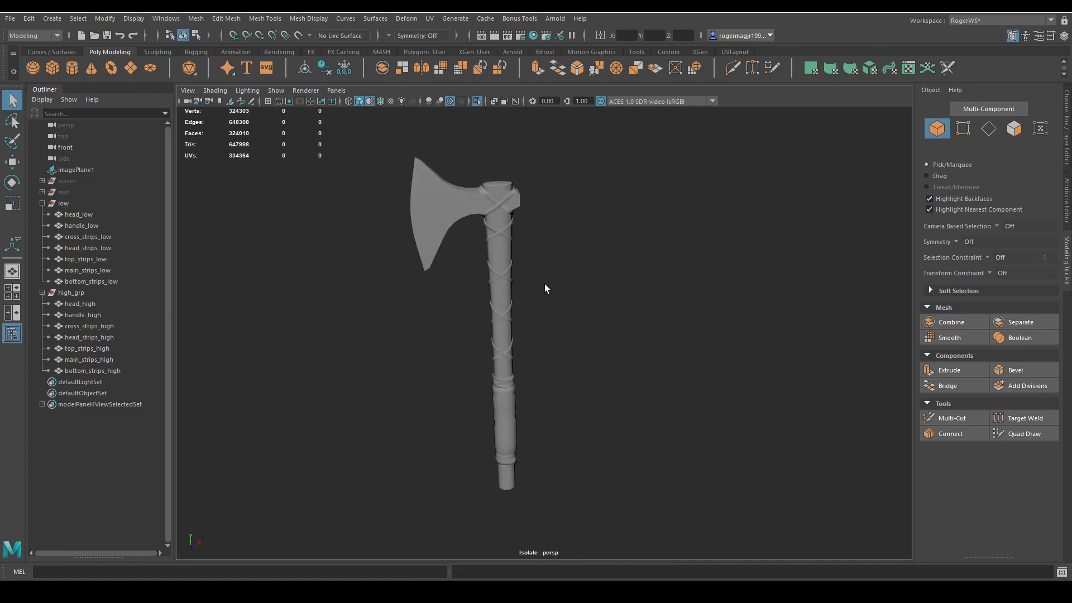
pyautogui.keyDown('alt'); pyautogui.moveTo(622, 286); pyautogui.dragTo(655, 297, button='middle'); pyautogui.keyUp('alt')
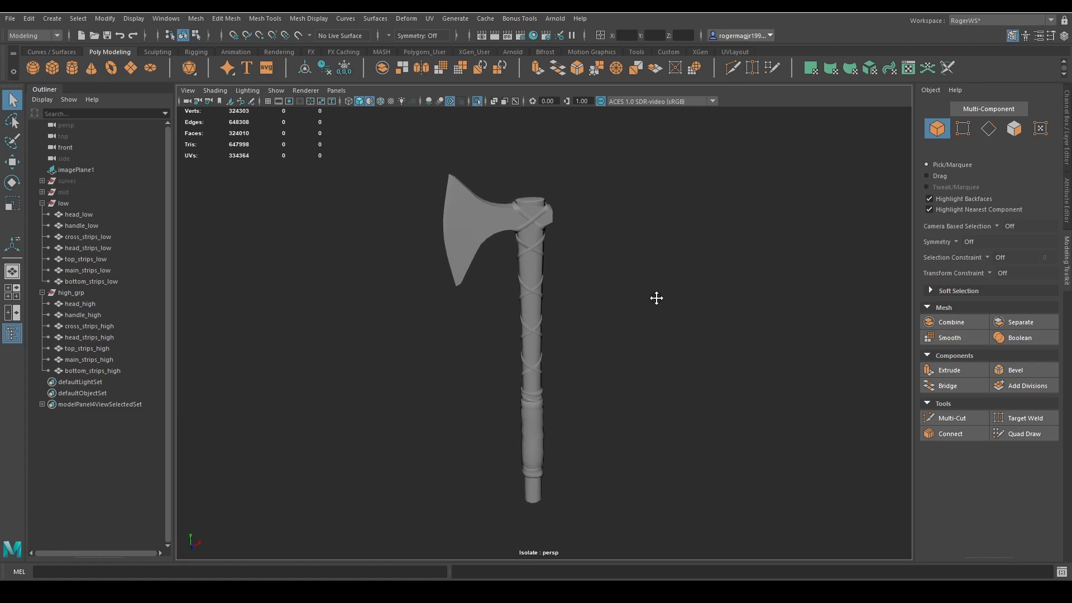
pyautogui.keyDown('alt'); pyautogui.moveTo(655, 297); pyautogui.dragTo(636, 334); pyautogui.keyUp('alt')
pyautogui.keyDown('alt'); pyautogui.moveTo(648, 307); pyautogui.dragTo(632, 246, button='middle'); pyautogui.keyUp('alt')
pyautogui.keyDown('alt'); pyautogui.moveTo(679, 274); pyautogui.dragTo(608, 347); pyautogui.keyUp('alt')
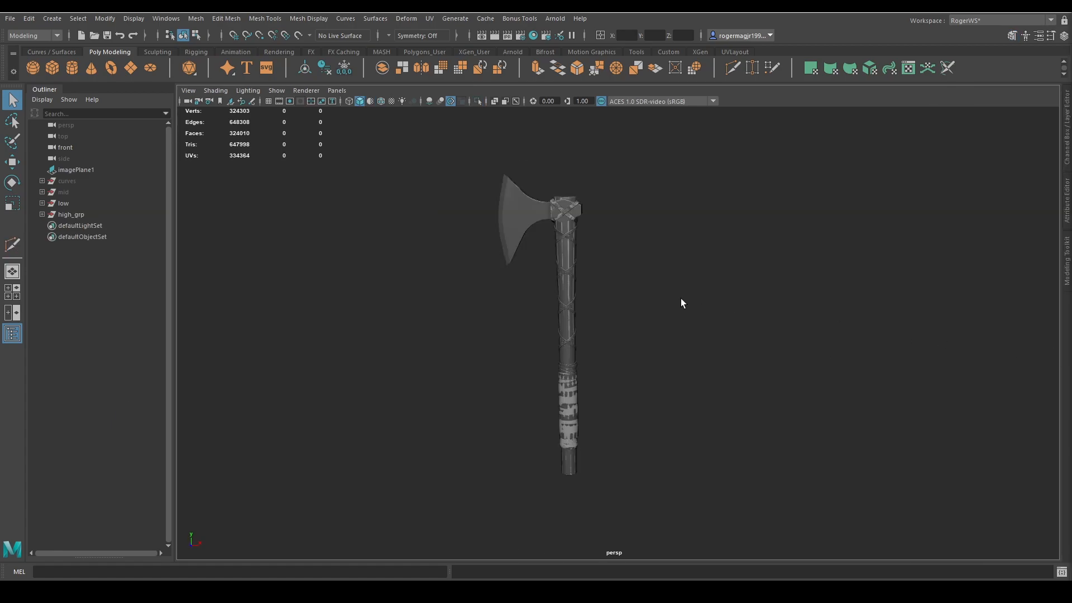
# Step: Isolate high_grp to pick out the high-poly axe head, then bring back the full scene with the head selected
pyautogui.keyDown('alt'); pyautogui.moveTo(681, 299); pyautogui.dragTo(747, 301, button='middle'); pyautogui.keyUp('alt')
pyautogui.scroll(3, 715, 338)
pyautogui.keyDown('alt'); pyautogui.moveTo(746, 302); pyautogui.dragTo(755, 314); pyautogui.keyUp('alt')
pyautogui.keyDown('alt'); pyautogui.moveTo(718, 273); pyautogui.dragTo(738, 296, button='middle'); pyautogui.keyUp('alt')
pyautogui.keyDown('alt'); pyautogui.moveTo(738, 297); pyautogui.dragTo(737, 307); pyautogui.keyUp('alt')
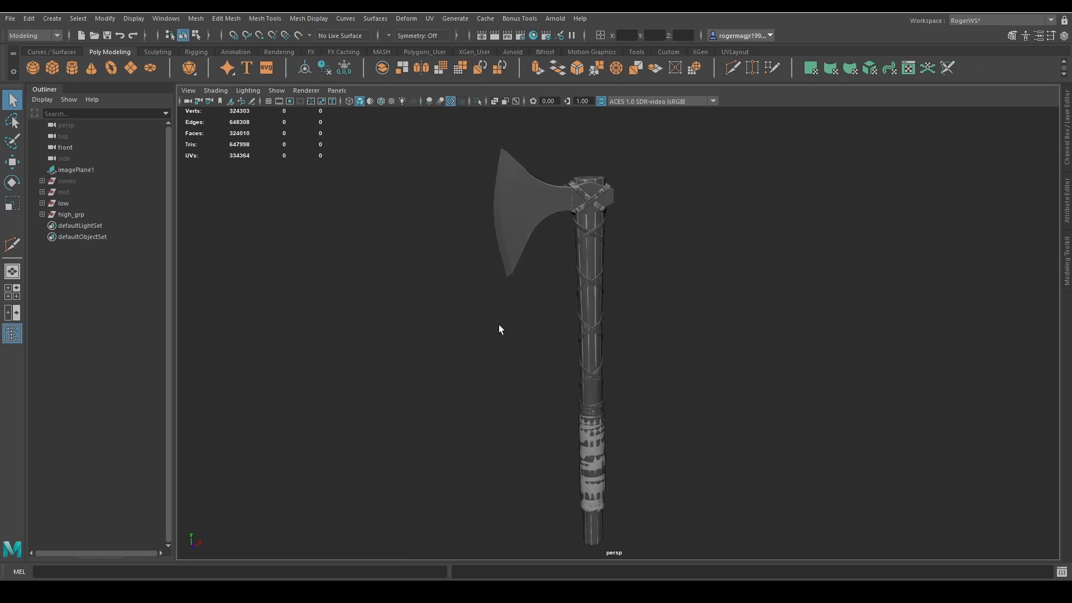
pyautogui.click(84, 216)
pyautogui.hotkey('ctrl', '1')
pyautogui.keyDown('alt'); pyautogui.moveTo(552, 283); pyautogui.dragTo(582, 345, button='middle'); pyautogui.keyUp('alt')
pyautogui.click(560, 275)
pyautogui.keyDown('alt'); pyautogui.moveTo(668, 305); pyautogui.dragTo(680, 297); pyautogui.keyUp('alt')
pyautogui.keyDown('alt'); pyautogui.moveTo(680, 296); pyautogui.dragTo(694, 316, button='middle'); pyautogui.keyUp('alt')
pyautogui.scroll(2, 694, 316)
pyautogui.hotkey('ctrl', '1')
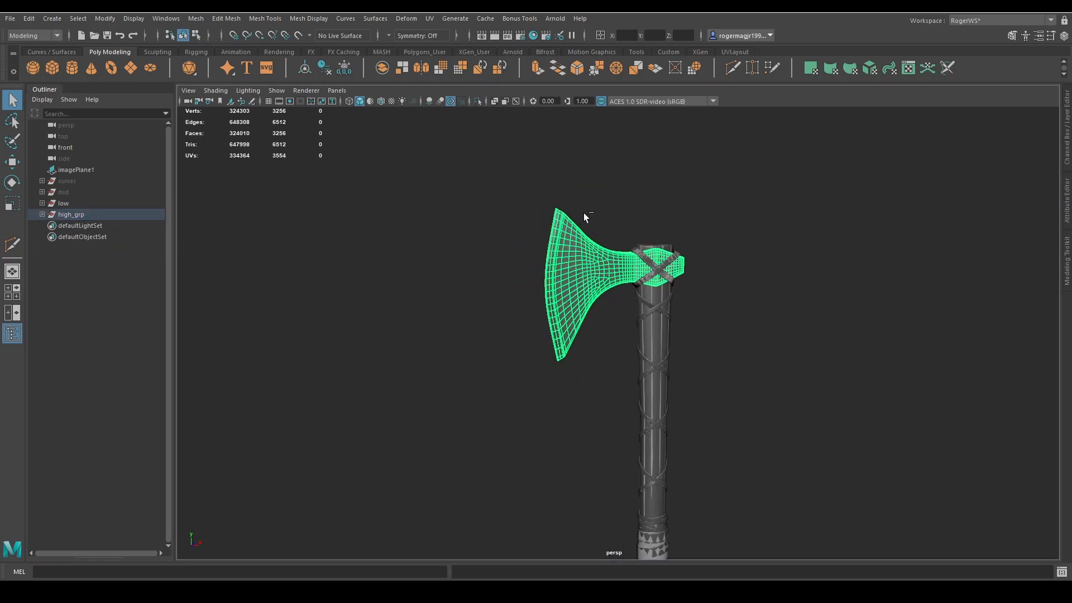
# Step: Isolate the selected high-poly axe head and switch it to face selection at the blade's upper tip
pyautogui.hotkey('ctrl', '1')
pyautogui.scroll(5, 588, 218)
pyautogui.keyDown('alt'); pyautogui.moveTo(599, 216); pyautogui.dragTo(668, 242, button='middle'); pyautogui.keyUp('alt')
pyautogui.click(667, 242)
pyautogui.moveTo(659, 243)
pyautogui.keyDown('alt'); pyautogui.mouseDown()
pyautogui.moveTo(646, 271)
pyautogui.moveTo(640, 236)
pyautogui.mouseUp(); pyautogui.keyUp('alt')
pyautogui.keyDown('alt'); pyautogui.moveTo(507, 209); pyautogui.dragTo(598, 256); pyautogui.keyUp('alt')
pyautogui.scroll(3, 599, 255)
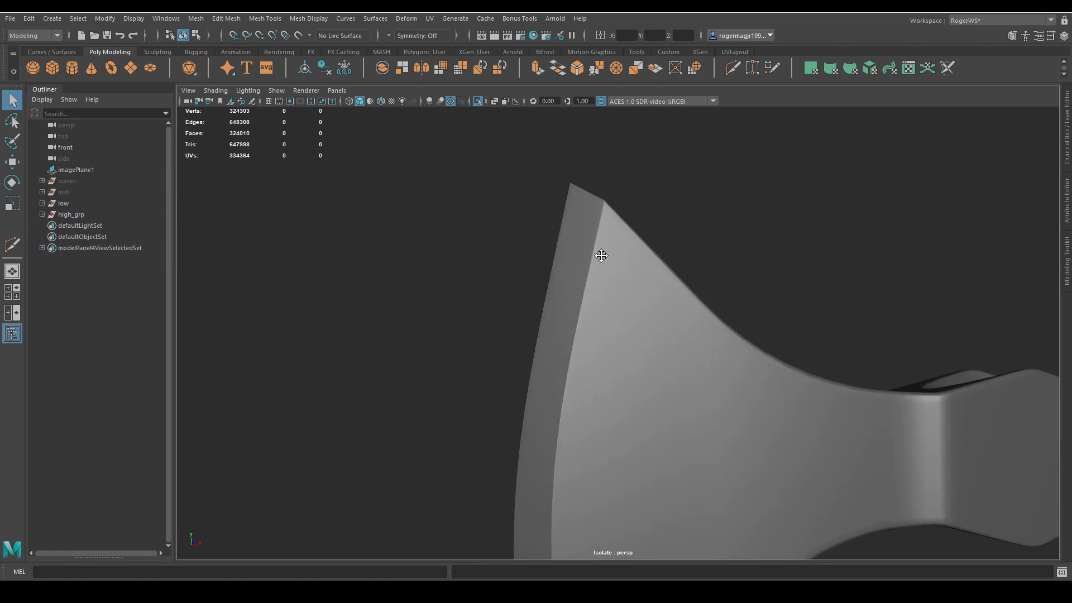
pyautogui.click(587, 234)
pyautogui.keyDown('alt'); pyautogui.moveTo(592, 232); pyautogui.dragTo(602, 296, button='middle'); pyautogui.keyUp('alt')
pyautogui.scroll(3, 602, 305)
pyautogui.keyDown('alt'); pyautogui.moveTo(603, 309); pyautogui.dragTo(603, 336); pyautogui.keyUp('alt')
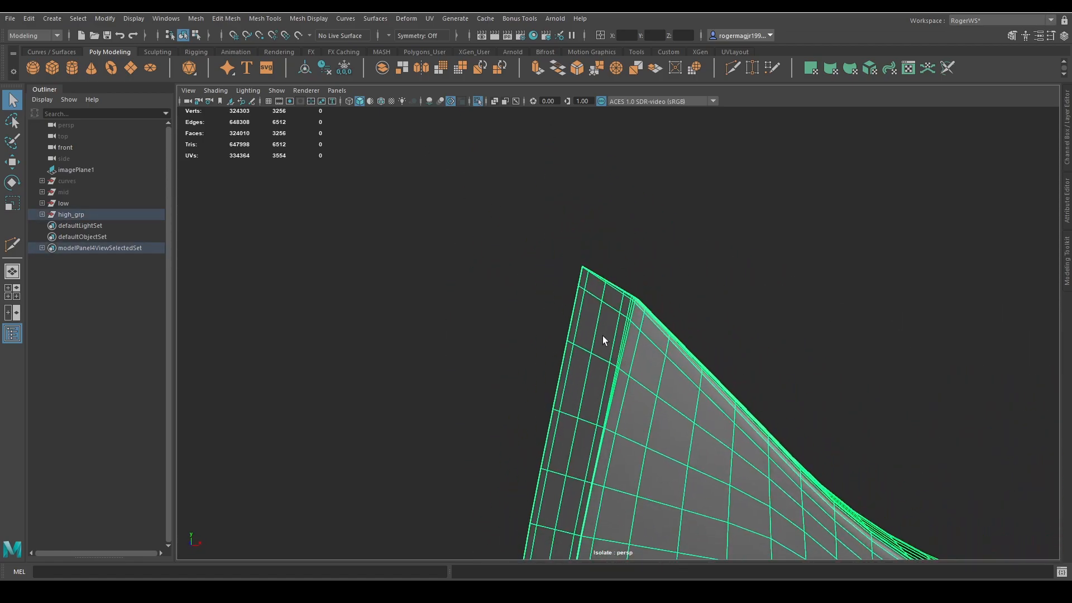
pyautogui.scroll(3, 603, 336)
pyautogui.moveTo(605, 291); pyautogui.dragTo(612, 353, button='right')
# Step: Select the three narrow face loops along the inner ridge of the blade's cutting-edge bevel
pyautogui.click(639, 293)
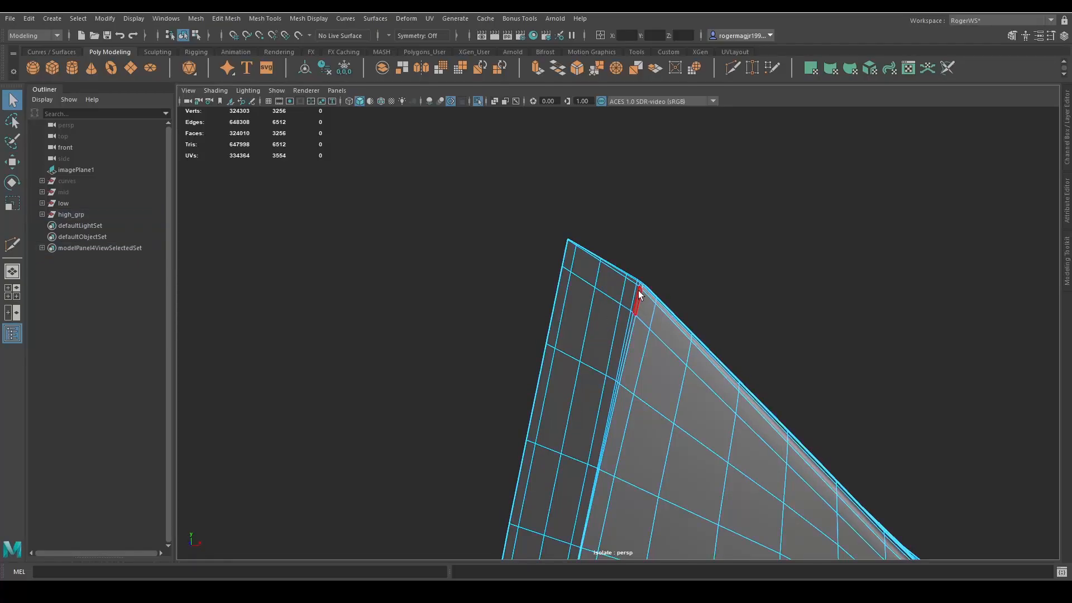
pyautogui.keyDown('shift'); pyautogui.doubleClick(640, 286); pyautogui.keyUp('shift')
pyautogui.keyDown('alt'); pyautogui.moveTo(640, 287); pyautogui.dragTo(616, 341); pyautogui.keyUp('alt')
pyautogui.keyDown('shift'); pyautogui.doubleClick(593, 355); pyautogui.keyUp('shift')
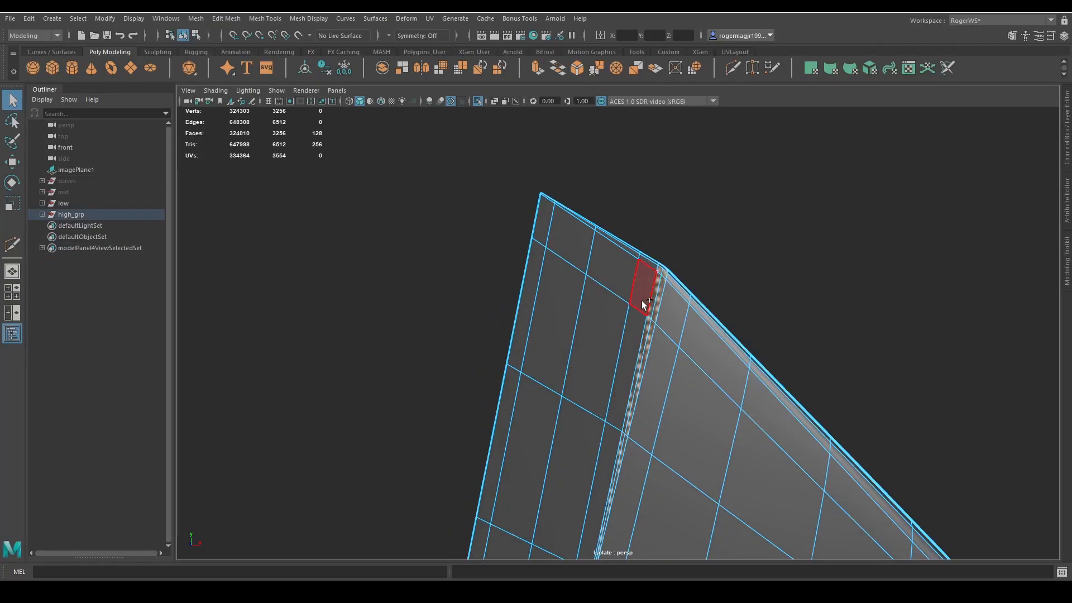
pyautogui.keyDown('shift'); pyautogui.click(641, 303); pyautogui.keyUp('shift')
pyautogui.keyDown('shift'); pyautogui.doubleClick(633, 326); pyautogui.keyUp('shift')
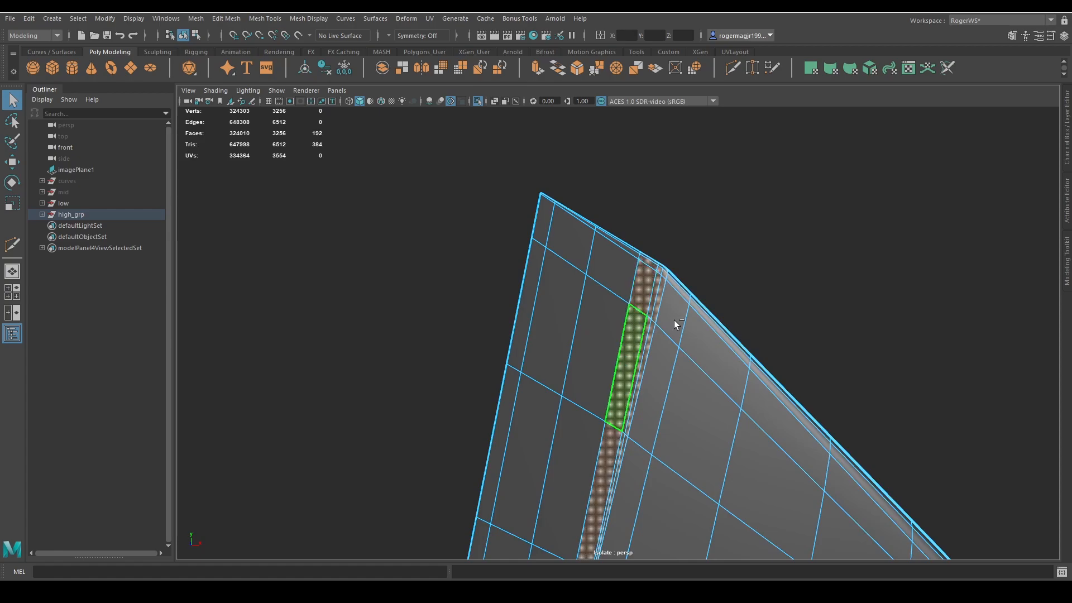
# Step: Add the remaining face loops across the bevel, out to the cutting edge, to the selection
pyautogui.click(1064, 254)
pyautogui.keyDown('alt'); pyautogui.moveTo(620, 268); pyautogui.dragTo(662, 203, button='middle'); pyautogui.keyUp('alt')
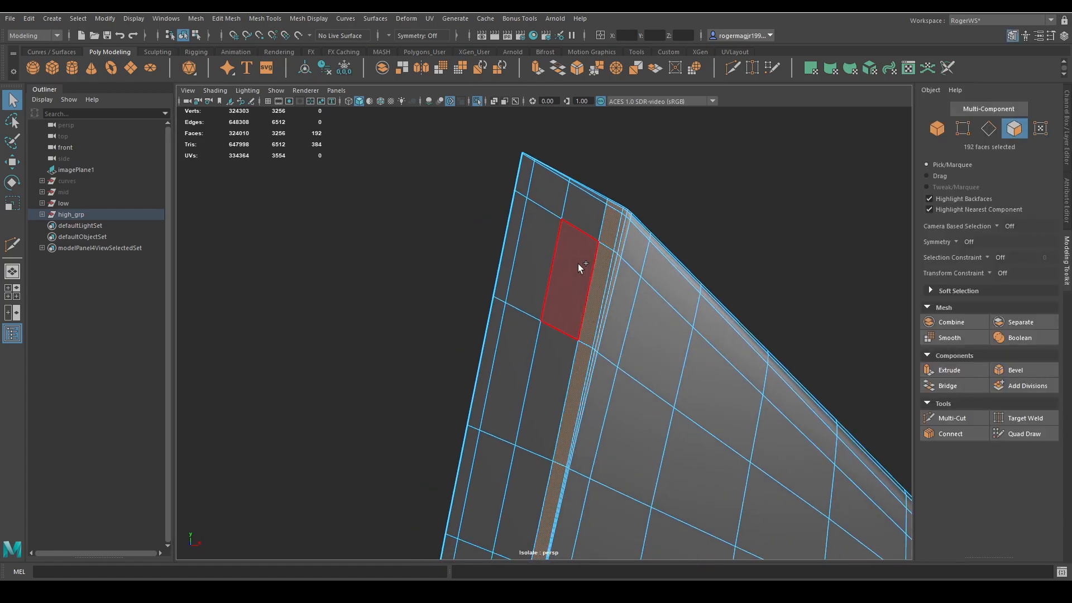
pyautogui.keyDown('shift'); pyautogui.click(577, 269); pyautogui.keyUp('shift')
pyautogui.keyDown('shift'); pyautogui.doubleClick(555, 331); pyautogui.keyUp('shift')
pyautogui.keyDown('shift'); pyautogui.click(534, 287); pyautogui.keyUp('shift')
pyautogui.keyDown('shift'); pyautogui.doubleClick(519, 329); pyautogui.keyUp('shift')
pyautogui.keyDown('shift'); pyautogui.doubleClick(503, 293); pyautogui.keyUp('shift')
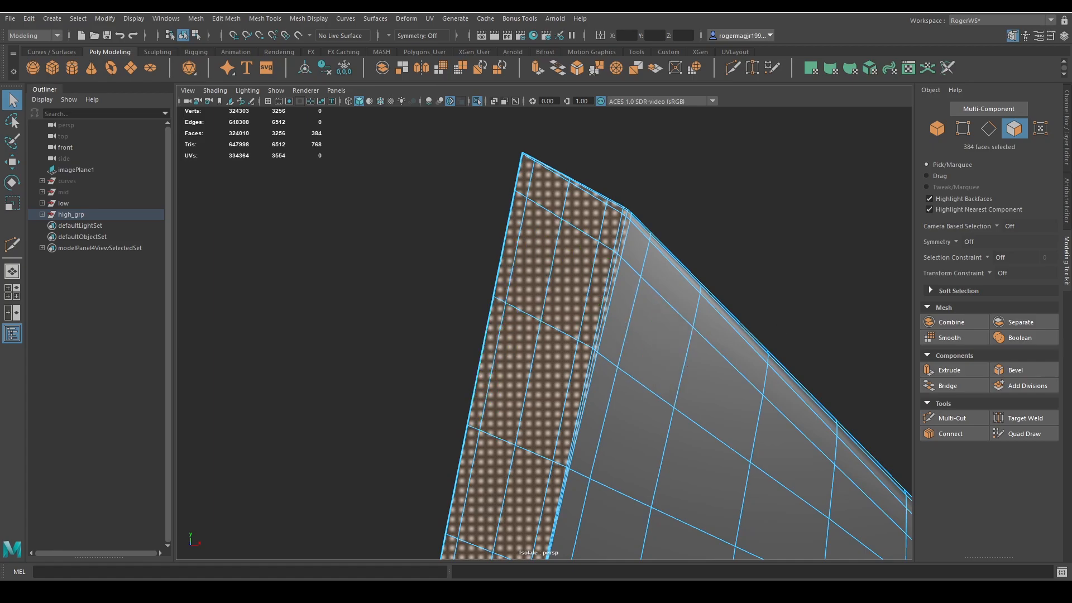
# Step: Add the unselected faces at the upper tip of the cutting edge to the selection
pyautogui.keyDown('alt'); pyautogui.moveTo(633, 297); pyautogui.dragTo(545, 304); pyautogui.keyUp('alt')
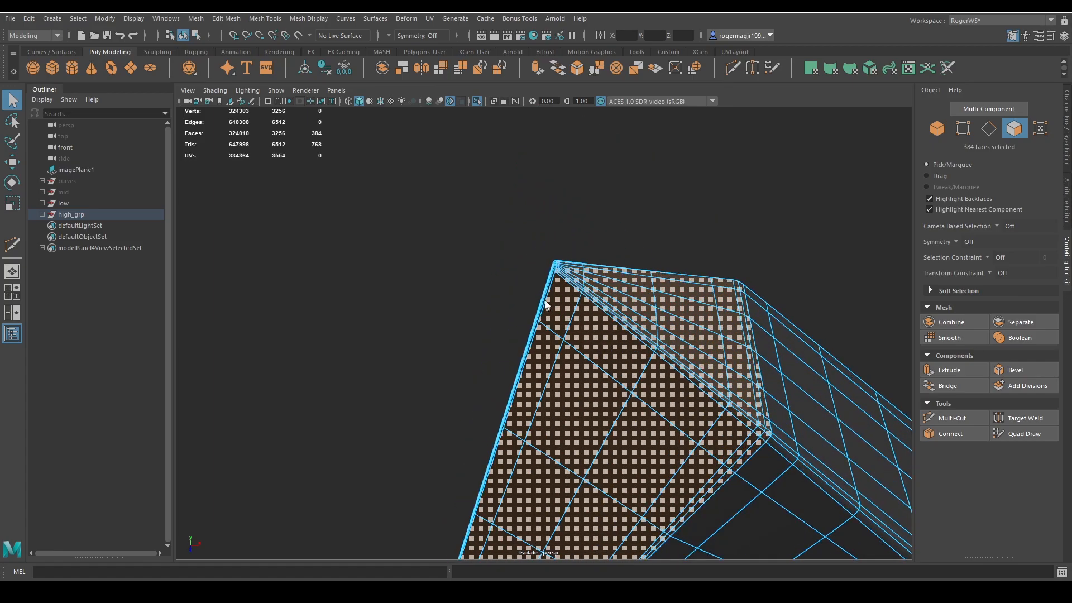
pyautogui.keyDown('ctrl'); pyautogui.keyDown('shift'); pyautogui.moveTo(398, 201); pyautogui.dragTo(579, 416); pyautogui.keyUp('shift'); pyautogui.keyUp('ctrl')
pyautogui.scroll(-6, 579, 412)
pyautogui.keyDown('alt'); pyautogui.moveTo(577, 385); pyautogui.dragTo(586, 257, button='middle'); pyautogui.keyUp('alt')
pyautogui.keyDown('alt'); pyautogui.moveTo(587, 256); pyautogui.dragTo(567, 241); pyautogui.keyUp('alt')
pyautogui.scroll(-8, 567, 241)
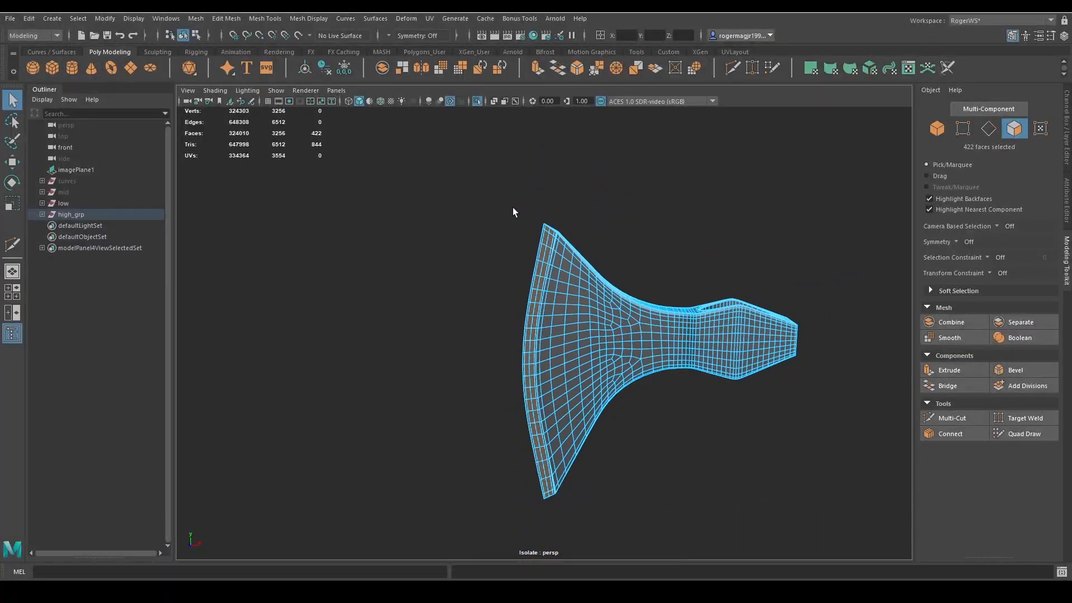
# Step: Extend the face selection further along the cutting edge and check it on the blade's opposite side
pyautogui.press('space')
pyautogui.moveTo(494, 221); pyautogui.dragTo(444, 222)
pyautogui.keyDown('alt'); pyautogui.moveTo(481, 240); pyautogui.dragTo(577, 213, button='middle'); pyautogui.keyUp('alt')
pyautogui.press('space')
pyautogui.moveTo(440, 273)
pyautogui.mouseDown()
pyautogui.moveTo(437, 235)
pyautogui.moveTo(397, 261)
pyautogui.moveTo(455, 287)
pyautogui.mouseUp()
pyautogui.keyDown('alt'); pyautogui.moveTo(576, 323); pyautogui.dragTo(689, 324); pyautogui.keyUp('alt')
pyautogui.press('w')
pyautogui.keyDown('alt'); pyautogui.moveTo(601, 318); pyautogui.dragTo(709, 337); pyautogui.keyUp('alt')
pyautogui.hotkey('ctrl', 'z')
pyautogui.keyDown('alt'); pyautogui.moveTo(631, 326); pyautogui.dragTo(607, 307); pyautogui.keyUp('alt')
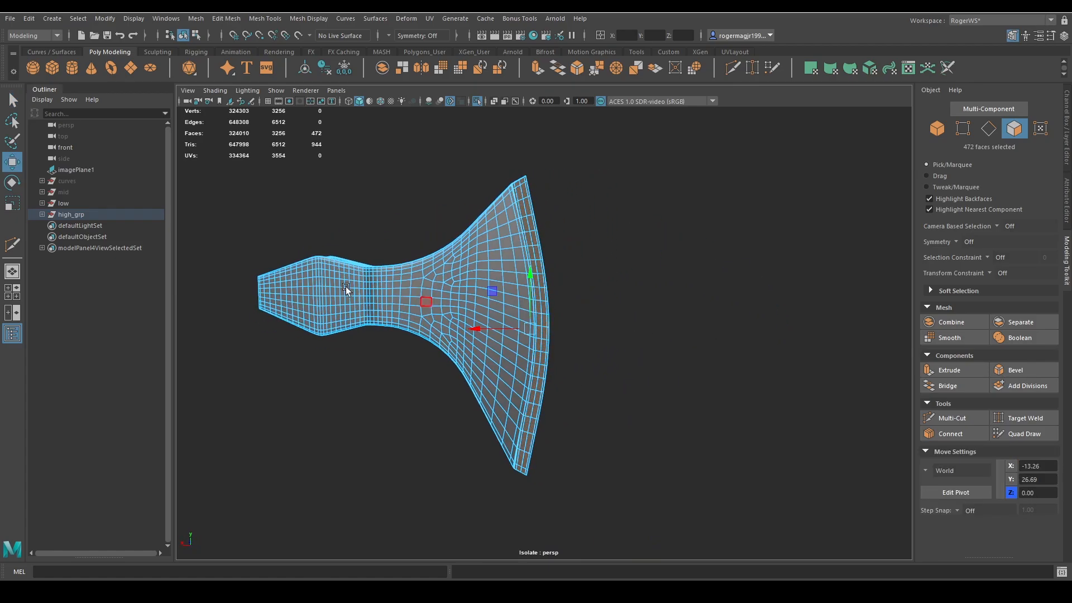
# Step: Add the missing faces along the cutting edge with the Lasso tool and check the selection on both sides
pyautogui.click(14, 122)
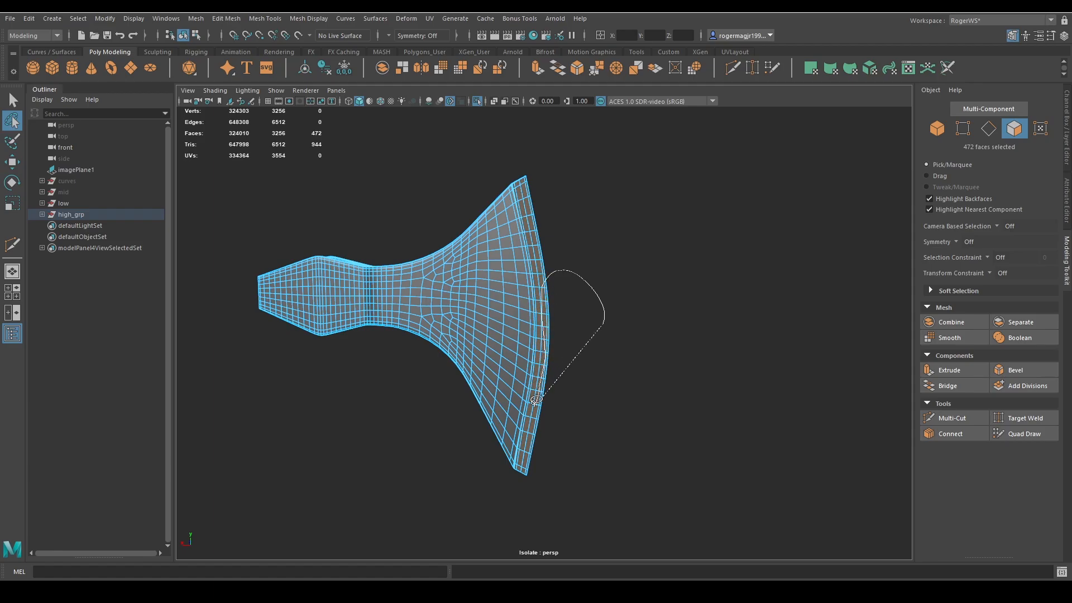
pyautogui.moveTo(529, 437)
pyautogui.mouseDown()
pyautogui.moveTo(522, 491)
pyautogui.moveTo(709, 369)
pyautogui.mouseUp()
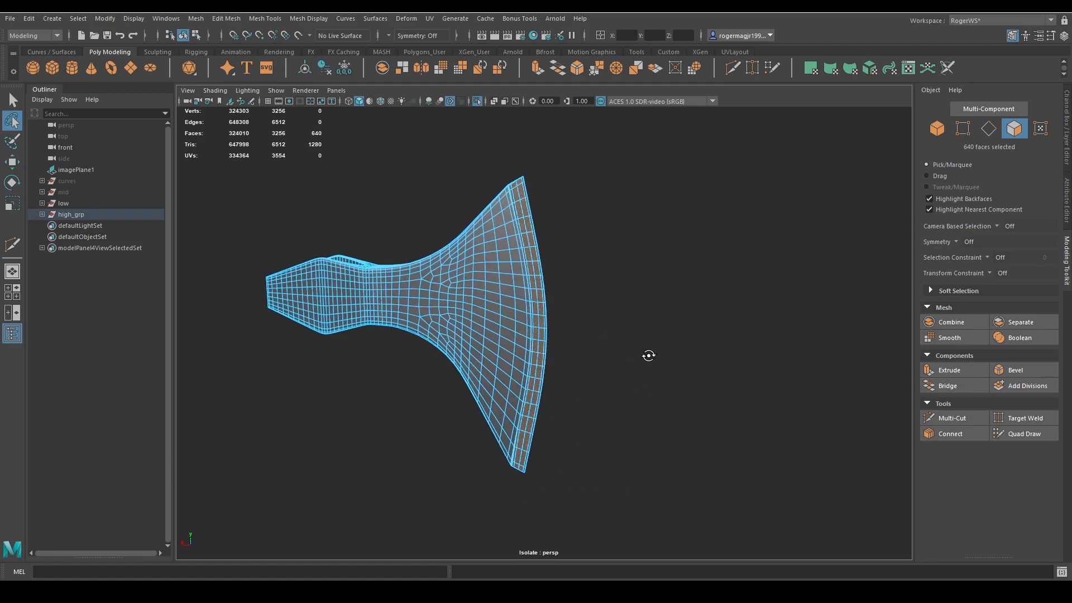
pyautogui.press('w')
pyautogui.moveTo(648, 355)
pyautogui.keyDown('alt'); pyautogui.mouseDown()
pyautogui.moveTo(569, 350)
pyautogui.moveTo(581, 316)
pyautogui.moveTo(608, 311)
pyautogui.moveTo(459, 302)
pyautogui.moveTo(442, 274)
pyautogui.mouseUp(); pyautogui.keyUp('alt')
pyautogui.keyDown('alt'); pyautogui.moveTo(512, 277); pyautogui.dragTo(482, 328, button='middle'); pyautogui.keyUp('alt')
pyautogui.keyDown('alt'); pyautogui.moveTo(482, 328); pyautogui.dragTo(535, 343); pyautogui.keyUp('alt')
pyautogui.press('q')
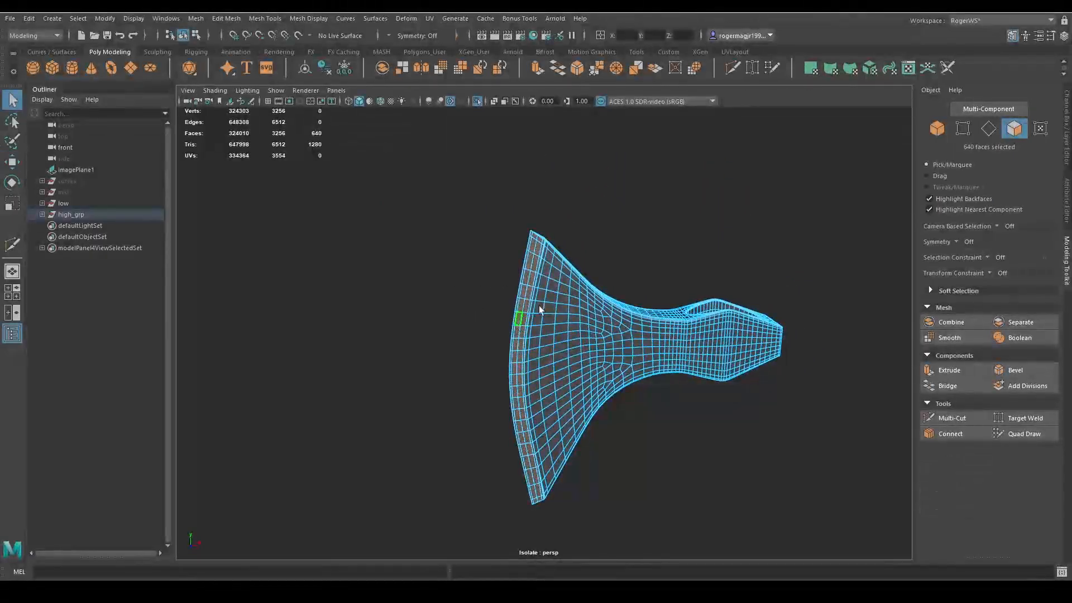
# Step: Assign a new Blinn material to the selected cutting-edge faces and set its color to red
pyautogui.scroll(3, 478, 253)
pyautogui.keyDown('alt'); pyautogui.moveTo(537, 306); pyautogui.dragTo(538, 264, button='middle'); pyautogui.keyUp('alt')
pyautogui.moveTo(646, 166); pyautogui.dragTo(642, 455, button='right')
pyautogui.click(449, 252)
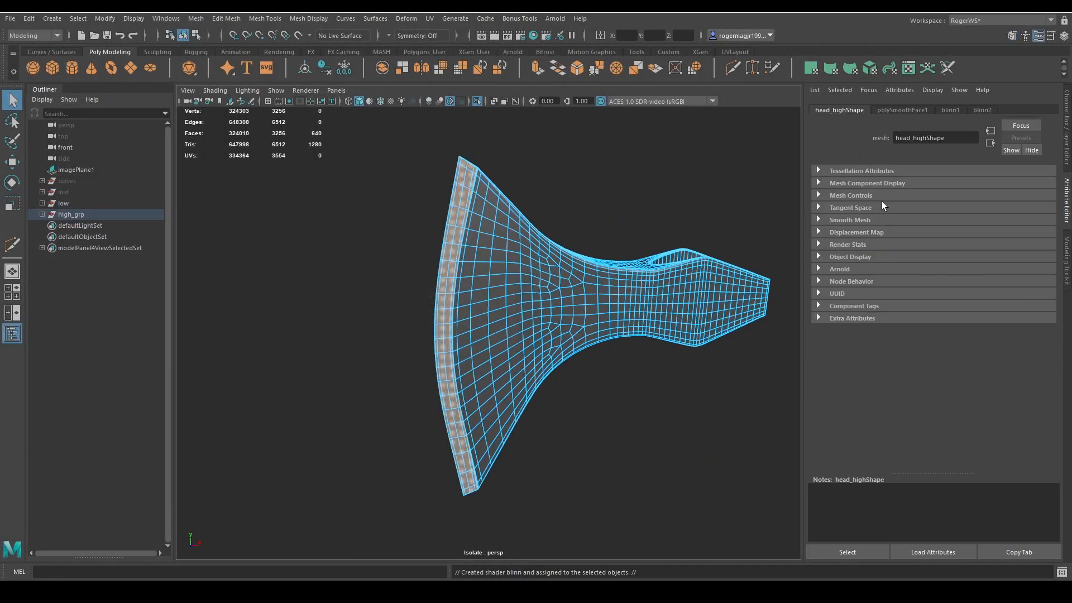
pyautogui.click(987, 111)
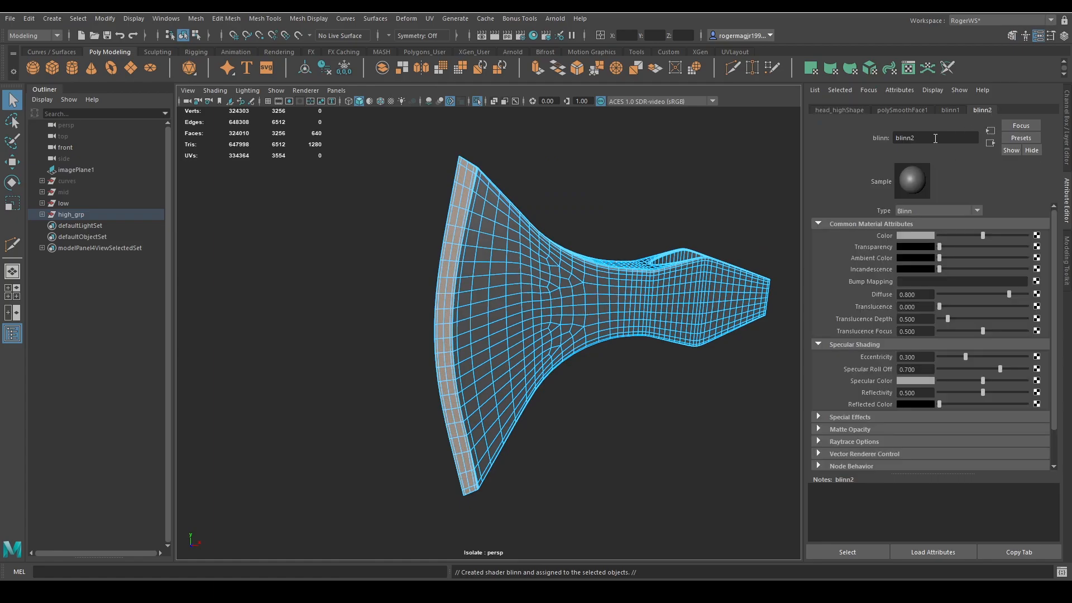
pyautogui.click(915, 235)
pyautogui.click(876, 214)
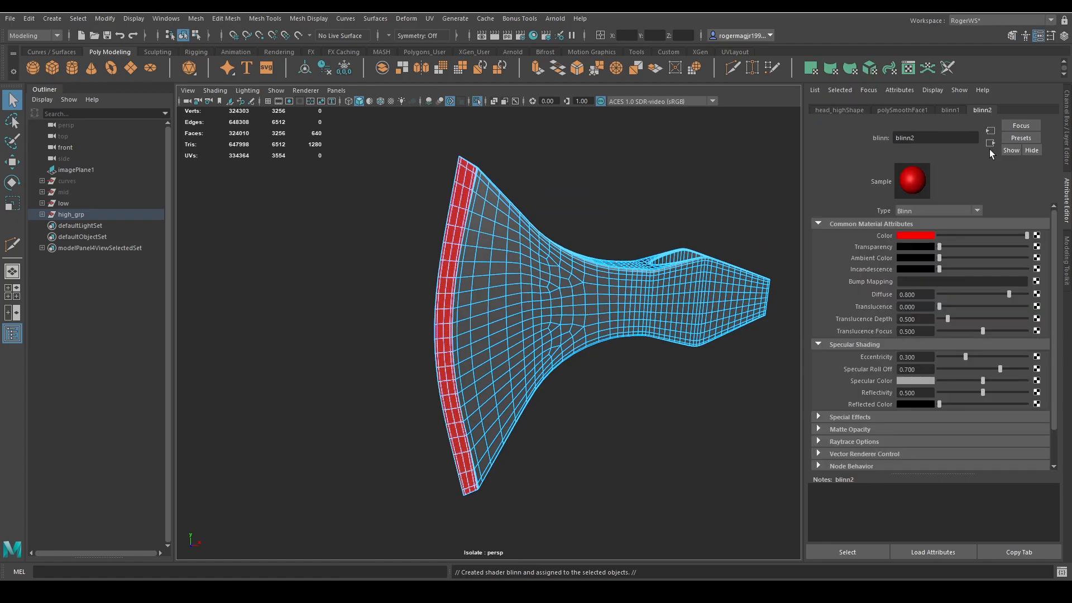
# Step: Clear the face selection, hide the attribute display, and examine the red cutting edge on the isolated head
pyautogui.click(686, 158)
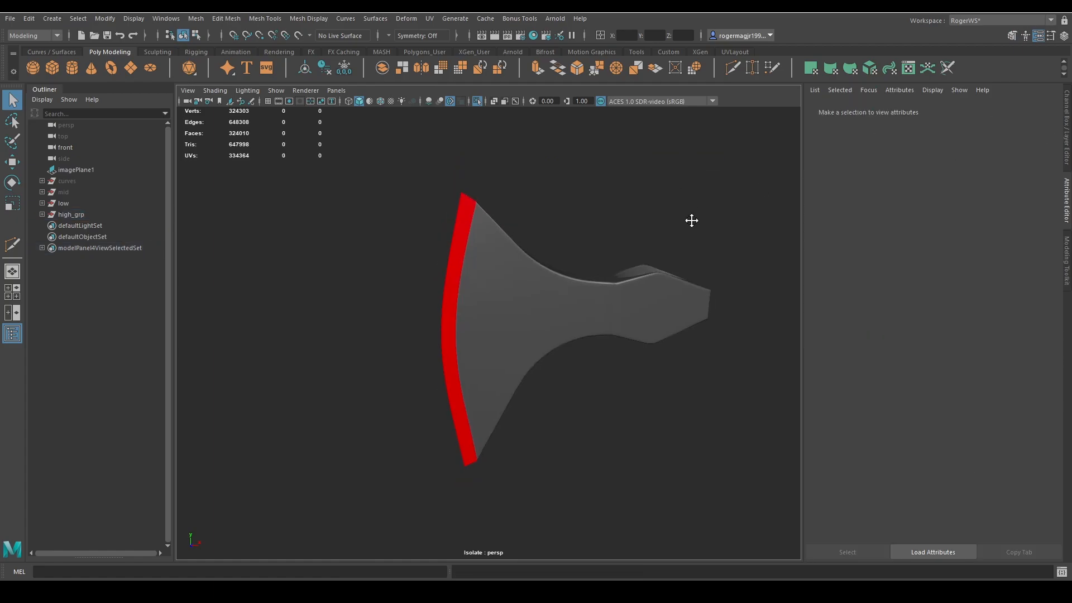
pyautogui.click(1066, 132)
pyautogui.click(1066, 132)
pyautogui.scroll(-4, 755, 264)
pyautogui.keyDown('alt'); pyautogui.moveTo(733, 238); pyautogui.dragTo(628, 293); pyautogui.keyUp('alt')
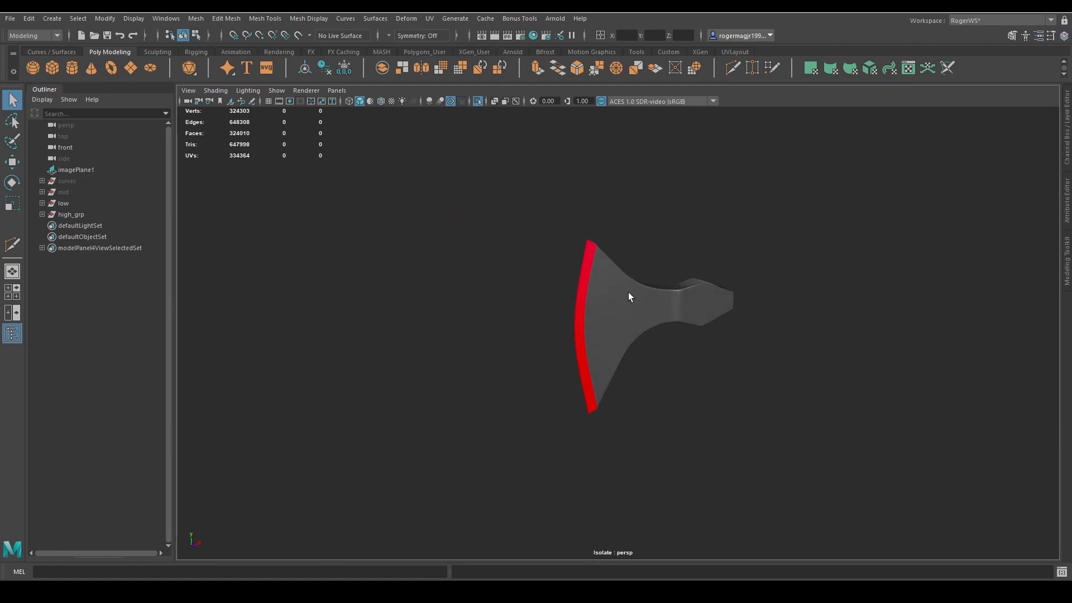
pyautogui.keyDown('alt'); pyautogui.moveTo(518, 337); pyautogui.dragTo(507, 308); pyautogui.keyUp('alt')
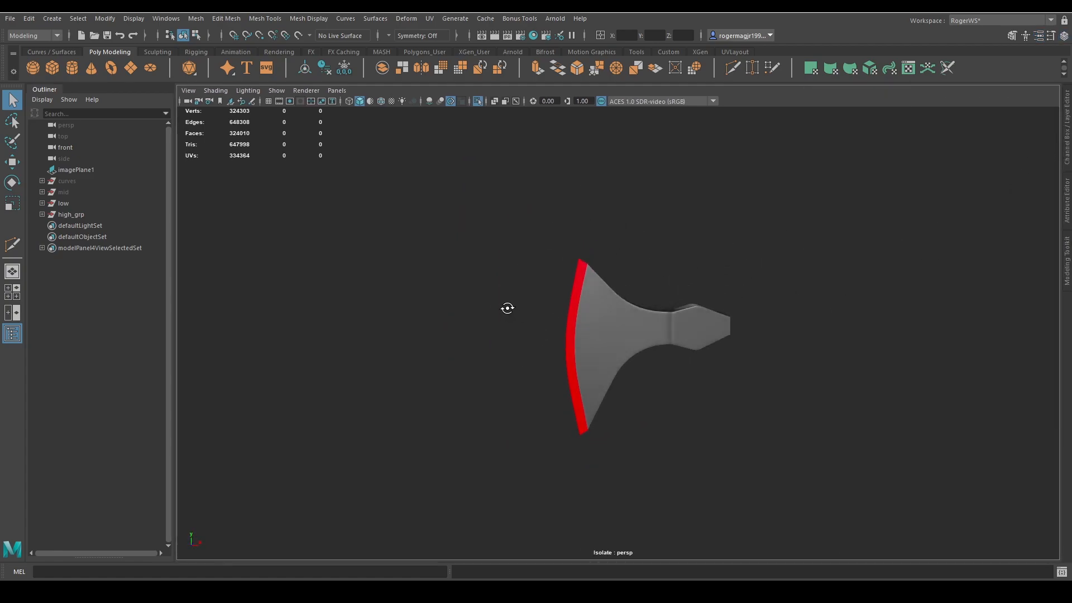
pyautogui.keyDown('alt'); pyautogui.moveTo(558, 326); pyautogui.dragTo(531, 344, button='middle'); pyautogui.keyUp('alt')
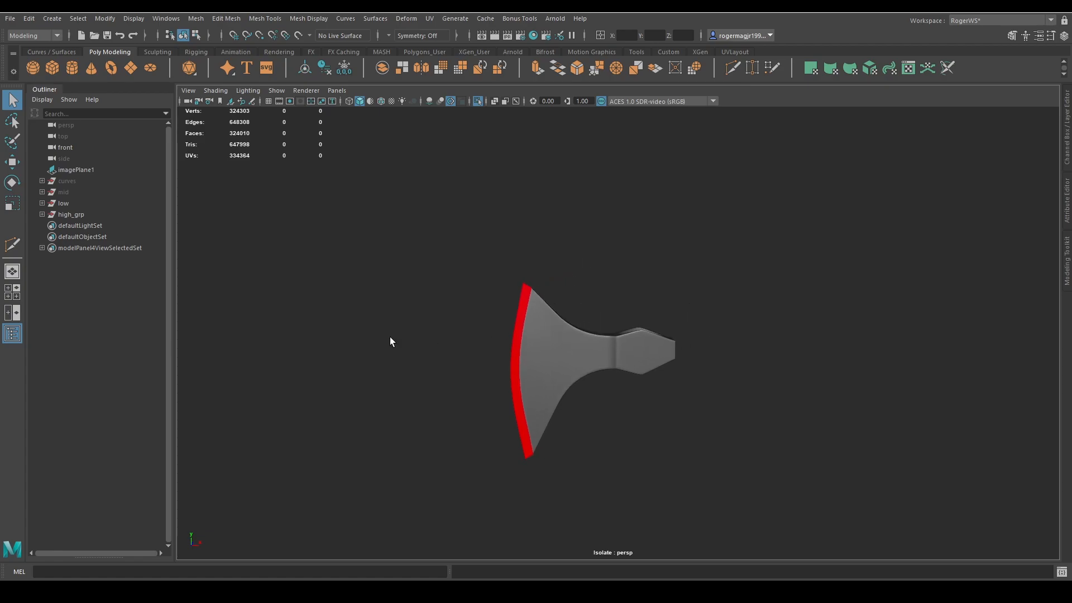
# Step: Bring the whole axe back into view and export the high_grp group as the FBX file axe_high
pyautogui.hotkey('ctrl', '1')
pyautogui.keyDown('alt'); pyautogui.moveTo(390, 342); pyautogui.dragTo(607, 329); pyautogui.keyUp('alt')
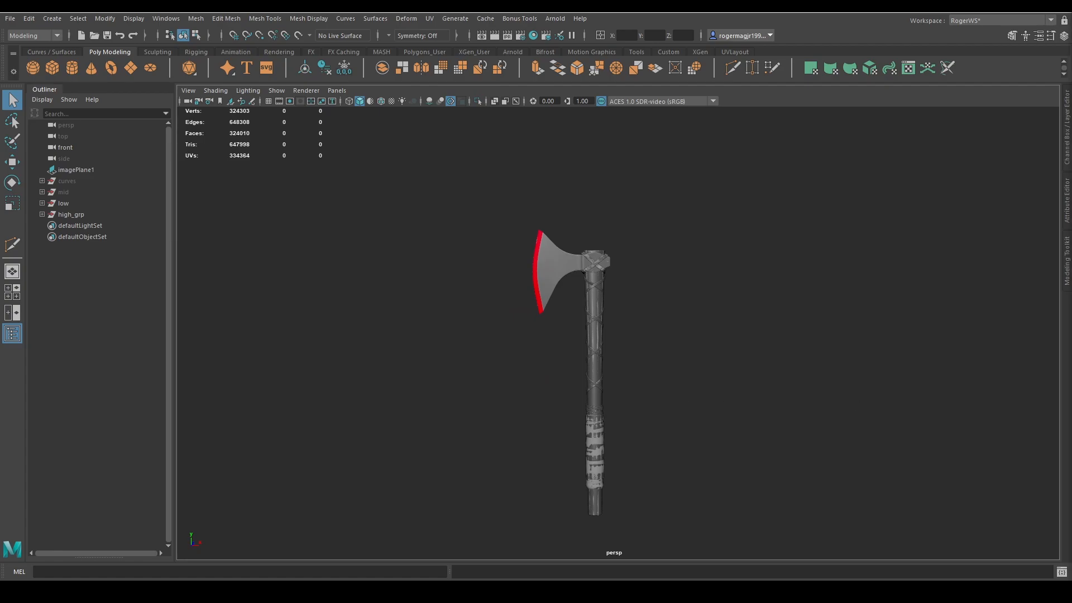
pyautogui.keyDown('alt'); pyautogui.moveTo(818, 354); pyautogui.dragTo(637, 335); pyautogui.keyUp('alt')
pyautogui.click(74, 214)
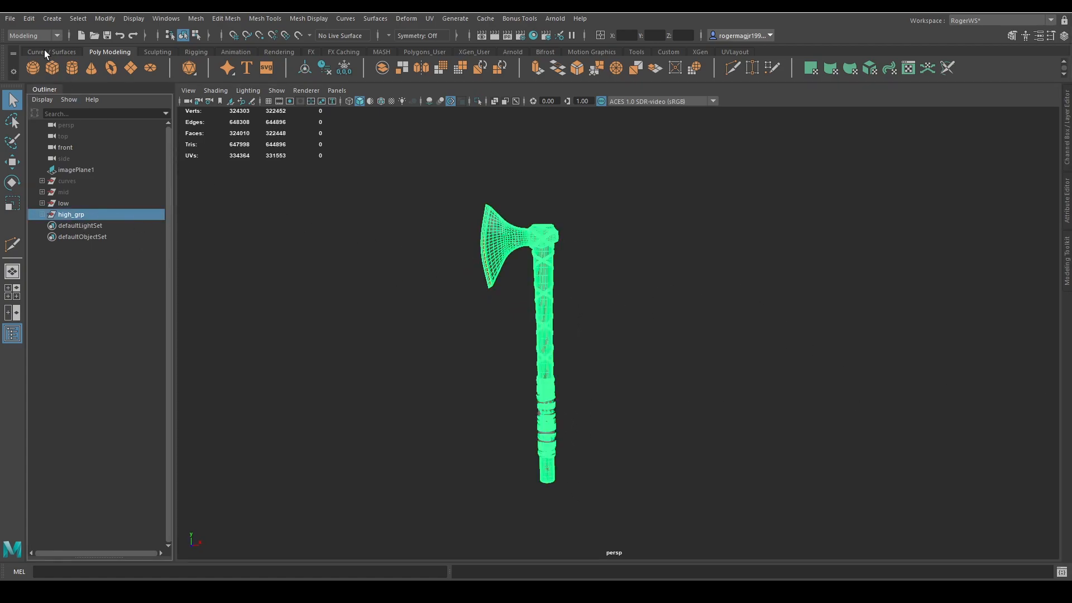
pyautogui.click(10, 20)
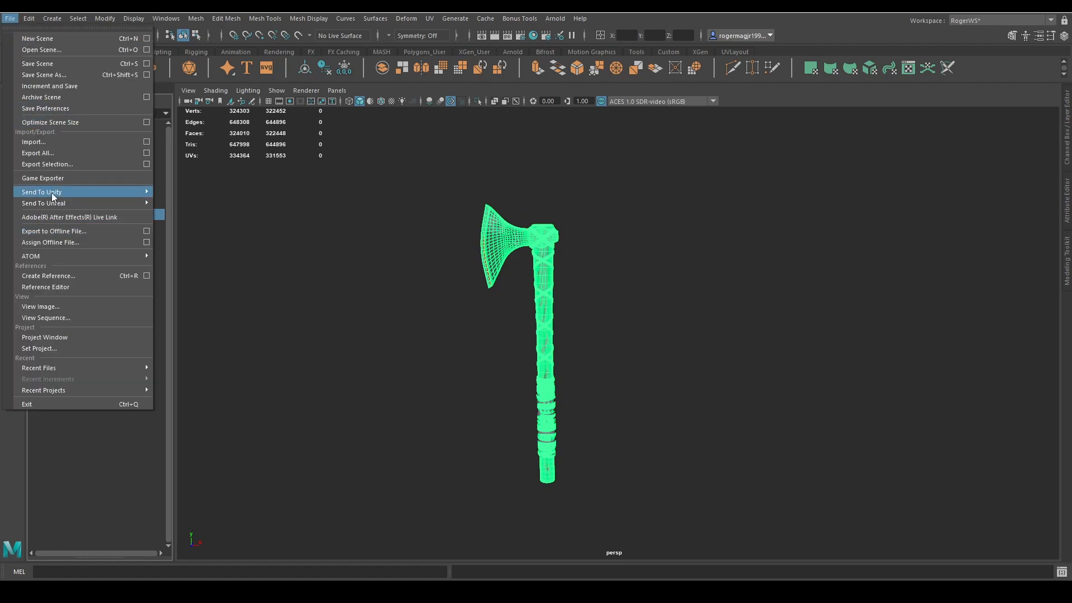
pyautogui.click(43, 164)
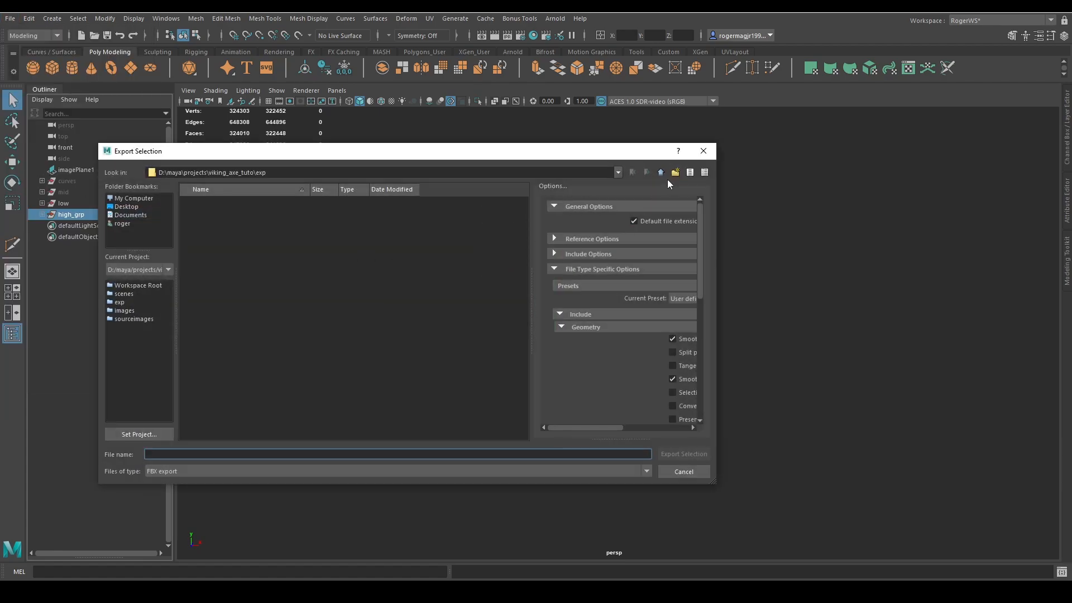
pyautogui.scroll(-2, 642, 403)
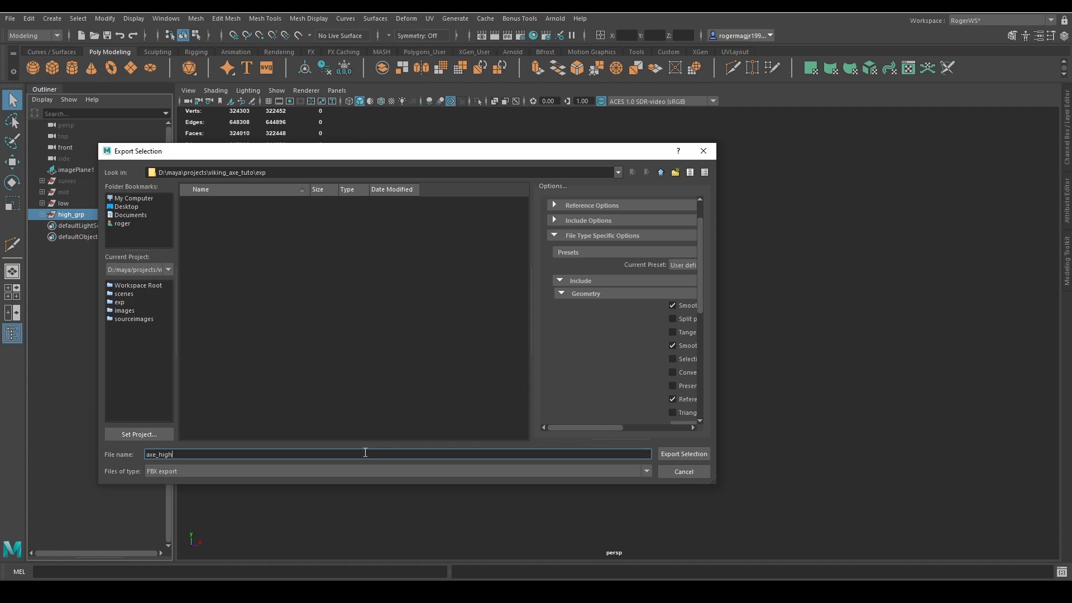
pyautogui.click(678, 454)
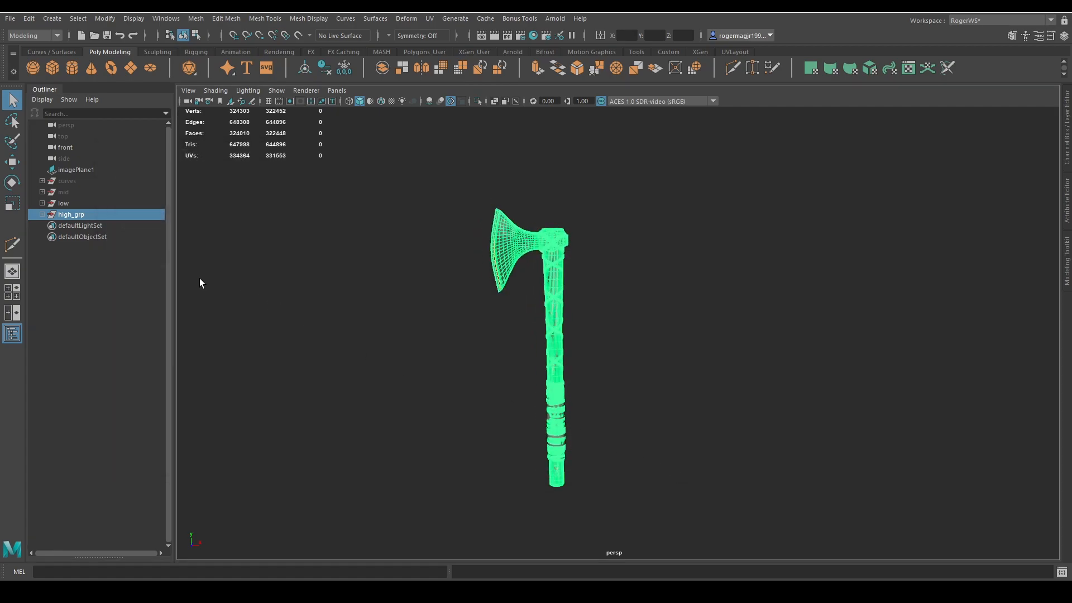
# Step: Duplicate the low group, move the copy along X beside the original axe, and combine it into one mesh
pyautogui.click(63, 204)
pyautogui.scroll(-2, 519, 331)
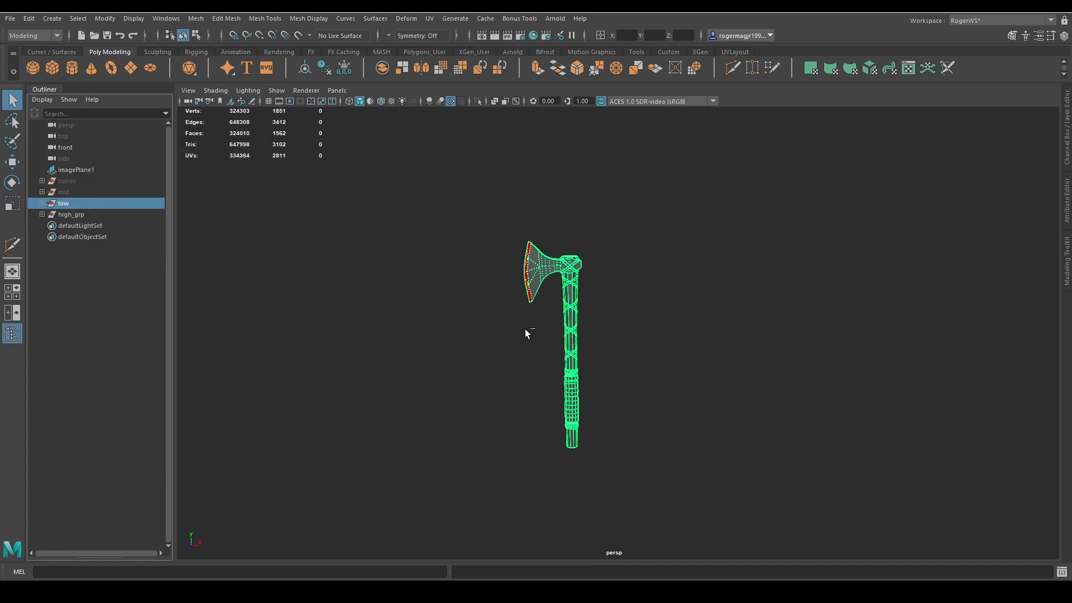
pyautogui.hotkey('ctrl', 'd')
pyautogui.press('w')
pyautogui.moveTo(620, 352); pyautogui.dragTo(780, 371)
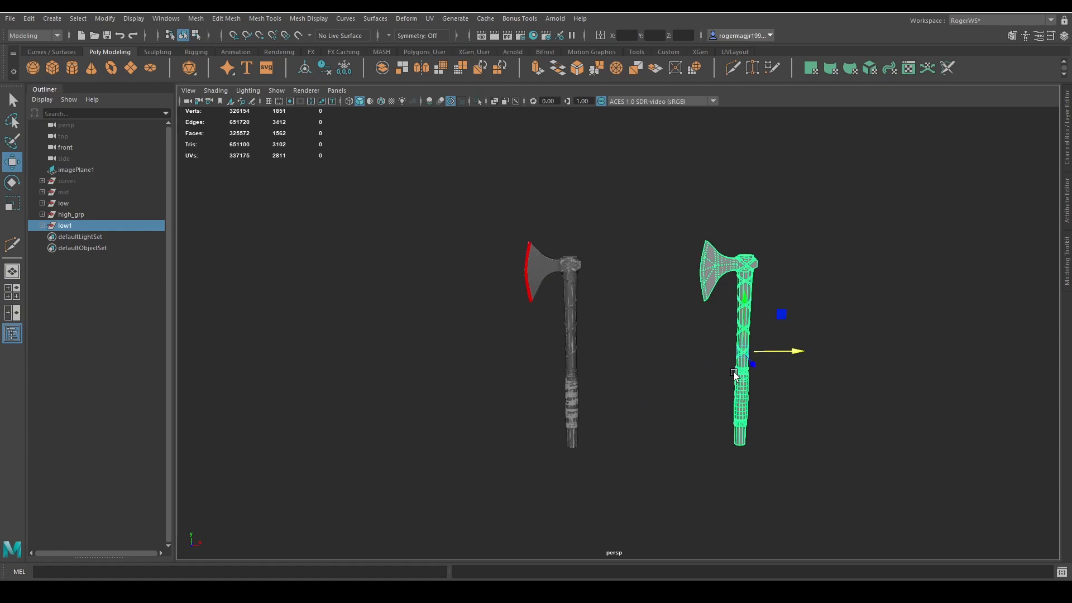
pyautogui.click(382, 68)
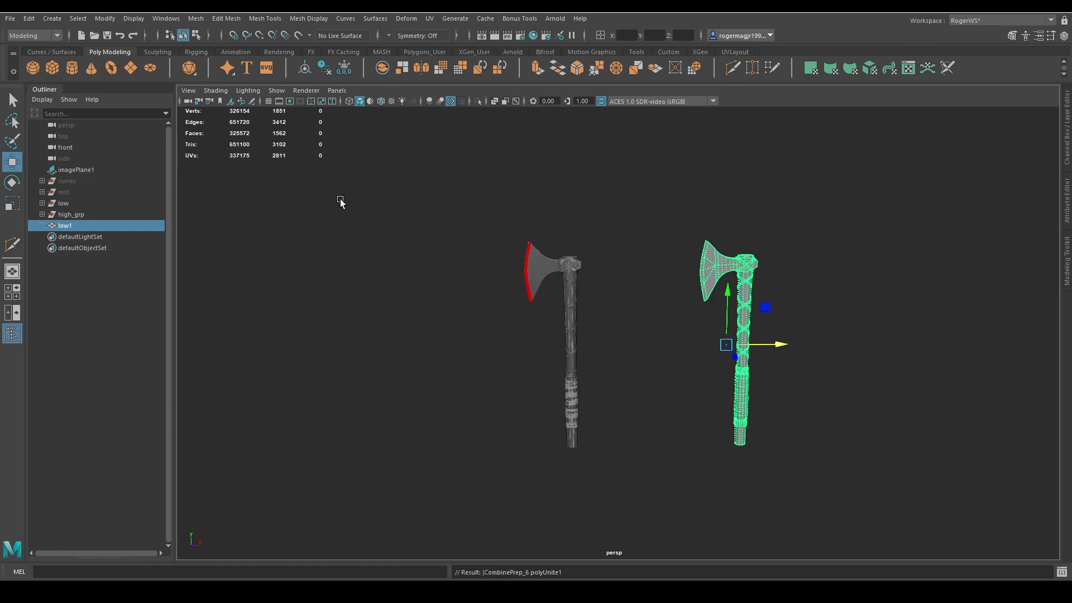
# Step: Rename the combined low-poly copy as axe_final
pyautogui.keyDown('alt'); pyautogui.moveTo(762, 324); pyautogui.dragTo(696, 304, button='middle'); pyautogui.keyUp('alt')
pyautogui.keyDown('alt'); pyautogui.moveTo(695, 290); pyautogui.dragTo(649, 288); pyautogui.keyUp('alt')
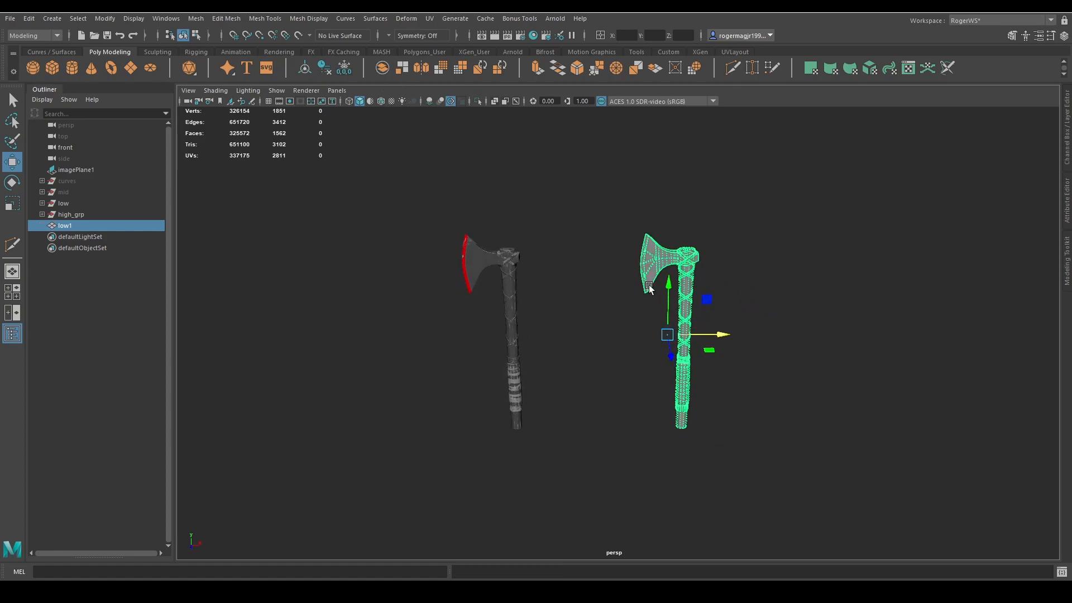
pyautogui.doubleClick(66, 225)
pyautogui.write('axe_f')
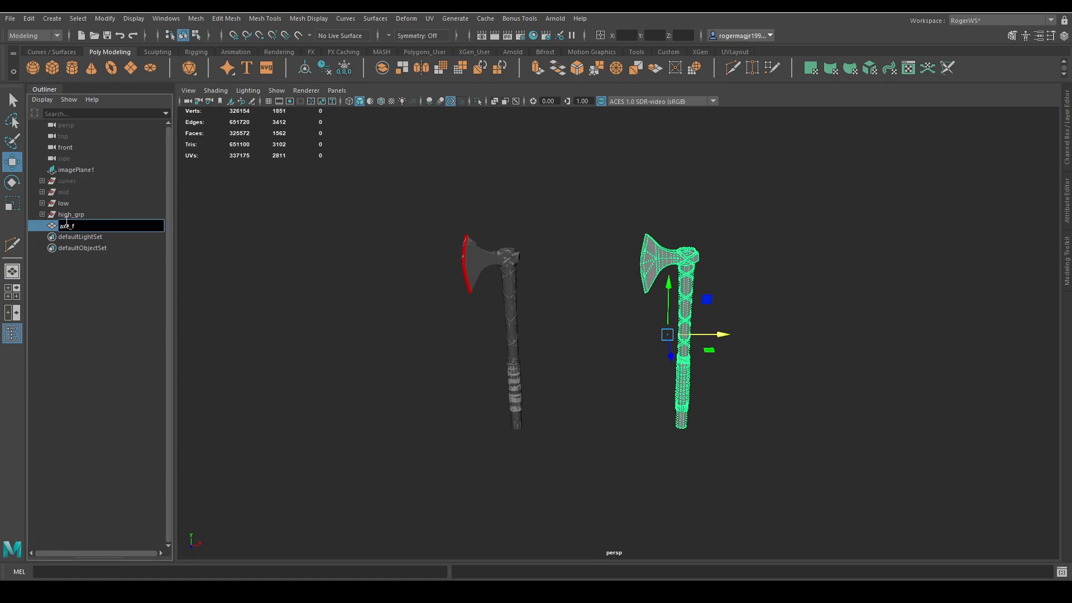
pyautogui.write('inal')
pyautogui.press('Return')
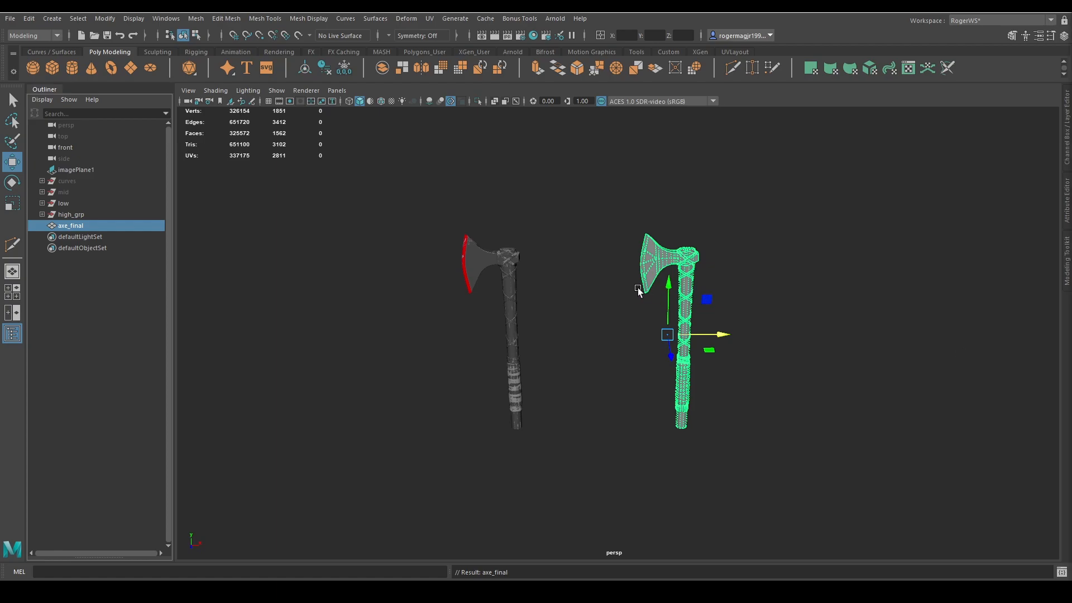
# Step: Move the low and high heads together with their matching head strips up and away from the handle
pyautogui.keyDown('alt'); pyautogui.moveTo(614, 287); pyautogui.dragTo(552, 288, button='middle'); pyautogui.keyUp('alt')
pyautogui.scroll(4, 552, 288)
pyautogui.press('q')
pyautogui.keyDown('alt'); pyautogui.moveTo(552, 289); pyautogui.dragTo(624, 275); pyautogui.keyUp('alt')
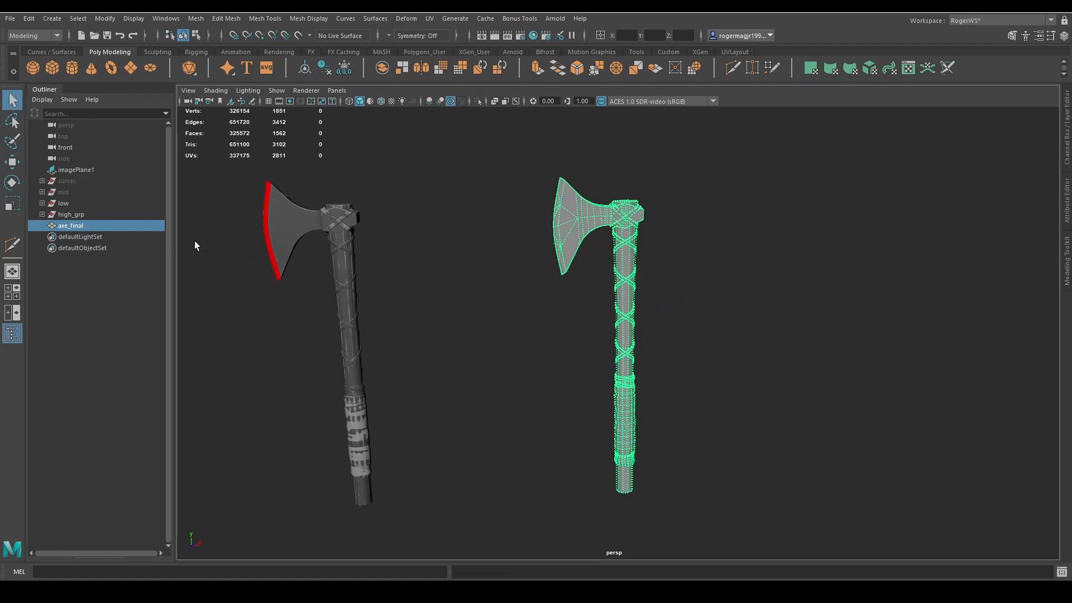
pyautogui.click(64, 203)
pyautogui.keyDown('alt'); pyautogui.moveTo(537, 273); pyautogui.dragTo(577, 275); pyautogui.keyUp('alt')
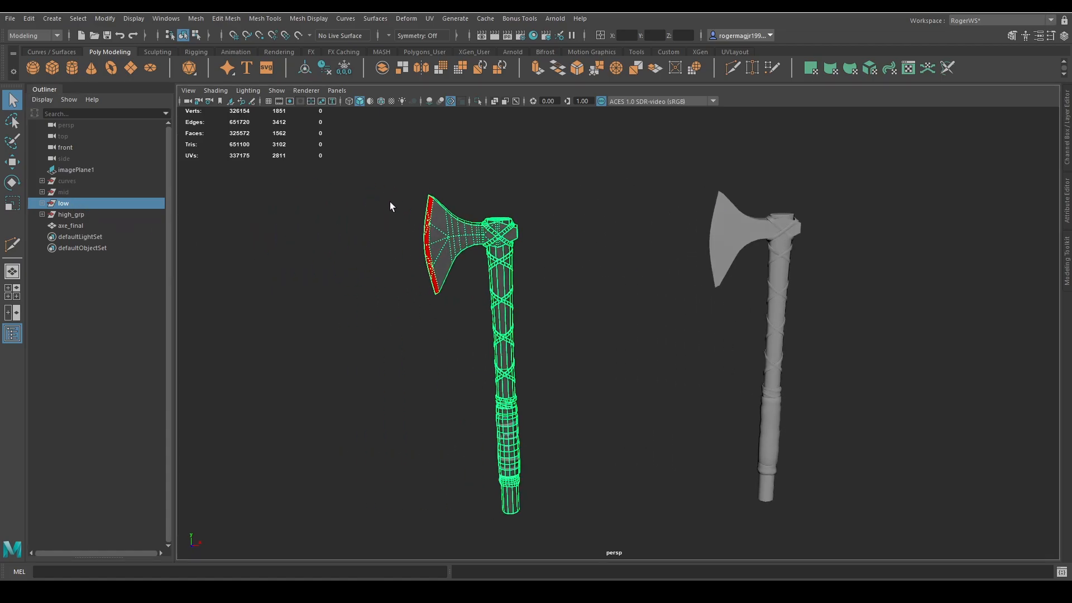
pyautogui.moveTo(364, 172); pyautogui.dragTo(453, 330)
pyautogui.press('f')
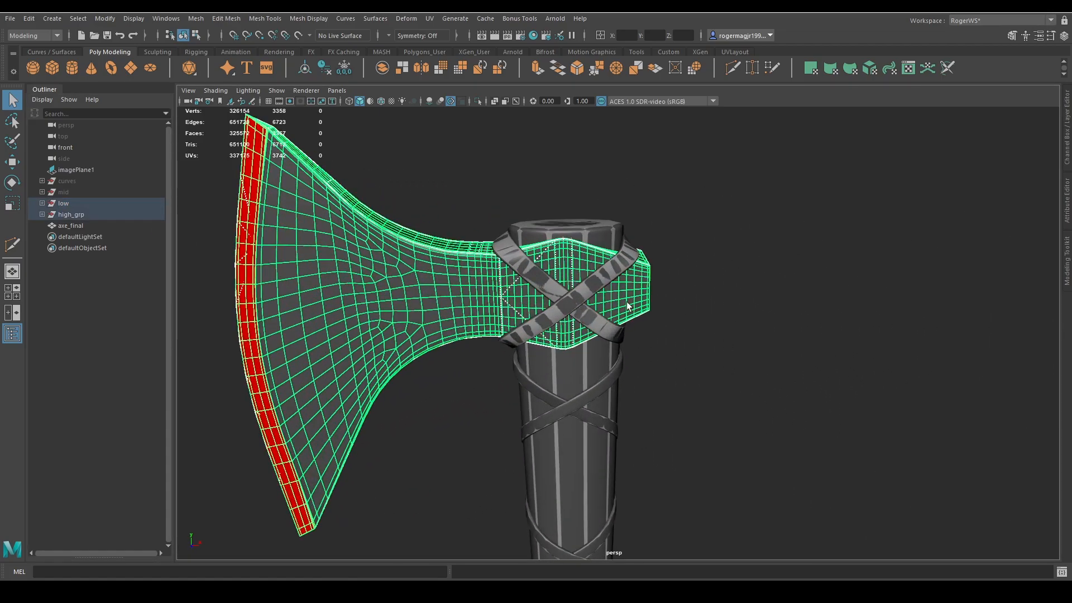
pyautogui.keyDown('alt'); pyautogui.moveTo(628, 306); pyautogui.dragTo(616, 252); pyautogui.keyUp('alt')
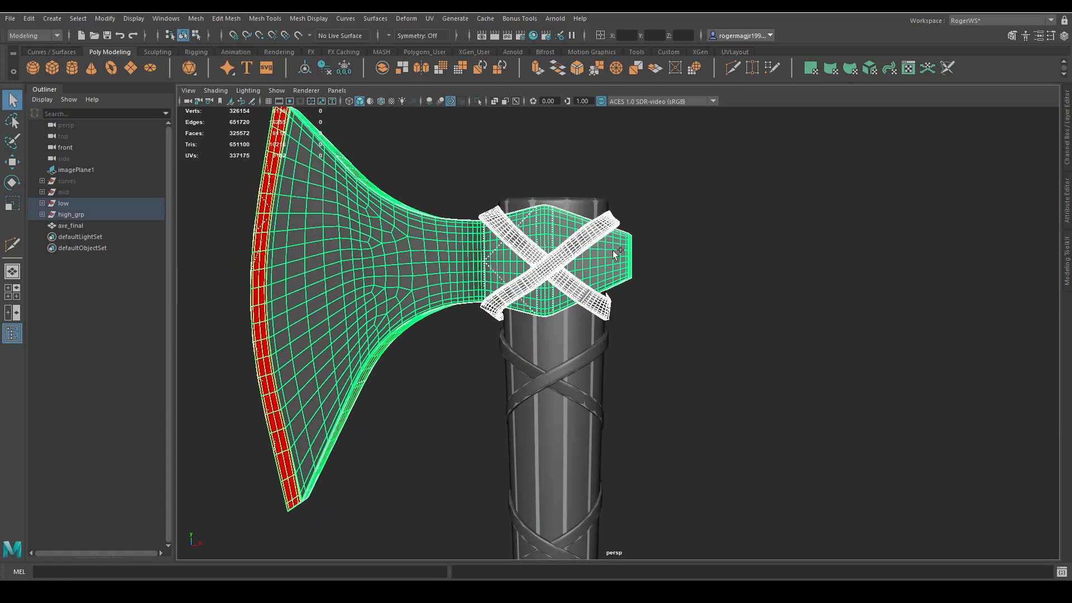
pyautogui.click(43, 203)
pyautogui.click(42, 292)
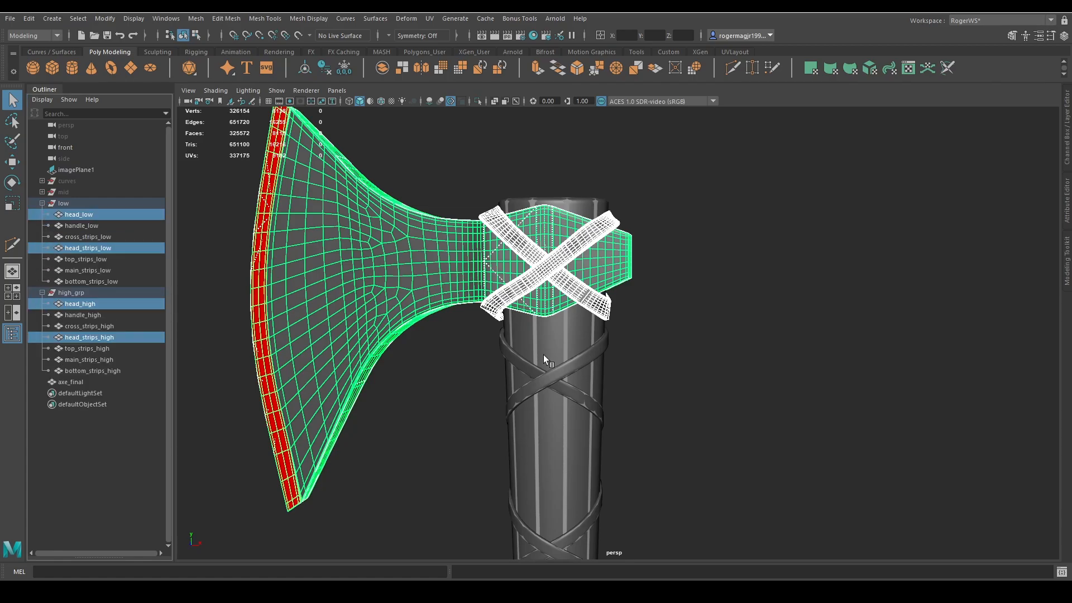
pyautogui.scroll(-10, 473, 282)
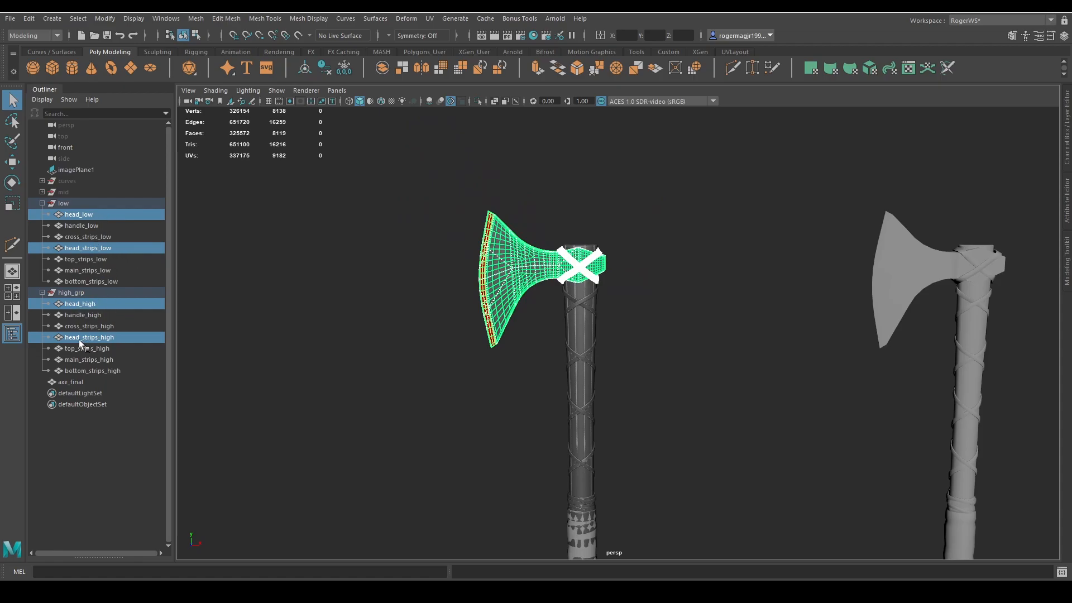
pyautogui.scroll(-4, 625, 234)
pyautogui.press('w')
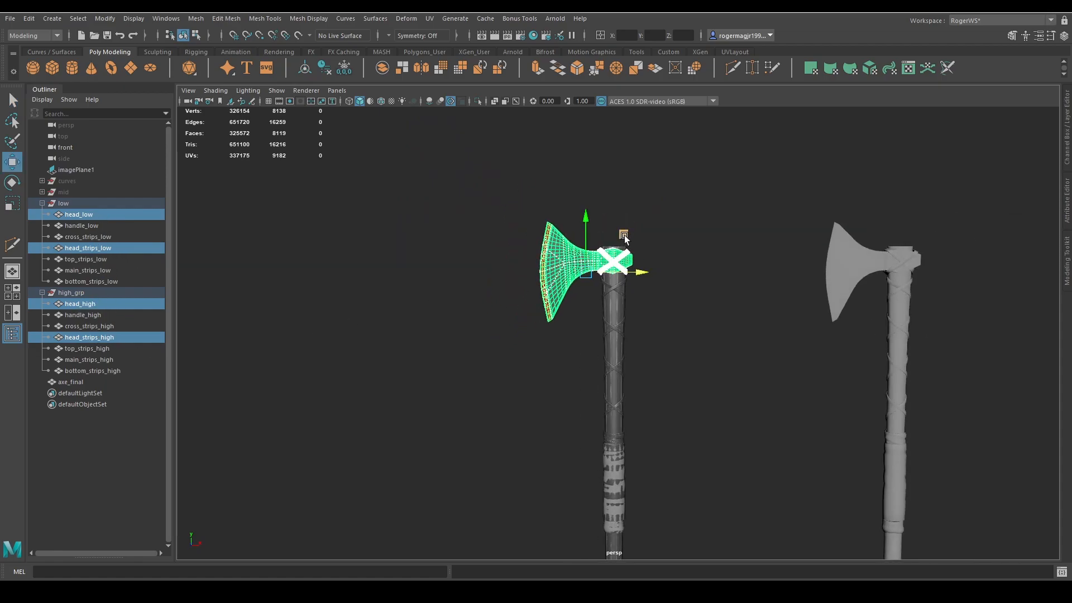
pyautogui.moveTo(626, 232); pyautogui.dragTo(380, 192)
# Step: Move top_strips_low and top_strips_high together off the handle into the empty space beneath the head
pyautogui.scroll(-3, 586, 256)
pyautogui.keyDown('alt'); pyautogui.moveTo(586, 260); pyautogui.dragTo(582, 249, button='middle'); pyautogui.keyUp('alt')
pyautogui.scroll(3, 581, 249)
pyautogui.keyDown('alt'); pyautogui.moveTo(644, 310); pyautogui.dragTo(704, 220, button='middle'); pyautogui.keyUp('alt')
pyautogui.scroll(1, 651, 240)
pyautogui.scroll(-1, 654, 249)
pyautogui.scroll(-1, 702, 229)
pyautogui.scroll(5, 677, 331)
pyautogui.press('q')
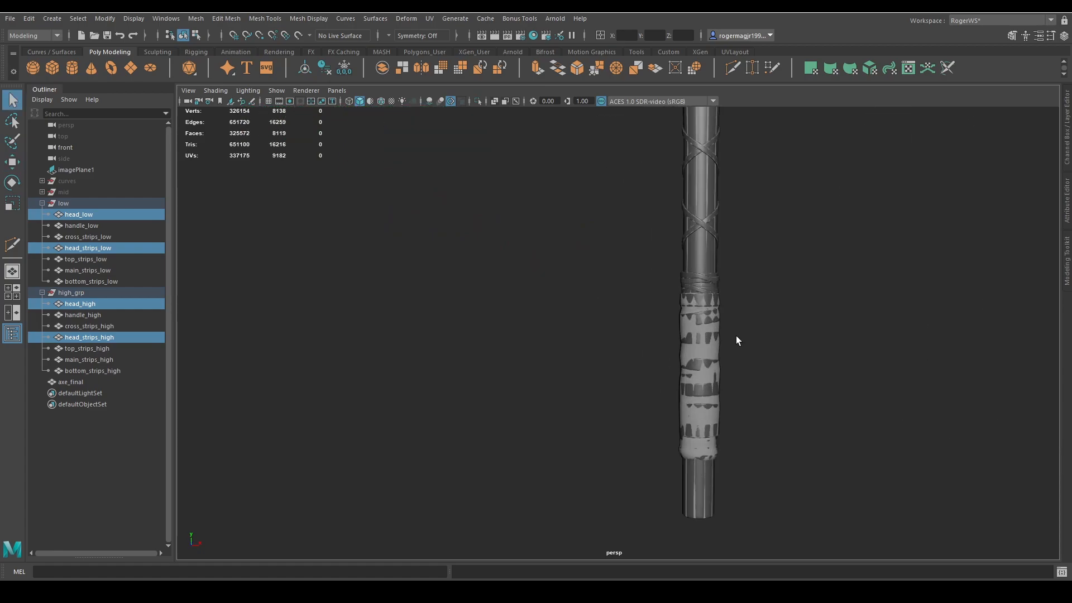
pyautogui.click(714, 285)
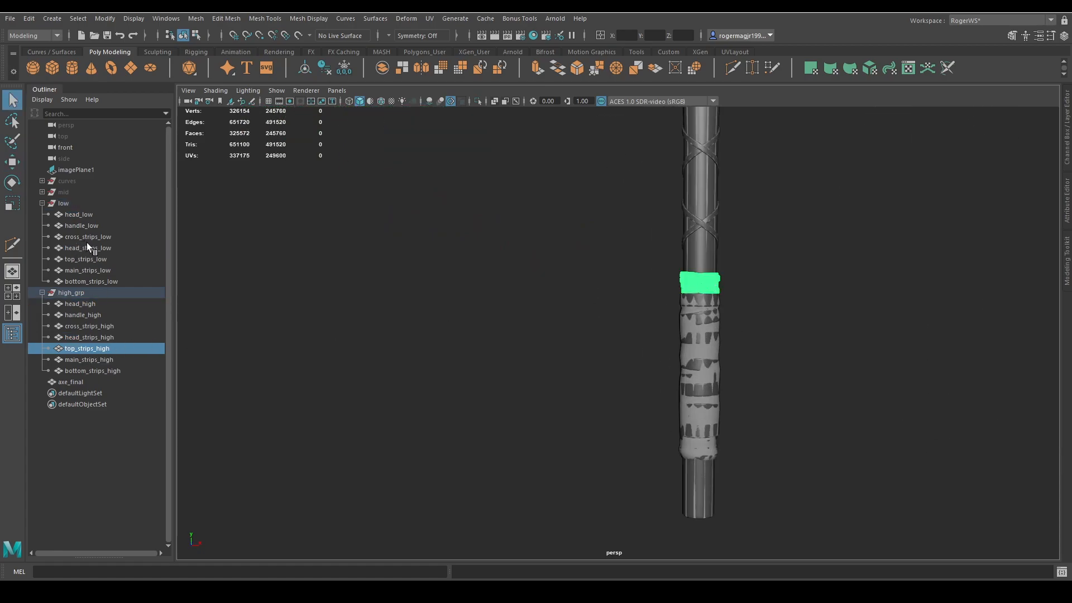
pyautogui.keyDown('ctrl'); pyautogui.click(89, 260); pyautogui.keyUp('ctrl')
pyautogui.scroll(-3, 677, 306)
pyautogui.press('w')
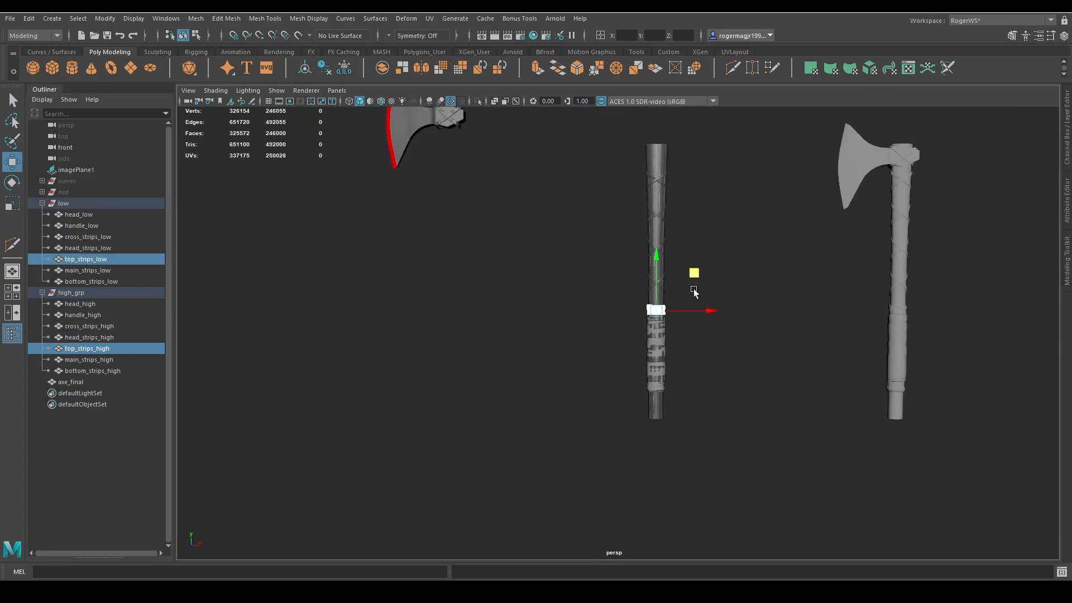
pyautogui.moveTo(694, 273); pyautogui.dragTo(510, 246, button='middle')
pyautogui.press('q')
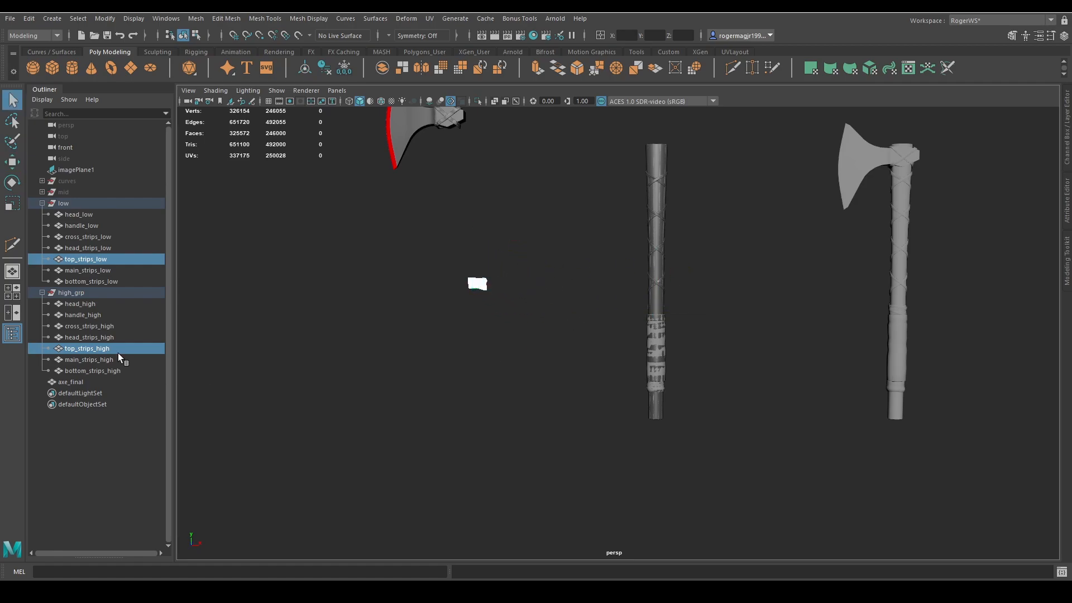
# Step: Move main_strips_low and main_strips_high together off the handle, clear of the top strips
pyautogui.click(89, 360)
pyautogui.press('w')
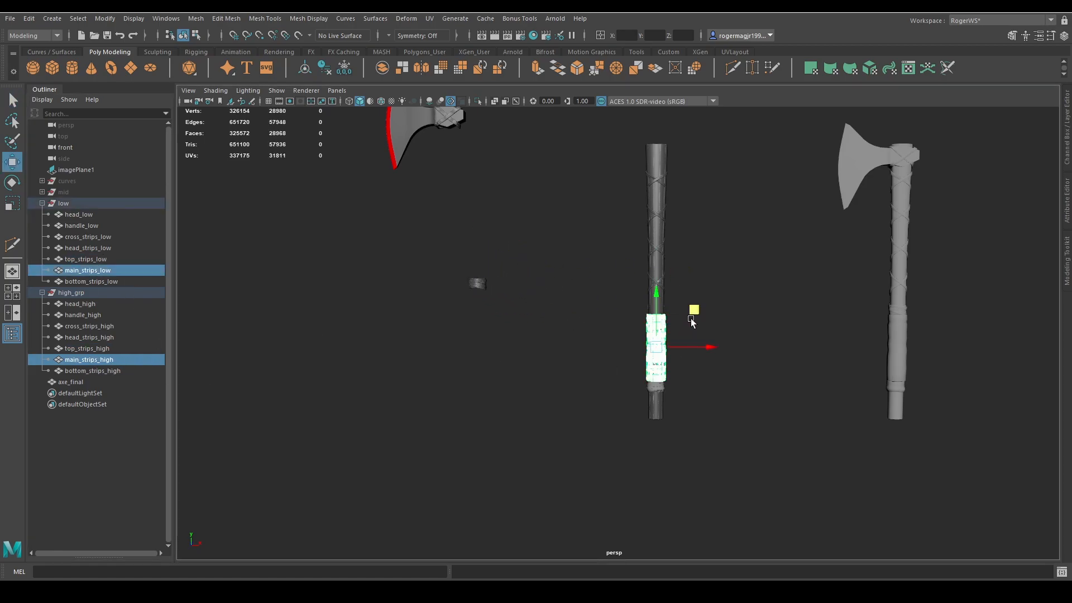
pyautogui.moveTo(694, 311); pyautogui.dragTo(424, 301)
pyautogui.press('q')
# Step: Move bottom_strips_low and bottom_strips_high together off the handle to a free spot below the top strips
pyautogui.click(103, 371)
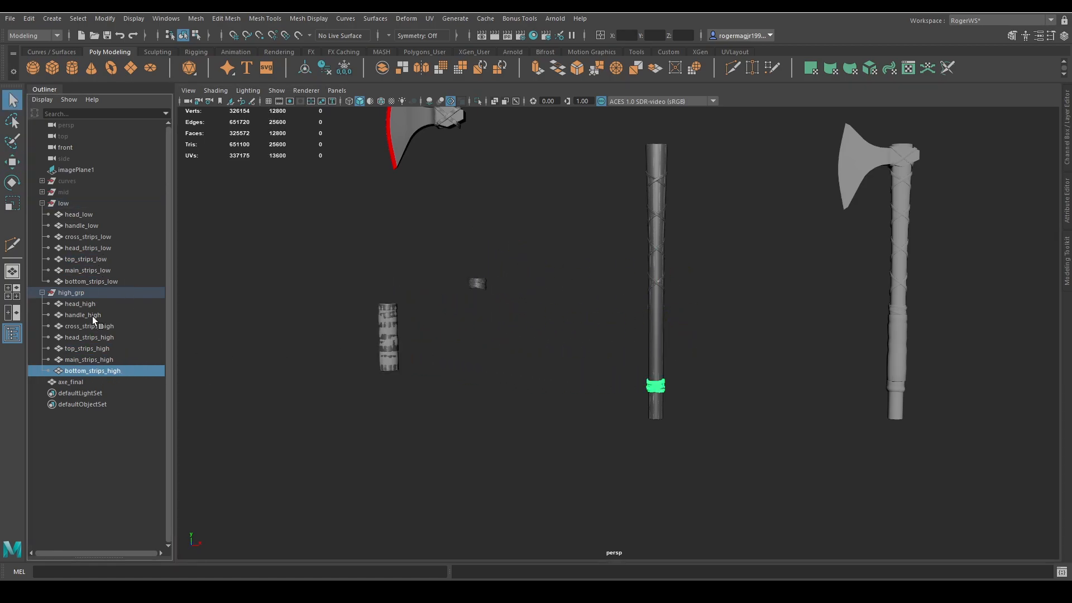
pyautogui.keyDown('ctrl'); pyautogui.click(91, 281); pyautogui.keyUp('ctrl')
pyautogui.press('w')
pyautogui.moveTo(690, 348); pyautogui.dragTo(521, 335)
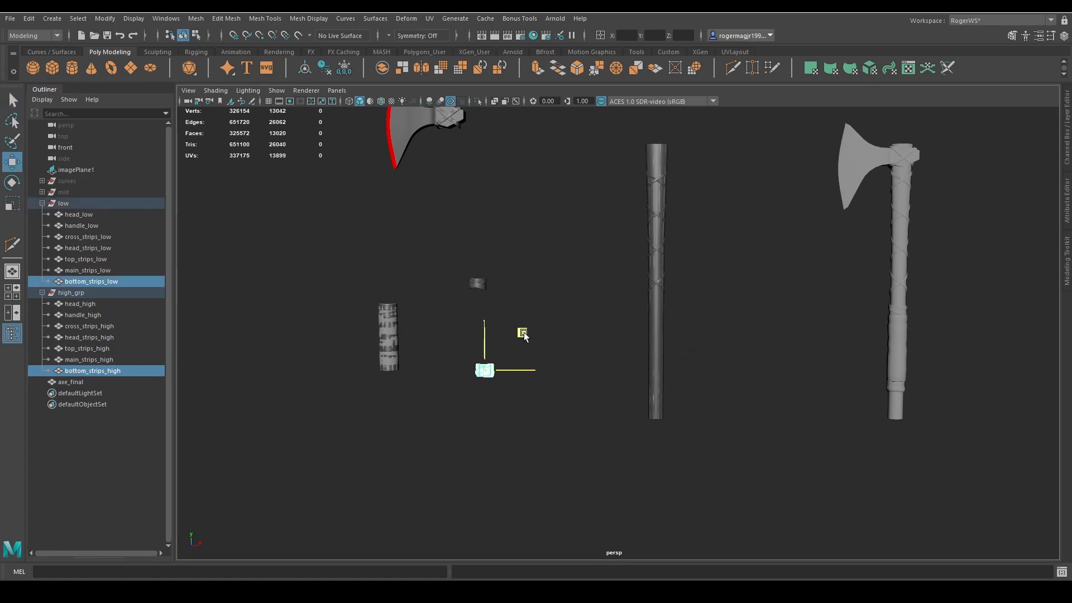
pyautogui.press('q')
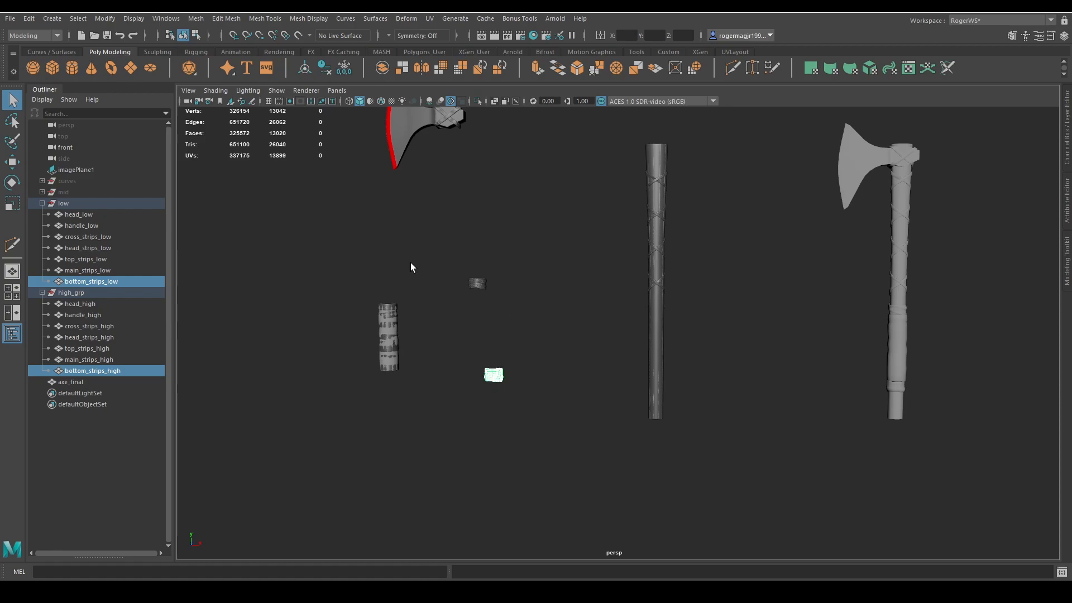
# Step: Check the spacing of the separated parts, shift axe_final slightly further from the handle along X, and clear the selection
pyautogui.keyDown('alt'); pyautogui.moveTo(514, 235); pyautogui.dragTo(568, 331, button='middle'); pyautogui.keyUp('alt')
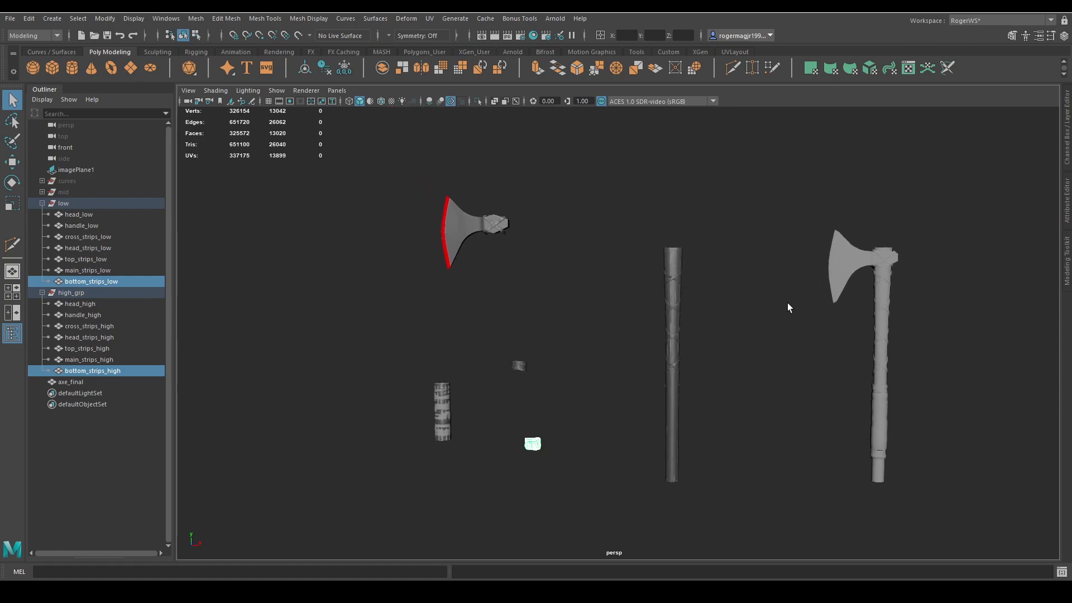
pyautogui.keyDown('alt'); pyautogui.moveTo(788, 303); pyautogui.dragTo(787, 313); pyautogui.keyUp('alt')
pyautogui.keyDown('alt'); pyautogui.moveTo(788, 313); pyautogui.dragTo(657, 289, button='middle'); pyautogui.keyUp('alt')
pyautogui.keyDown('alt'); pyautogui.moveTo(658, 289); pyautogui.dragTo(636, 271); pyautogui.keyUp('alt')
pyautogui.scroll(5, 635, 272)
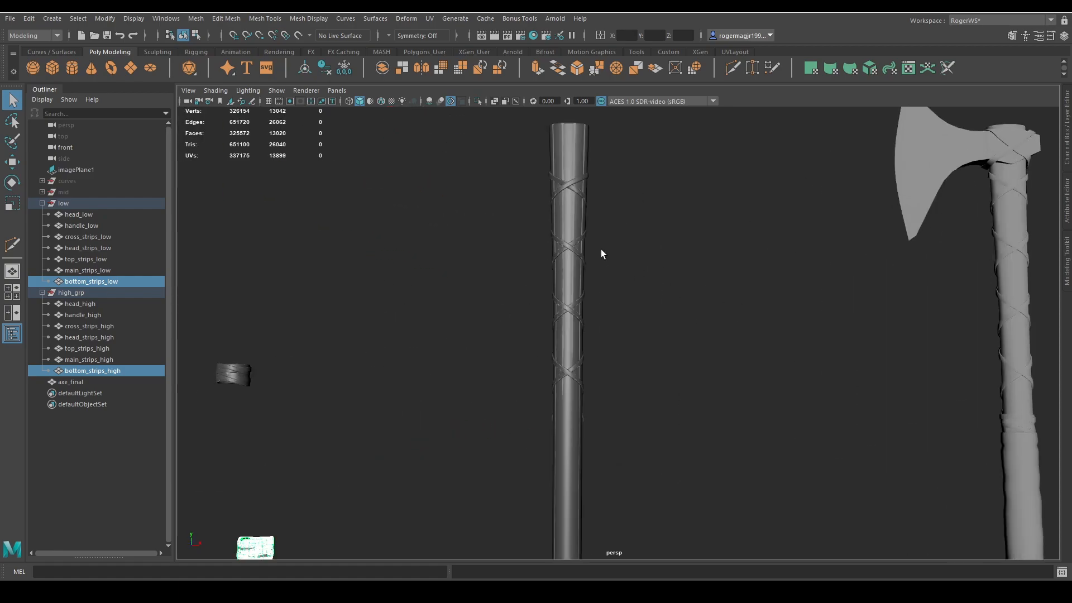
pyautogui.scroll(-4, 600, 254)
pyautogui.keyDown('alt'); pyautogui.moveTo(743, 304); pyautogui.dragTo(642, 307, button='middle'); pyautogui.keyUp('alt')
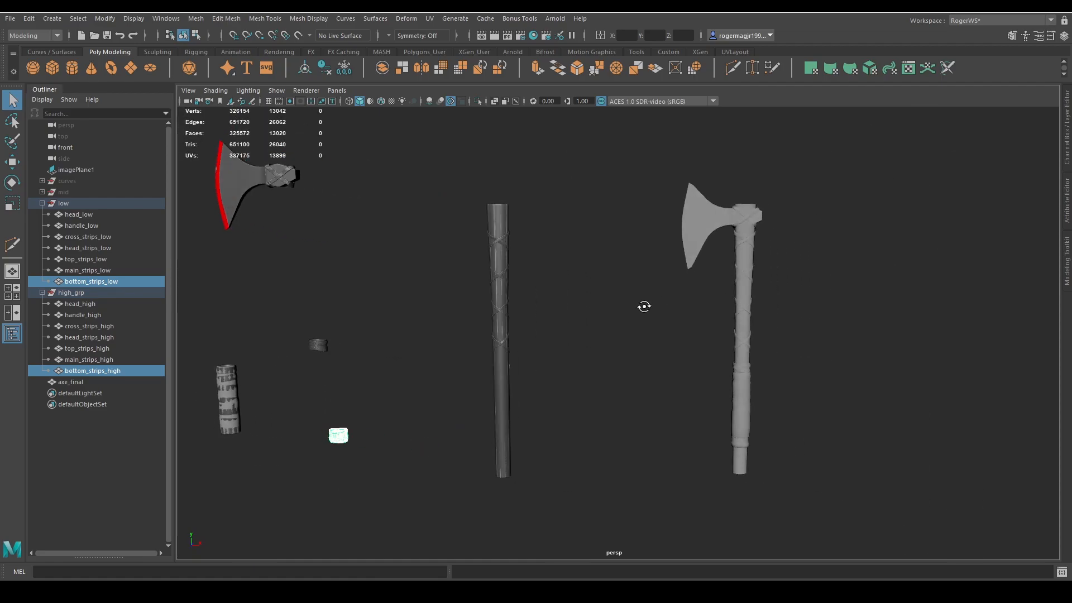
pyautogui.click(685, 235)
pyautogui.press('w')
pyautogui.moveTo(754, 334); pyautogui.dragTo(762, 334)
pyautogui.press('q')
pyautogui.click(481, 311)
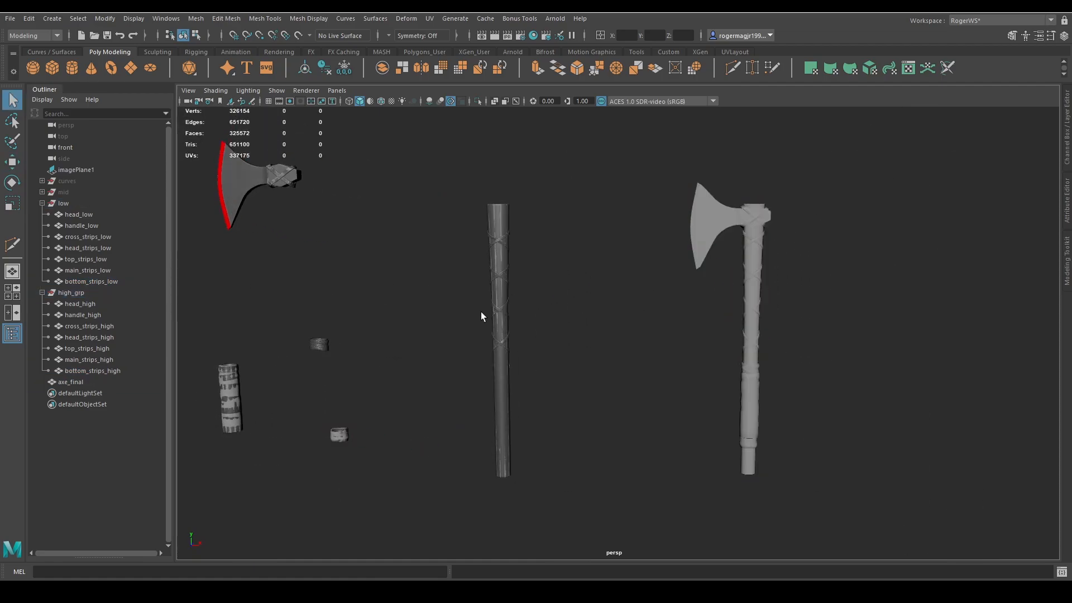
# Step: Select the low group together with axe_final and freeze their transformations
pyautogui.click(78, 204)
pyautogui.scroll(-2, 584, 283)
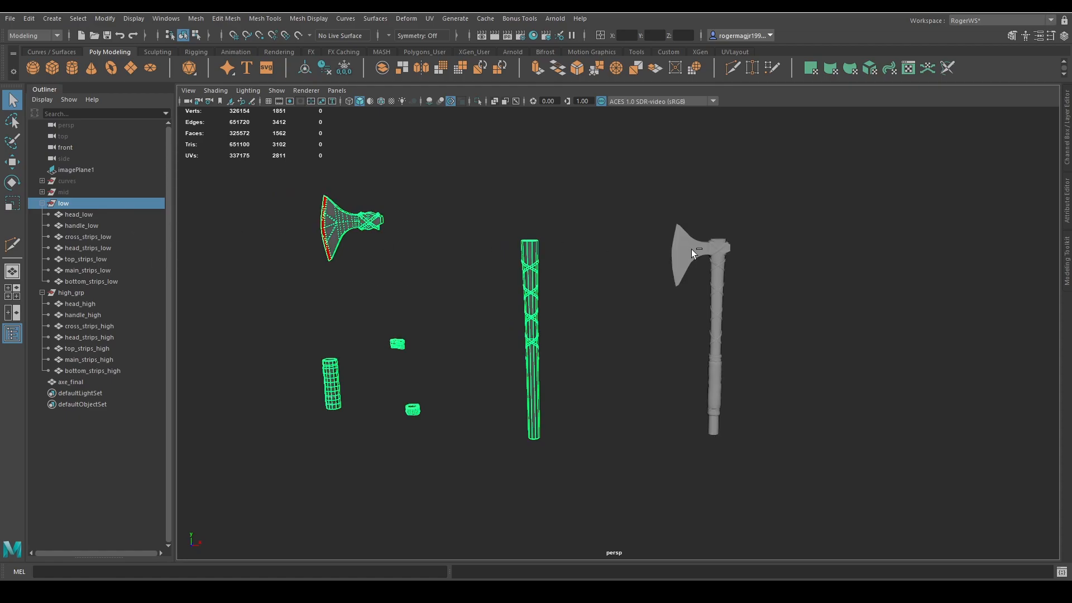
pyautogui.keyDown('shift'); pyautogui.click(716, 254); pyautogui.keyUp('shift')
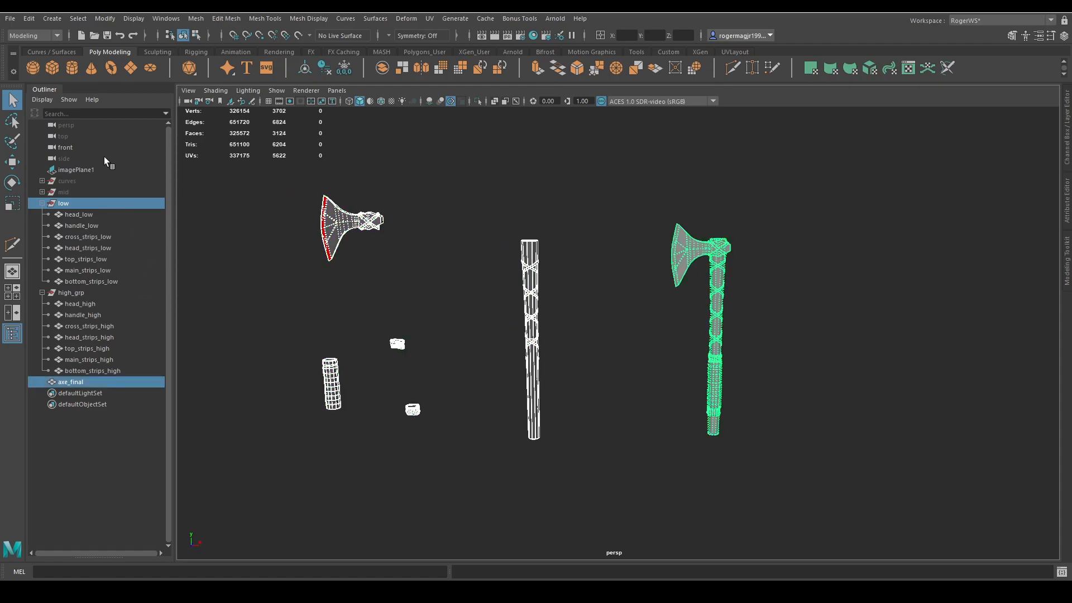
pyautogui.click(345, 68)
# Step: Export the selected low group and axe_final as an FBX file named axe_low in the project's exp folder
pyautogui.click(10, 18)
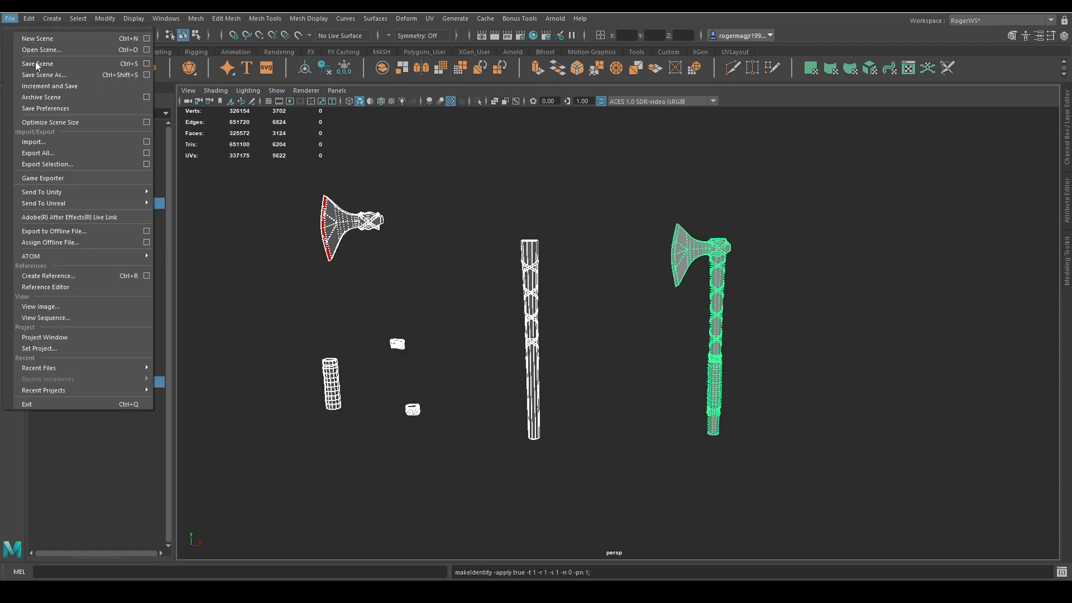
pyautogui.click(56, 164)
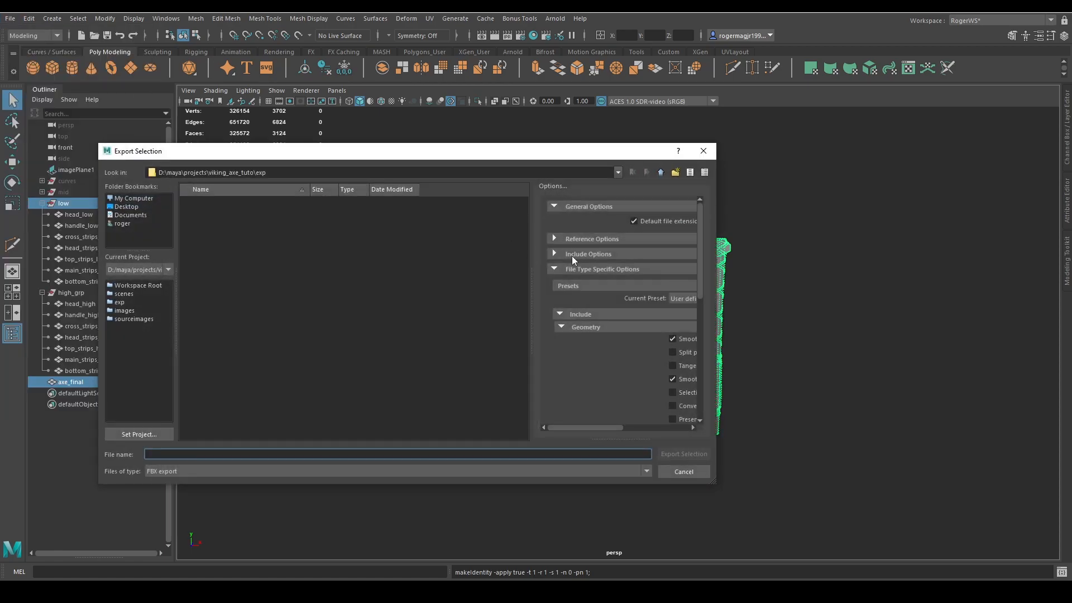
pyautogui.write('axe_low')
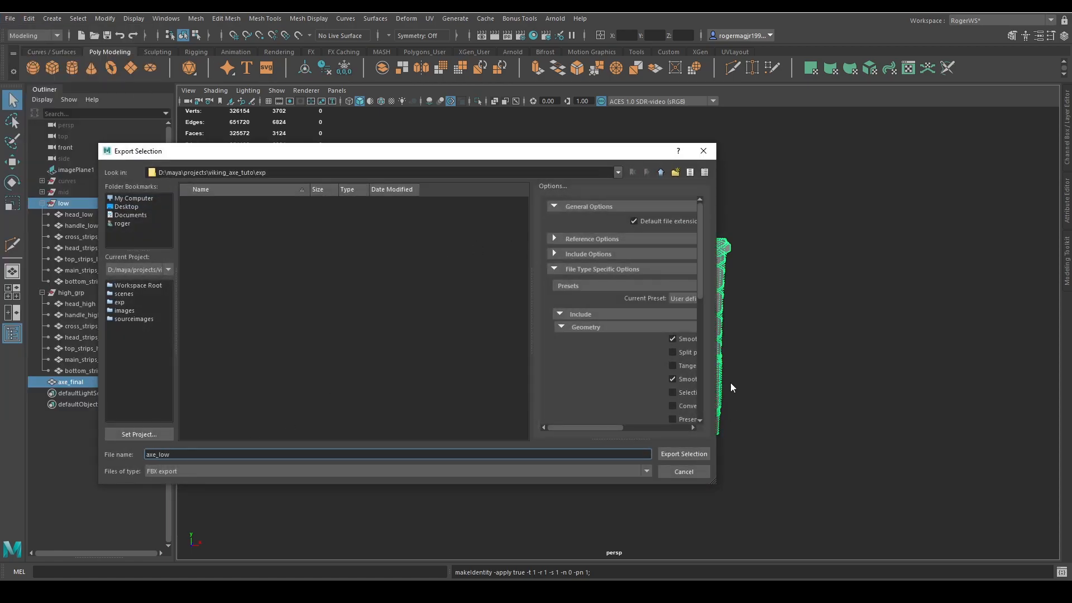
pyautogui.scroll(-3, 690, 413)
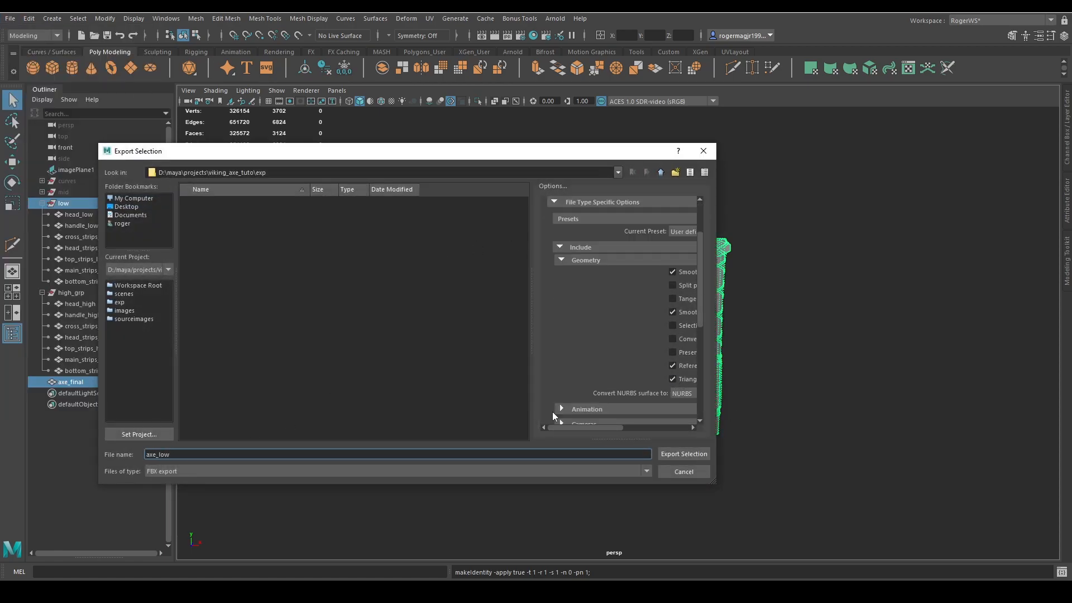
pyautogui.click(665, 453)
pyautogui.click(694, 405)
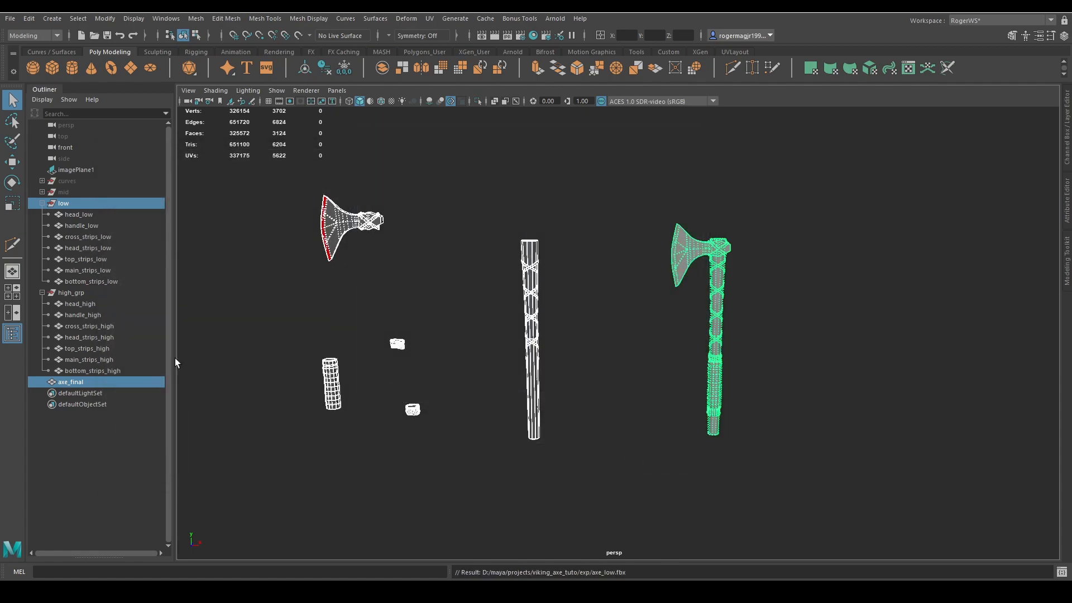
# Step: Export high_grp as an FBX file named axe_high in the exp folder, then clear the selection
pyautogui.click(78, 292)
pyautogui.click(11, 19)
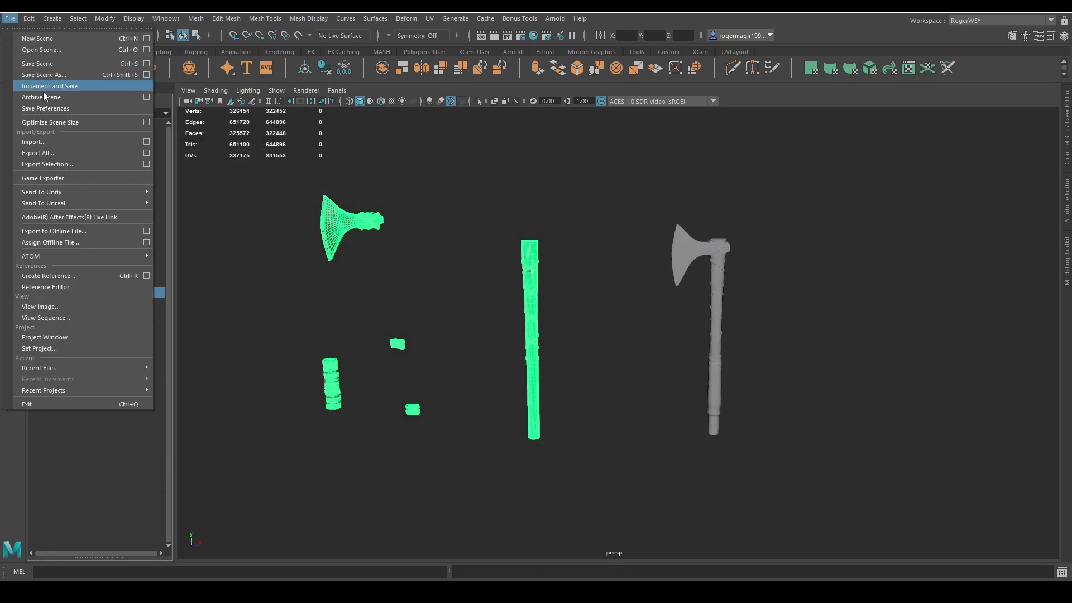
pyautogui.click(59, 162)
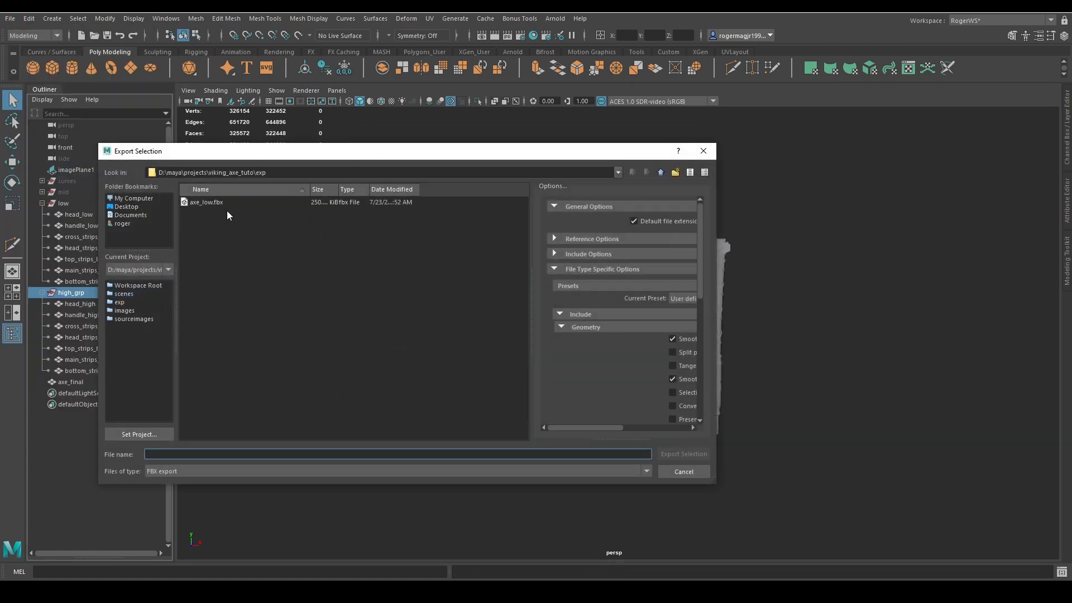
pyautogui.click(225, 203)
pyautogui.tripleClick(157, 454)
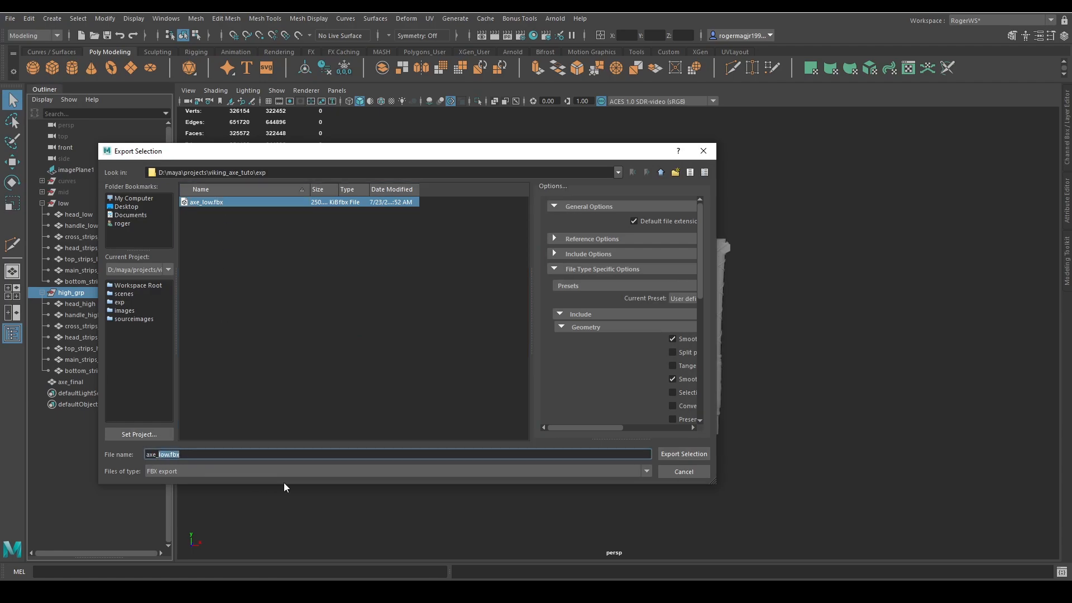
pyautogui.write('axe_high')
pyautogui.scroll(-1, 603, 363)
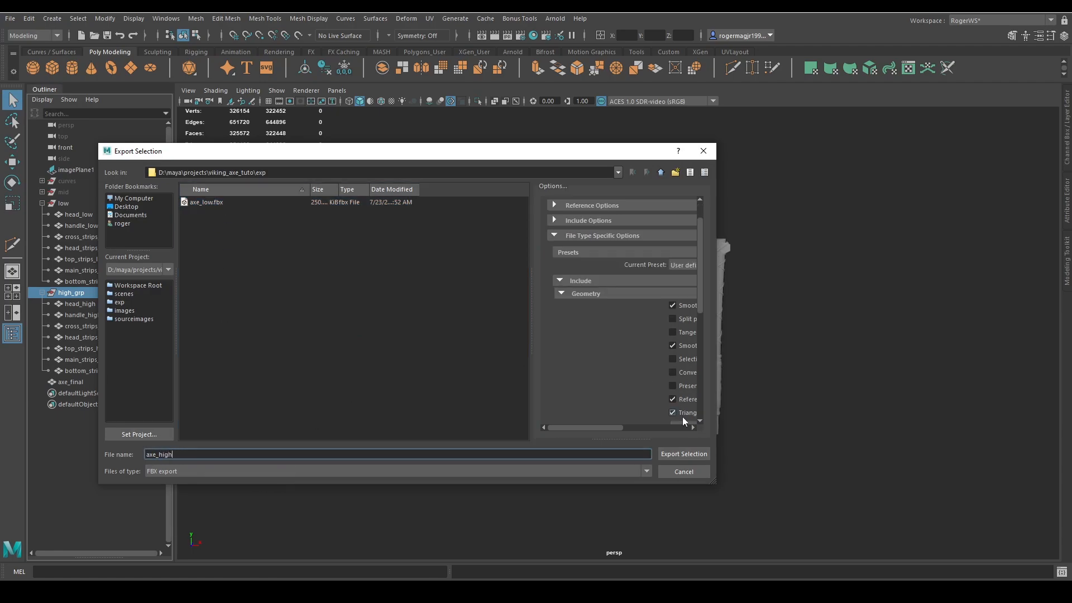
pyautogui.click(687, 453)
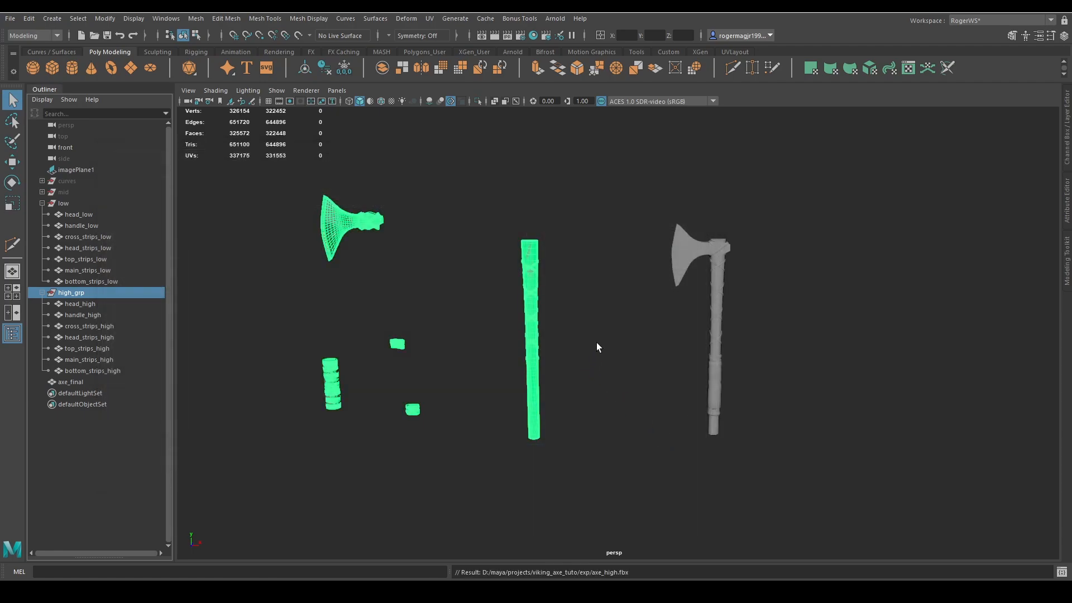
pyautogui.click(638, 342)
pyautogui.keyDown('alt'); pyautogui.moveTo(638, 343); pyautogui.dragTo(626, 363, button='middle'); pyautogui.keyUp('alt')
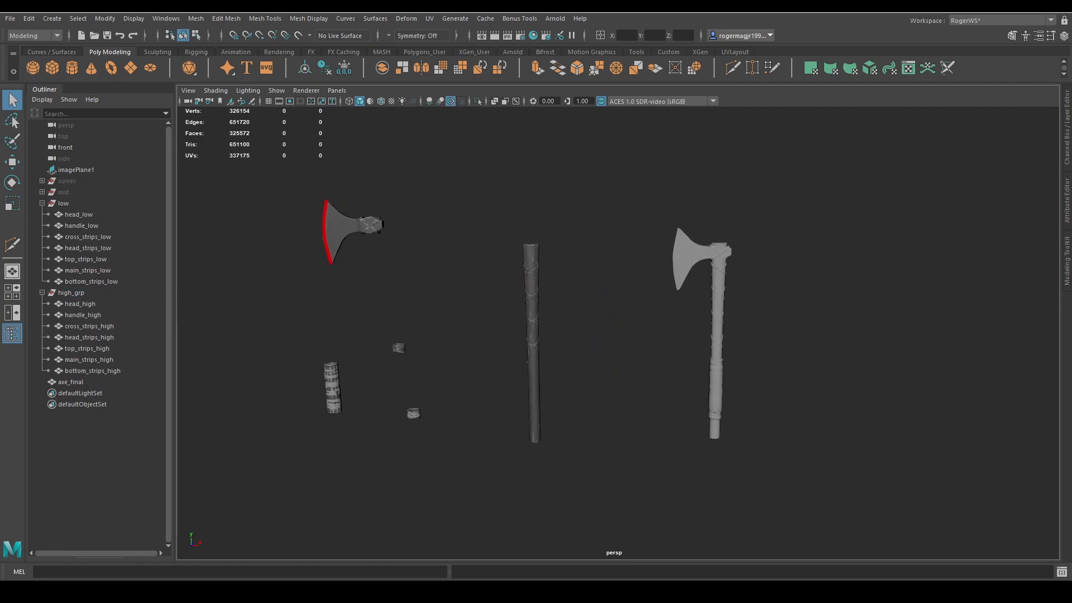
pyautogui.keyDown('alt'); pyautogui.moveTo(445, 320); pyautogui.dragTo(451, 335, button='middle'); pyautogui.keyUp('alt')
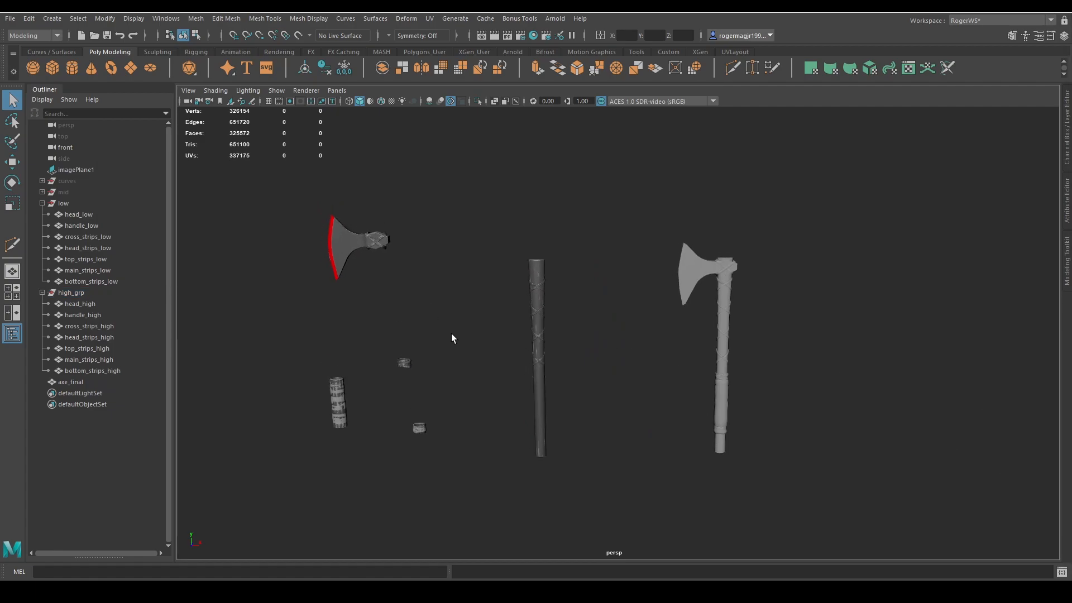
pyautogui.keyDown('alt'); pyautogui.moveTo(451, 335); pyautogui.dragTo(465, 328); pyautogui.keyUp('alt')
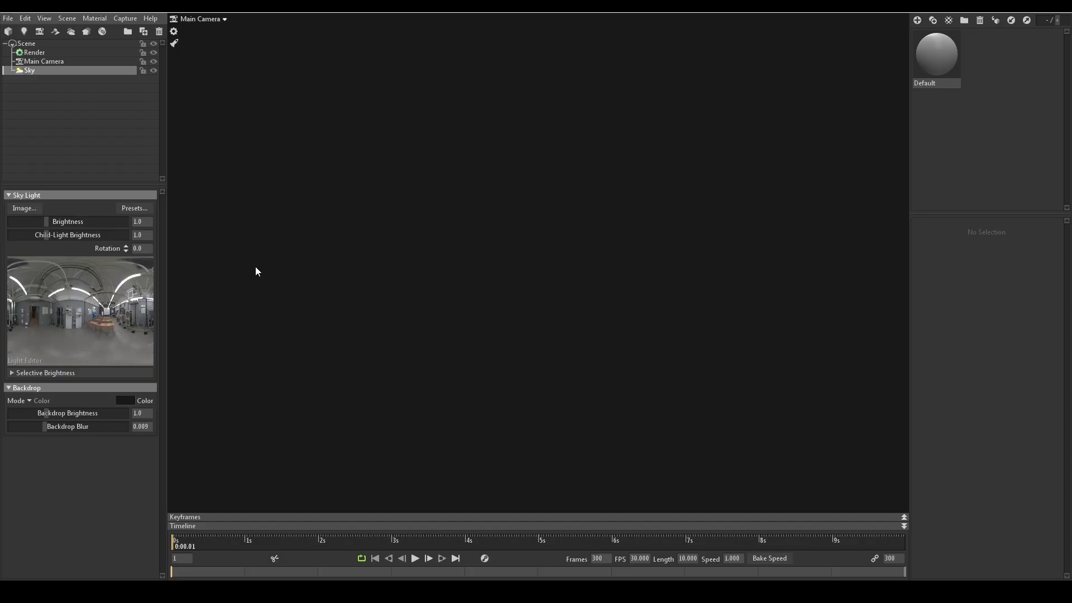
# Step: Switch to Marmoset Toolbag and create a baker with a 4096 x 4096 resolution and 64x samples
pyautogui.click(86, 33)
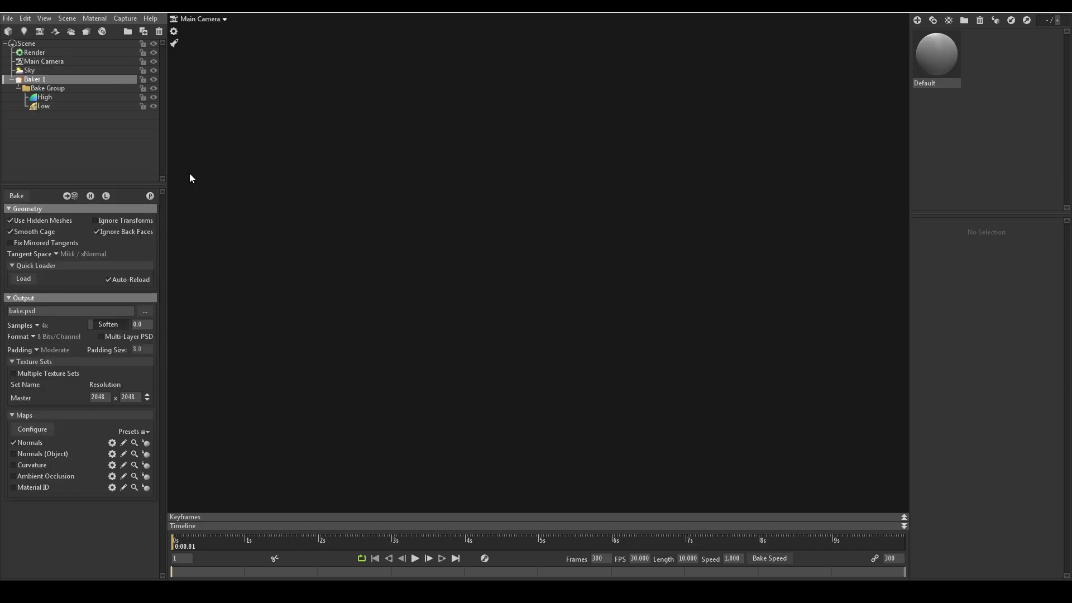
pyautogui.click(146, 395)
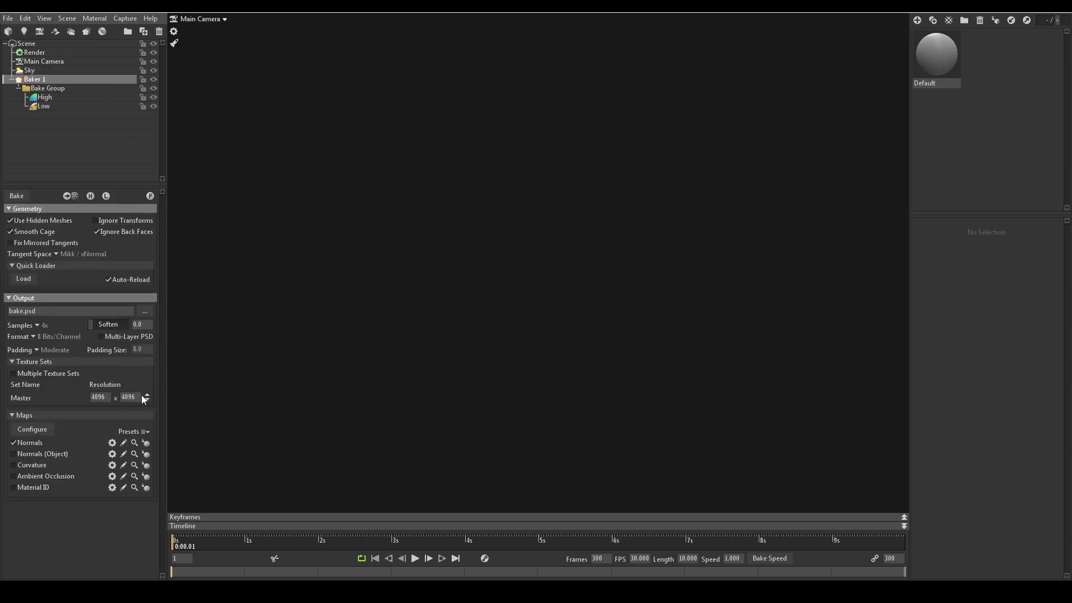
pyautogui.click(37, 325)
pyautogui.click(53, 355)
# Step: Load axe_high and axe_low into the baker through its Quick Loader, and hide the high-poly meshes
pyautogui.click(24, 279)
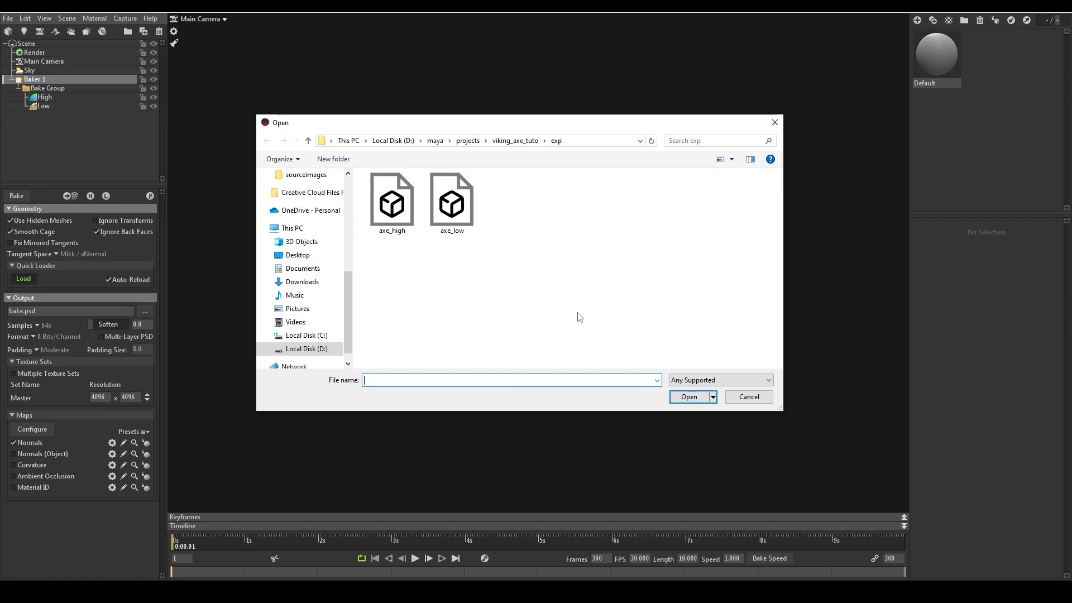
pyautogui.moveTo(585, 297); pyautogui.dragTo(383, 211)
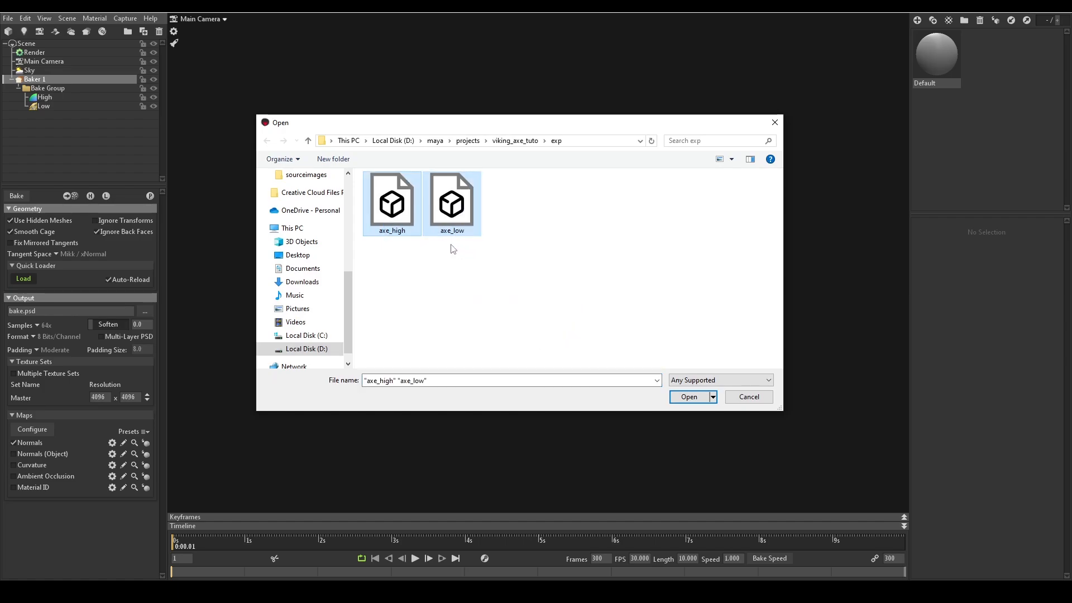
pyautogui.moveTo(526, 285); pyautogui.dragTo(412, 209)
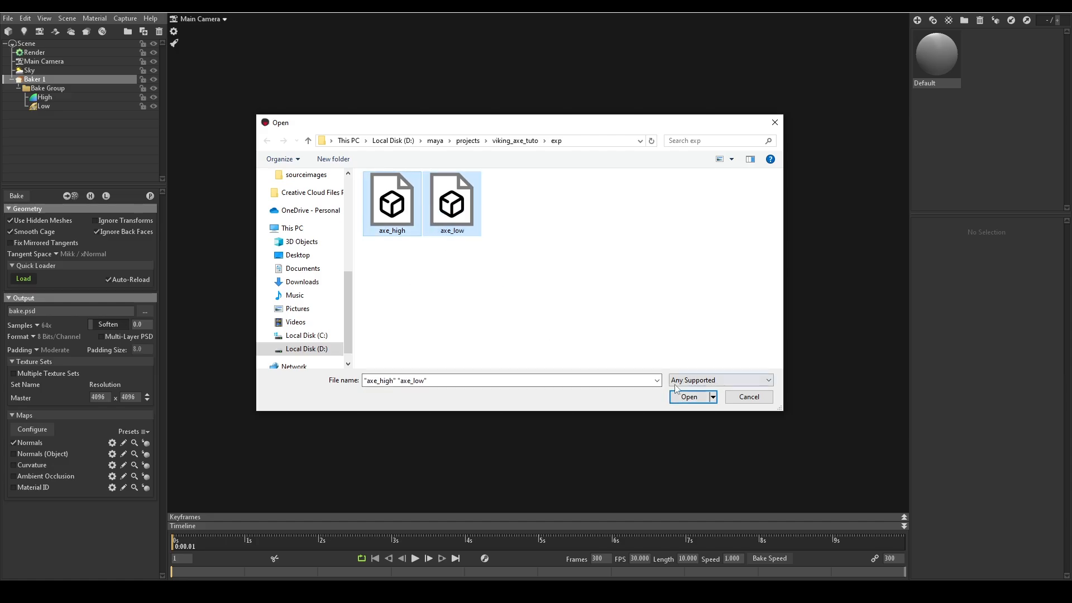
pyautogui.click(682, 396)
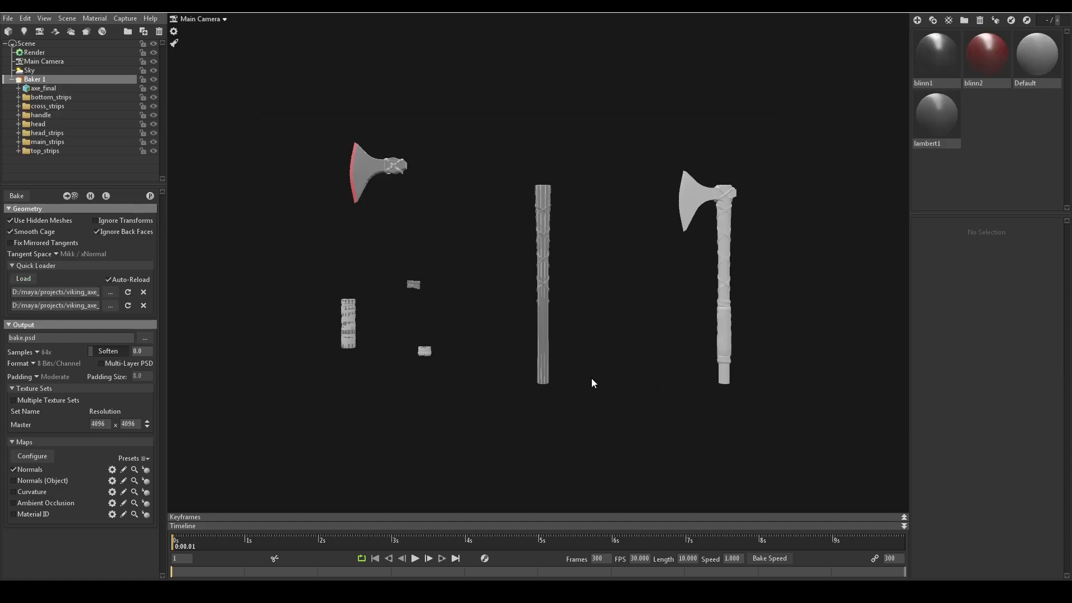
pyautogui.click(90, 196)
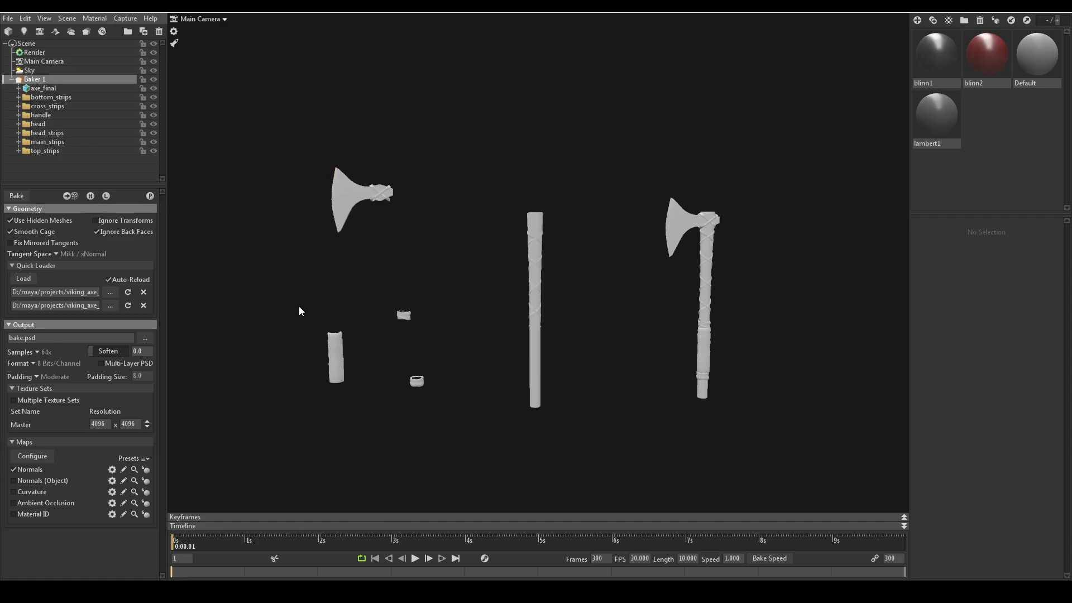
pyautogui.moveTo(443, 310); pyautogui.dragTo(450, 314, button='middle')
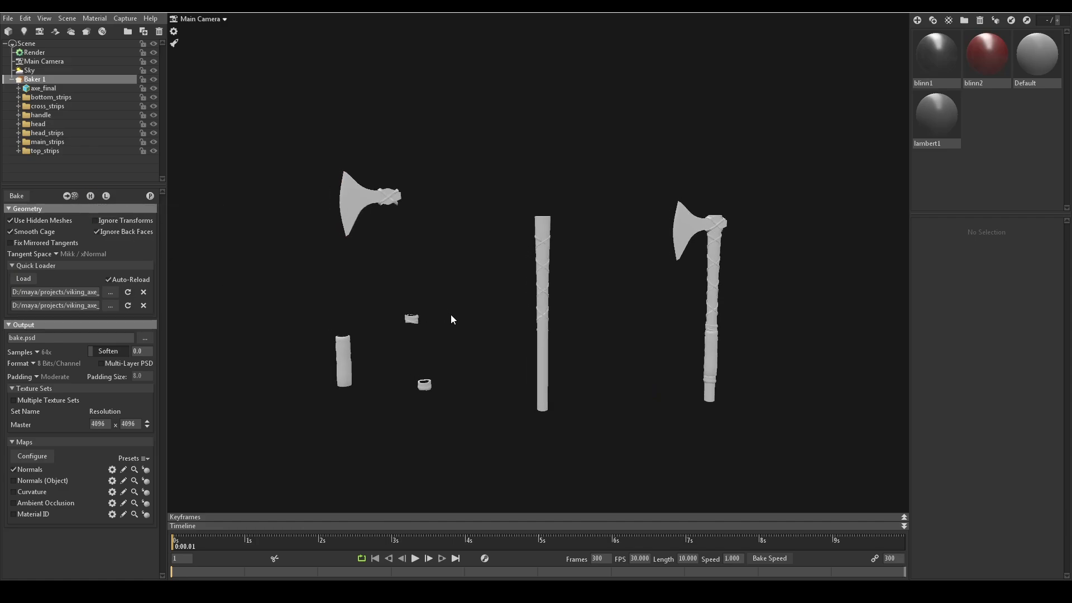
# Step: Set the bake output to a Targa image named axe in the exp folder
pyautogui.click(145, 338)
pyautogui.click(408, 372)
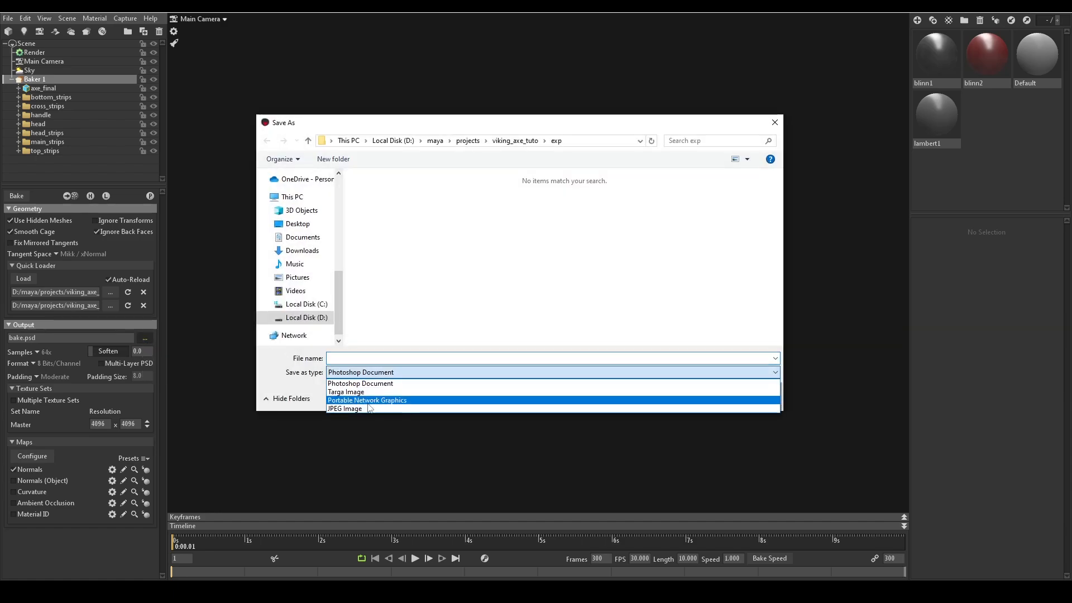
pyautogui.click(372, 385)
pyautogui.click(387, 358)
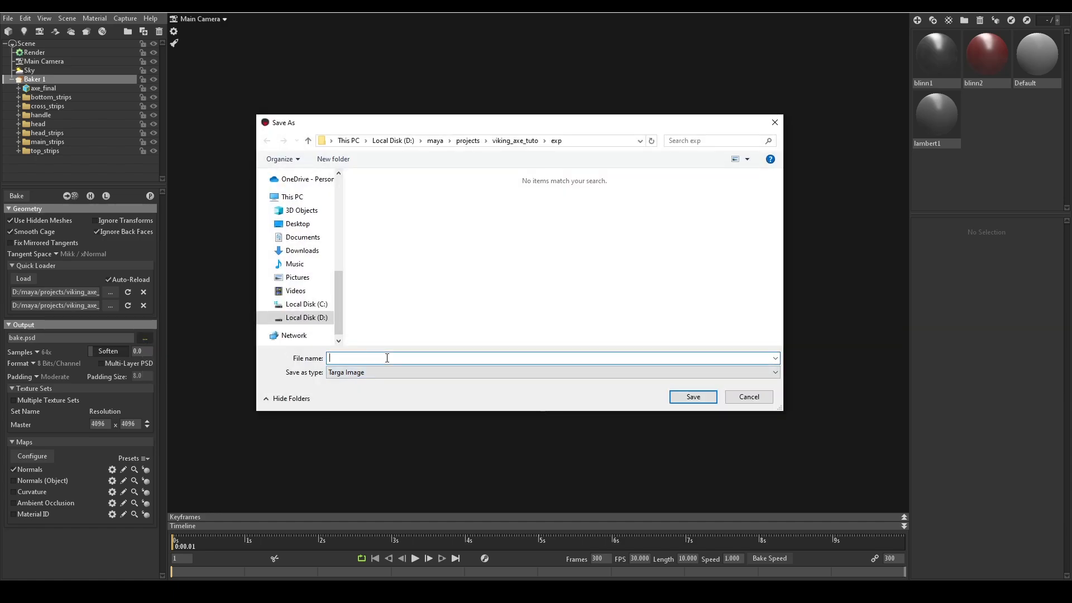
pyautogui.write('axe')
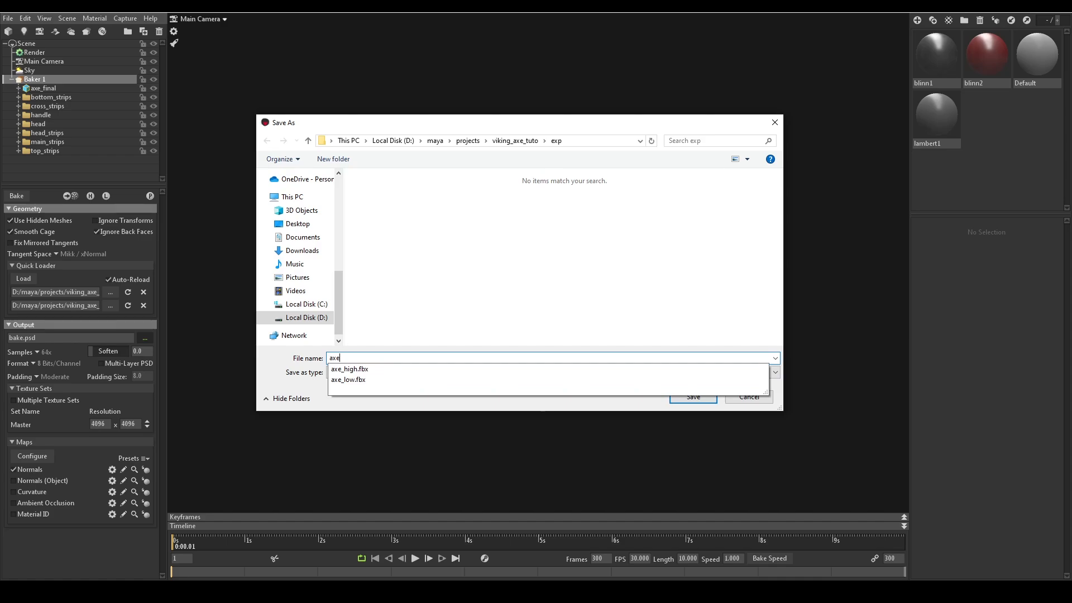
pyautogui.press('Return')
pyautogui.press('Return')
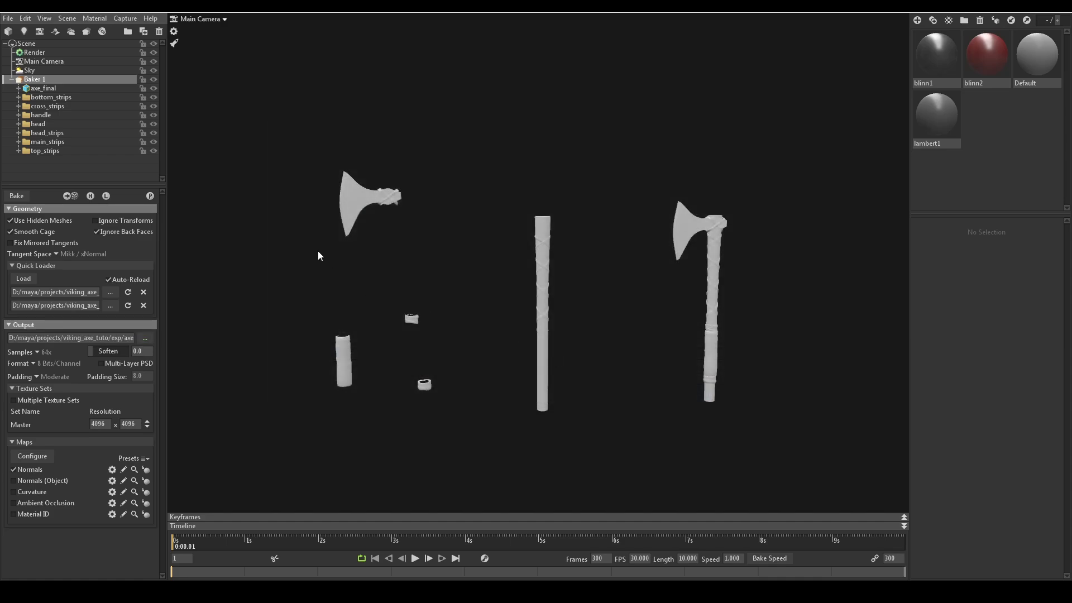
pyautogui.moveTo(472, 278)
pyautogui.mouseDown()
pyautogui.moveTo(491, 291)
pyautogui.moveTo(486, 284)
pyautogui.mouseUp()
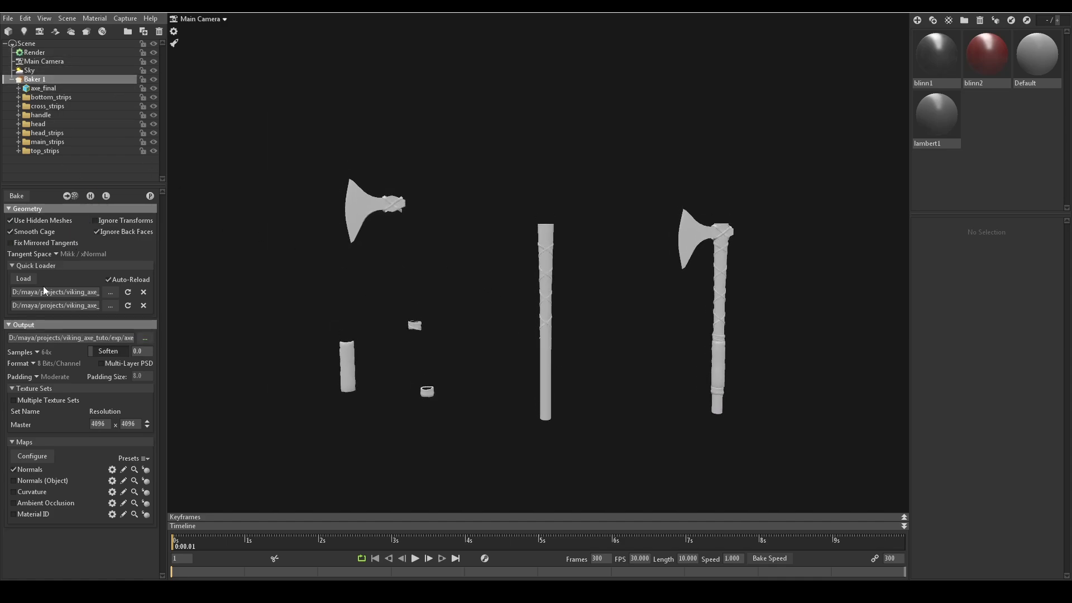
# Step: Bake the normal map at the current settings and preview it on the assembled axe_final mesh
pyautogui.click(21, 195)
pyautogui.click(150, 201)
pyautogui.moveTo(502, 241); pyautogui.dragTo(391, 241, button='middle')
pyautogui.scroll(2, 390, 241)
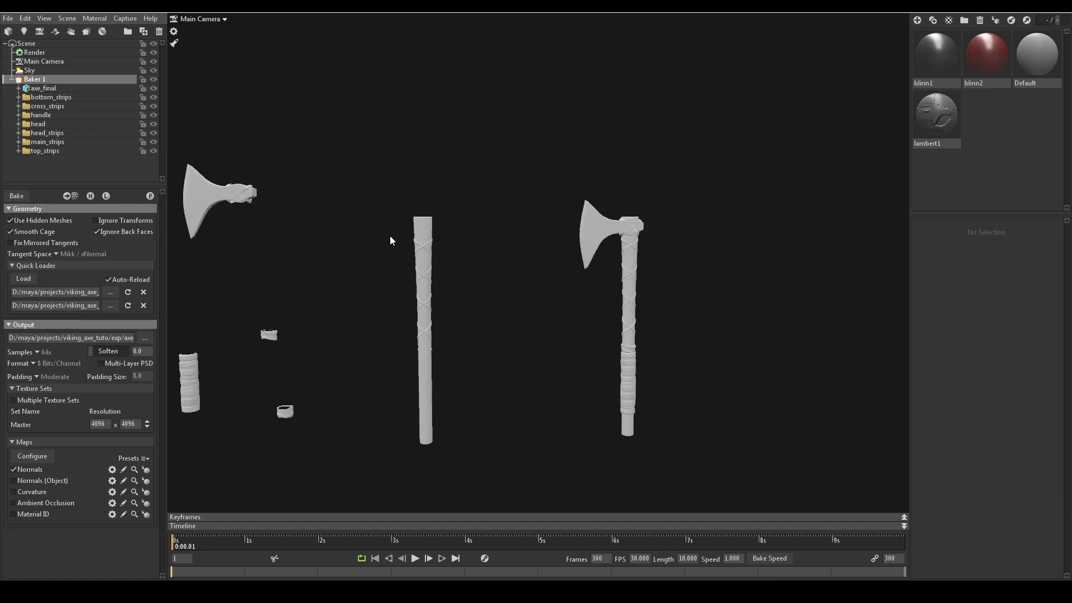
pyautogui.scroll(1, 390, 242)
pyautogui.moveTo(571, 234); pyautogui.dragTo(420, 232, button='middle')
pyautogui.scroll(3, 492, 276)
pyautogui.moveTo(569, 279)
pyautogui.keyDown('shift'); pyautogui.mouseDown()
pyautogui.moveTo(643, 286)
pyautogui.moveTo(629, 273)
pyautogui.mouseUp(); pyautogui.keyUp('shift')
# Step: Turn the lambert1 material's normal map off and on to compare the axe with and without the baked detail
pyautogui.click(942, 108)
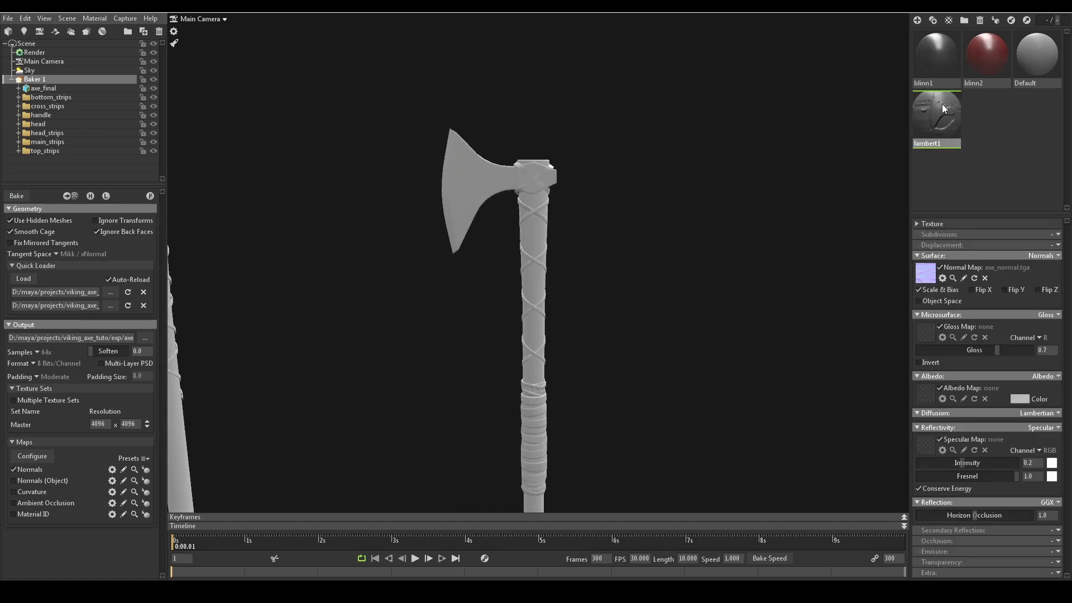
pyautogui.click(942, 269)
pyautogui.click(943, 269)
pyautogui.moveTo(651, 291); pyautogui.dragTo(699, 181, button='middle')
pyautogui.moveTo(699, 181); pyautogui.dragTo(684, 165)
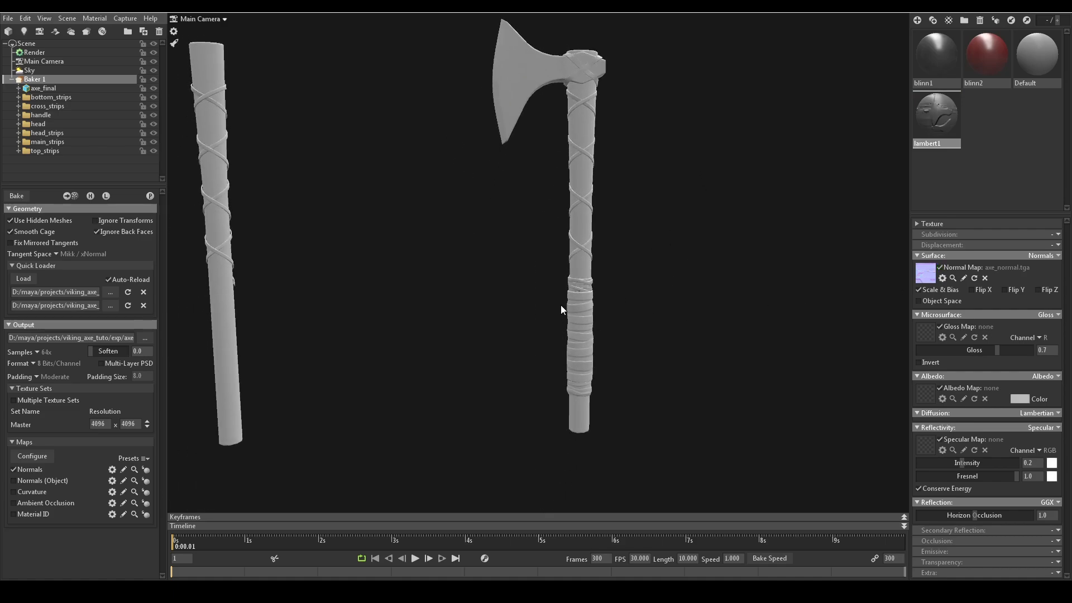
pyautogui.moveTo(586, 309); pyautogui.dragTo(656, 314)
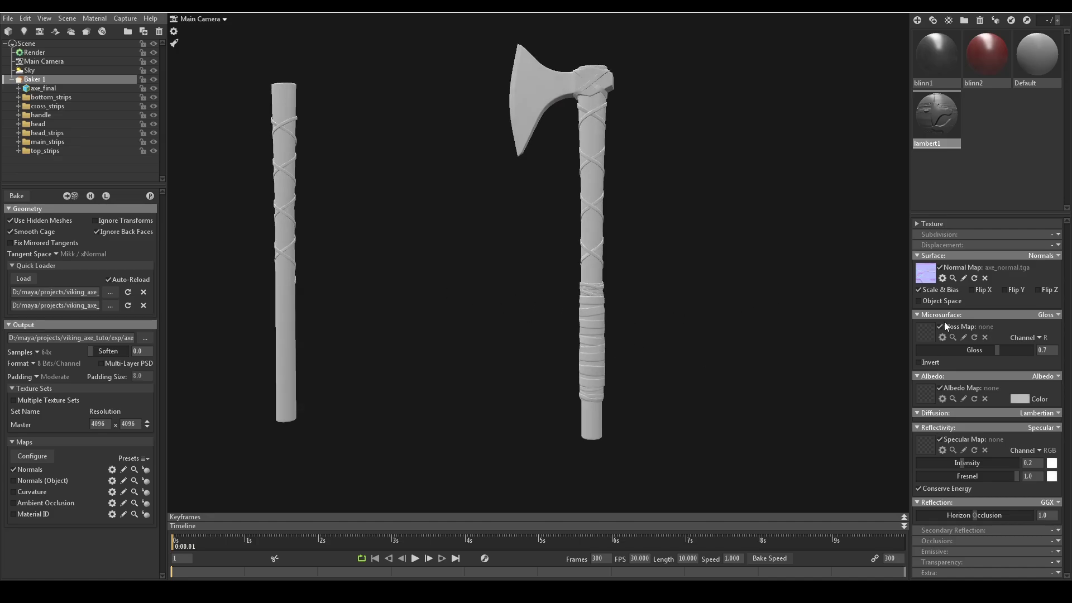
pyautogui.click(941, 269)
pyautogui.click(940, 268)
# Step: Inspect the top strips mesh up close and set the cage Max Offset of the top_strips Low group to 0.334
pyautogui.moveTo(600, 279); pyautogui.dragTo(474, 343)
pyautogui.click(455, 343)
pyautogui.press('f')
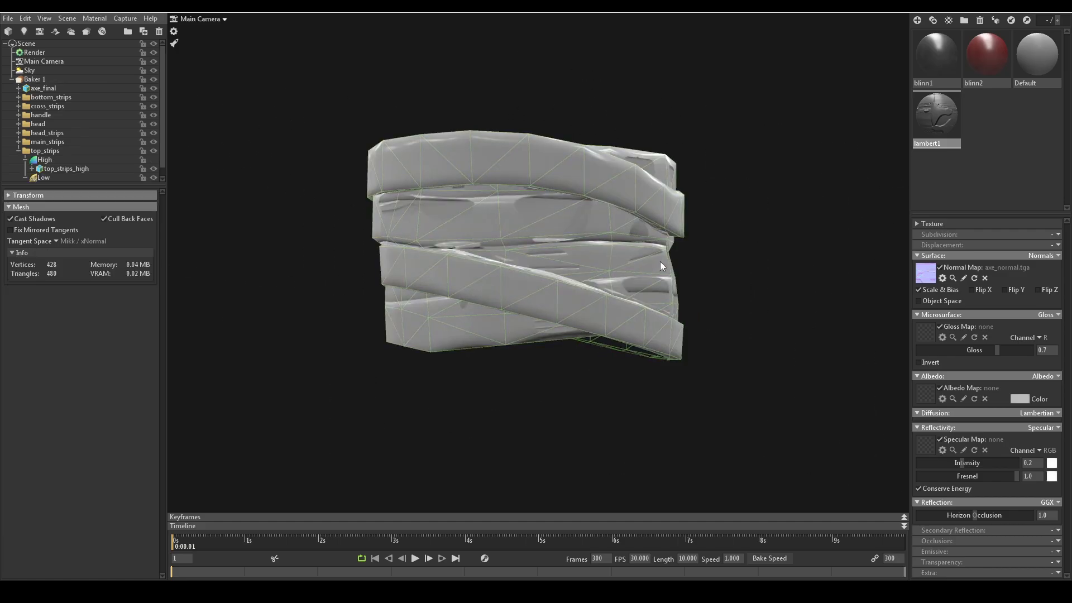
pyautogui.moveTo(678, 257); pyautogui.dragTo(582, 254)
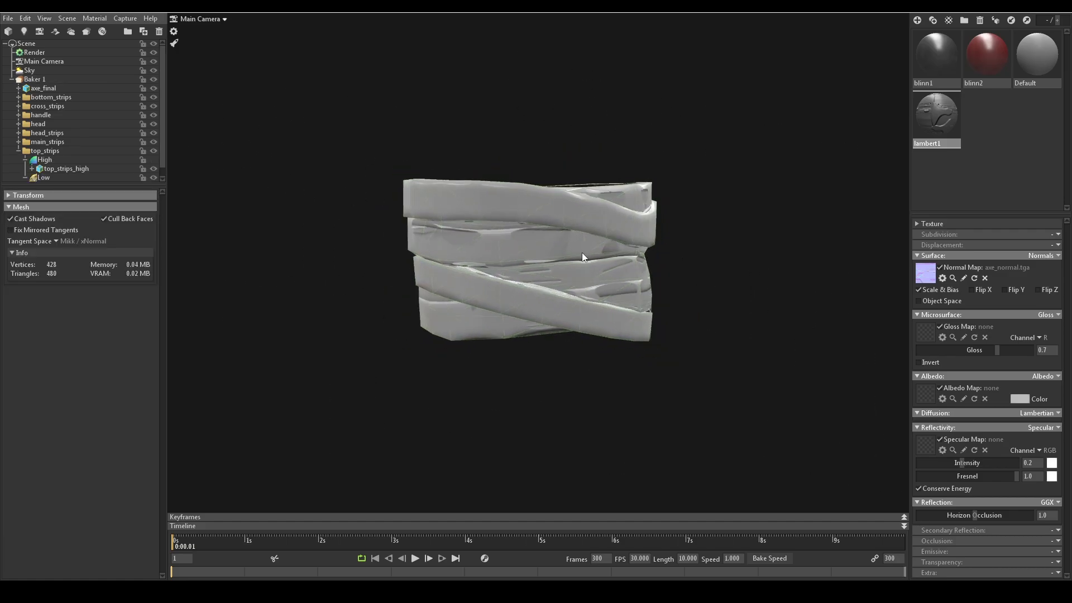
pyautogui.click(554, 217)
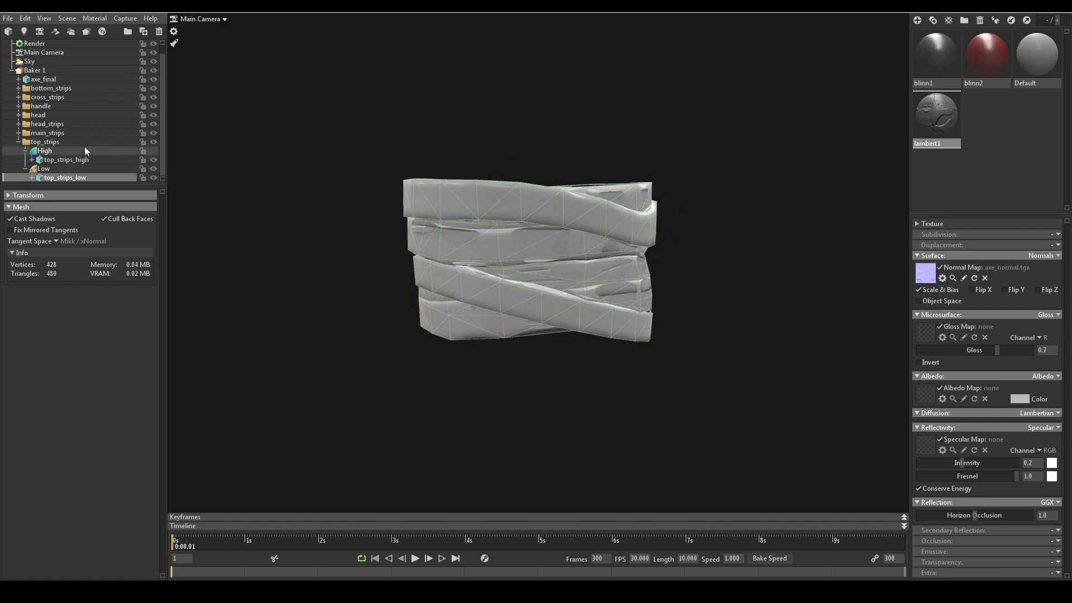
pyautogui.click(53, 169)
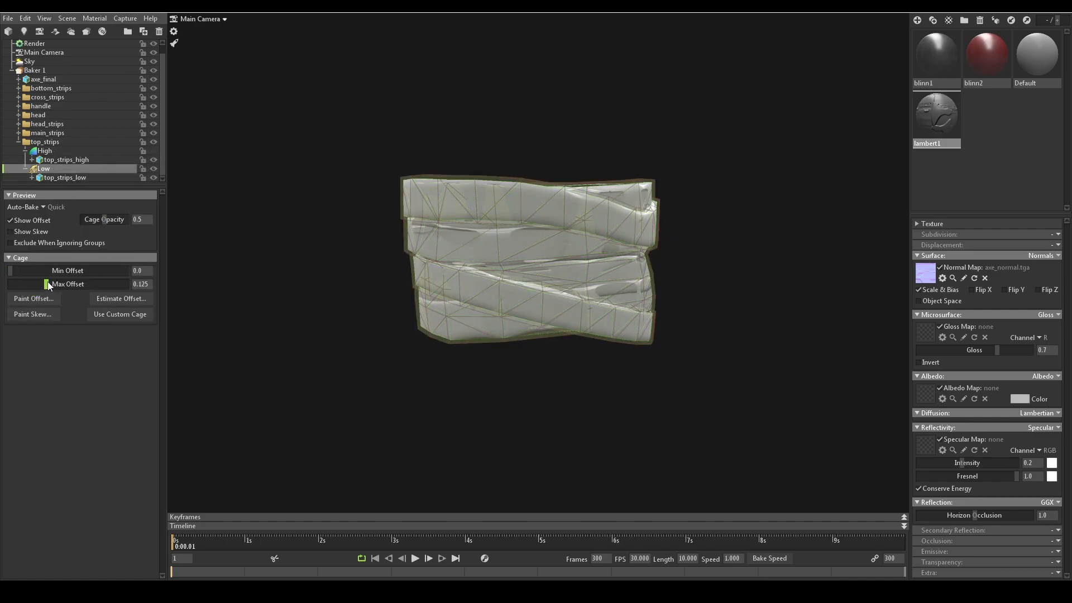
pyautogui.moveTo(46, 283); pyautogui.dragTo(60, 284)
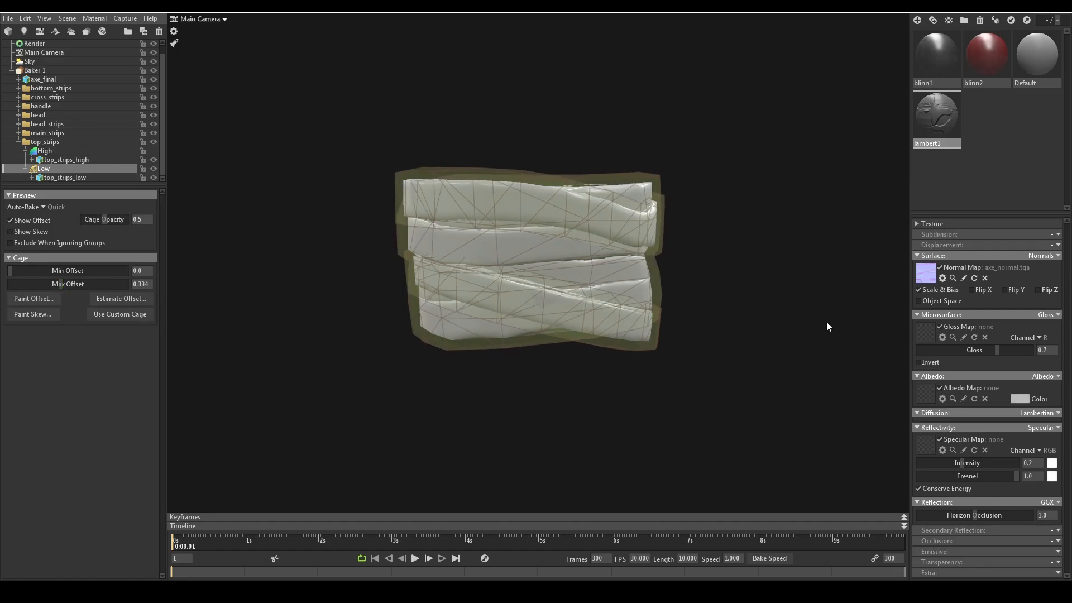
# Step: Inspect the bottom strips up close and set the cage Max Offset of the bottom_strips Low group to 0.292
pyautogui.click(584, 393)
pyautogui.scroll(-10, 611, 380)
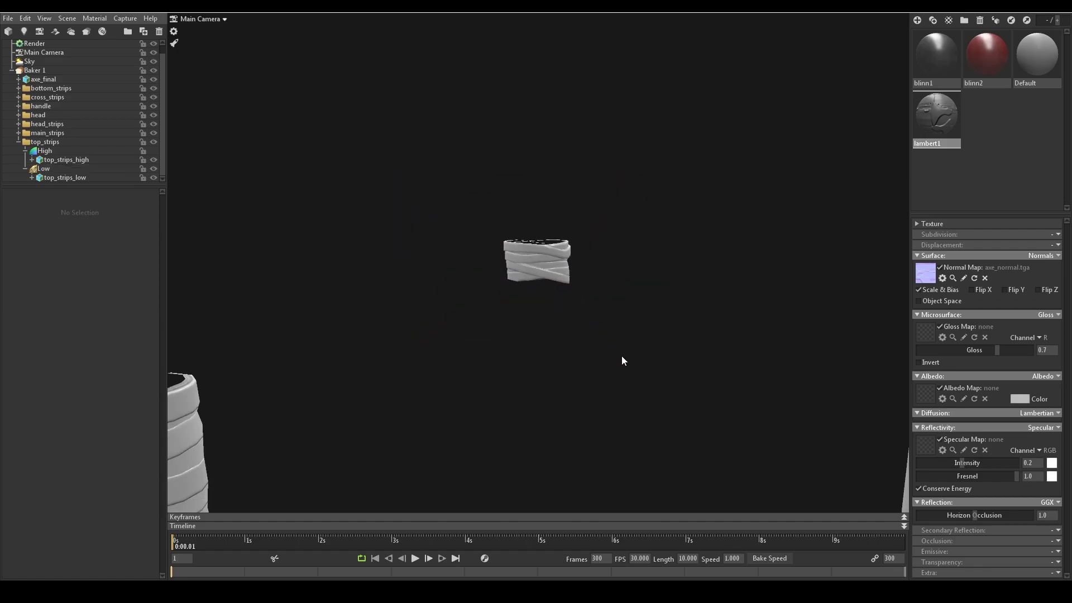
pyautogui.scroll(-4, 620, 313)
pyautogui.moveTo(584, 399); pyautogui.dragTo(540, 287, button='middle')
pyautogui.click(525, 296)
pyautogui.press('f')
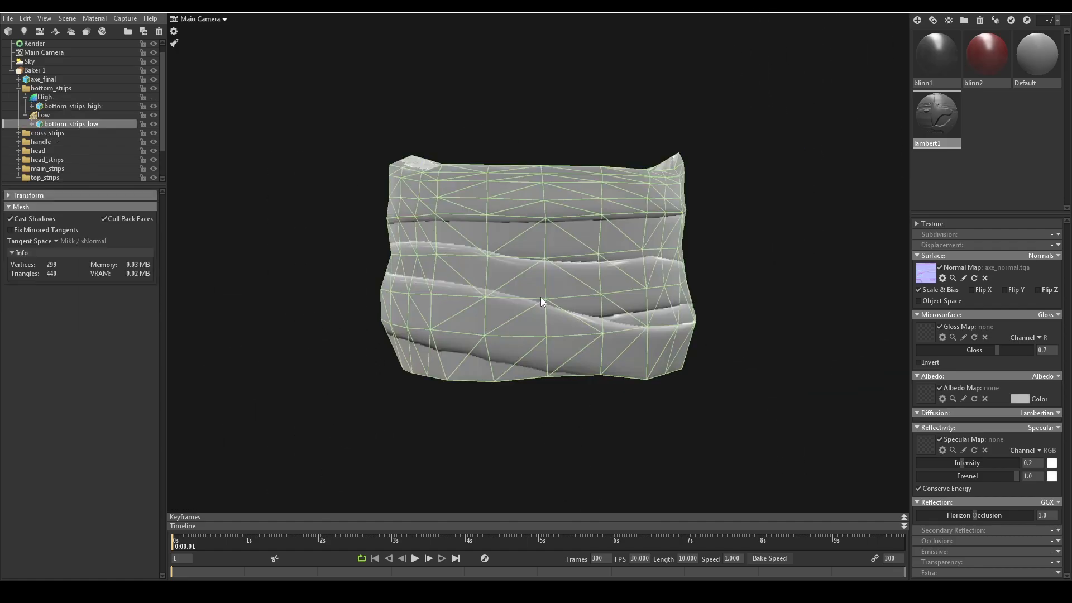
pyautogui.scroll(-2, 708, 357)
pyautogui.click(550, 298)
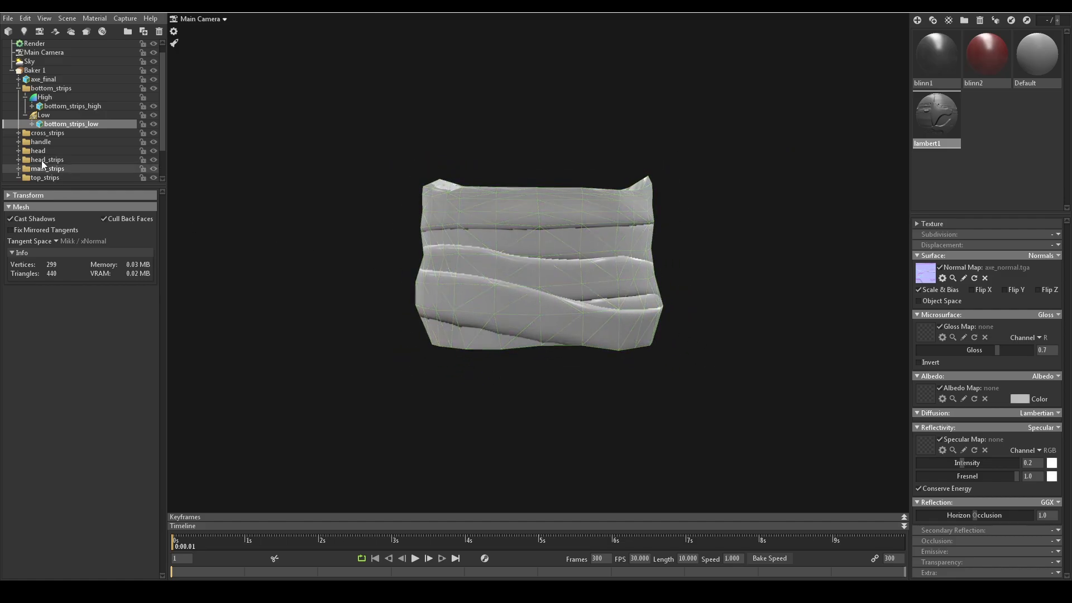
pyautogui.click(45, 116)
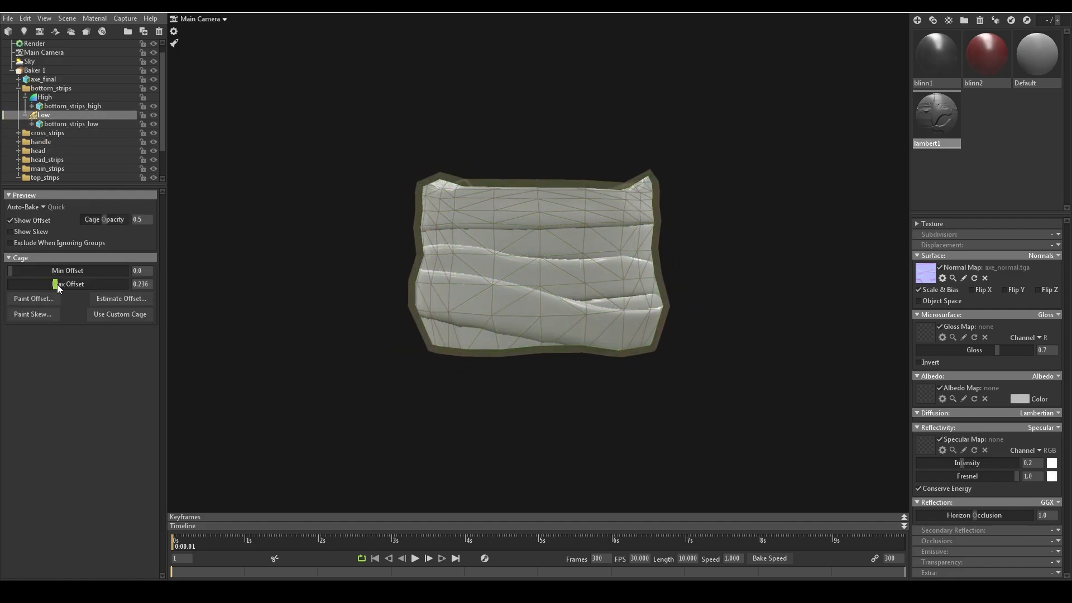
pyautogui.scroll(-3, 607, 316)
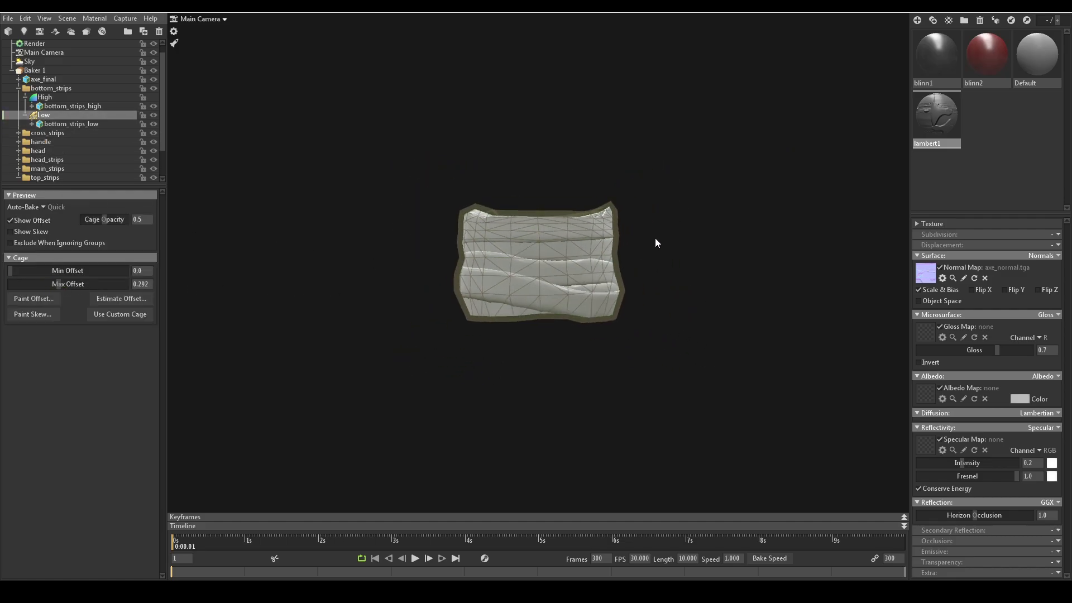
# Step: Examine the cross strips wrapped around the standalone handle, checking the cross_strips_low mesh
pyautogui.click(679, 198)
pyautogui.scroll(-3, 717, 137)
pyautogui.moveTo(719, 134); pyautogui.dragTo(491, 237, button='middle')
pyautogui.scroll(-1, 564, 171)
pyautogui.moveTo(569, 169); pyautogui.dragTo(515, 214, button='middle')
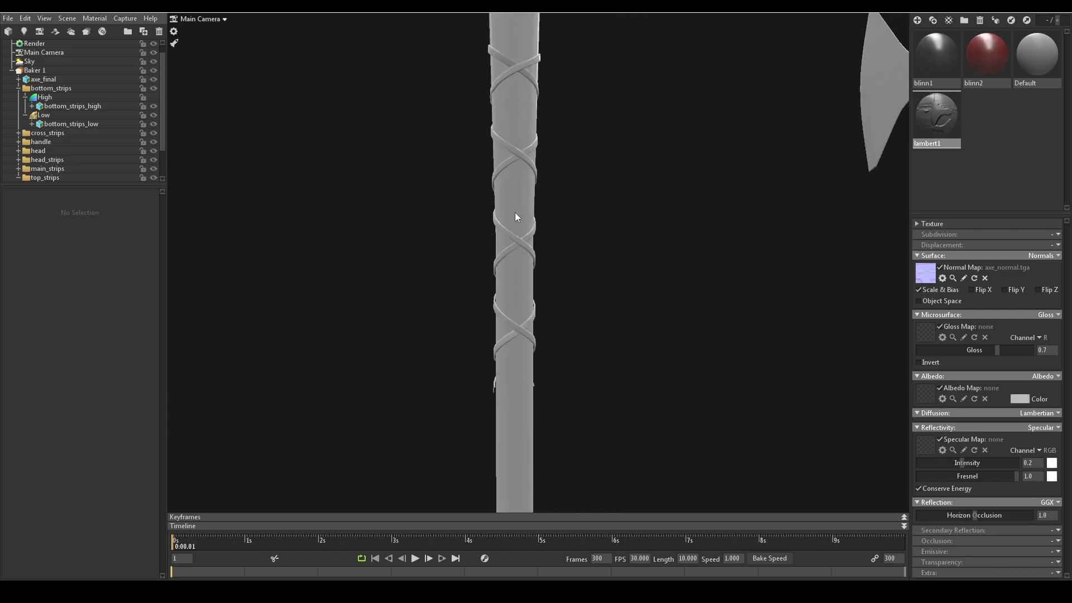
pyautogui.click(511, 163)
pyautogui.press('f')
pyautogui.moveTo(580, 197); pyautogui.dragTo(650, 278)
pyautogui.moveTo(650, 279); pyautogui.dragTo(534, 237, button='right')
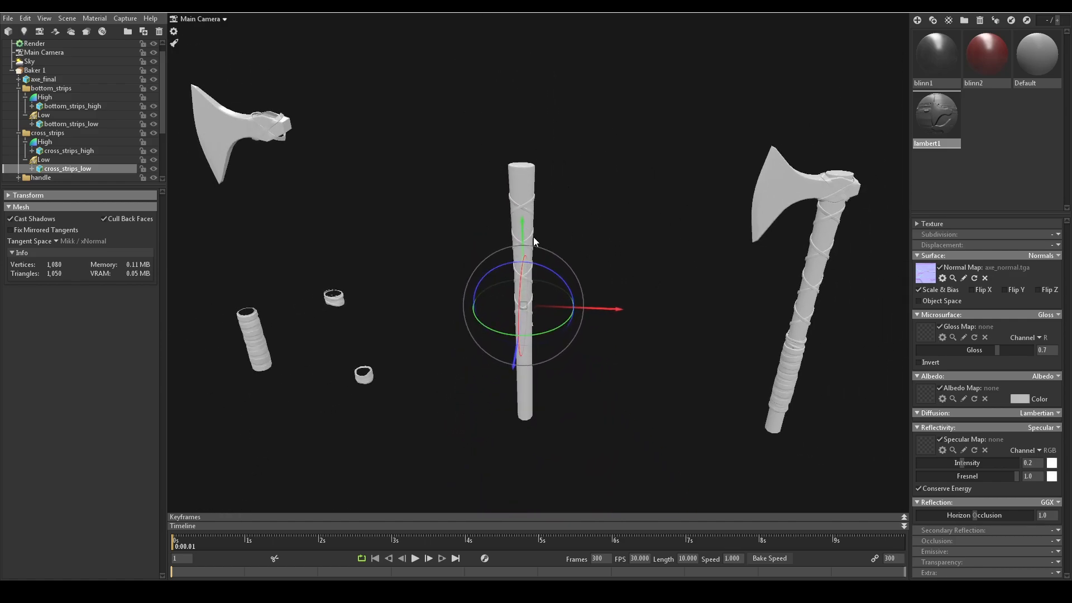
# Step: Set the cage Max Offset of the head_strips Low group to 0.334
pyautogui.moveTo(534, 237); pyautogui.dragTo(551, 197, button='middle')
pyautogui.click(468, 161)
pyautogui.press('f')
pyautogui.click(755, 255)
pyautogui.scroll(-3, 755, 255)
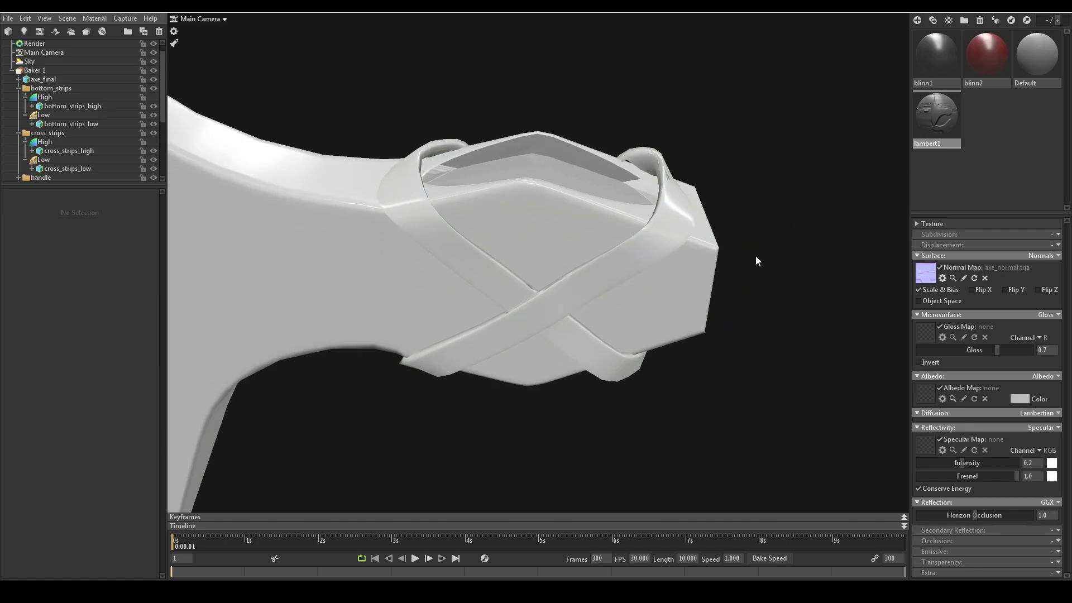
pyautogui.moveTo(756, 256); pyautogui.dragTo(607, 192)
pyautogui.click(608, 192)
pyautogui.scroll(-4, 66, 150)
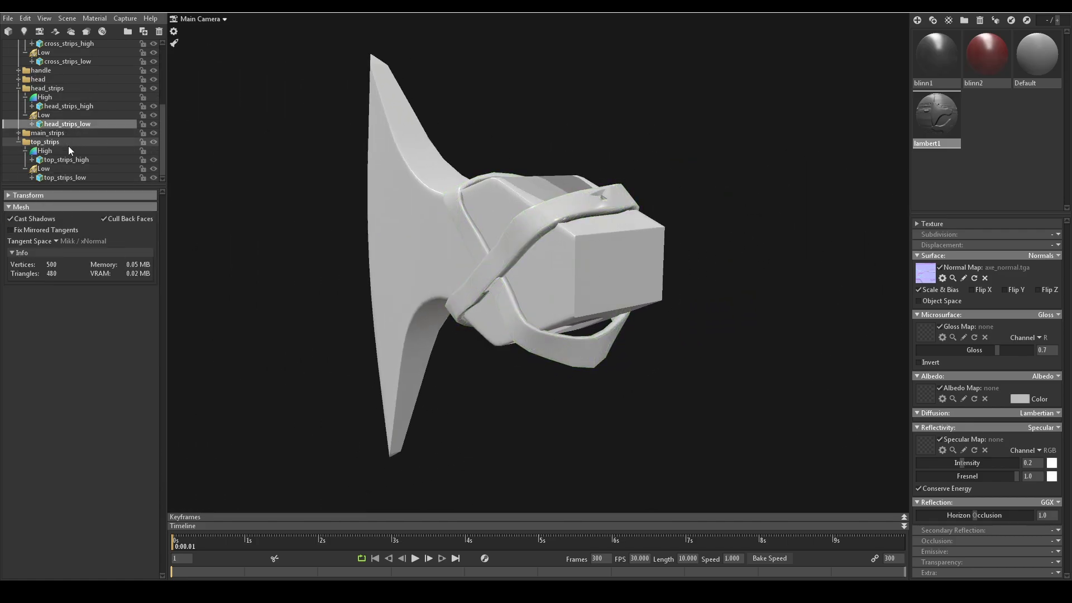
pyautogui.click(58, 116)
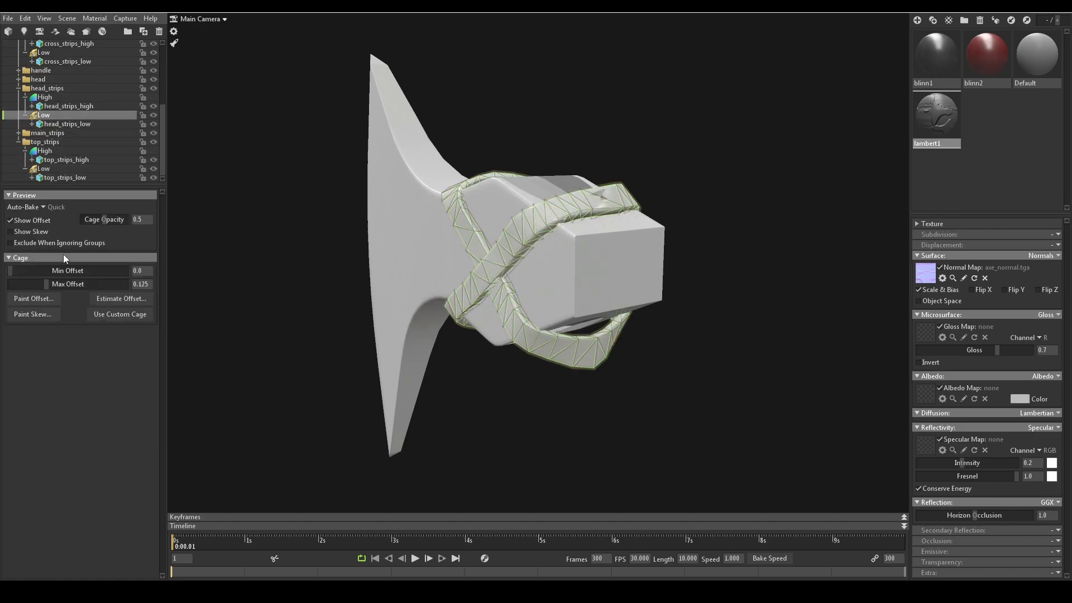
pyautogui.moveTo(54, 286); pyautogui.dragTo(61, 286)
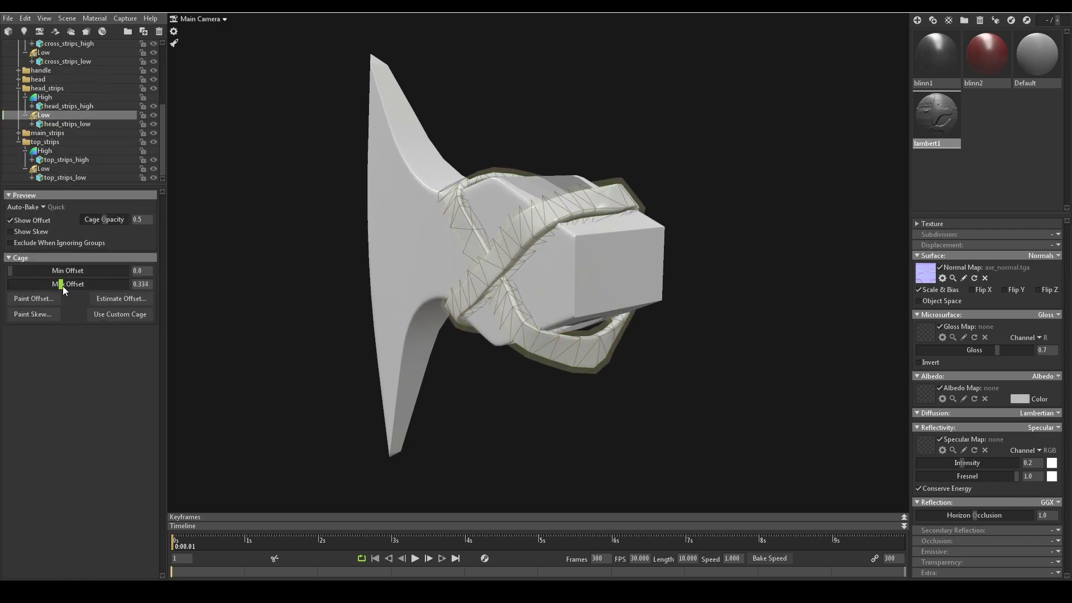
# Step: Examine the axe head's crossed strips from several angles and return to the Baker 1 bake settings
pyautogui.moveTo(360, 370); pyautogui.dragTo(538, 394)
pyautogui.click(618, 392)
pyautogui.scroll(-5, 648, 371)
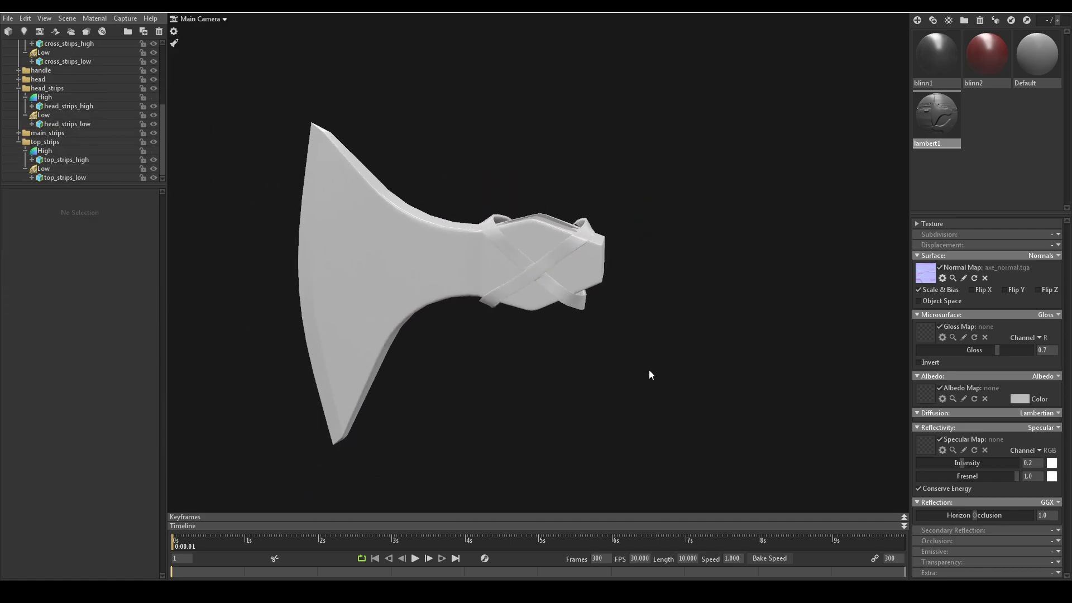
pyautogui.moveTo(649, 366); pyautogui.dragTo(553, 340)
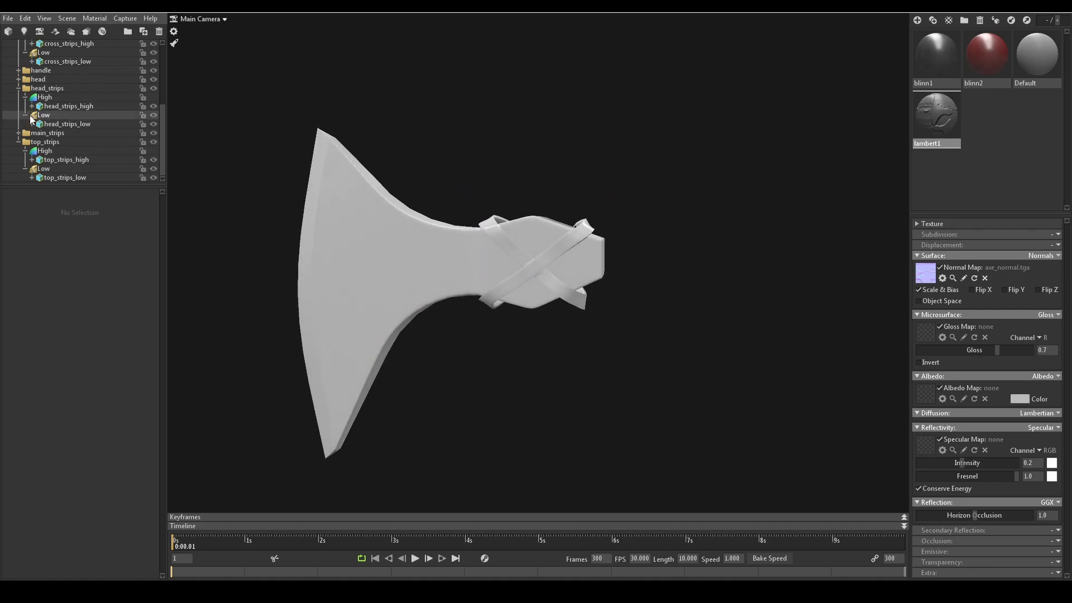
pyautogui.scroll(5, 43, 100)
pyautogui.click(38, 79)
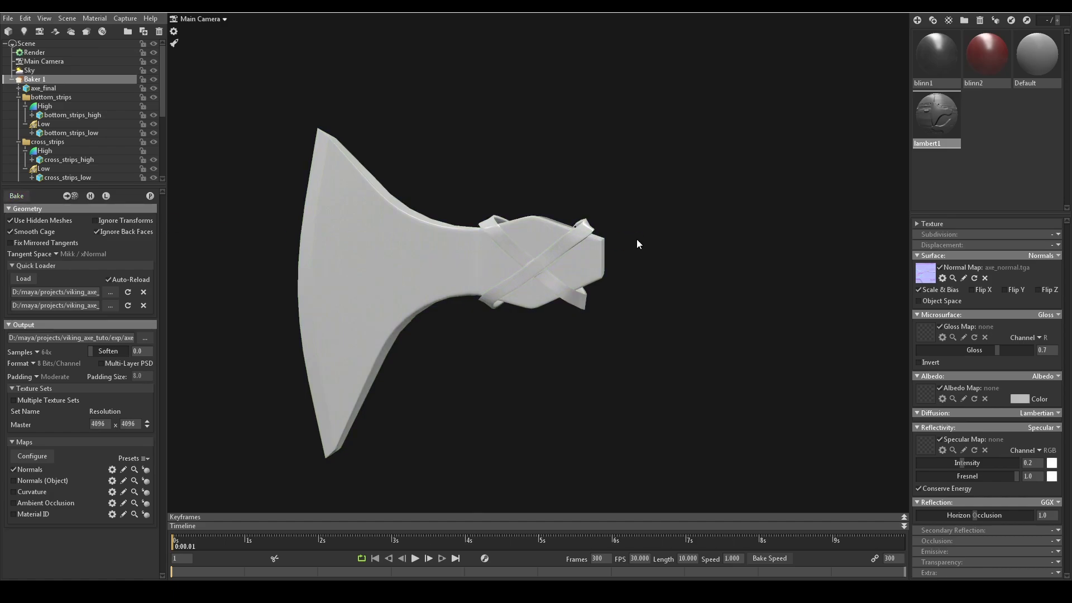
pyautogui.moveTo(637, 239); pyautogui.dragTo(645, 309)
pyautogui.click(645, 309)
pyautogui.moveTo(585, 255); pyautogui.dragTo(560, 278)
# Step: Lower the cage Max Offset of the head_strips Low group to 0, then raise it to 0.158
pyautogui.scroll(-4, 49, 153)
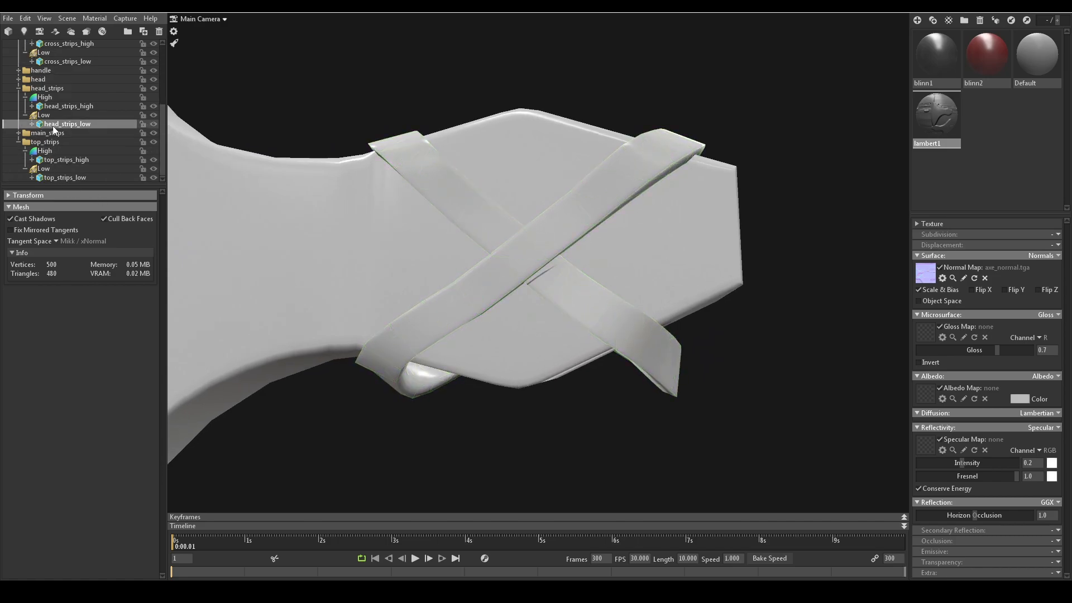
pyautogui.click(45, 115)
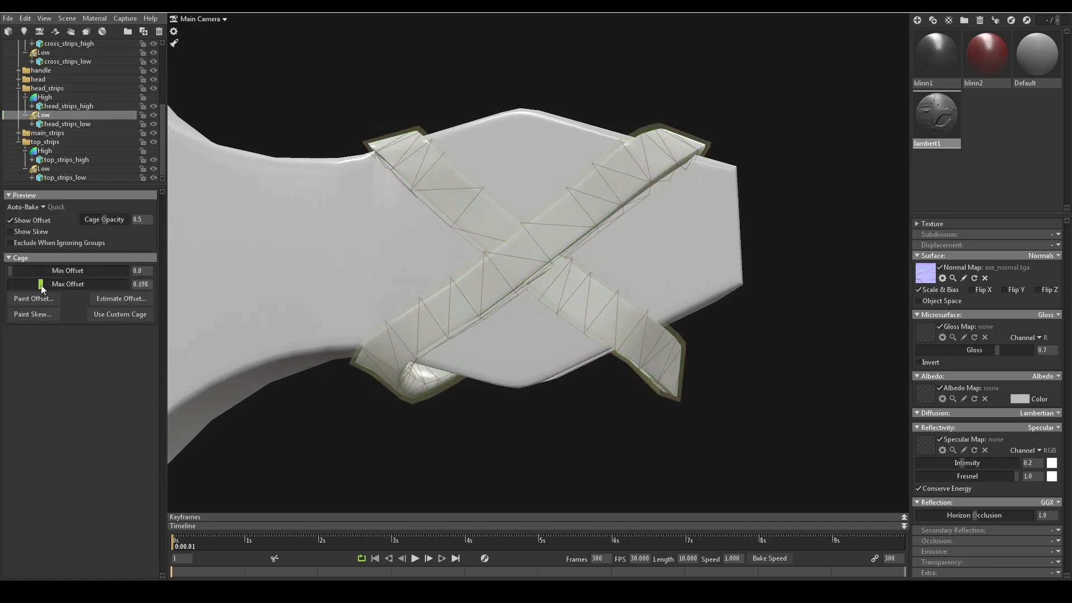
pyautogui.moveTo(46, 284); pyautogui.dragTo(5, 287)
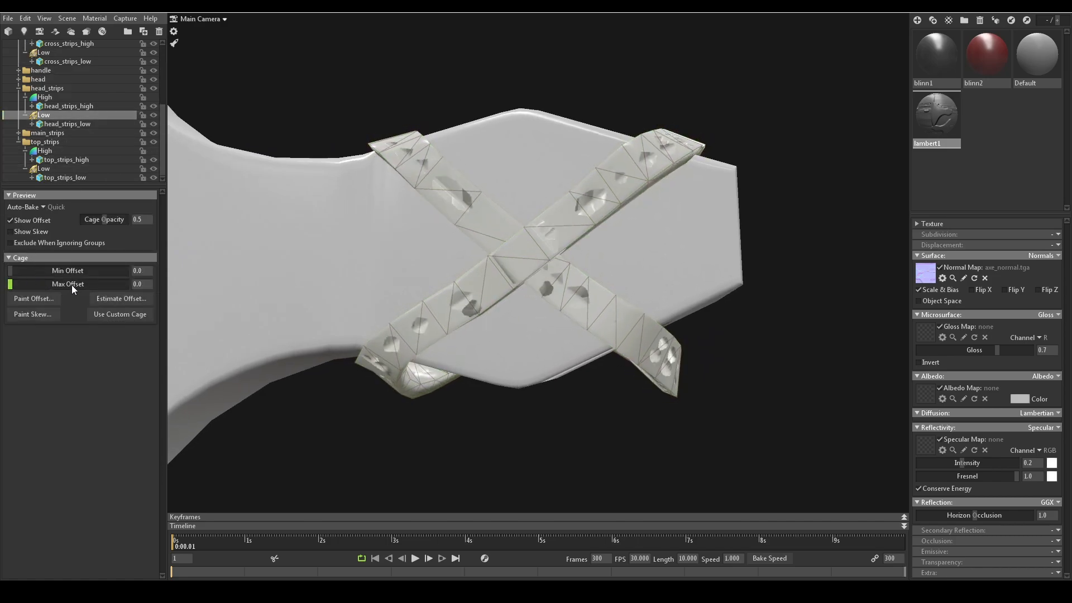
pyautogui.moveTo(72, 288); pyautogui.dragTo(39, 295)
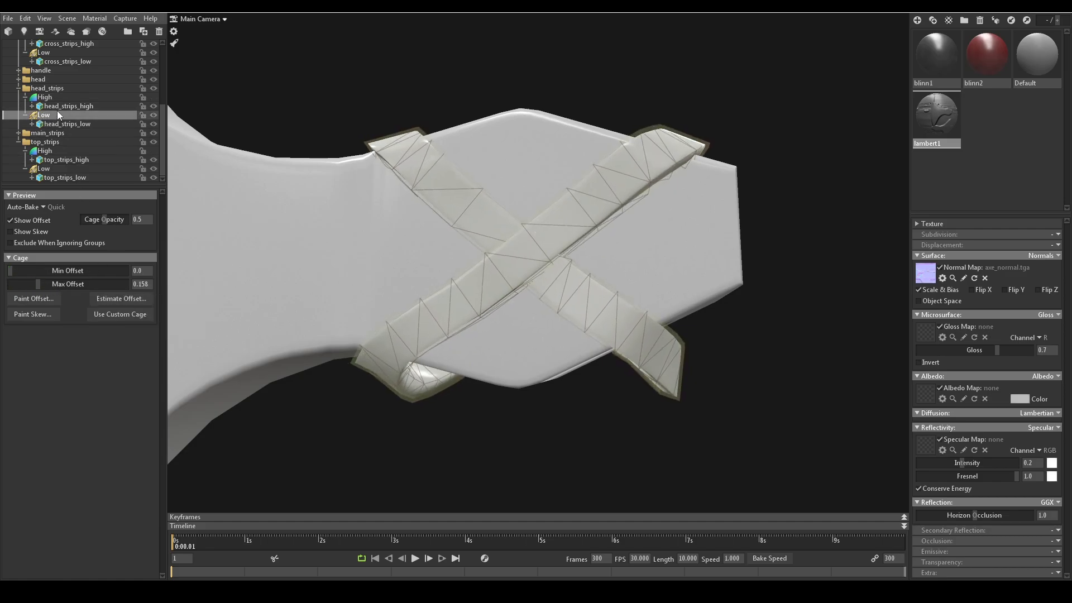
# Step: Rebake the normal map from Baker 1 and check the axe head's strips from the side and back
pyautogui.scroll(2, 107, 131)
pyautogui.scroll(2, 44, 92)
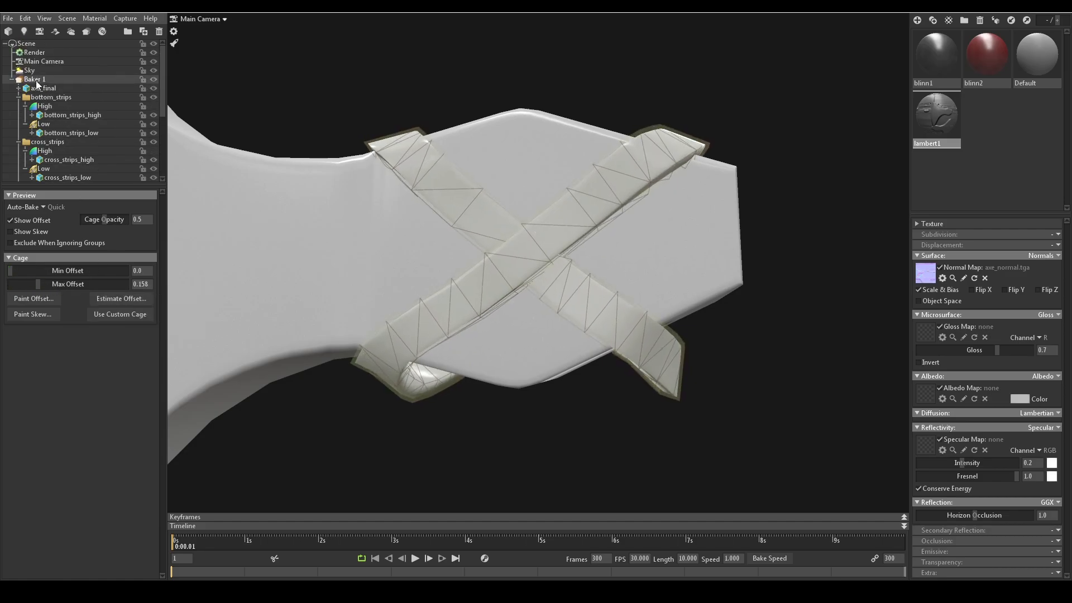
pyautogui.click(36, 81)
pyautogui.click(23, 194)
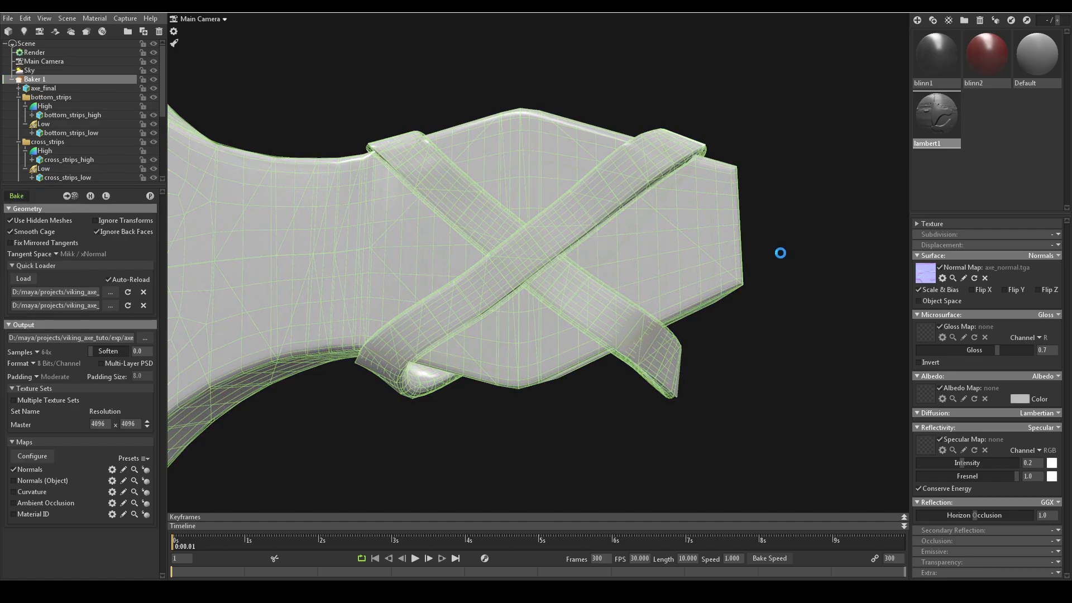
pyautogui.keyDown('alt'); pyautogui.moveTo(778, 251); pyautogui.dragTo(753, 243, button='right'); pyautogui.keyUp('alt')
pyautogui.keyDown('alt'); pyautogui.moveTo(752, 242); pyautogui.dragTo(732, 259); pyautogui.keyUp('alt')
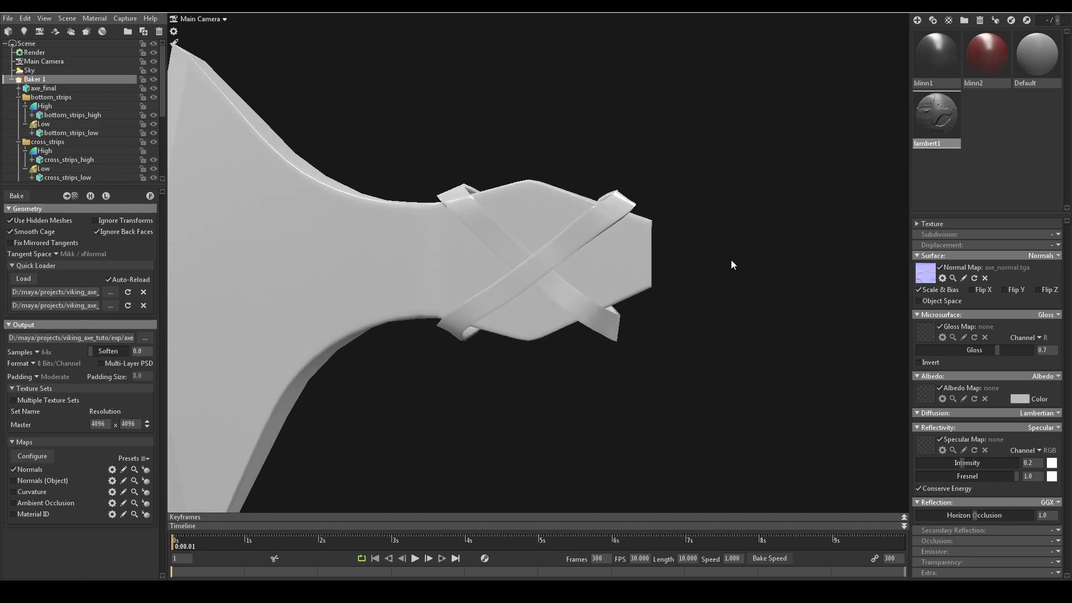
pyautogui.keyDown('alt'); pyautogui.moveTo(732, 259); pyautogui.dragTo(711, 264, button='right'); pyautogui.keyUp('alt')
pyautogui.keyDown('alt'); pyautogui.moveTo(711, 263); pyautogui.dragTo(265, 242); pyautogui.keyUp('alt')
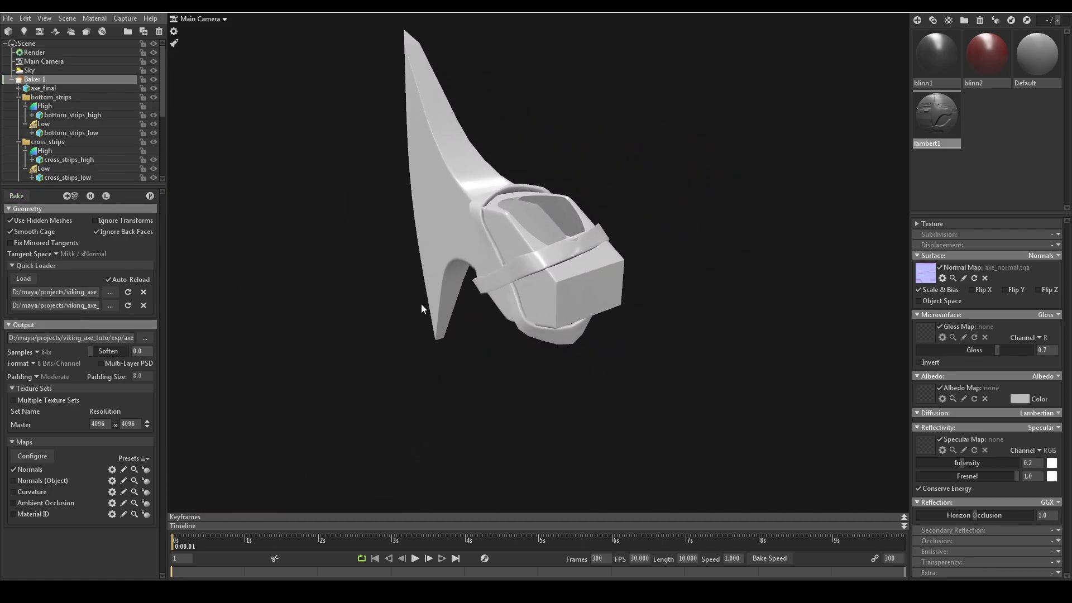
# Step: Set the cage Max Offset of the head_strips Low group to 0.201 and rebake the normal map
pyautogui.scroll(-5, 69, 183)
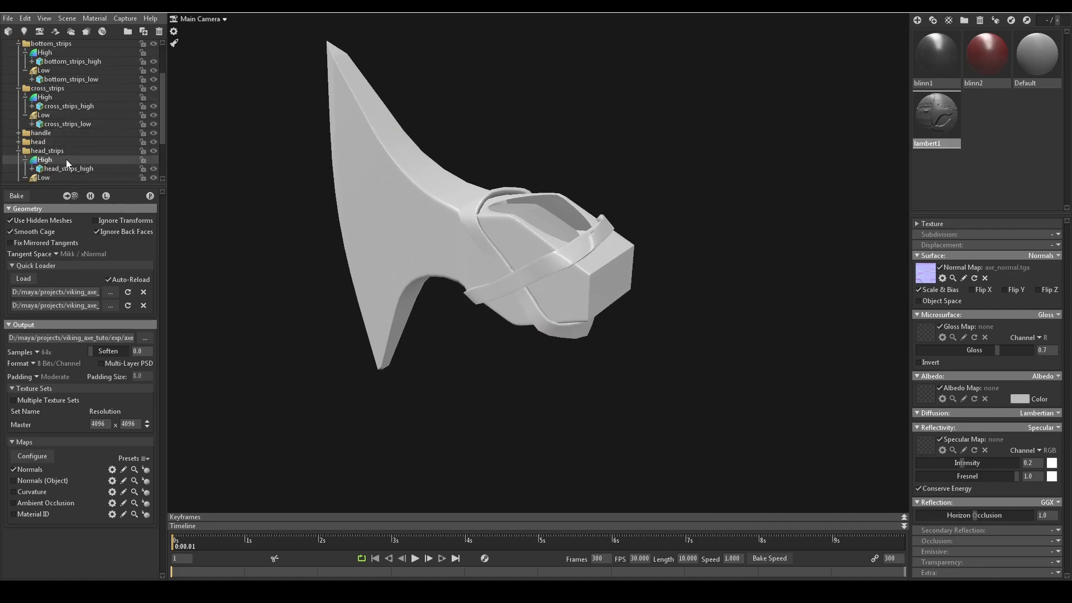
pyautogui.click(66, 123)
pyautogui.click(43, 115)
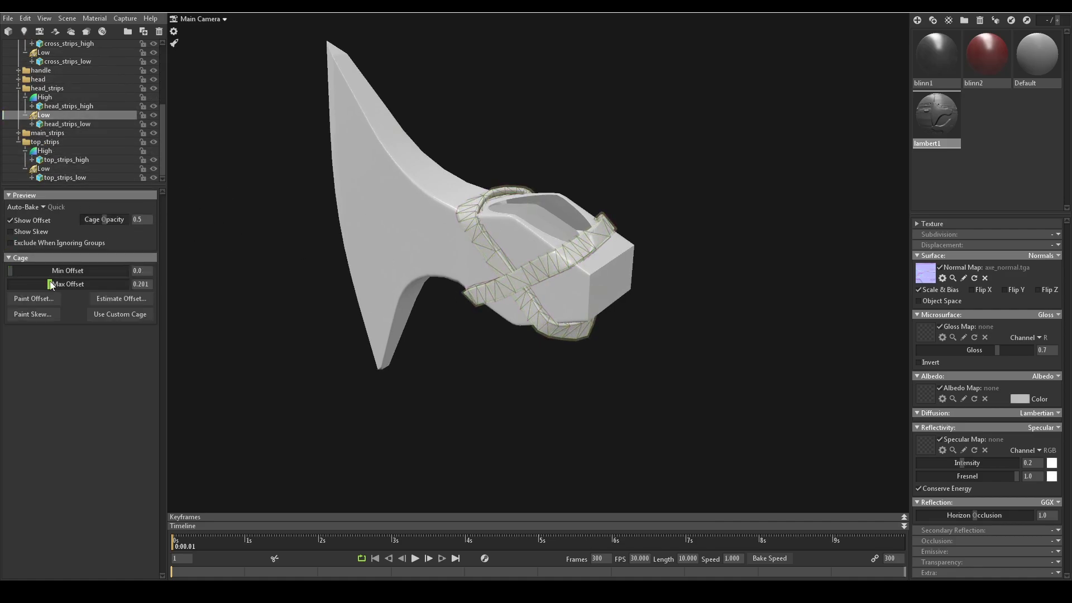
pyautogui.scroll(5, 39, 89)
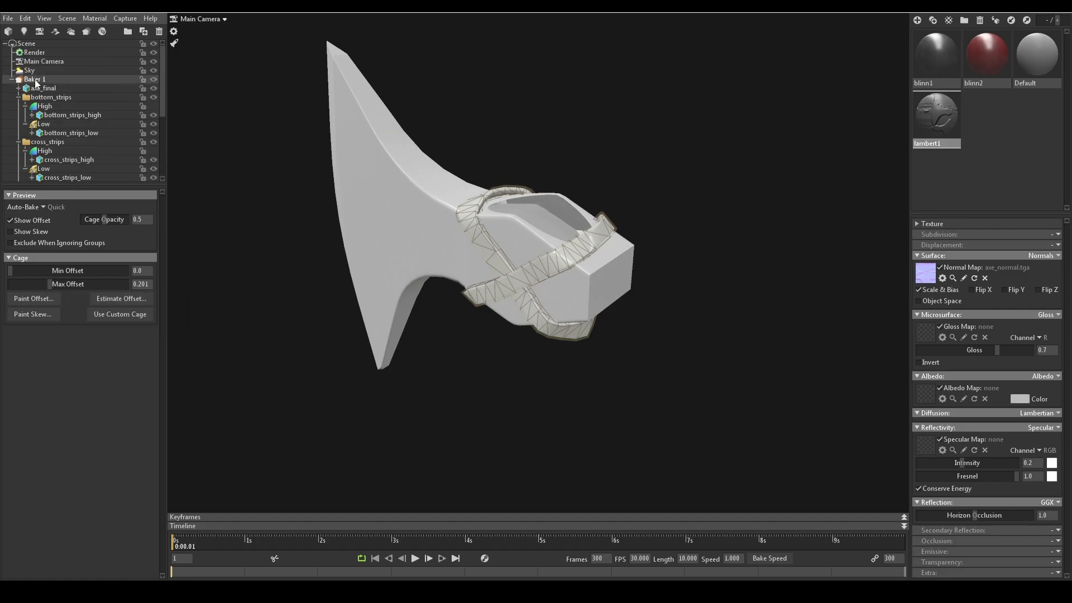
pyautogui.click(35, 79)
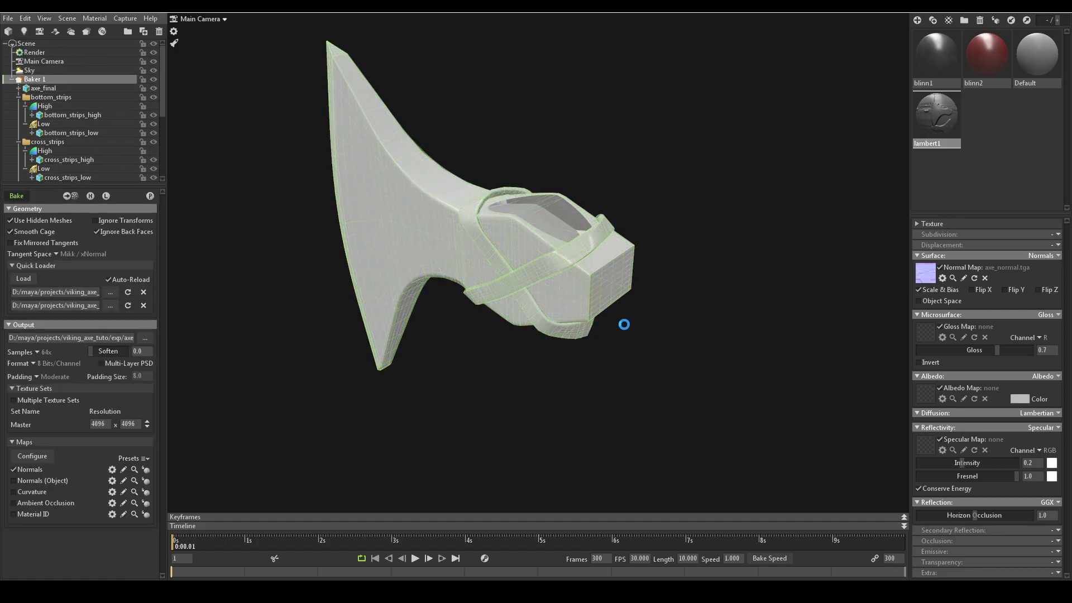
# Step: Examine the rebaked head, the handle with its cross strips and the fully assembled axe
pyautogui.moveTo(624, 324); pyautogui.dragTo(696, 297)
pyautogui.scroll(-3, 695, 296)
pyautogui.moveTo(696, 297); pyautogui.dragTo(373, 191, button='middle')
pyautogui.scroll(-1, 547, 261)
pyautogui.moveTo(547, 260); pyautogui.dragTo(536, 185, button='middle')
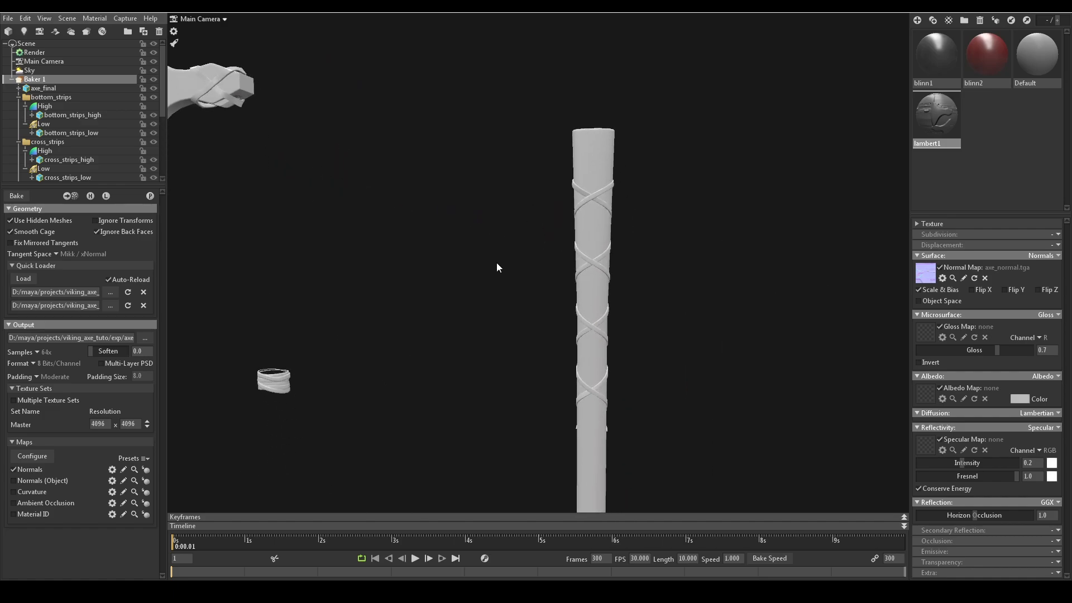
pyautogui.moveTo(497, 262); pyautogui.dragTo(645, 185, button='middle')
pyautogui.moveTo(758, 384); pyautogui.dragTo(674, 289, button='middle')
pyautogui.scroll(-1, 674, 289)
pyautogui.moveTo(762, 260); pyautogui.dragTo(255, 281, button='middle')
pyautogui.moveTo(424, 237); pyautogui.dragTo(458, 295, button='middle')
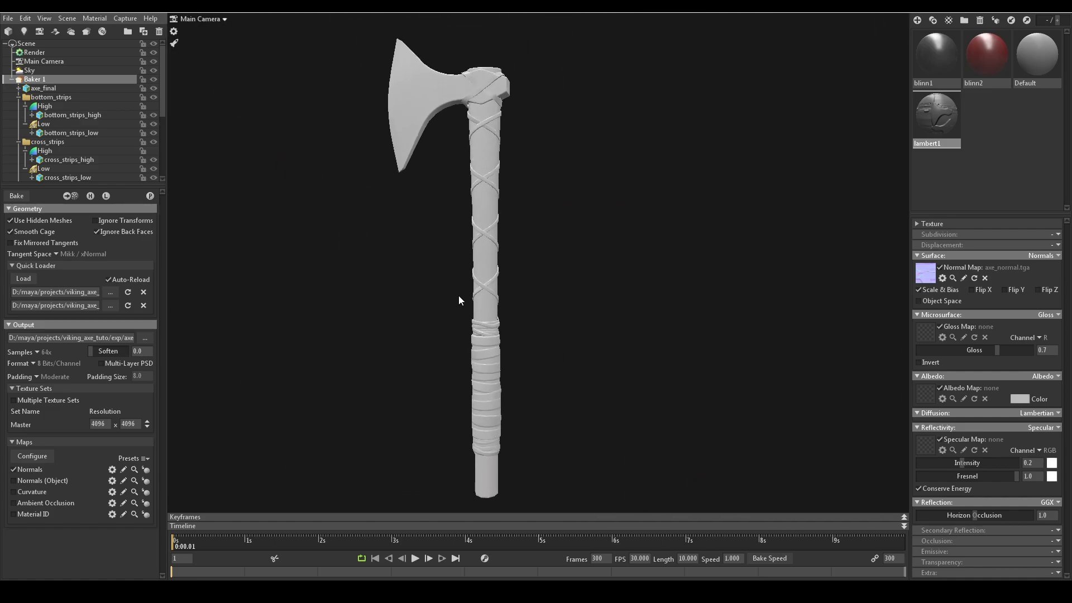
pyautogui.scroll(-1, 458, 296)
pyautogui.moveTo(459, 296); pyautogui.dragTo(452, 252)
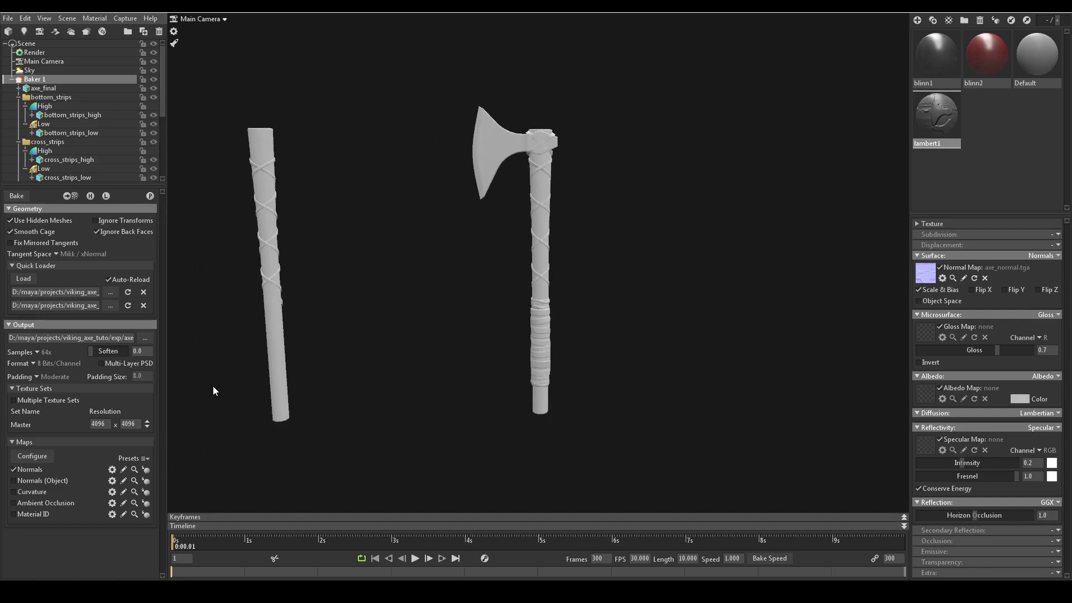
# Step: Exclude the Normals map from the bake, enable Curvature instead and bake the curvature map
pyautogui.click(12, 469)
pyautogui.click(16, 195)
pyautogui.click(16, 195)
pyautogui.click(14, 492)
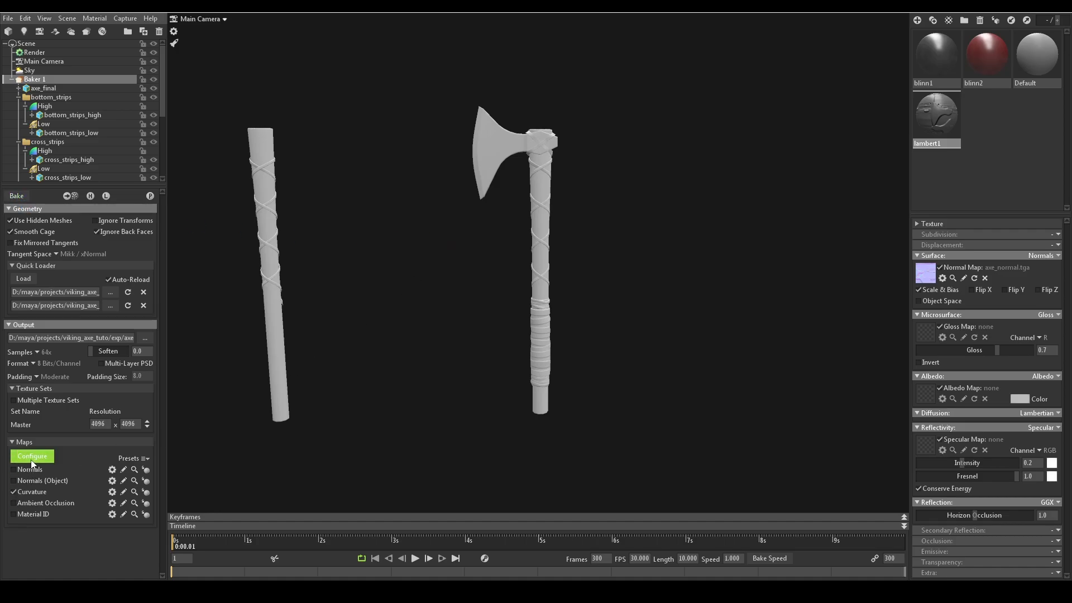
pyautogui.click(16, 195)
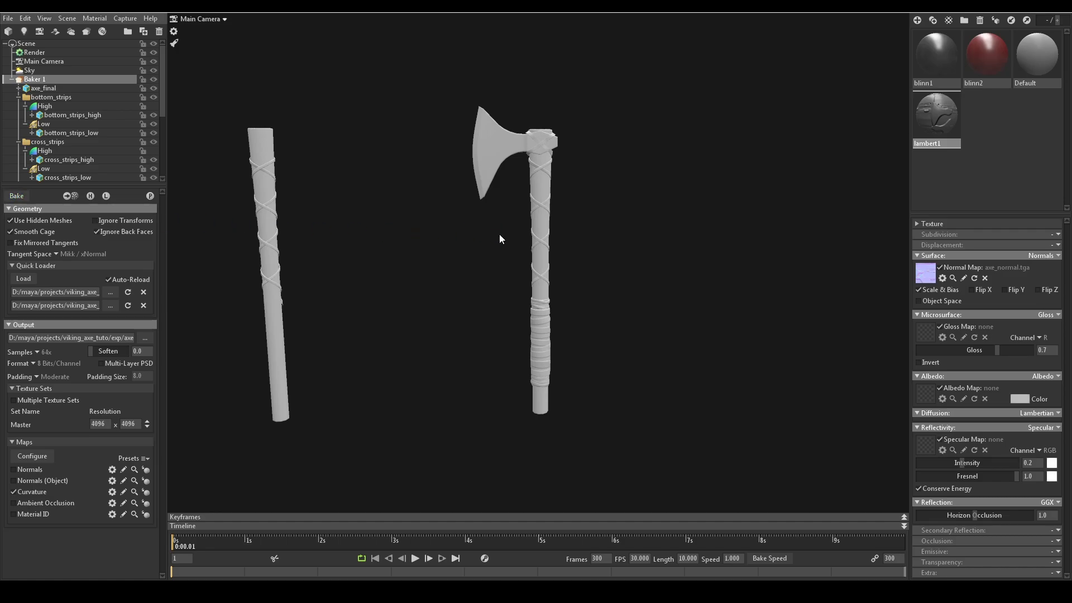
pyautogui.moveTo(452, 290); pyautogui.dragTo(560, 363)
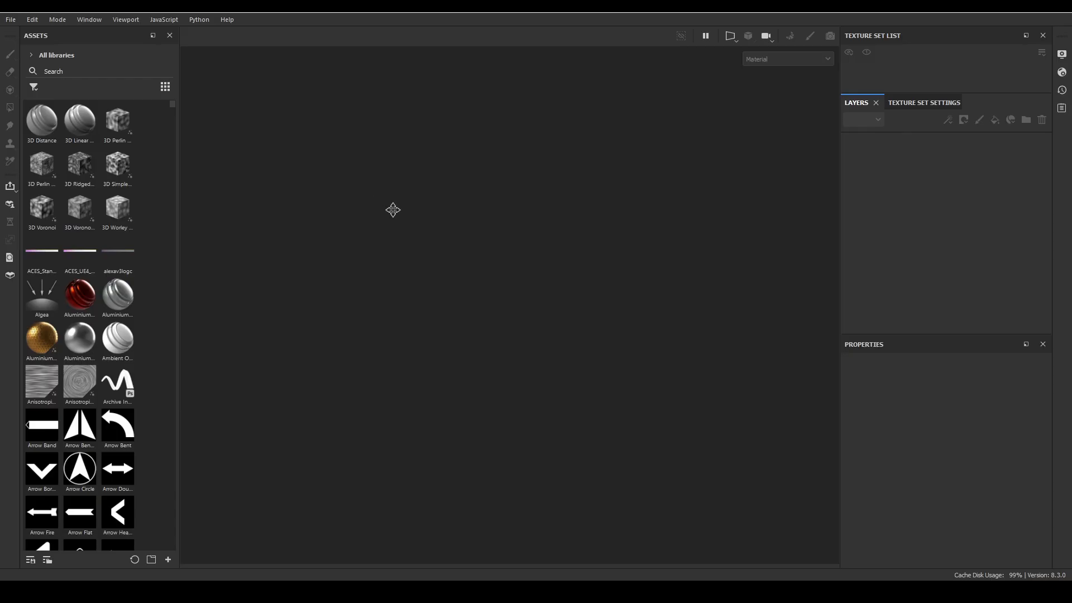
# Step: Start a new project with the axe_low mesh and a document resolution of 4096
pyautogui.click(11, 20)
pyautogui.click(21, 32)
pyautogui.click(622, 171)
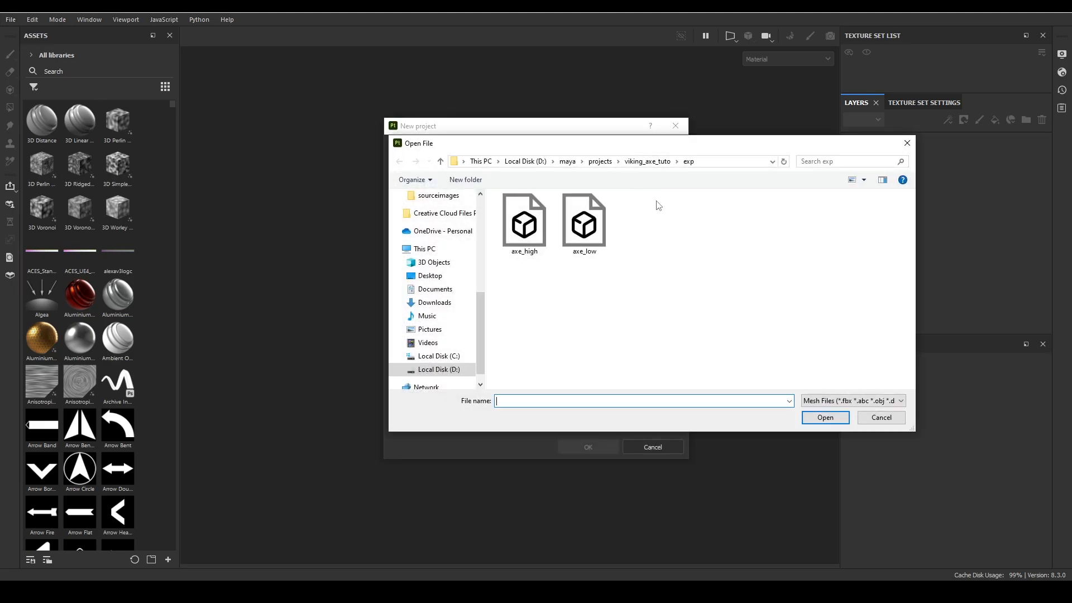
pyautogui.click(611, 254)
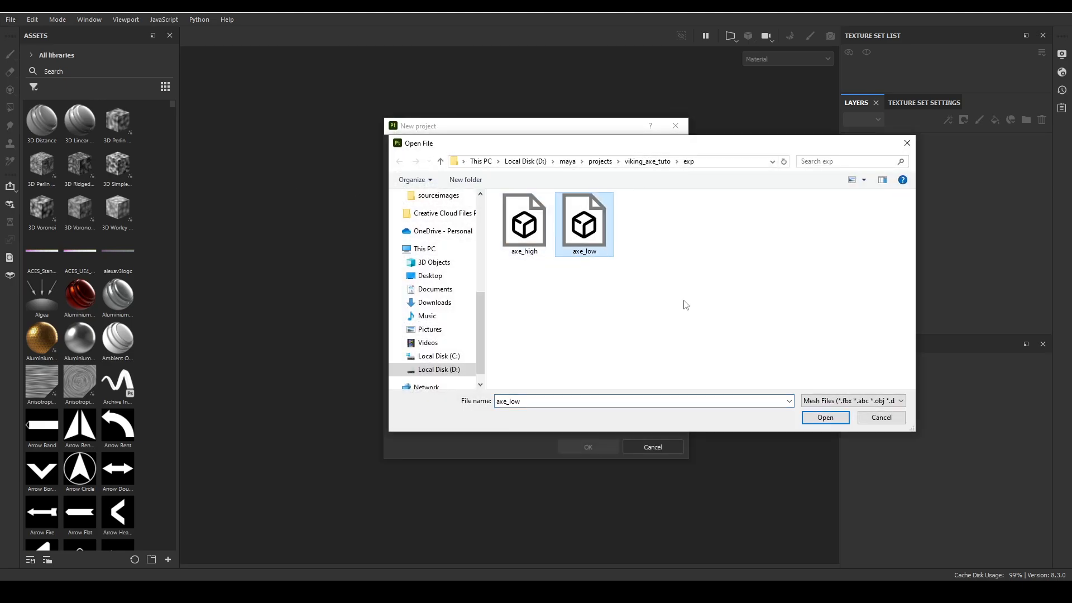
pyautogui.click(825, 418)
pyautogui.click(494, 206)
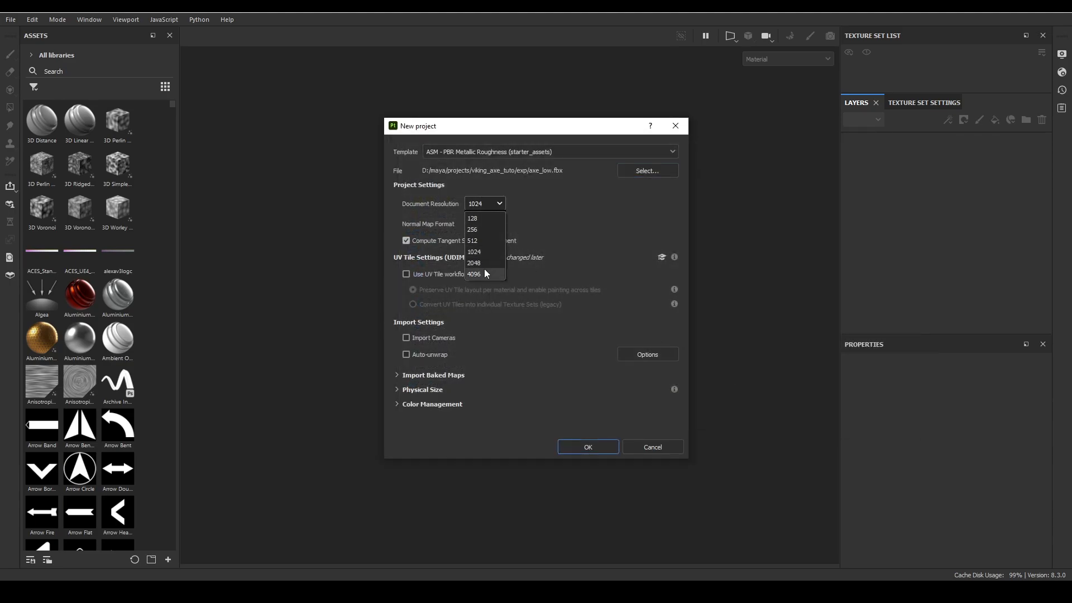
pyautogui.click(484, 269)
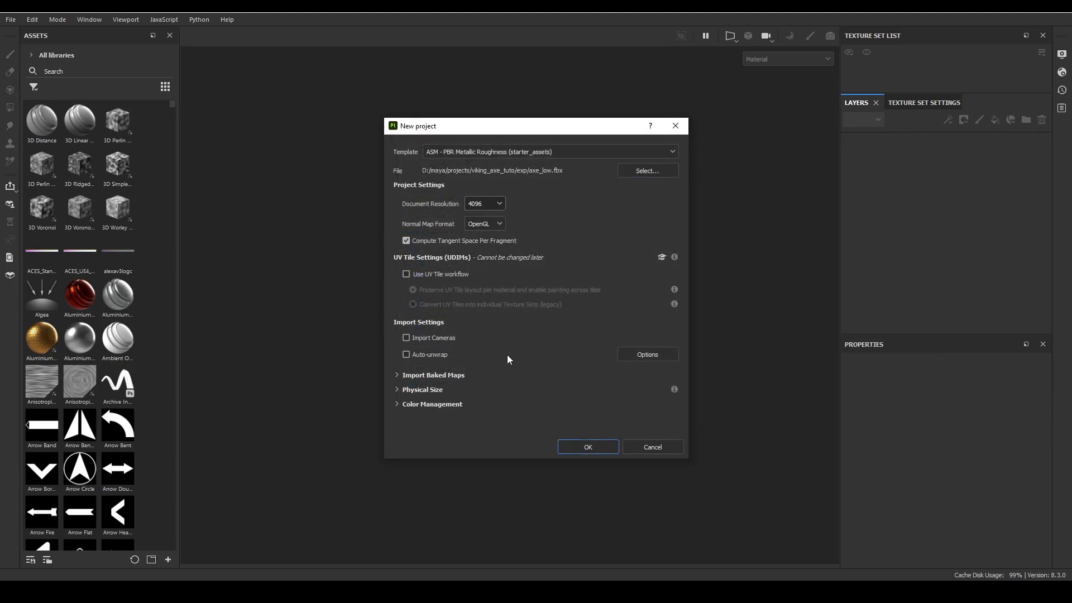
# Step: Import the baked maps axe_ao, axe_curve, axe_matid and axe_normal and create the project
pyautogui.click(399, 375)
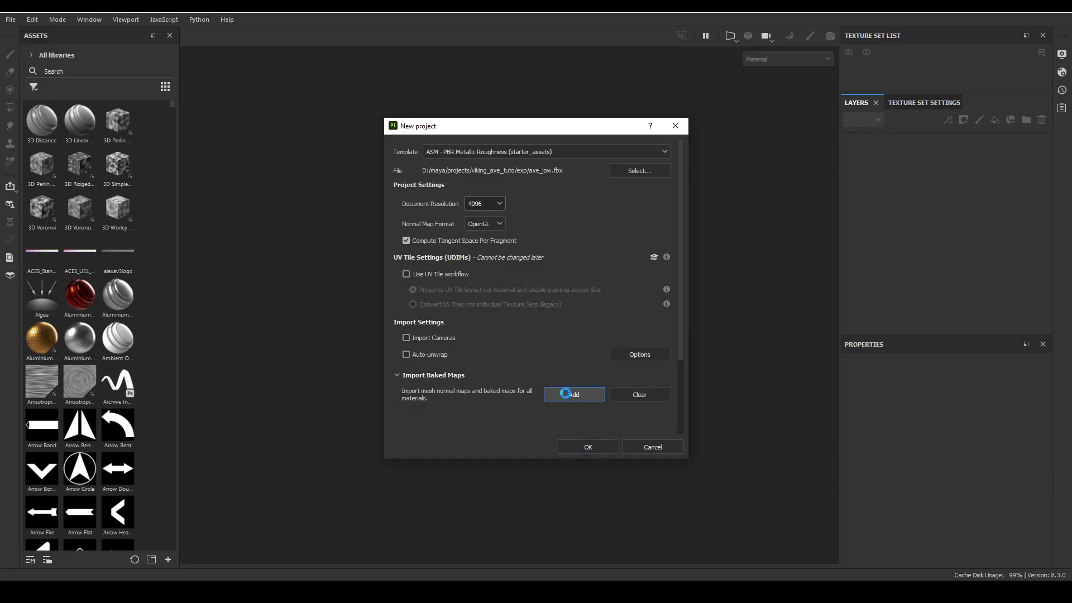
pyautogui.moveTo(763, 281); pyautogui.dragTo(524, 218)
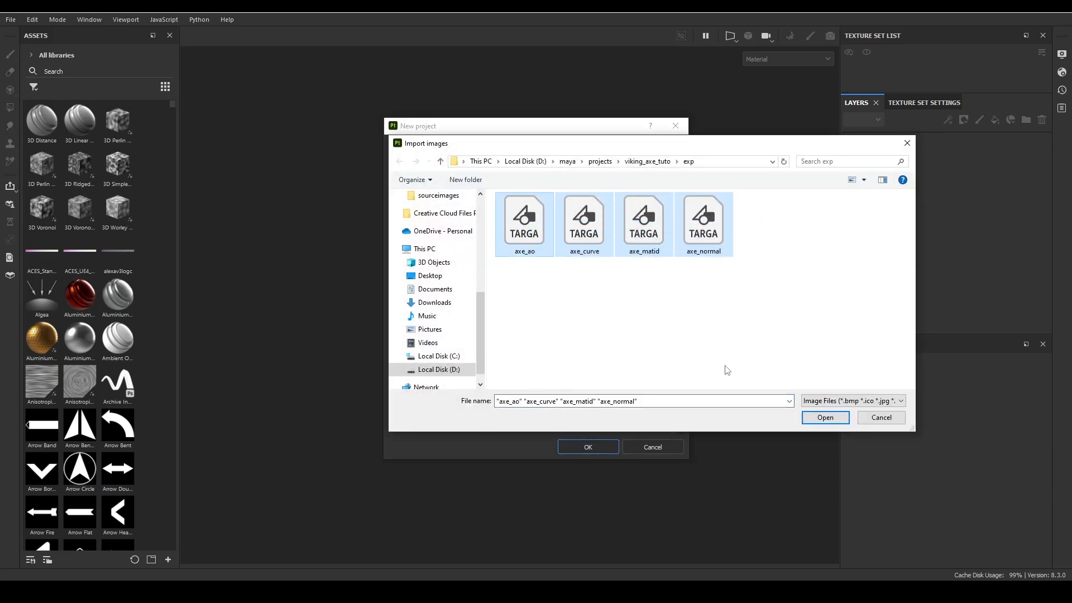
pyautogui.click(816, 419)
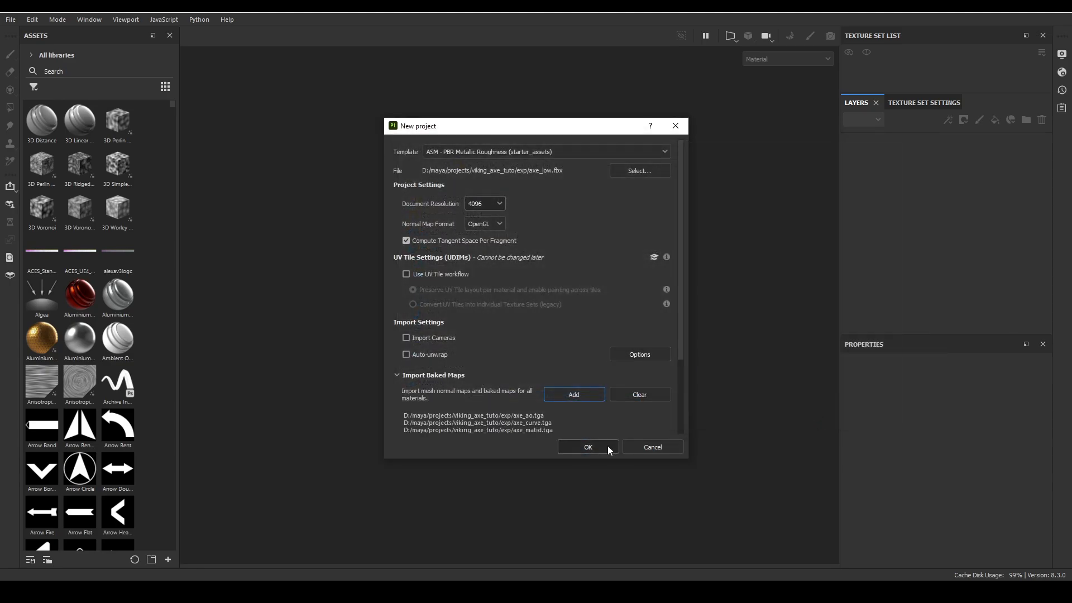
pyautogui.click(608, 447)
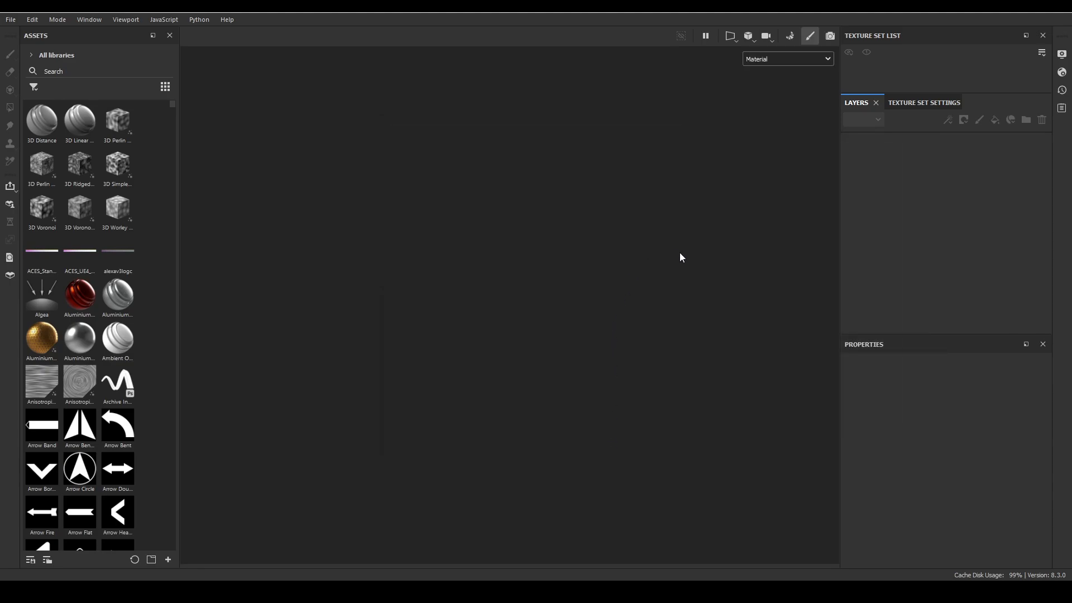
# Step: Assign axe_normal as the normal mesh map and axe_matid as the ID map of the lambert1 texture set
pyautogui.keyDown('alt'); pyautogui.moveTo(687, 249); pyautogui.dragTo(572, 228, button='middle'); pyautogui.keyUp('alt')
pyautogui.keyDown('alt'); pyautogui.moveTo(572, 227); pyautogui.dragTo(547, 220); pyautogui.keyUp('alt')
pyautogui.scroll(-3, 548, 220)
pyautogui.keyDown('alt'); pyautogui.moveTo(547, 221); pyautogui.dragTo(592, 217, button='middle'); pyautogui.keyUp('alt')
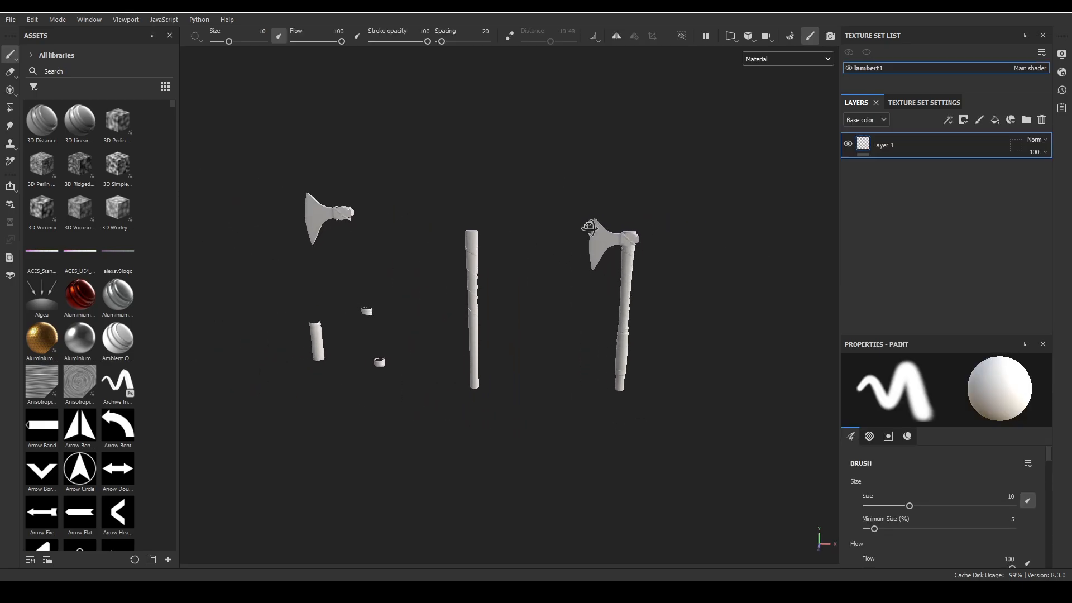
pyautogui.click(920, 104)
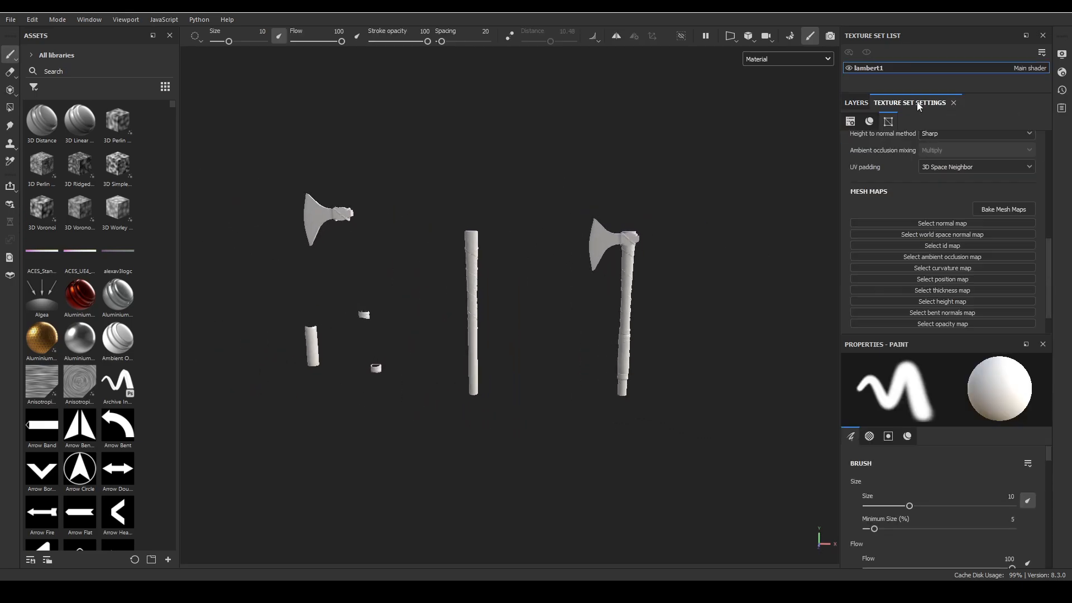
pyautogui.click(938, 223)
pyautogui.click(1011, 260)
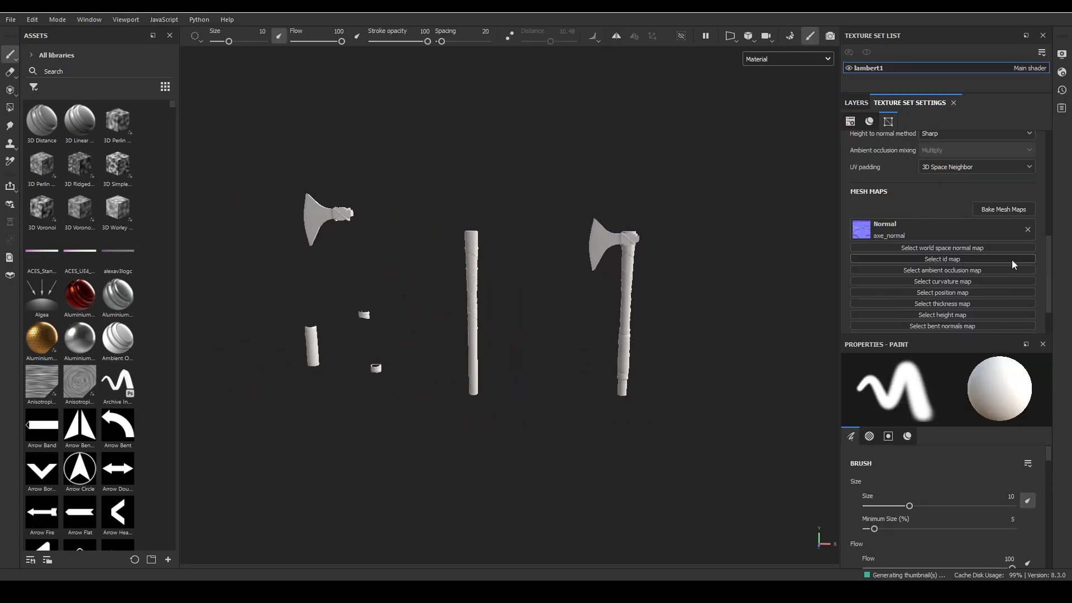
pyautogui.click(954, 259)
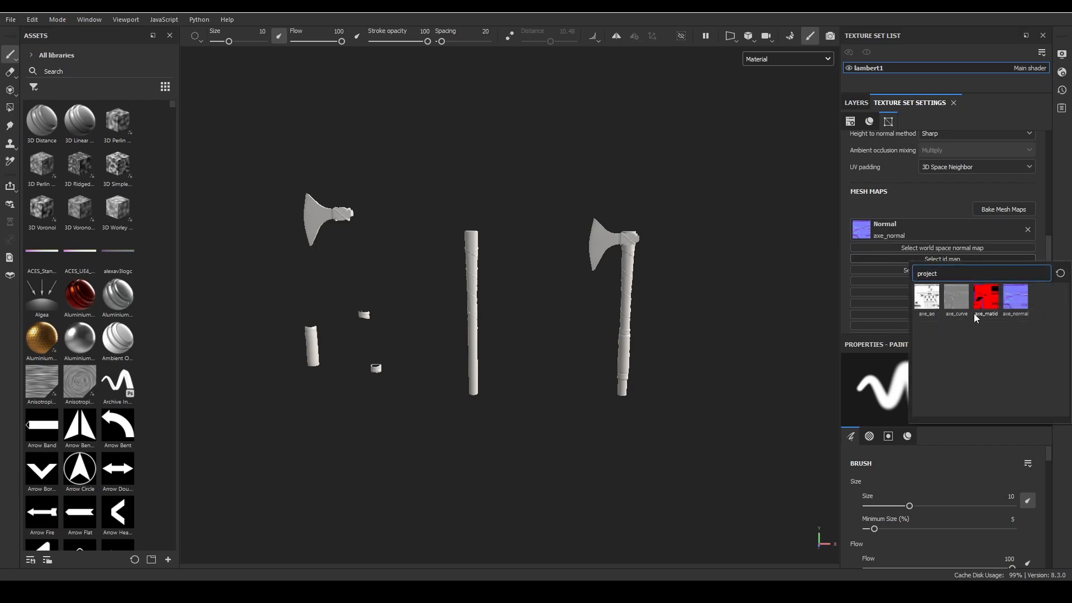
pyautogui.click(977, 306)
# Step: Assign axe_ao as the ambient occlusion map and axe_curve as the curvature map
pyautogui.click(943, 283)
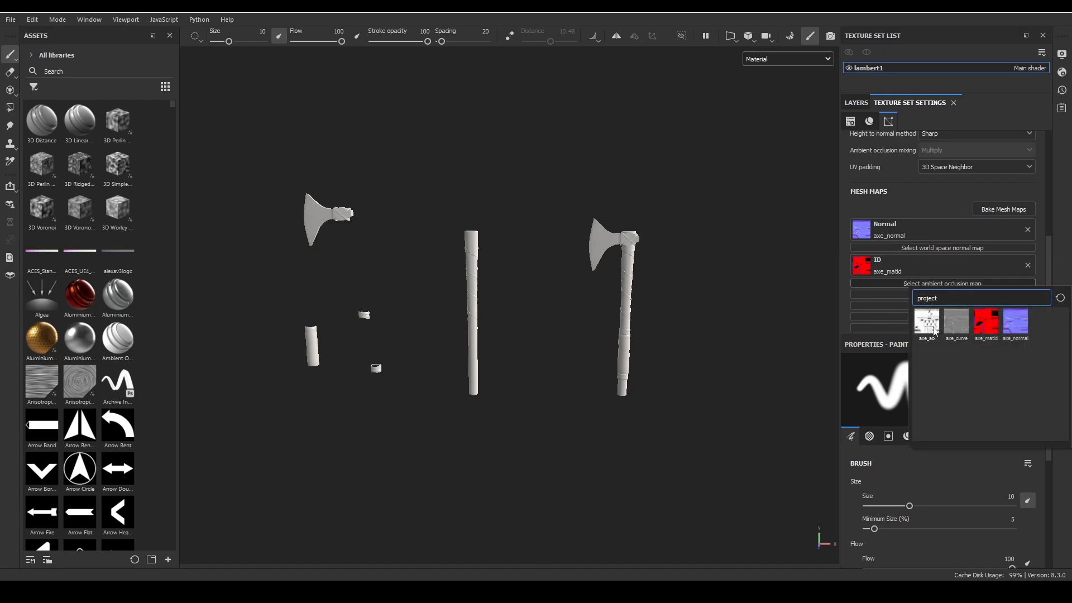
pyautogui.click(955, 315)
pyautogui.scroll(-1, 957, 313)
pyautogui.click(947, 276)
pyautogui.click(957, 313)
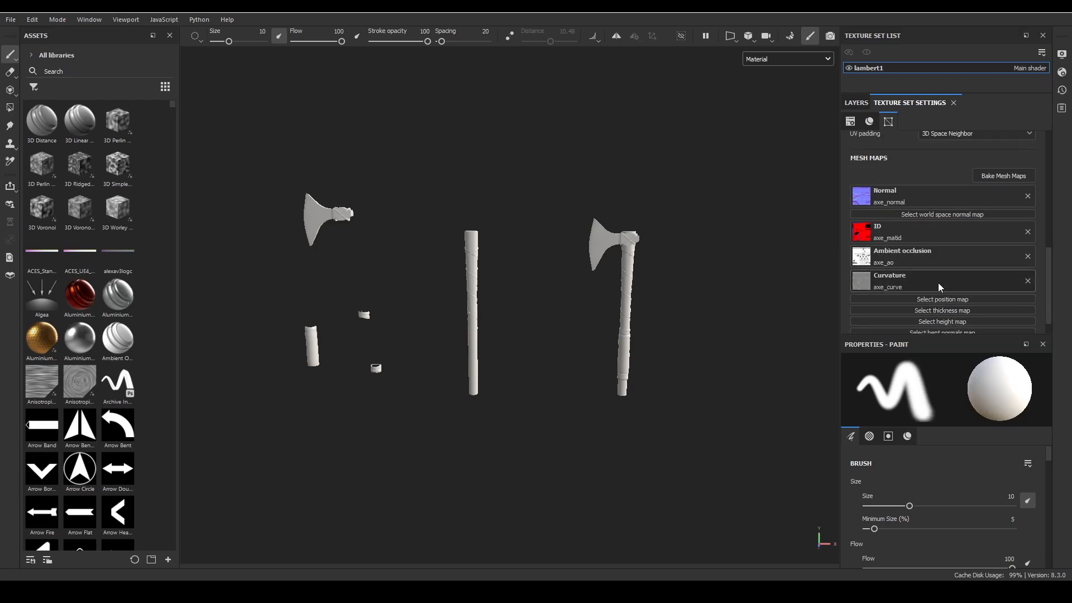
# Step: Rotate the environment lighting and check the assigned maps on the axe parts
pyautogui.keyDown('alt'); pyautogui.moveTo(713, 230); pyautogui.dragTo(636, 221, button='middle'); pyautogui.keyUp('alt')
pyautogui.keyDown('alt'); pyautogui.moveTo(636, 221); pyautogui.dragTo(651, 225); pyautogui.keyUp('alt')
pyautogui.keyDown('shift'); pyautogui.moveTo(651, 225); pyautogui.dragTo(733, 234, button='right'); pyautogui.keyUp('shift')
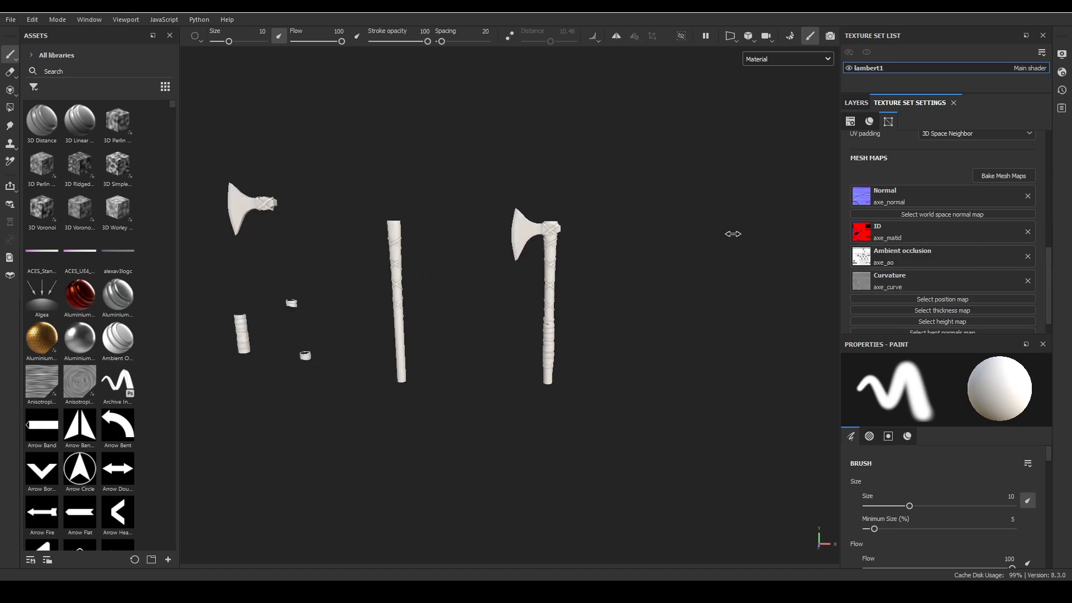
pyautogui.keyDown('alt'); pyautogui.moveTo(733, 234); pyautogui.dragTo(720, 210); pyautogui.keyUp('alt')
pyautogui.keyDown('shift'); pyautogui.moveTo(719, 223); pyautogui.dragTo(669, 244, button='right'); pyautogui.keyUp('shift')
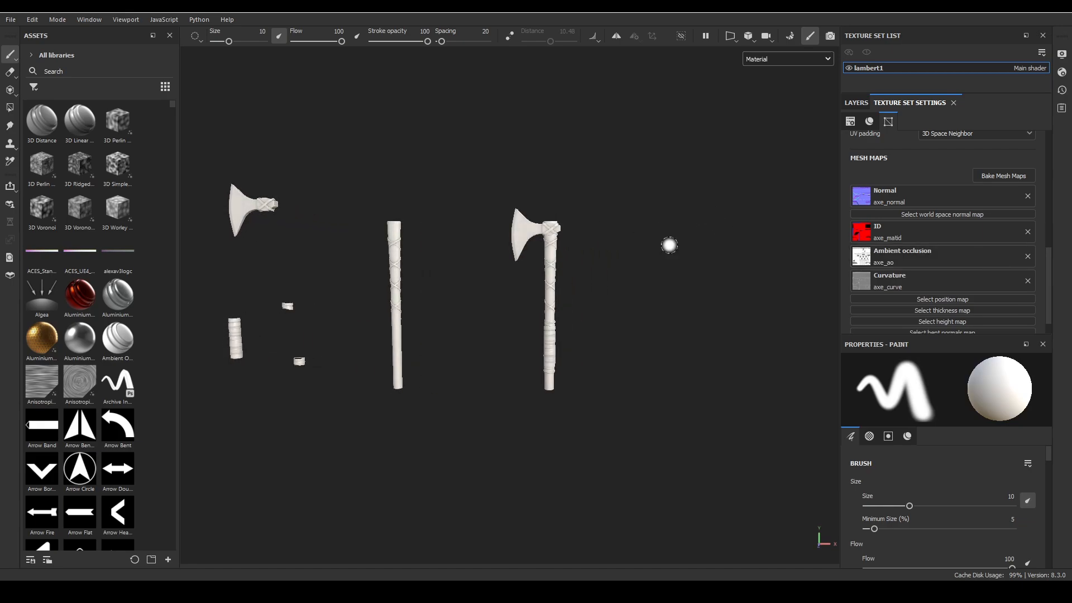
# Step: Enter mesh map baking and exclude Normal, ID, Ambient occlusion and Curvature from the bake
pyautogui.click(1003, 177)
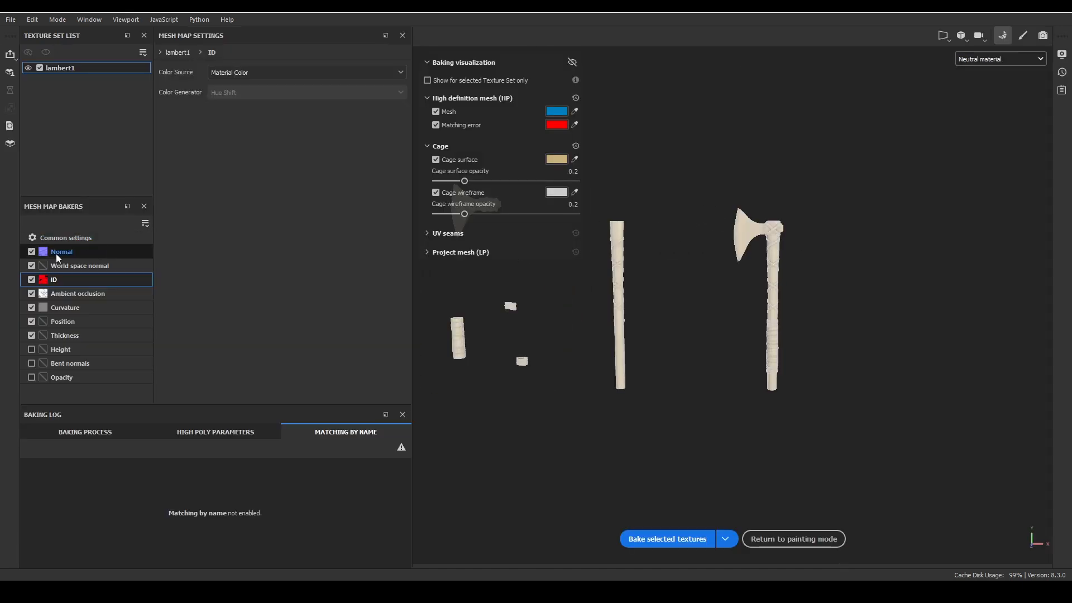
pyautogui.click(32, 252)
pyautogui.click(31, 279)
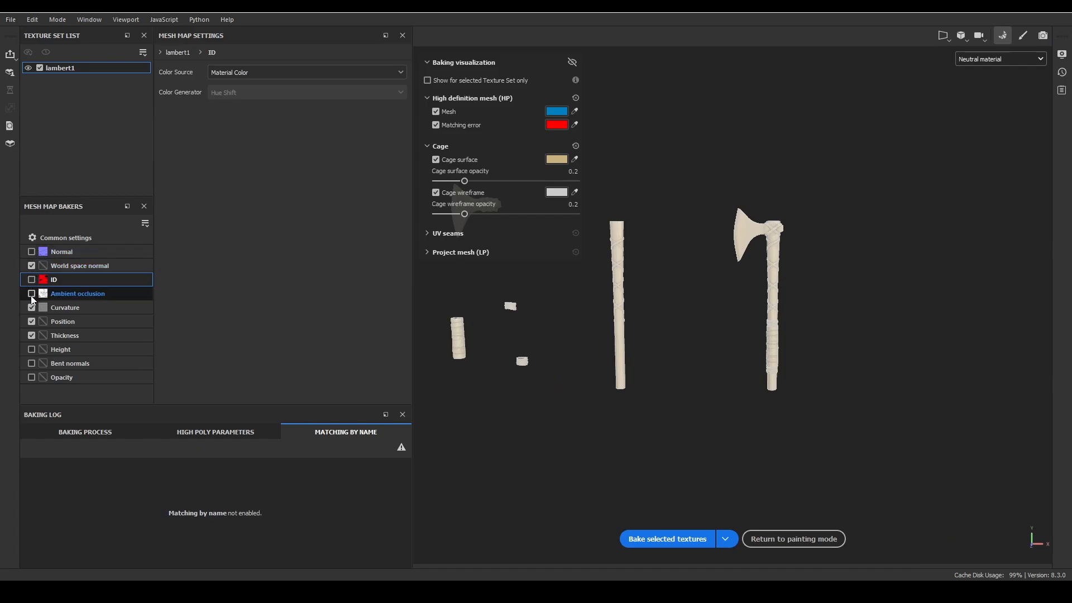
pyautogui.click(31, 307)
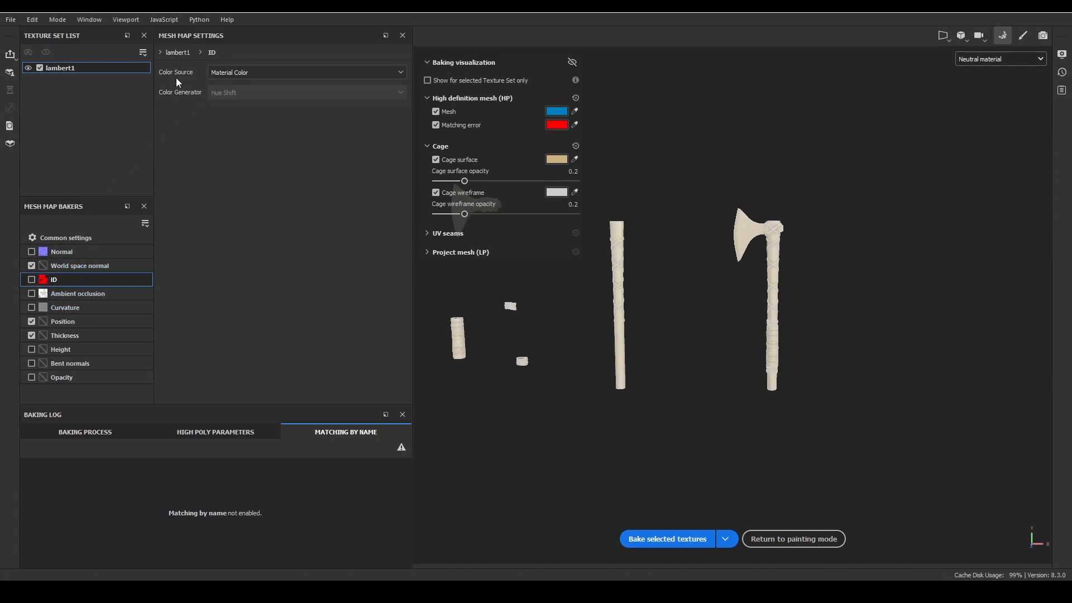
# Step: Set the common bake output size to 4096 and load axe_high as the high definition mesh
pyautogui.click(66, 237)
pyautogui.click(251, 72)
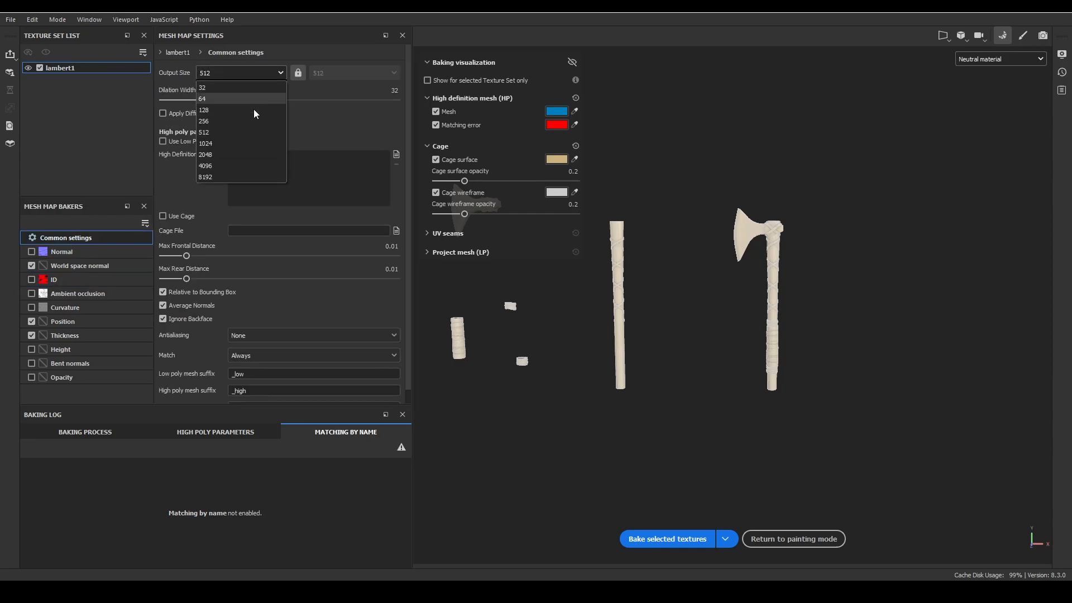
pyautogui.click(212, 166)
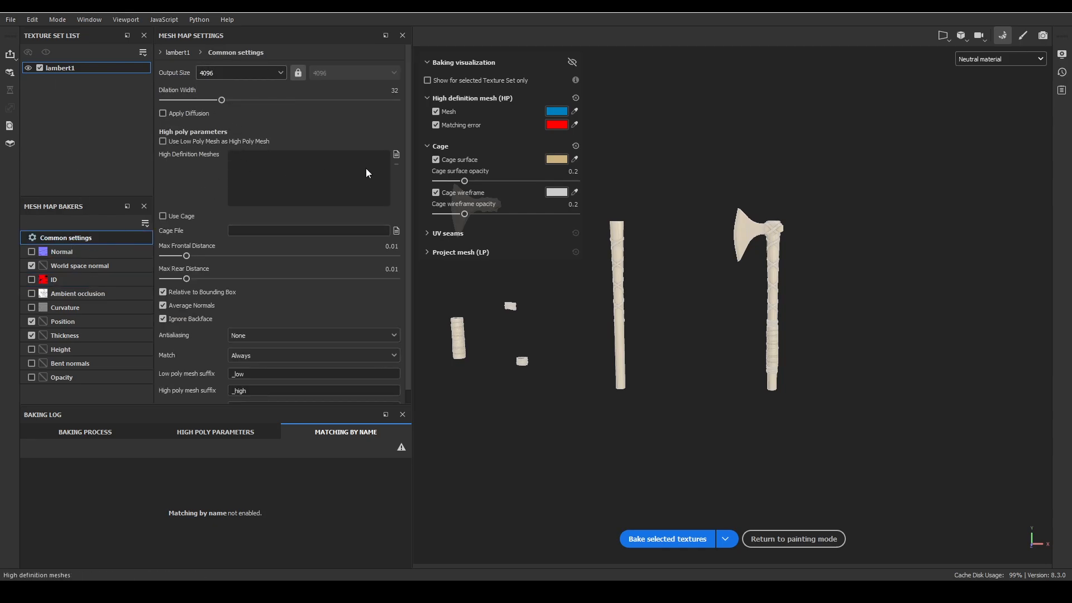
pyautogui.click(396, 155)
pyautogui.click(140, 101)
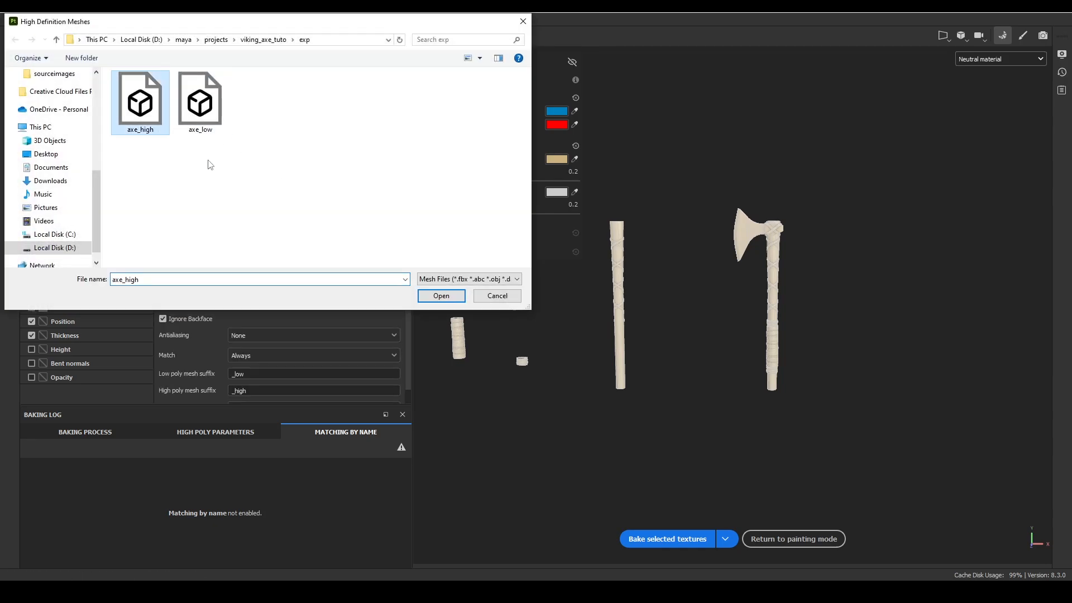
pyautogui.click(440, 296)
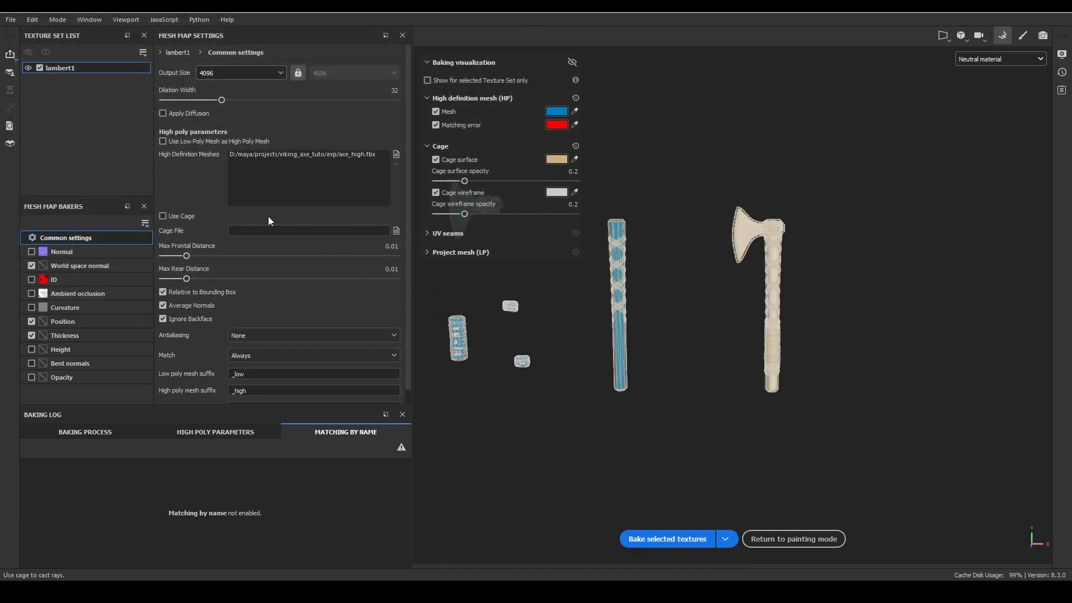
# Step: Set the bake antialiasing to Supersampling 64x and match the meshes By Mesh Name
pyautogui.click(267, 334)
pyautogui.click(255, 384)
pyautogui.scroll(-1, 259, 343)
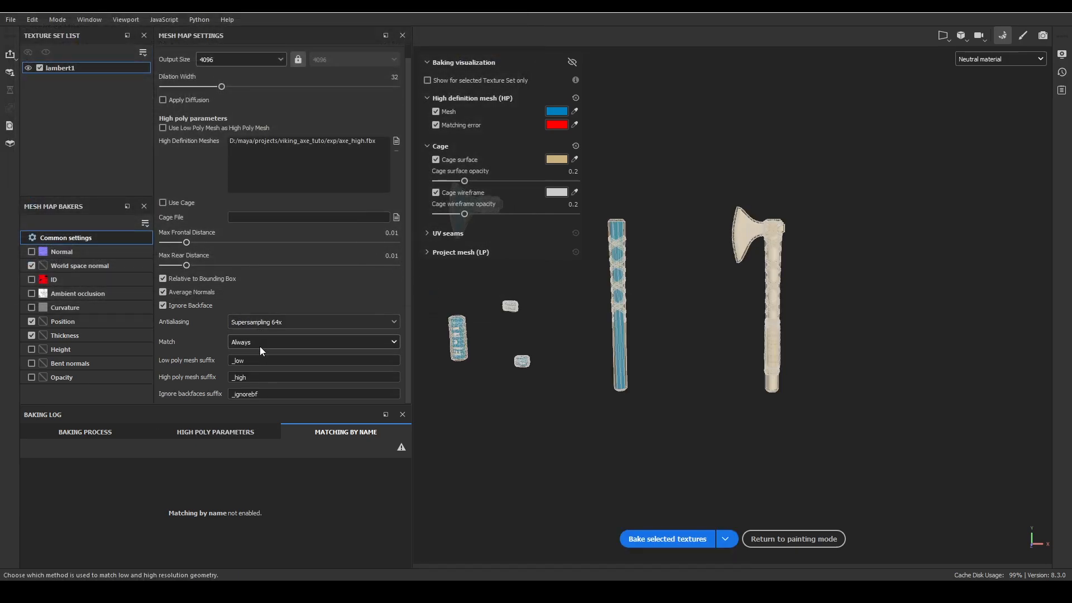
pyautogui.click(302, 341)
pyautogui.click(273, 368)
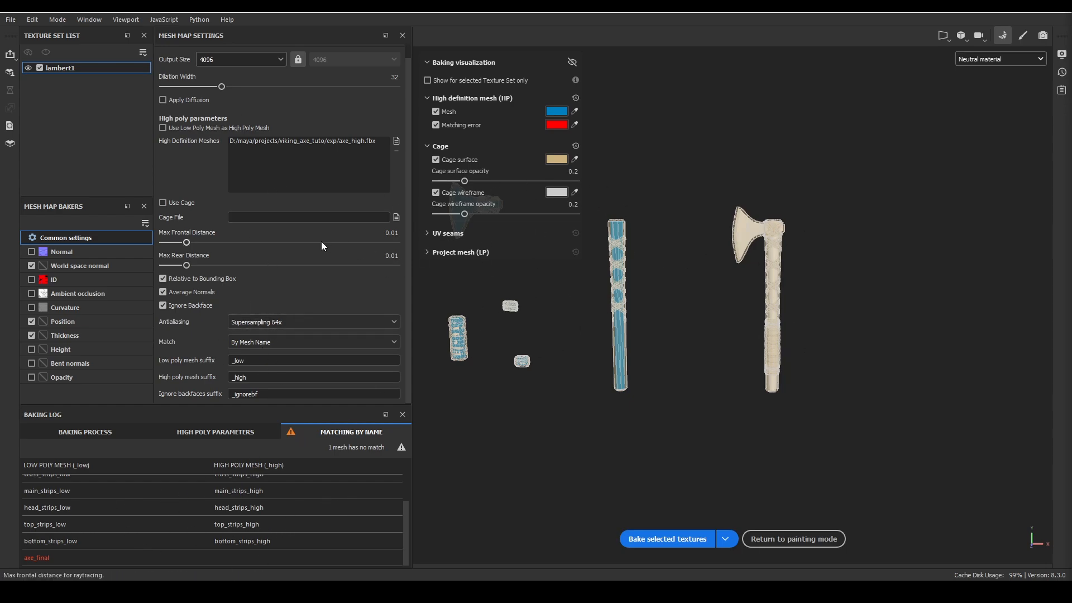
# Step: Bake the world space normal, position and thickness maps, return to painting mode and review the mesh map list
pyautogui.click(665, 539)
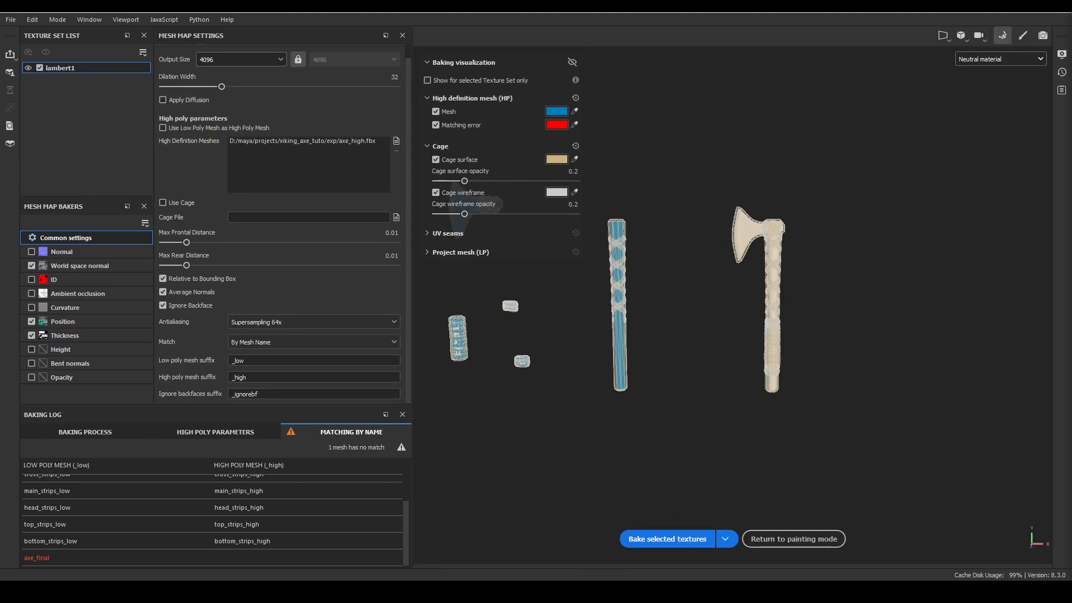
pyautogui.keyDown('alt'); pyautogui.moveTo(847, 232); pyautogui.dragTo(883, 253); pyautogui.keyUp('alt')
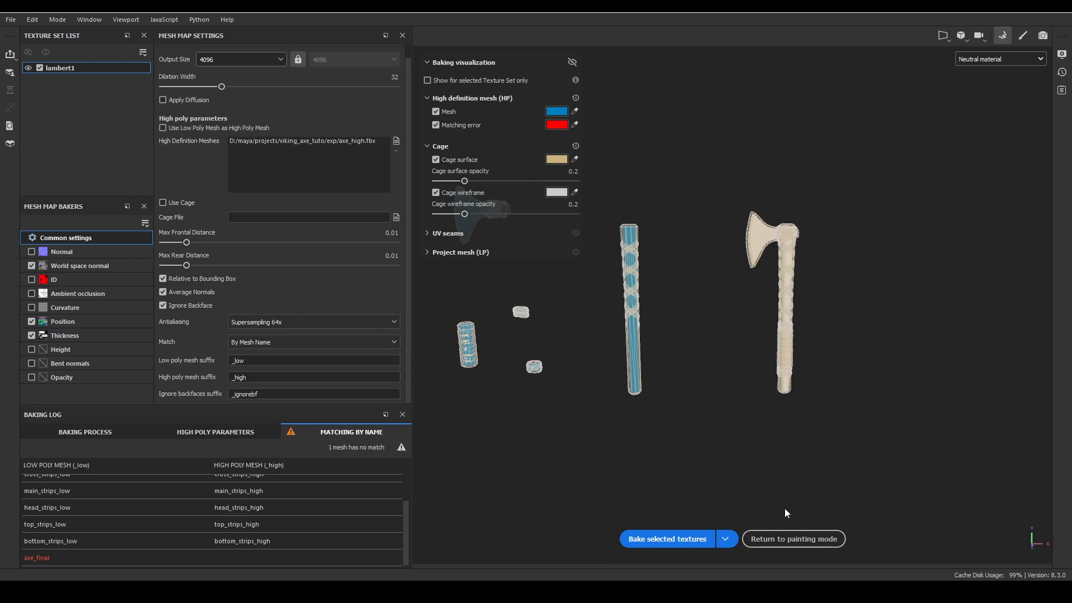
pyautogui.click(800, 539)
pyautogui.scroll(-2, 893, 271)
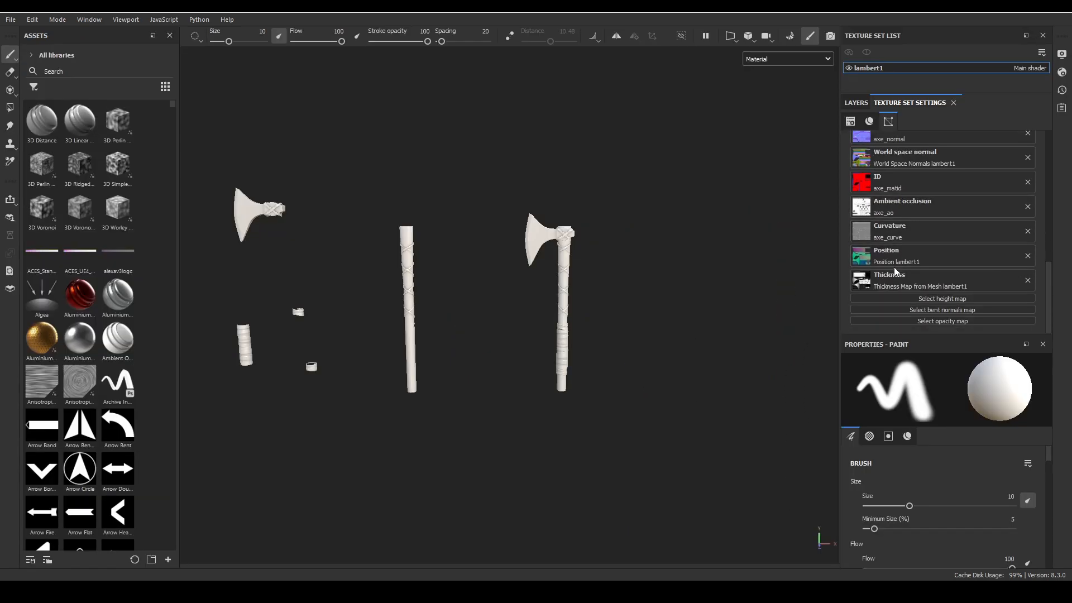
pyautogui.scroll(2, 899, 276)
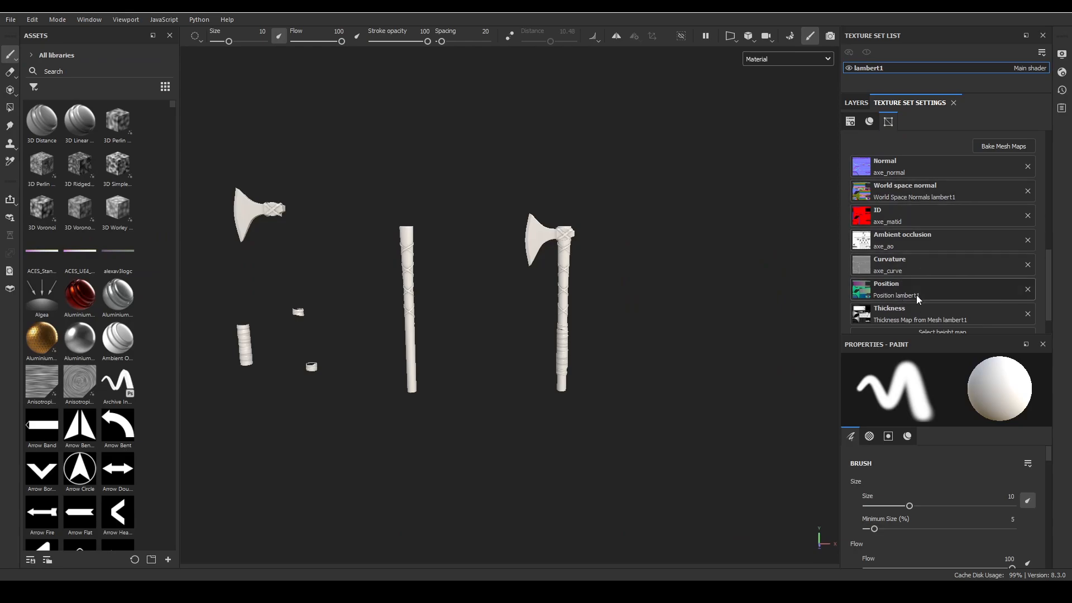
pyautogui.scroll(-1, 888, 248)
pyautogui.scroll(2, 908, 250)
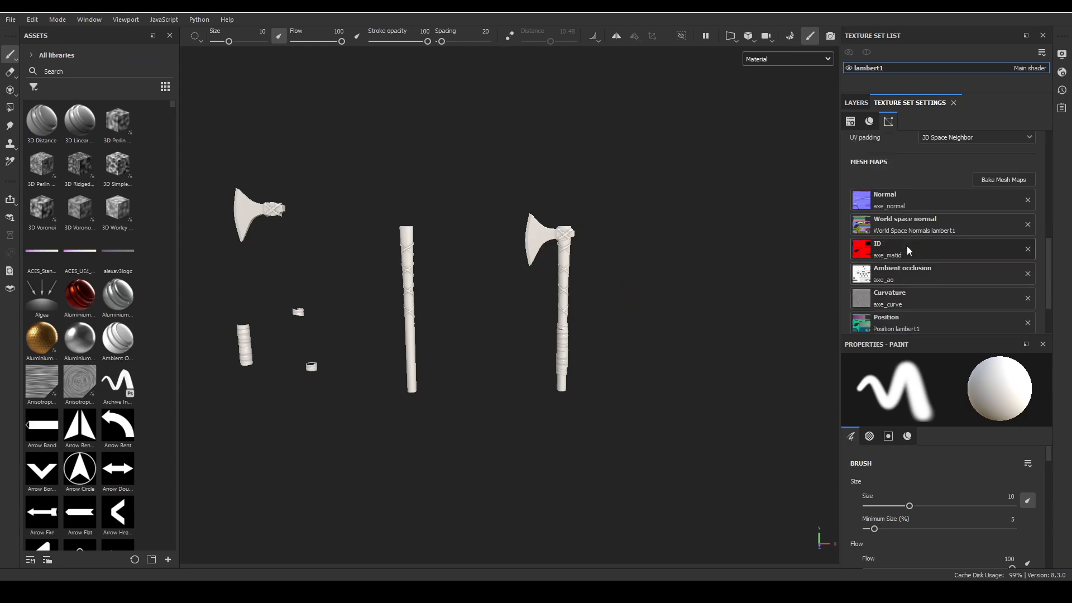
pyautogui.scroll(2, 927, 246)
# Step: Bring up the layer stack and examine the assembled axe and the separate handle from several angles
pyautogui.click(856, 103)
pyautogui.scroll(3, 631, 213)
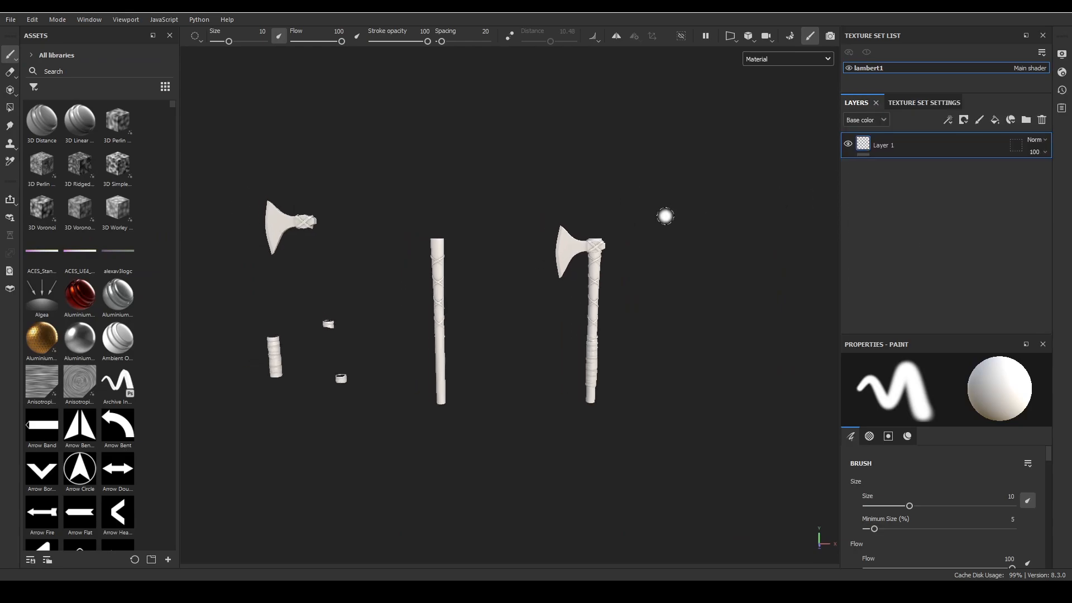
pyautogui.keyDown('alt'); pyautogui.moveTo(648, 215); pyautogui.dragTo(517, 217, button='middle'); pyautogui.keyUp('alt')
pyautogui.moveTo(516, 217)
pyautogui.keyDown('alt'); pyautogui.mouseDown()
pyautogui.moveTo(500, 216)
pyautogui.moveTo(519, 215)
pyautogui.mouseUp(); pyautogui.keyUp('alt')
pyautogui.keyDown('alt'); pyautogui.moveTo(519, 214); pyautogui.dragTo(435, 203, button='middle'); pyautogui.keyUp('alt')
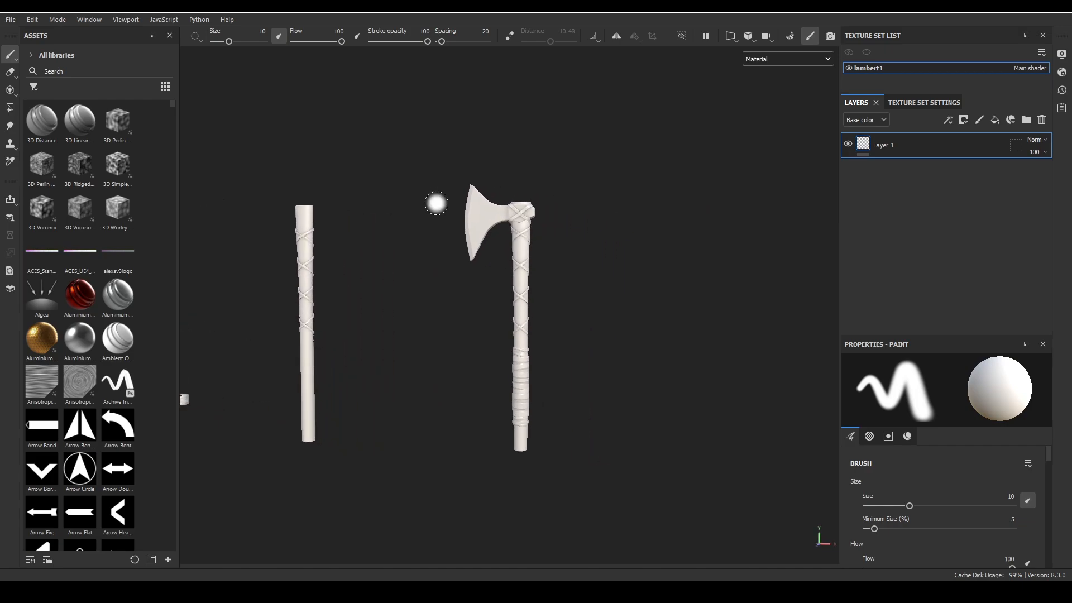
pyautogui.scroll(3, 523, 273)
pyautogui.keyDown('alt'); pyautogui.moveTo(523, 273); pyautogui.dragTo(606, 269); pyautogui.keyUp('alt')
pyautogui.keyDown('alt'); pyautogui.moveTo(527, 291); pyautogui.dragTo(595, 283, button='middle'); pyautogui.keyUp('alt')
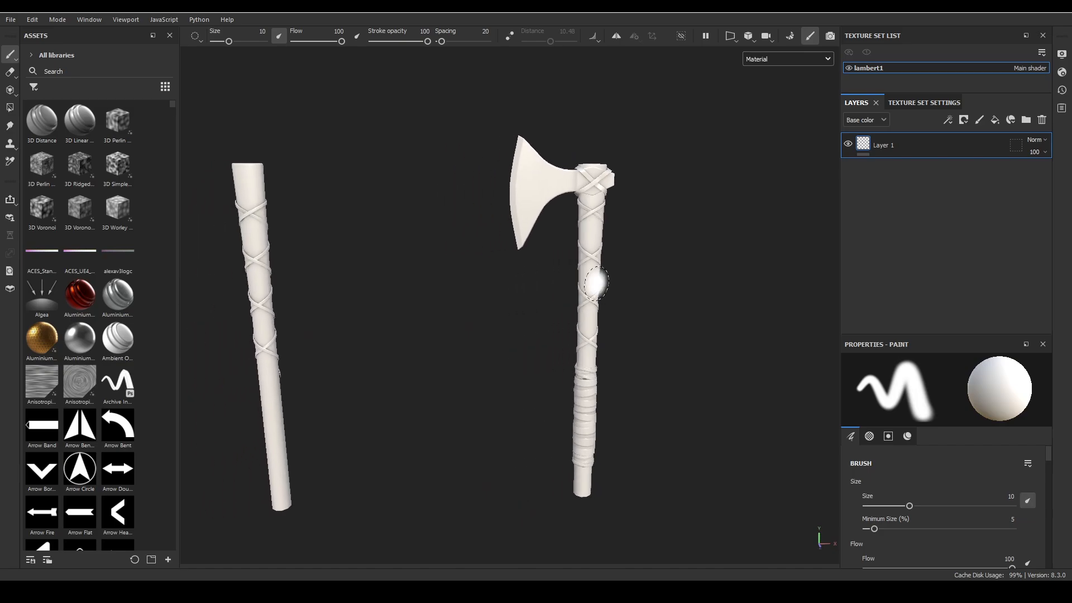
pyautogui.keyDown('alt'); pyautogui.moveTo(595, 283); pyautogui.dragTo(519, 282); pyautogui.keyUp('alt')
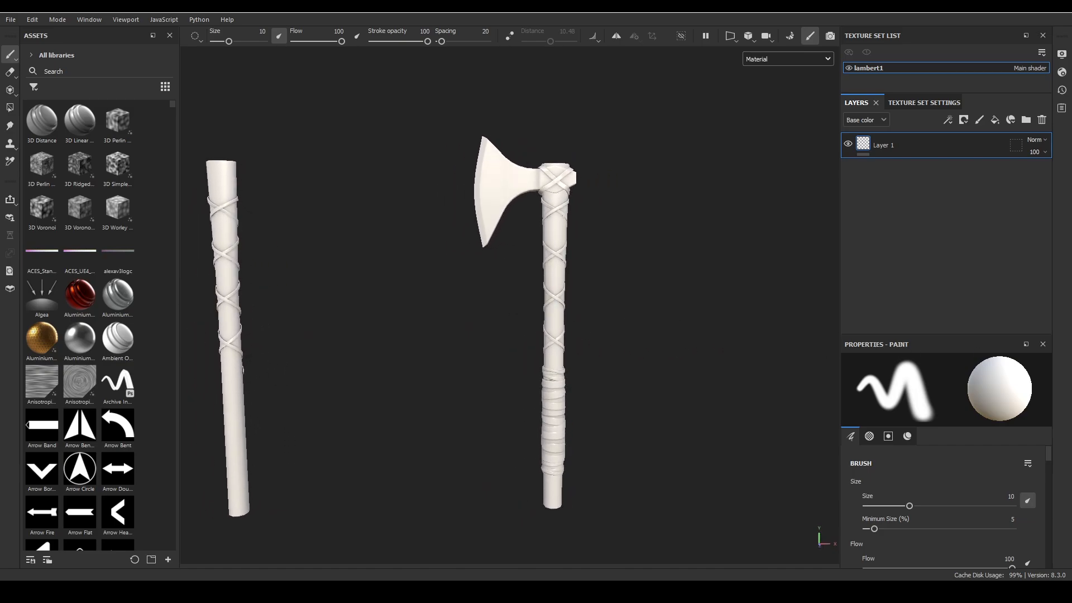